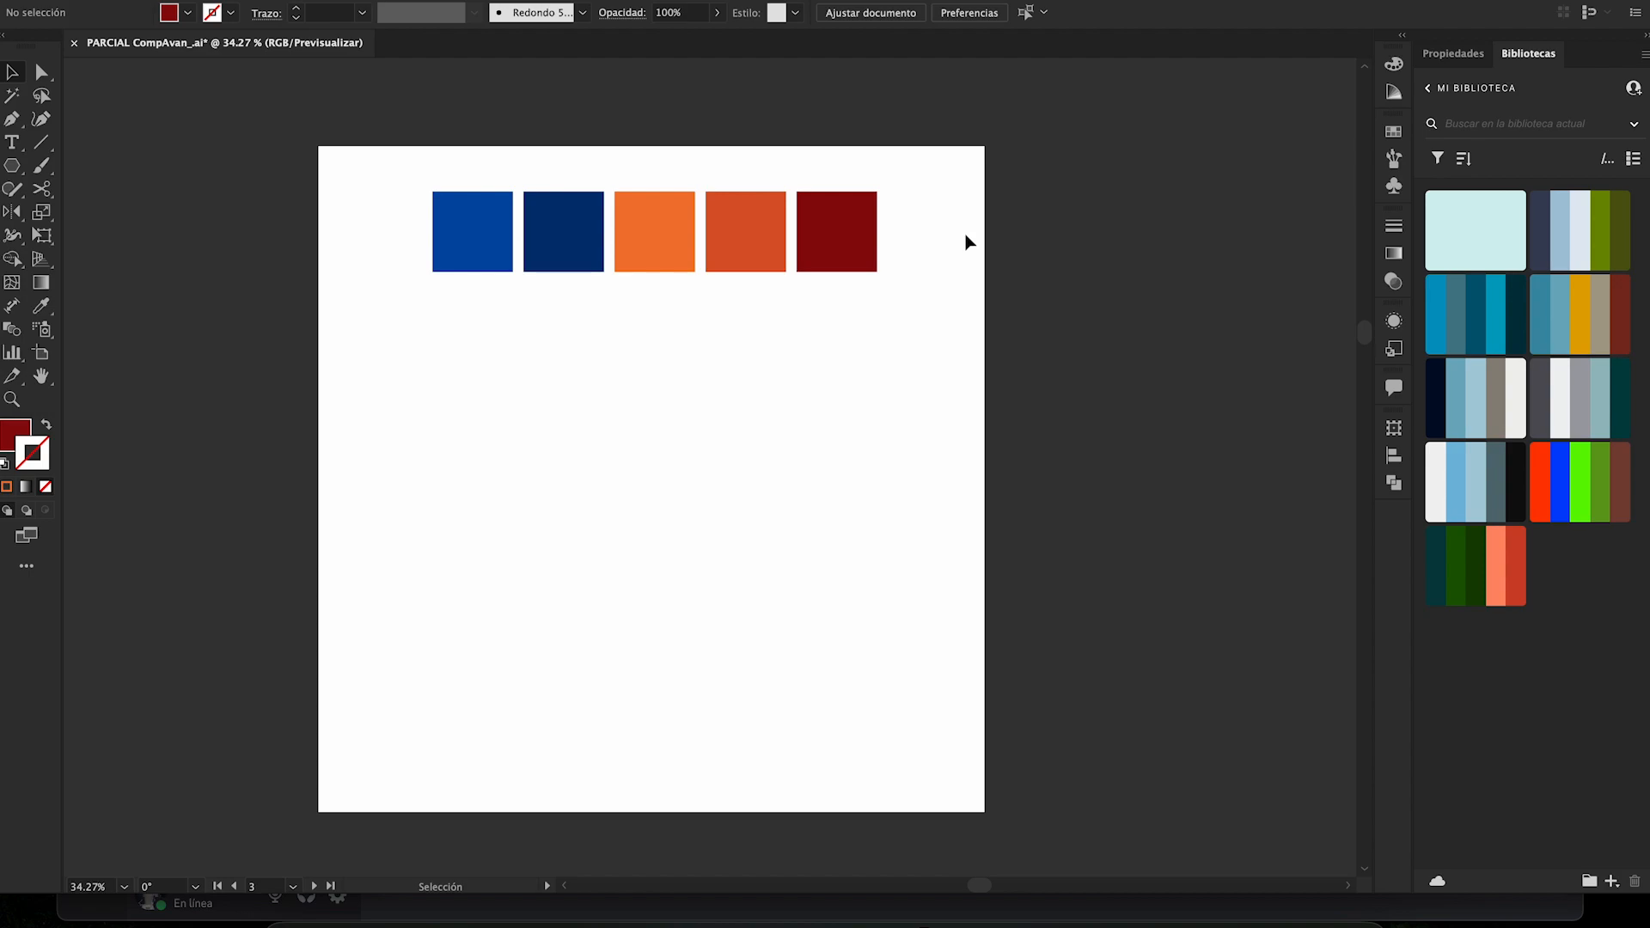
- Look through the Transform, Align and Pathfinder options and collapse them again
left_click(1394, 422)
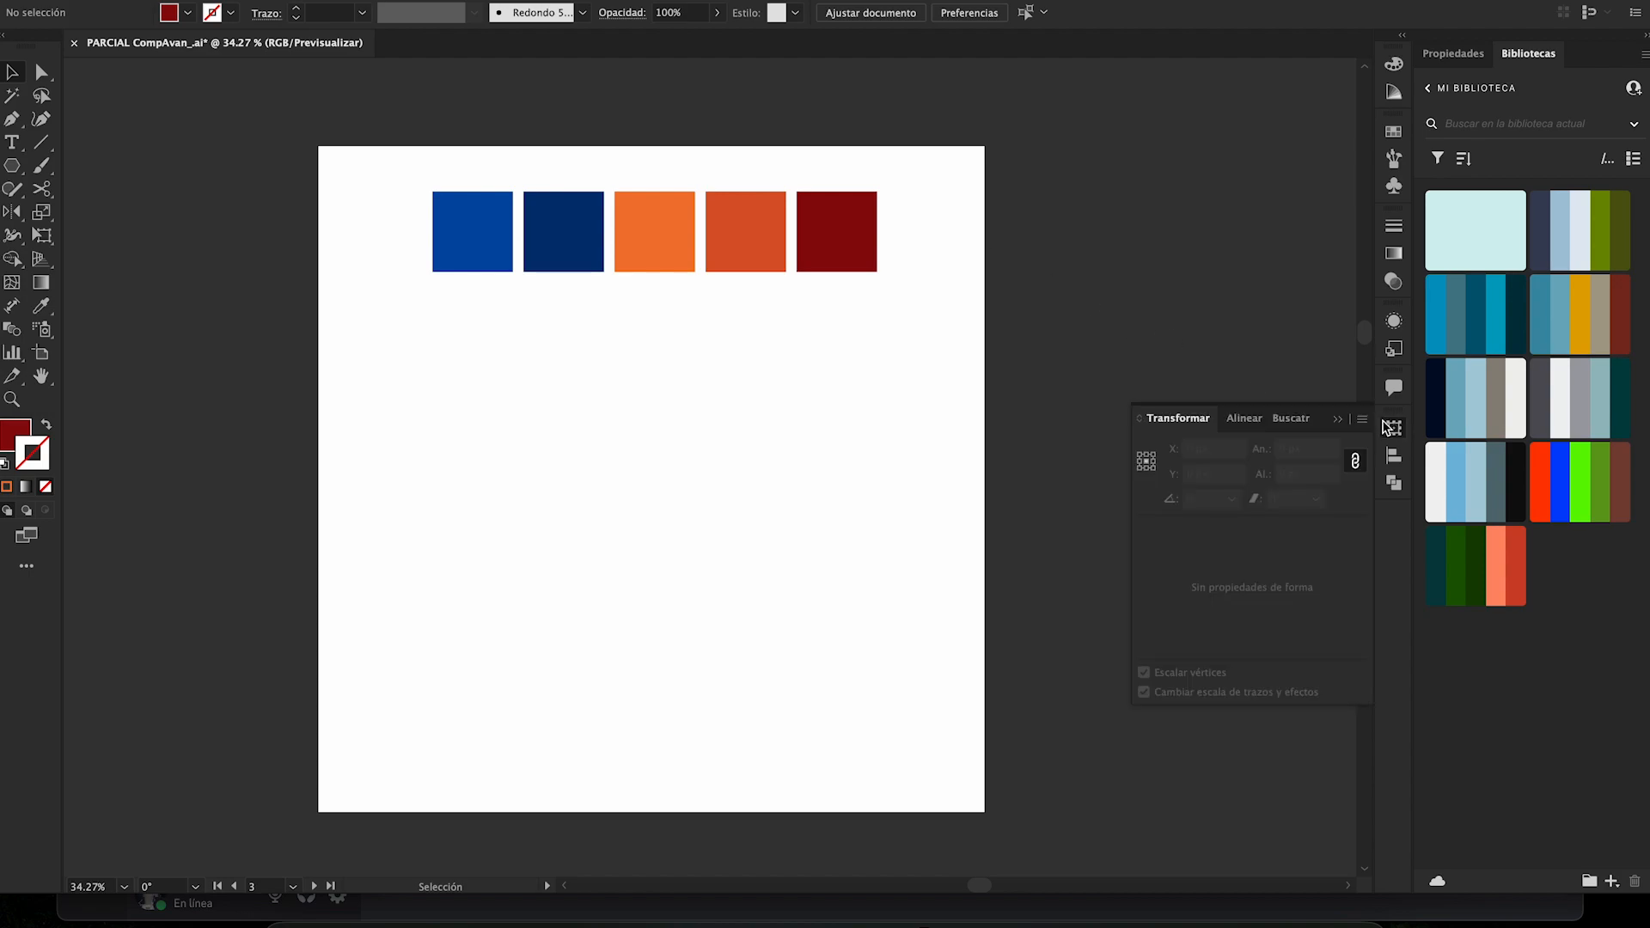
left_click(1236, 421)
left_click(1282, 421)
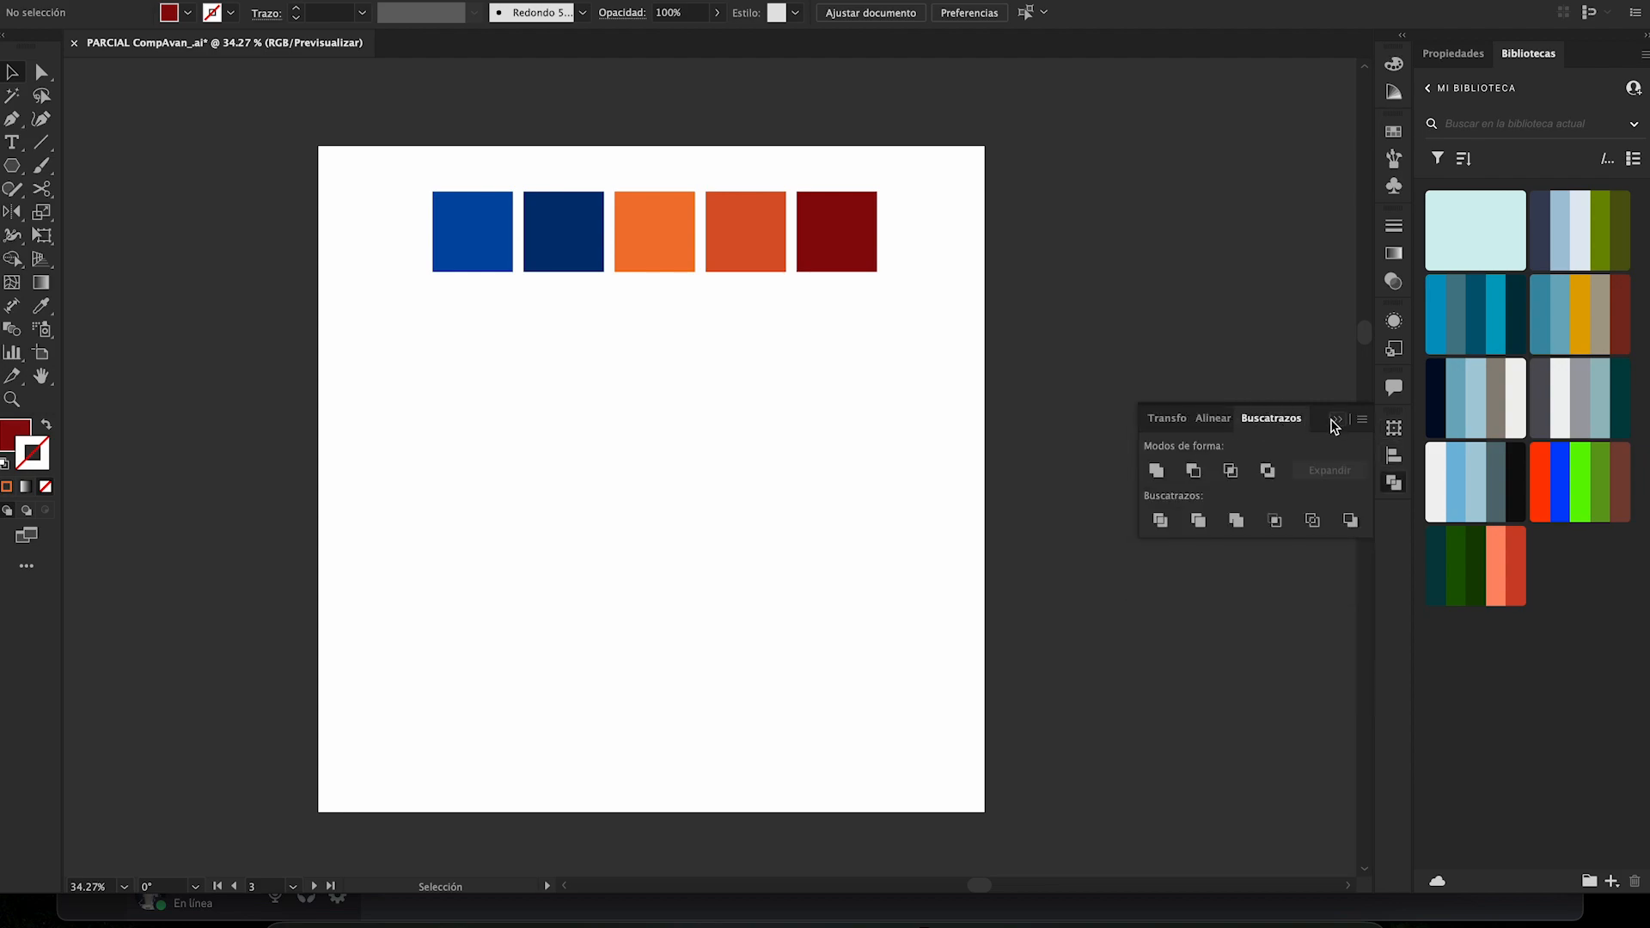
left_click(1335, 424)
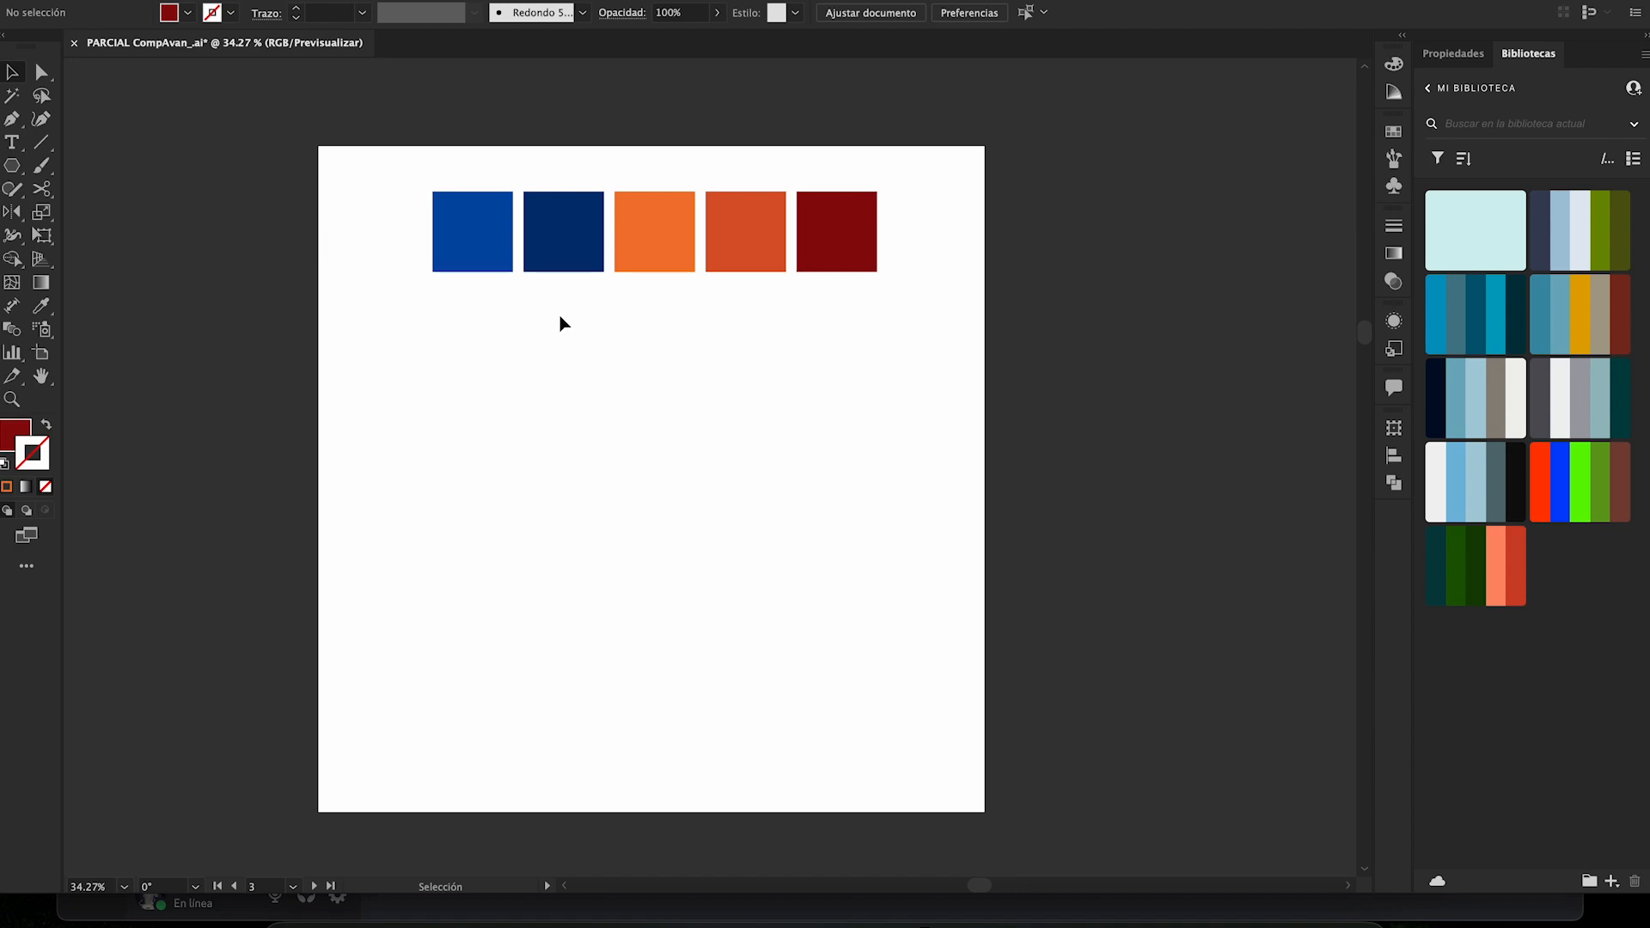
left_click_drag(405, 161, 921, 235)
left_click(920, 235)
left_click_drag(379, 159, 964, 225)
left_click(964, 224)
left_click_drag(416, 163, 905, 221)
left_click(907, 222)
- Display the Transform options and examine where Align, Pathfinder and Transform are listed among the available windows
left_click(1394, 436)
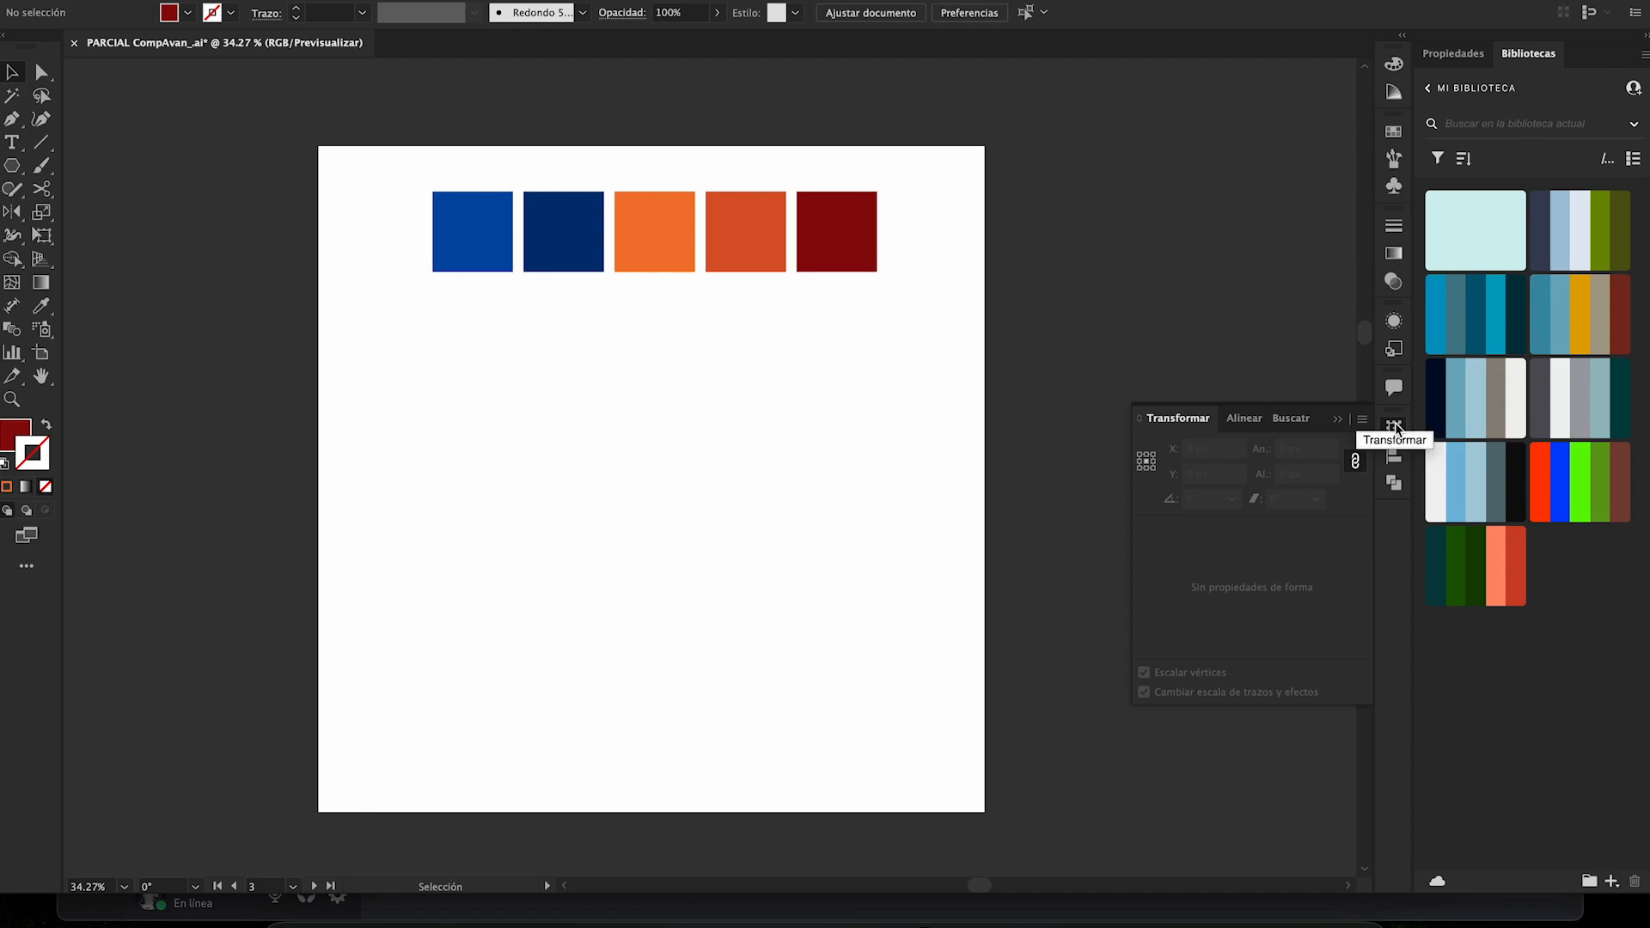
left_click(617, 0)
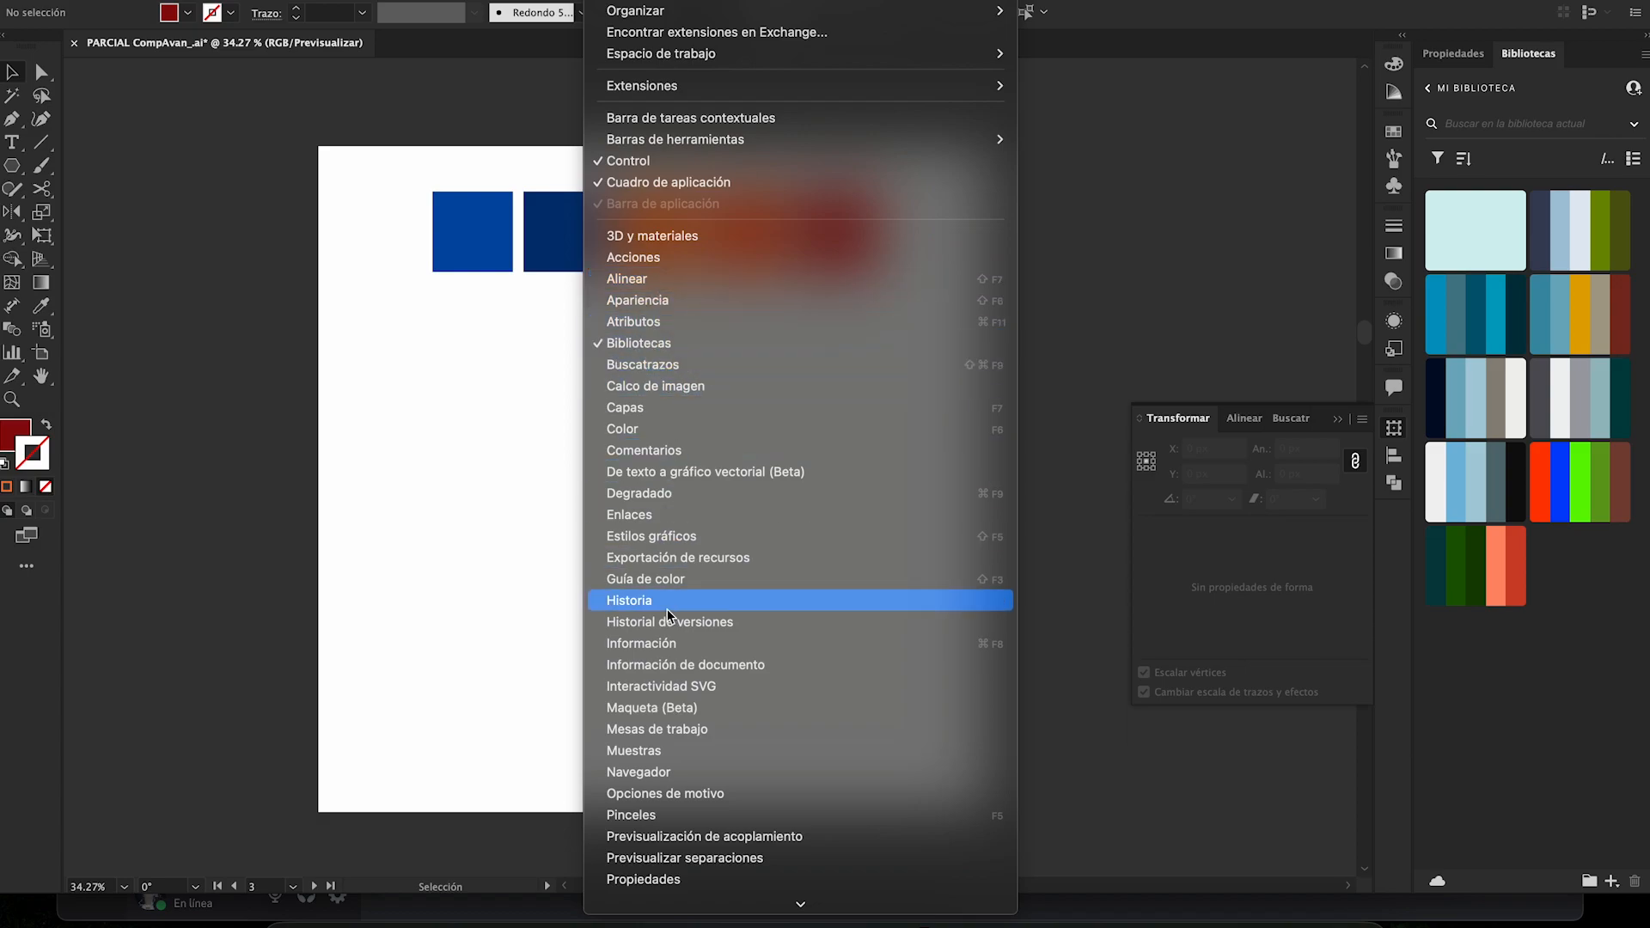
scroll(667, 609, "down", 7)
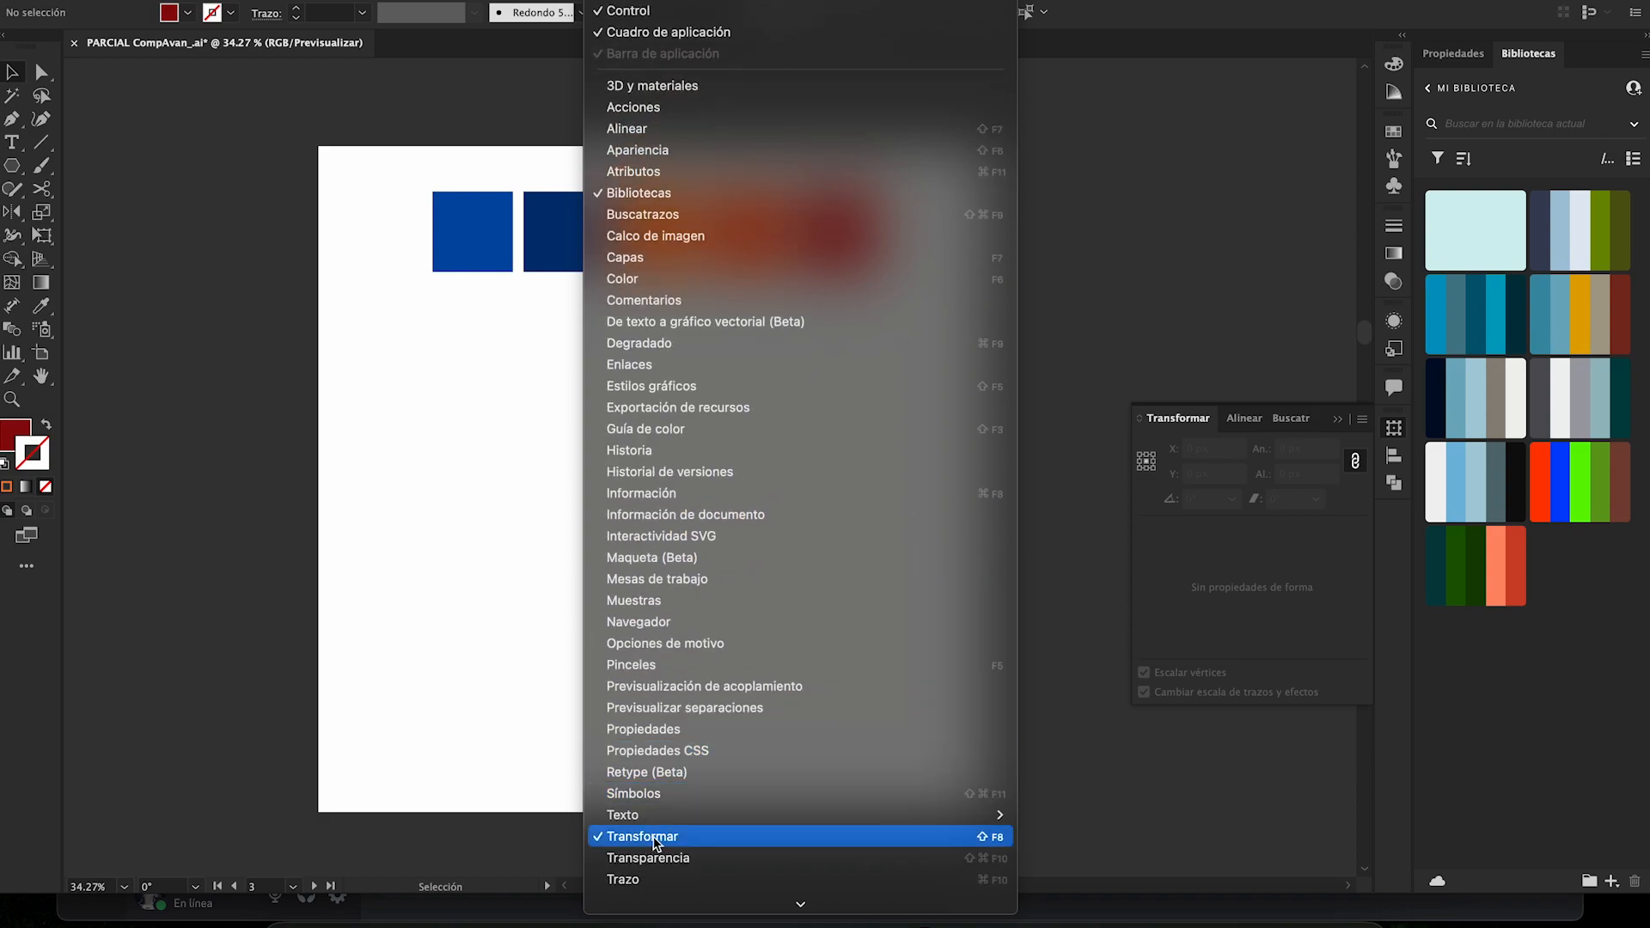
scroll(725, 593, "up", 7)
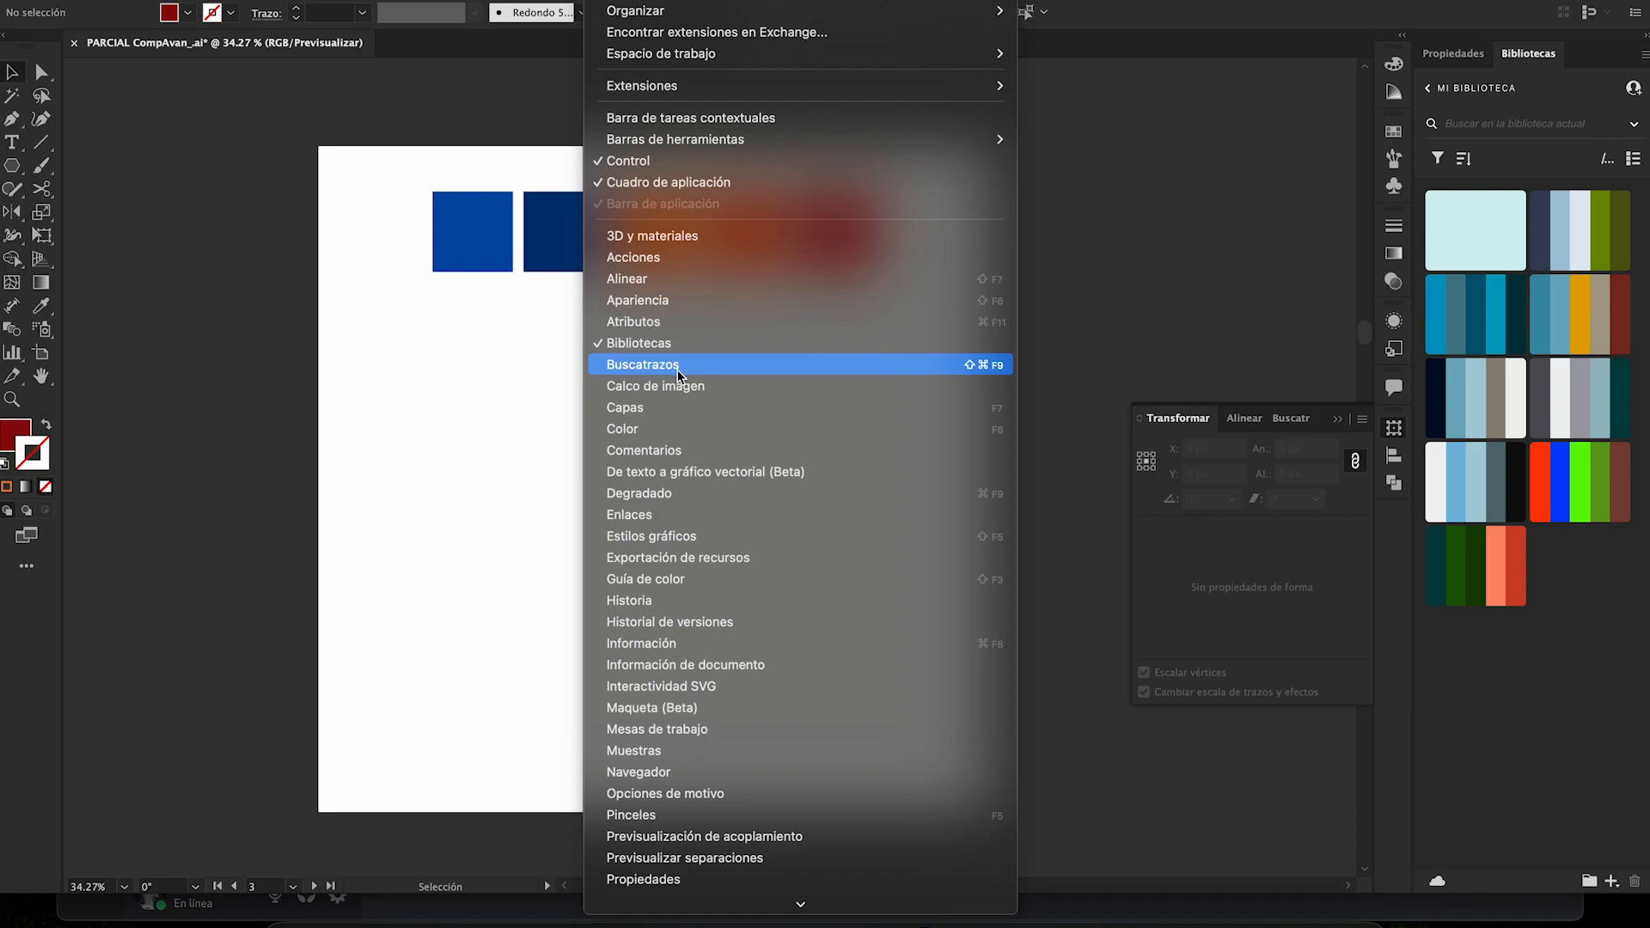
scroll(678, 370, "down", 5)
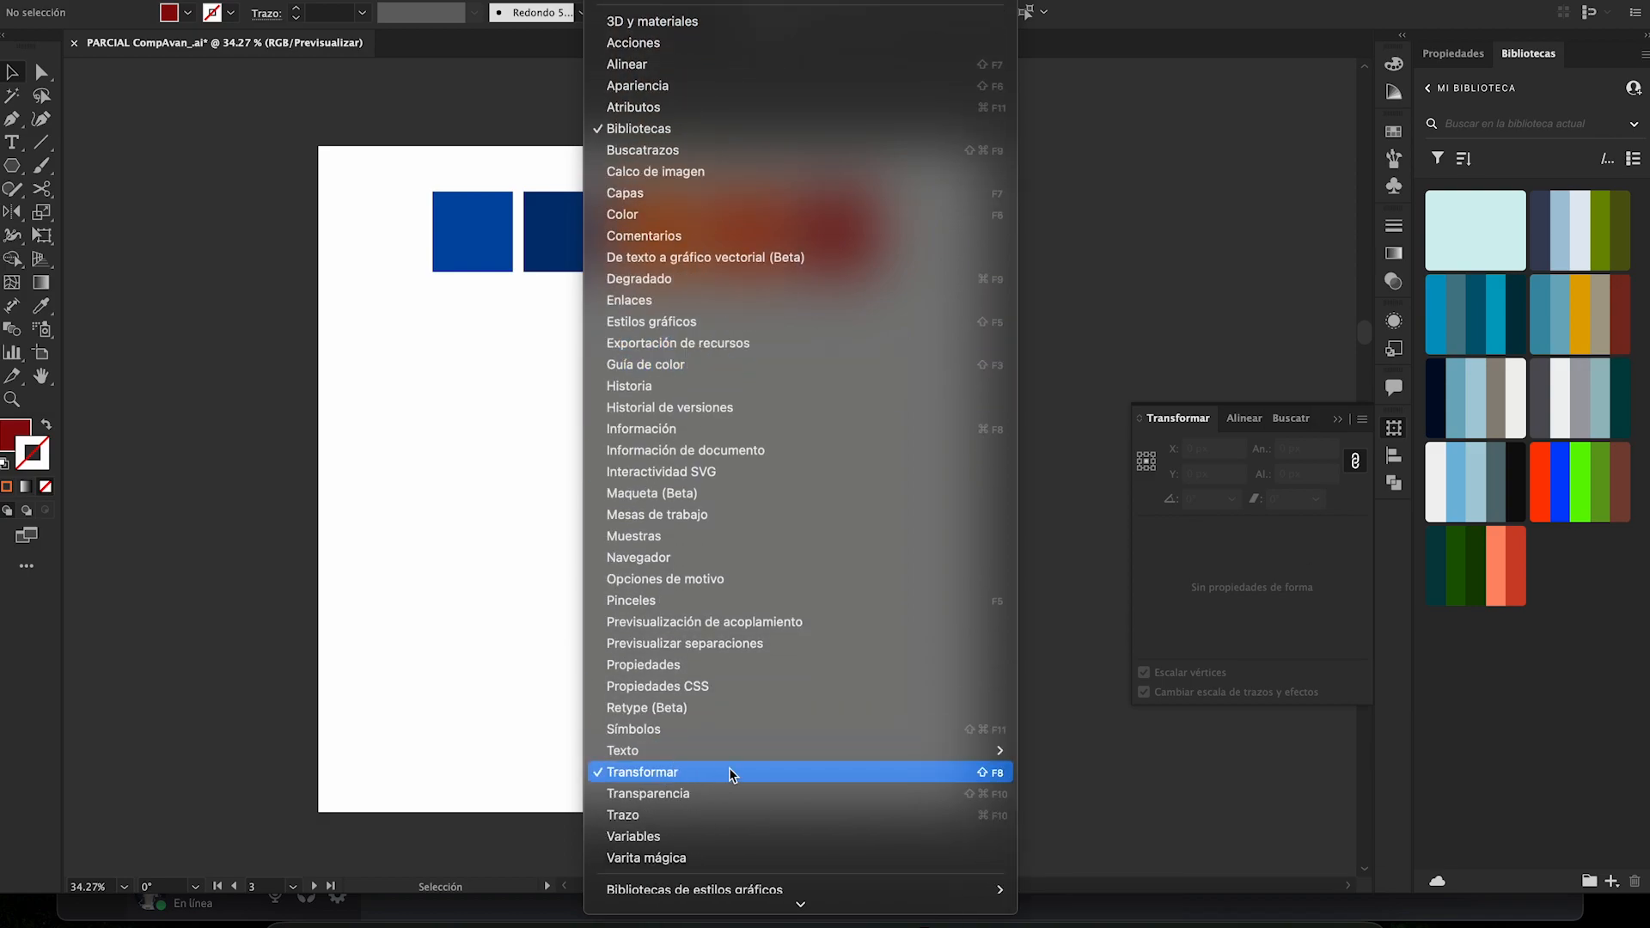
scroll(729, 770, "down", 1)
left_click(471, 677)
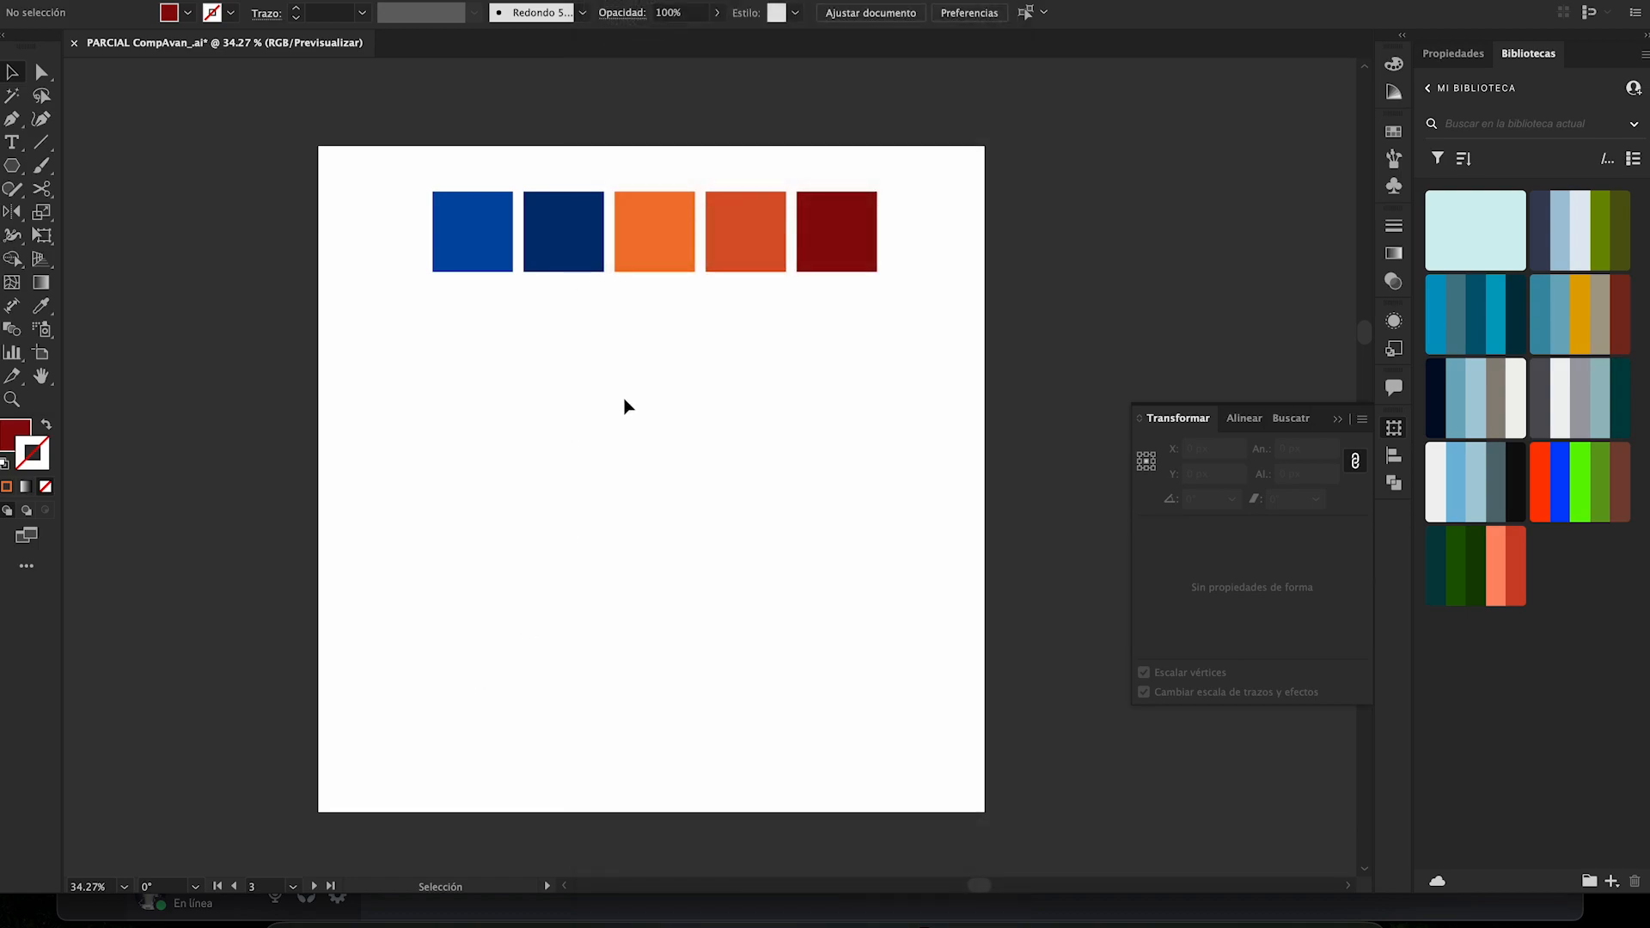
- Inspect the bright blue square's transform properties, bring up the Align options and deselect the square
left_click(473, 232)
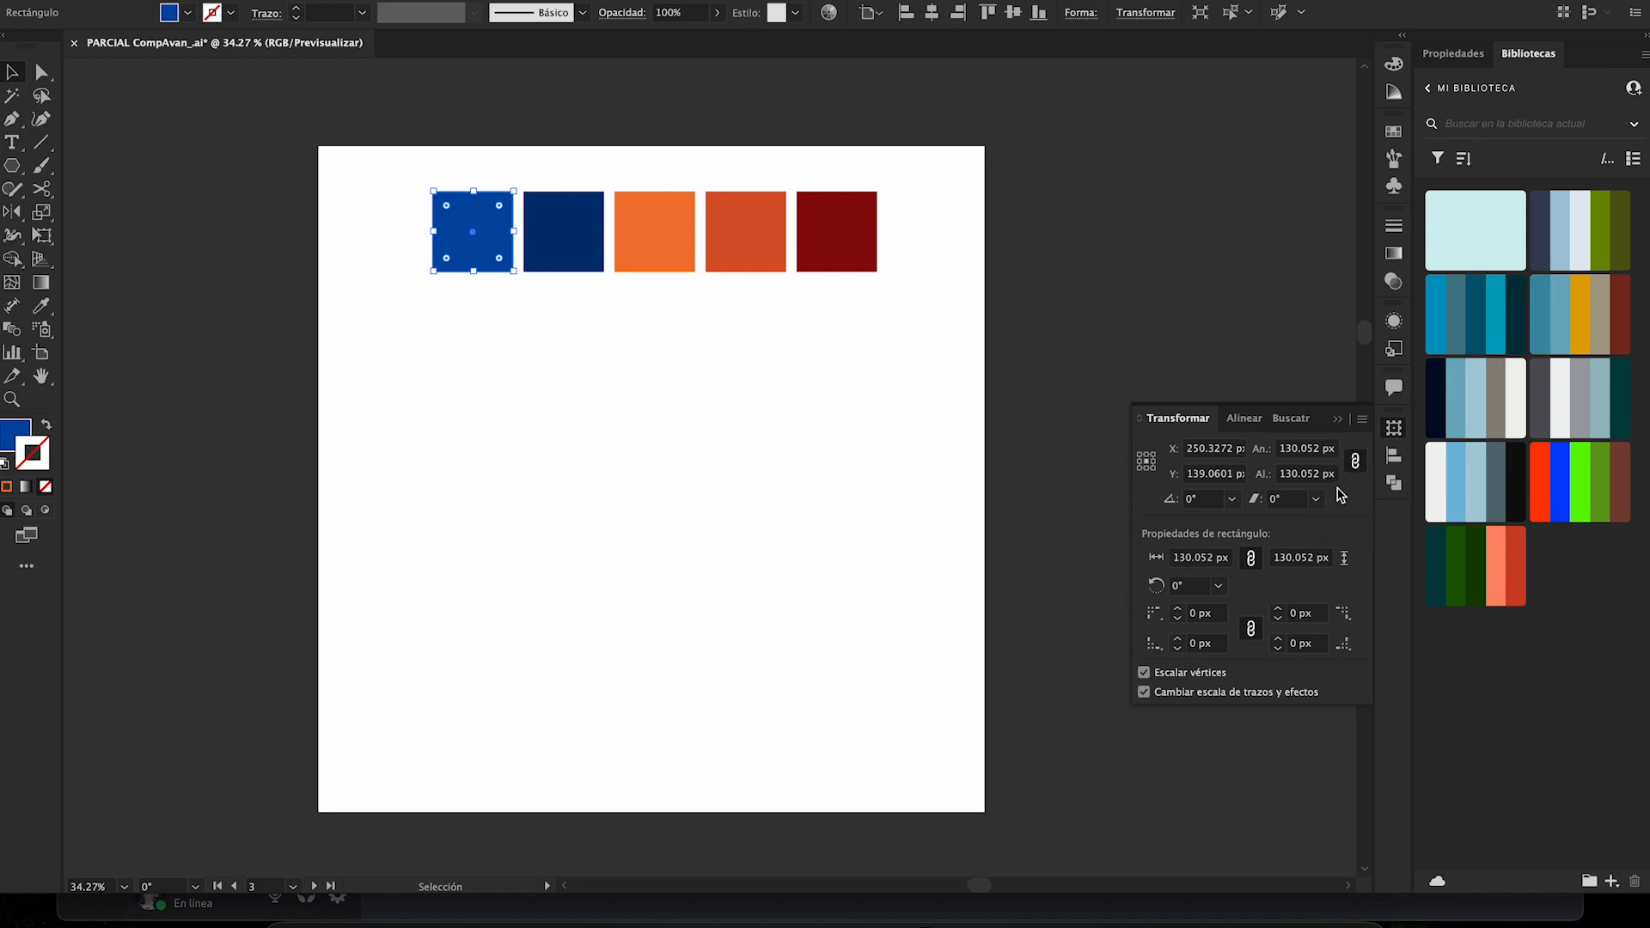
left_click(1257, 423)
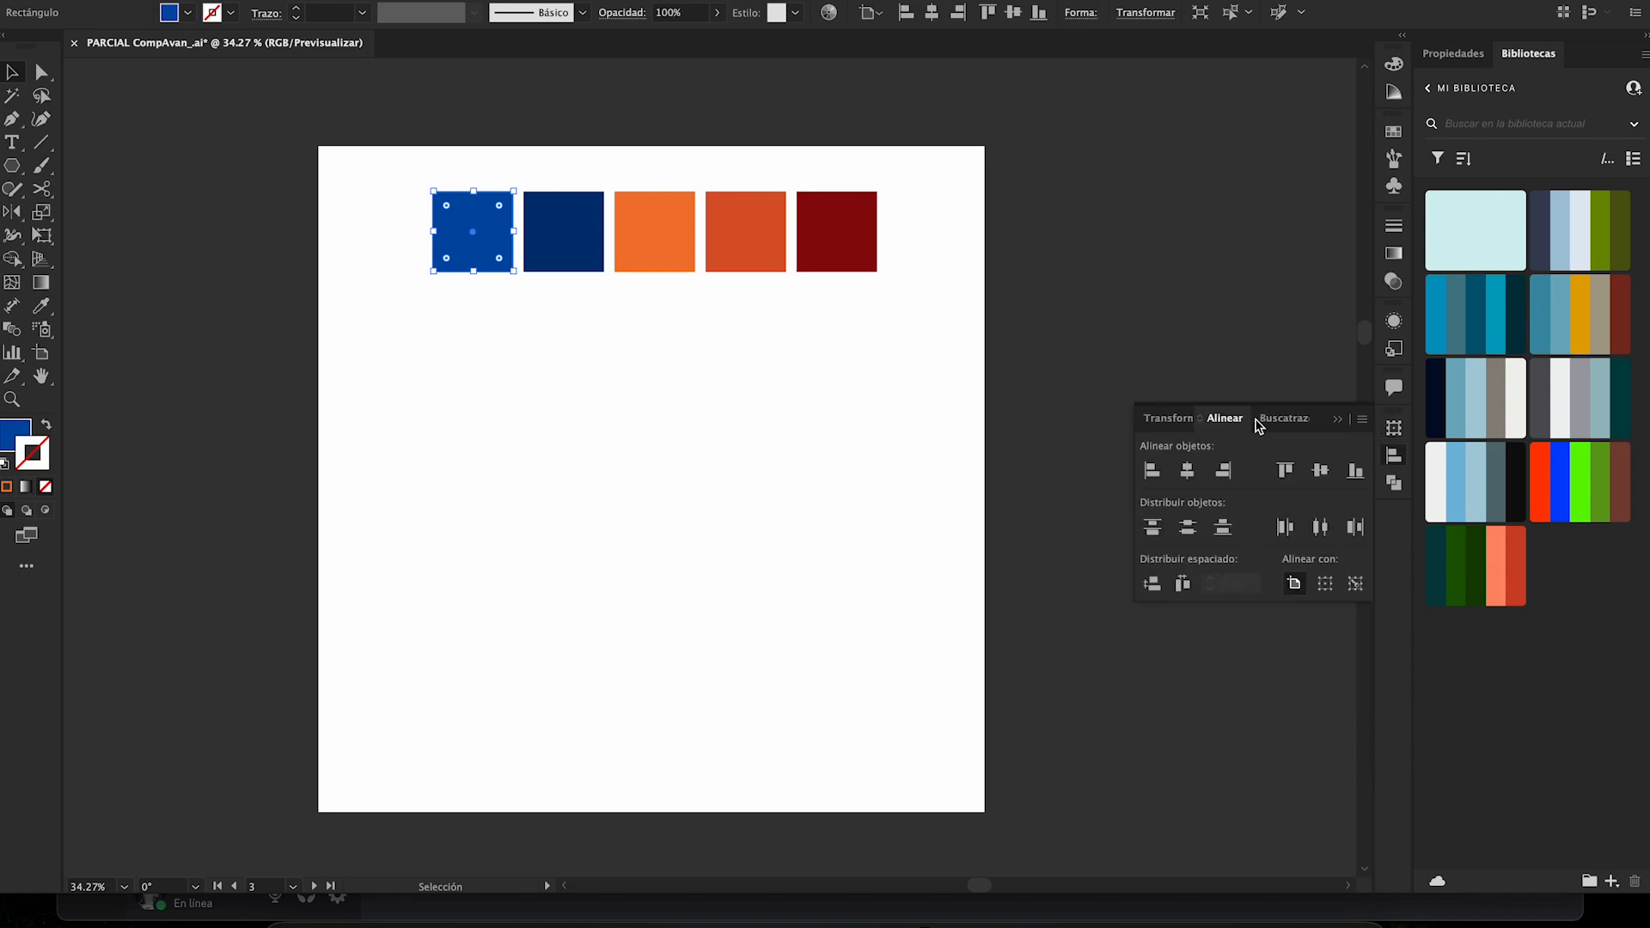
left_click(1115, 417)
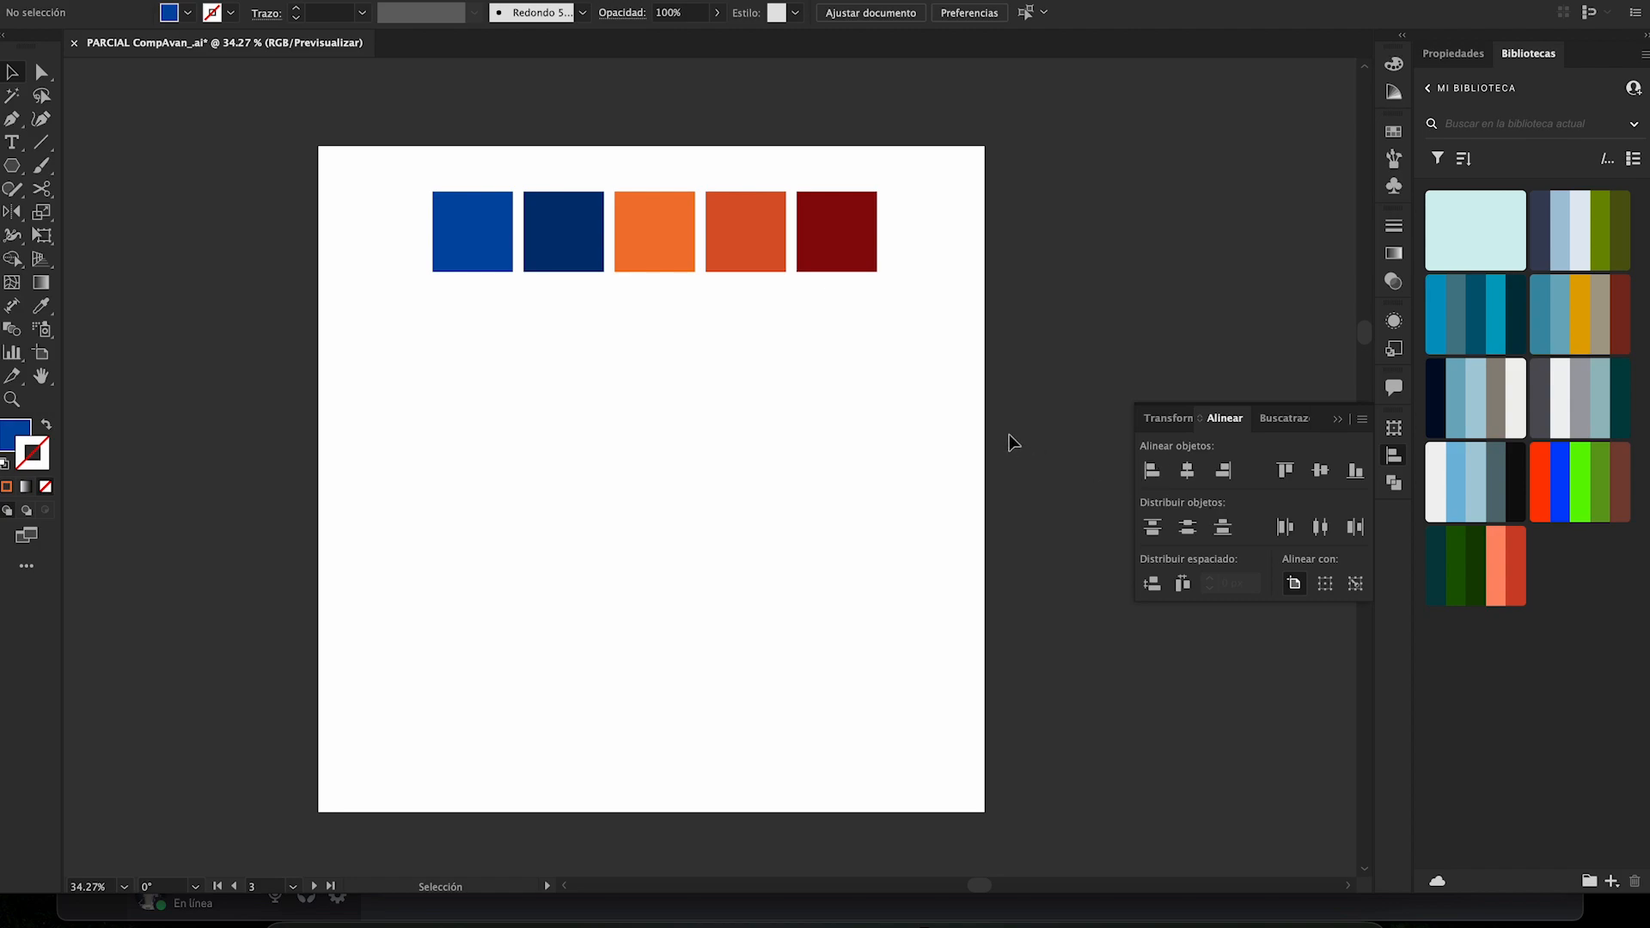
- Examine the align-to choices for selection, key object and artboard using the navy and orange squares
left_click(1329, 586)
left_click(551, 227)
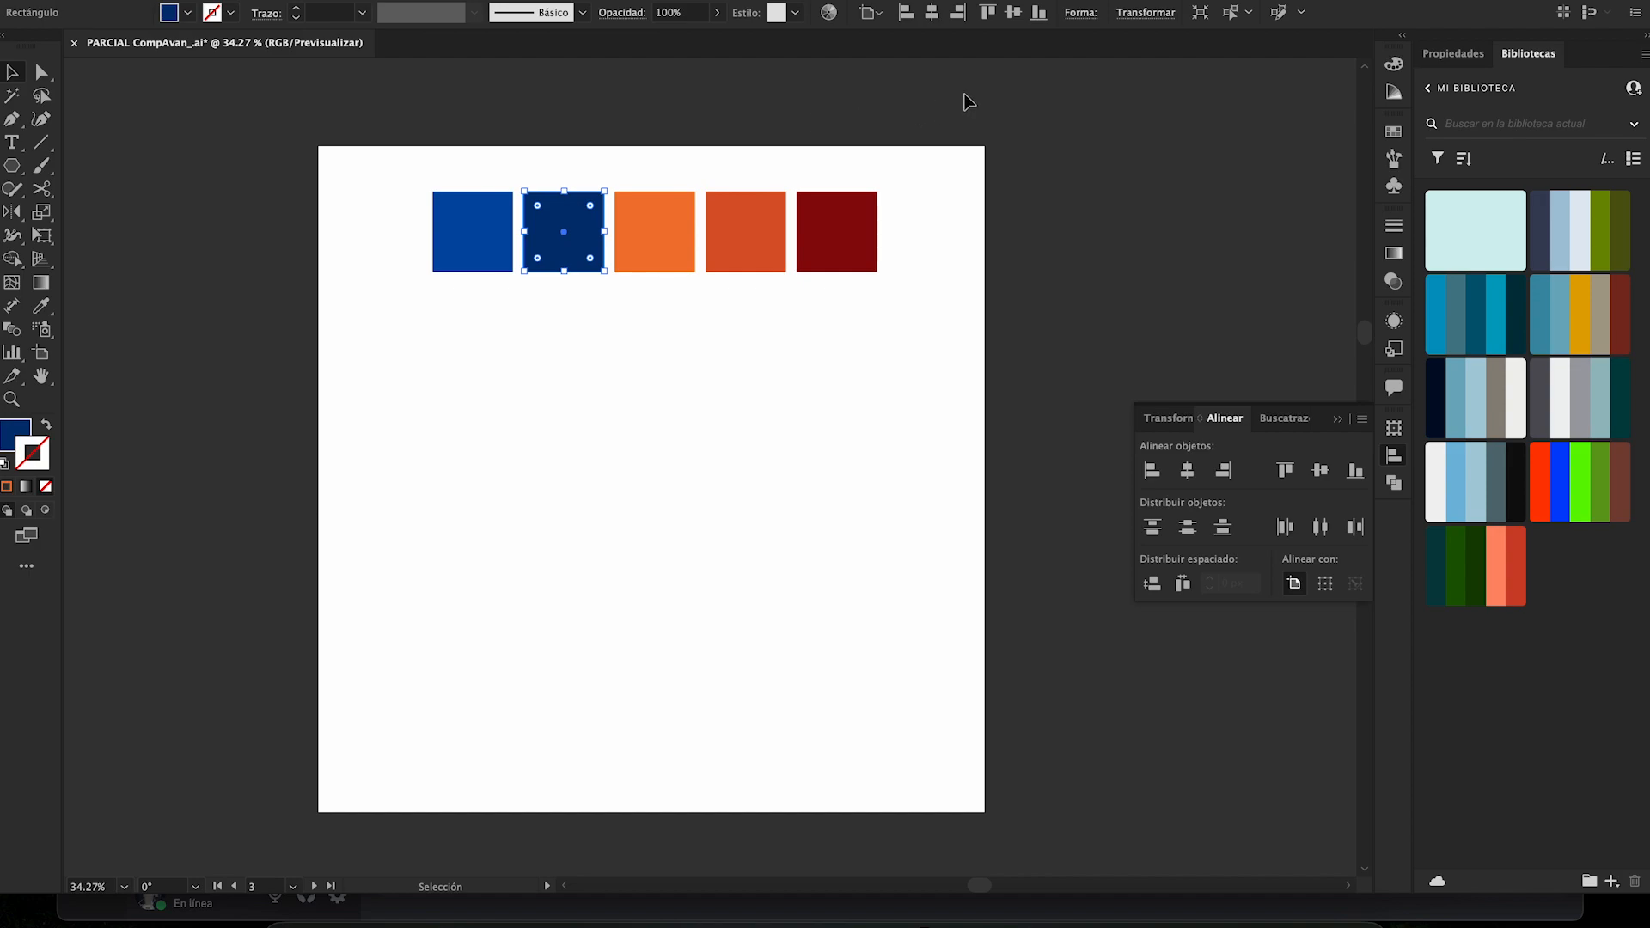
left_click(797, 125)
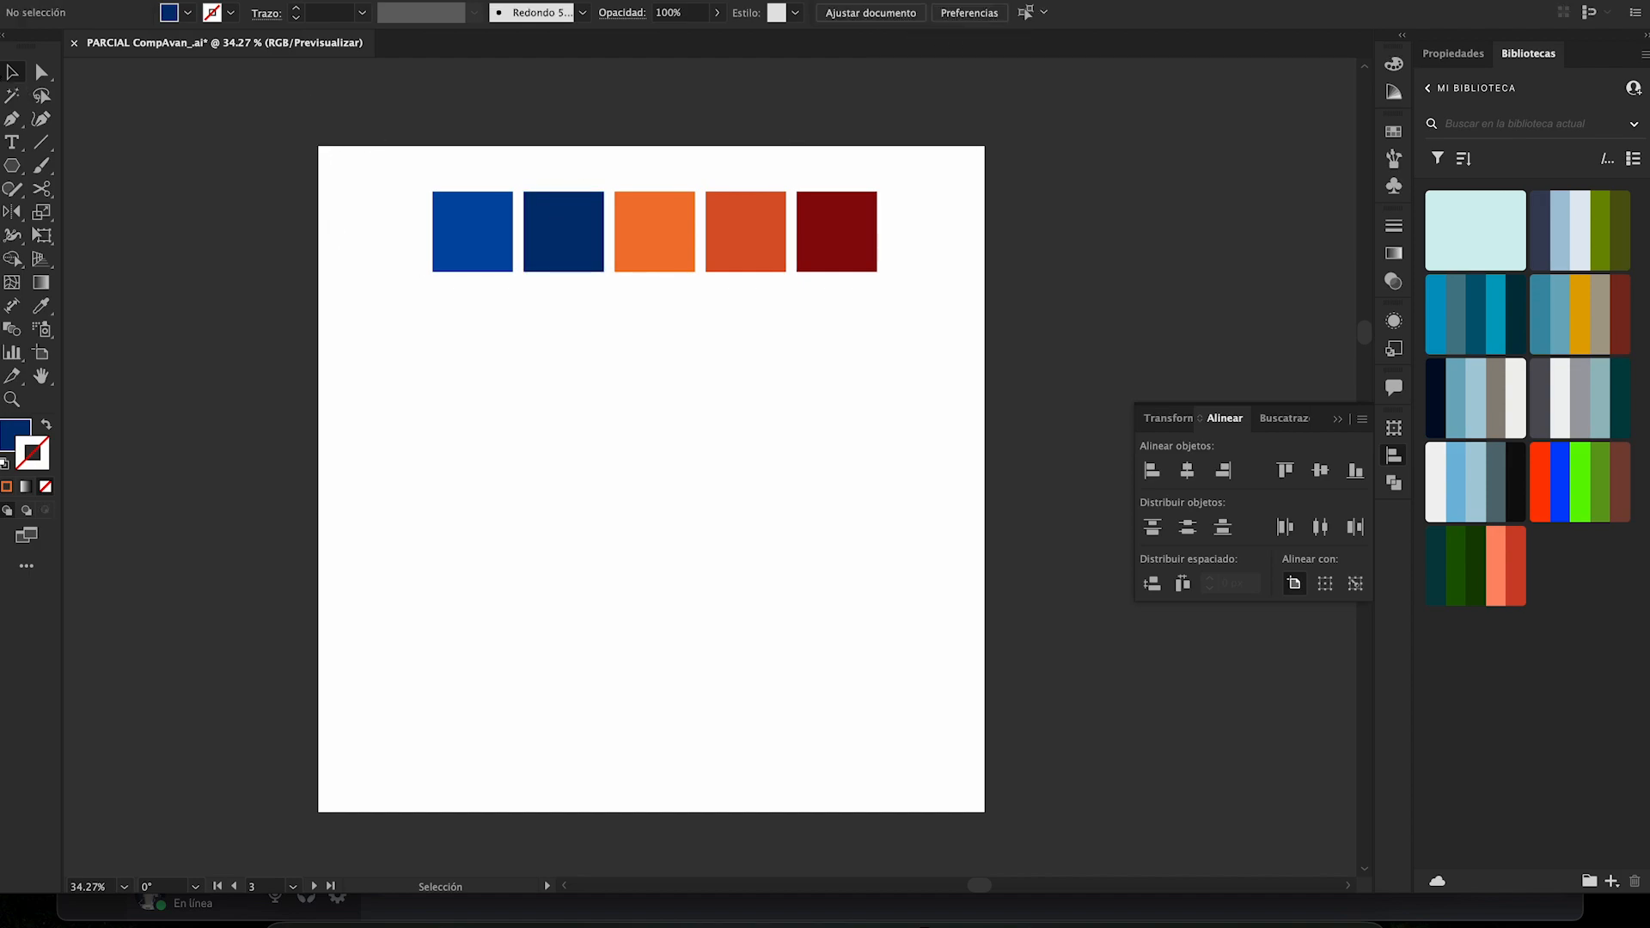
left_click(660, 239)
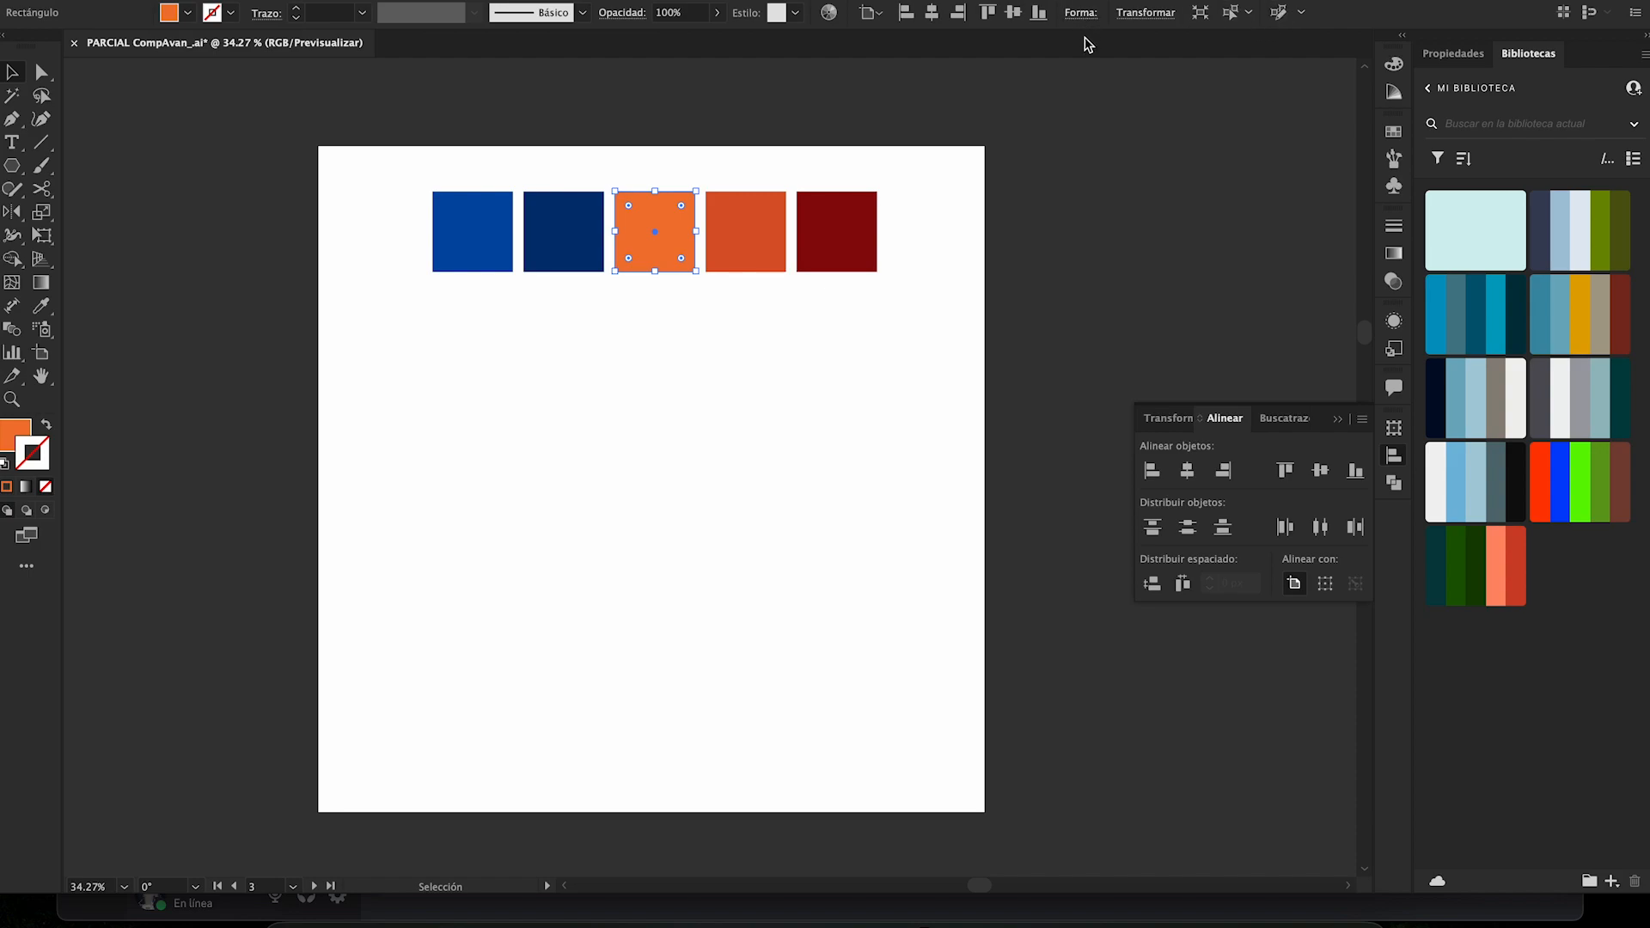
left_click(1075, 60)
left_click(687, 217)
left_click(872, 12)
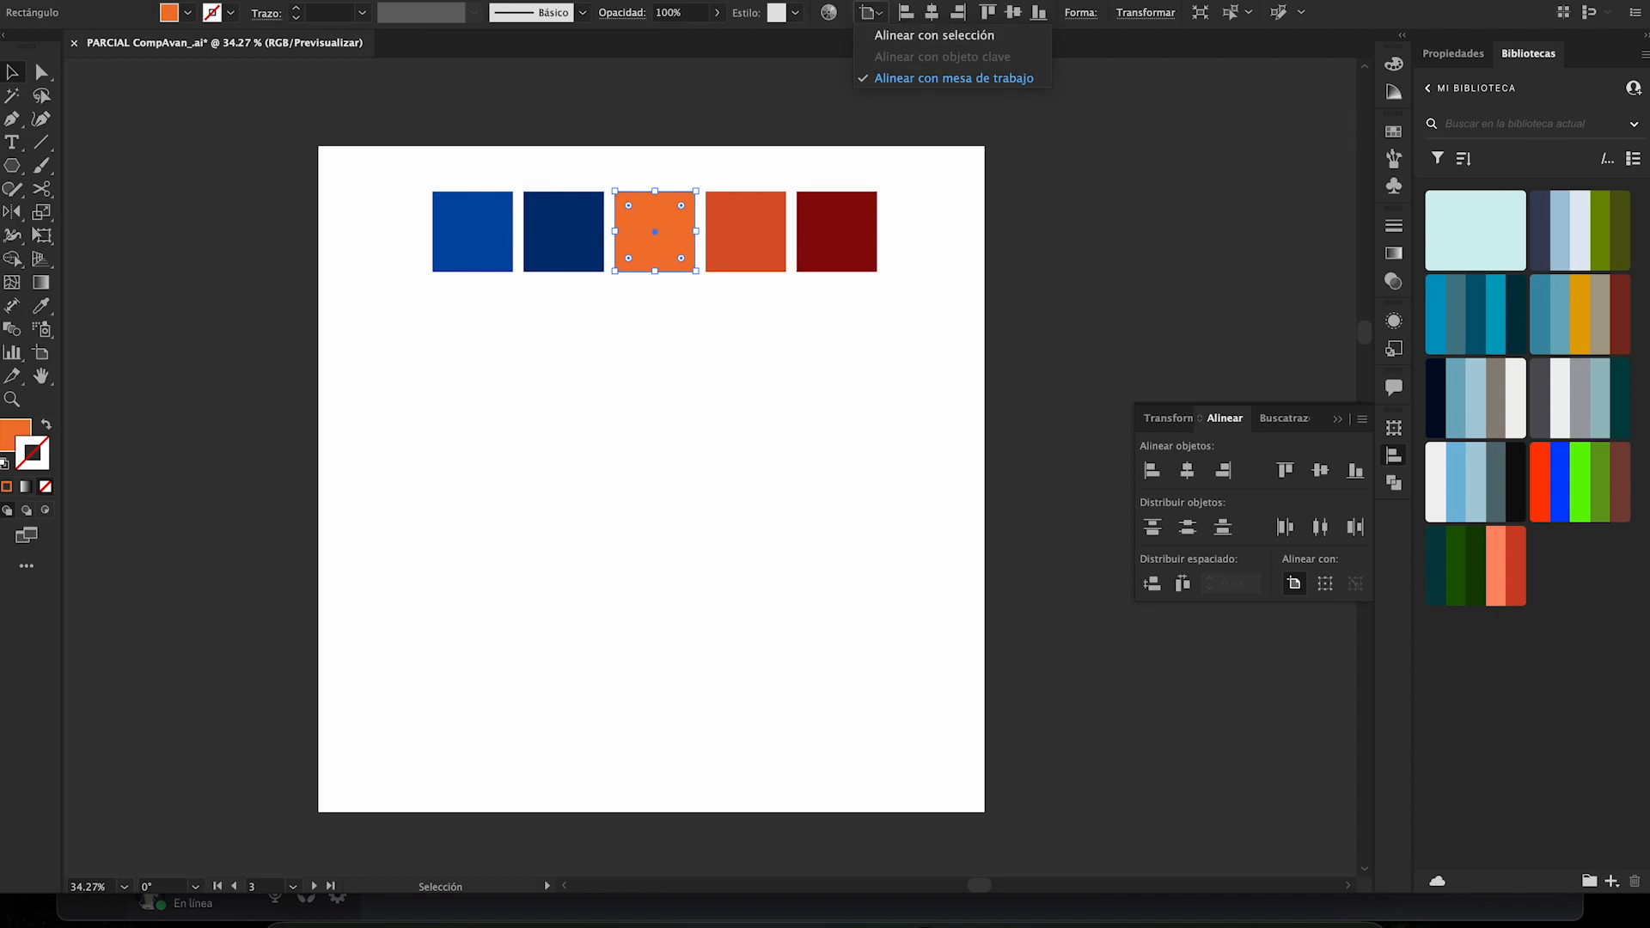
left_click(1020, 245)
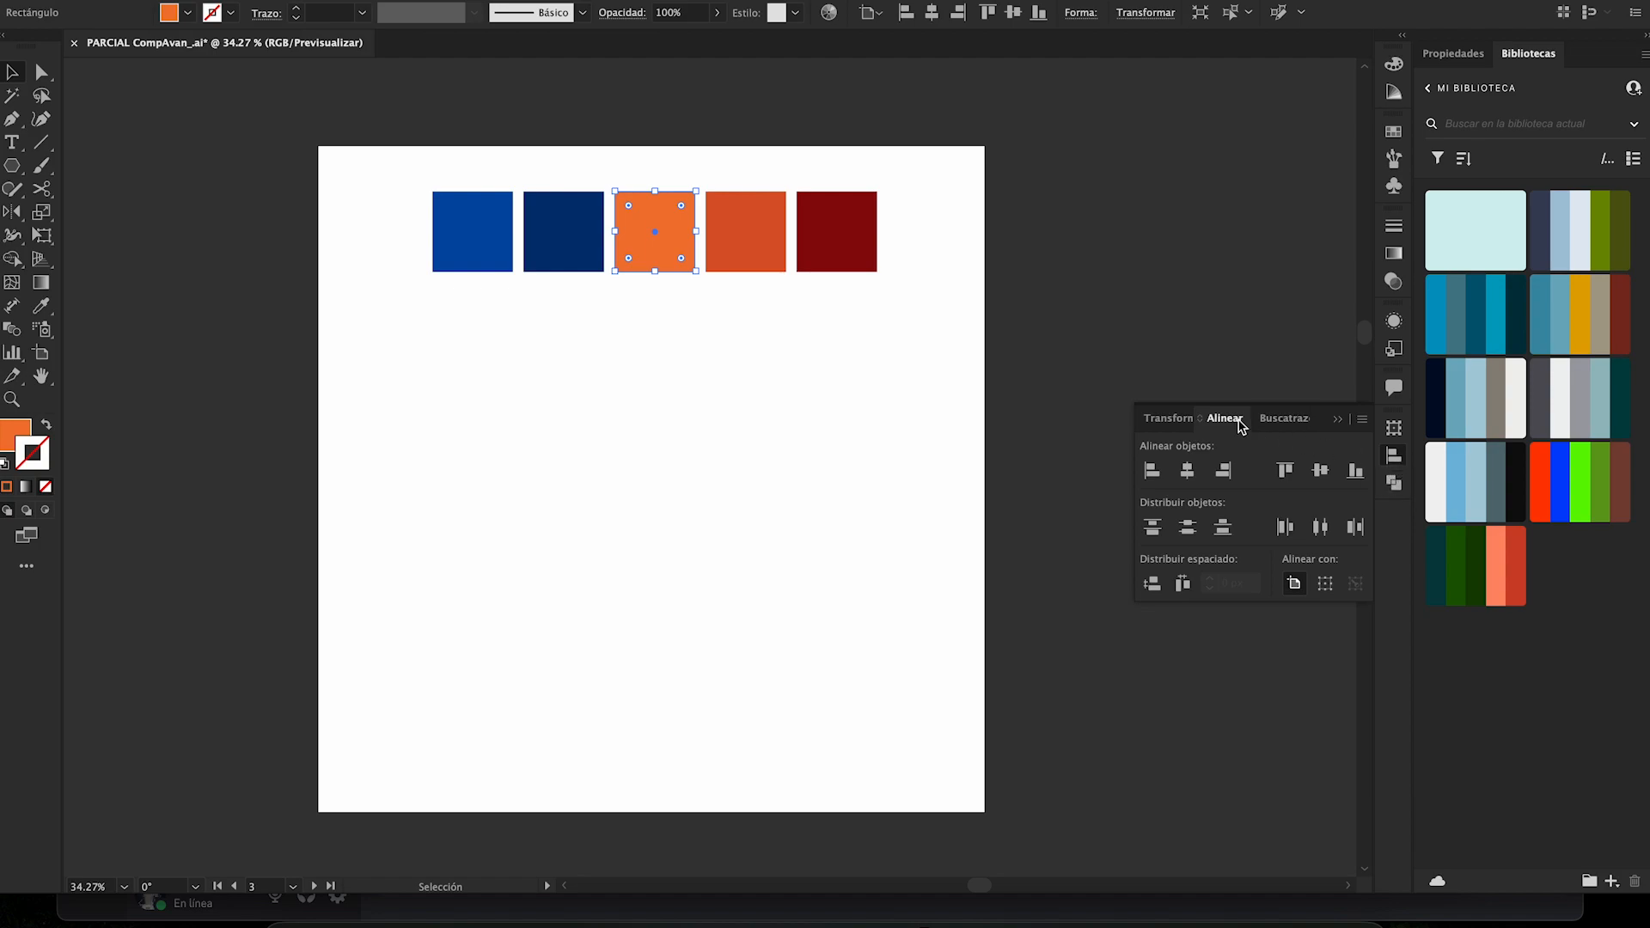
left_click(1090, 352)
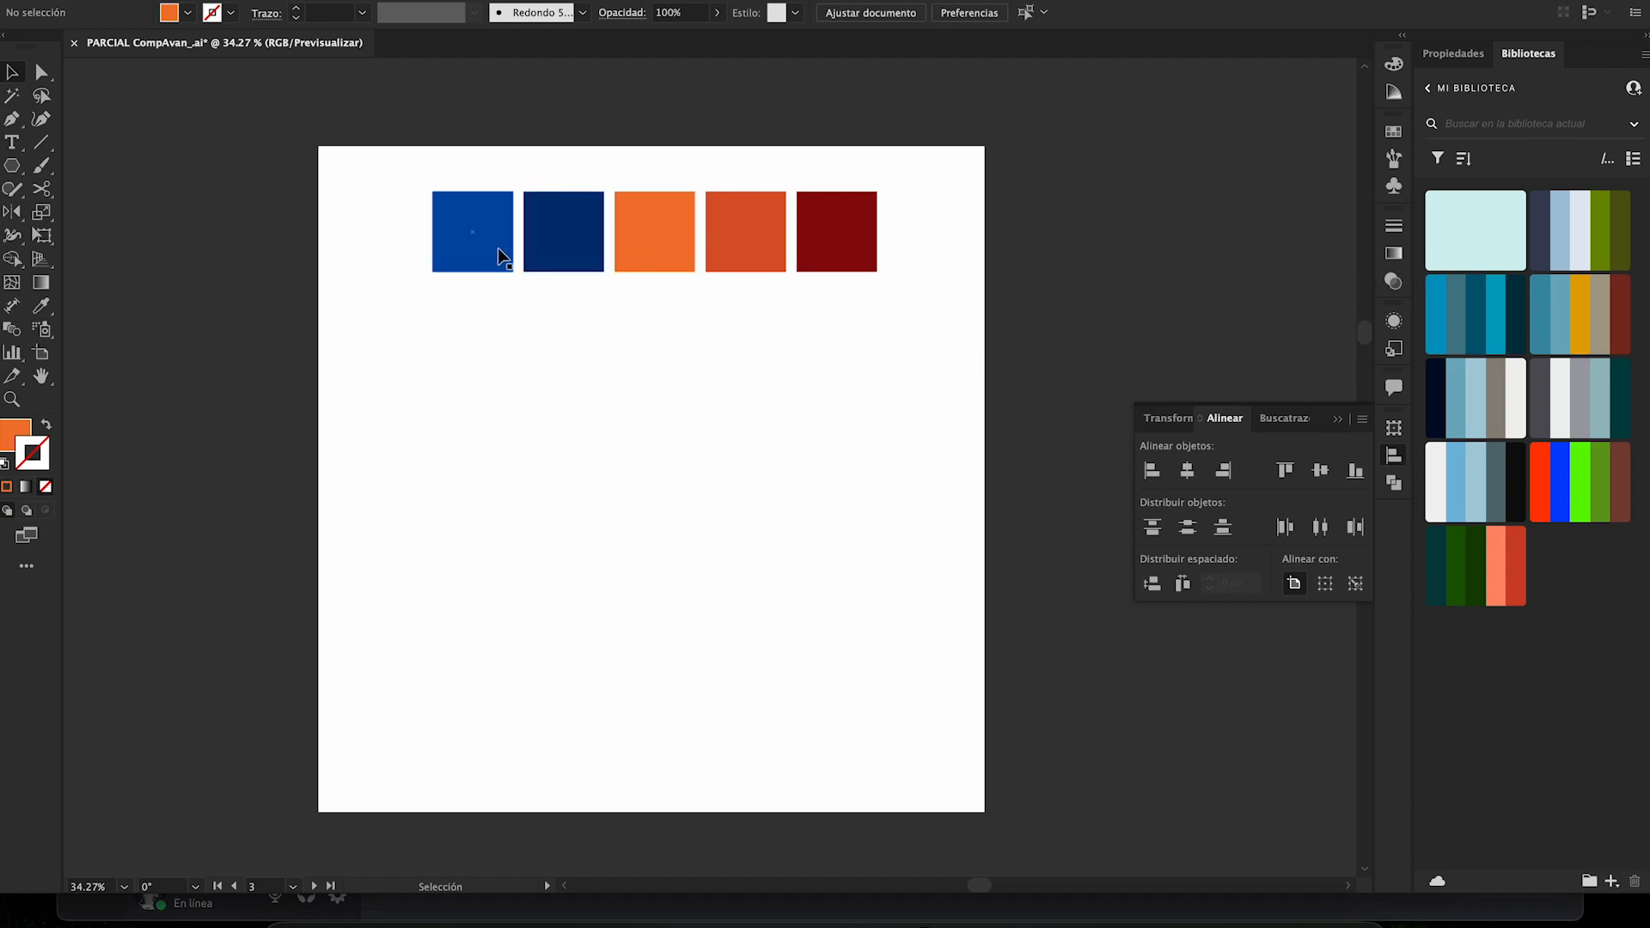
- Scatter the squares on the artboard by moving the bright blue, orange, dark orange and dark red ones to uneven positions
left_click_drag(498, 250, 431, 250)
left_click_drag(646, 234, 649, 415)
left_click_drag(767, 265, 770, 384)
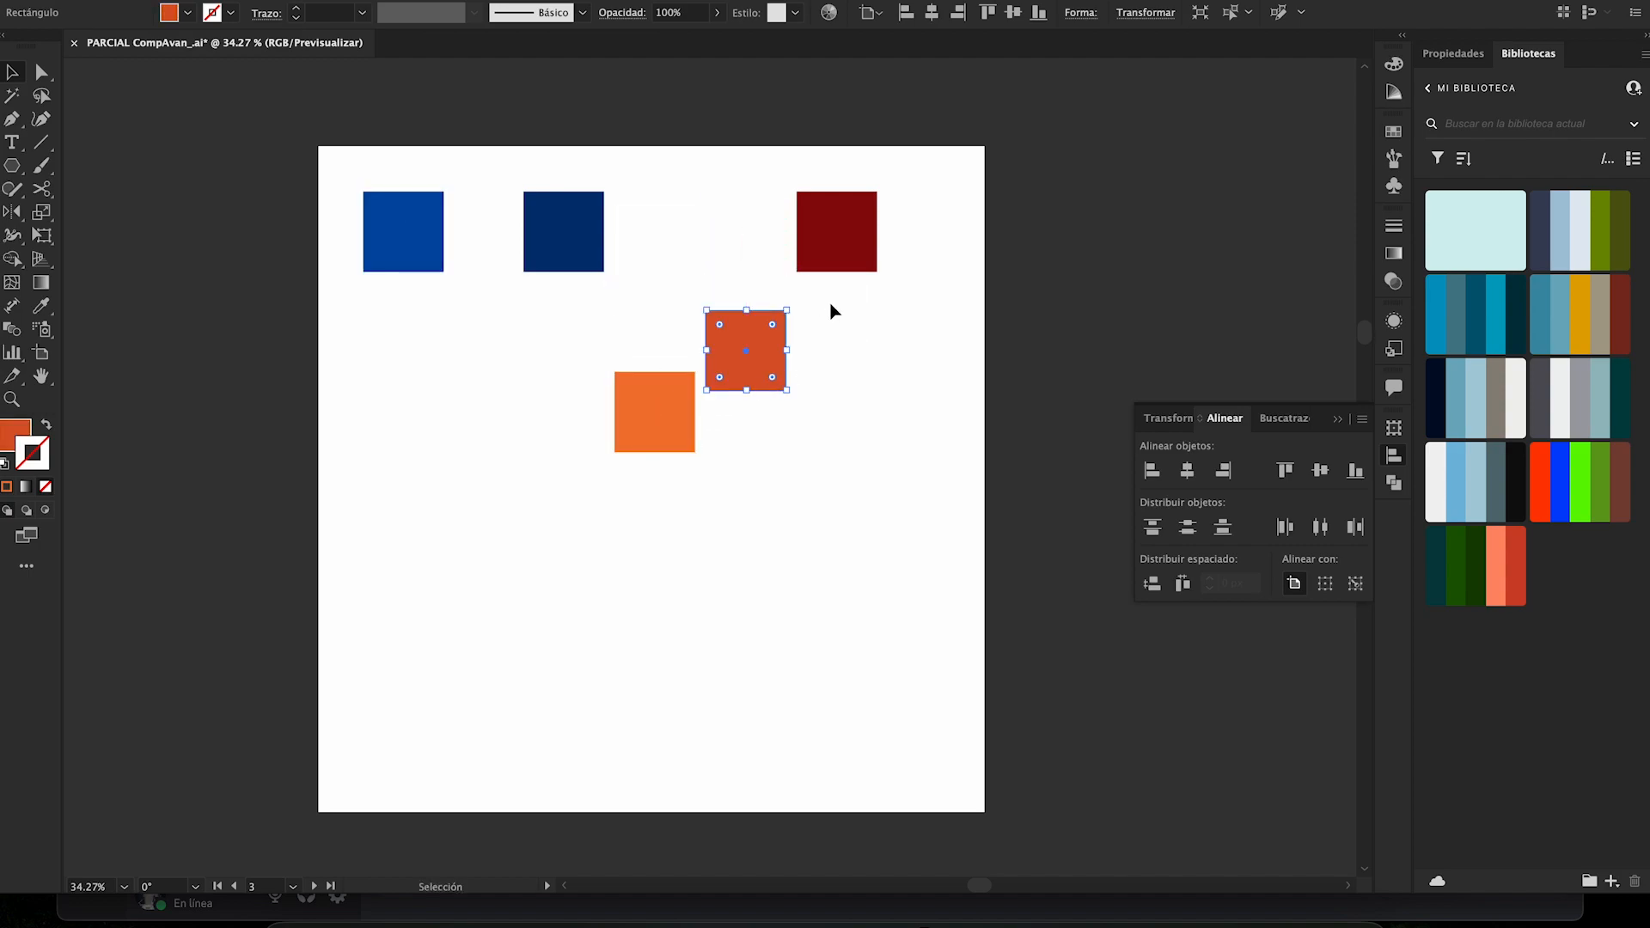
left_click_drag(848, 256, 876, 318)
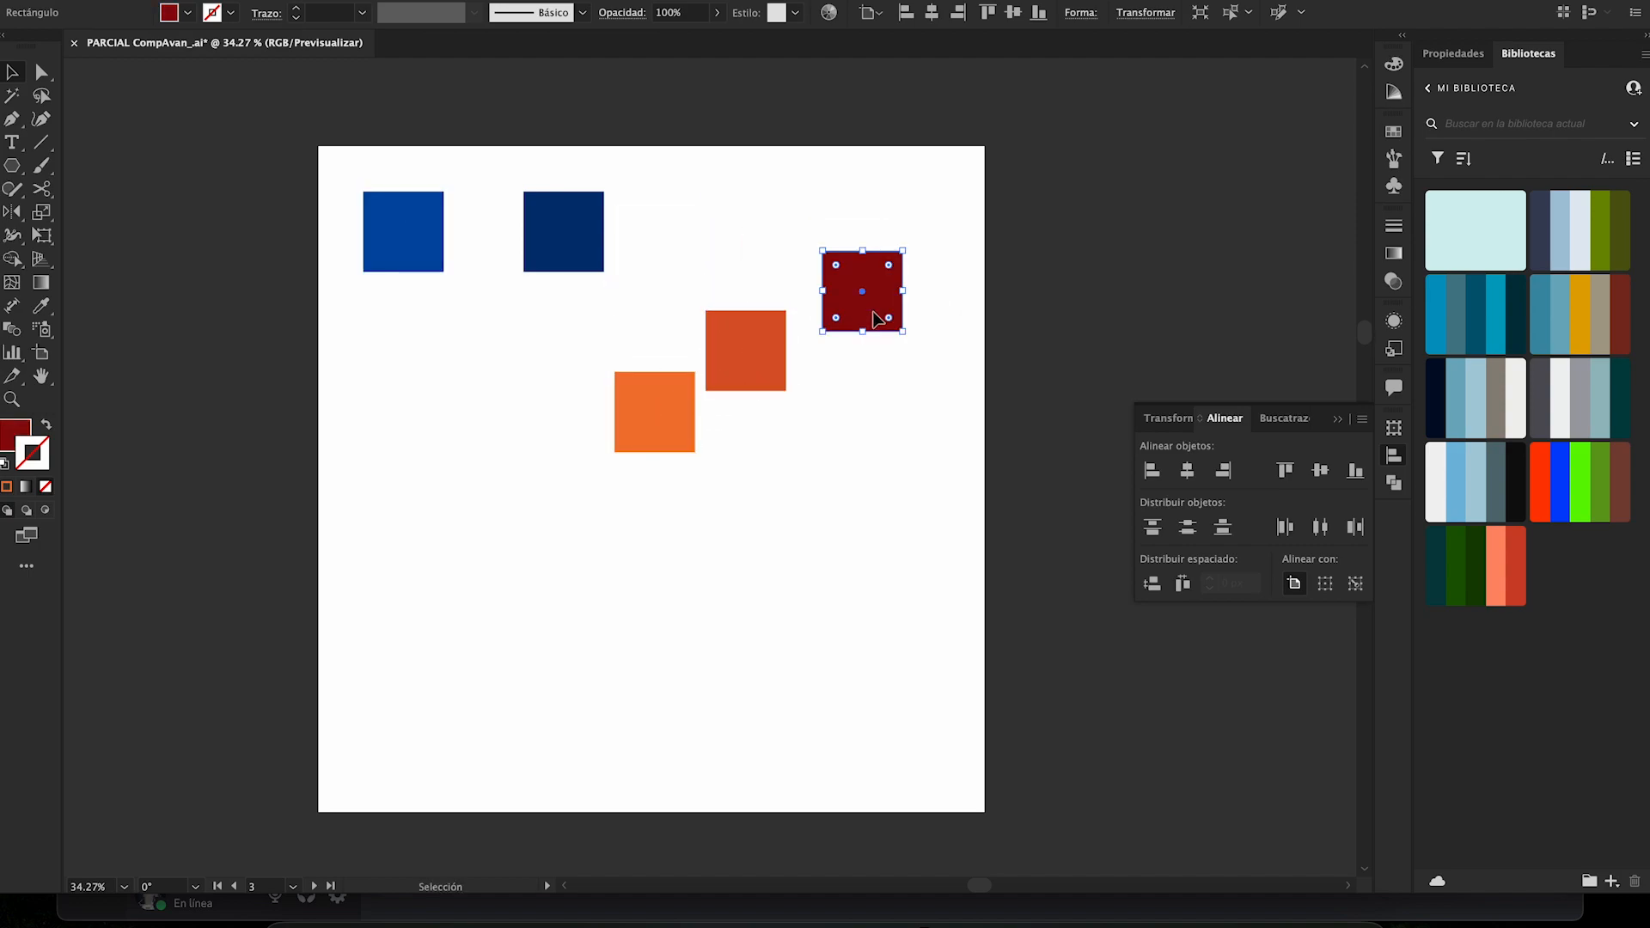
left_click(783, 263)
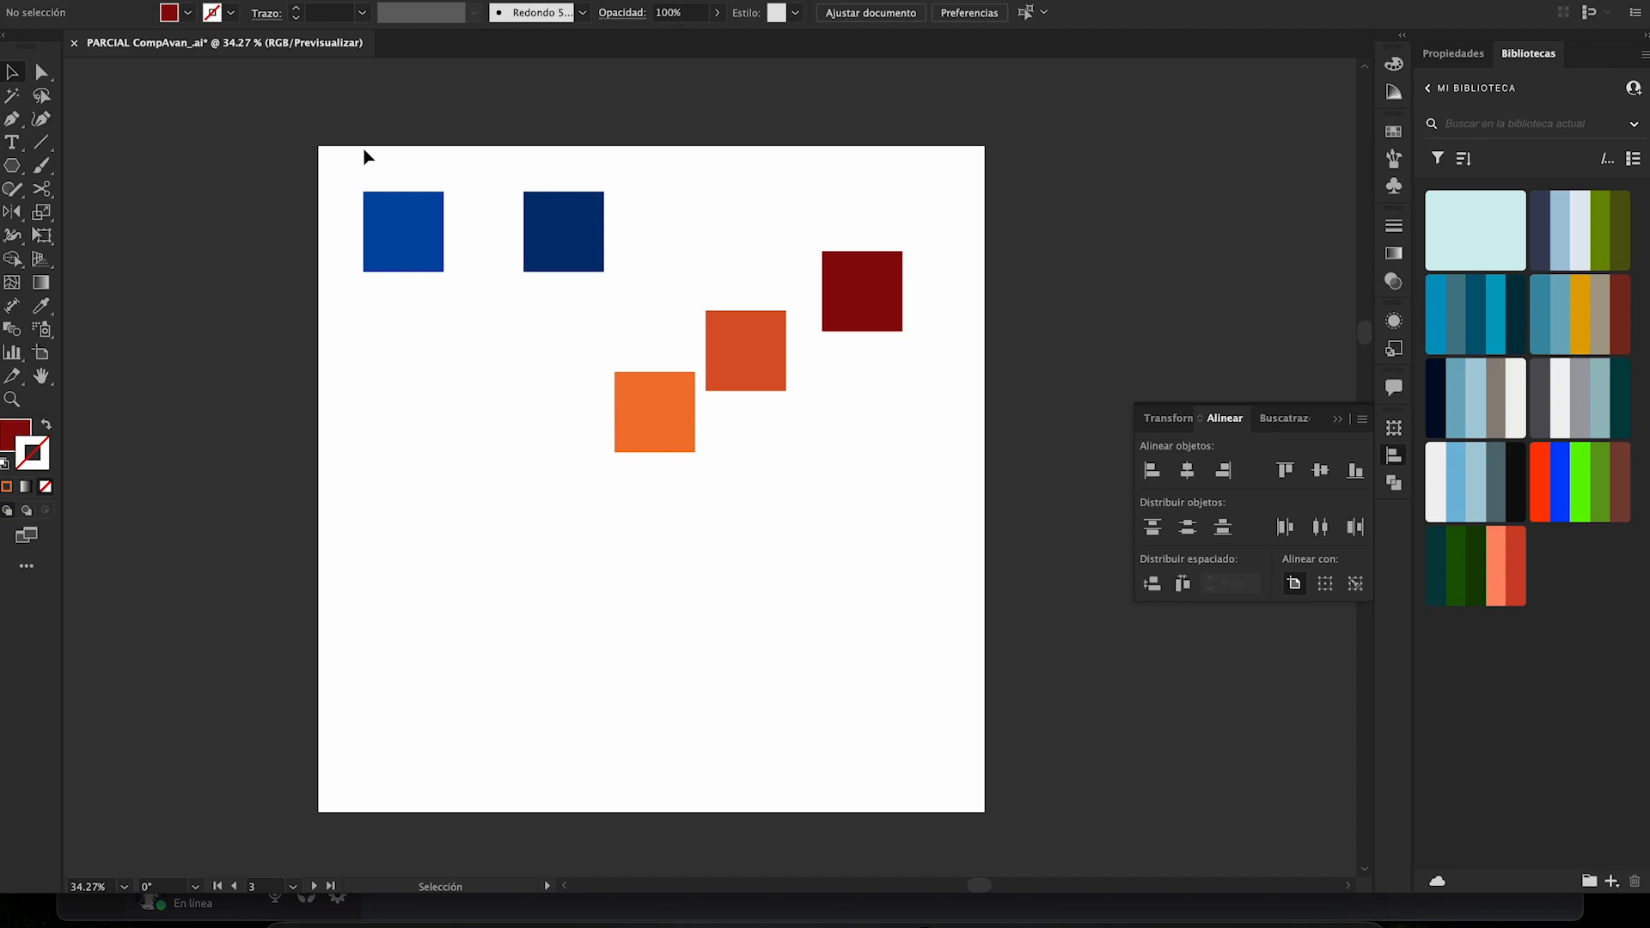
- Move the navy square down below the level of the bright blue one and select both blue squares
left_click_drag(380, 162, 574, 310)
left_click(707, 158)
left_click_drag(332, 173, 571, 313)
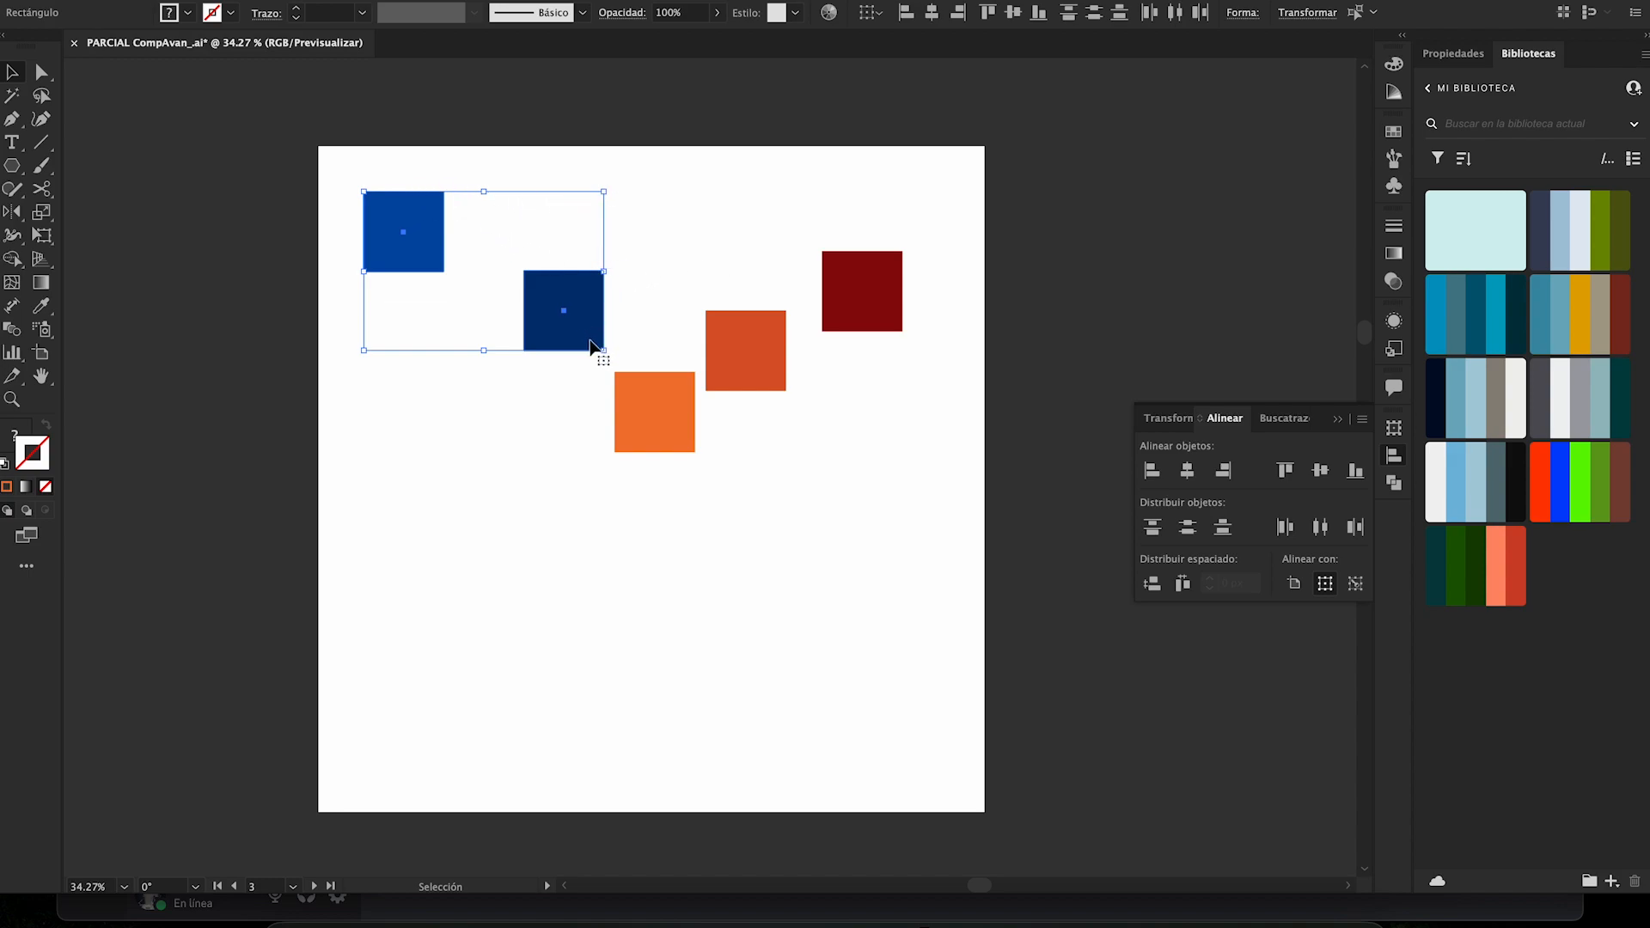
- Slightly reduce the height of the two selected blue squares through their bounding box and undo the change
left_click_drag(363, 350, 364, 345)
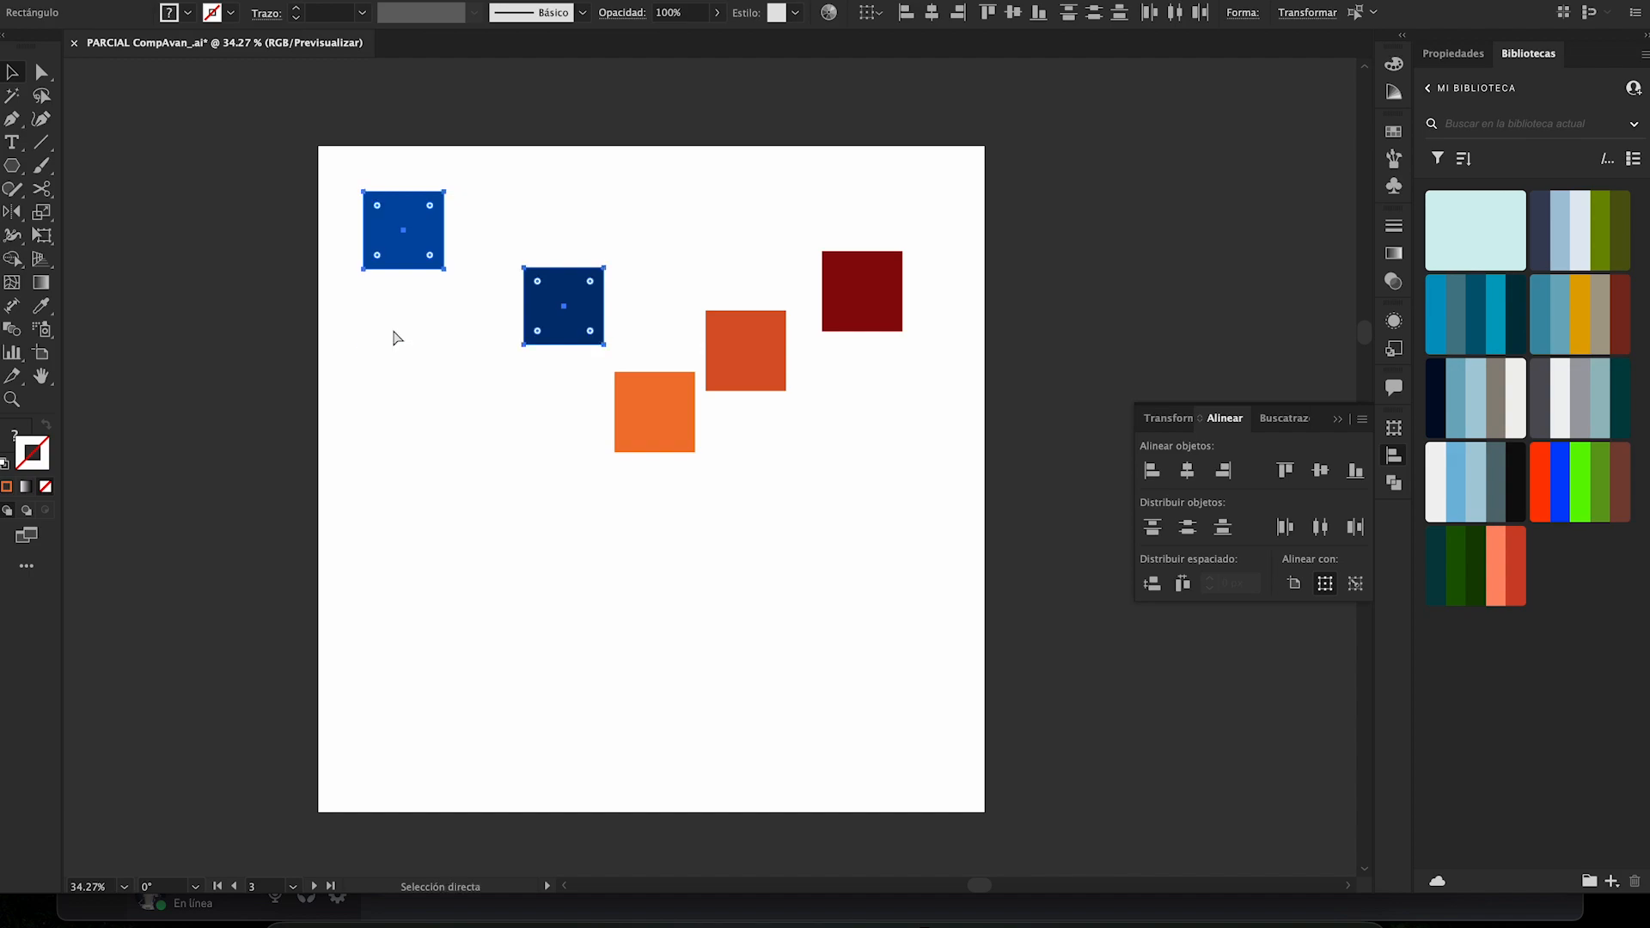
key("super+z")
- Hide the bounding box, reselect the two blue squares without it, and show the bounding box again
left_click(565, 0)
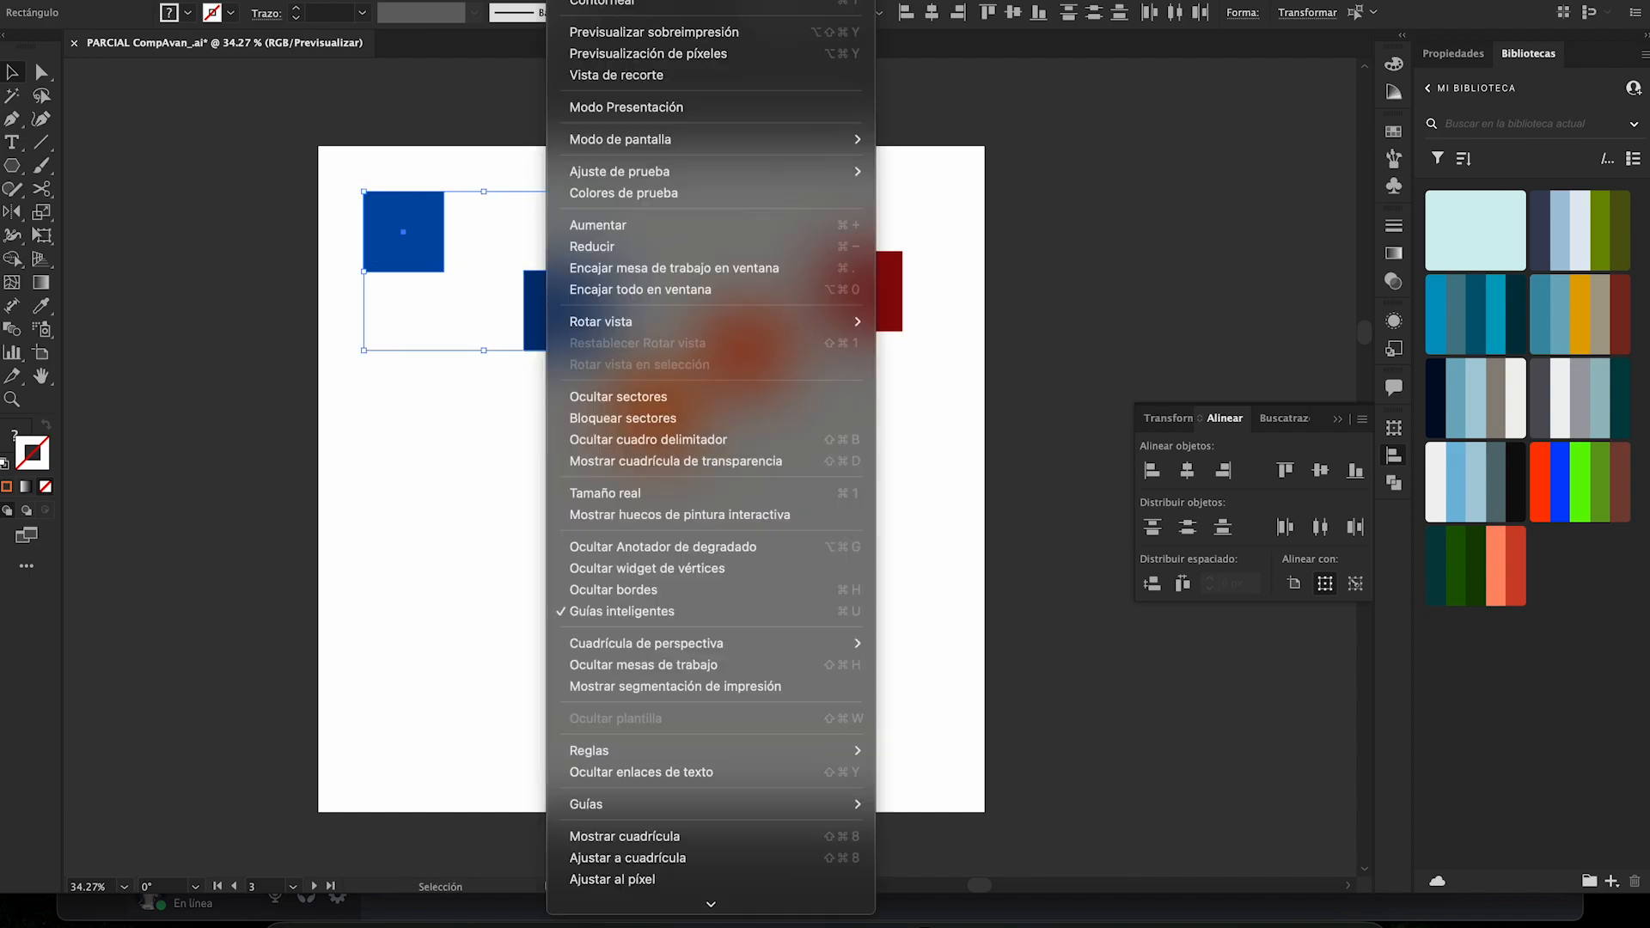
scroll(683, 395, "down", 2)
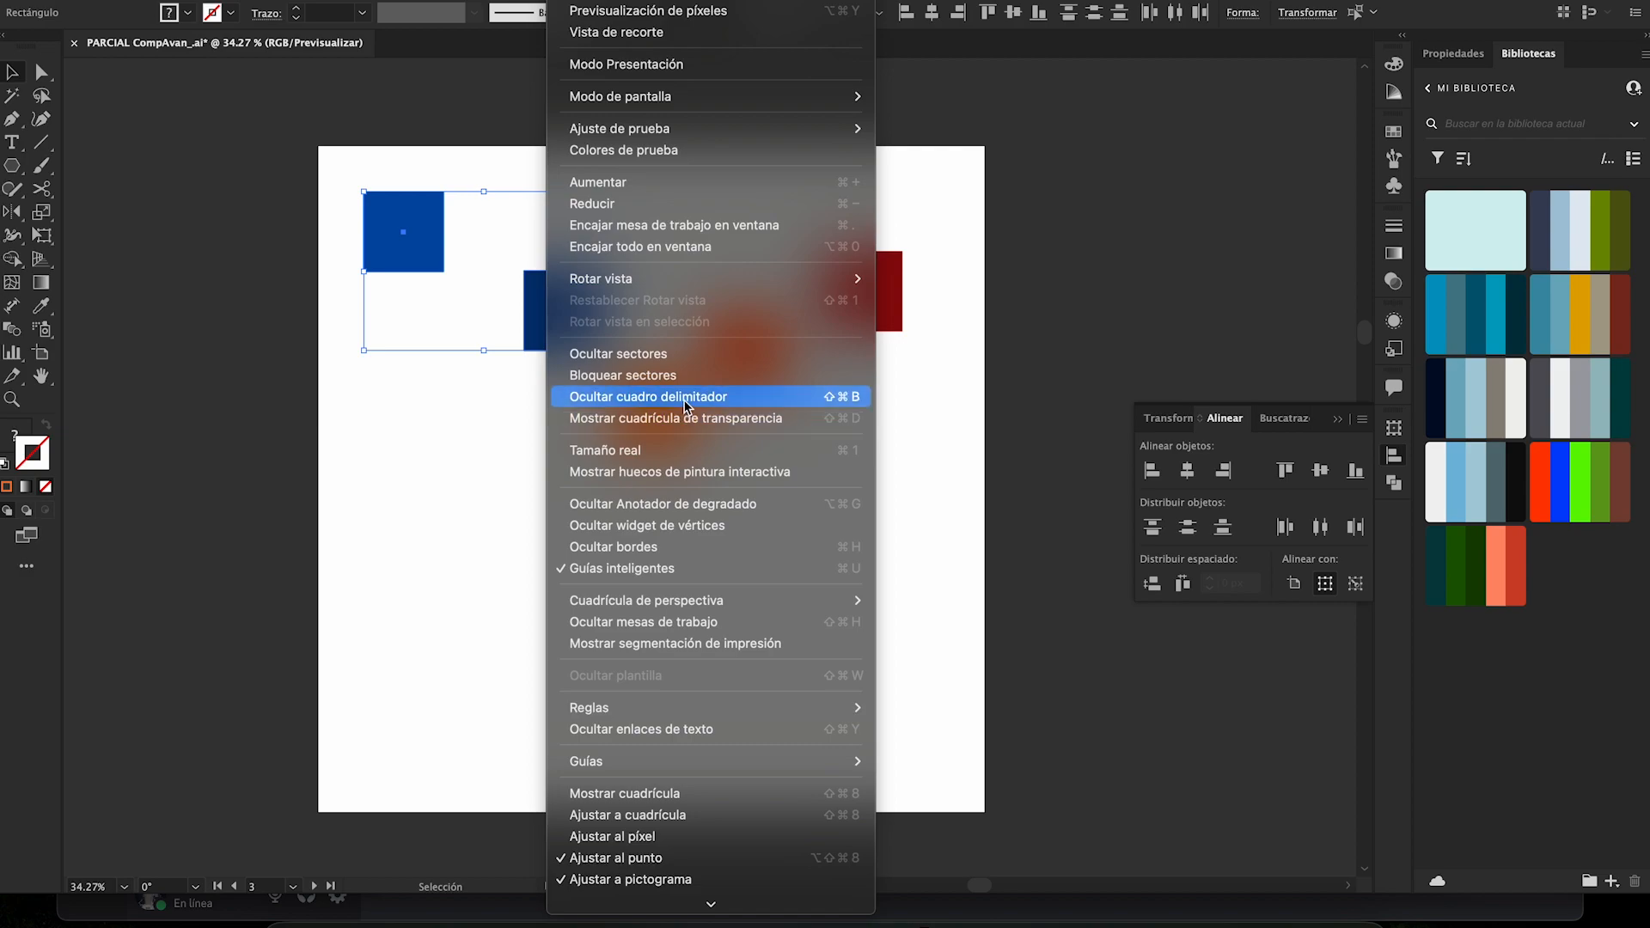
left_click(617, 398)
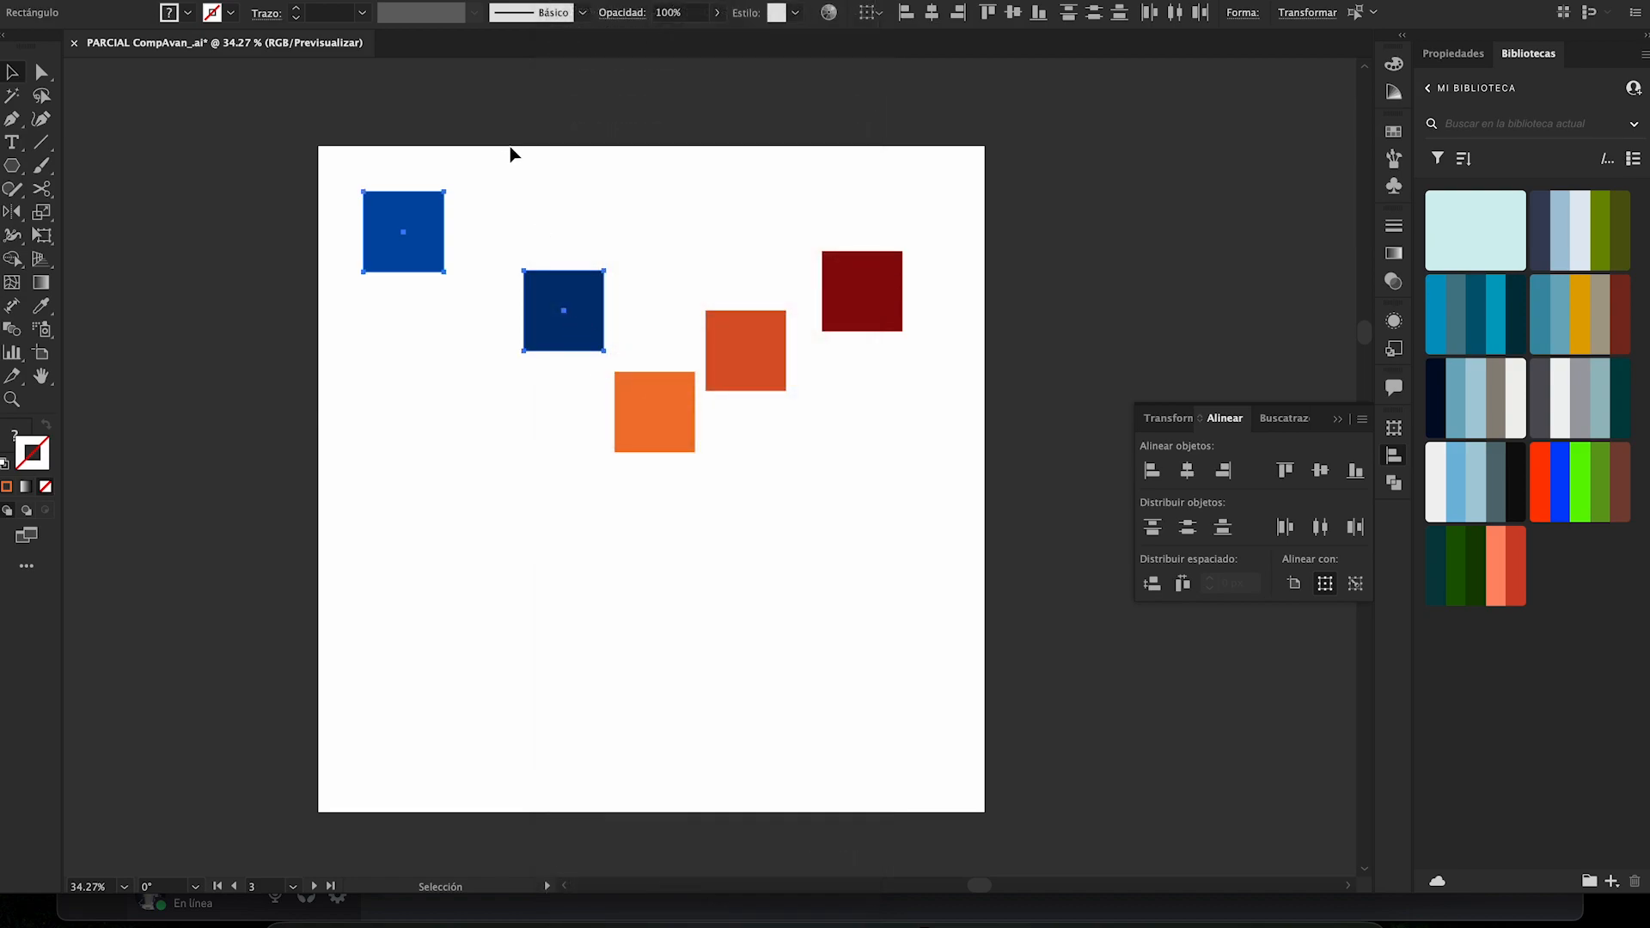
left_click(505, 143)
left_click_drag(384, 148, 636, 430)
left_click_drag(386, 140, 539, 374)
left_click(567, 0)
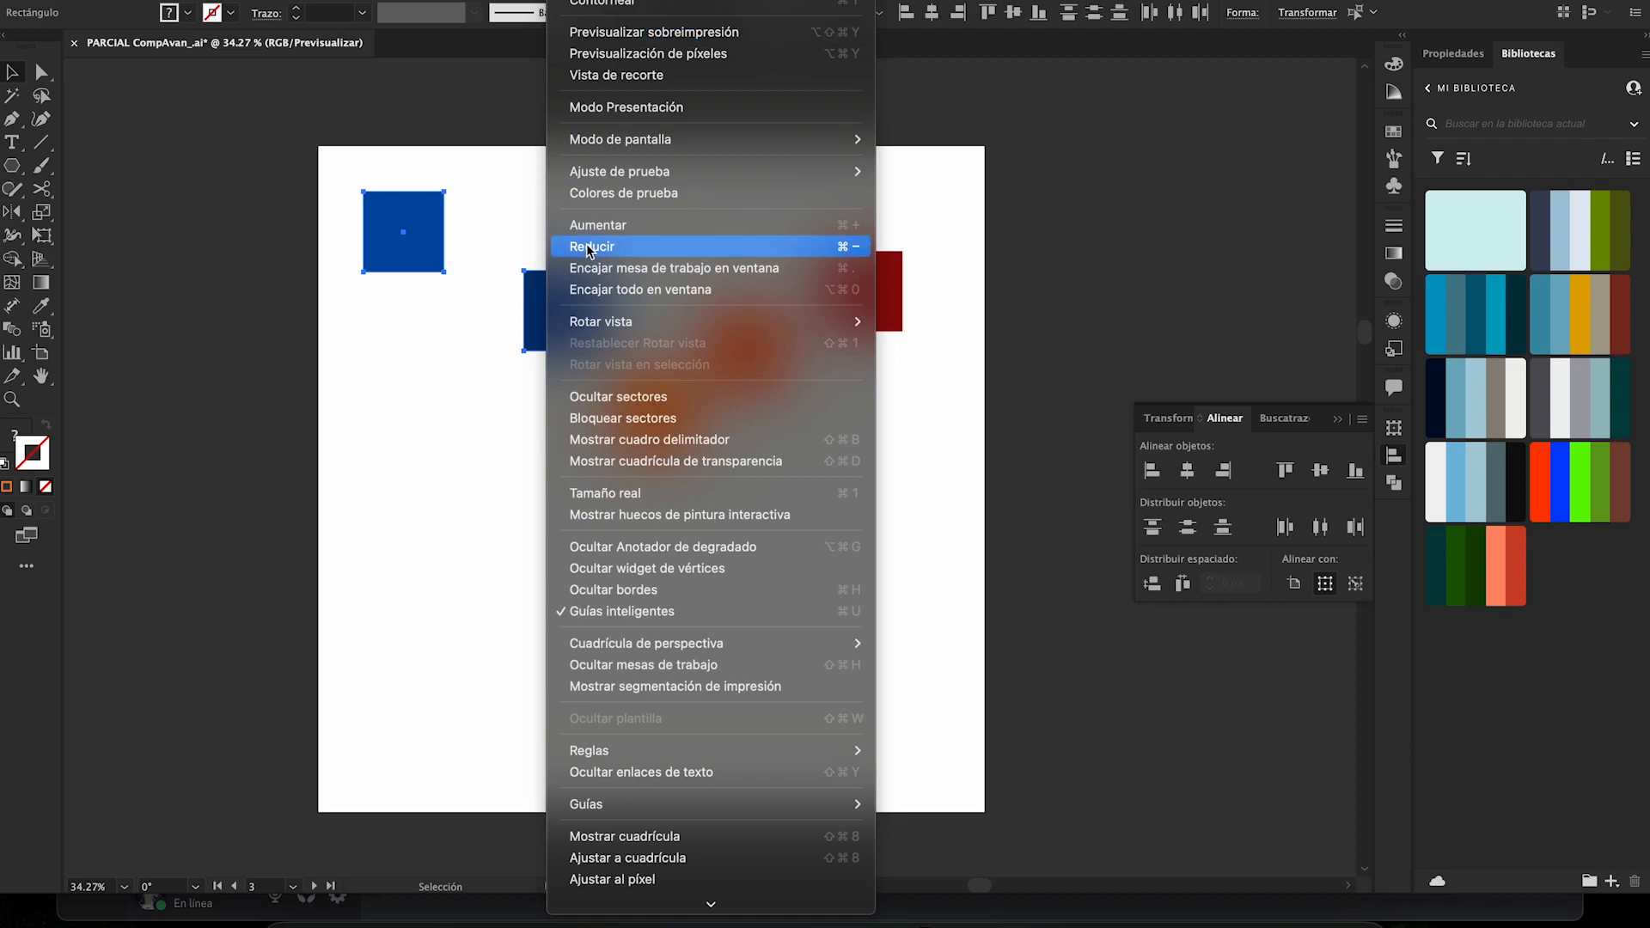
left_click(644, 439)
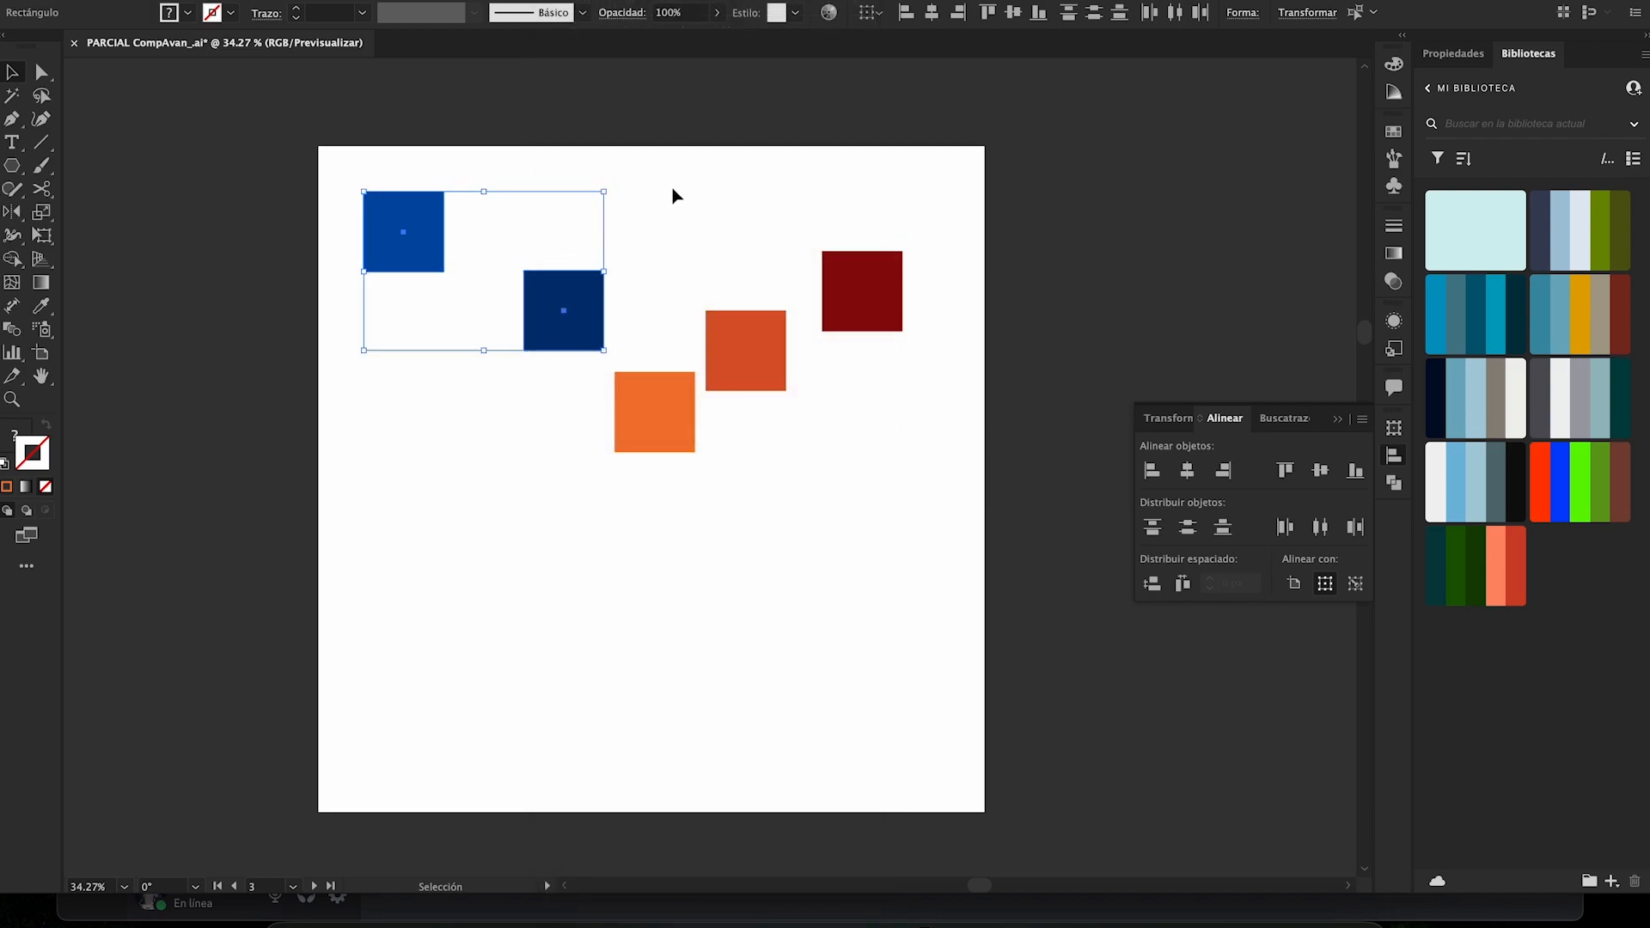
- Select the two blue squares, align their left edges to the selection, and undo the alignment
left_click(673, 196)
left_click_drag(368, 147, 560, 360)
left_click(1153, 470)
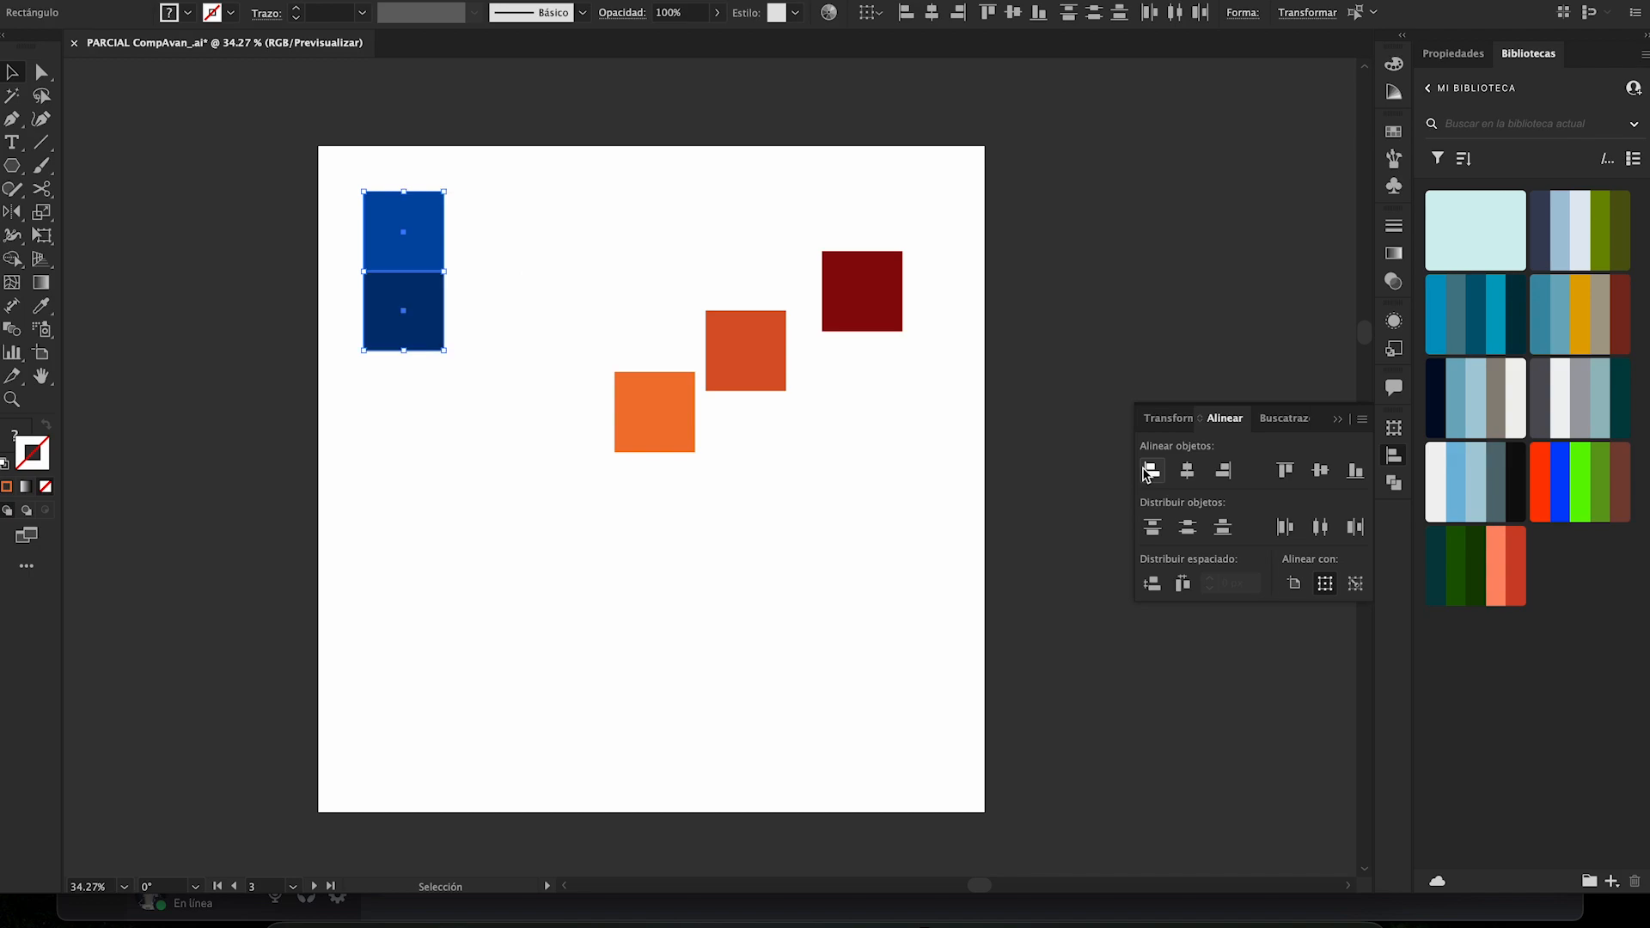
left_click(555, 214)
key("a")
key("ctrl+z")
key("v")
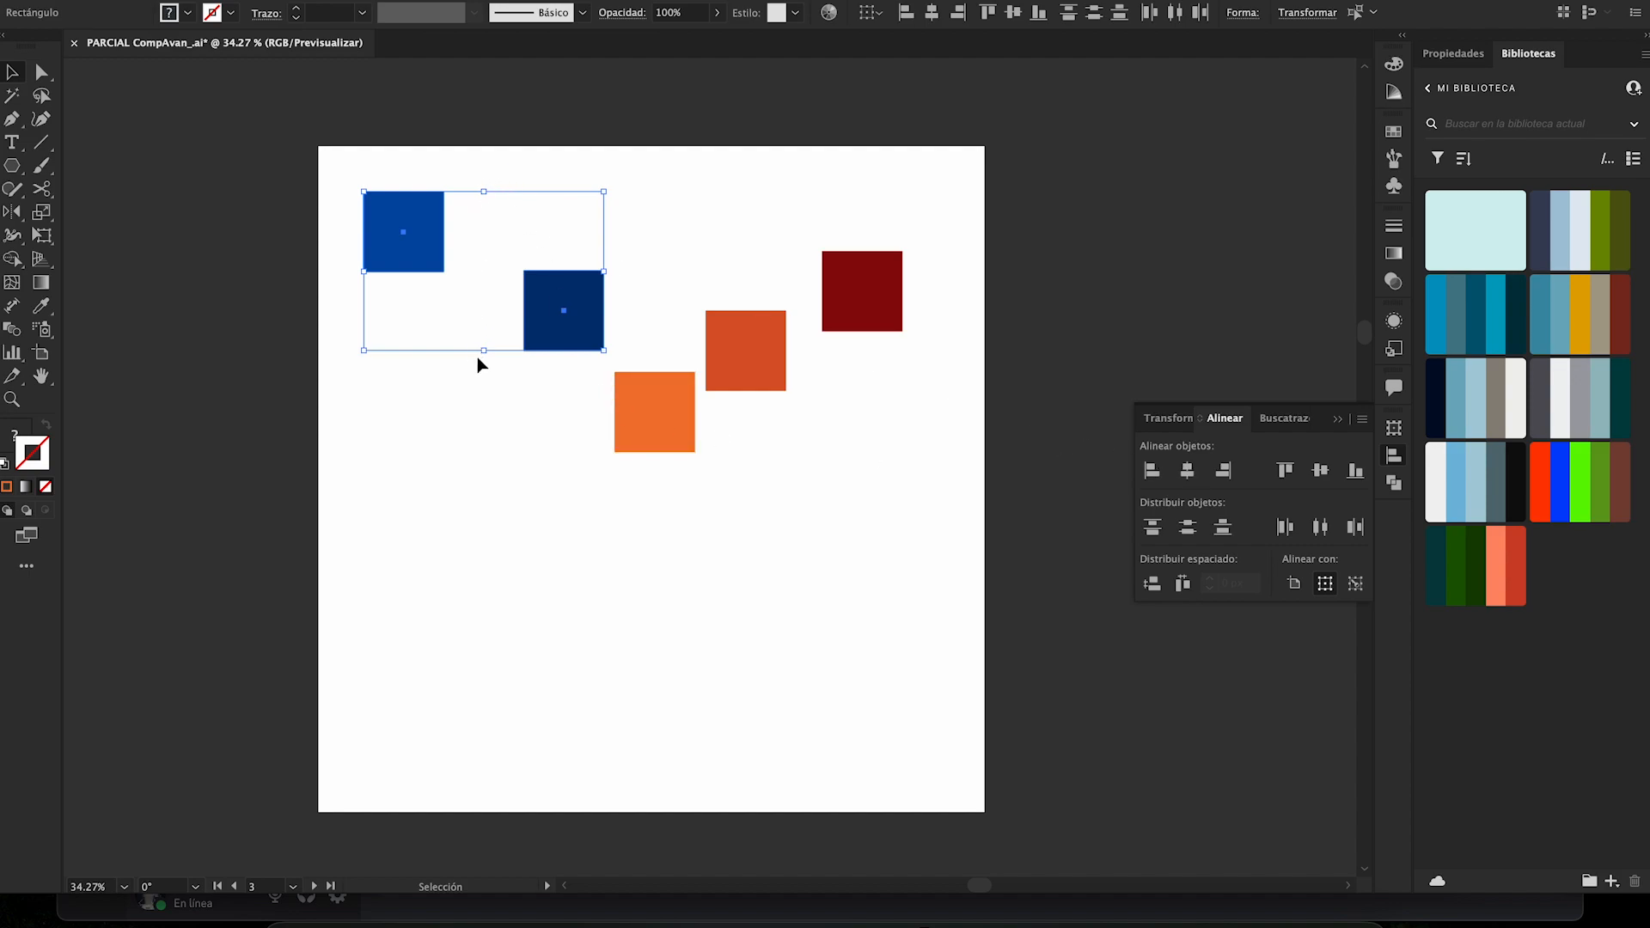
- Try aligning the two blue squares by their horizontal centers and by their right edges, undoing each alignment
left_click(1187, 470)
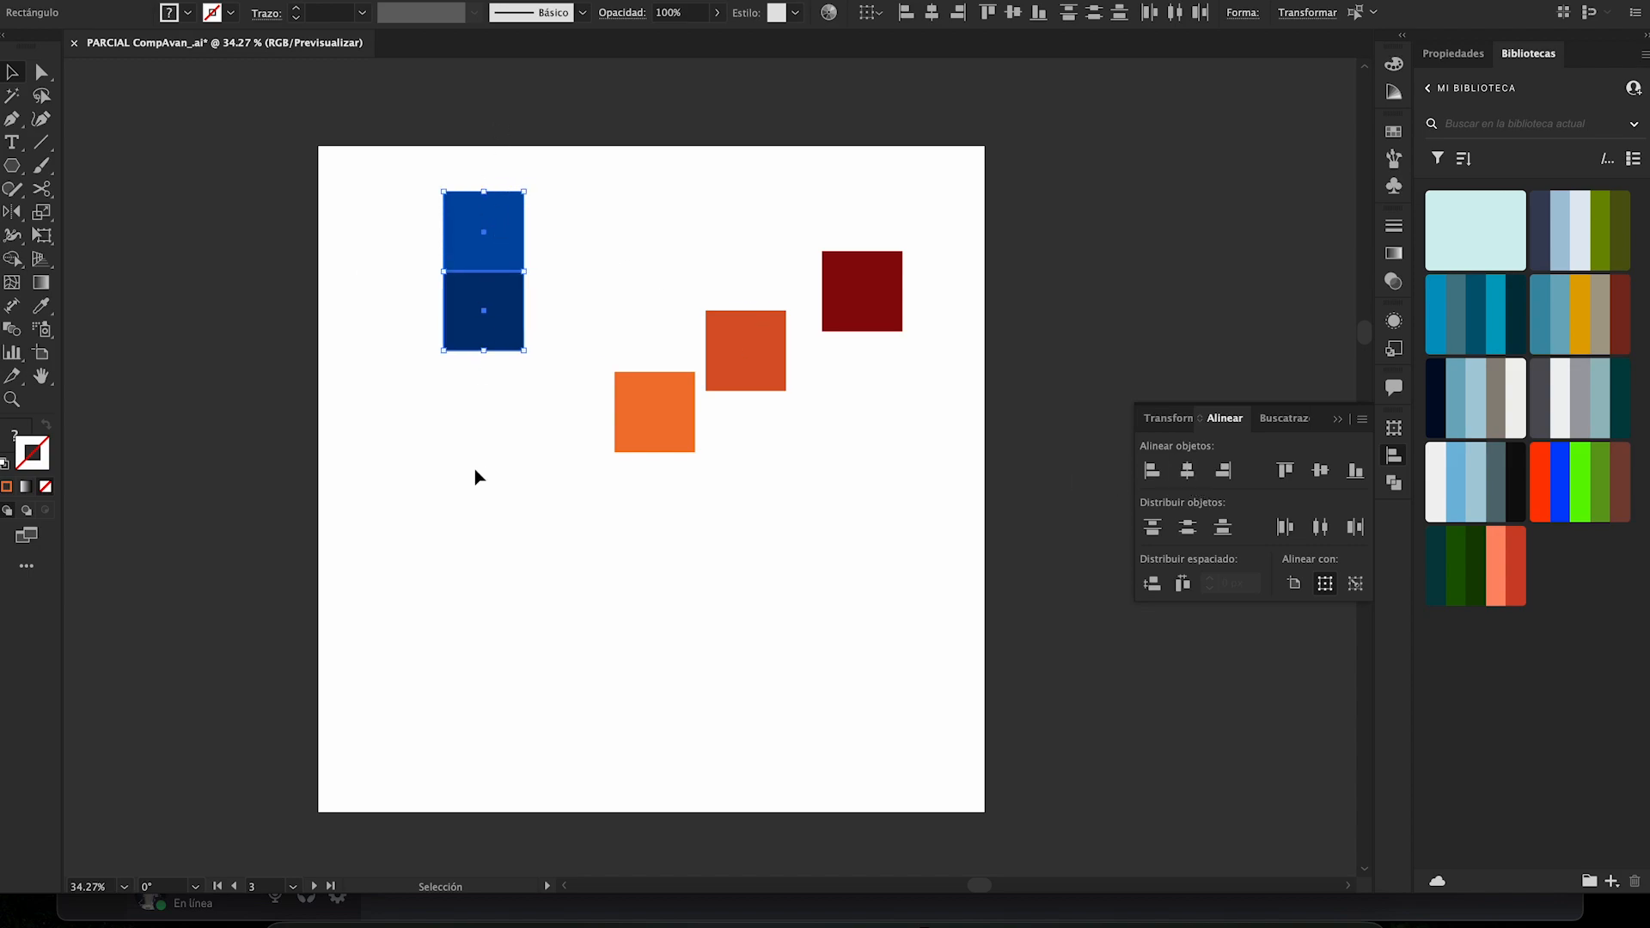
key("ctrl+z")
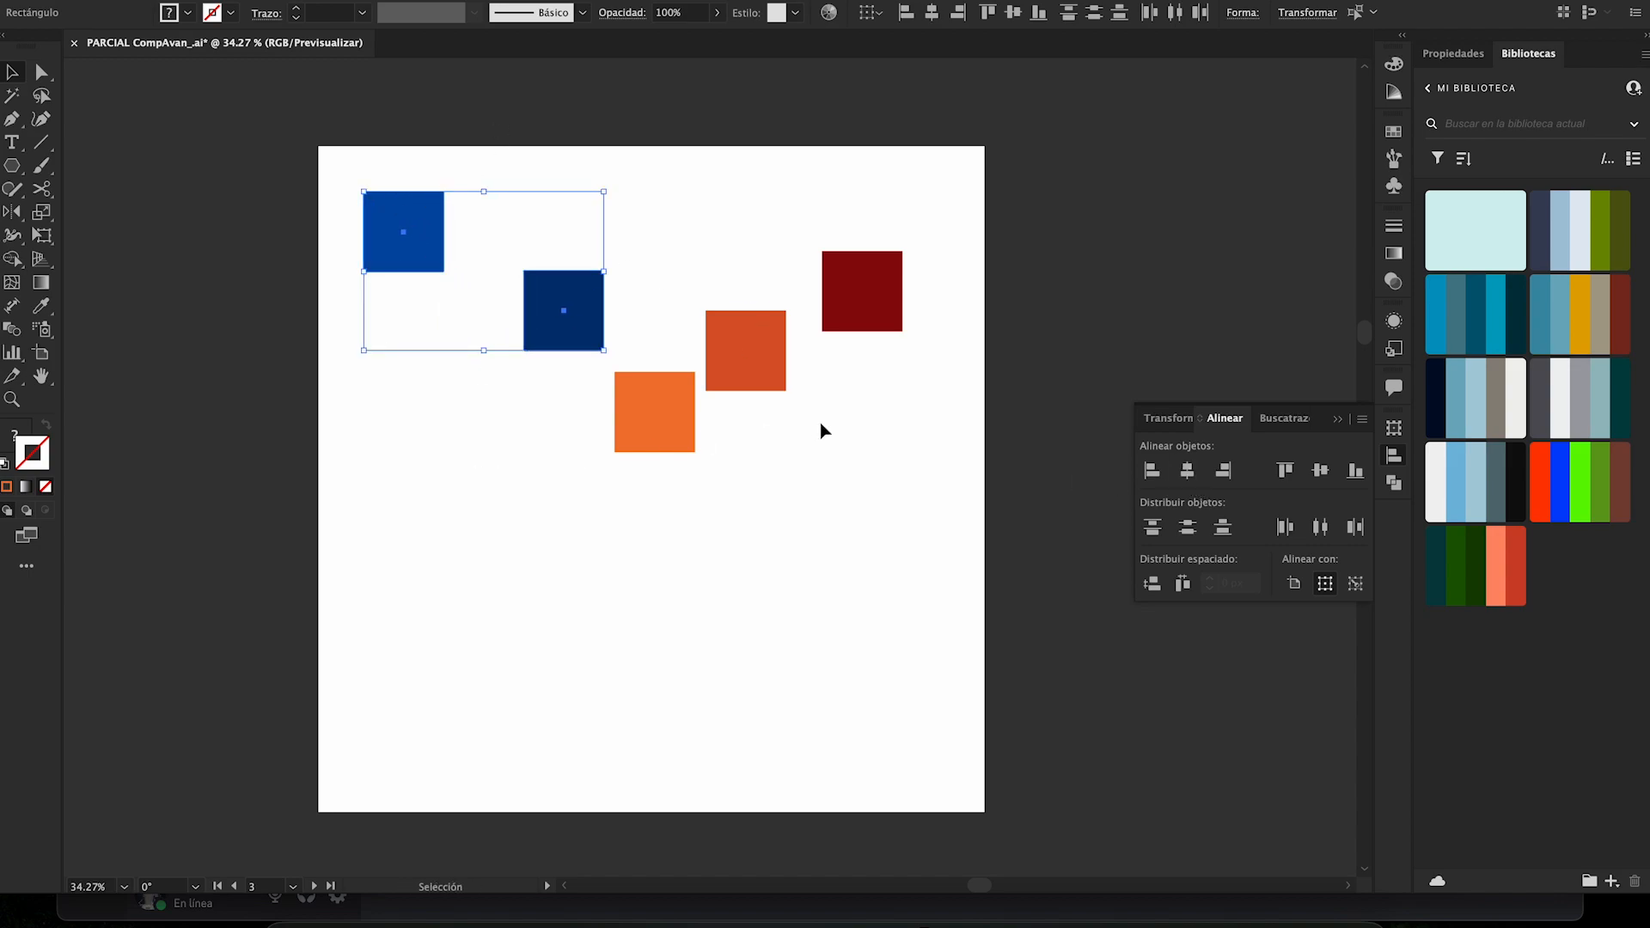
left_click(1224, 472)
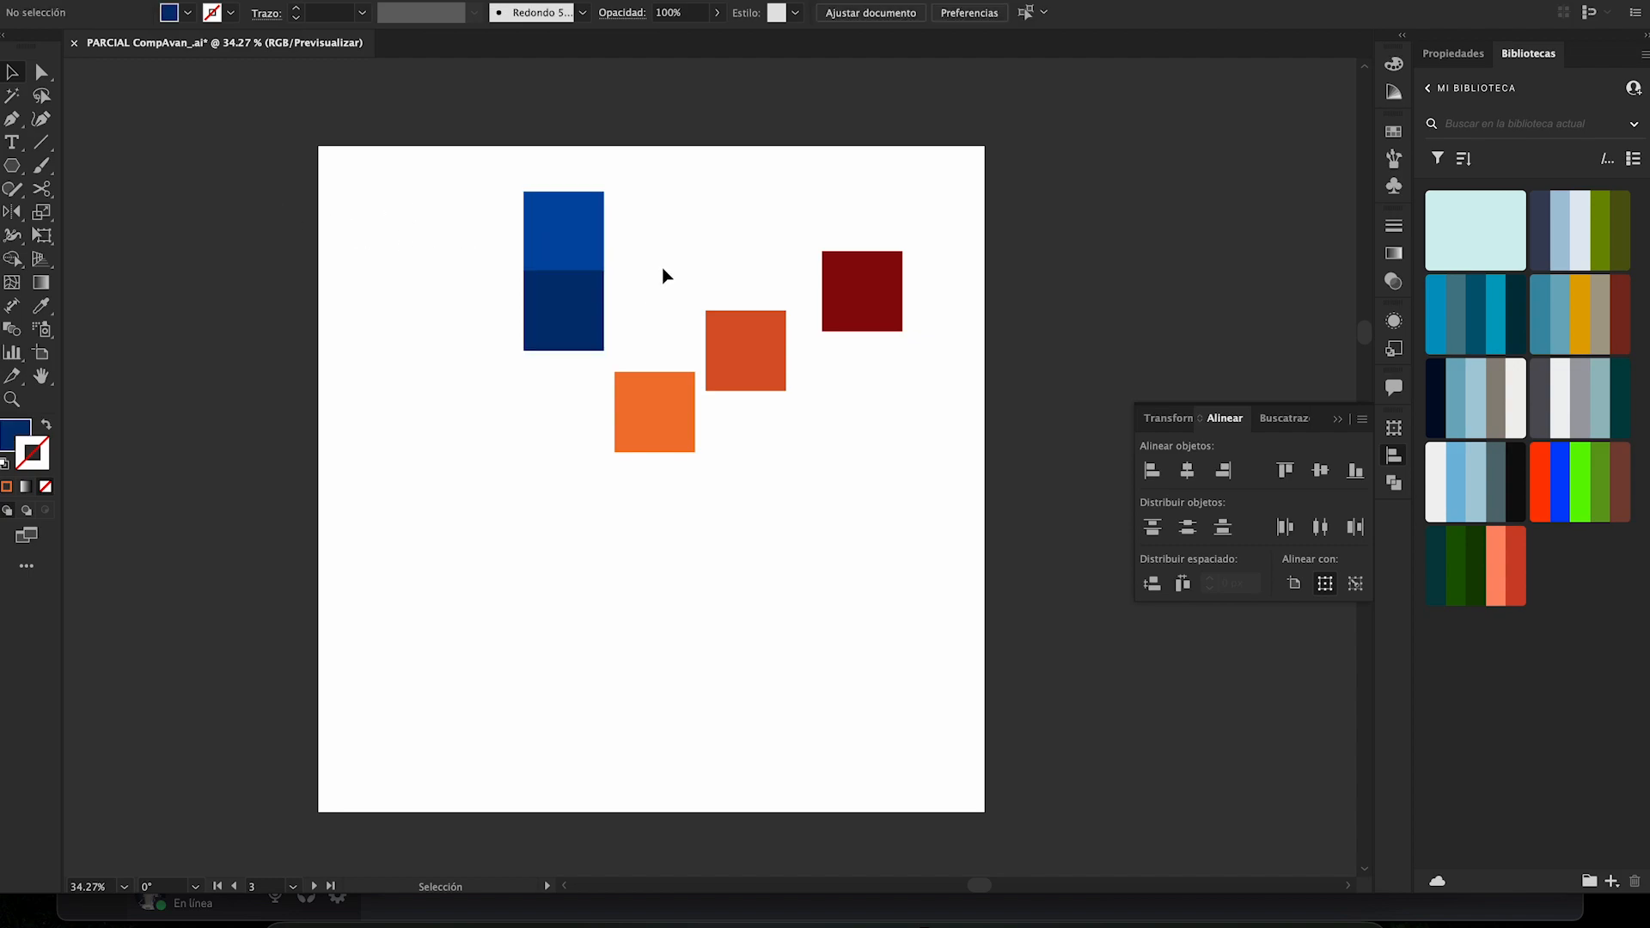
key("ctrl+z")
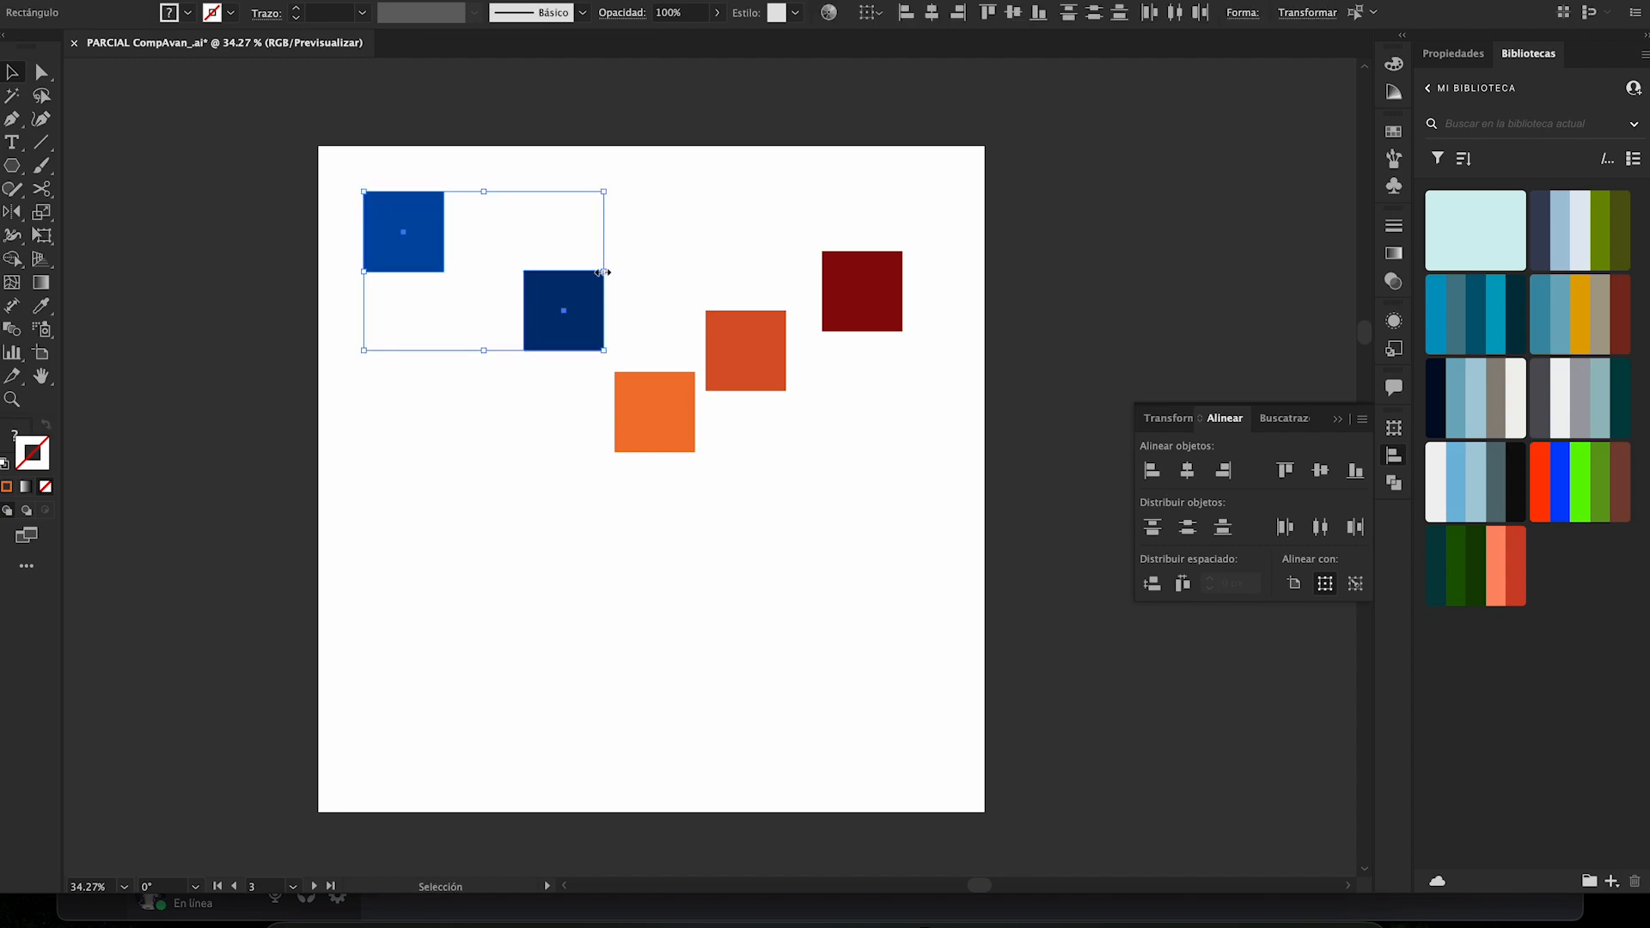
- Select the two blue squares and the bright orange one, add the dark orange square, and deselect all but the light blue square
left_click(666, 246)
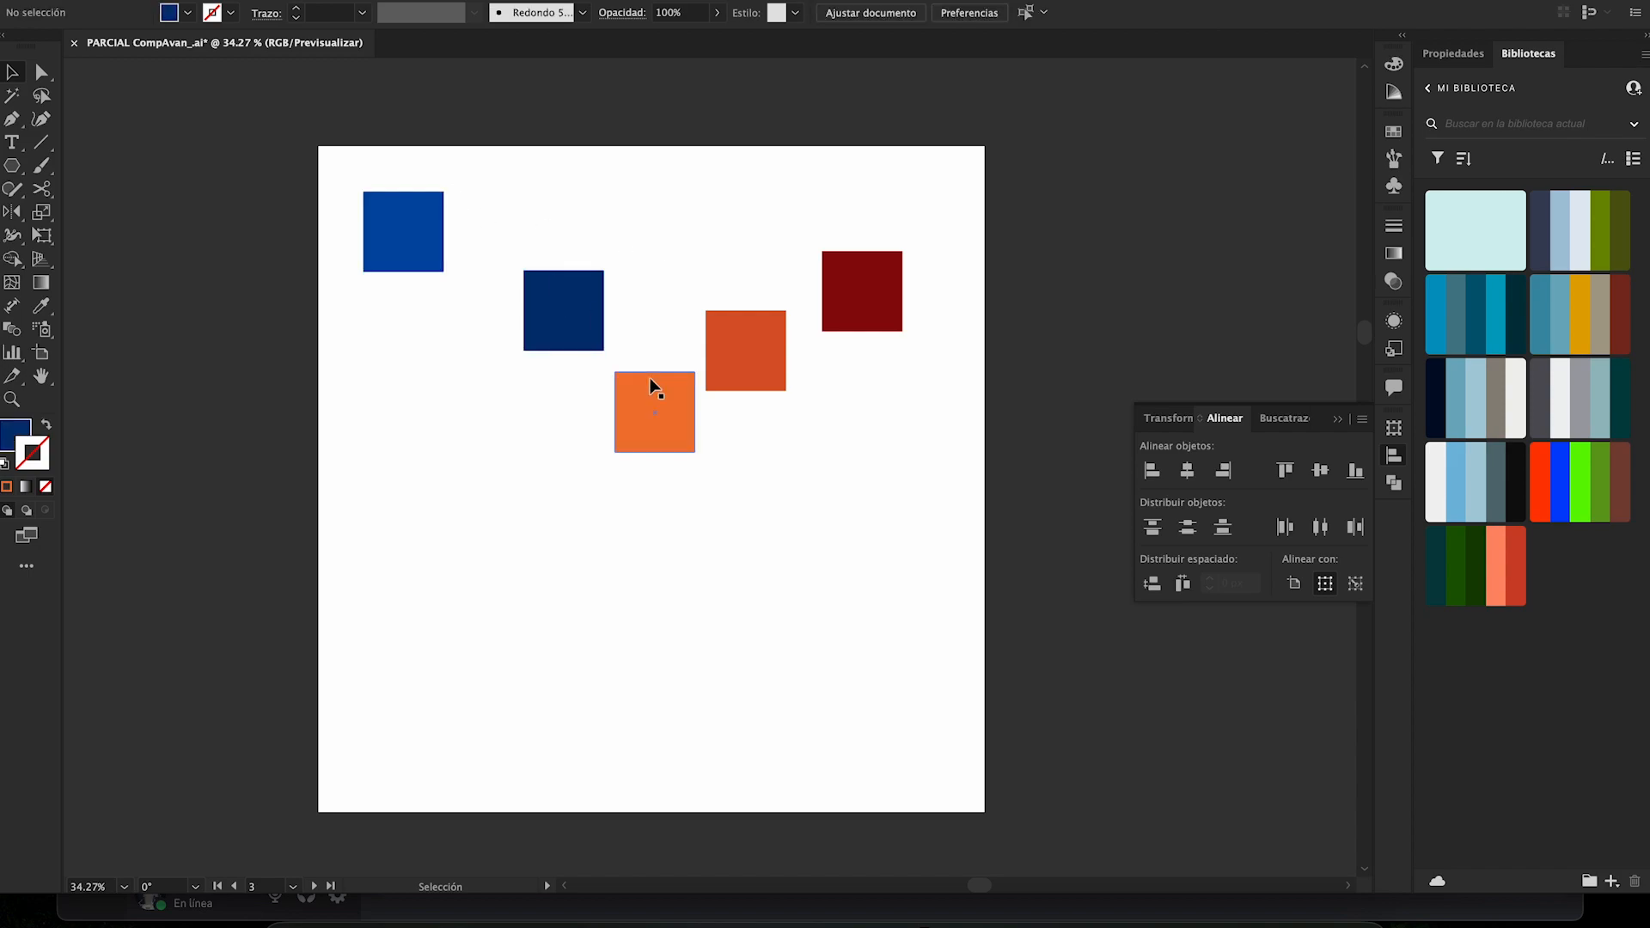
left_click_drag(396, 158, 662, 469)
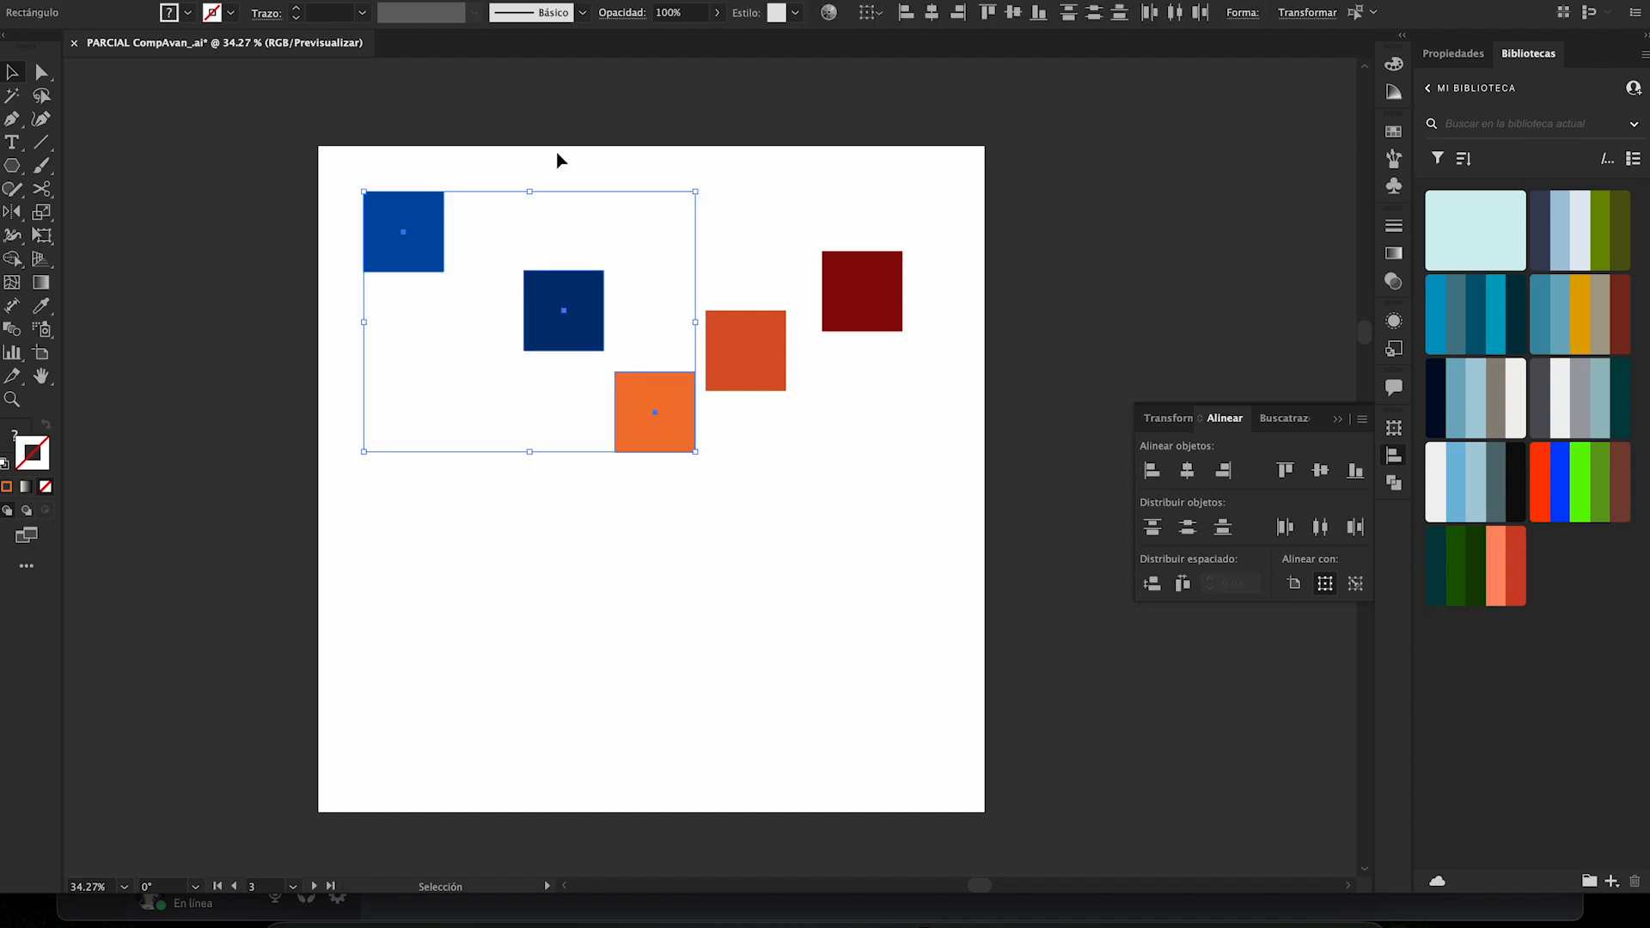
left_click_drag(343, 95, 684, 524)
left_click(756, 363, "shift")
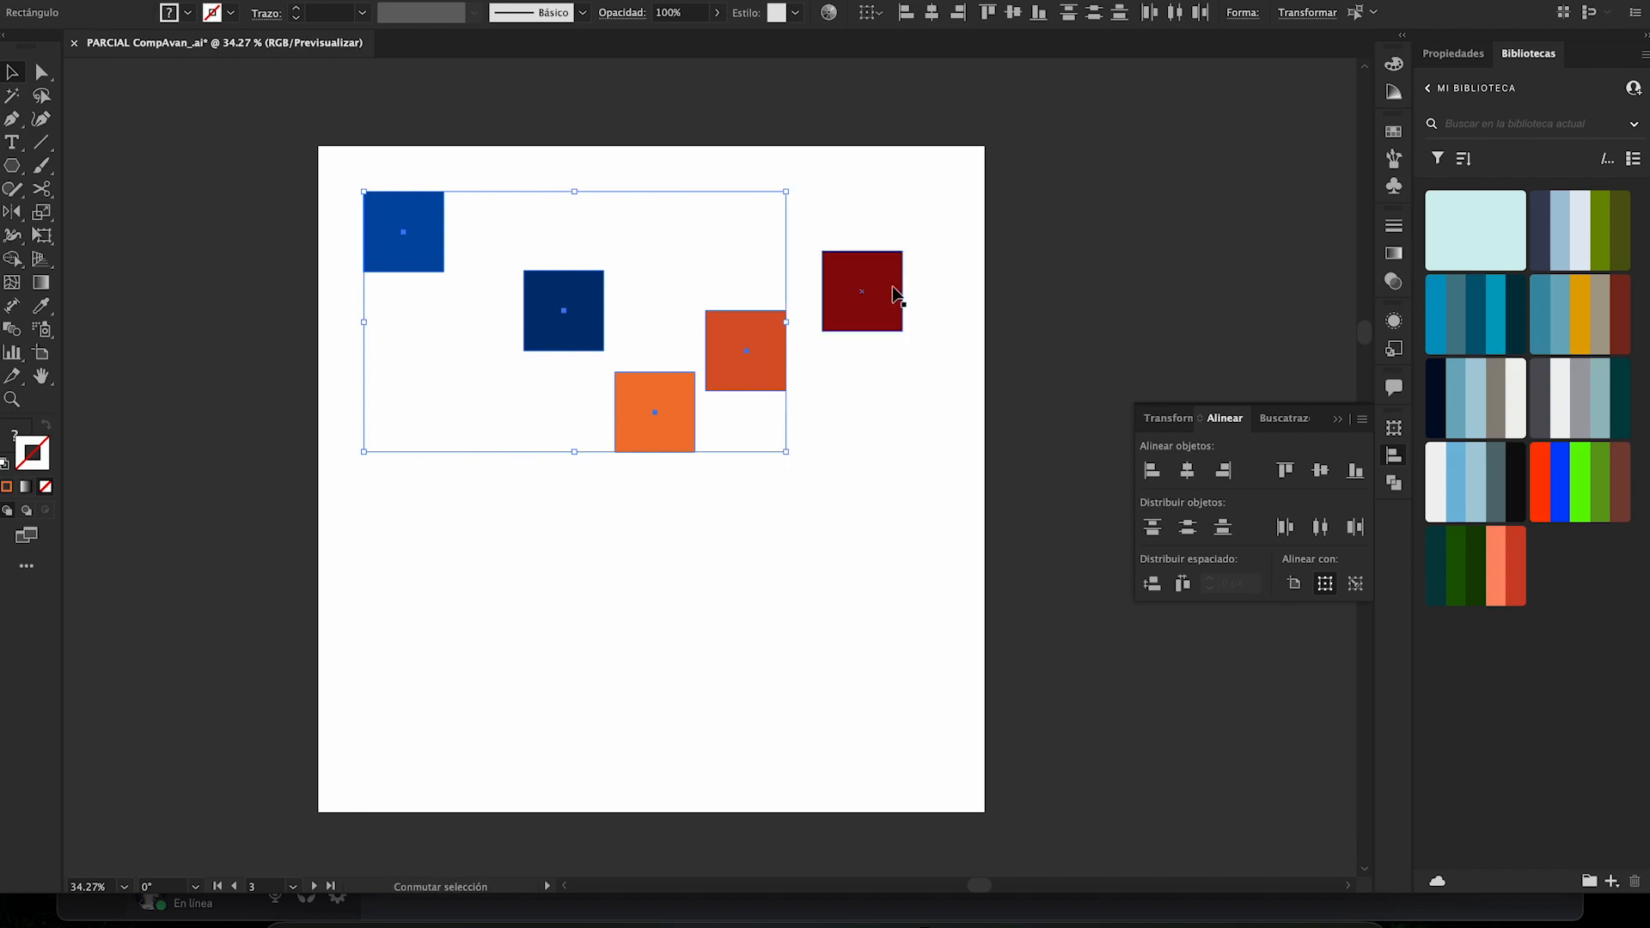
left_click(744, 368, "shift")
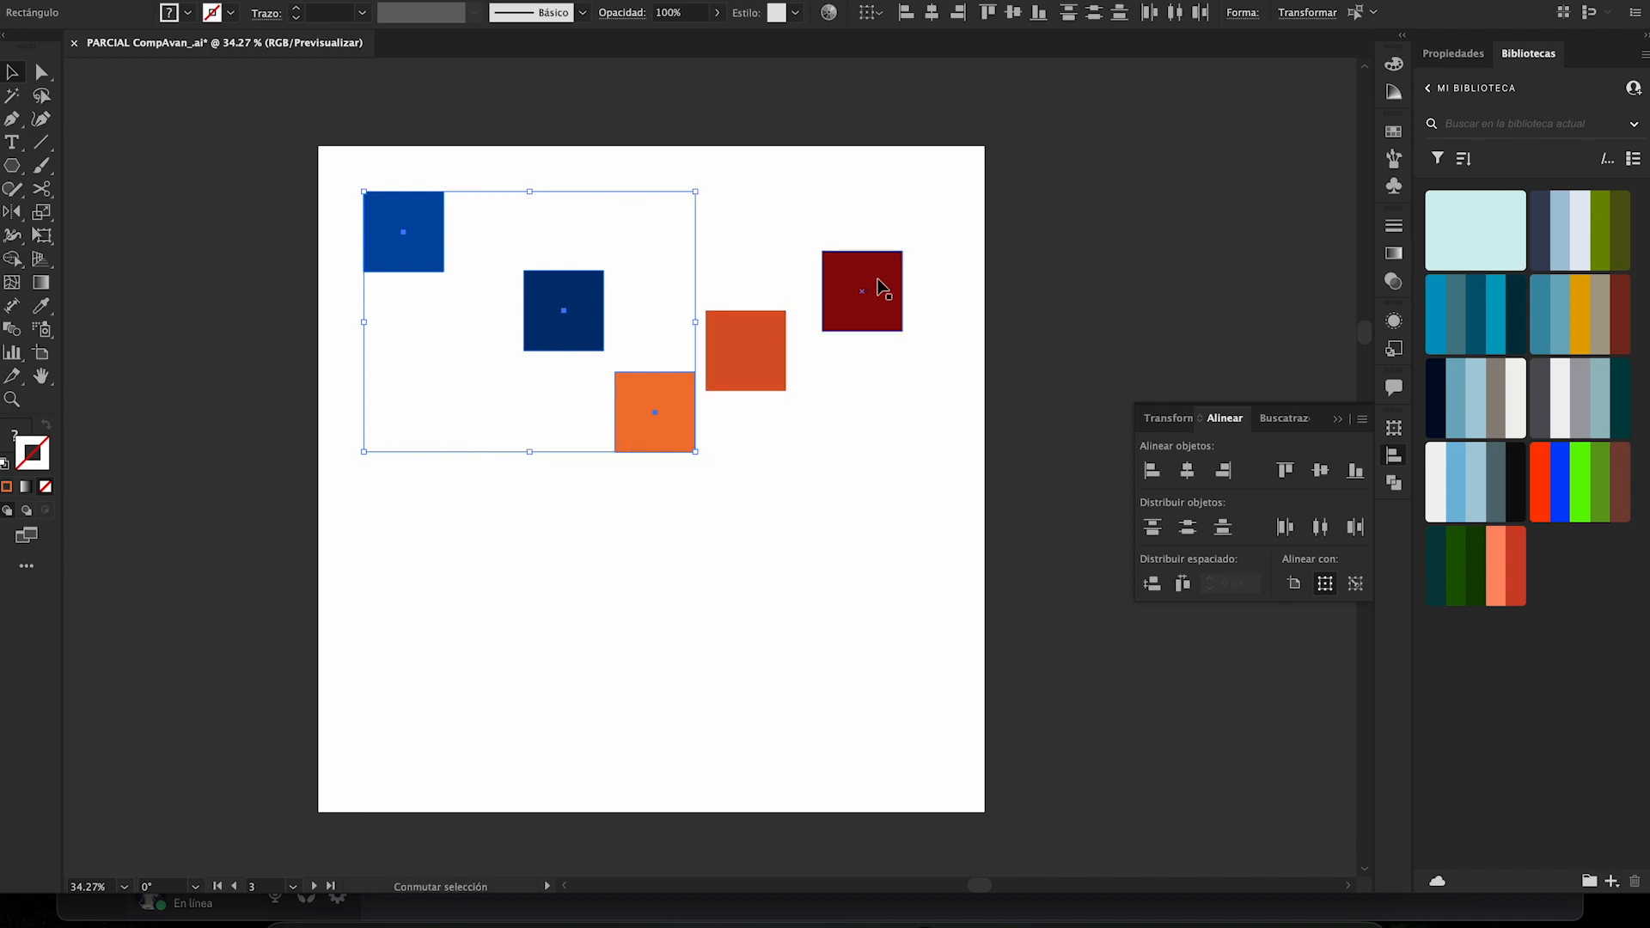
left_click(659, 384, "shift")
left_click(567, 318, "shift")
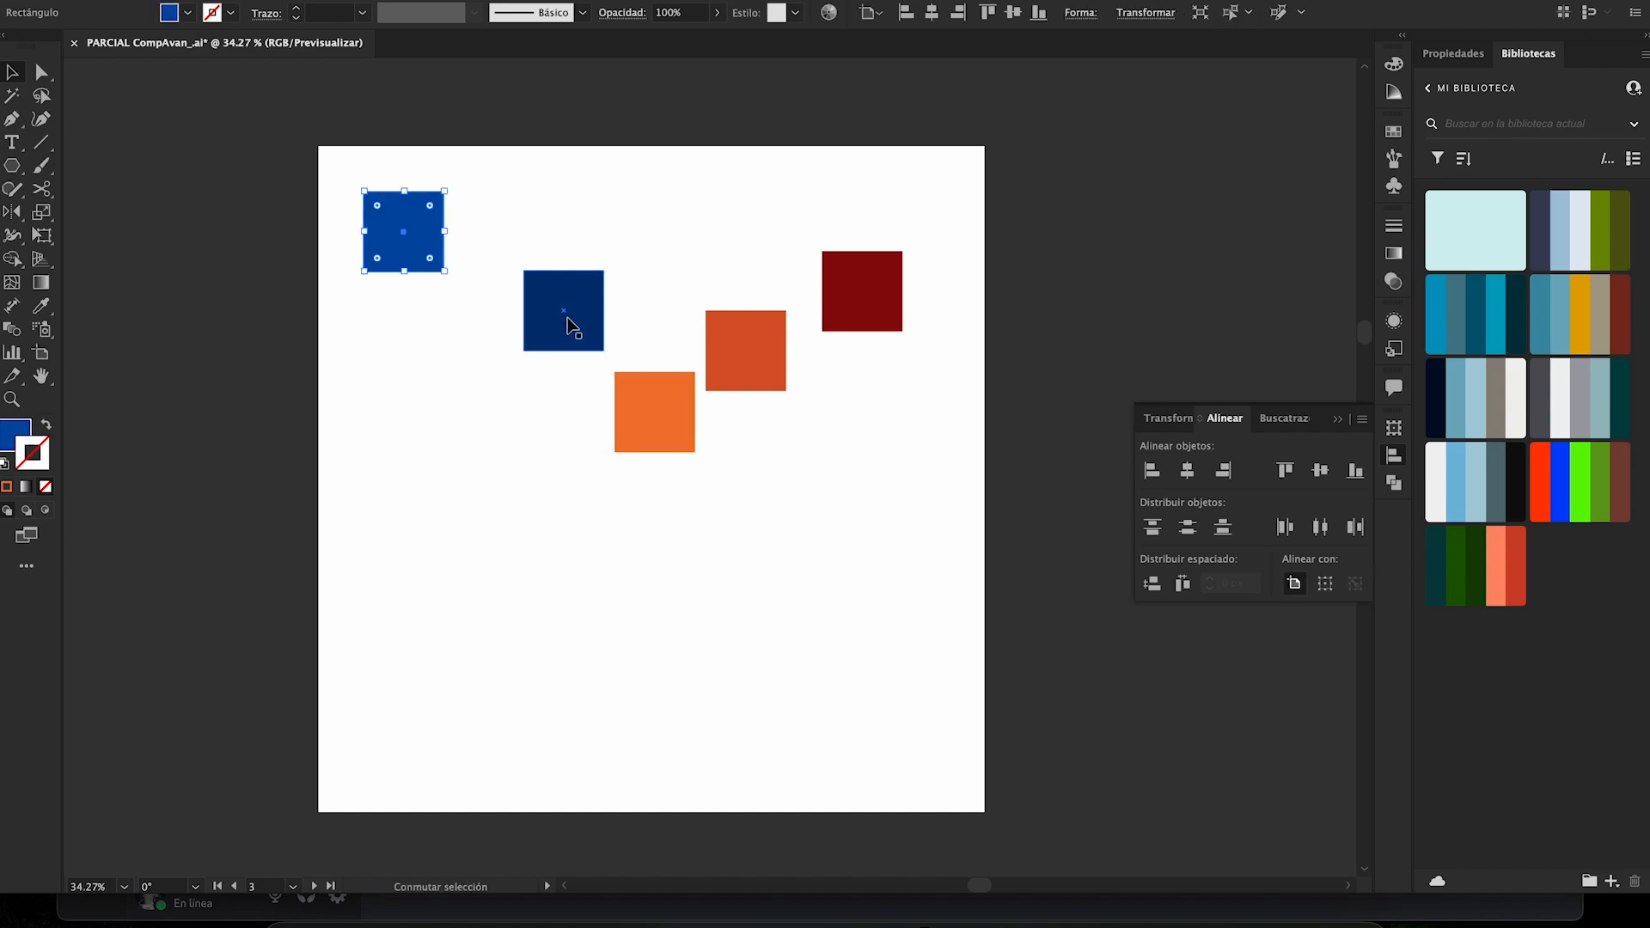
- Add the dark blue, bright orange and dark red squares to the selection, leaving out the dark orange one
left_click(553, 303, "shift")
left_click(640, 419, "shift")
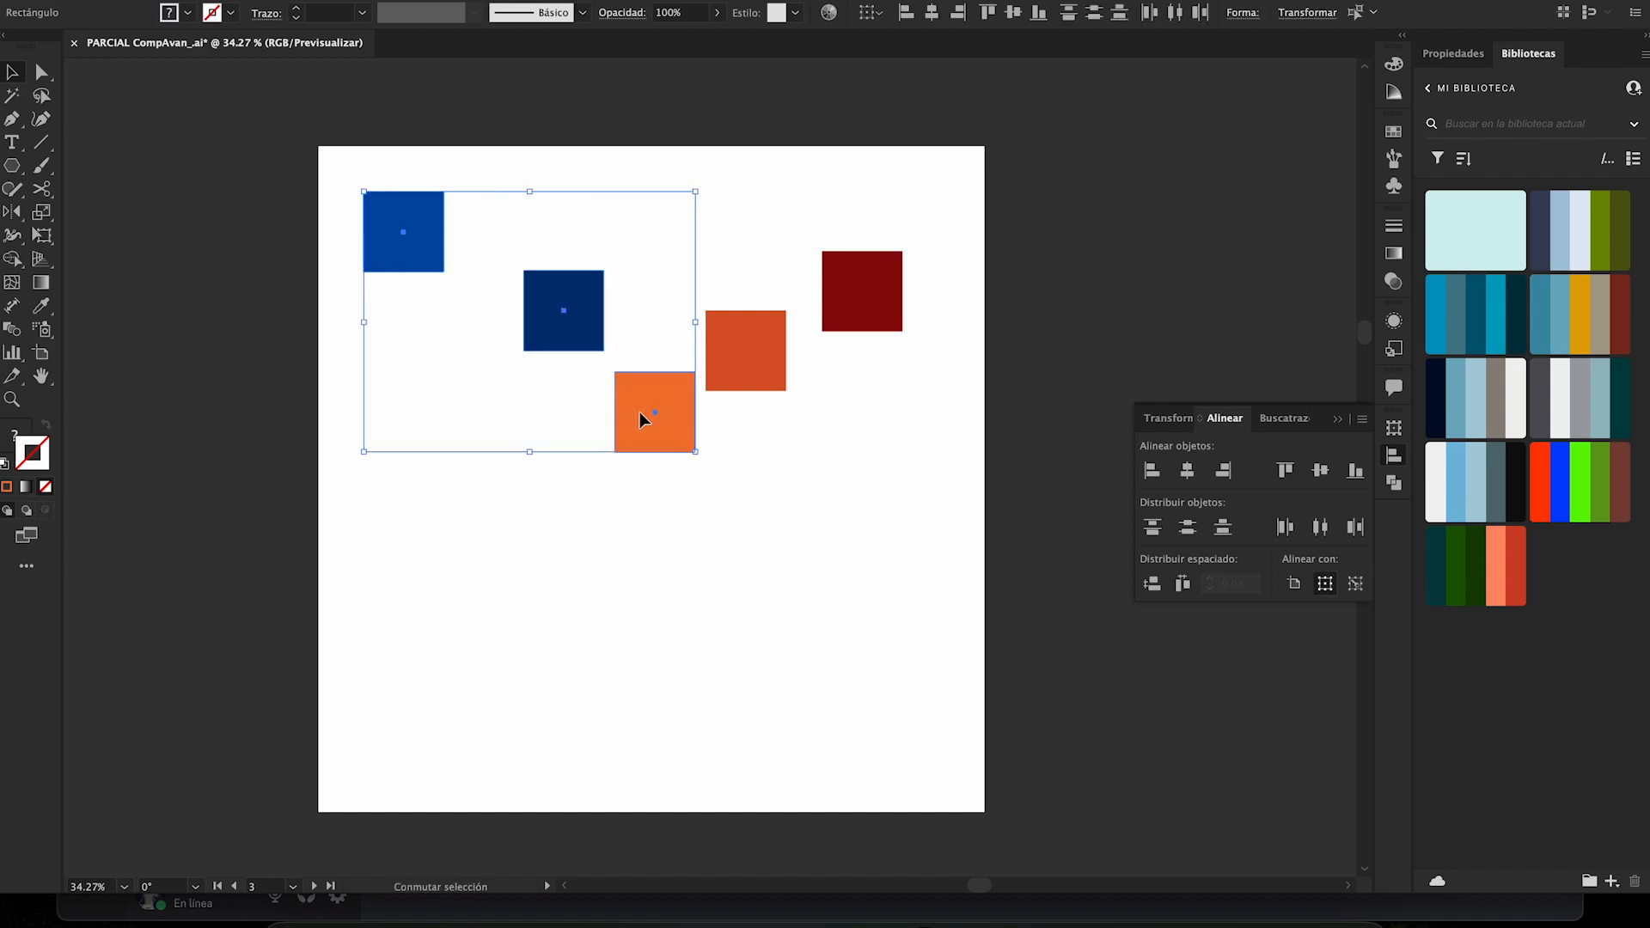
left_click(862, 314, "shift")
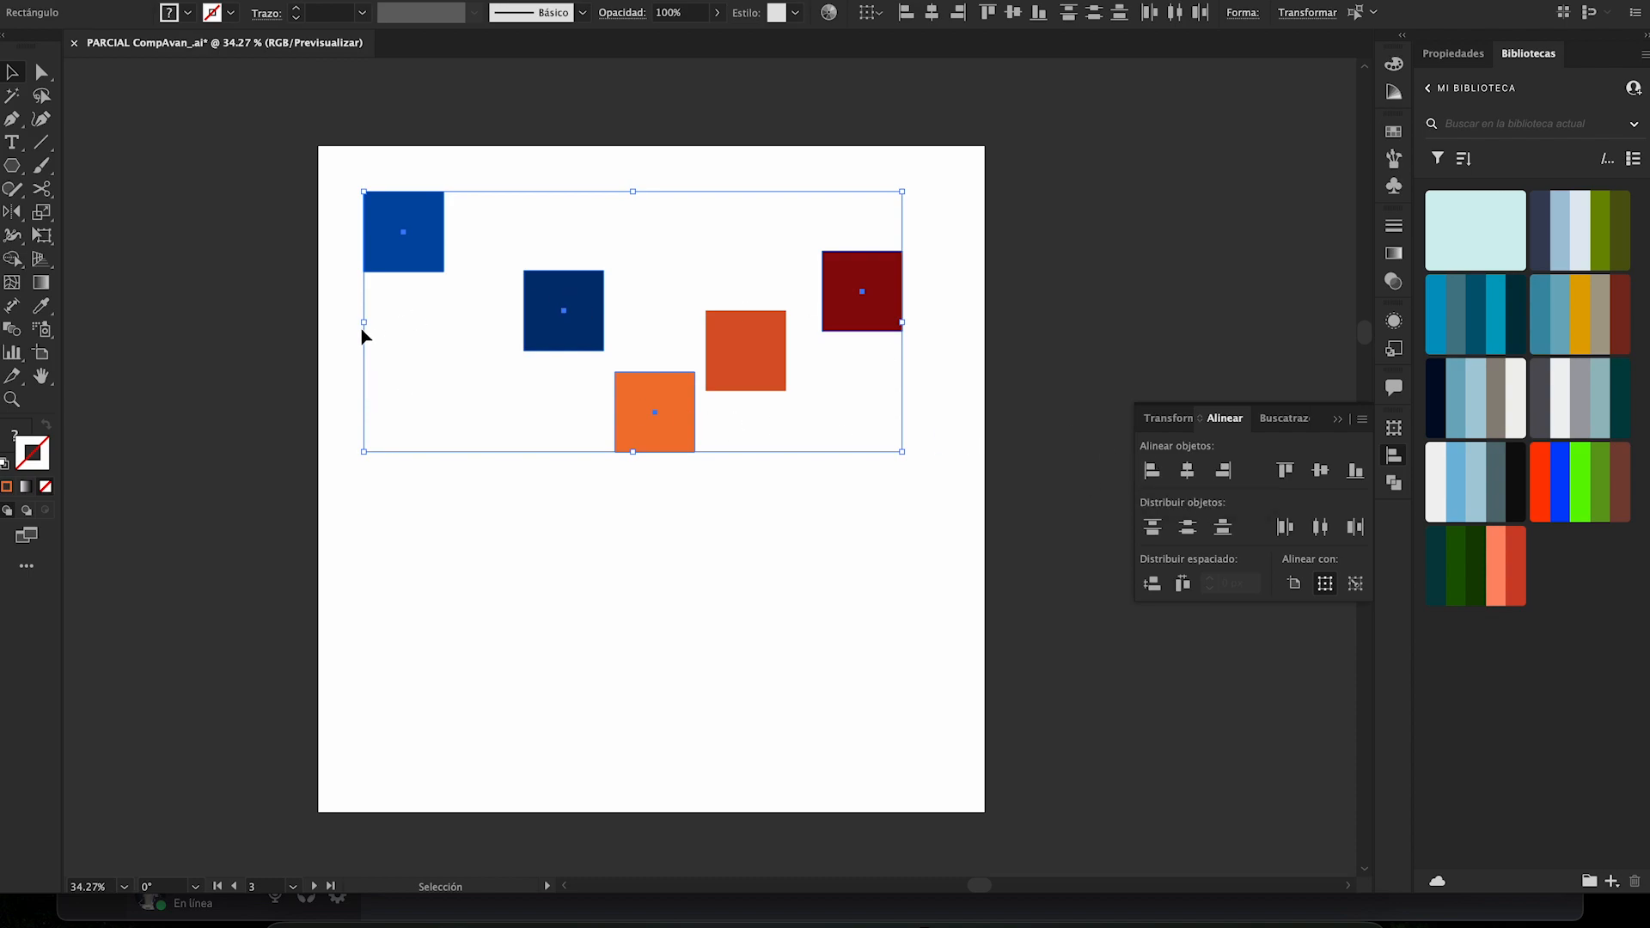
- Try aligning the four selected squares by their left edges and undo the alignment
left_click(1152, 471)
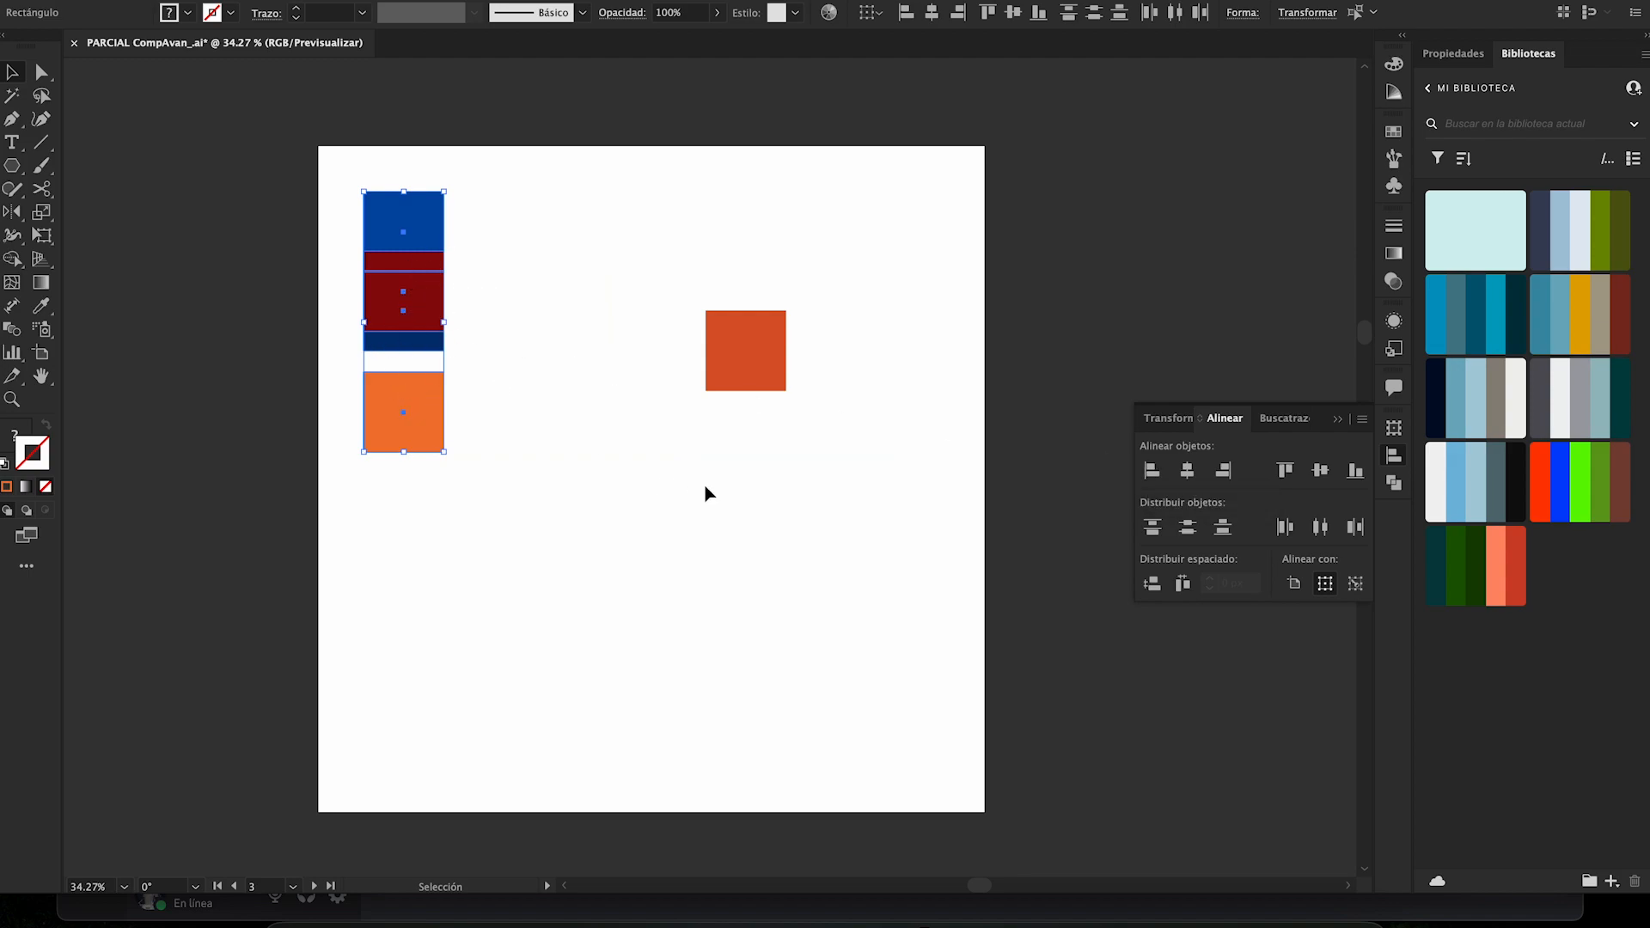
key("a")
key("ctrl+z")
key("v")
- Try aligning the four selected squares by their horizontal centers and by their right edges, undoing each alignment
left_click(1187, 472)
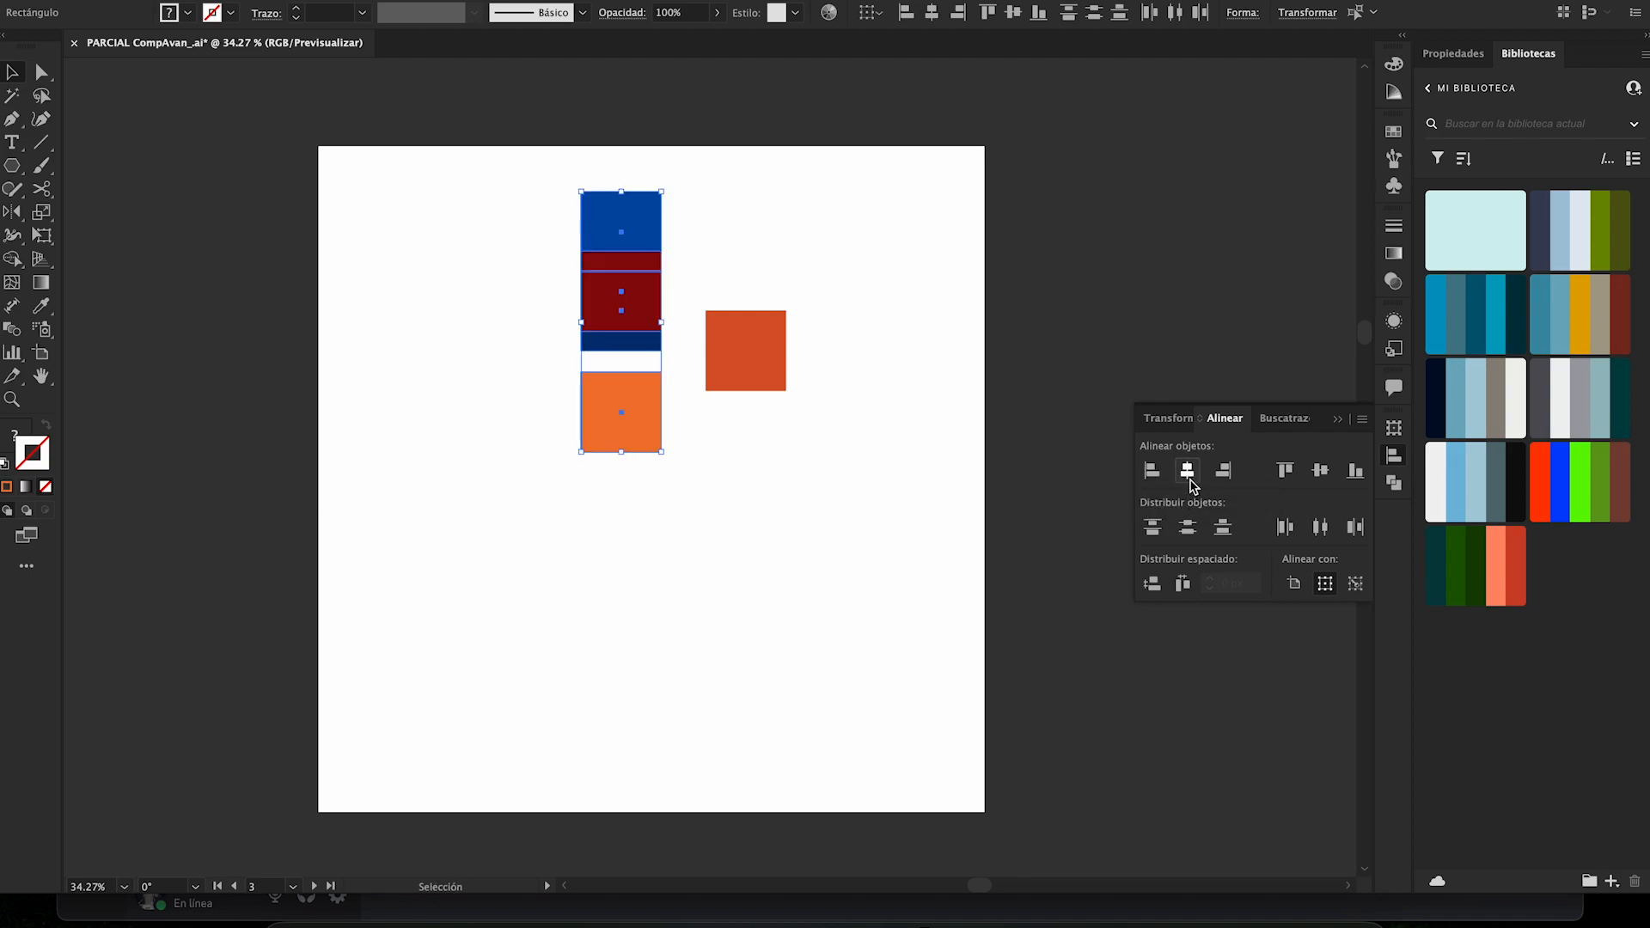
key("ctrl+z")
left_click(1222, 471)
key("ctrl+z")
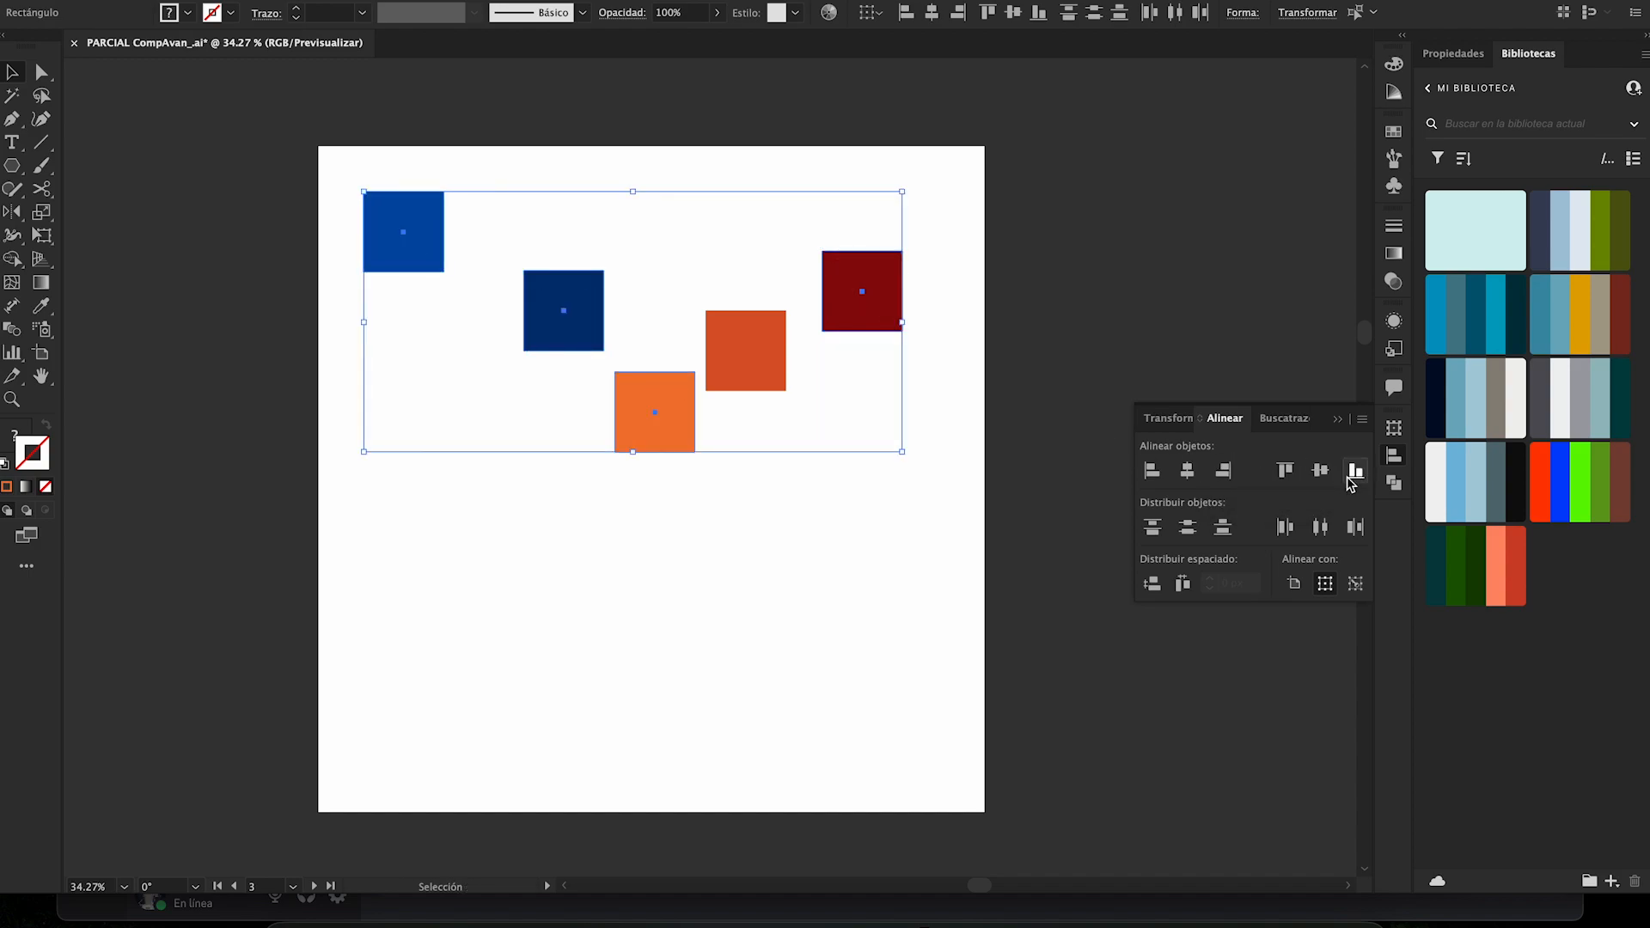
- Add the dark orange square to the selection, align all five squares by their top edges, and undo the alignment
left_click(723, 324, "shift")
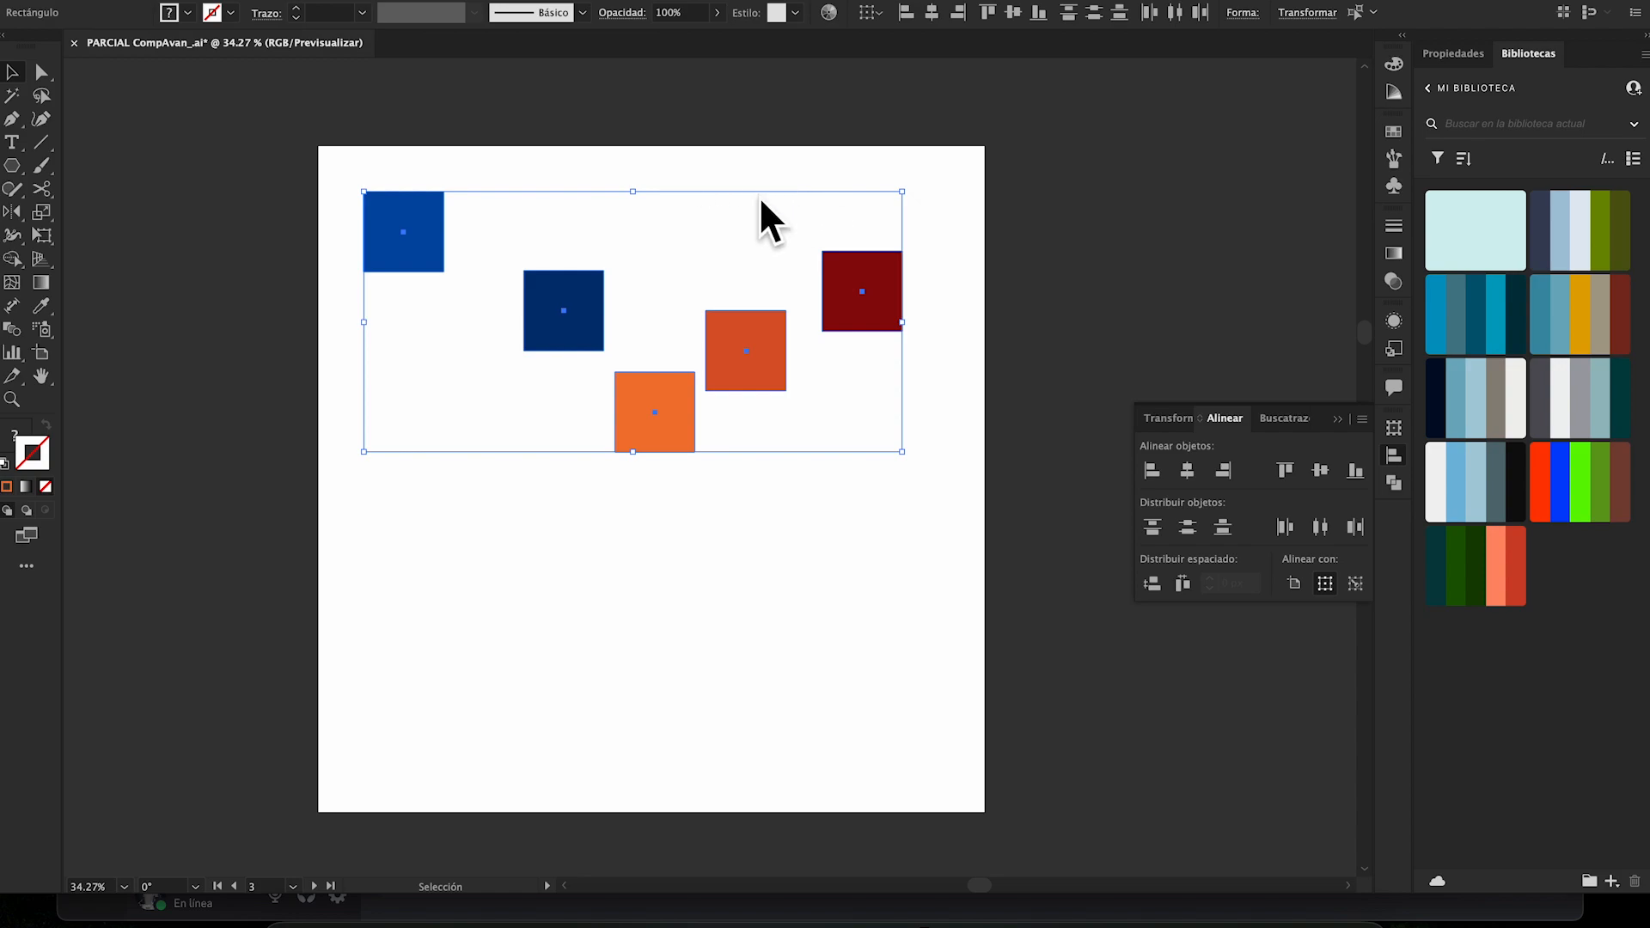
left_click(1285, 470)
key("a")
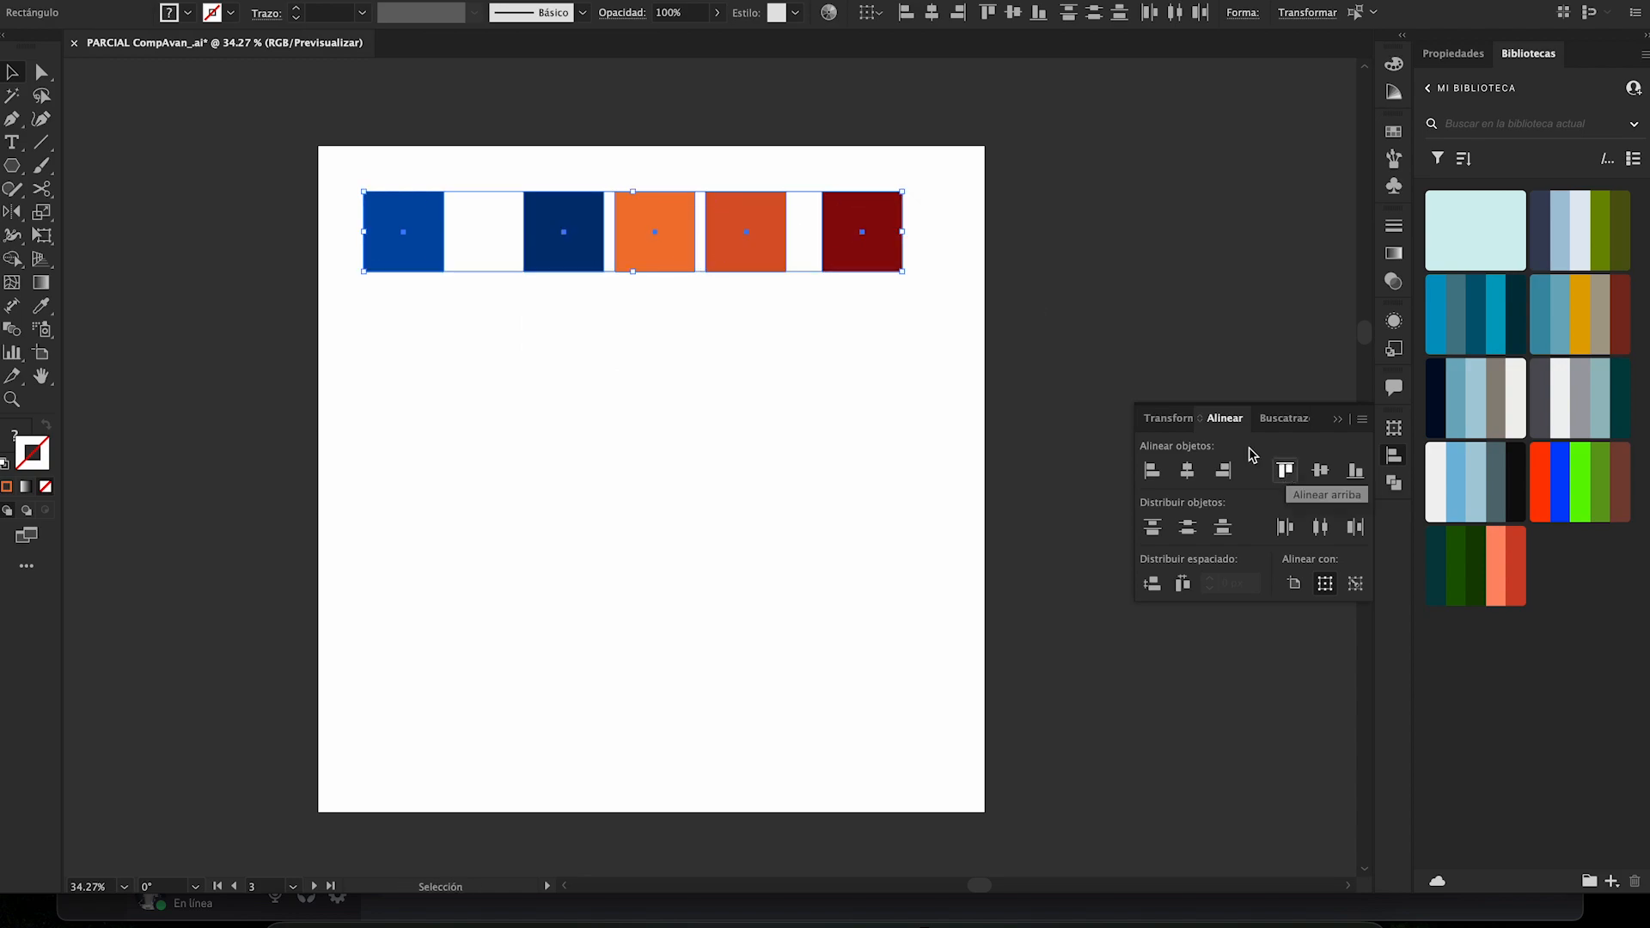
key("ctrl+z")
key("v")
- Try aligning the five squares by their vertical centers and by their bottom edges, undo each alignment, and deselect everything
left_click(1320, 470)
key("a")
key("ctrl+z")
key("v")
left_click(1353, 471)
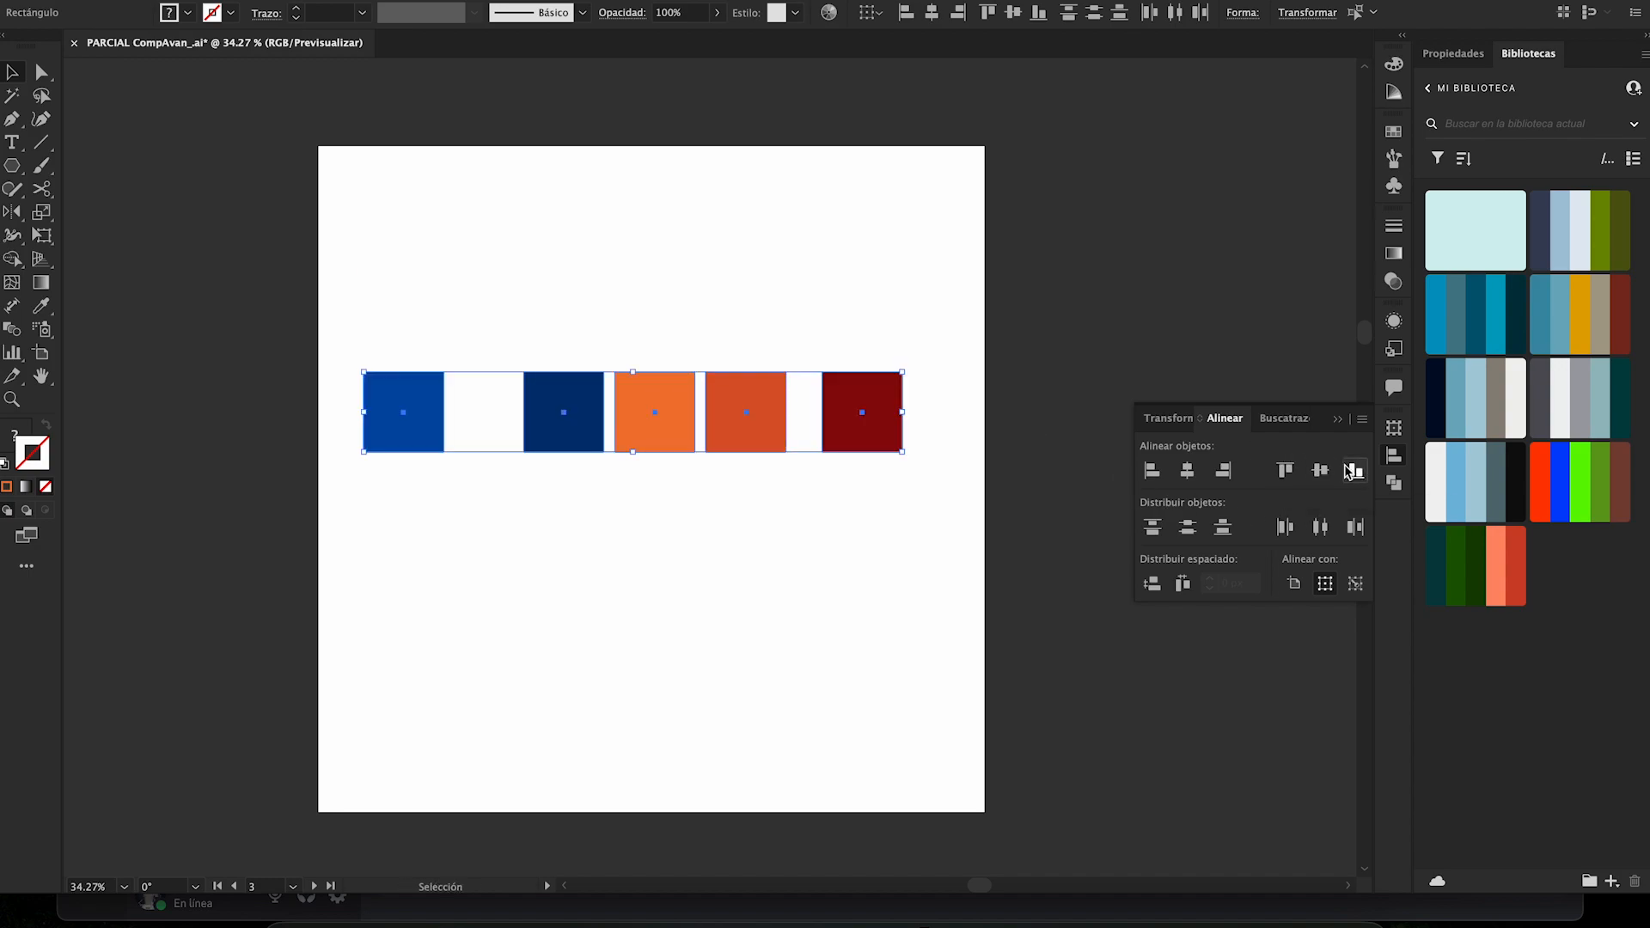
key("ctrl+z")
left_click(945, 415)
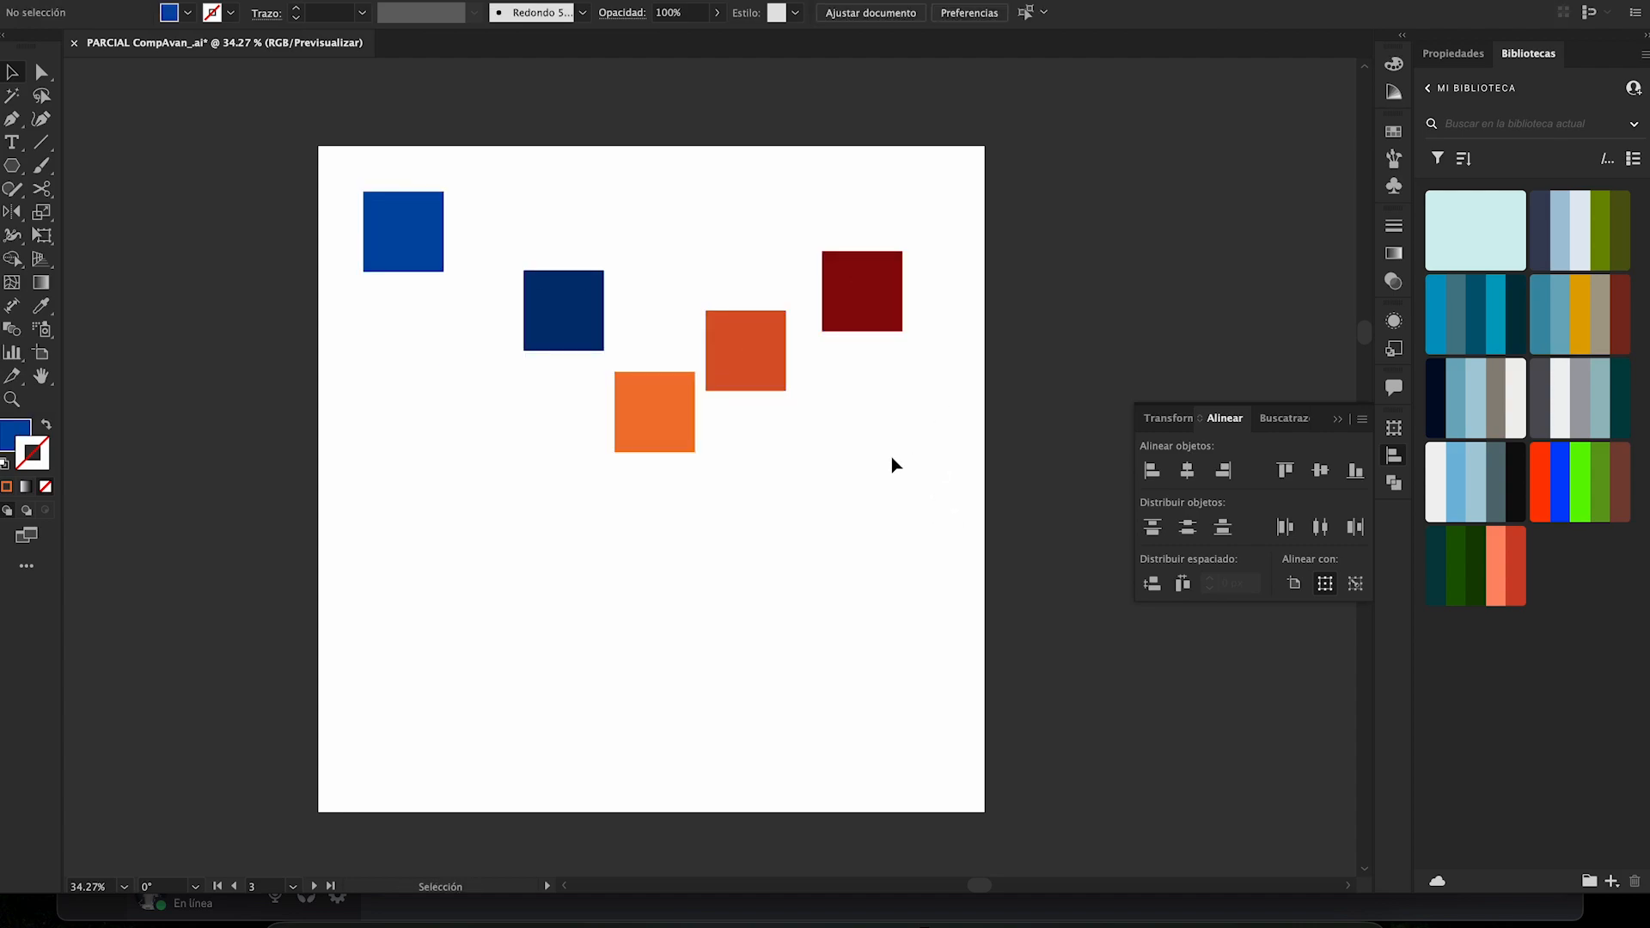
- Set alignment to the artboard and align the light blue square to the artboard's left and top edges
left_click(1295, 587)
left_click(391, 234)
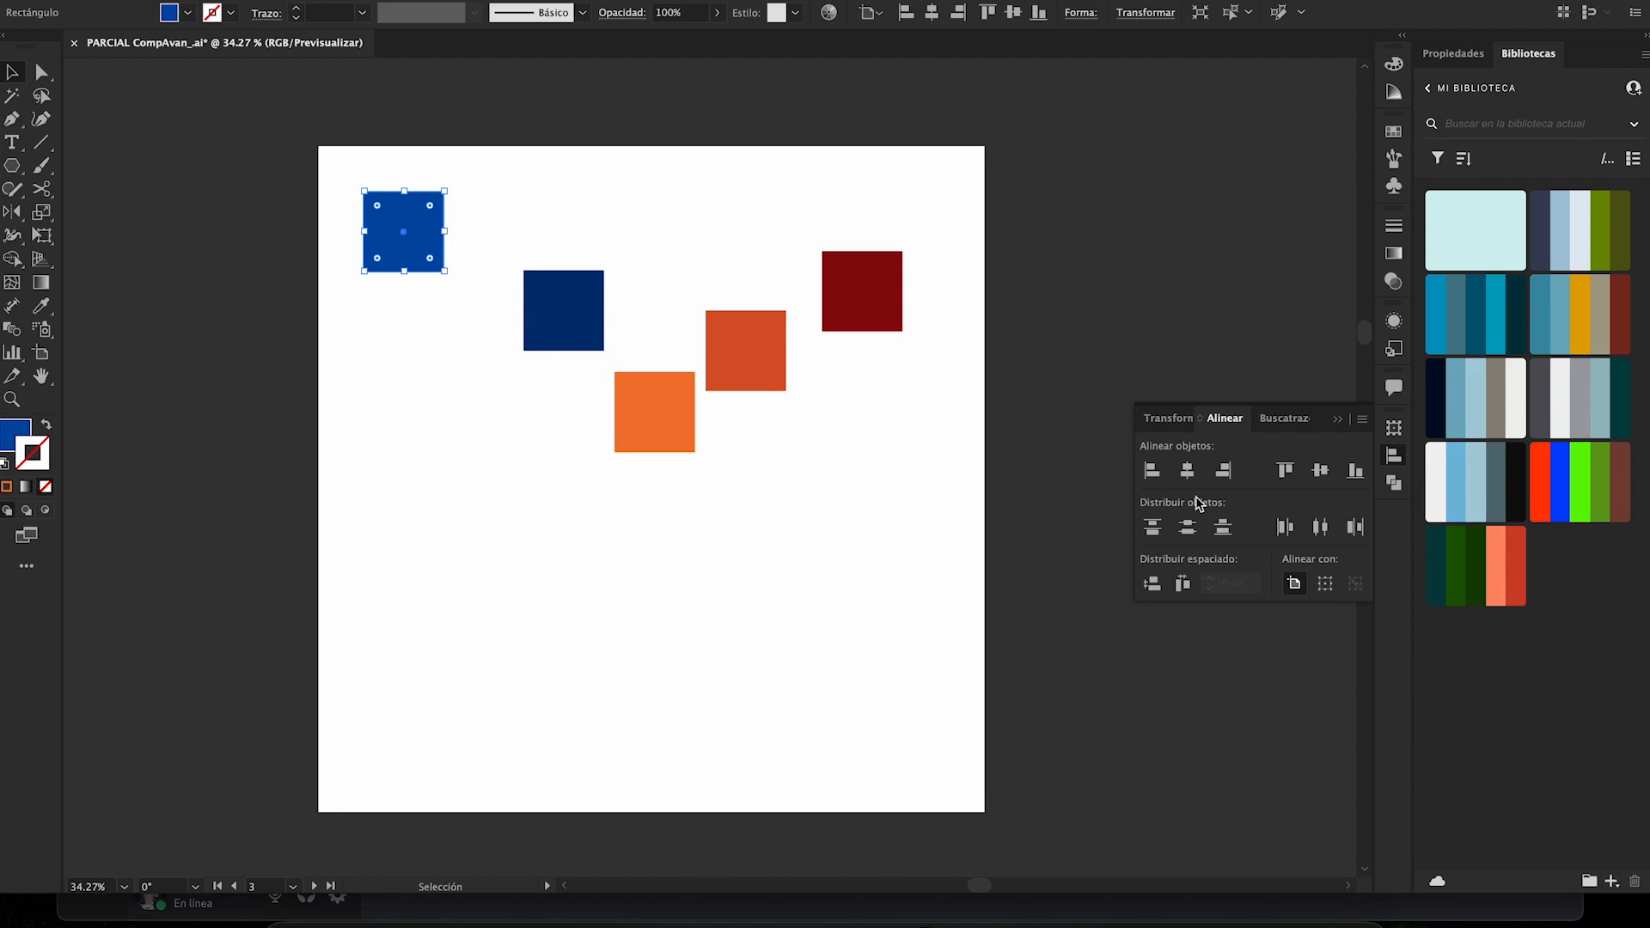
left_click(1153, 473)
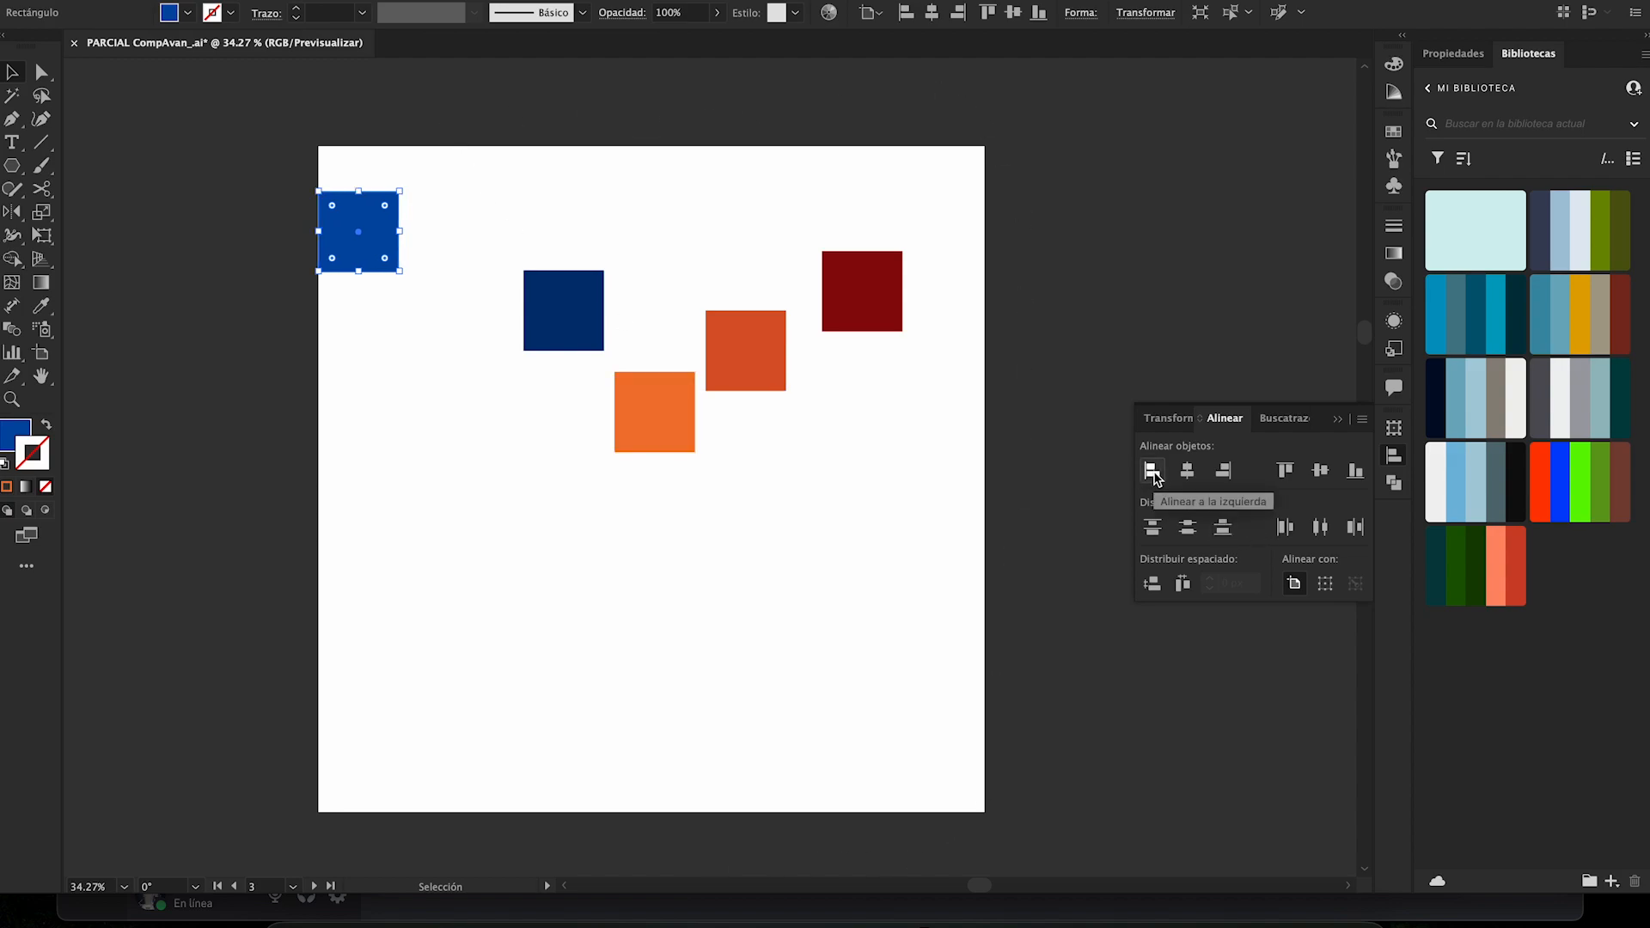
left_click(1296, 475)
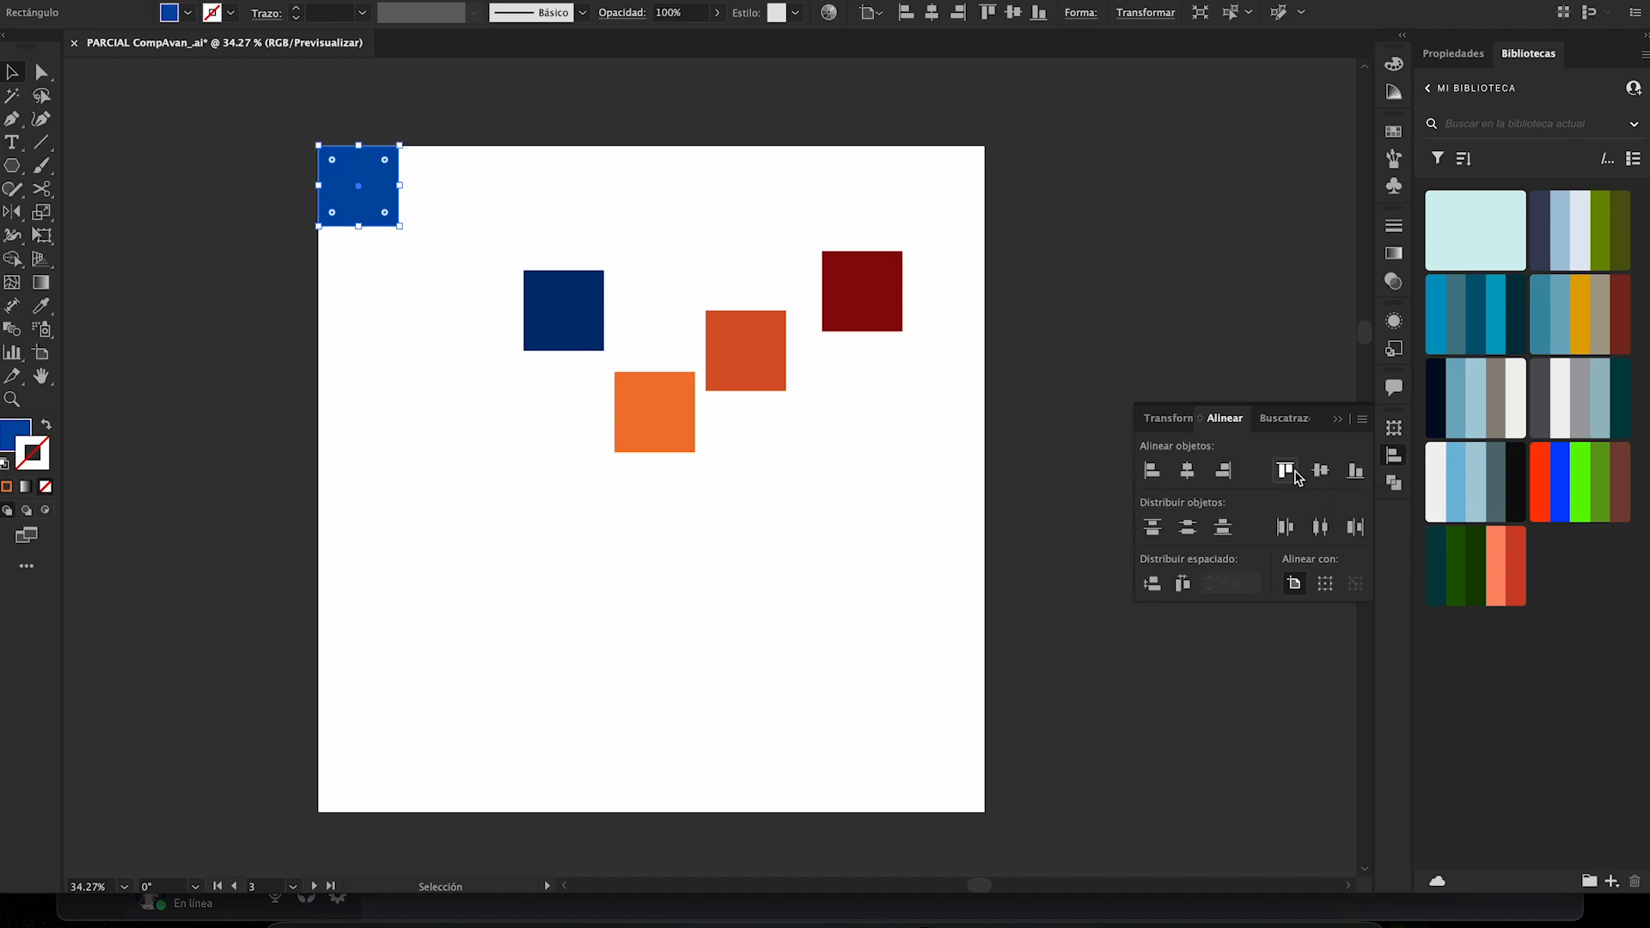
- Align the light blue square to the artboard's vertical and horizontal centers, followed by its right and top edges
left_click(1321, 472)
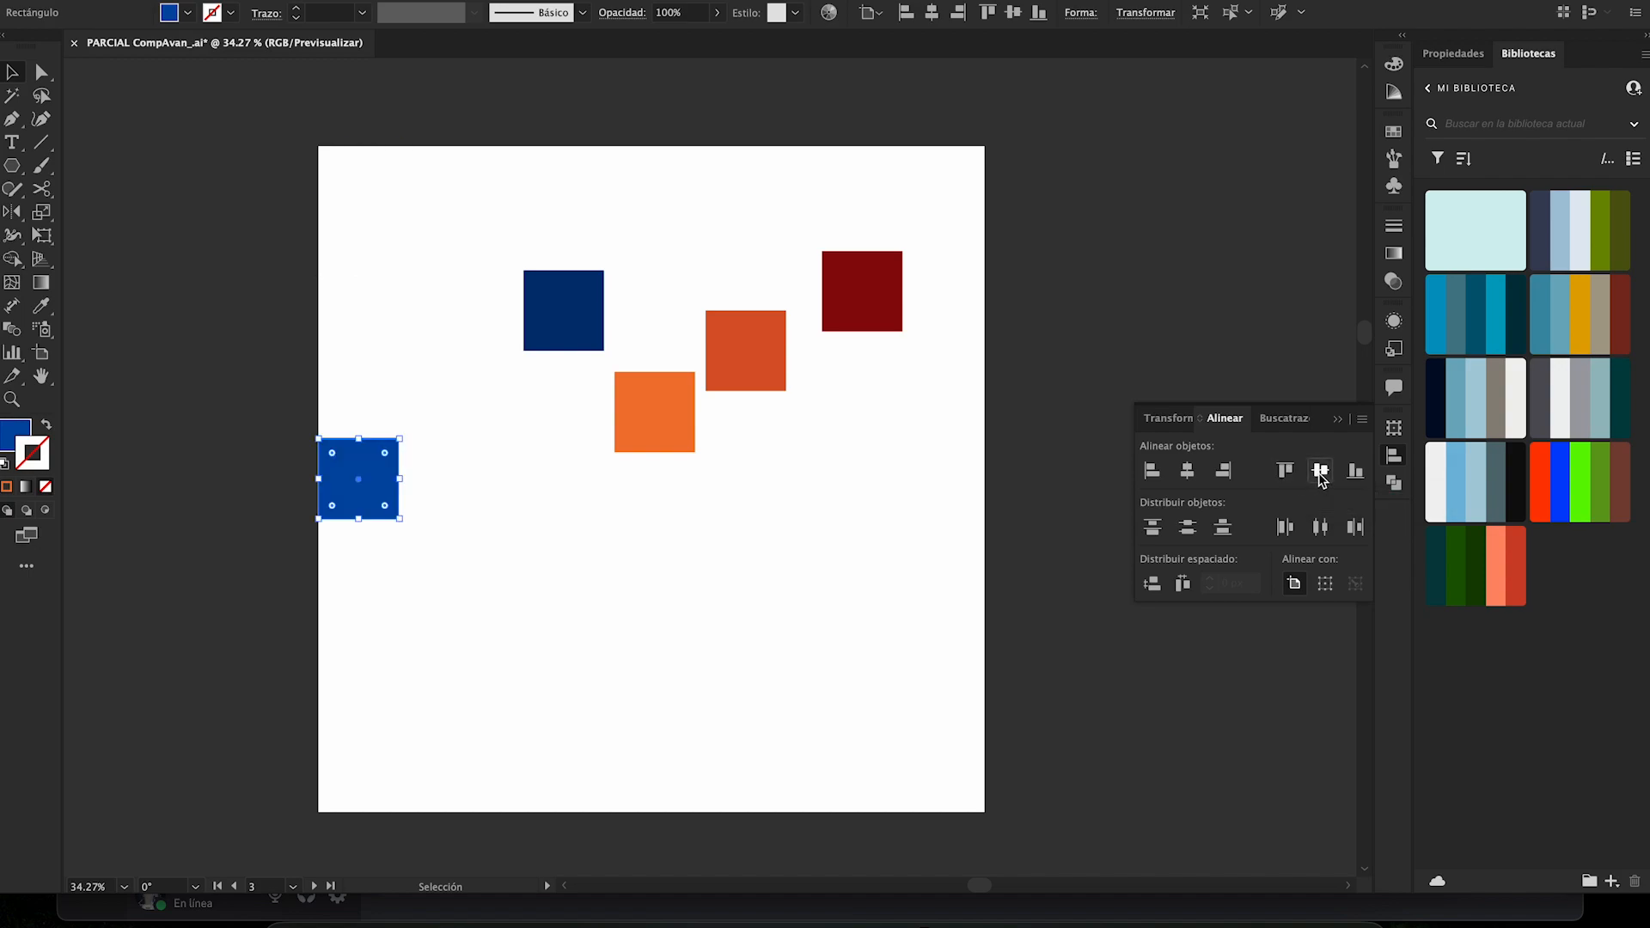
left_click(1189, 473)
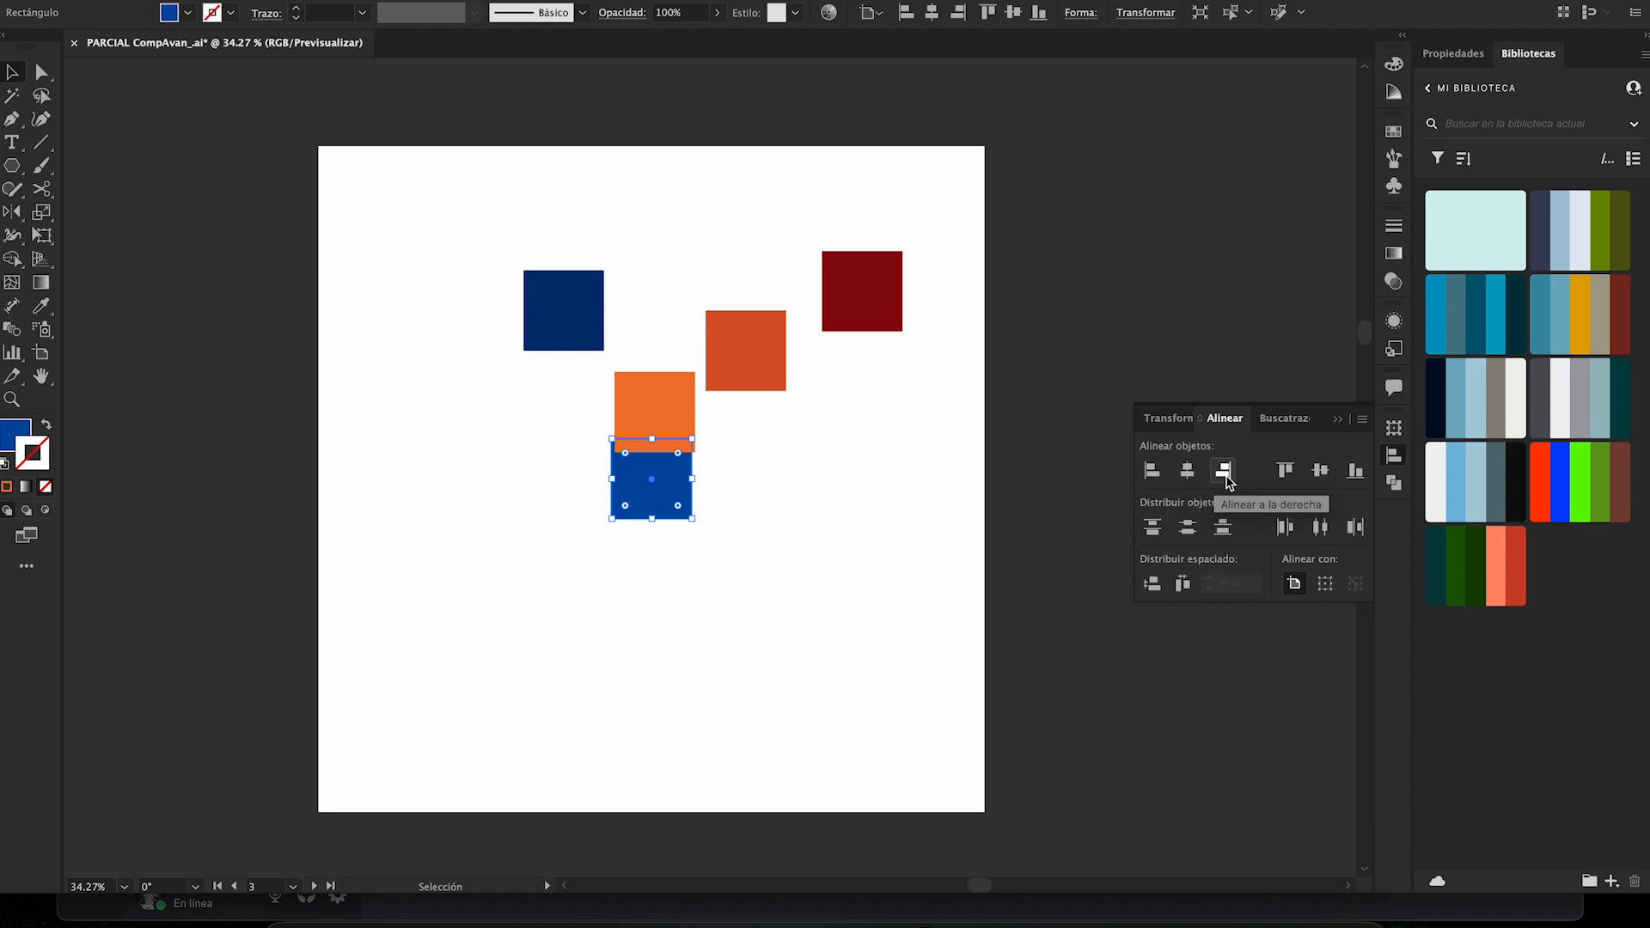
left_click(1223, 471)
left_click(1284, 473)
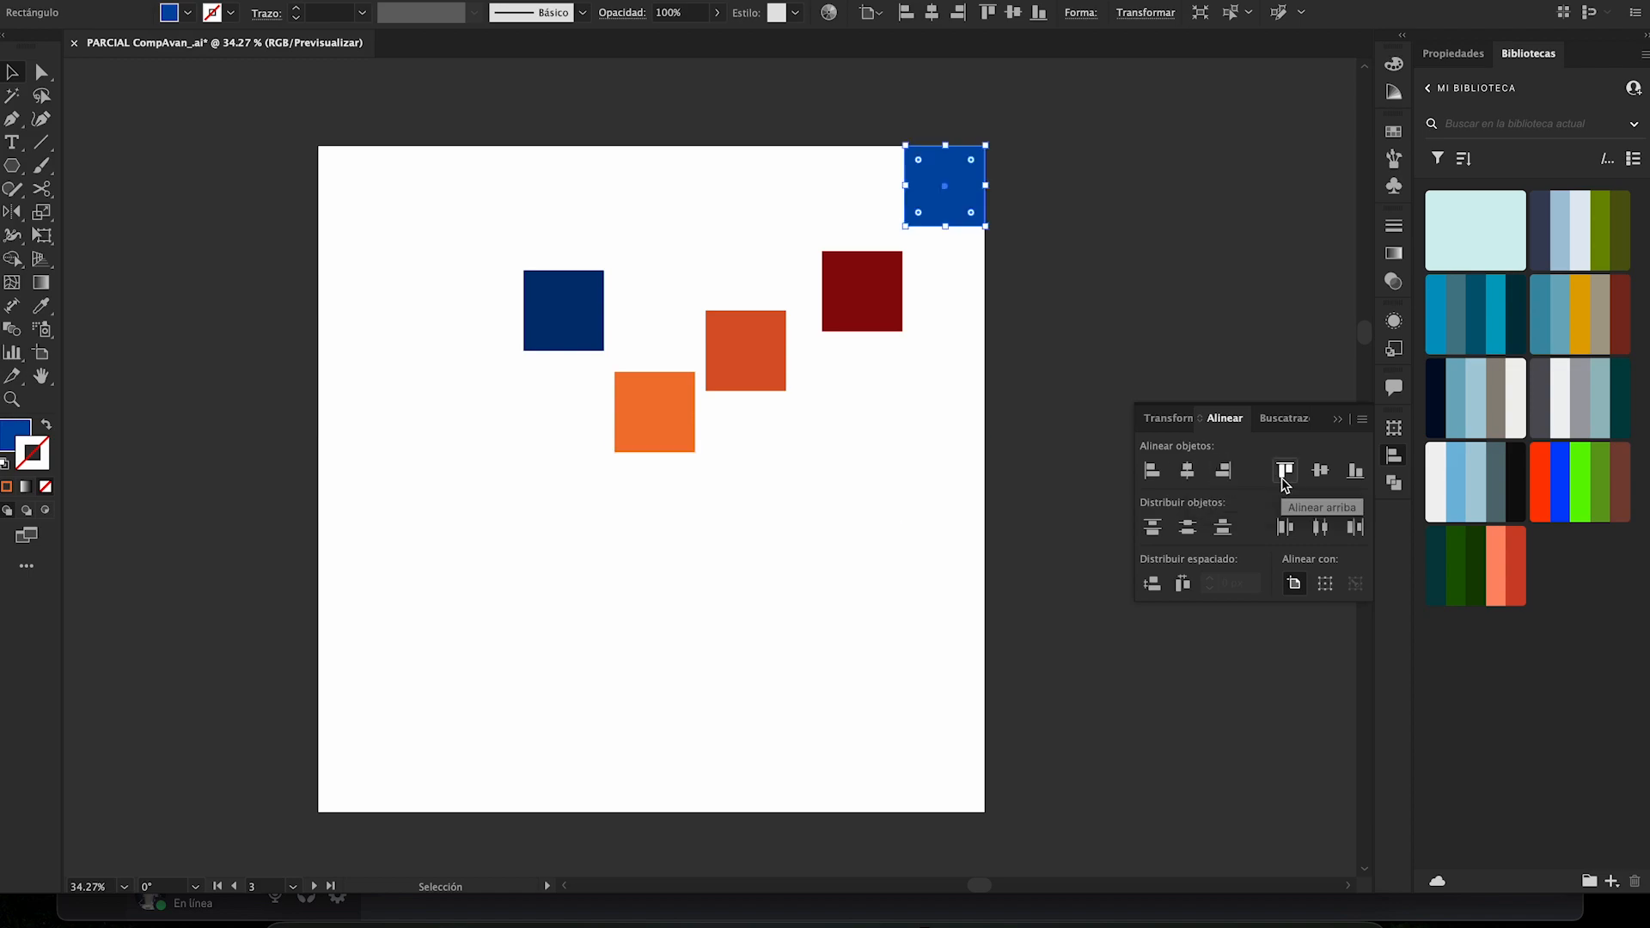
- Undo all the artboard alignments of the light blue square
key("a")
key("ctrl+z")
key("ctrl+z")
key("v")
key("ctrl+z")
key("ctrl+z")
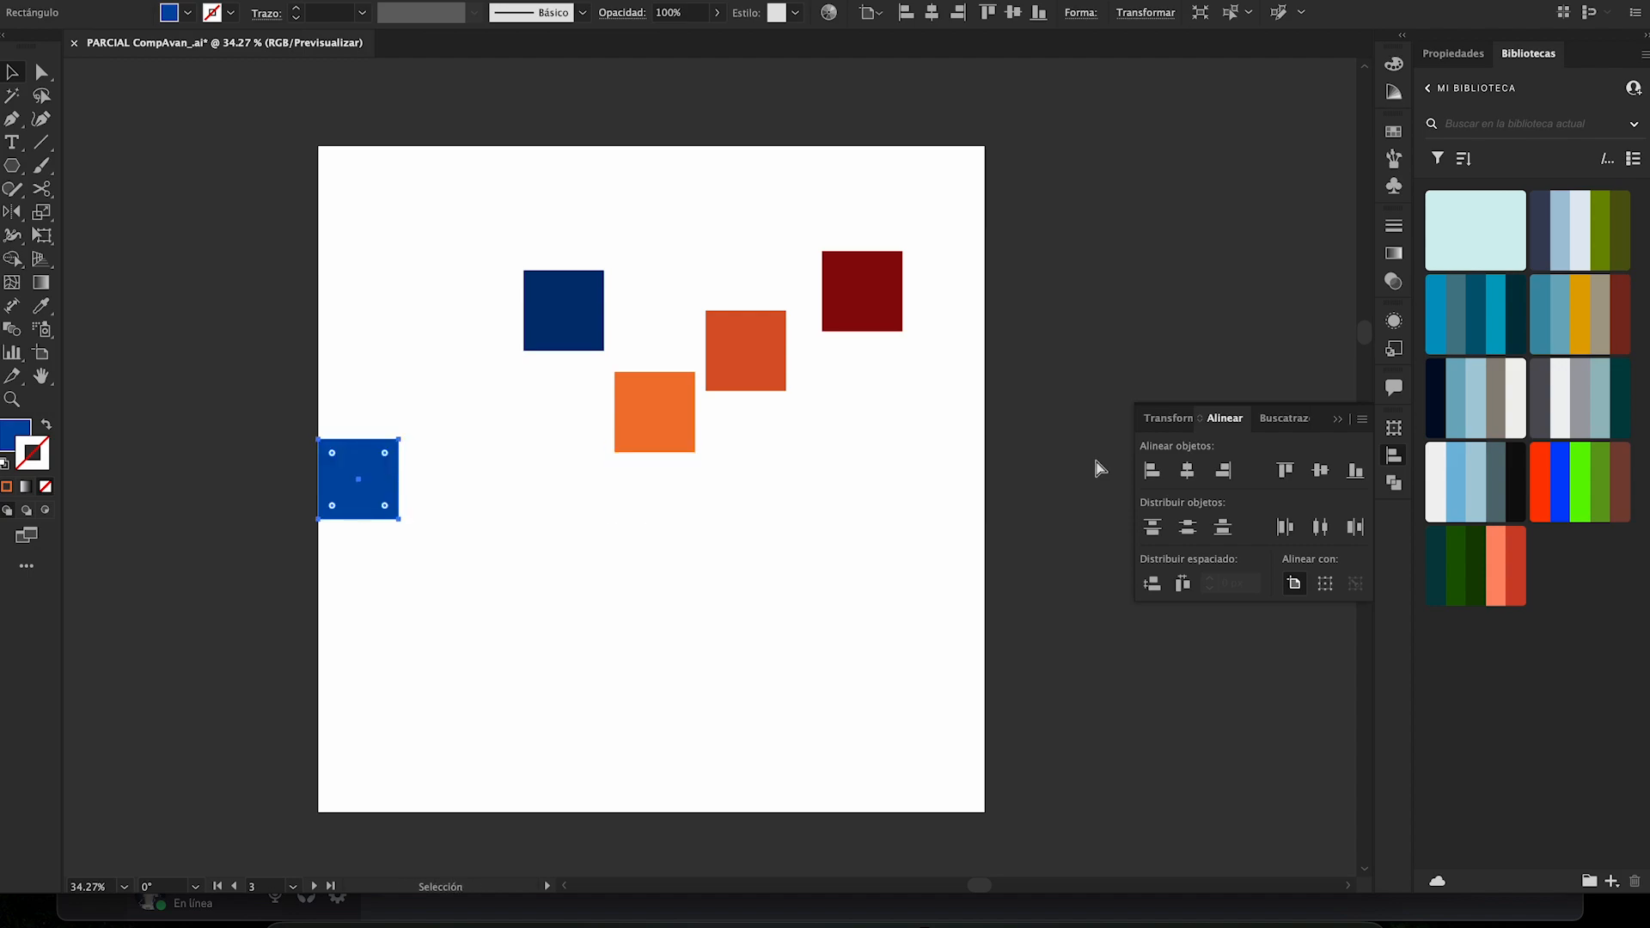
key("ctrl+z")
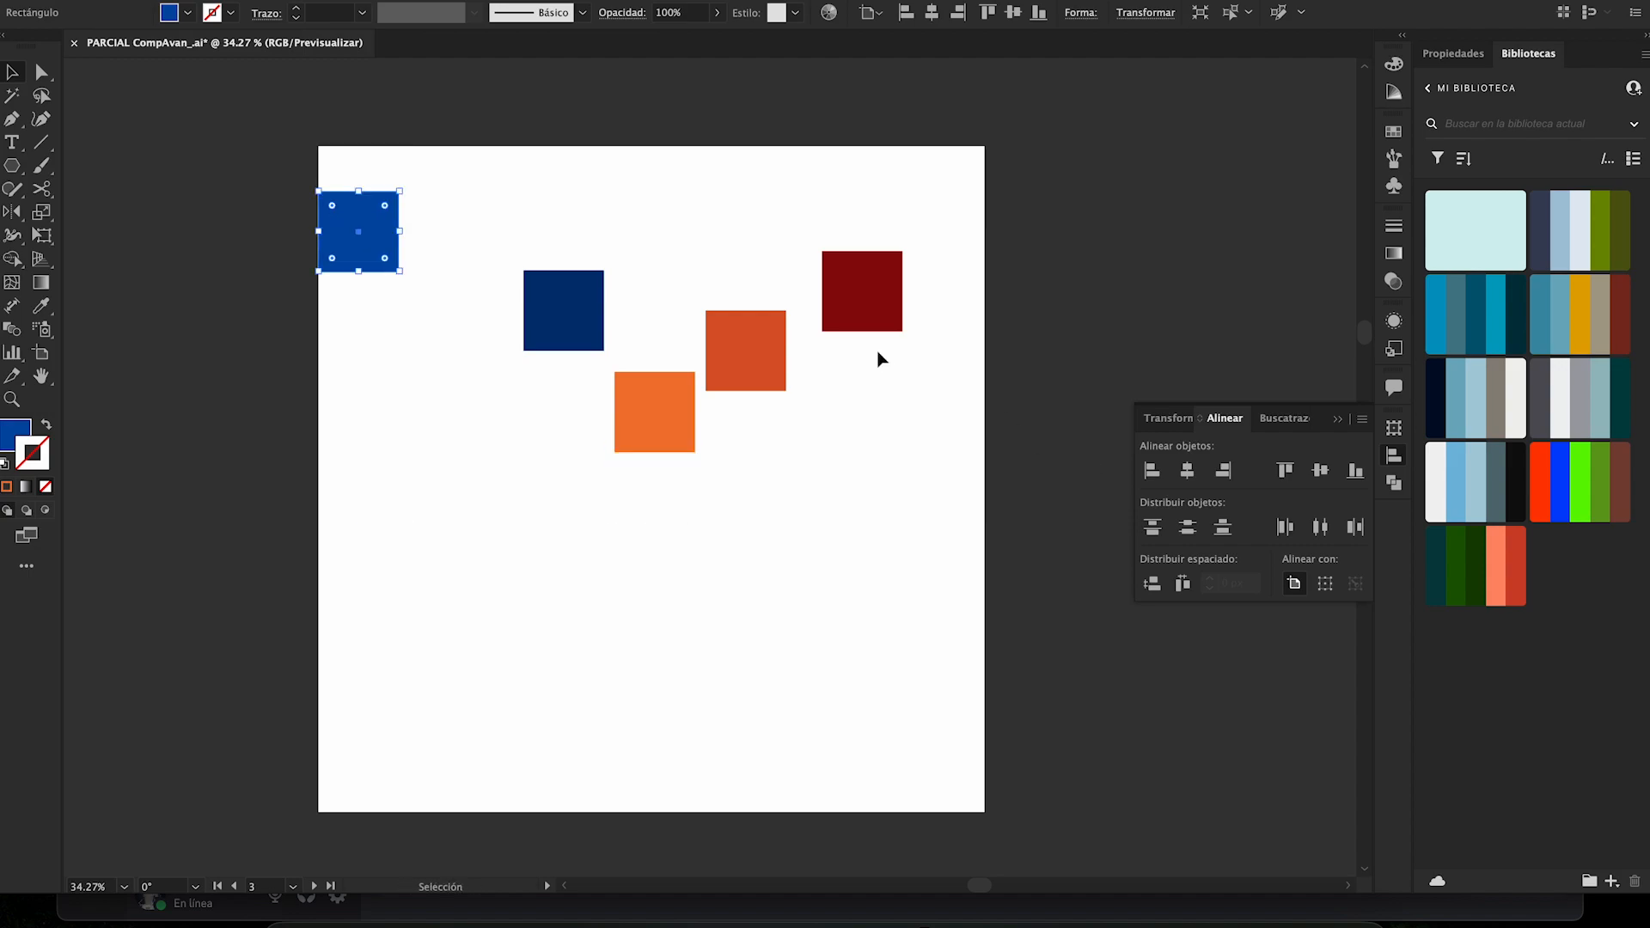
key("ctrl+z")
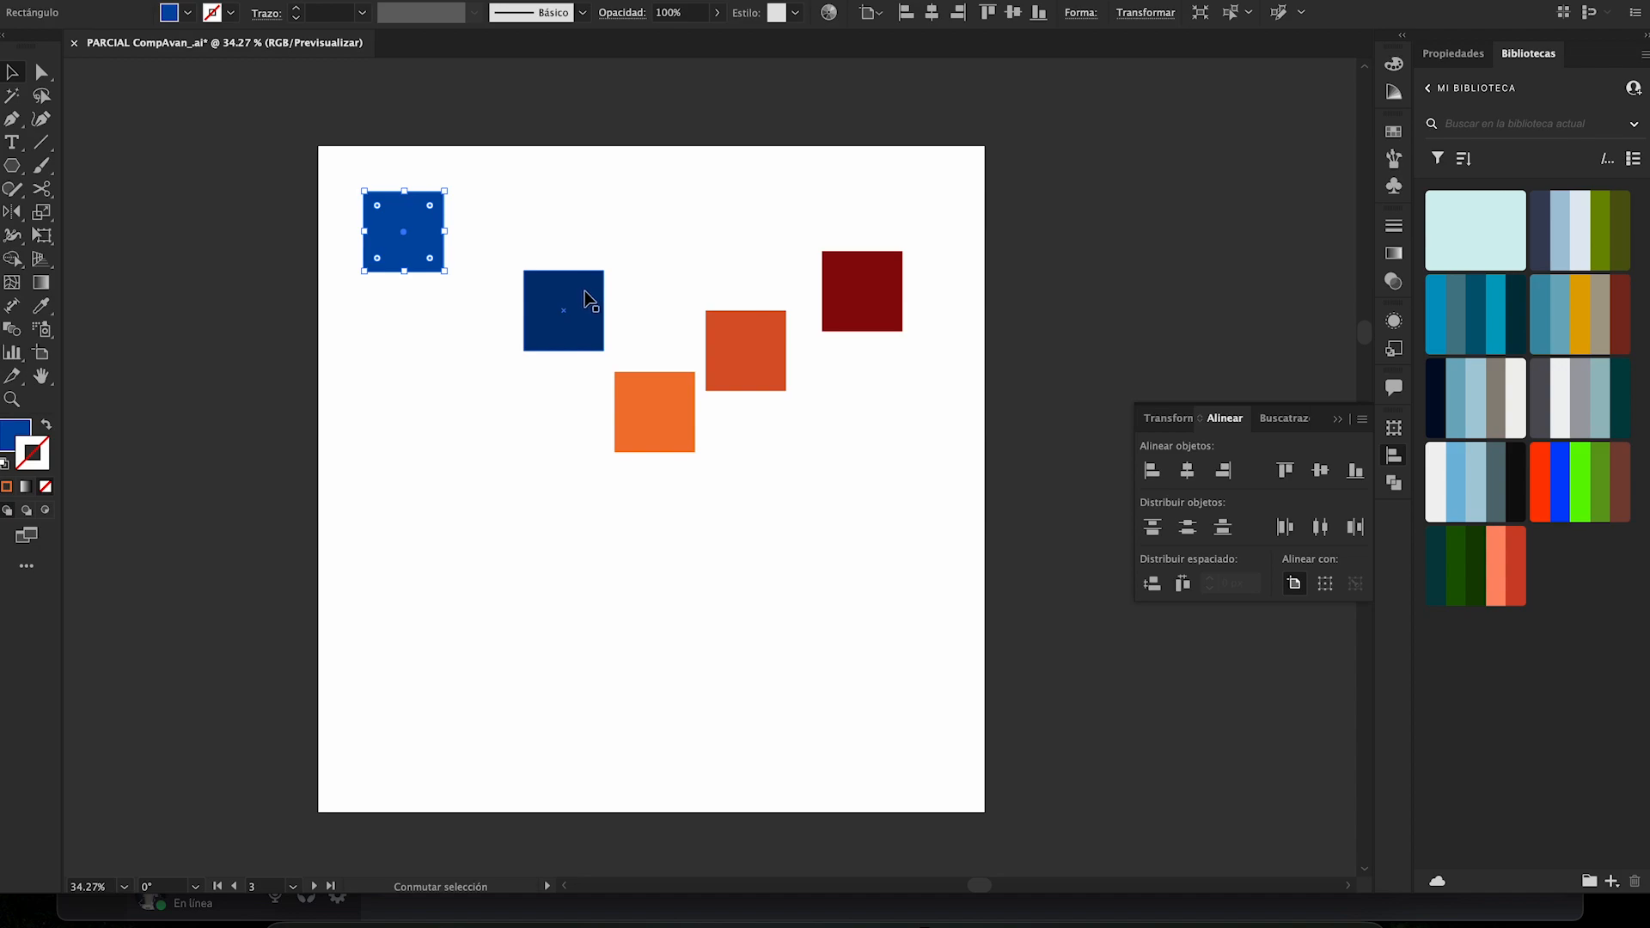
- Add the dark blue and bright orange squares to the selection and align all three to the artboard's top edge and bottom edge
left_click(591, 305, "shift")
left_click(651, 393, "shift")
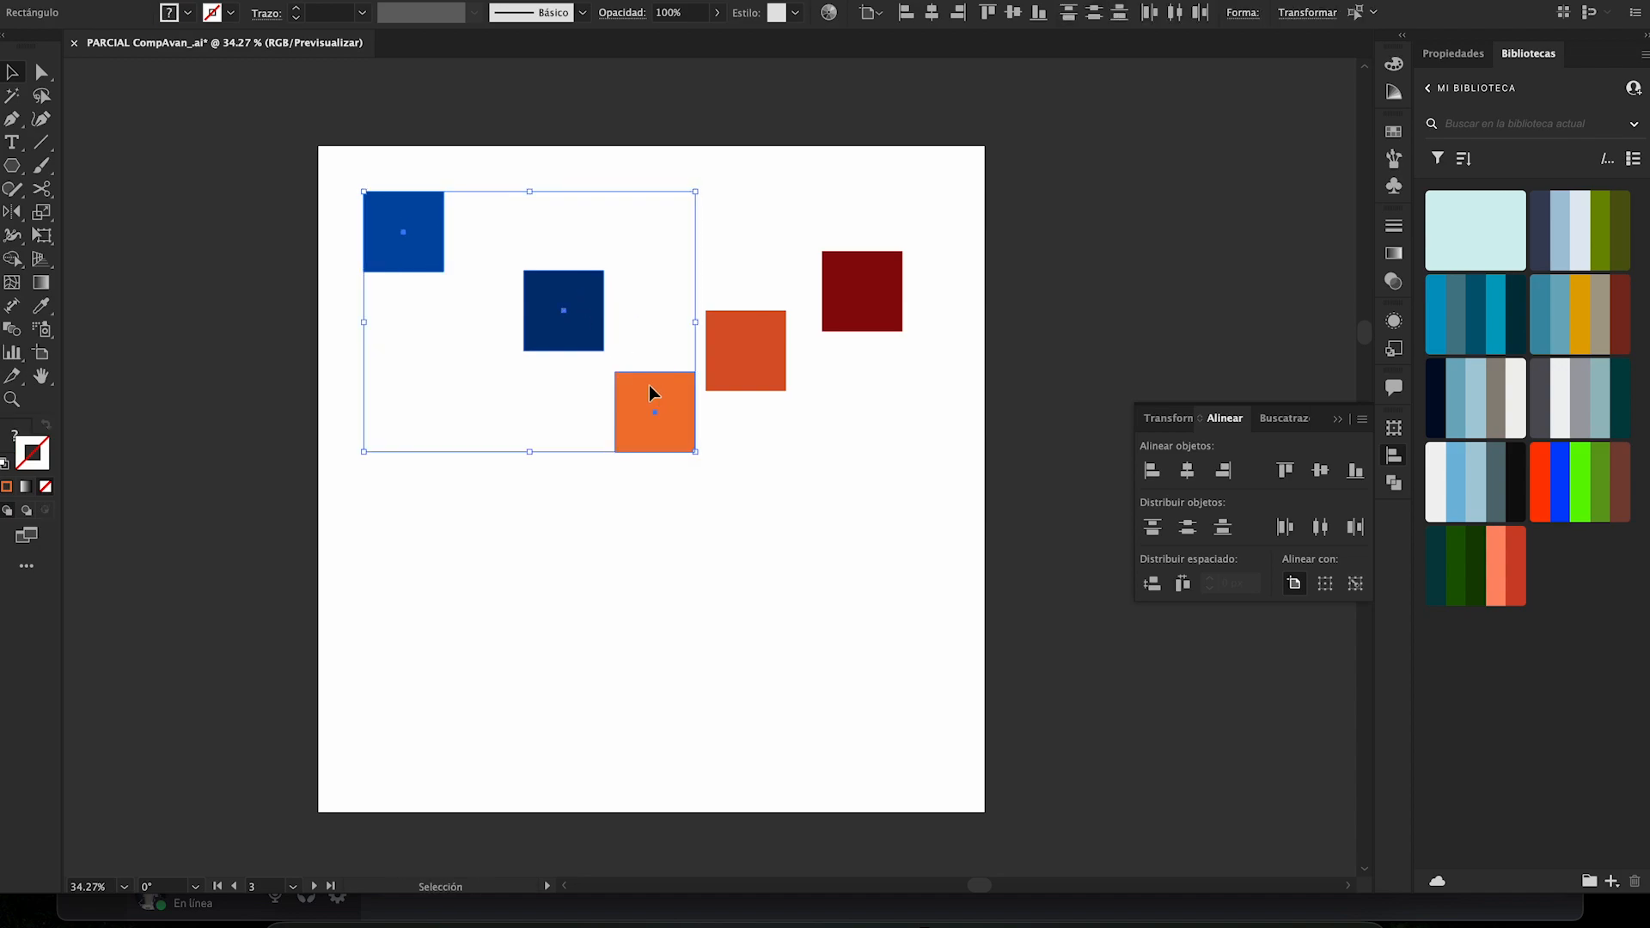
left_click(1286, 470)
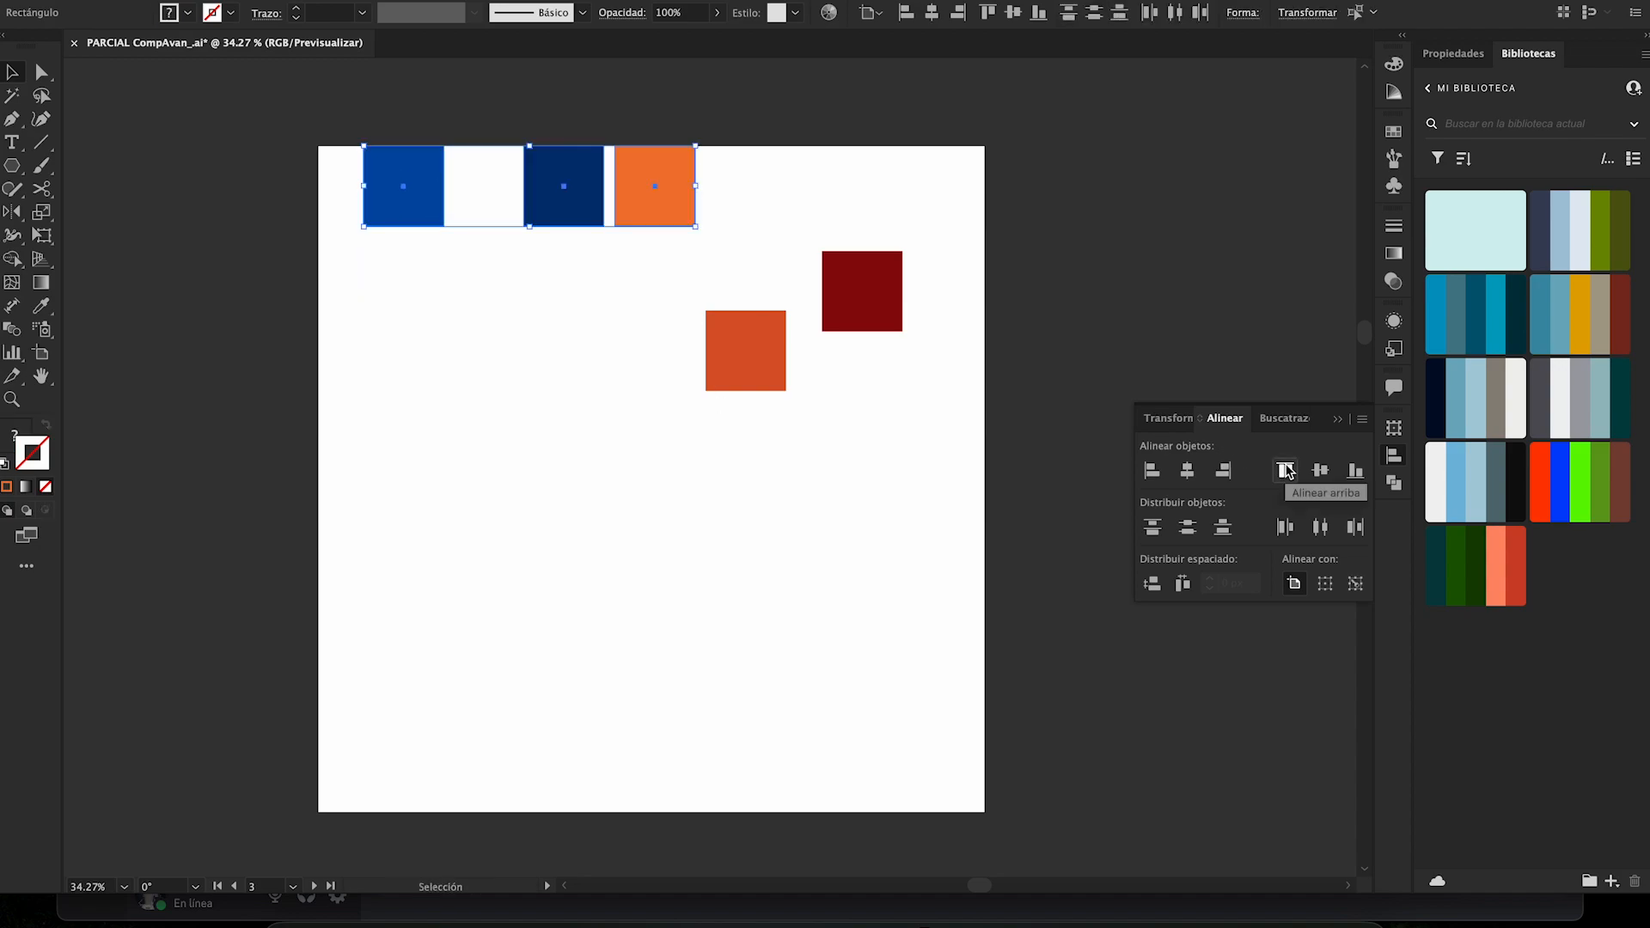
left_click(1355, 471)
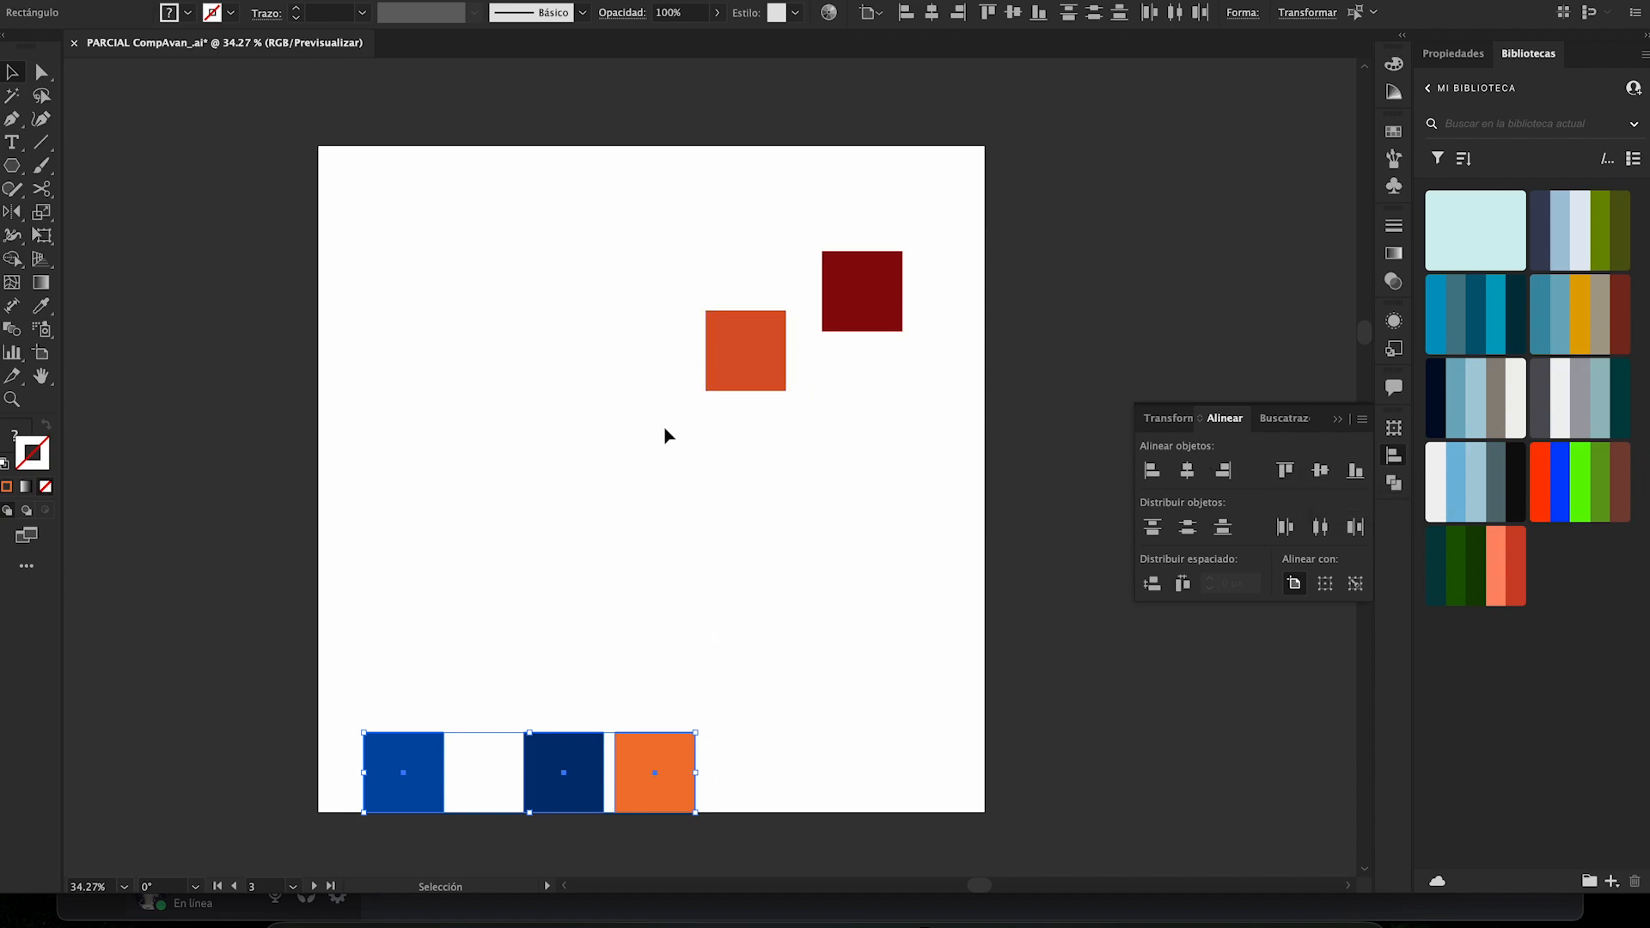
- Align the three squares to the artboard's vertical and horizontal centers, undo the horizontal centering, and align them to its right edge
left_click(1321, 471)
left_click(1187, 470)
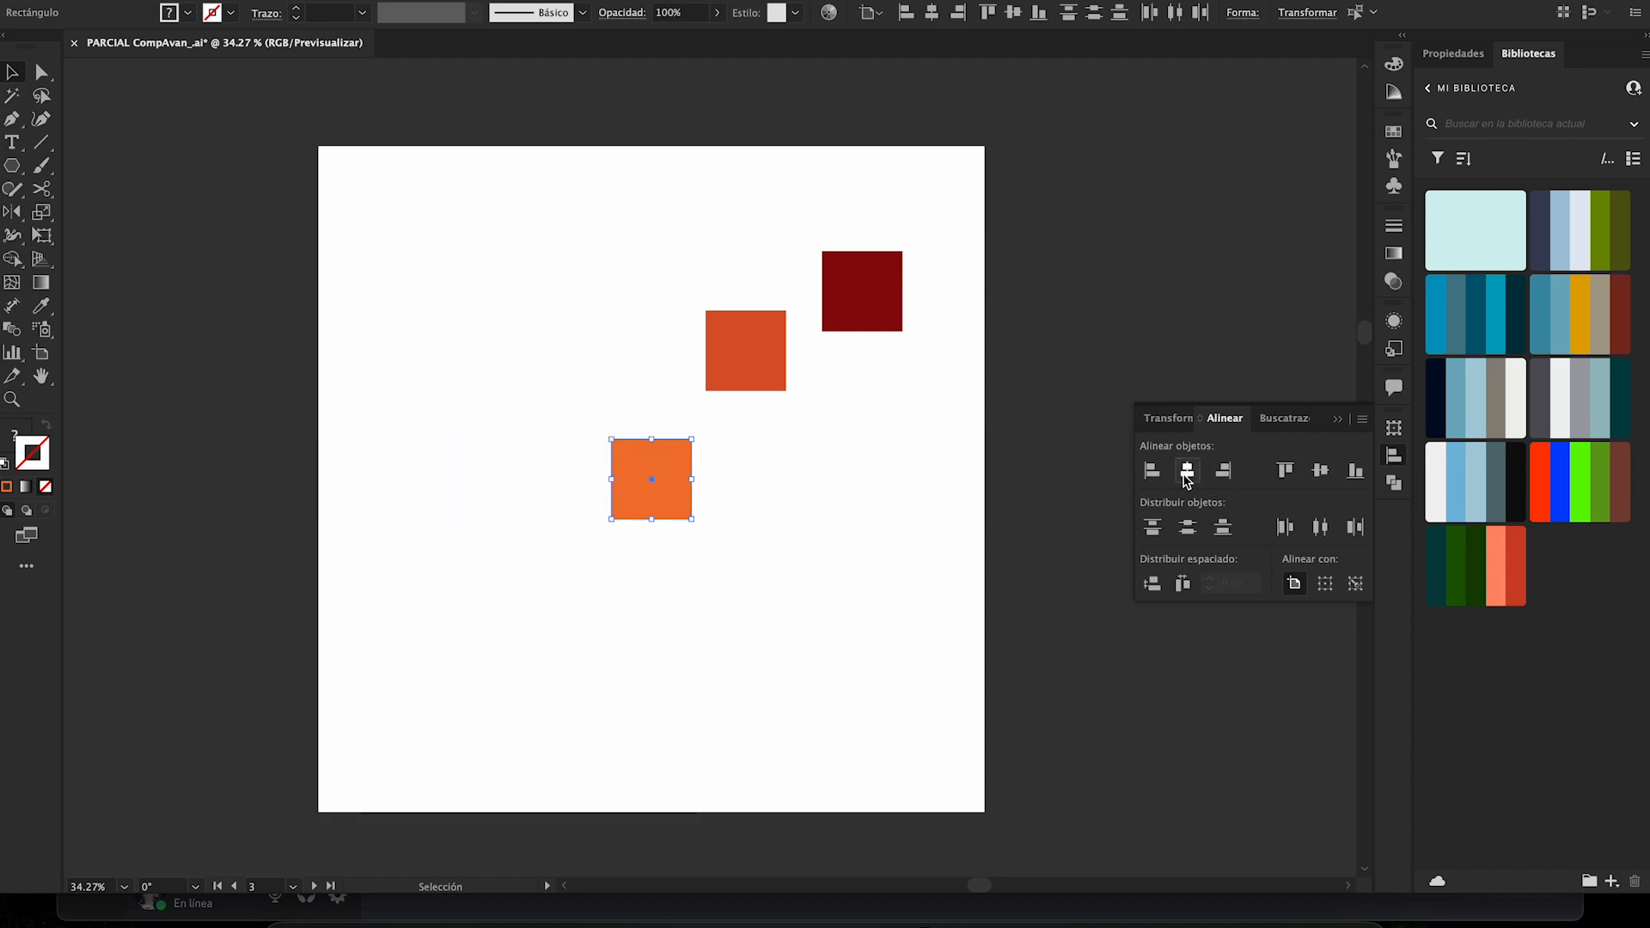
key("ctrl+z")
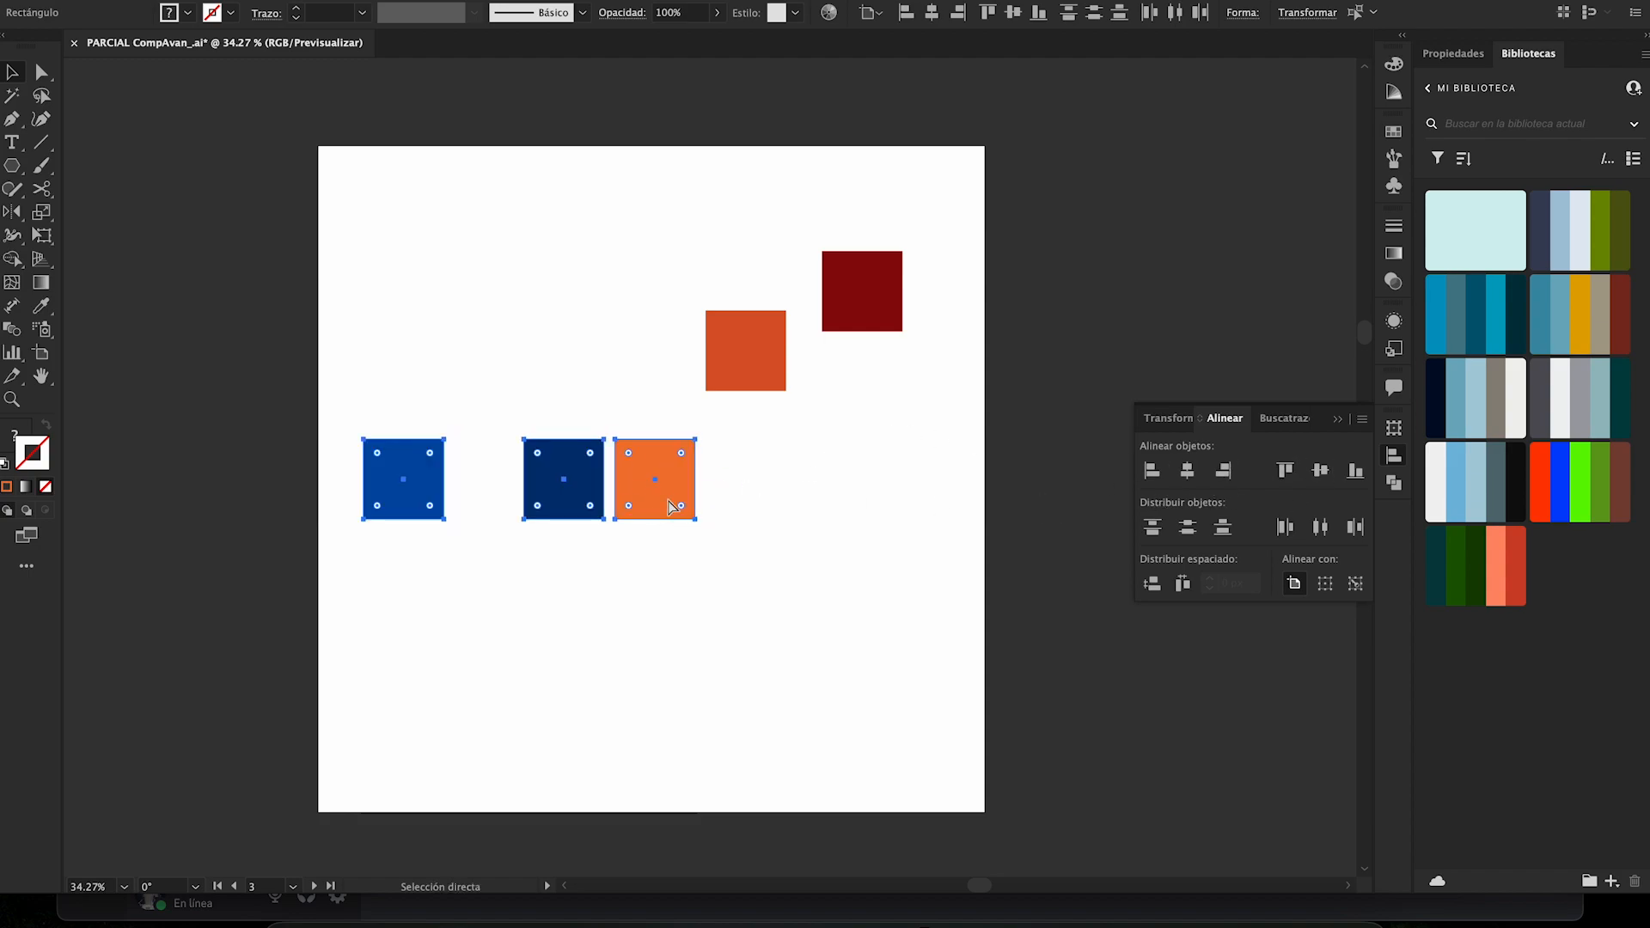
left_click(1223, 471)
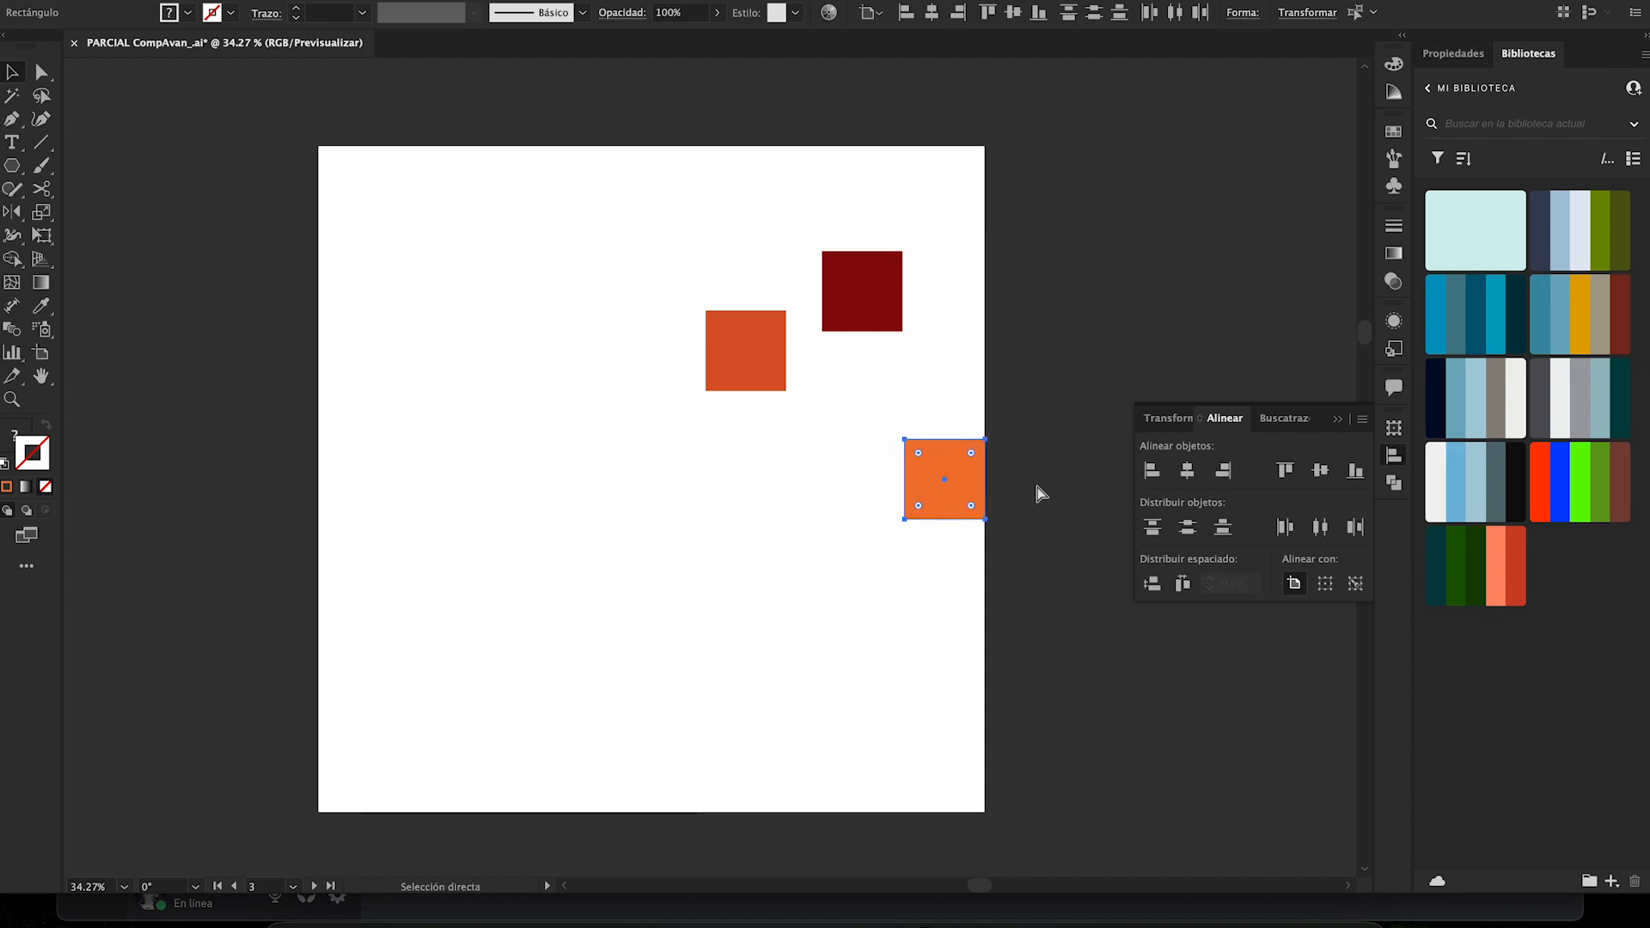
- Undo all the artboard alignments of the three selected squares
key("ctrl+z")
key("ctrl+z")
key("ctrl+z")
key("v")
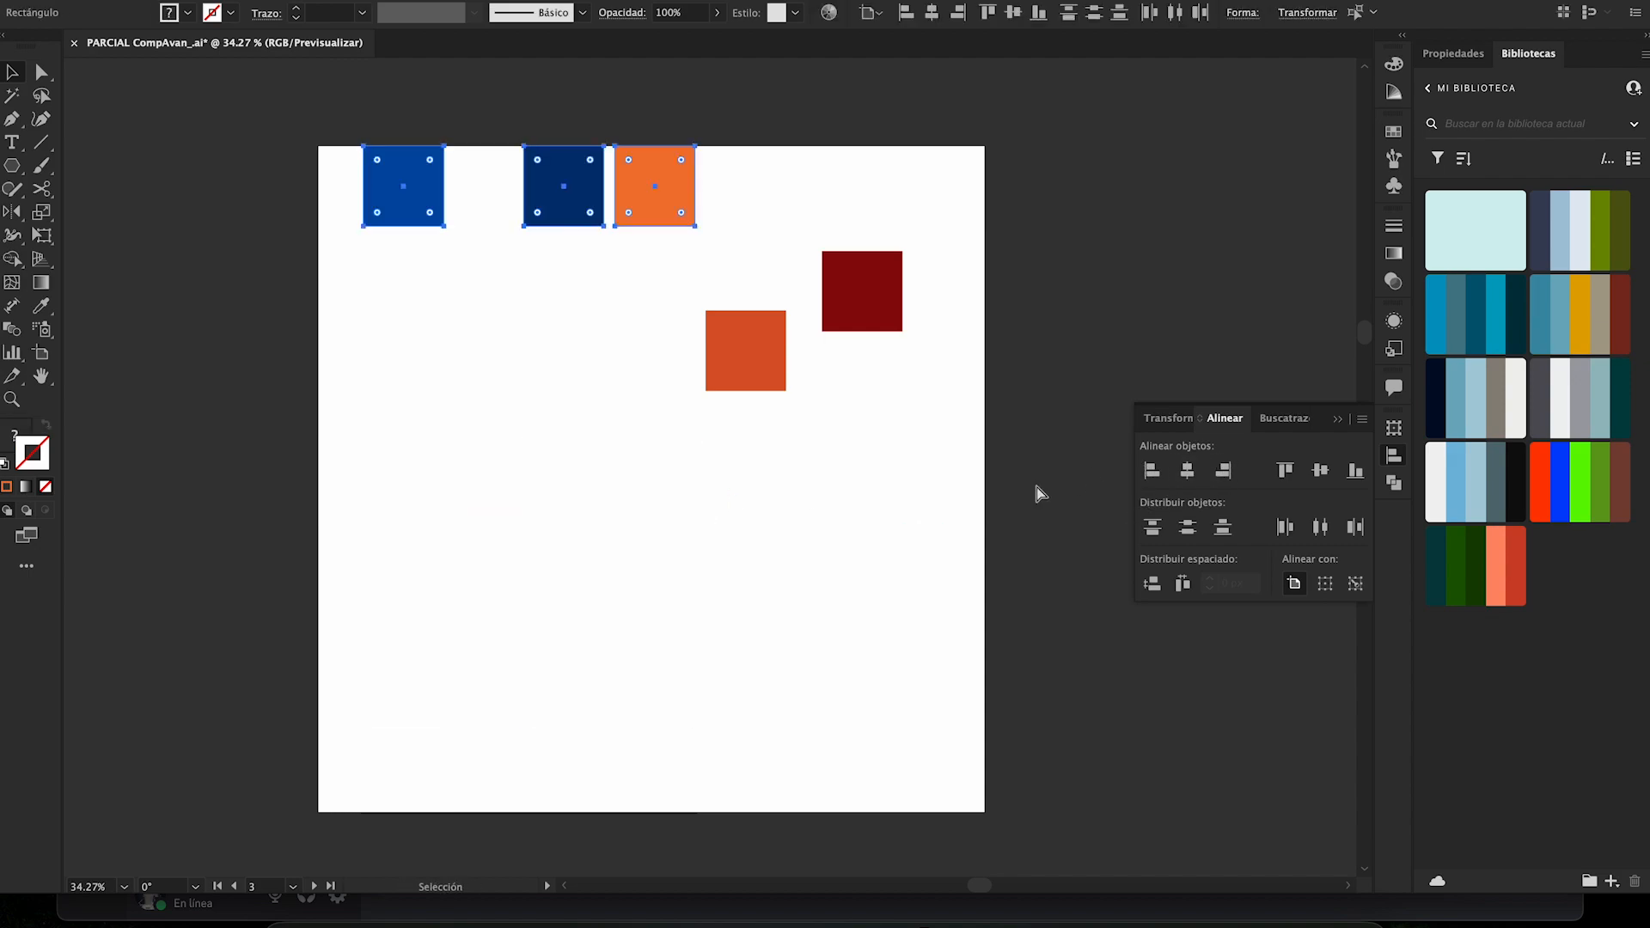
key("ctrl+z")
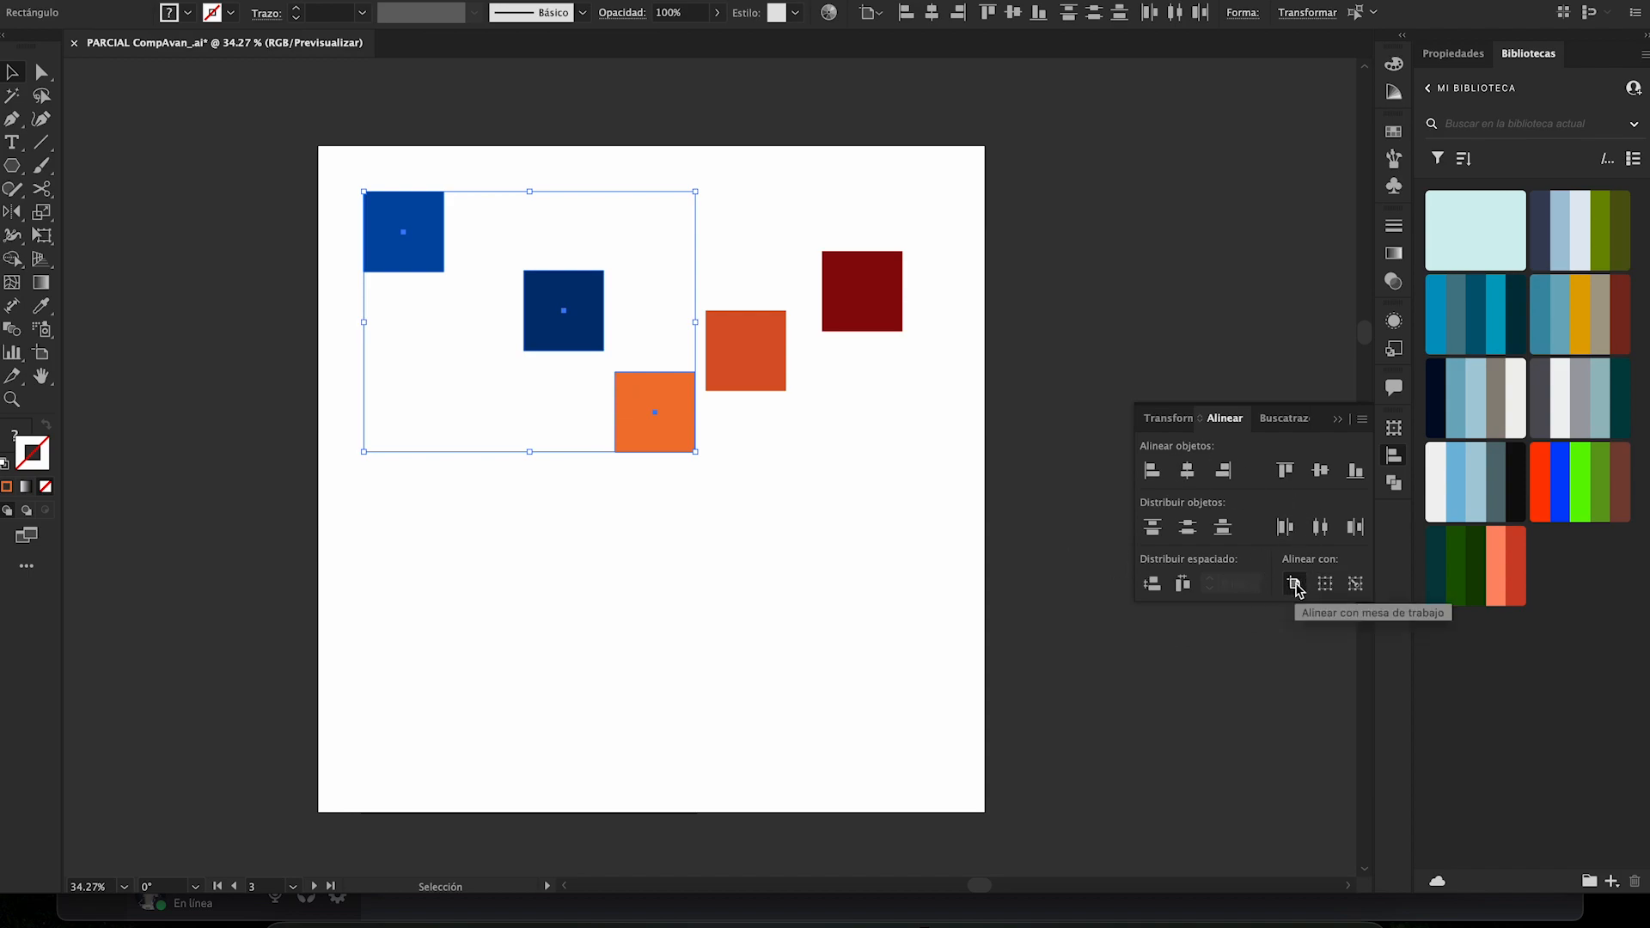
- Deselect the three squares, select all five colored squares, and set alignment to the selection
left_click(867, 576)
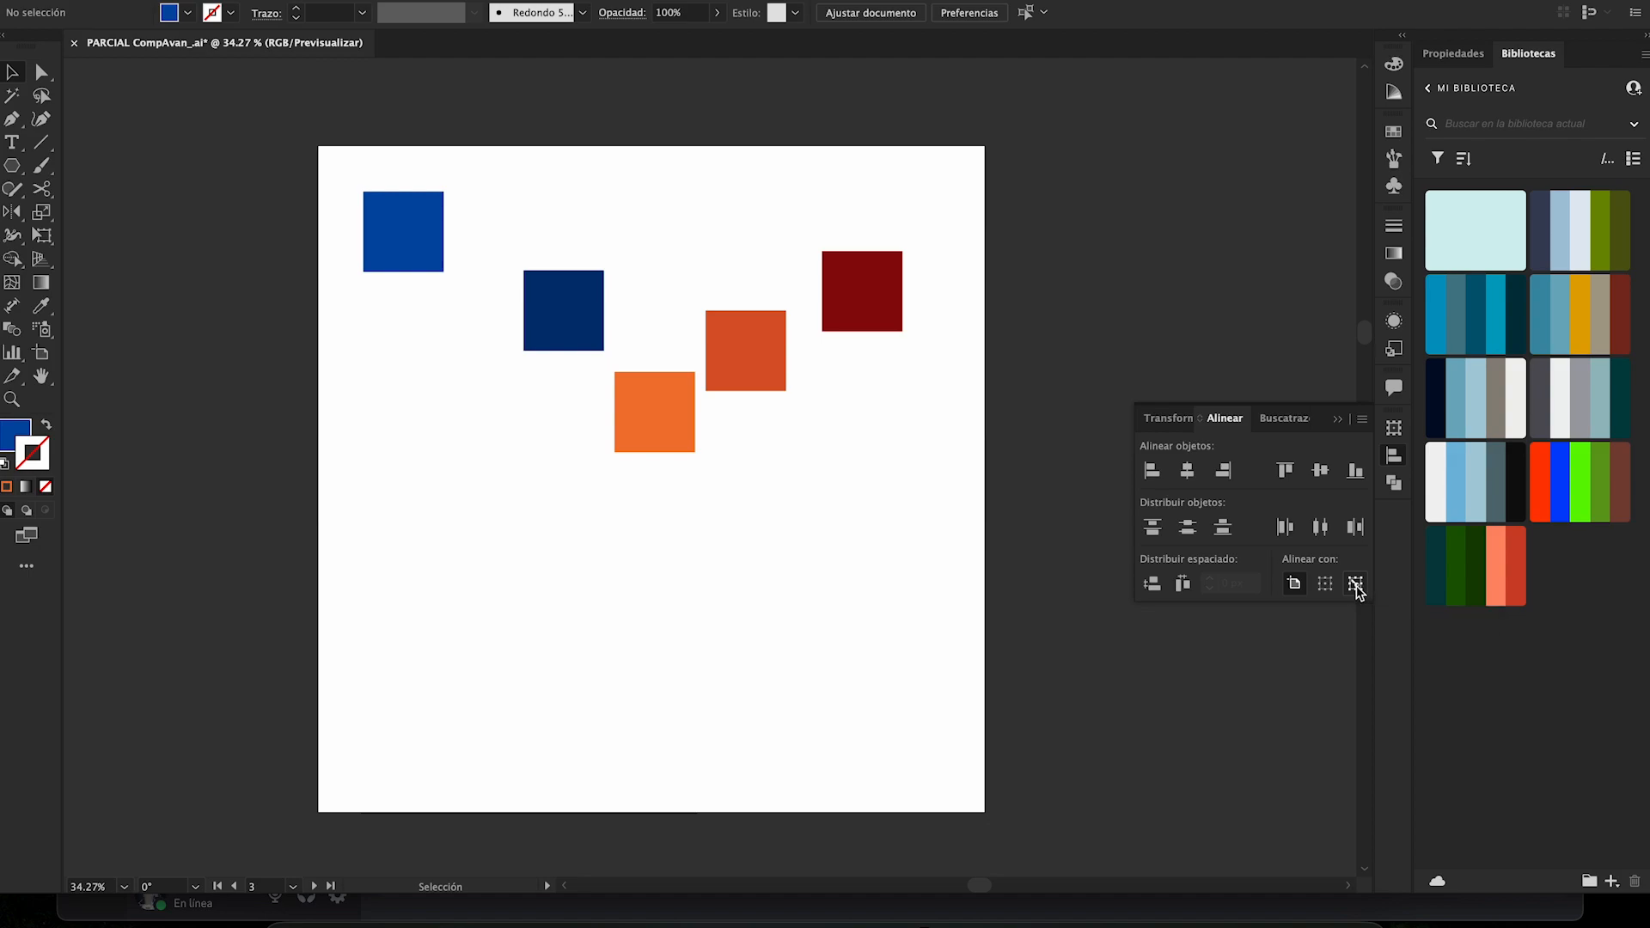
left_click(533, 295, "shift")
left_click(646, 393, "shift")
left_click(760, 354, "shift")
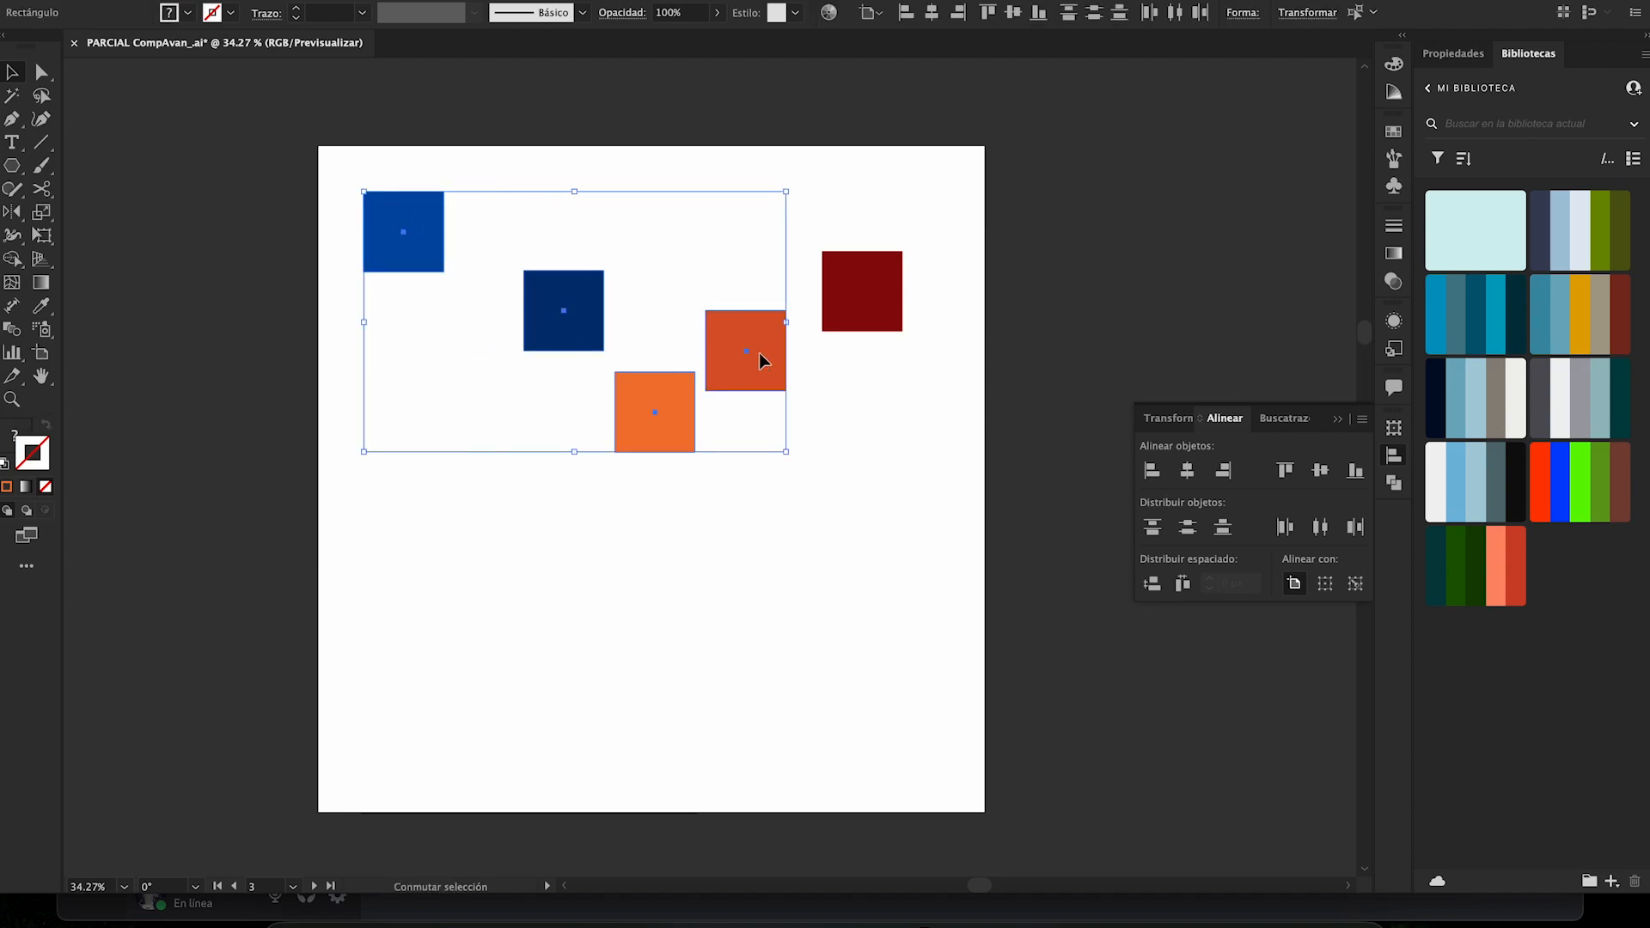
left_click(834, 327, "shift")
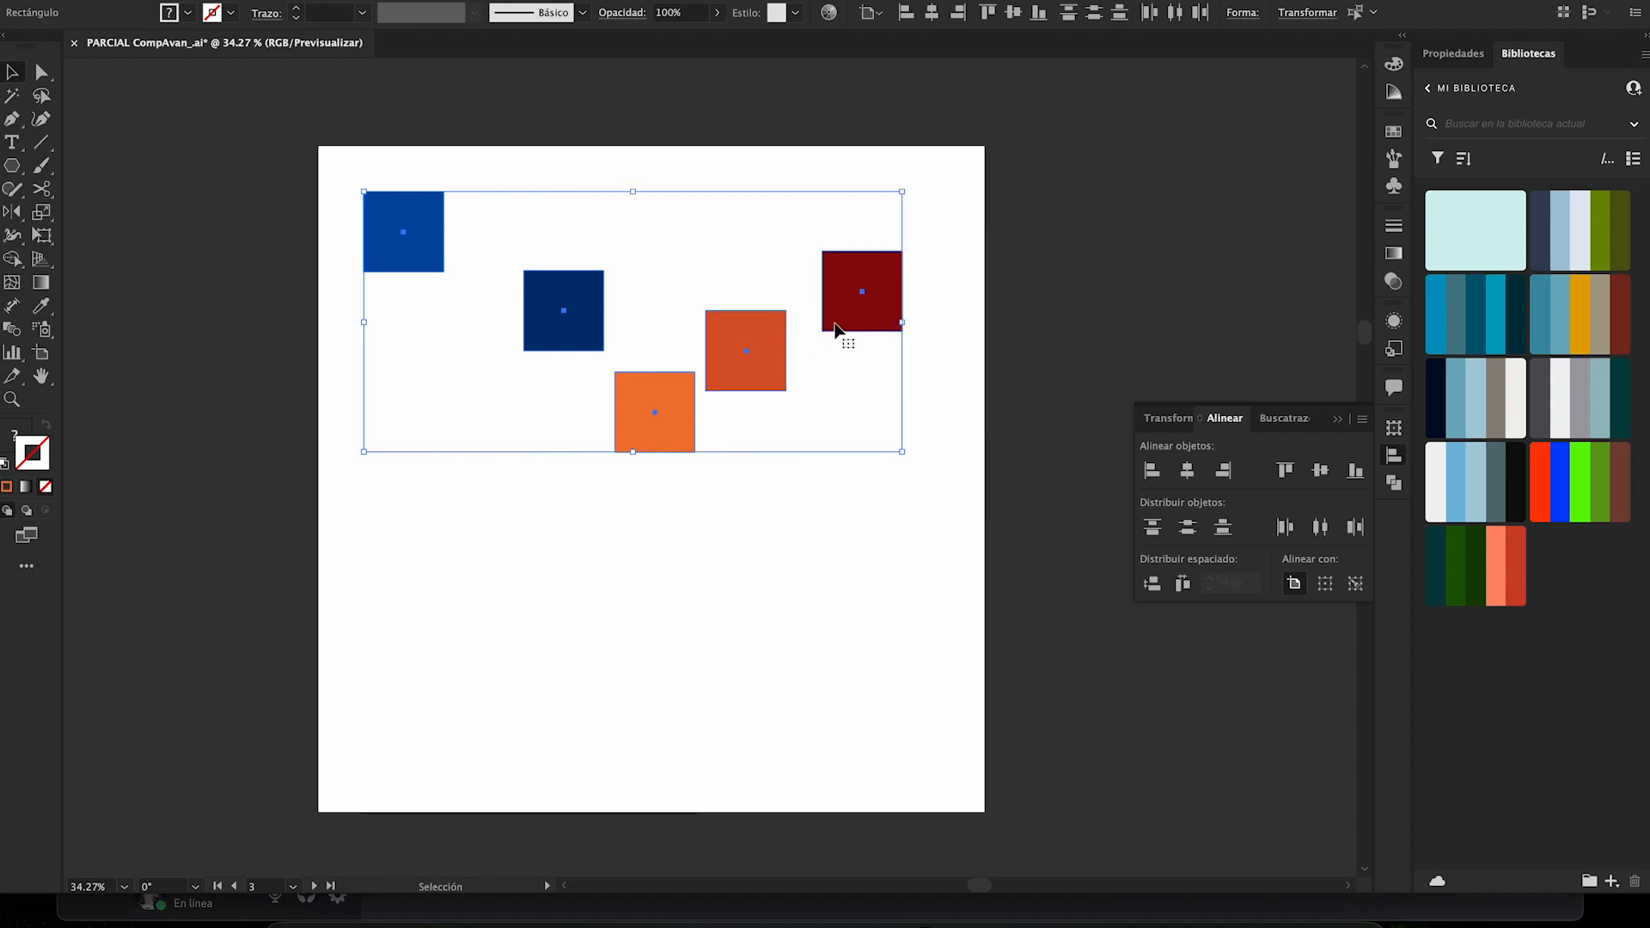
left_click(1326, 586)
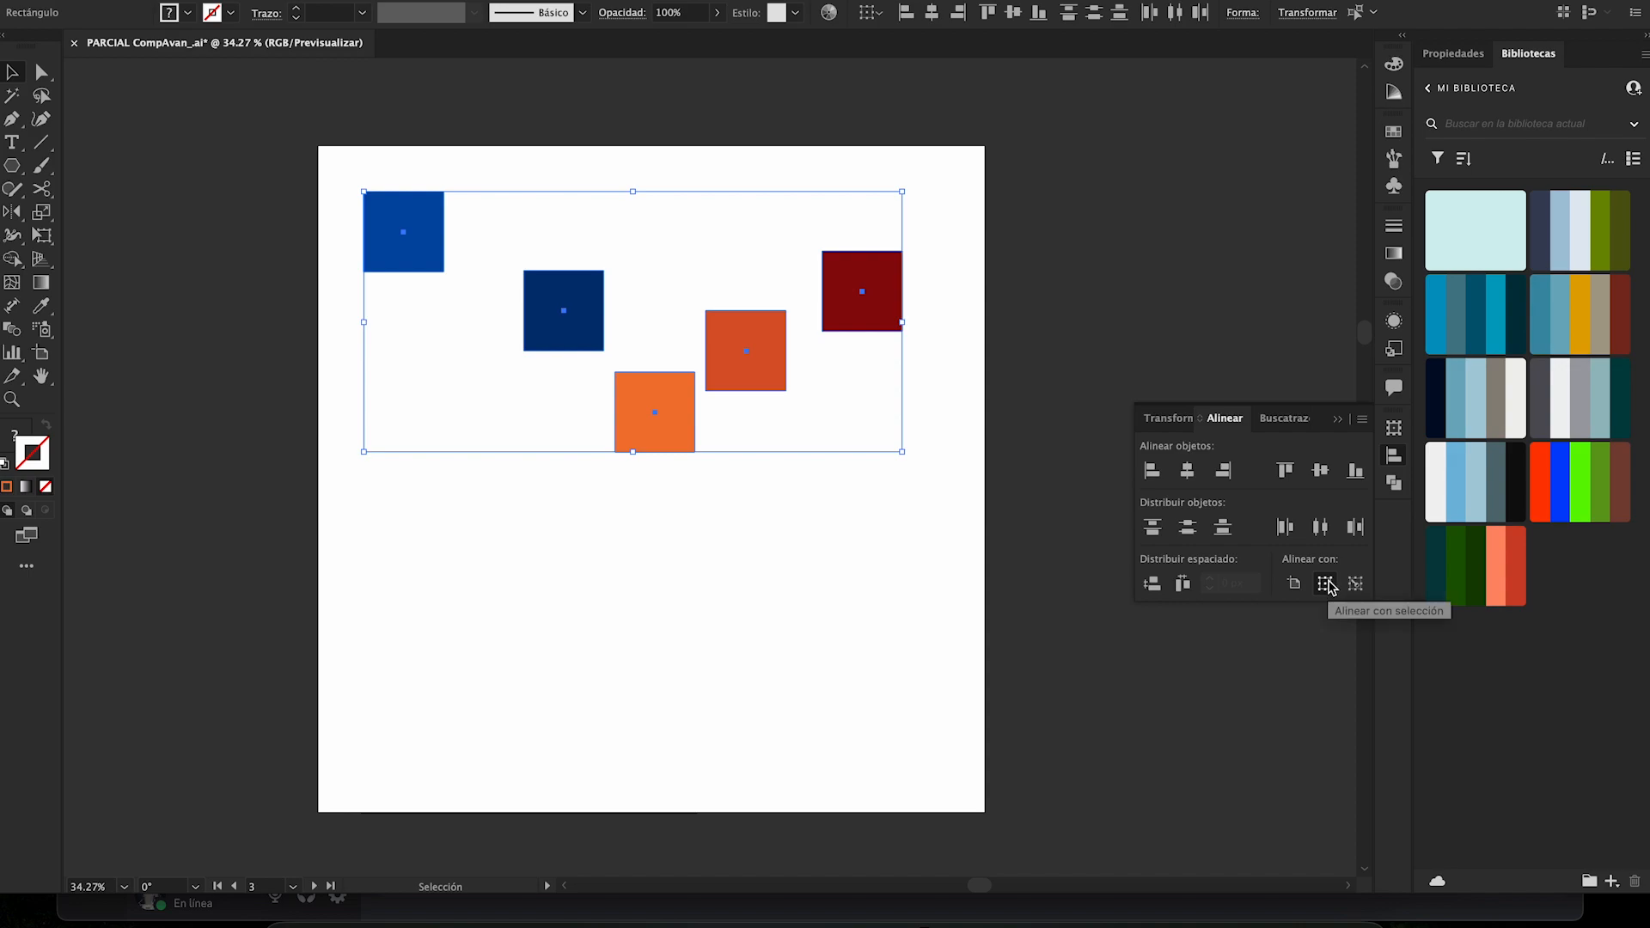
- Try aligning the top edges of the five selected squares within the selection, and undo it
left_click(1285, 470)
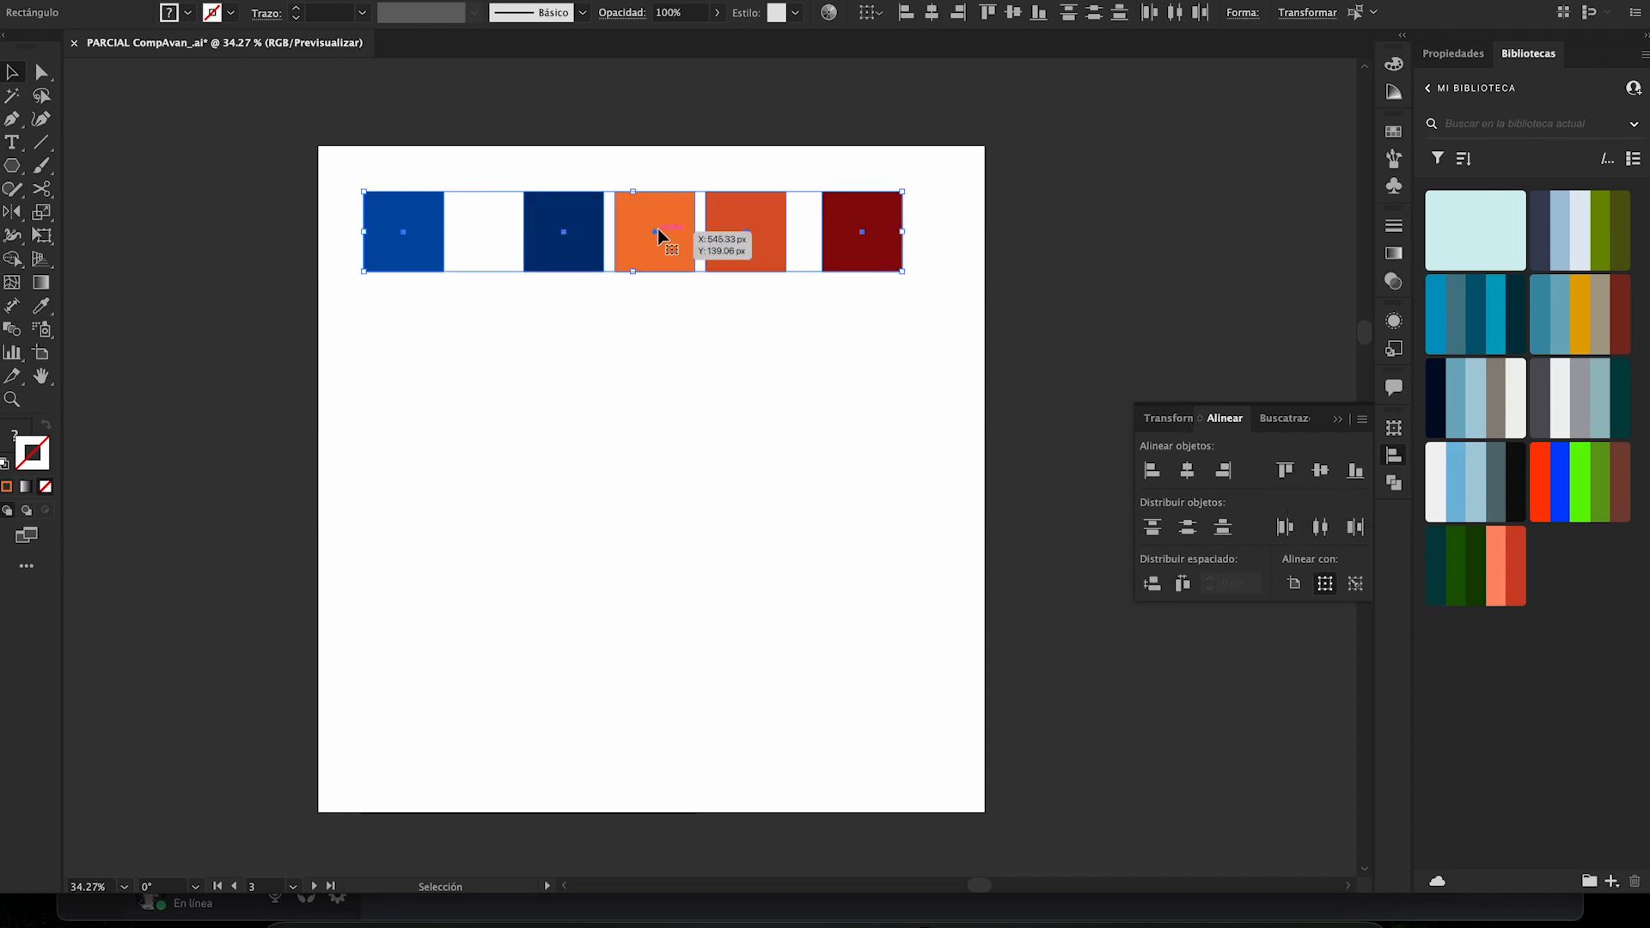
key("ctrl+z")
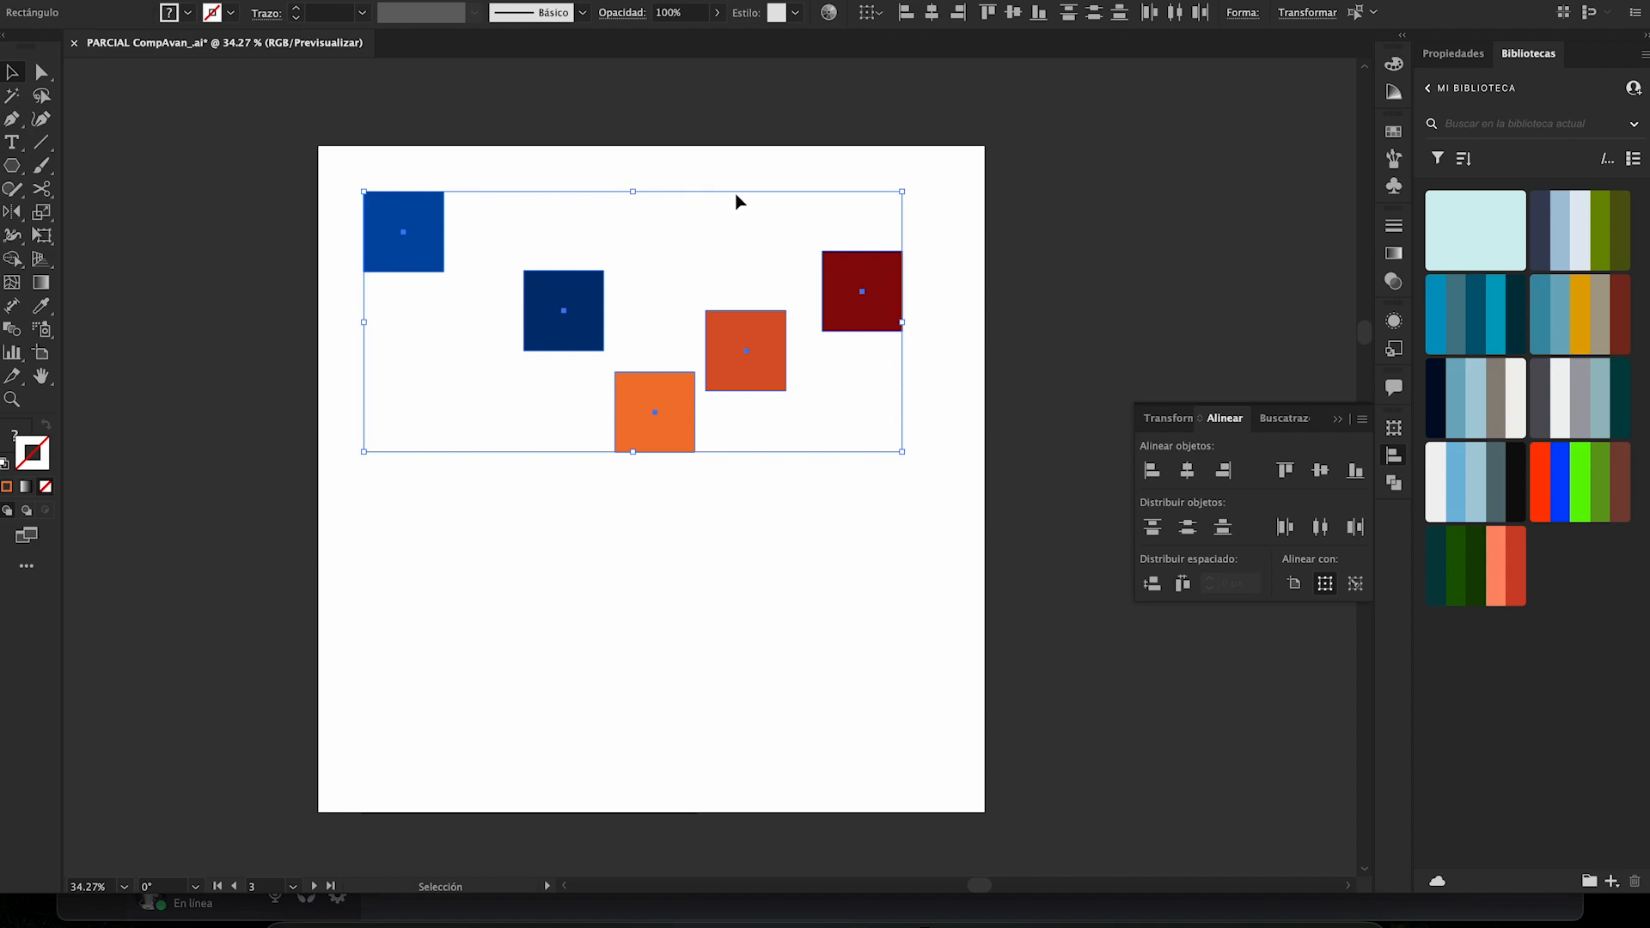
- Set alignment to a key object and try different squares as the key, ending with the red-orange square
left_click(1356, 585)
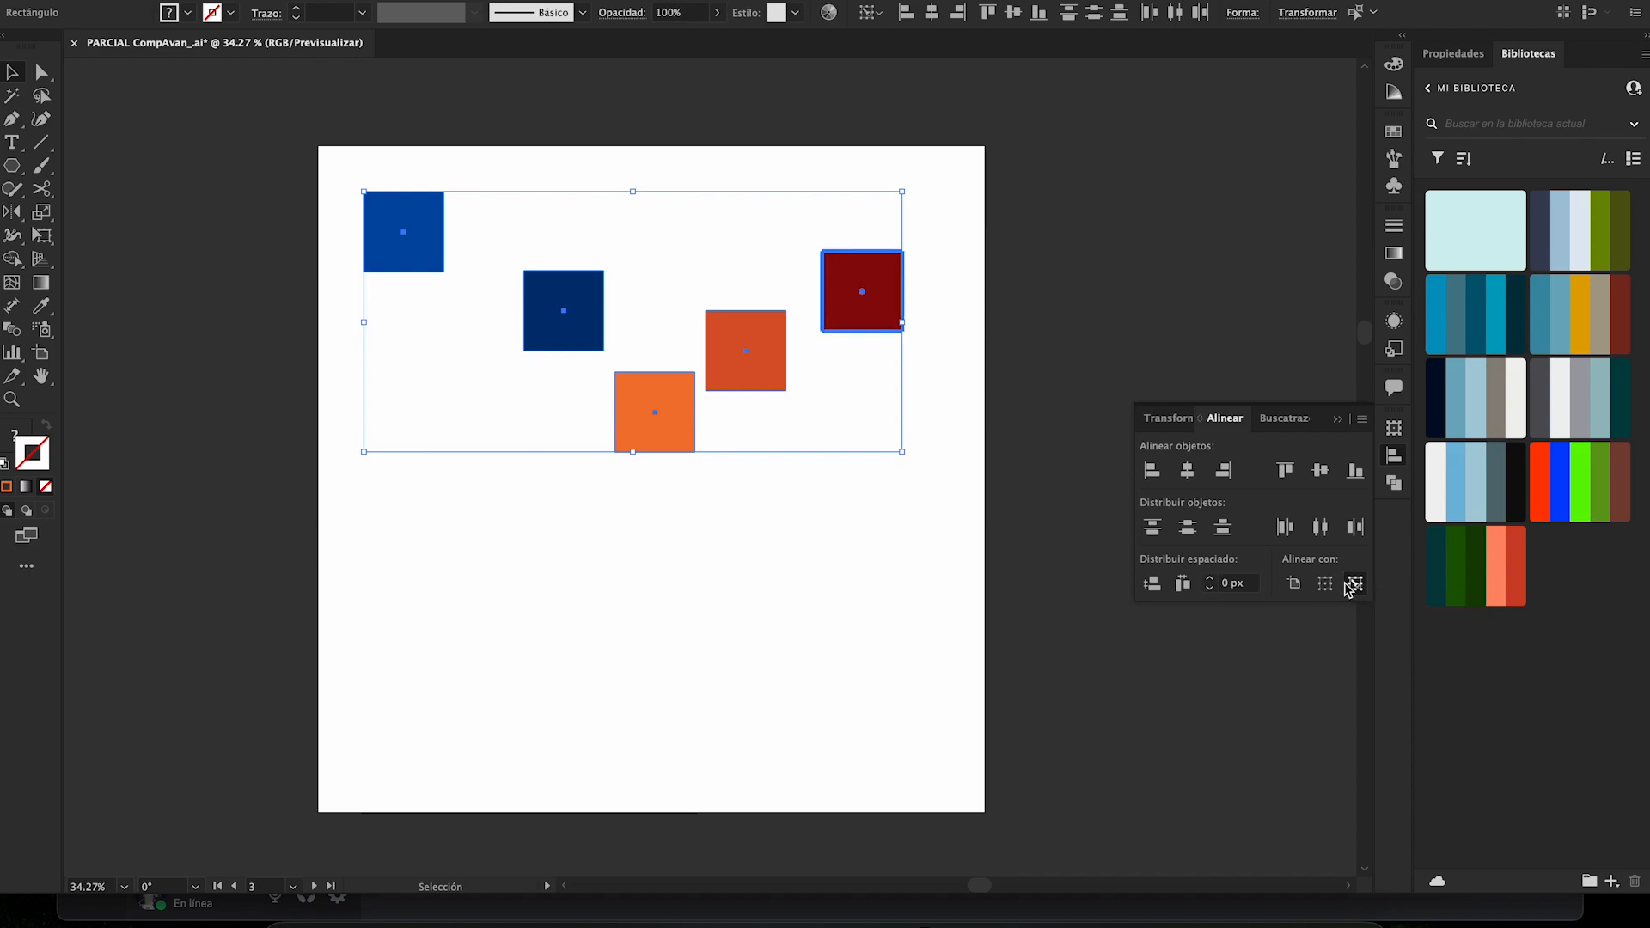
left_click(724, 348)
left_click(573, 331)
left_click(633, 394)
left_click(744, 346)
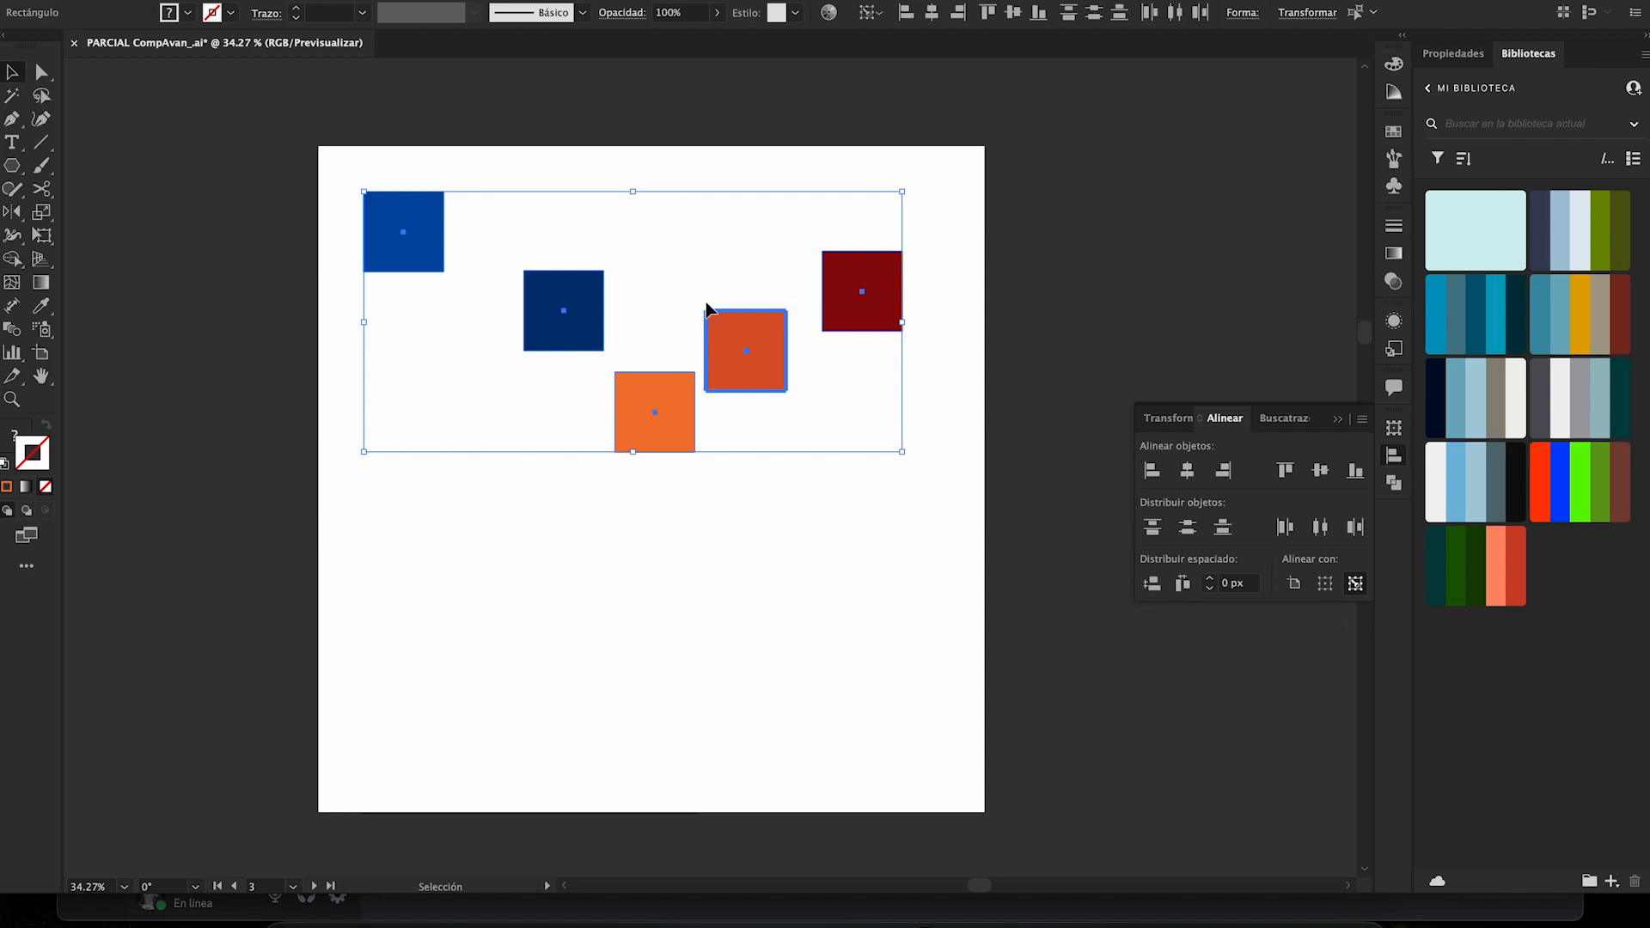
- Align the squares' right edges to the red-orange key square, and undo the alignment
left_click(784, 321)
left_click(784, 321)
left_click(1224, 477)
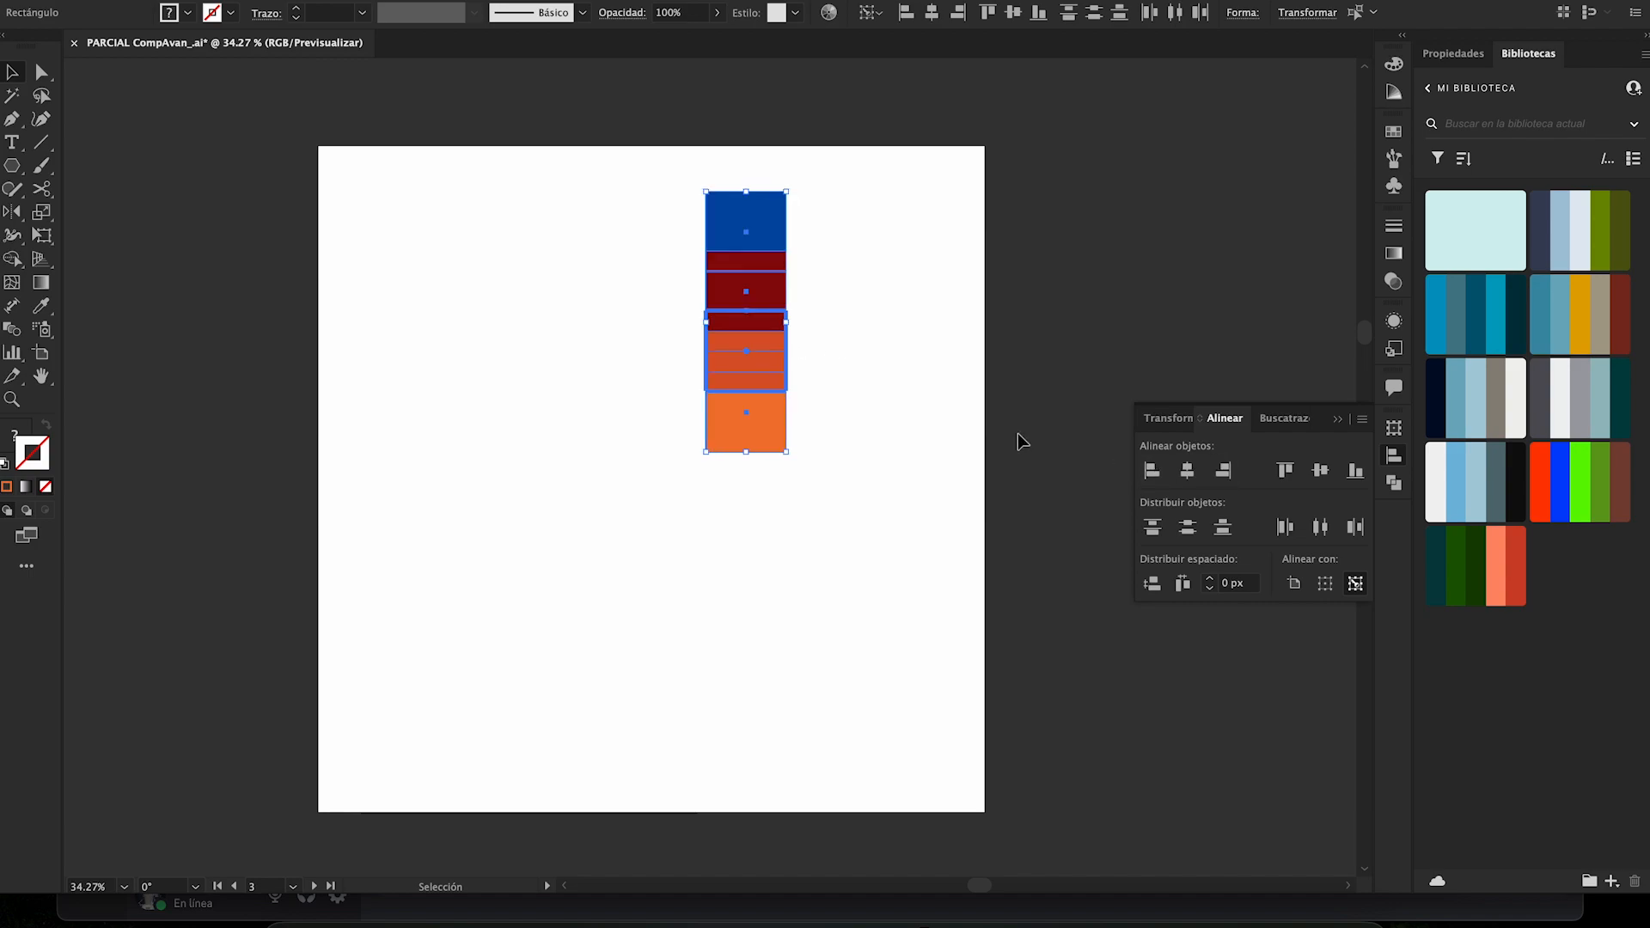
key("ctrl+z")
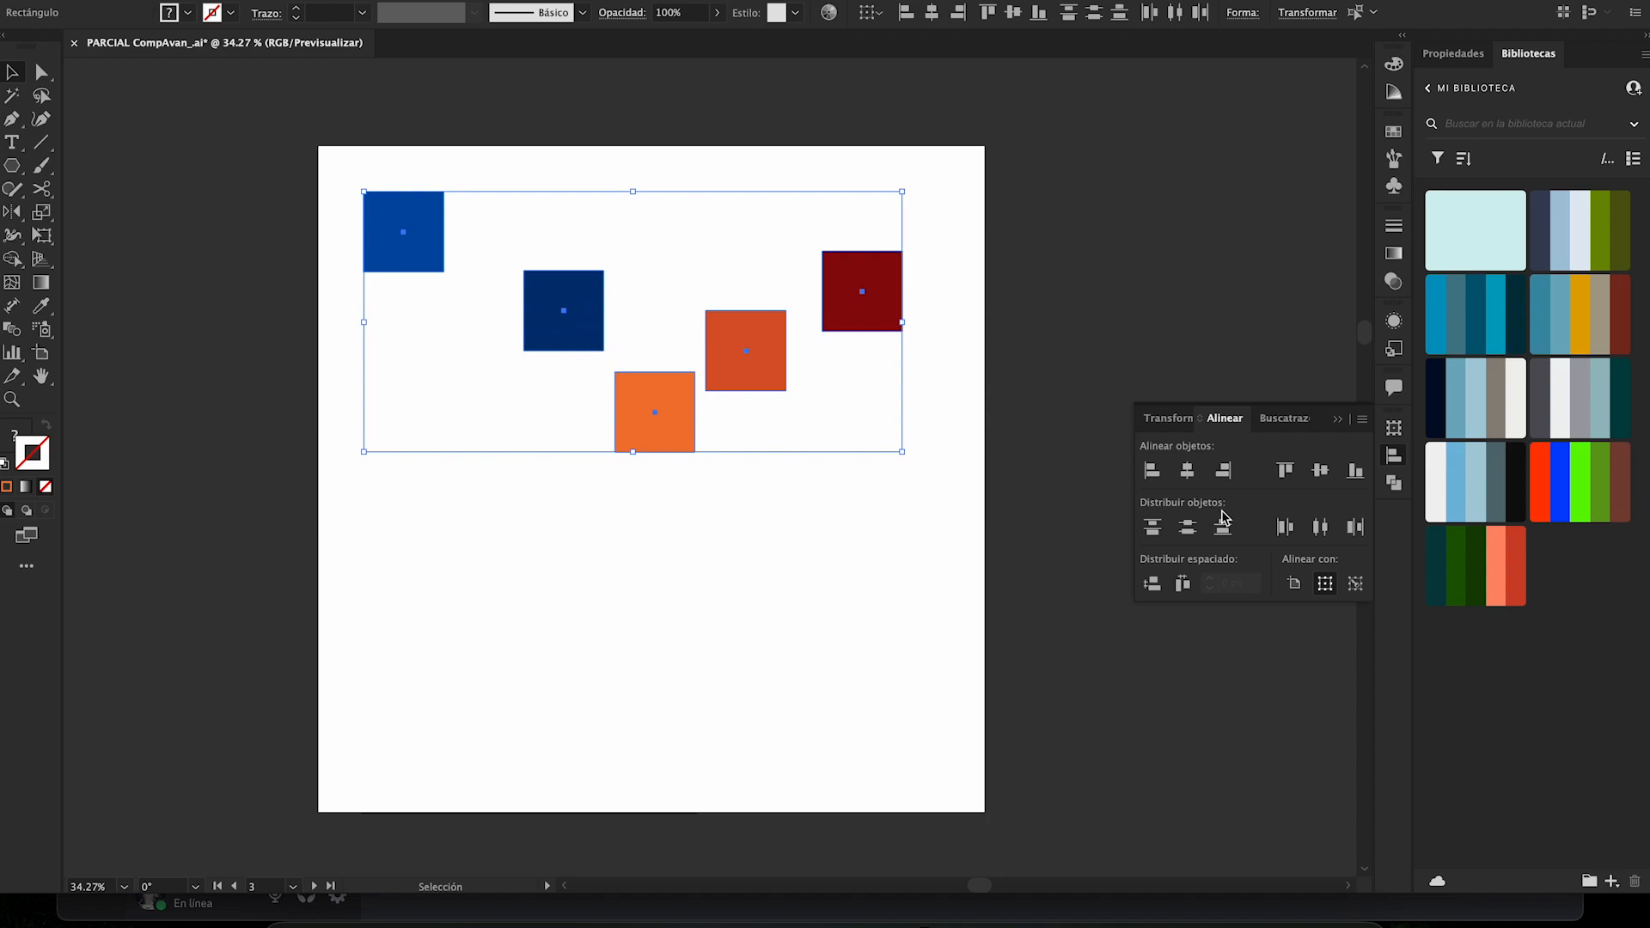
- Compare right-aligning the squares to the selection with right-aligning them to the red-orange key square, undoing each attempt
left_click(1189, 478)
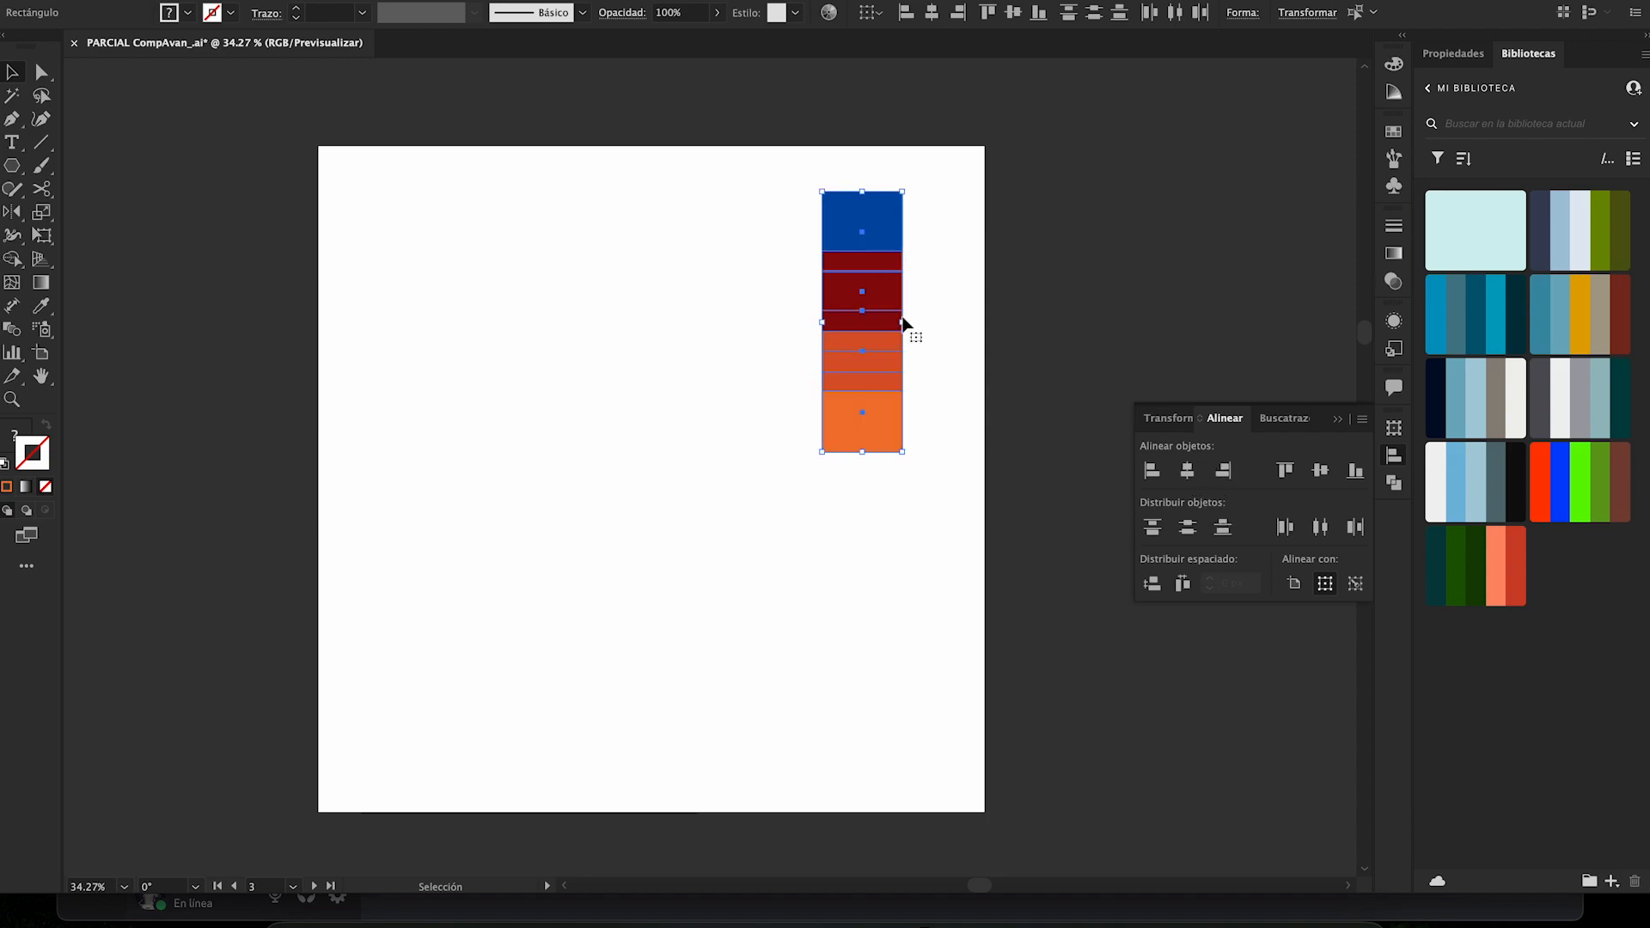
key("ctrl+z")
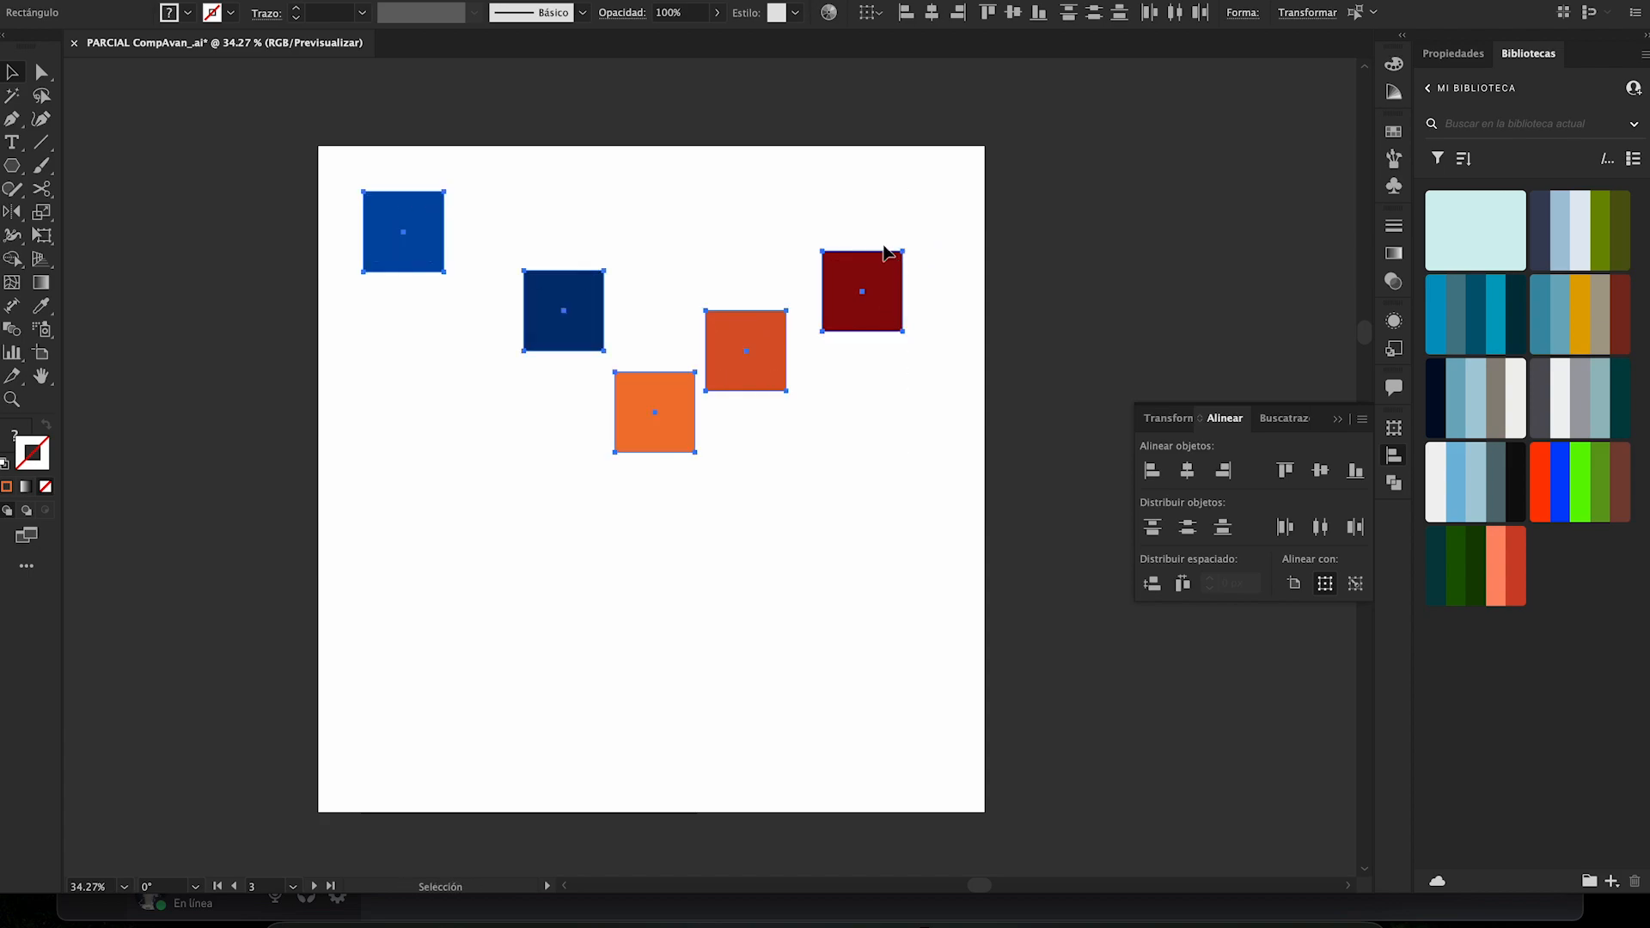
left_click(1355, 585)
left_click(744, 339)
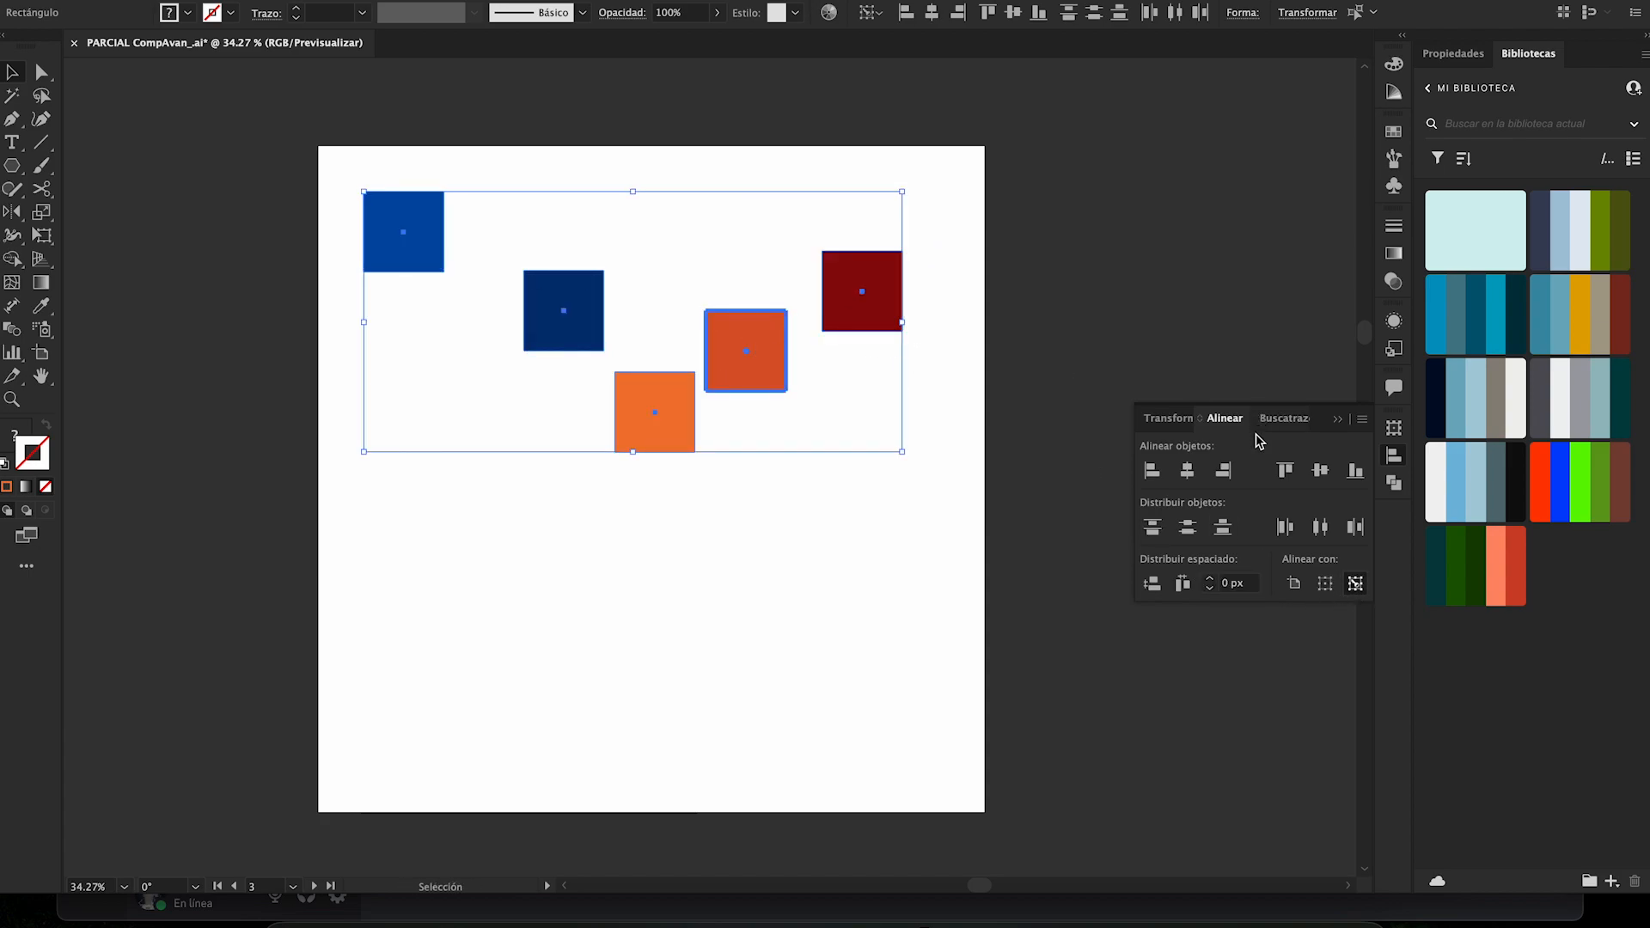
left_click(1228, 473)
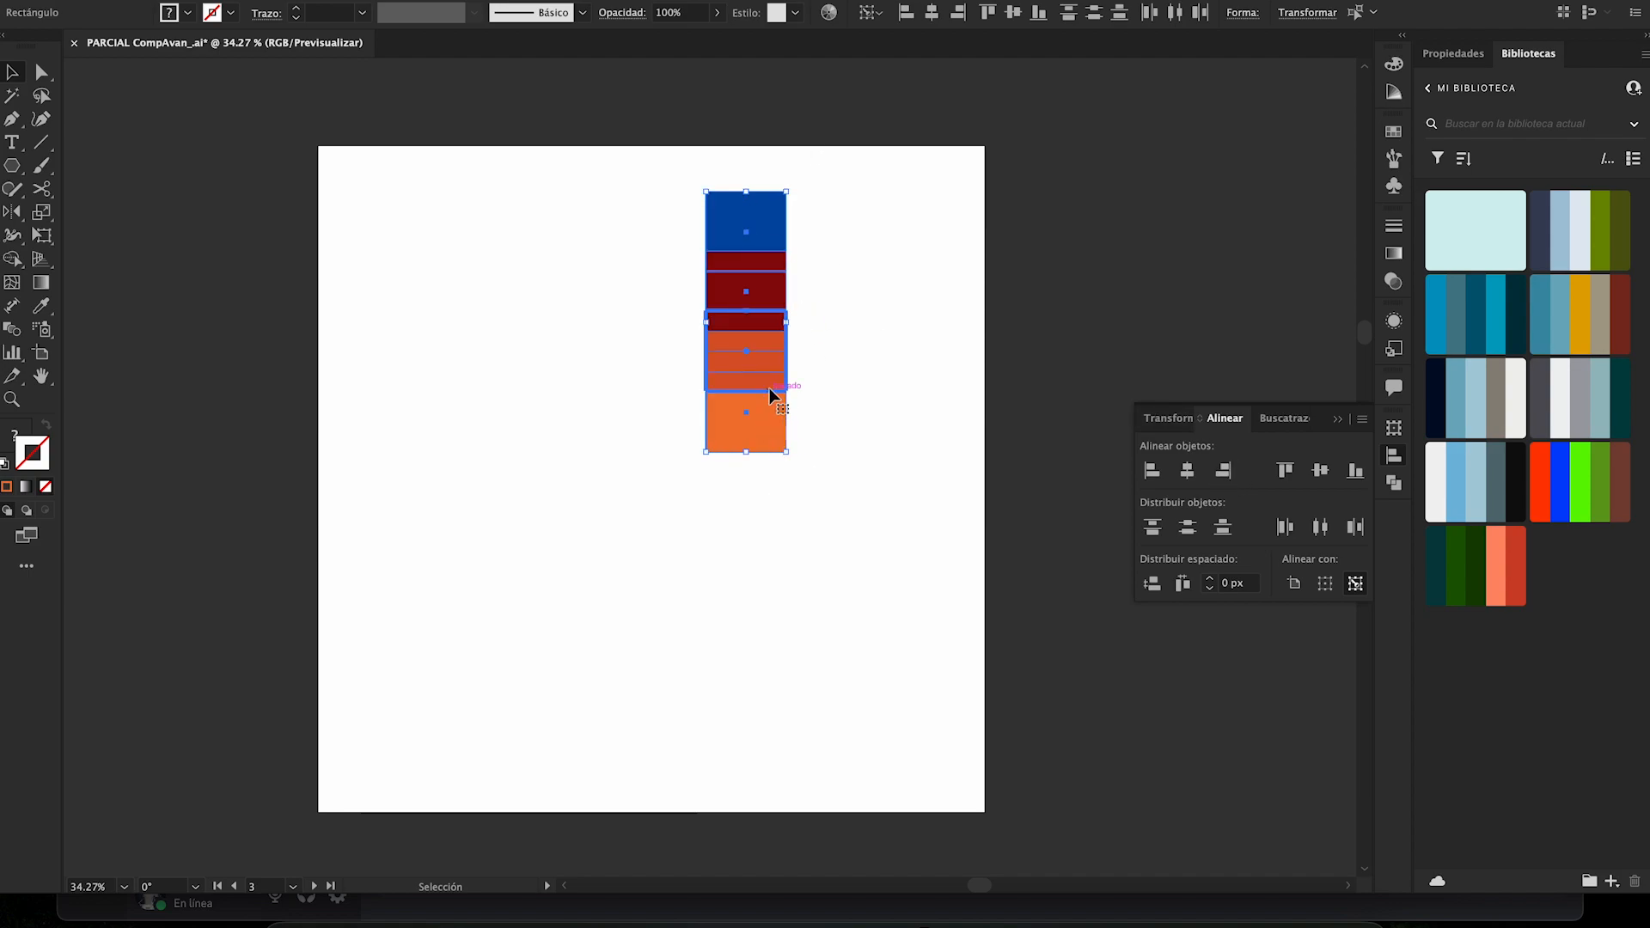
key("ctrl+z")
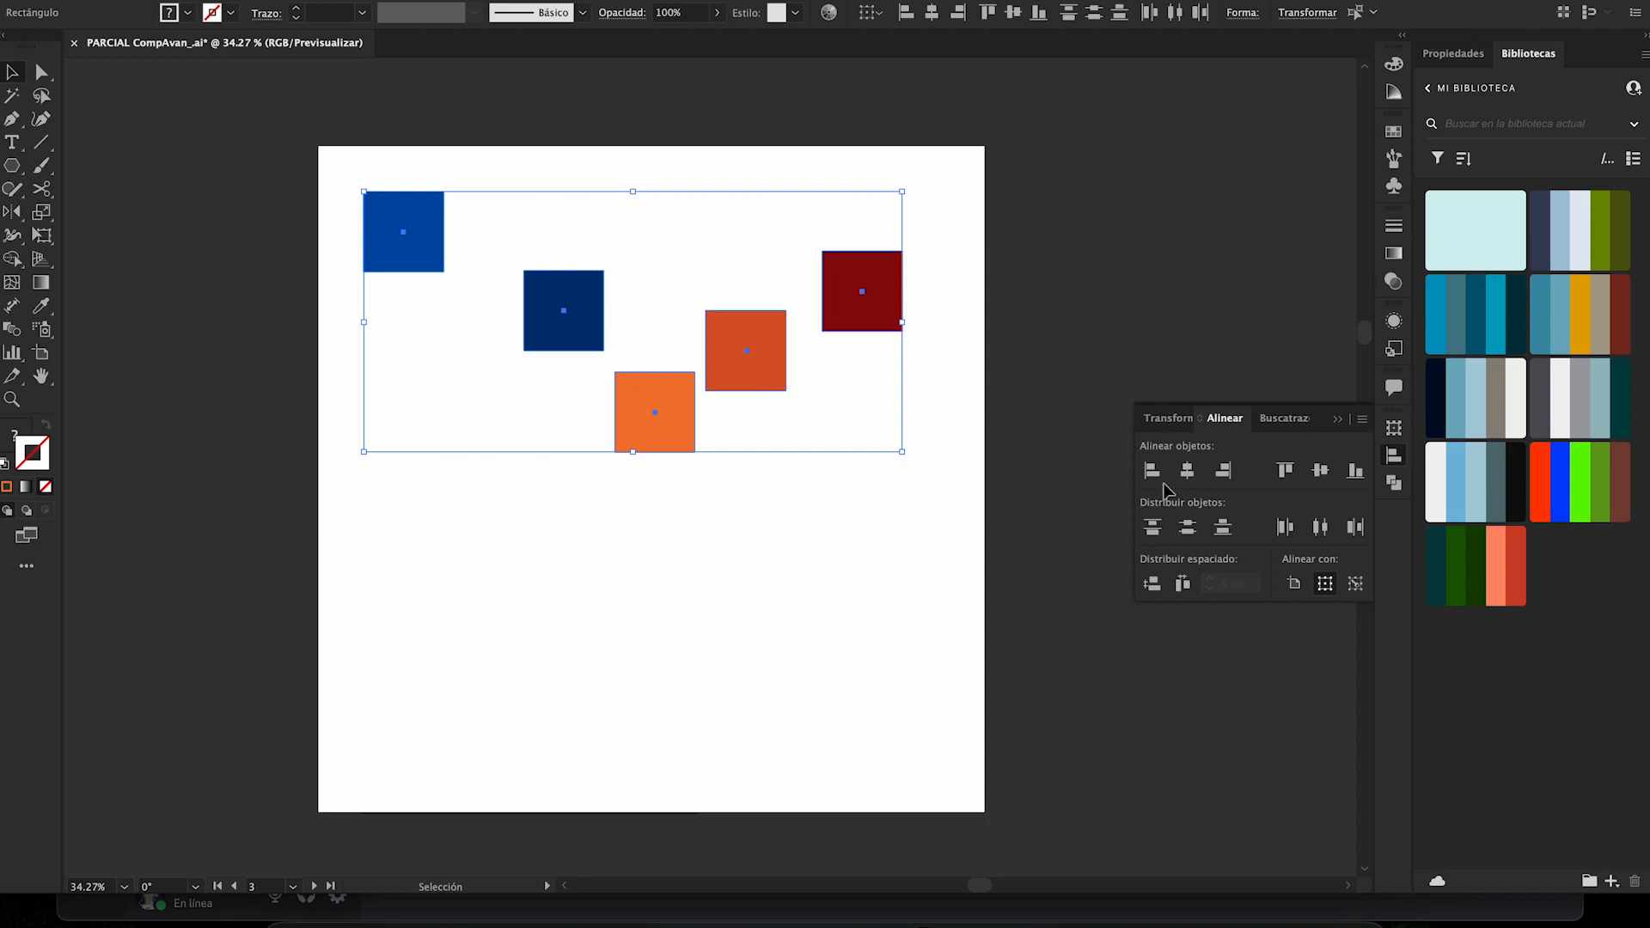
- Try the dark blue square as the key object, and deselect all the squares
left_click(1355, 584)
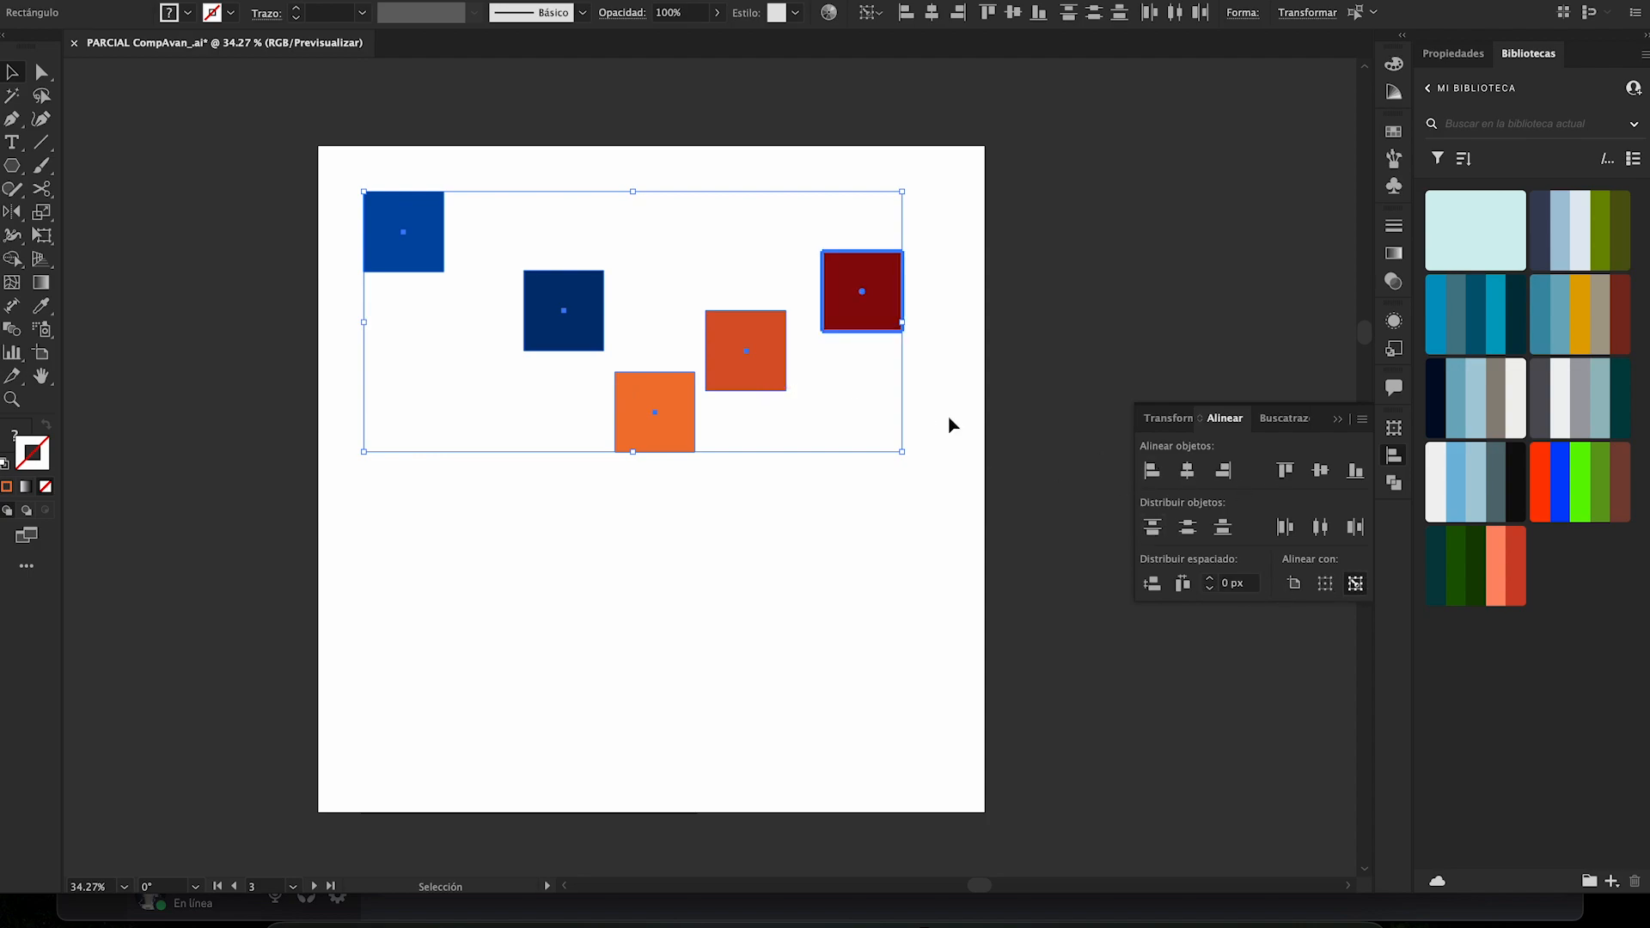
left_click(573, 336)
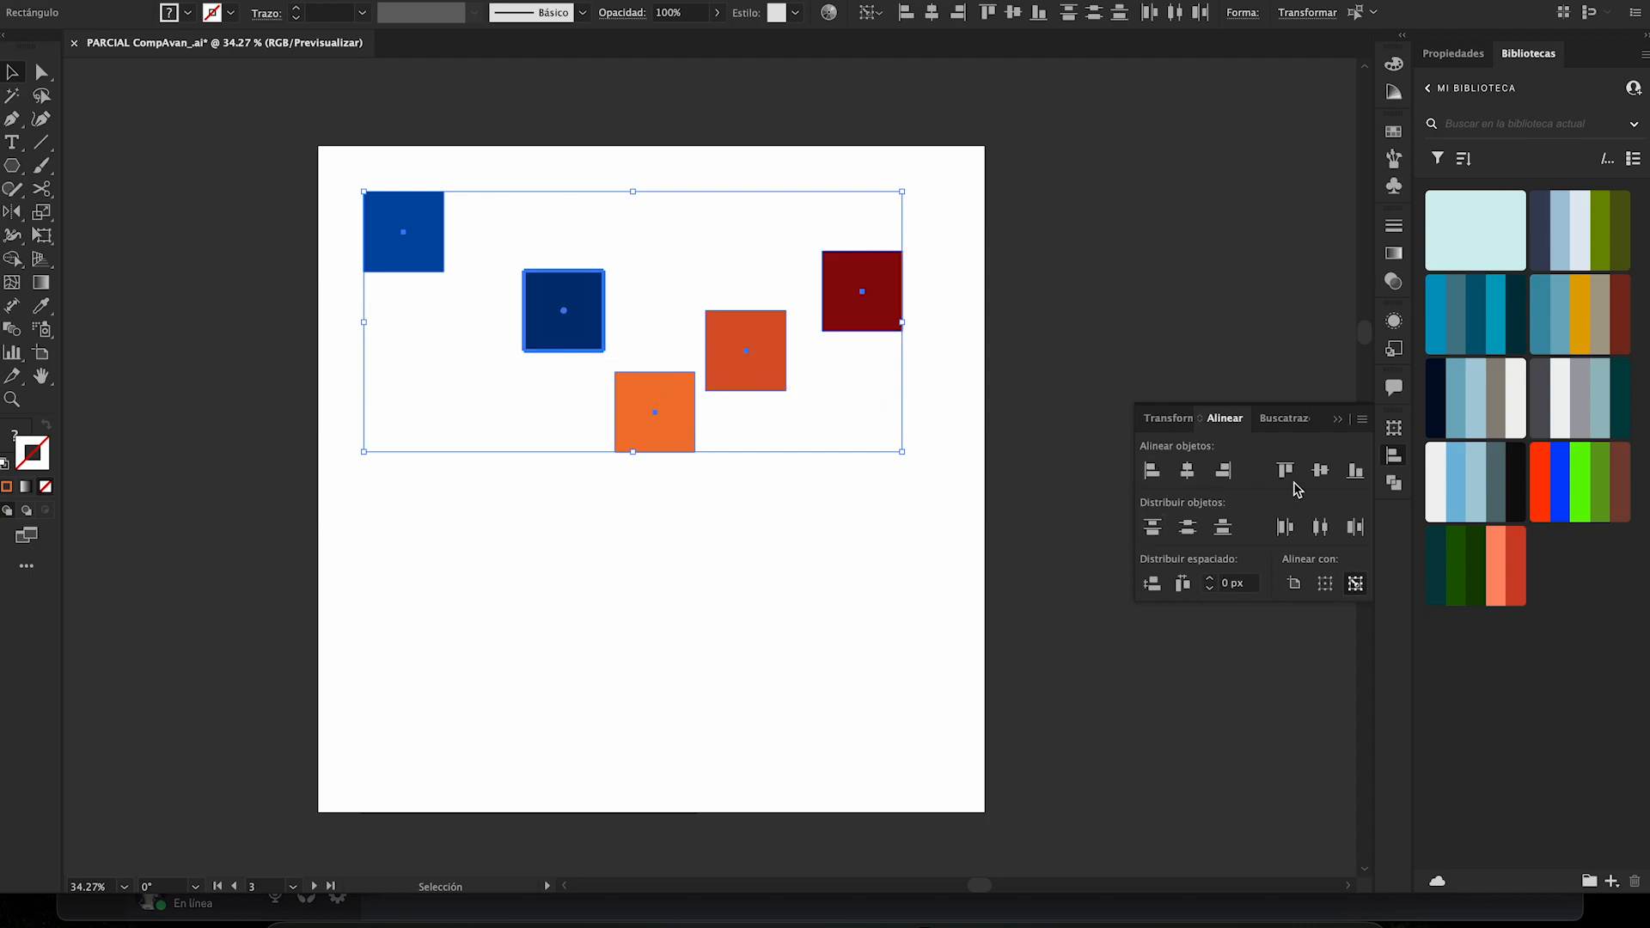
left_click(919, 675)
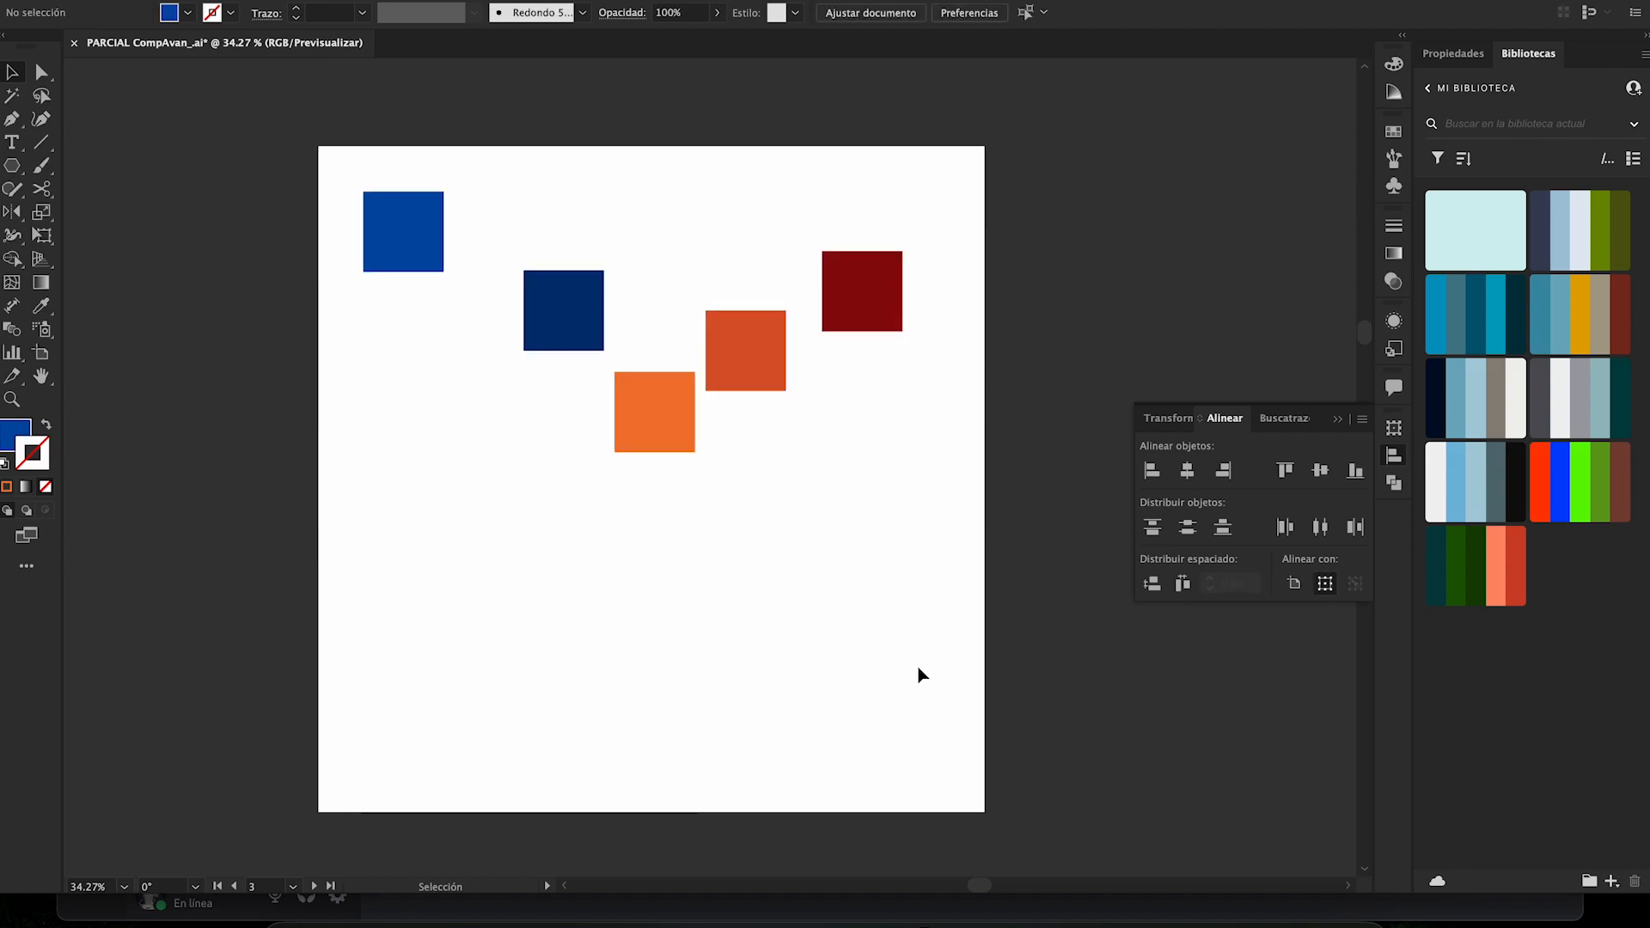
- Stretch the bright orange square into a rectangle about twice as wide and place it lower on the artboard
left_click(681, 435)
left_click_drag(696, 411, 722, 486)
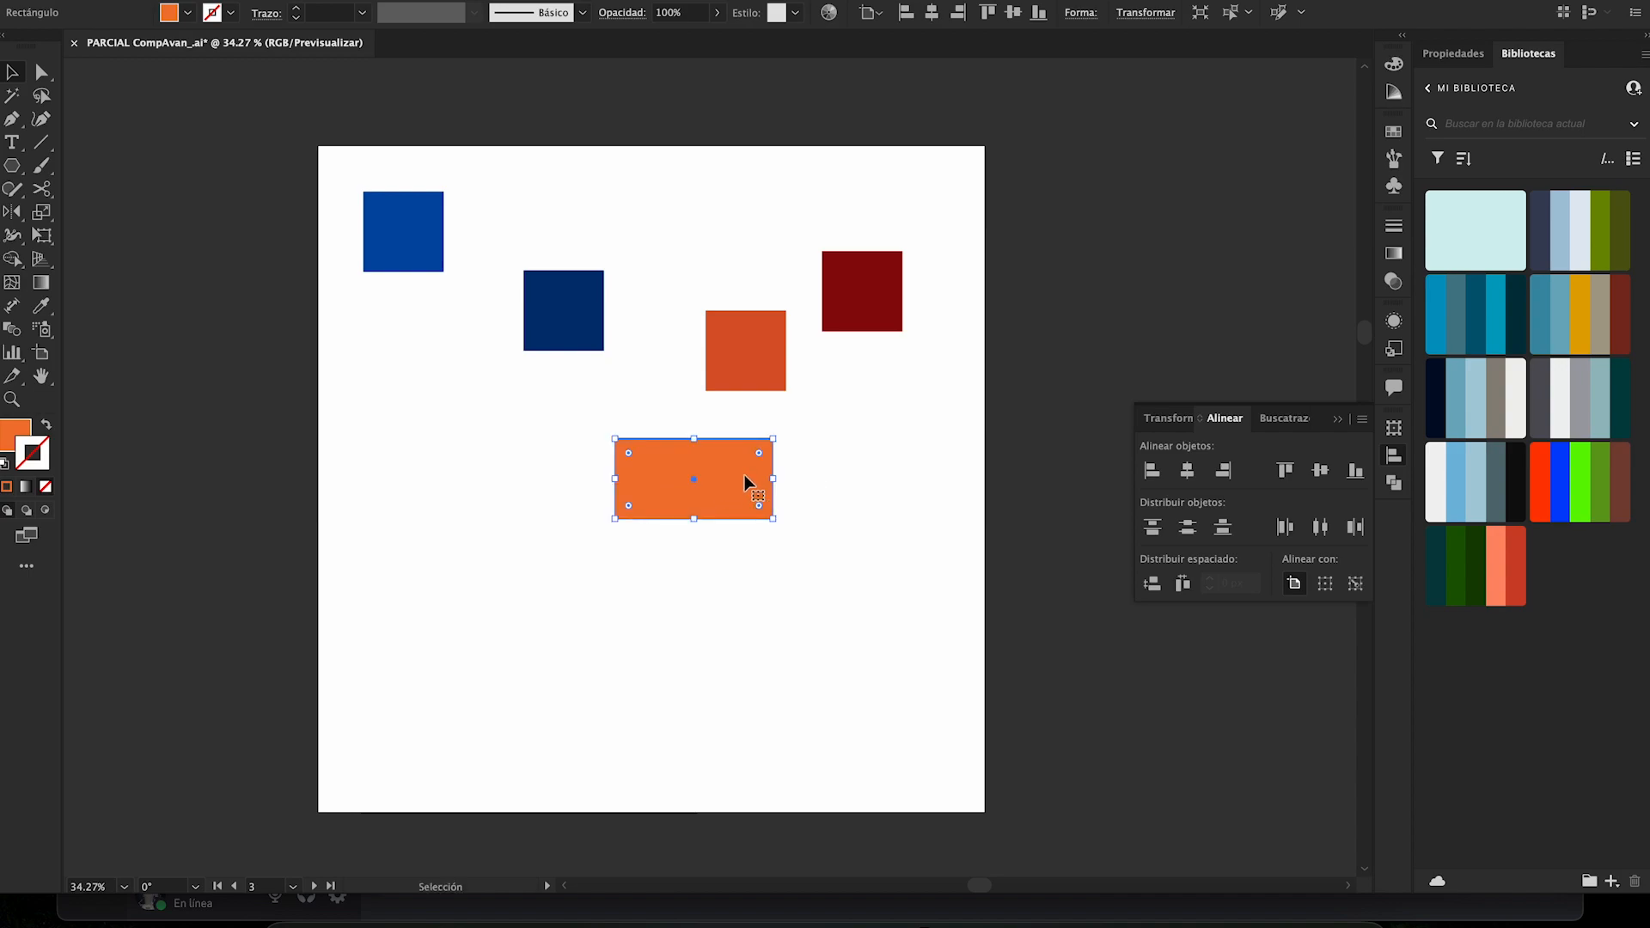
- Select all five shapes, align their right edges to the orange rectangle as key object, and undo the alignment
left_click_drag(891, 571, 365, 140)
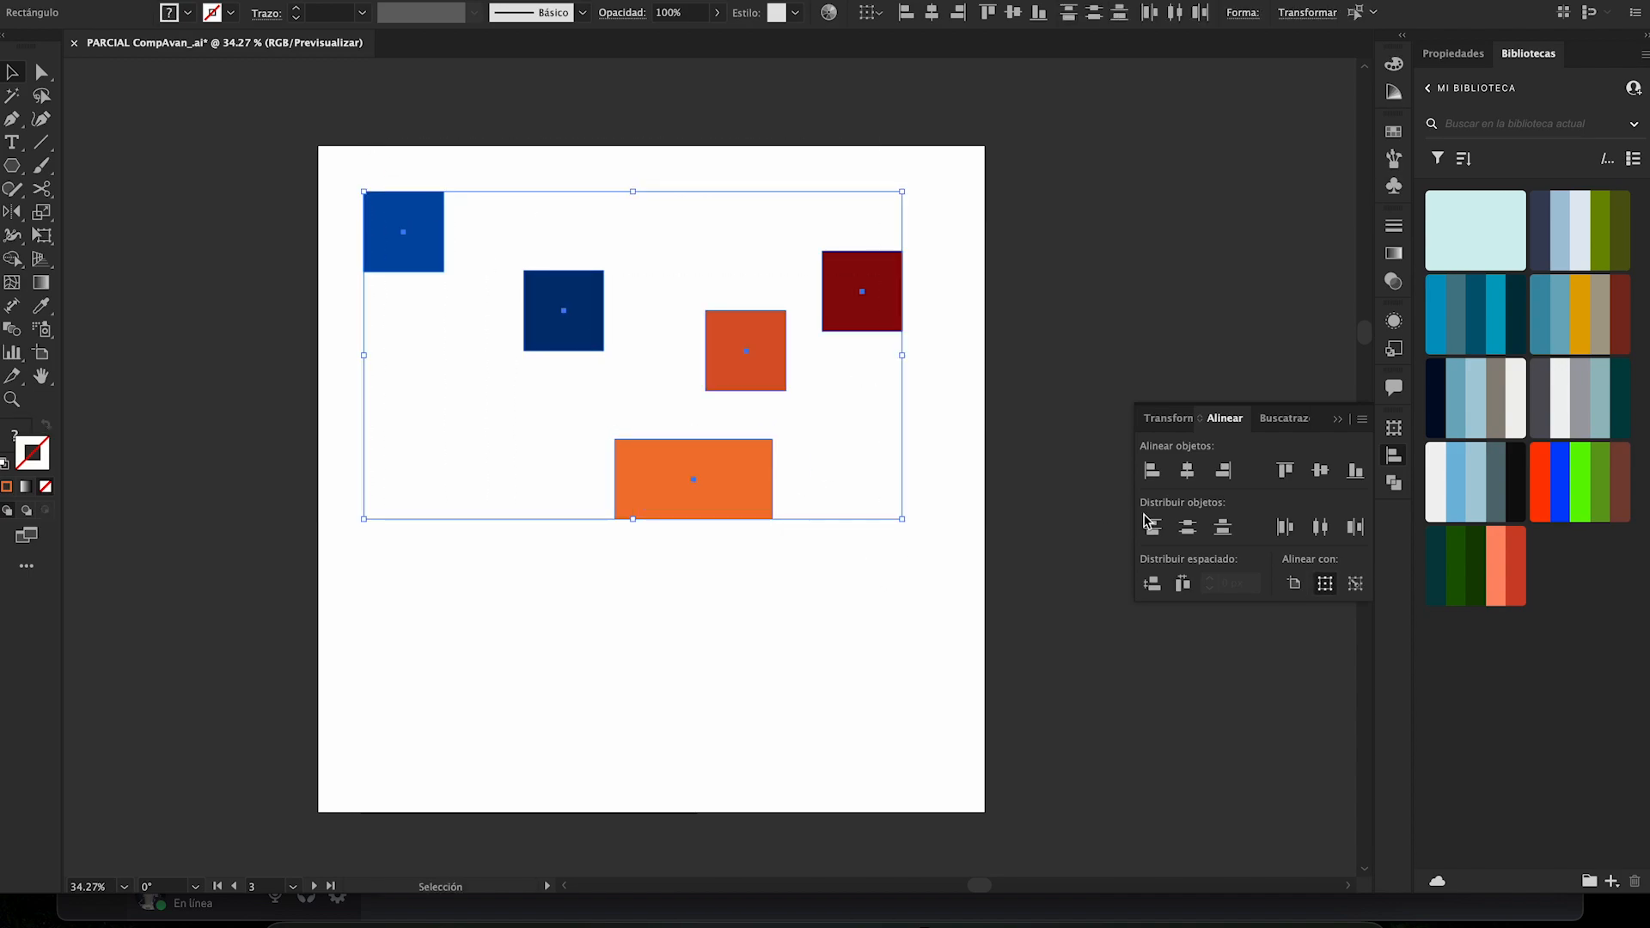
left_click(1355, 584)
left_click(581, 340)
left_click(710, 472)
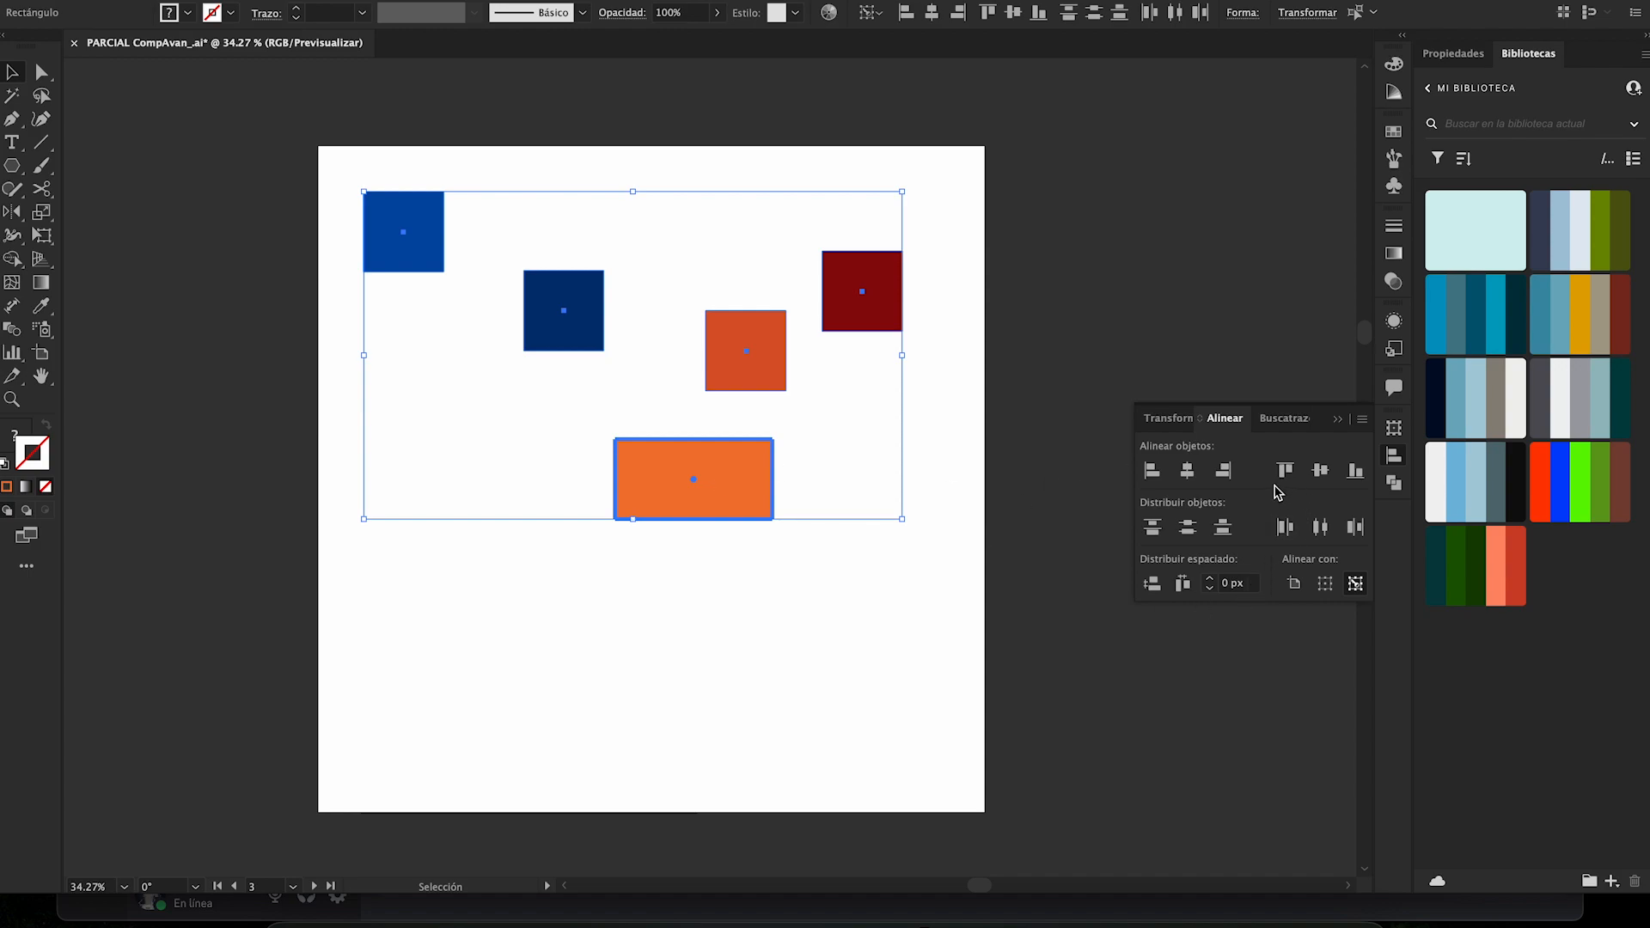
left_click(1224, 472)
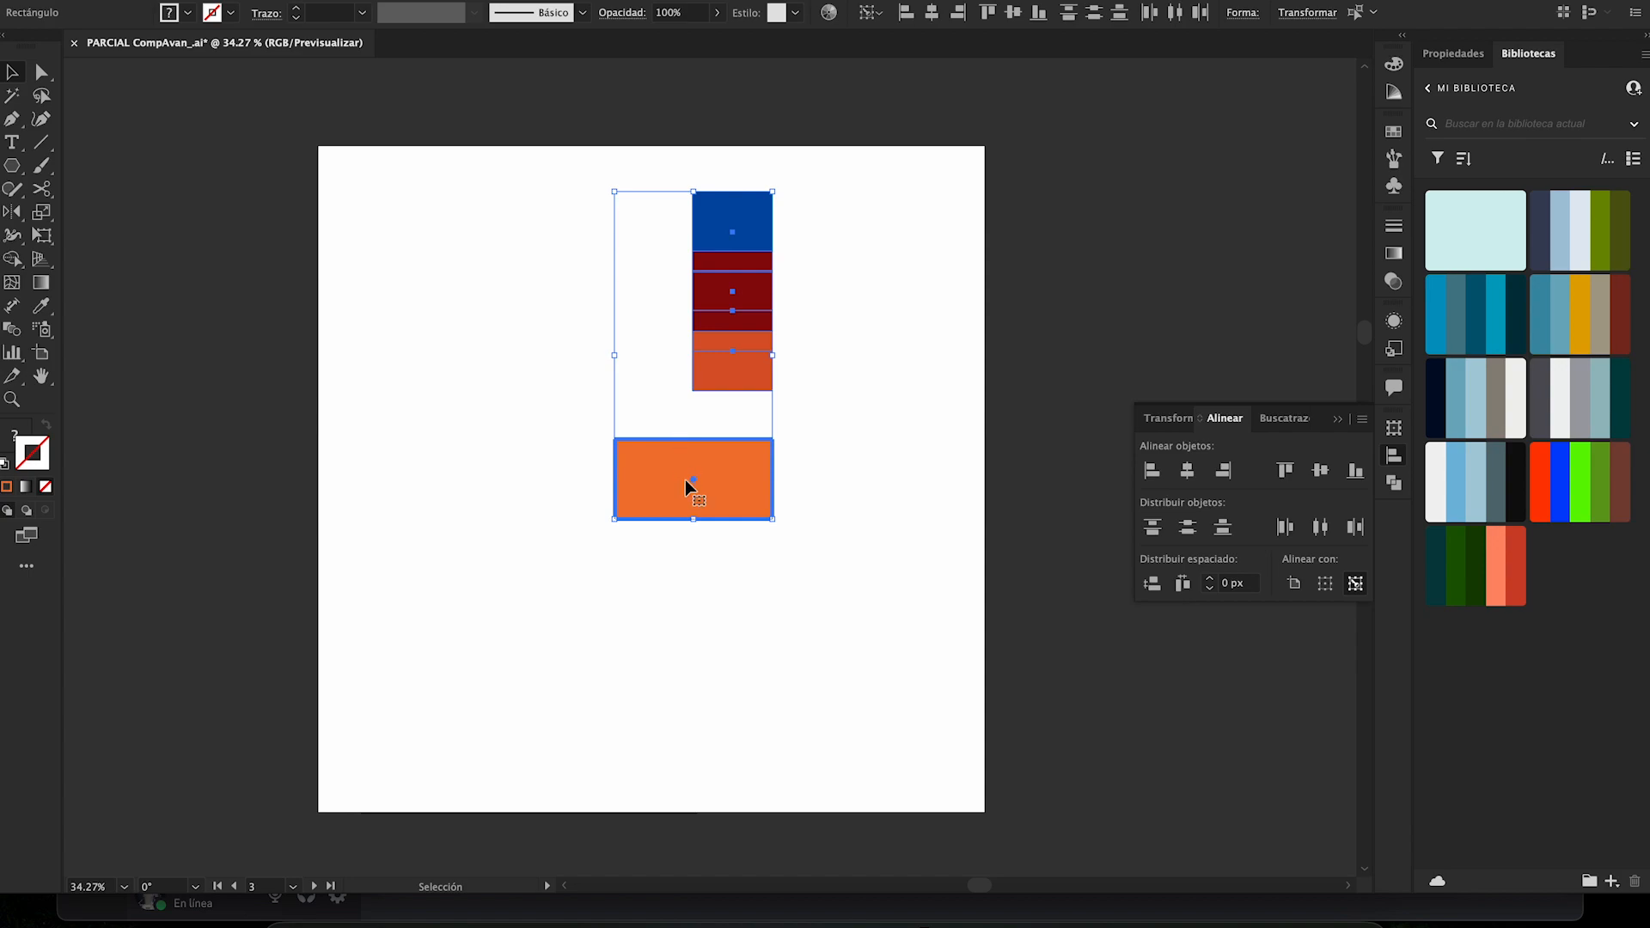
key("ctrl+z")
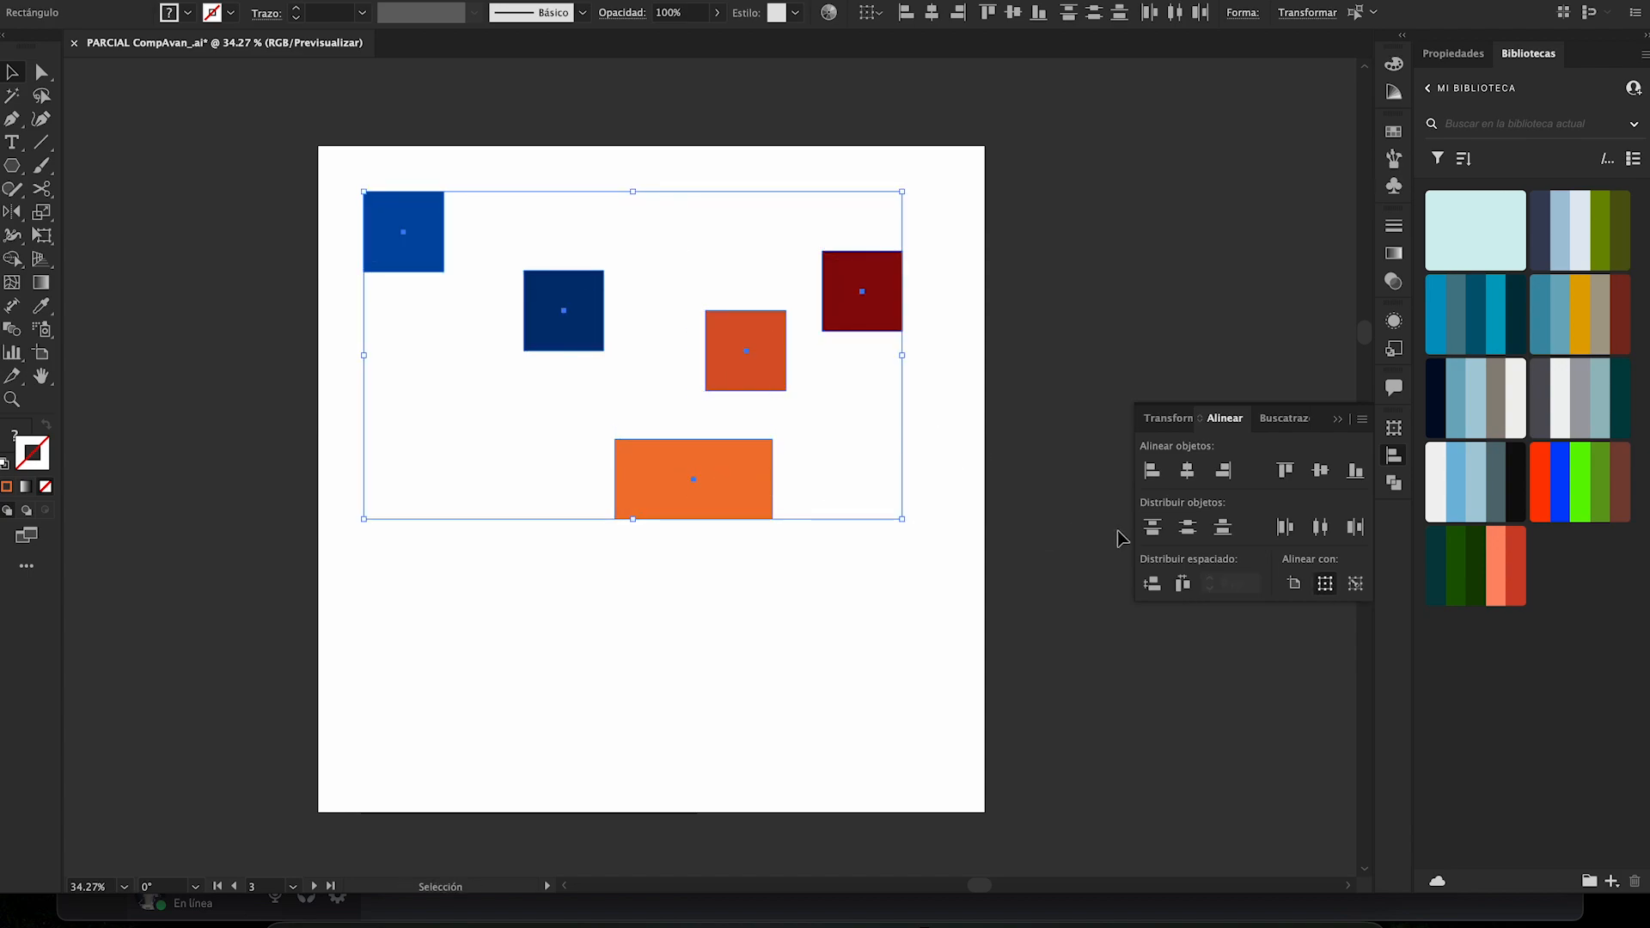
- Make the orange rectangle the key object again, align the shapes' left edges to it, and undo the alignment
left_click(1355, 584)
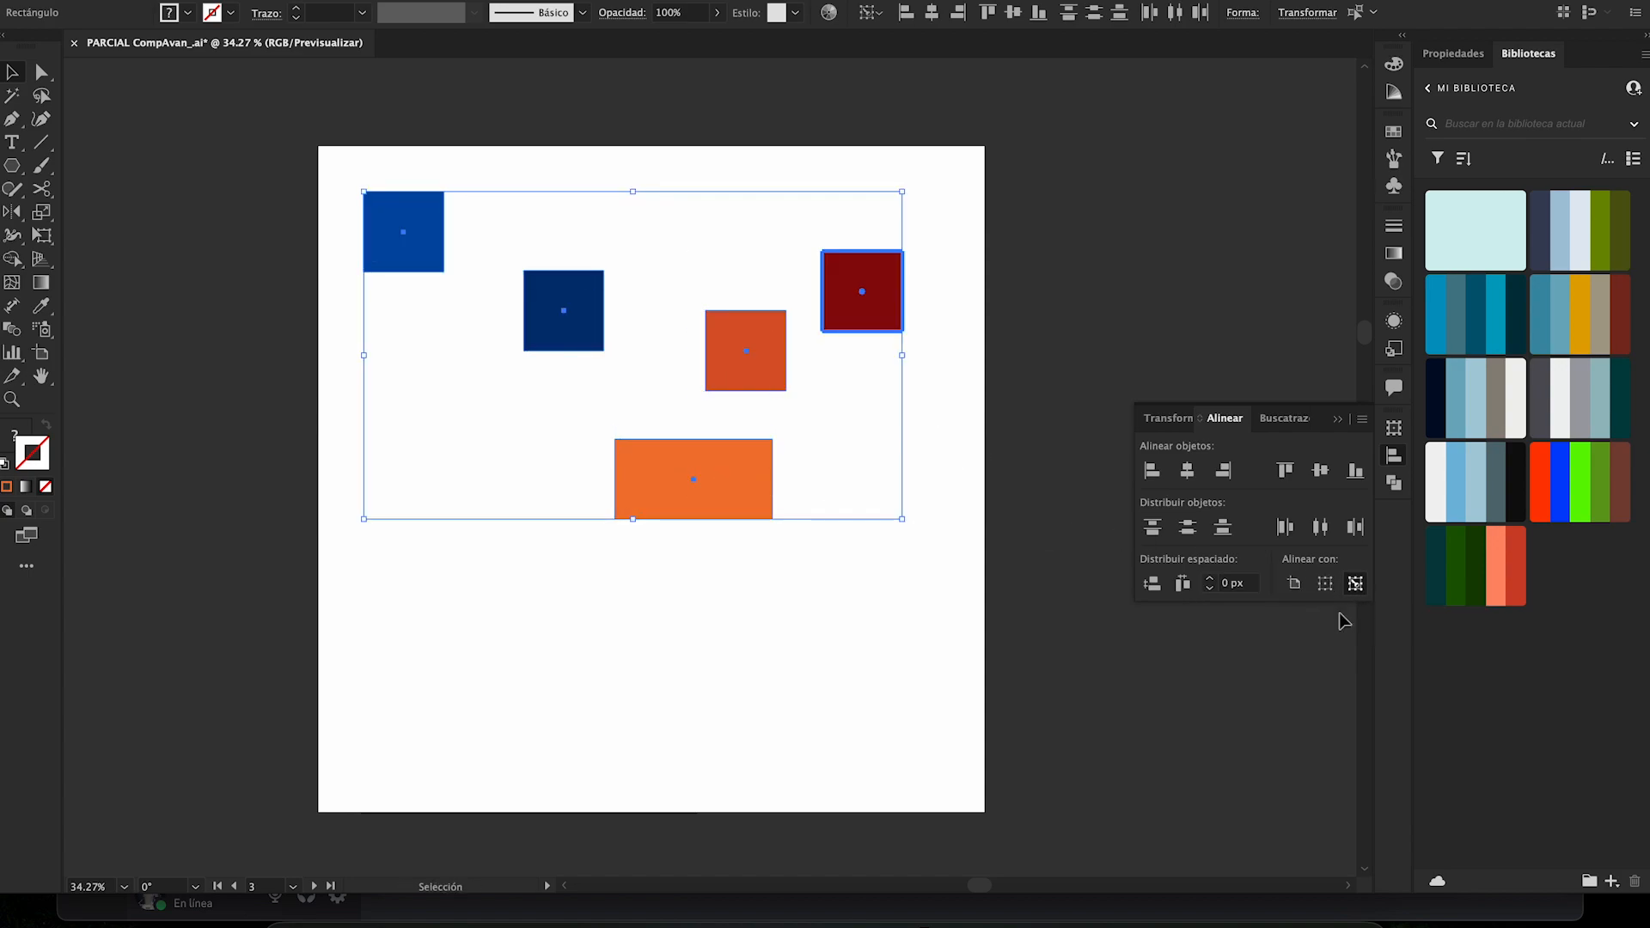
left_click(680, 483)
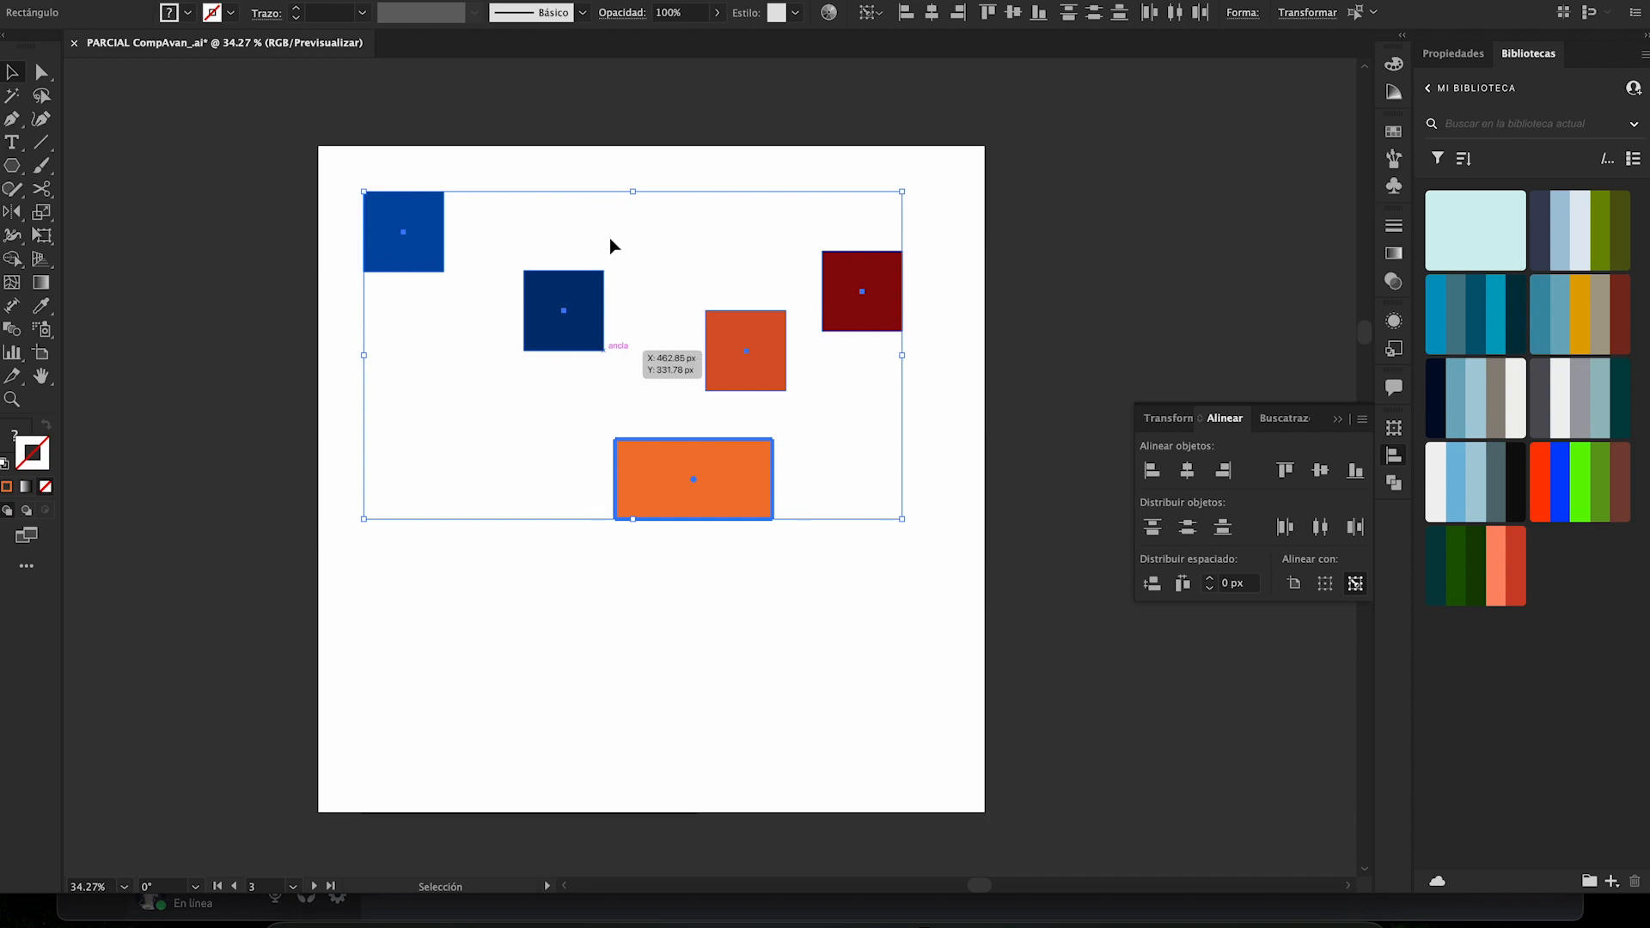
left_click(1148, 472)
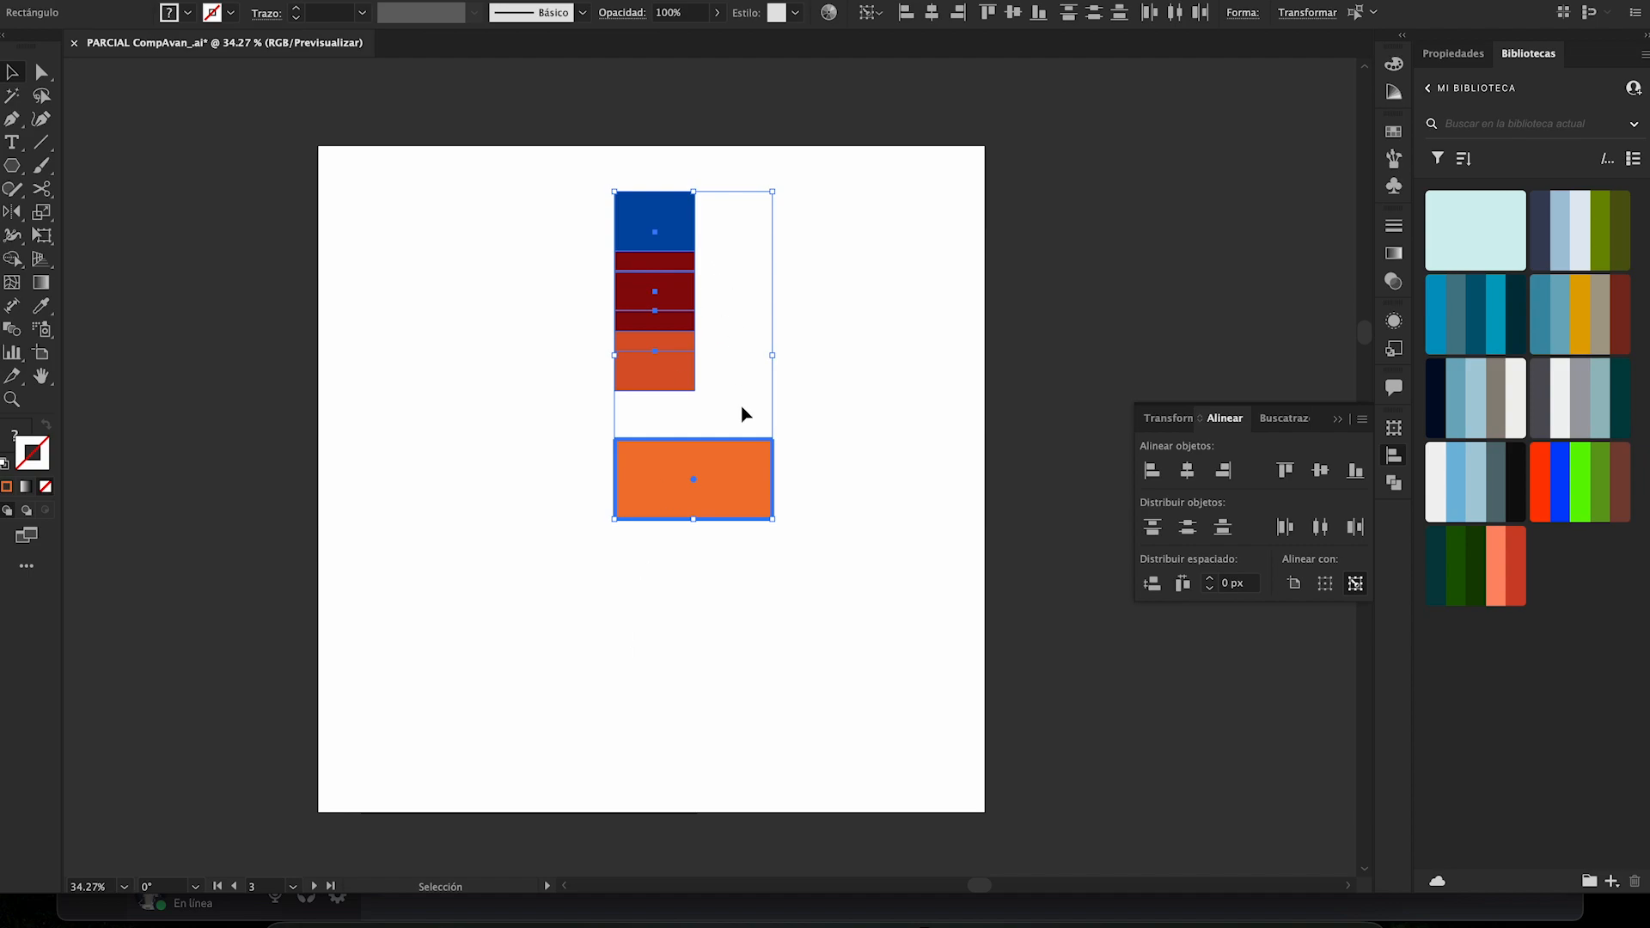
key("ctrl+z")
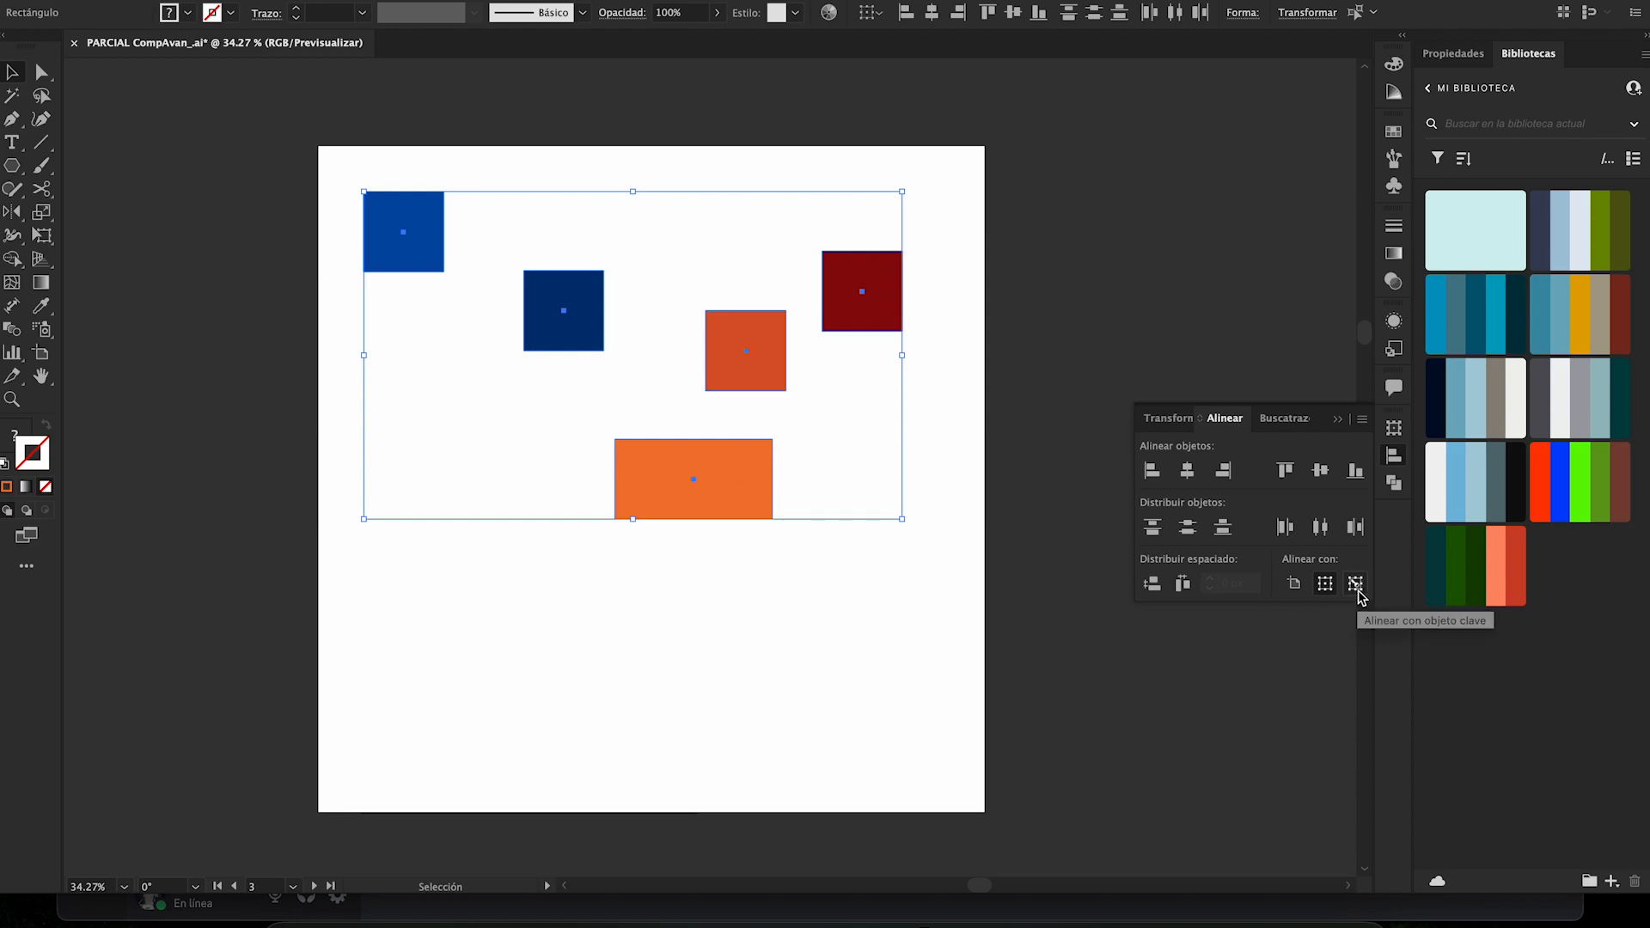
- Reselect all five shapes and try each one as the key object, ending with the bright blue square
left_click_drag(922, 574, 415, 163)
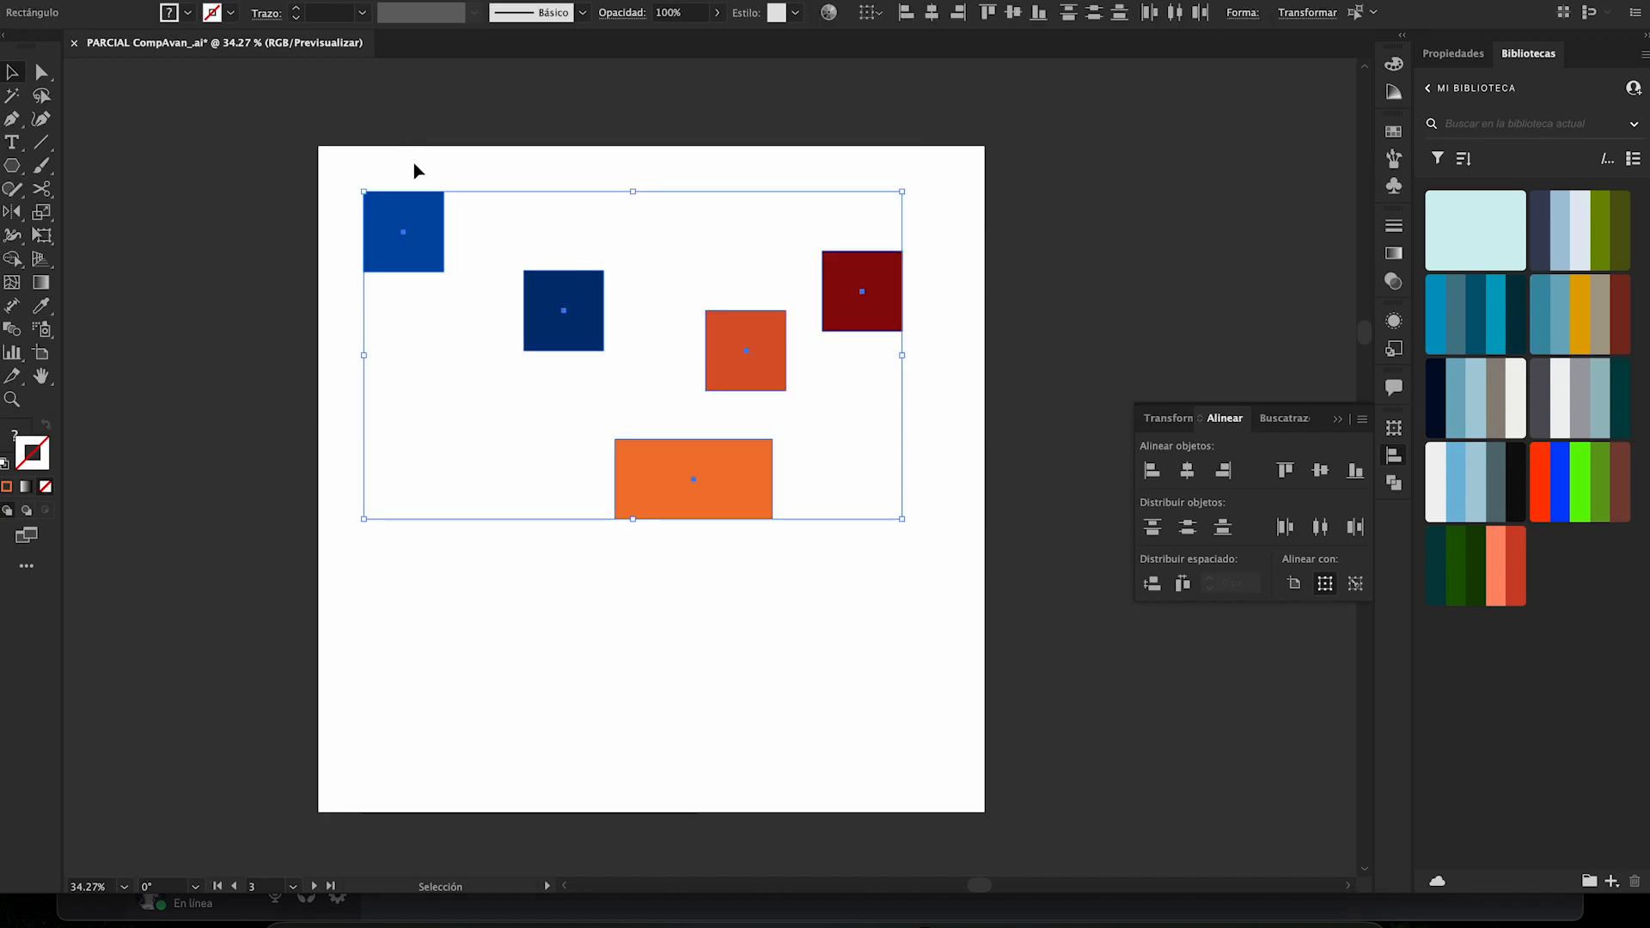
left_click(555, 299)
left_click(407, 258)
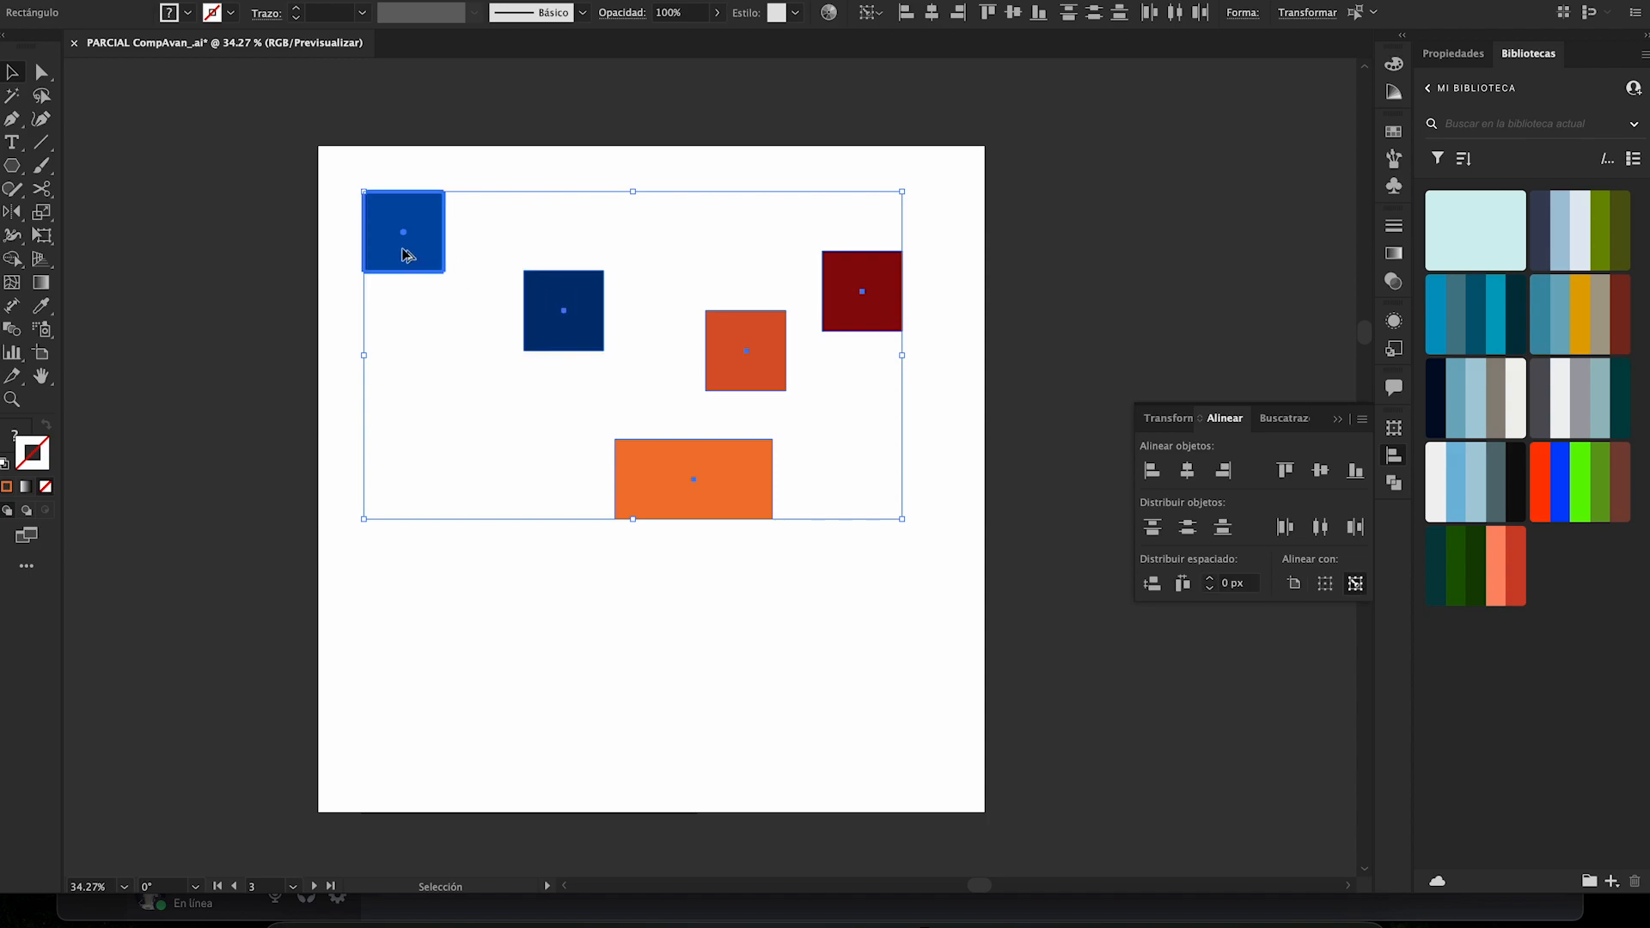
left_click(771, 373)
left_click(698, 492)
left_click(848, 321)
left_click(740, 369)
left_click(567, 299)
left_click(427, 242)
- Align the shapes to the left and bottom edges of the bright blue key square, and undo both alignments
left_click(1152, 470)
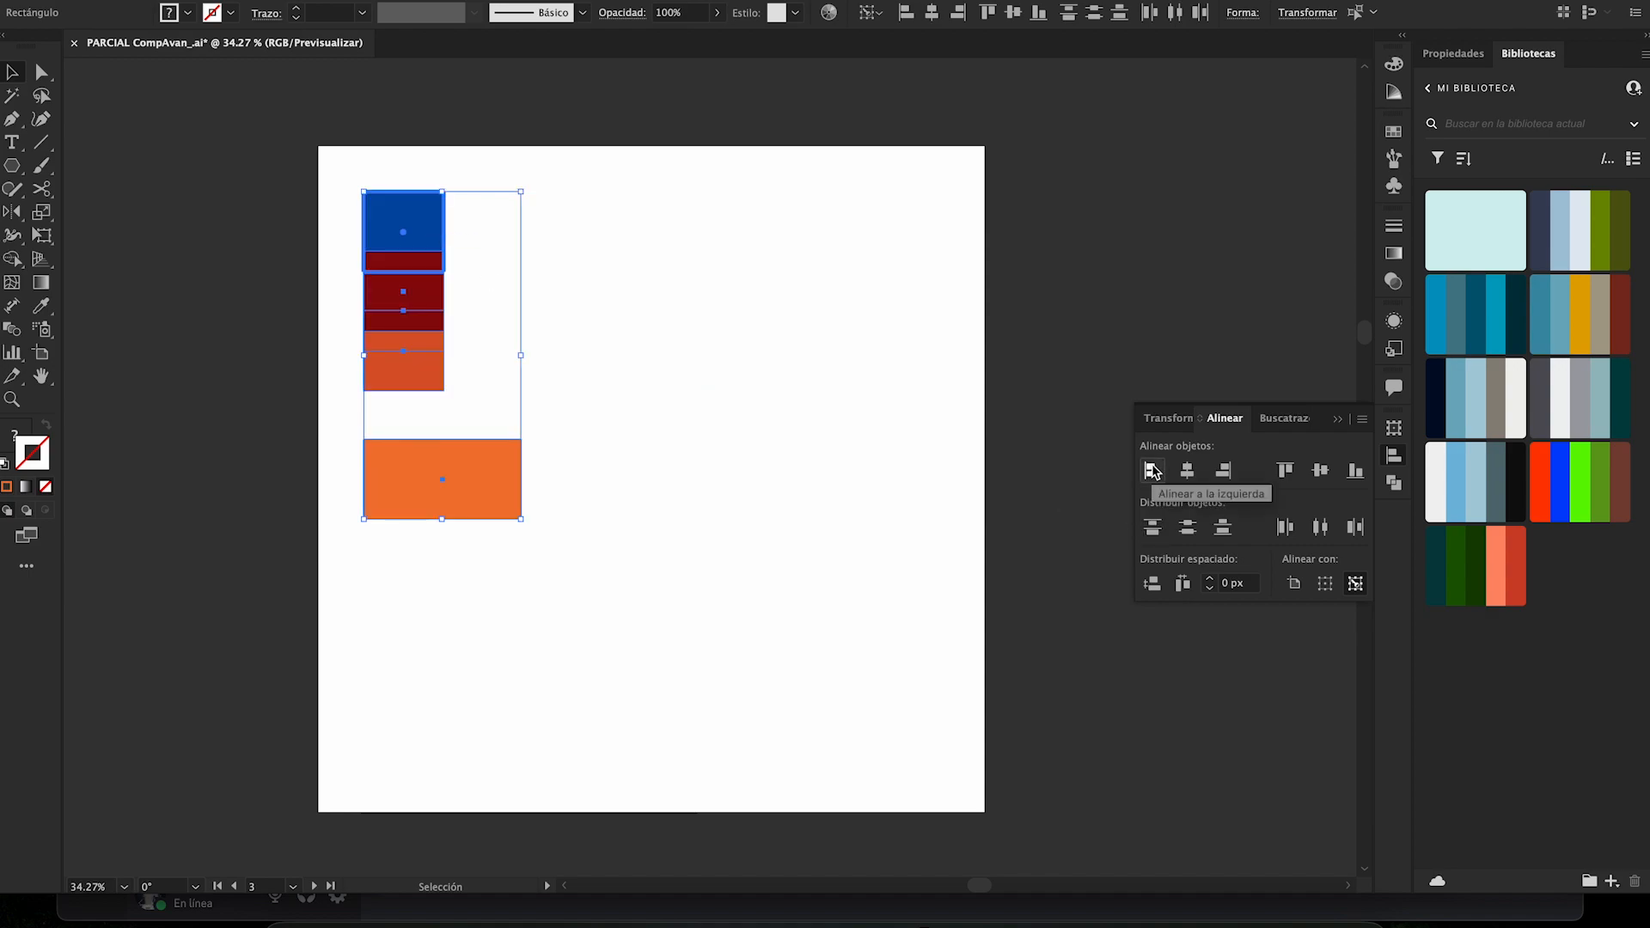
left_click(1355, 470)
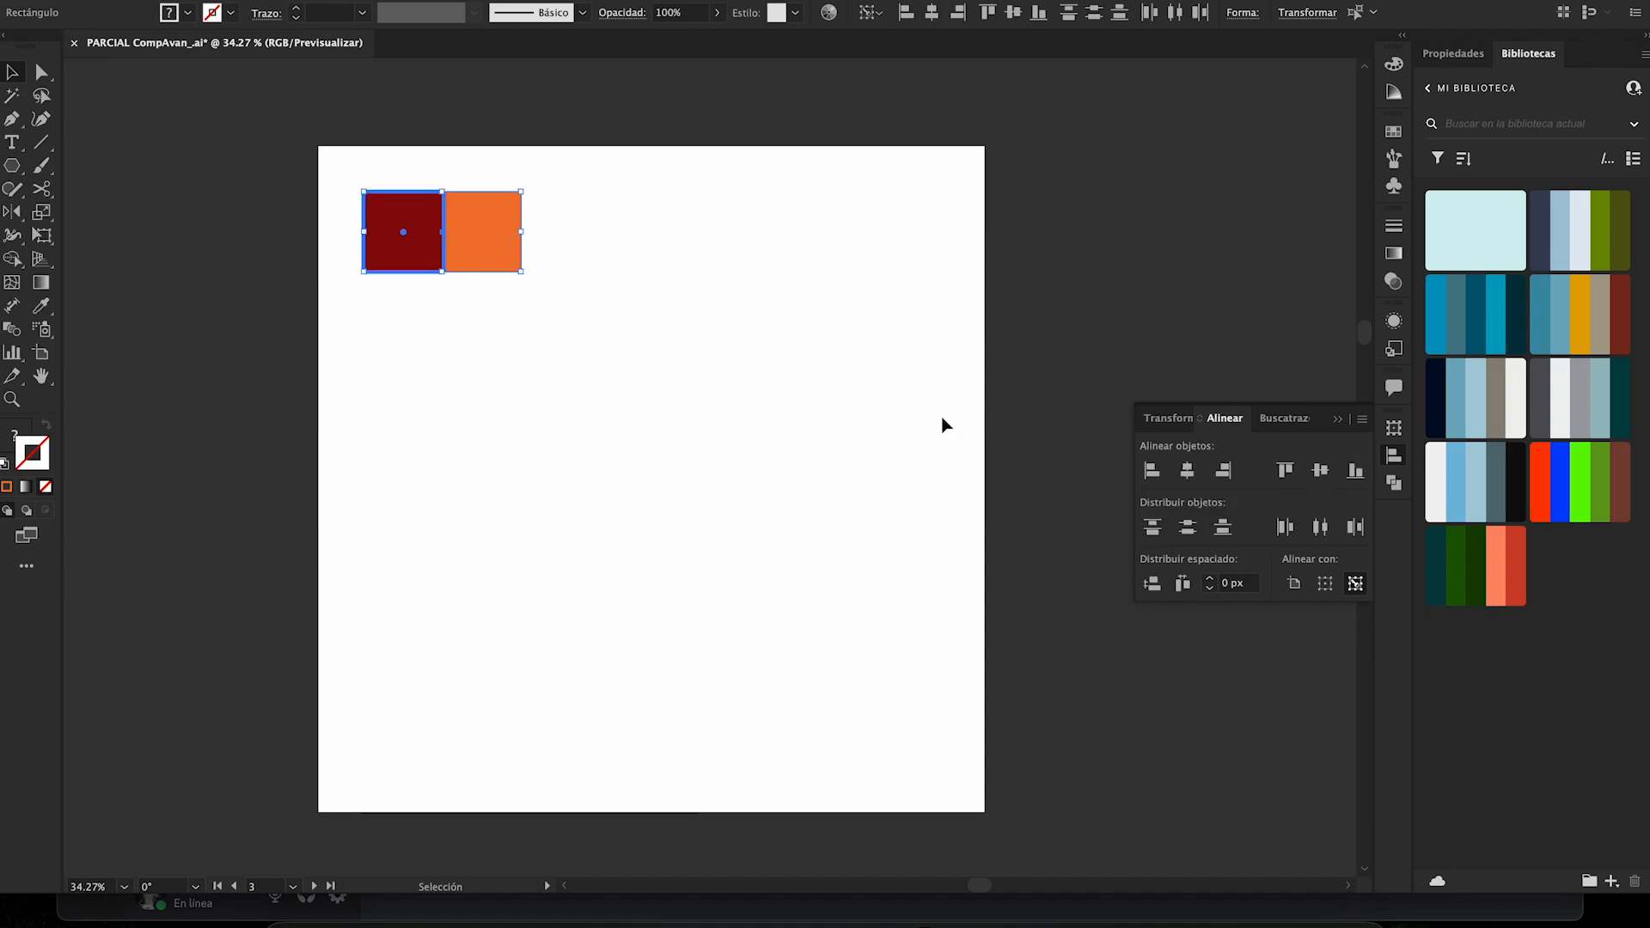
key("ctrl+z")
key("ctrl+z")
key("ctrl+z")
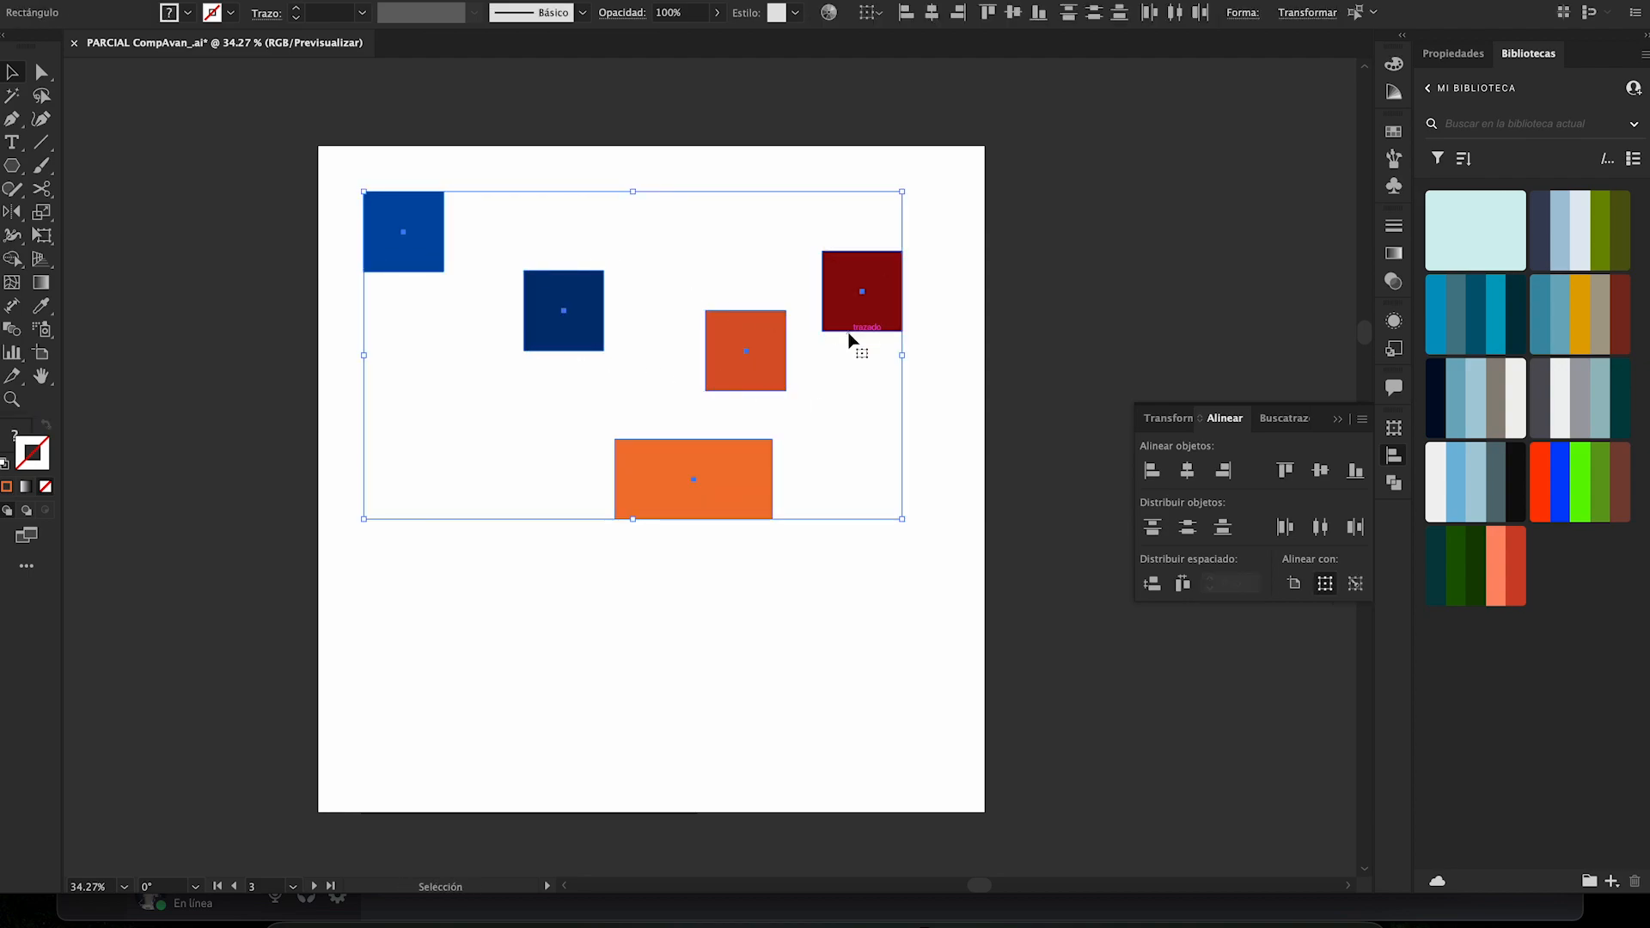
- Align the shapes to the vertical and horizontal centers of the dark blue key square, undo both, and deselect
left_click(567, 328)
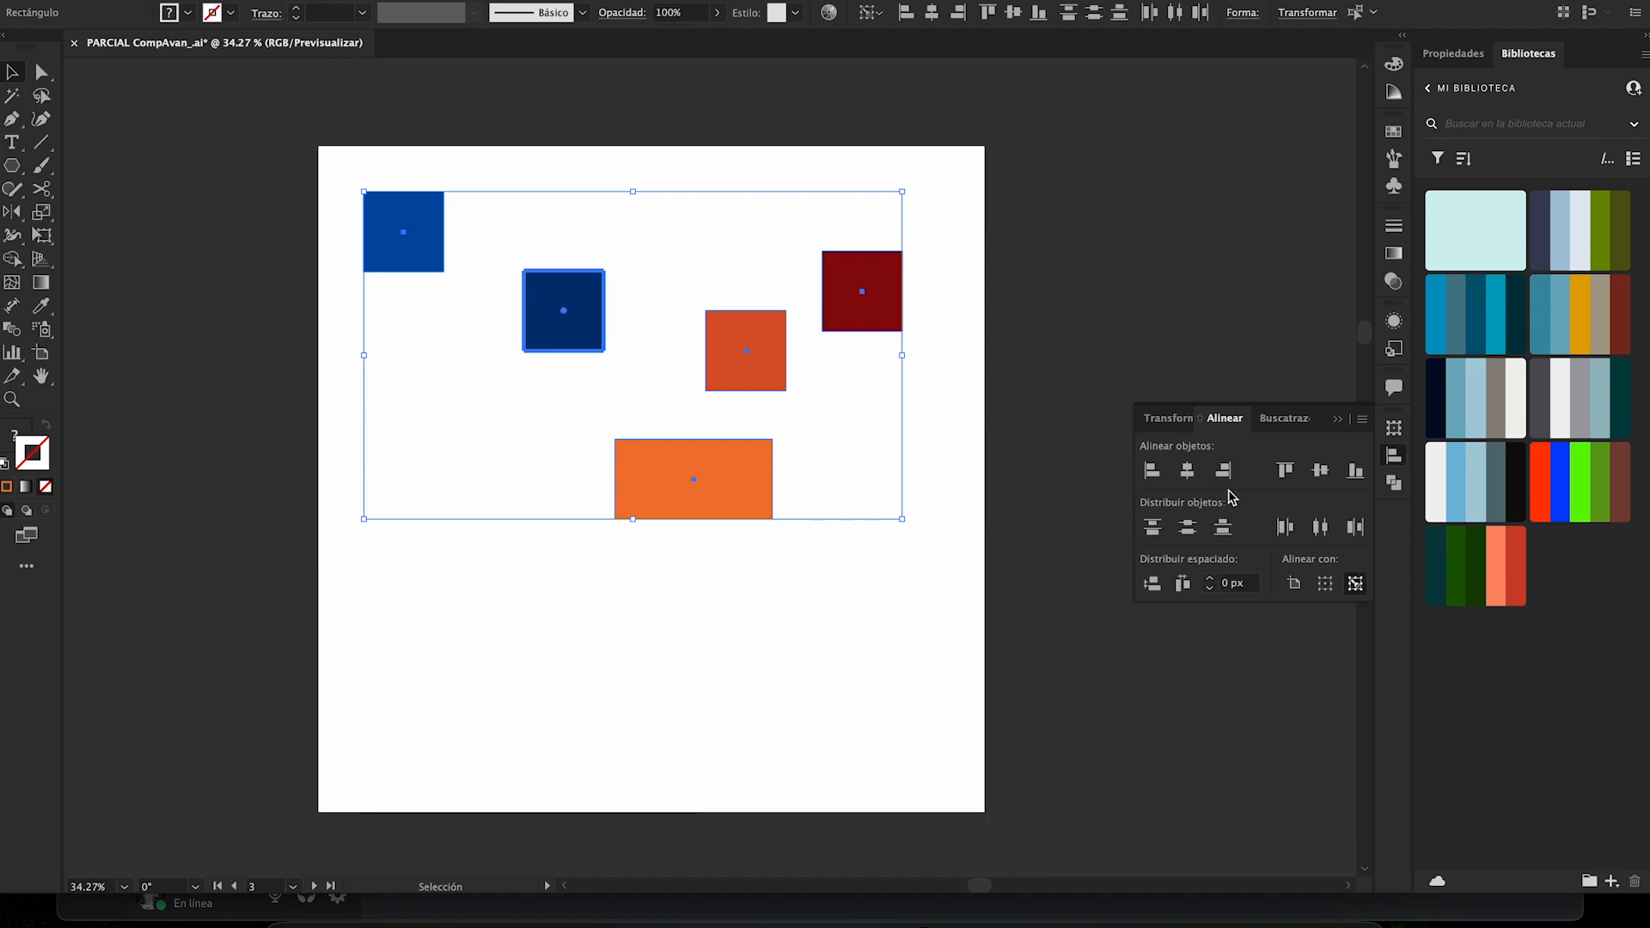
left_click(1320, 470)
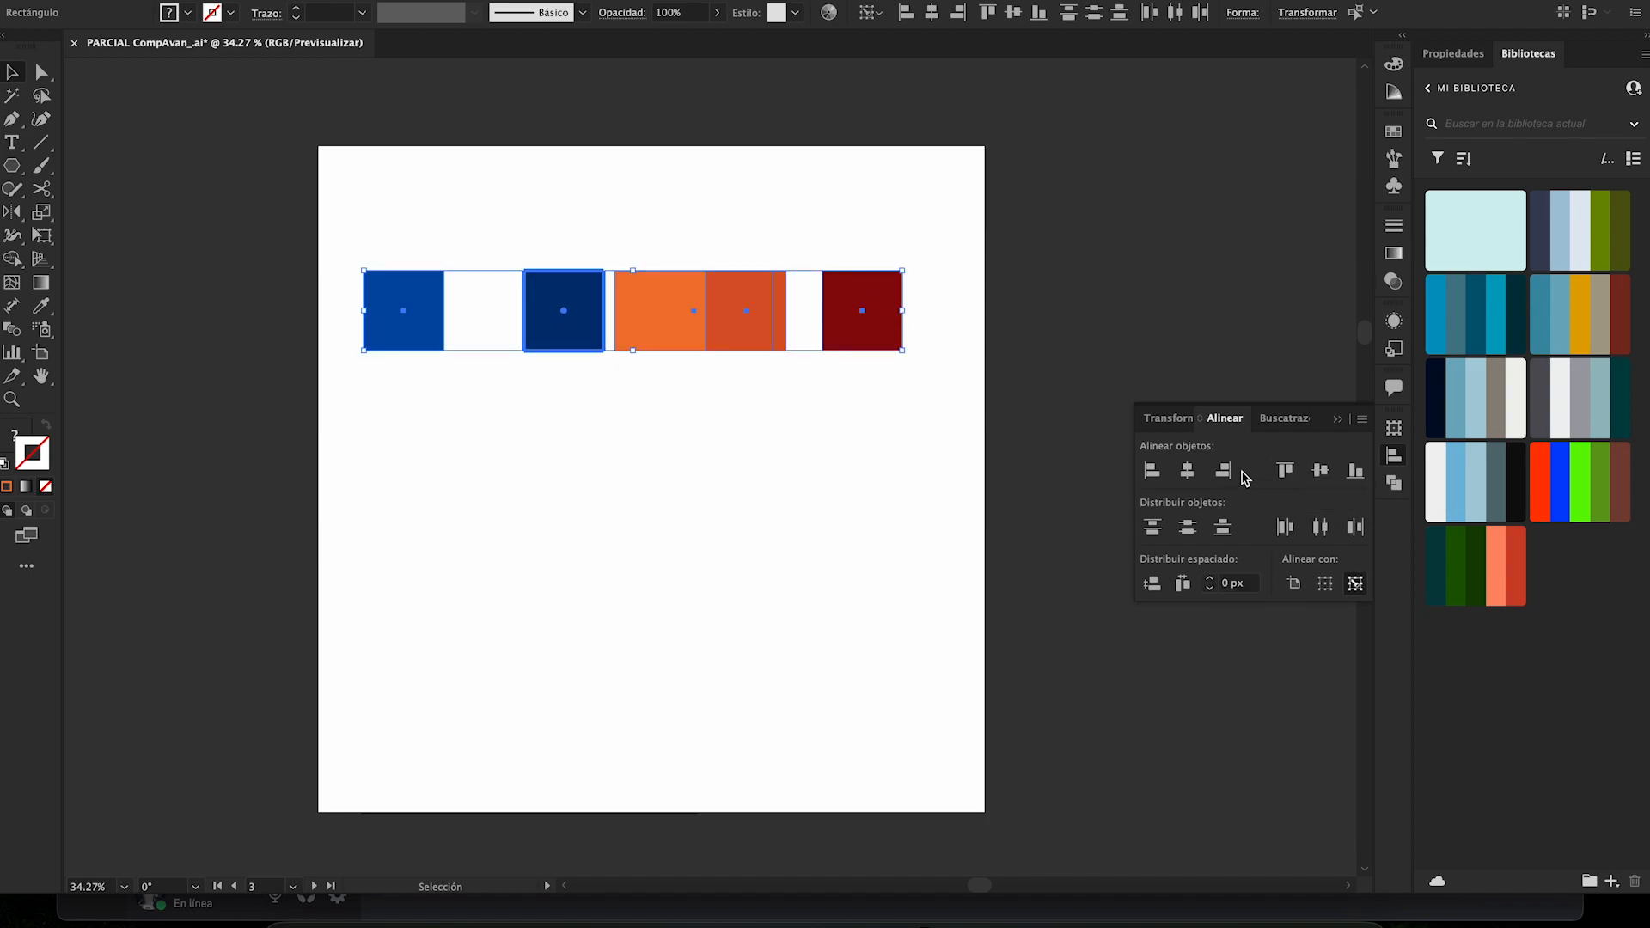
left_click(1187, 470)
left_click(900, 465)
key("ctrl+z")
key("ctrl+z")
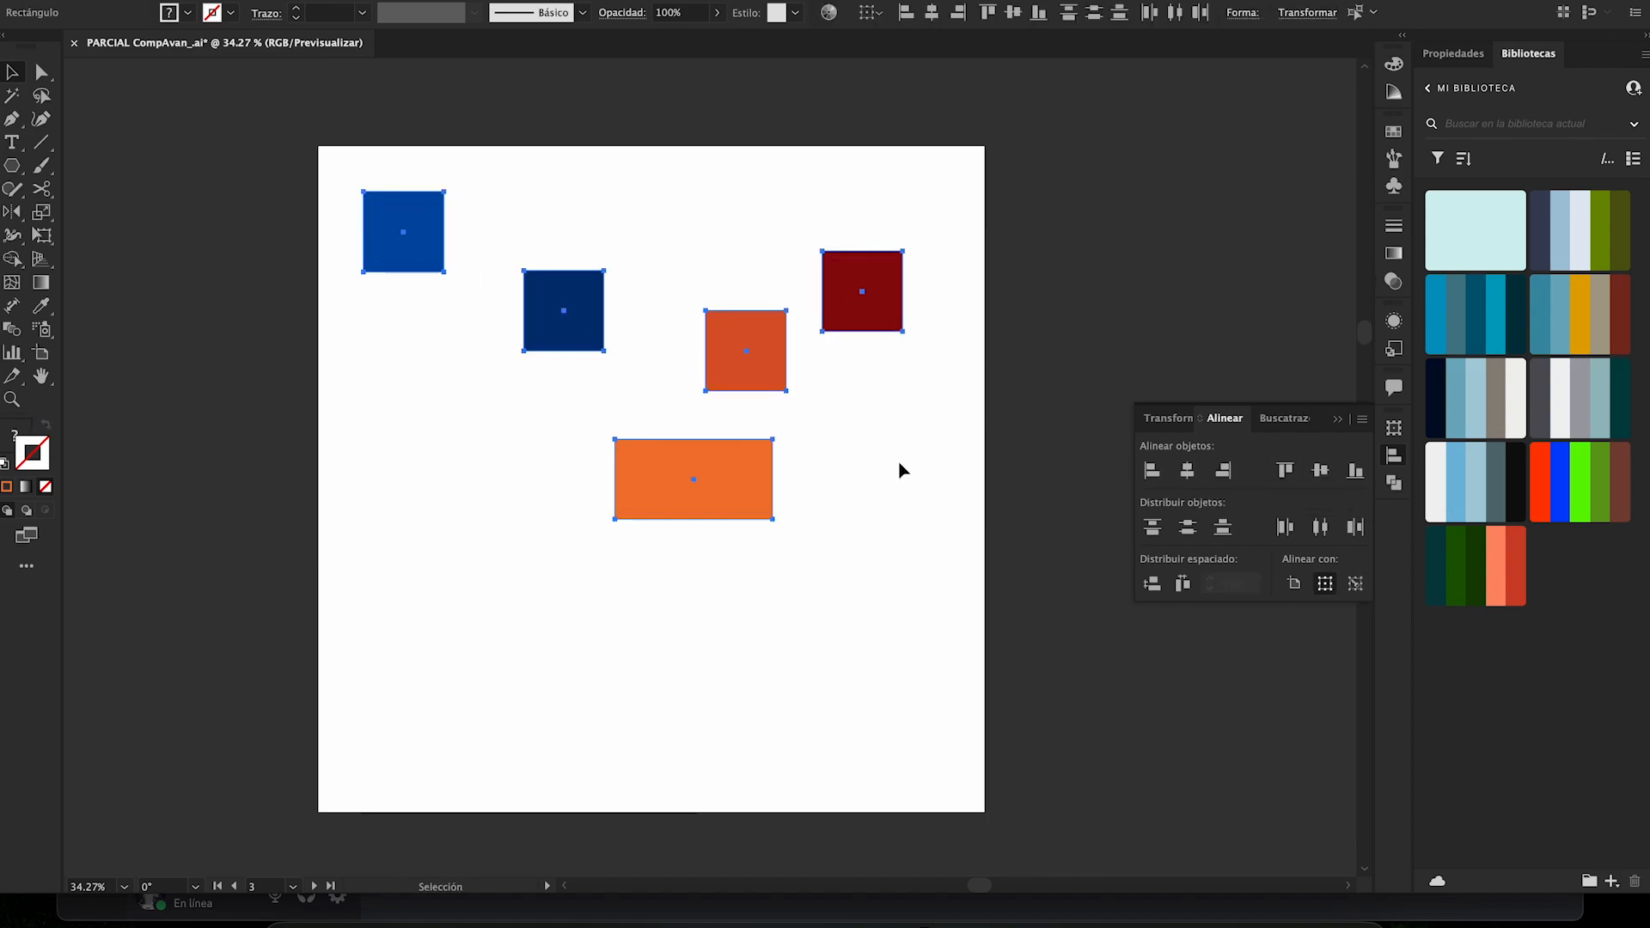
left_click(900, 470)
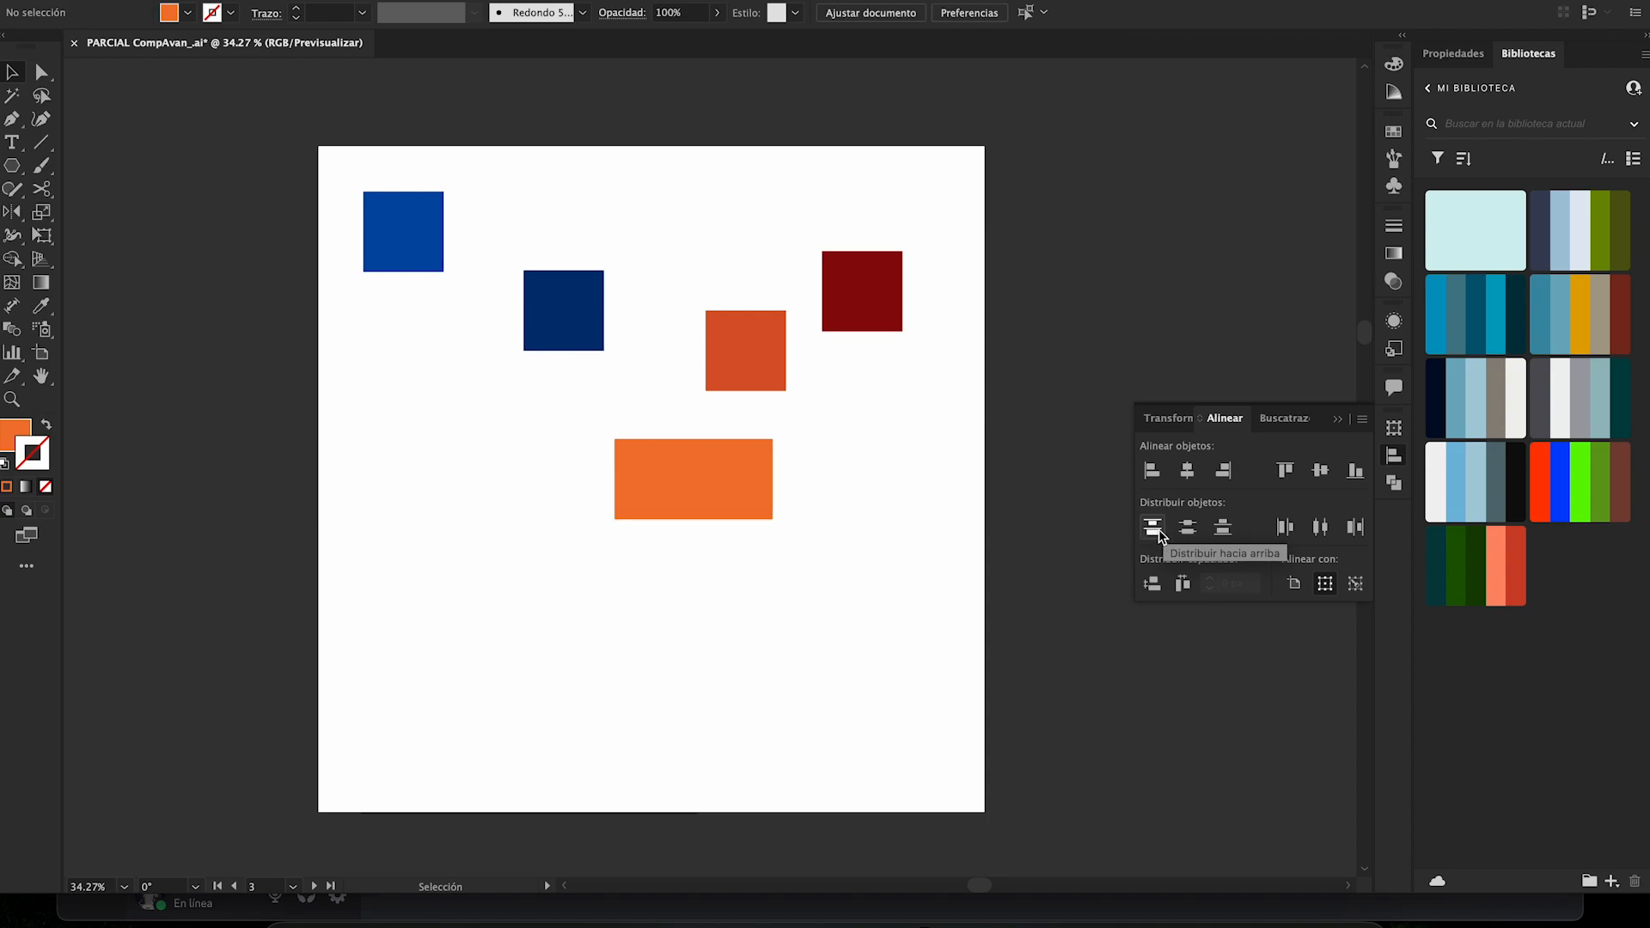
- Select all five shapes and distribute them vertically by their top edges and by their vertical centers
left_click_drag(341, 165, 885, 563)
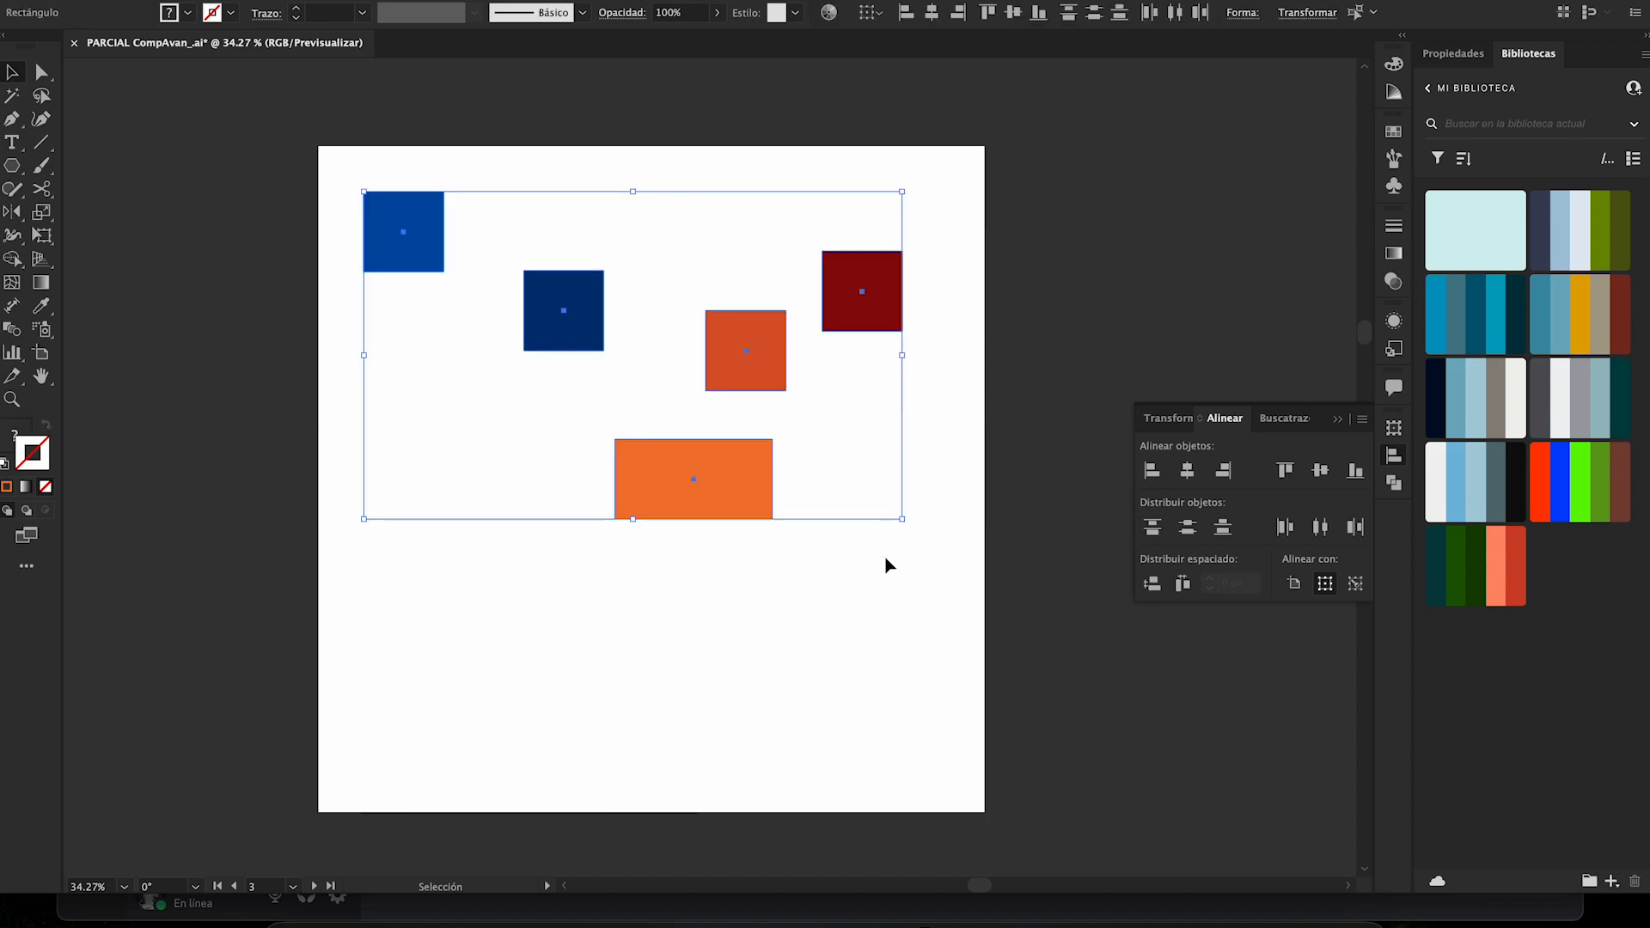
left_click(1153, 531)
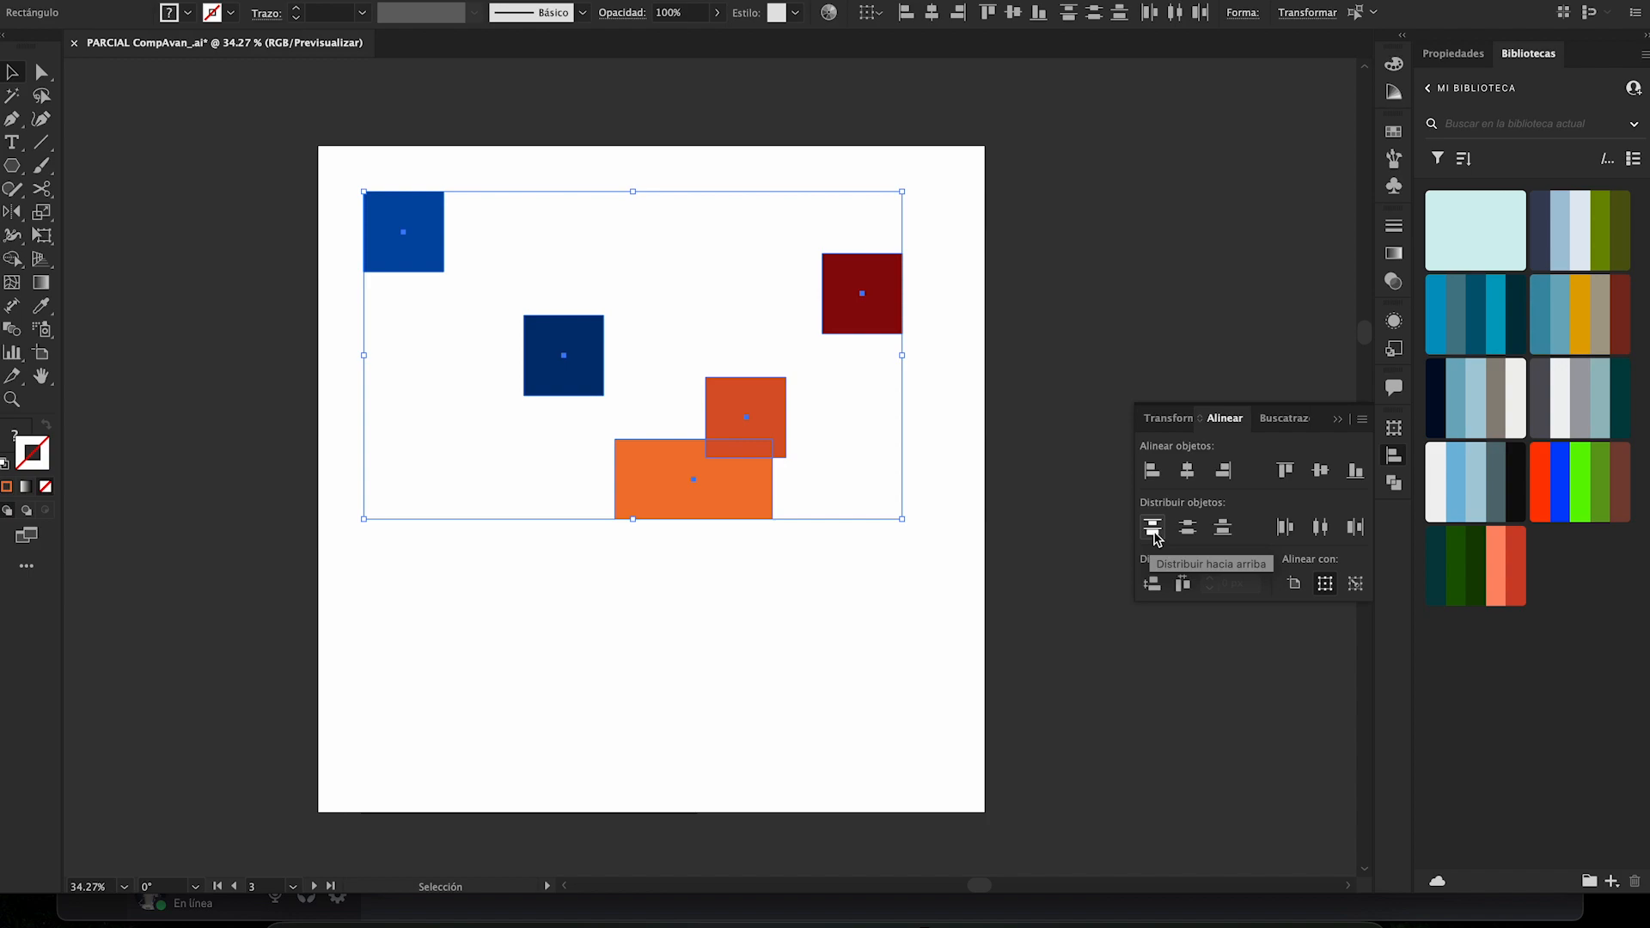
left_click(1193, 530)
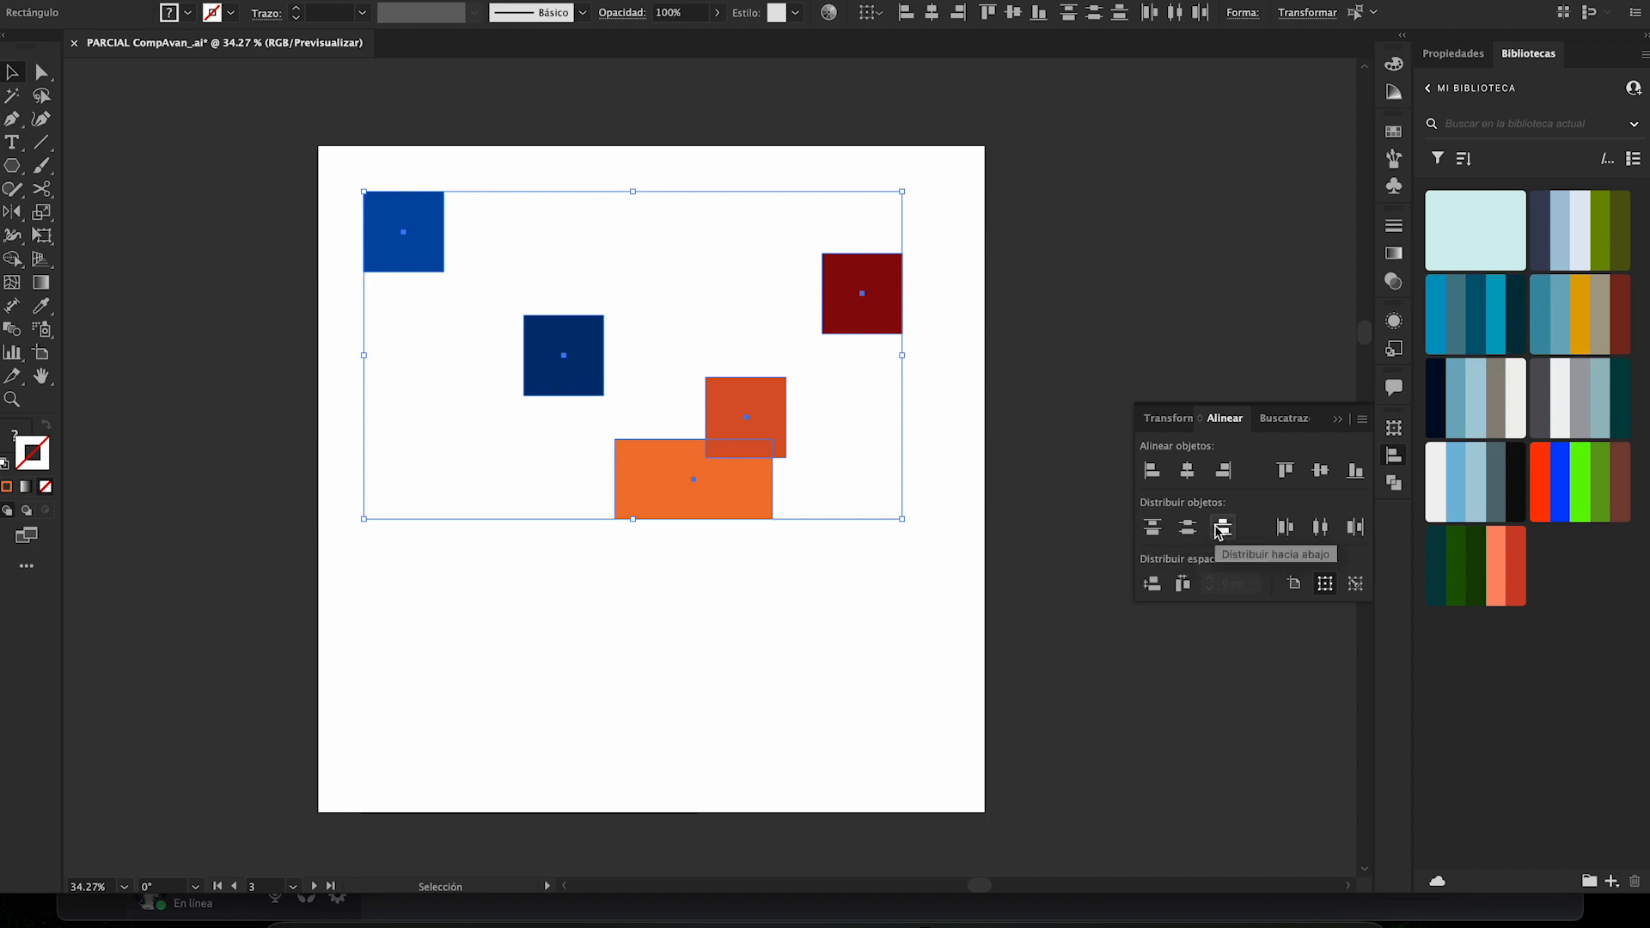
- Distribute the five shapes vertically by their bottom edges and by their vertical centers, and deselect them
left_click(1220, 530)
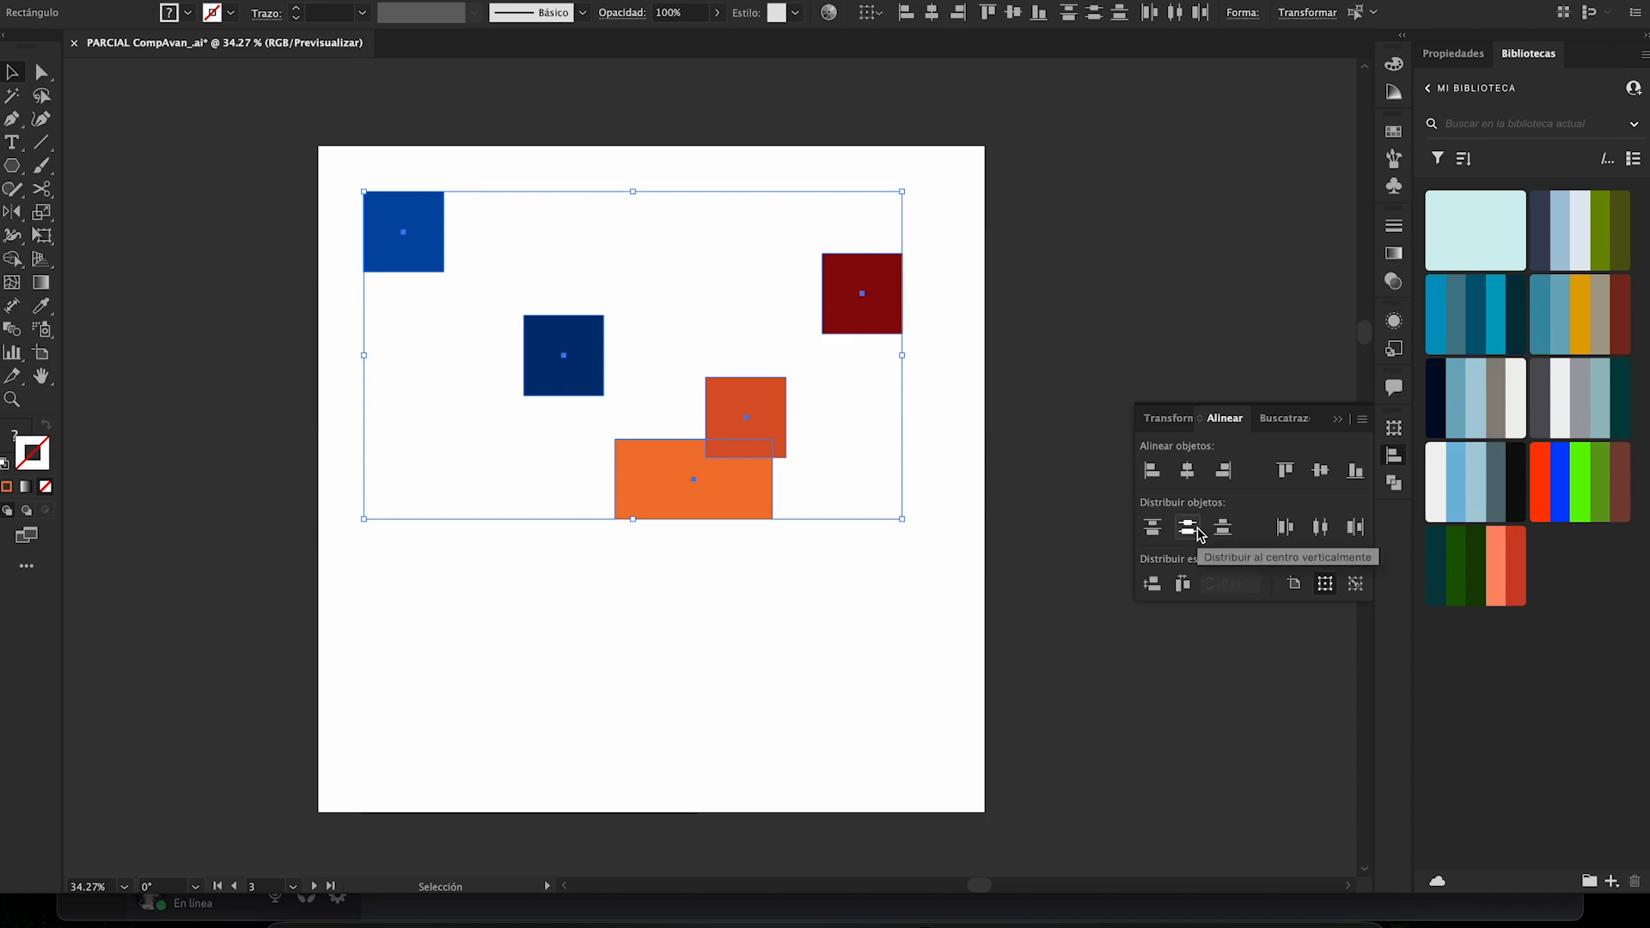
left_click(1201, 533)
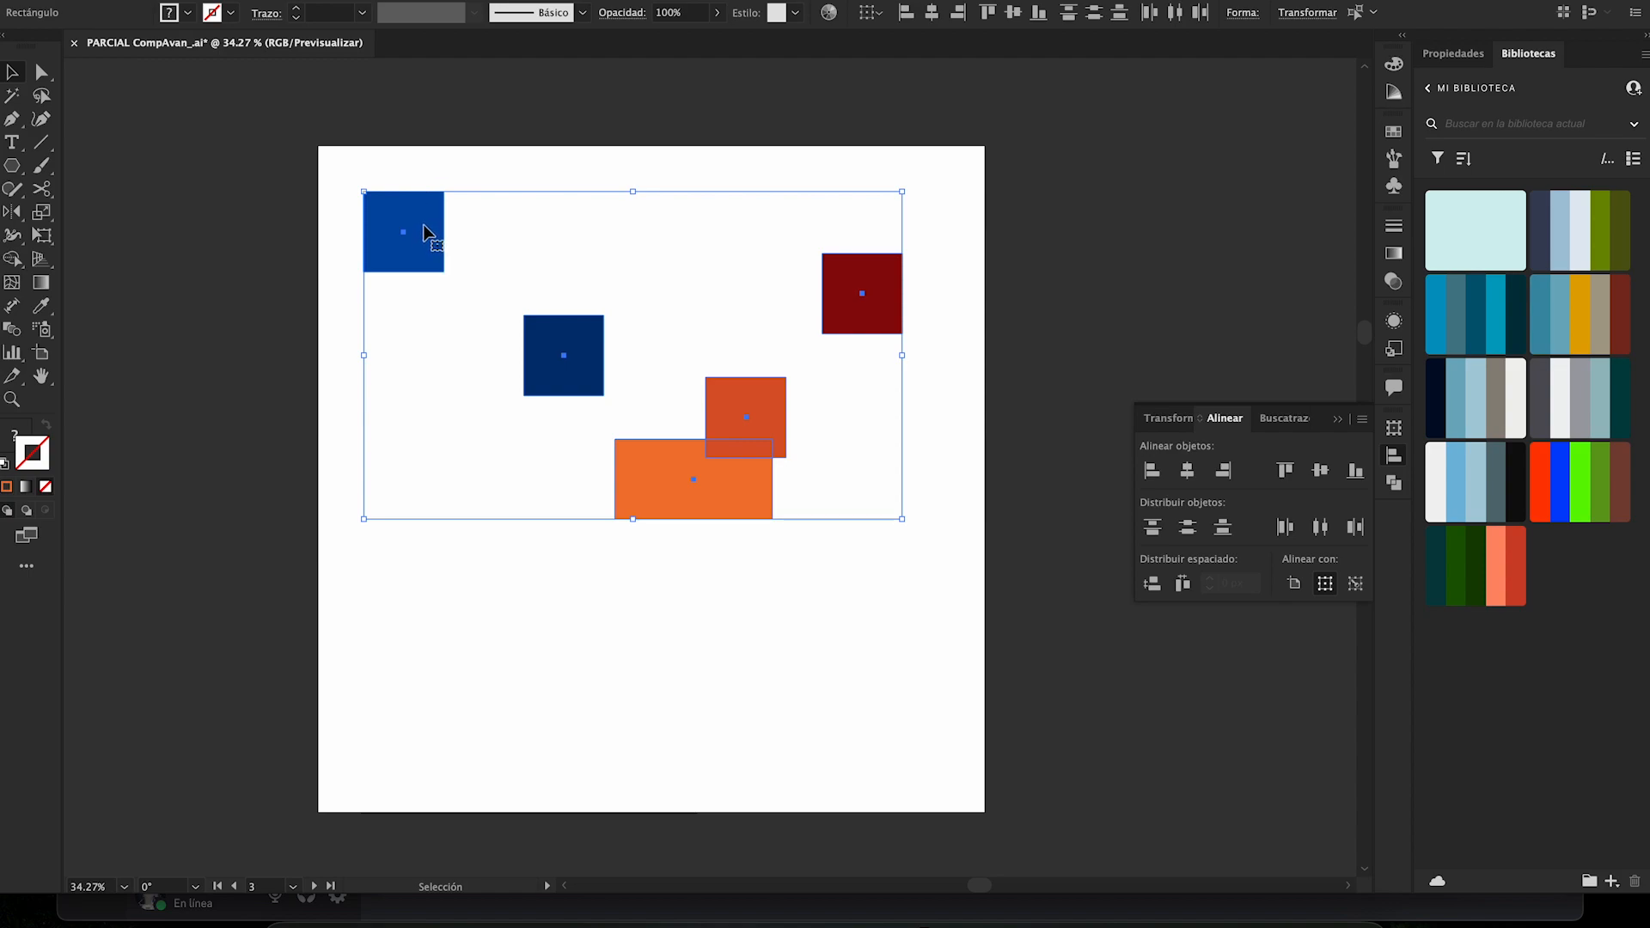
left_click(508, 266)
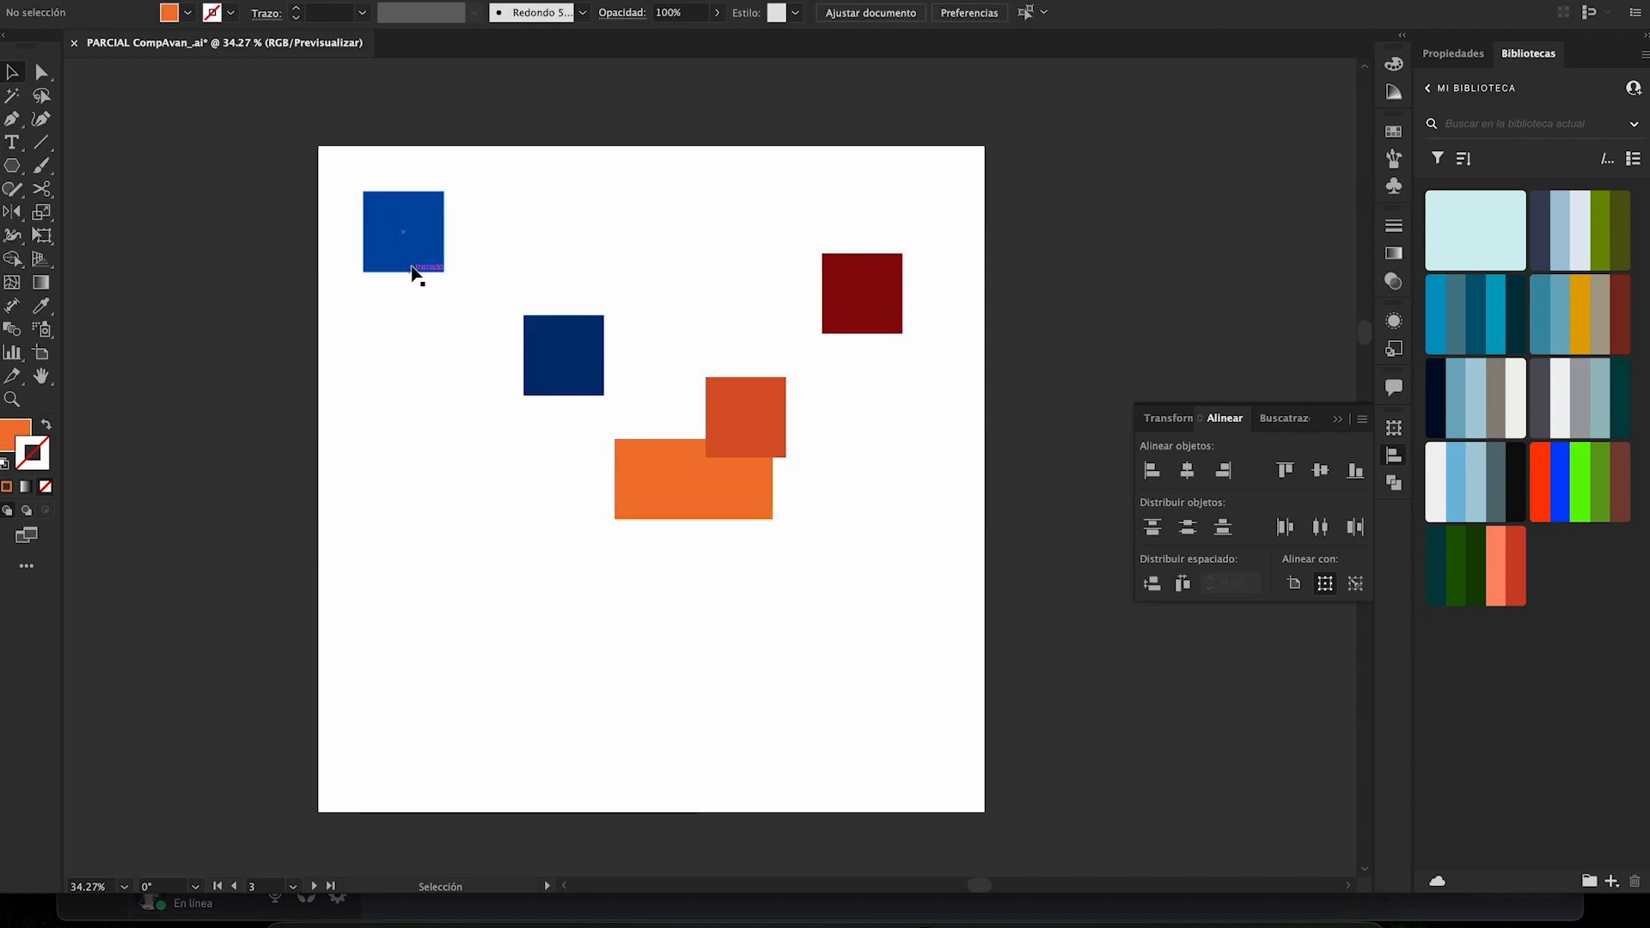
- Arrange the other four shapes in a staggered, overlapping column below the bright blue square, and enlarge the red-orange square
left_click_drag(857, 305, 417, 333)
left_click_drag(541, 373, 445, 361)
left_click_drag(771, 384, 500, 405)
left_click_drag(679, 478, 499, 481)
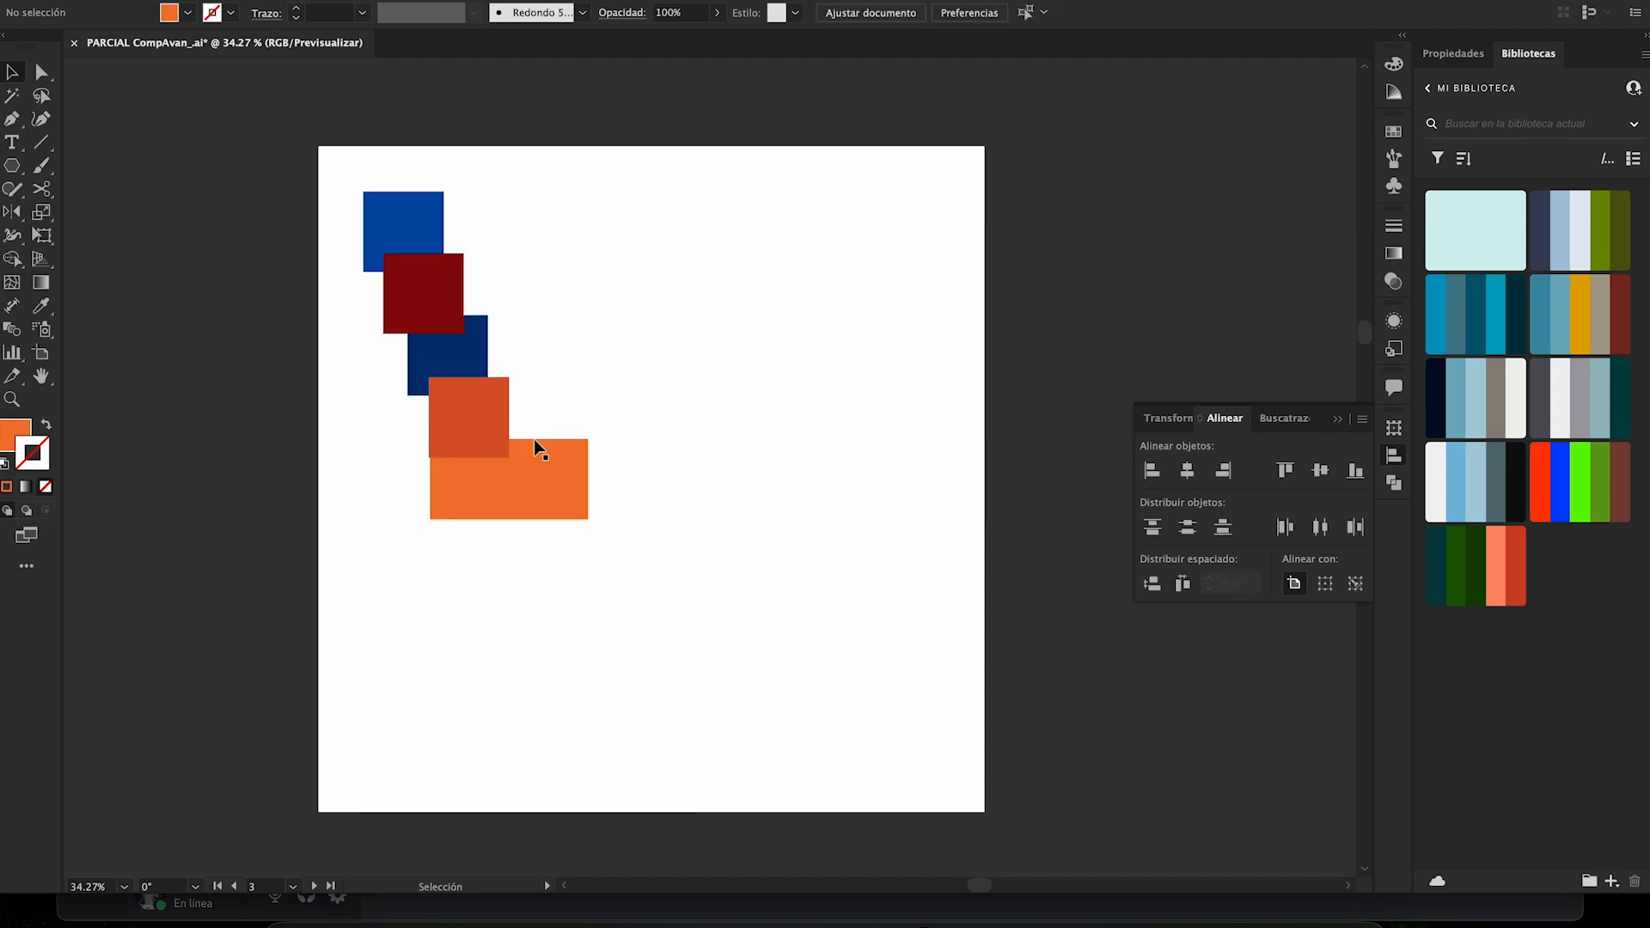
left_click(480, 415)
left_click_drag(510, 377, 529, 356)
- Select all five shapes in the column and distribute them vertically by their top edges and by their bottom edges
left_click_drag(611, 590, 380, 200)
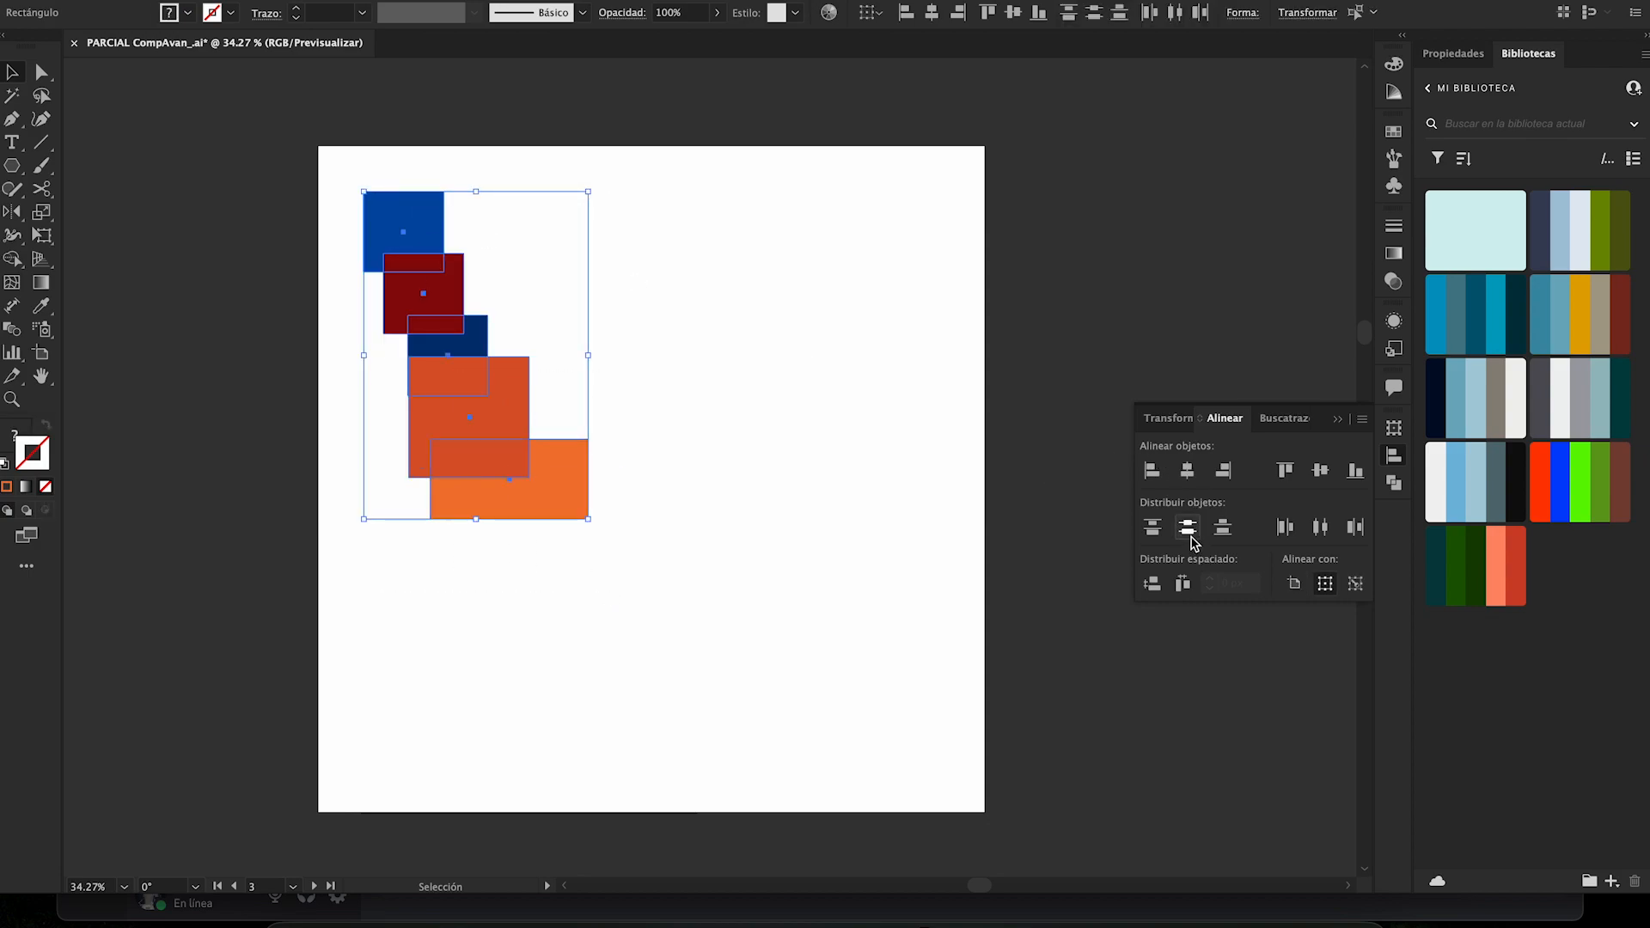
left_click(1151, 528)
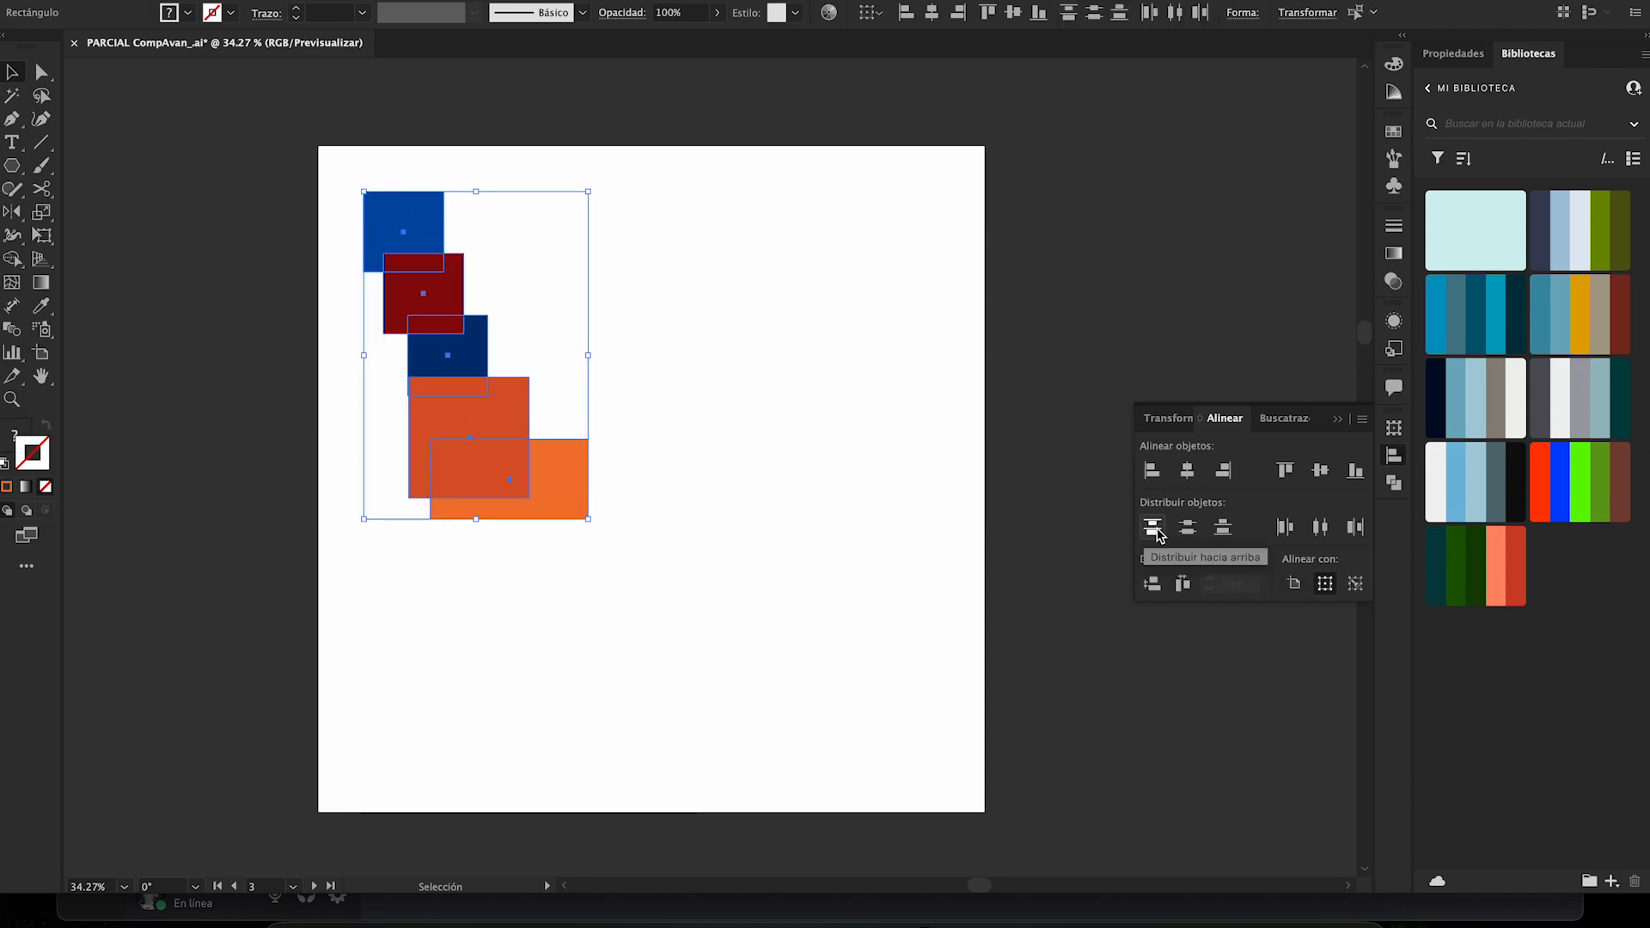
left_click(1223, 527)
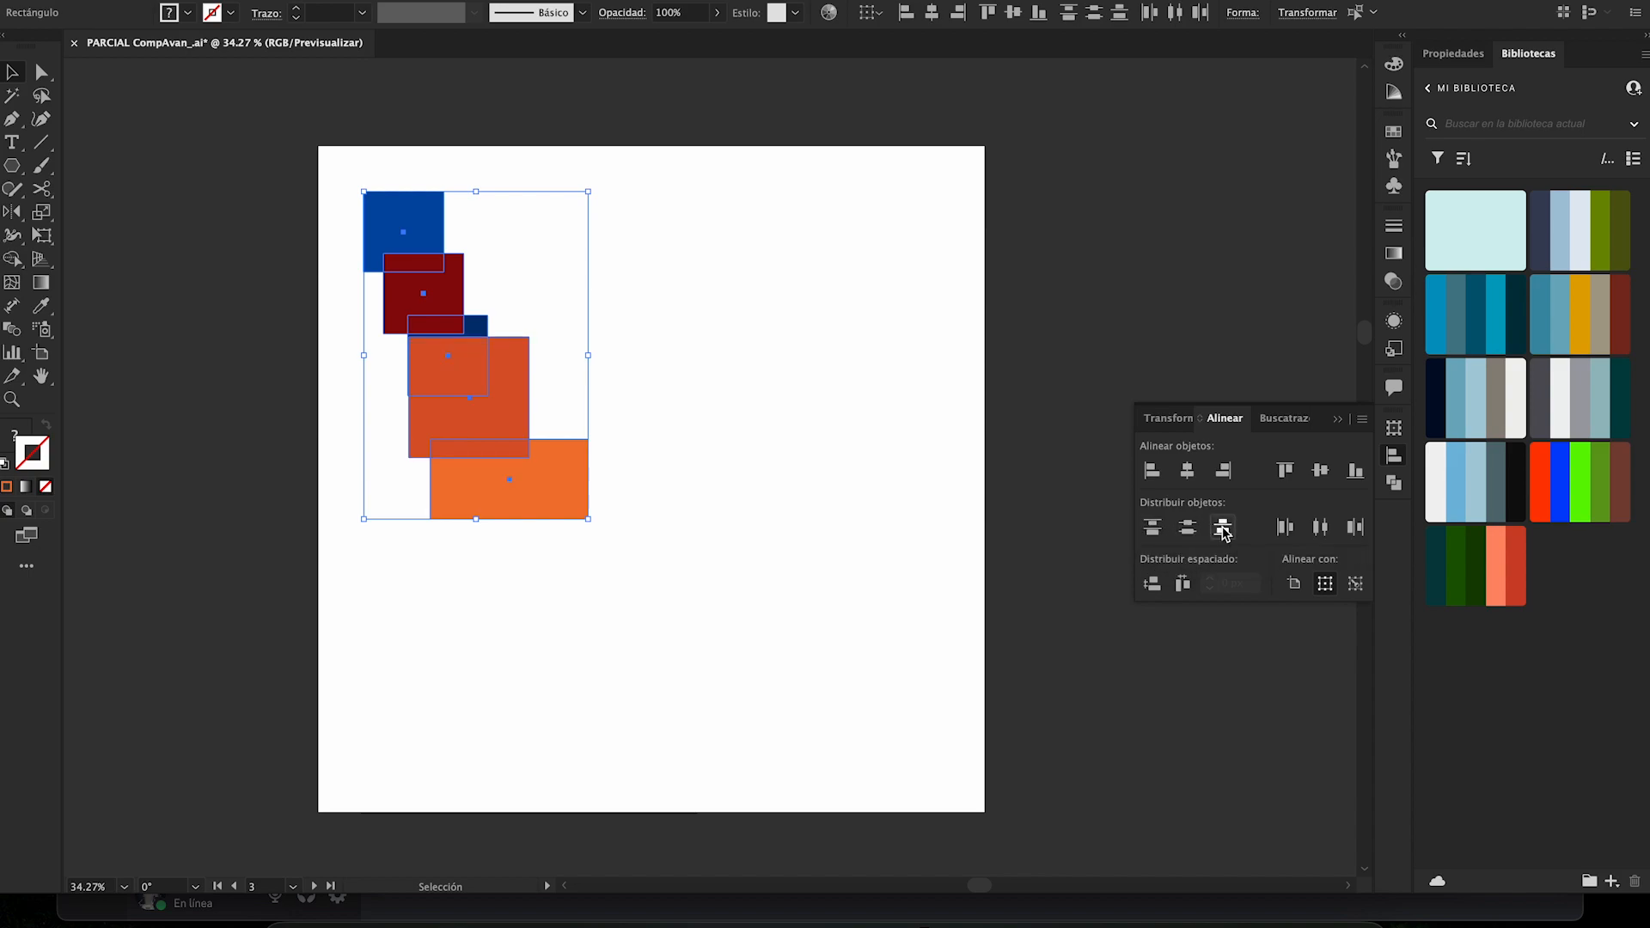
left_click(657, 450)
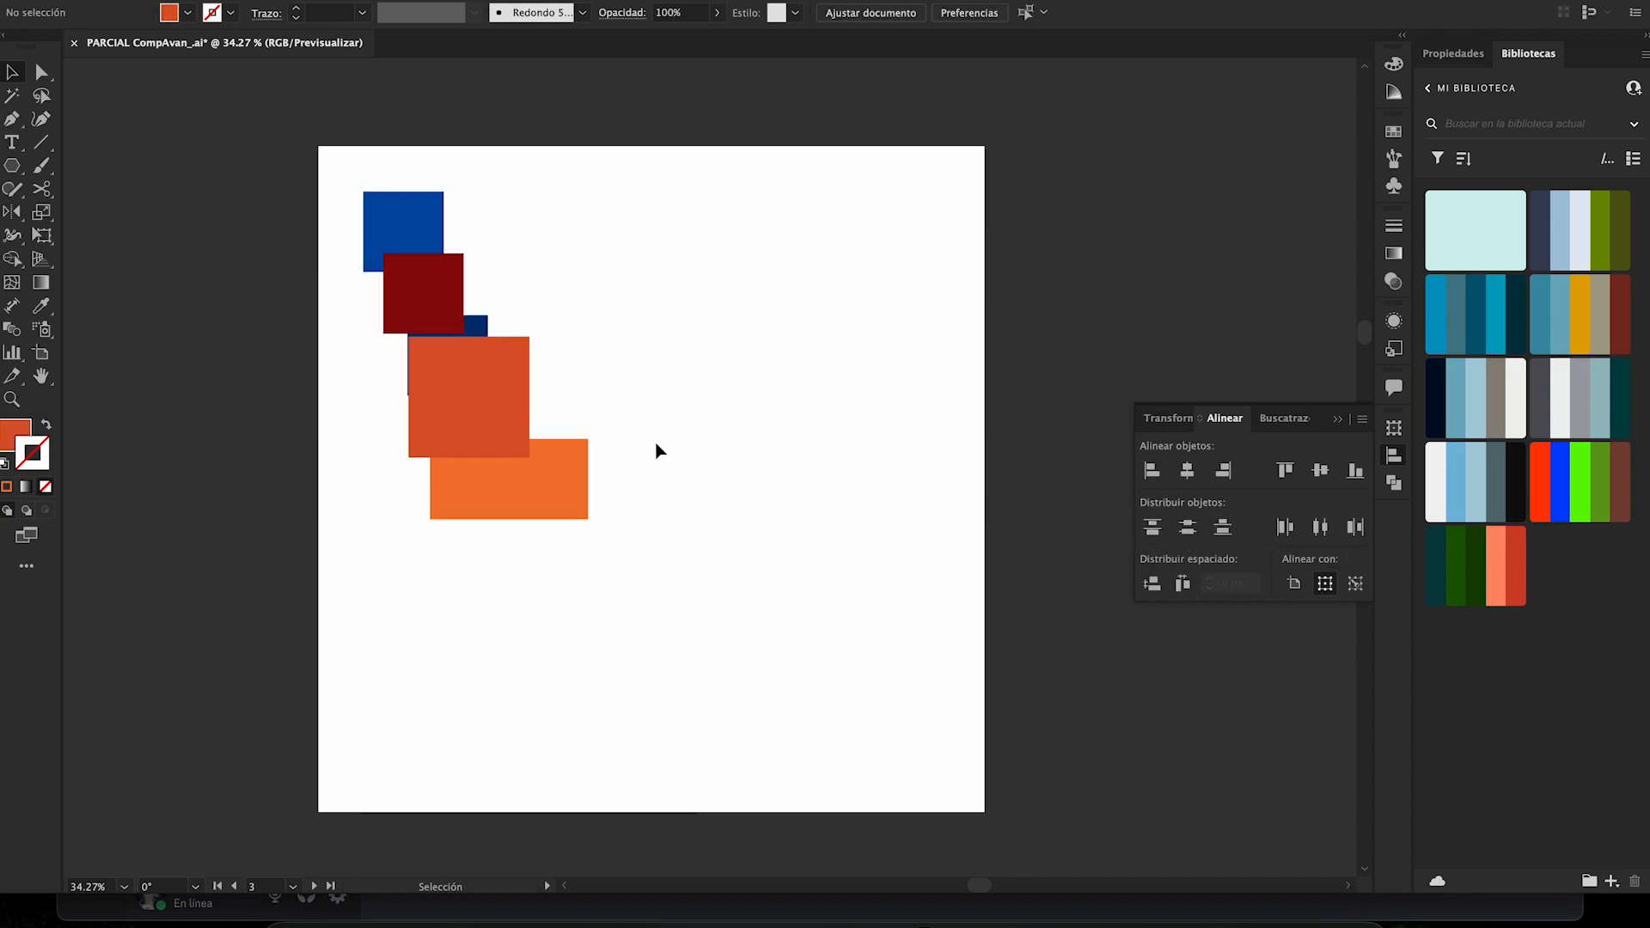
- Reselect the column and distribute it vertically by top edges, and horizontally by left edges, right edges and centers
key("a")
key("v")
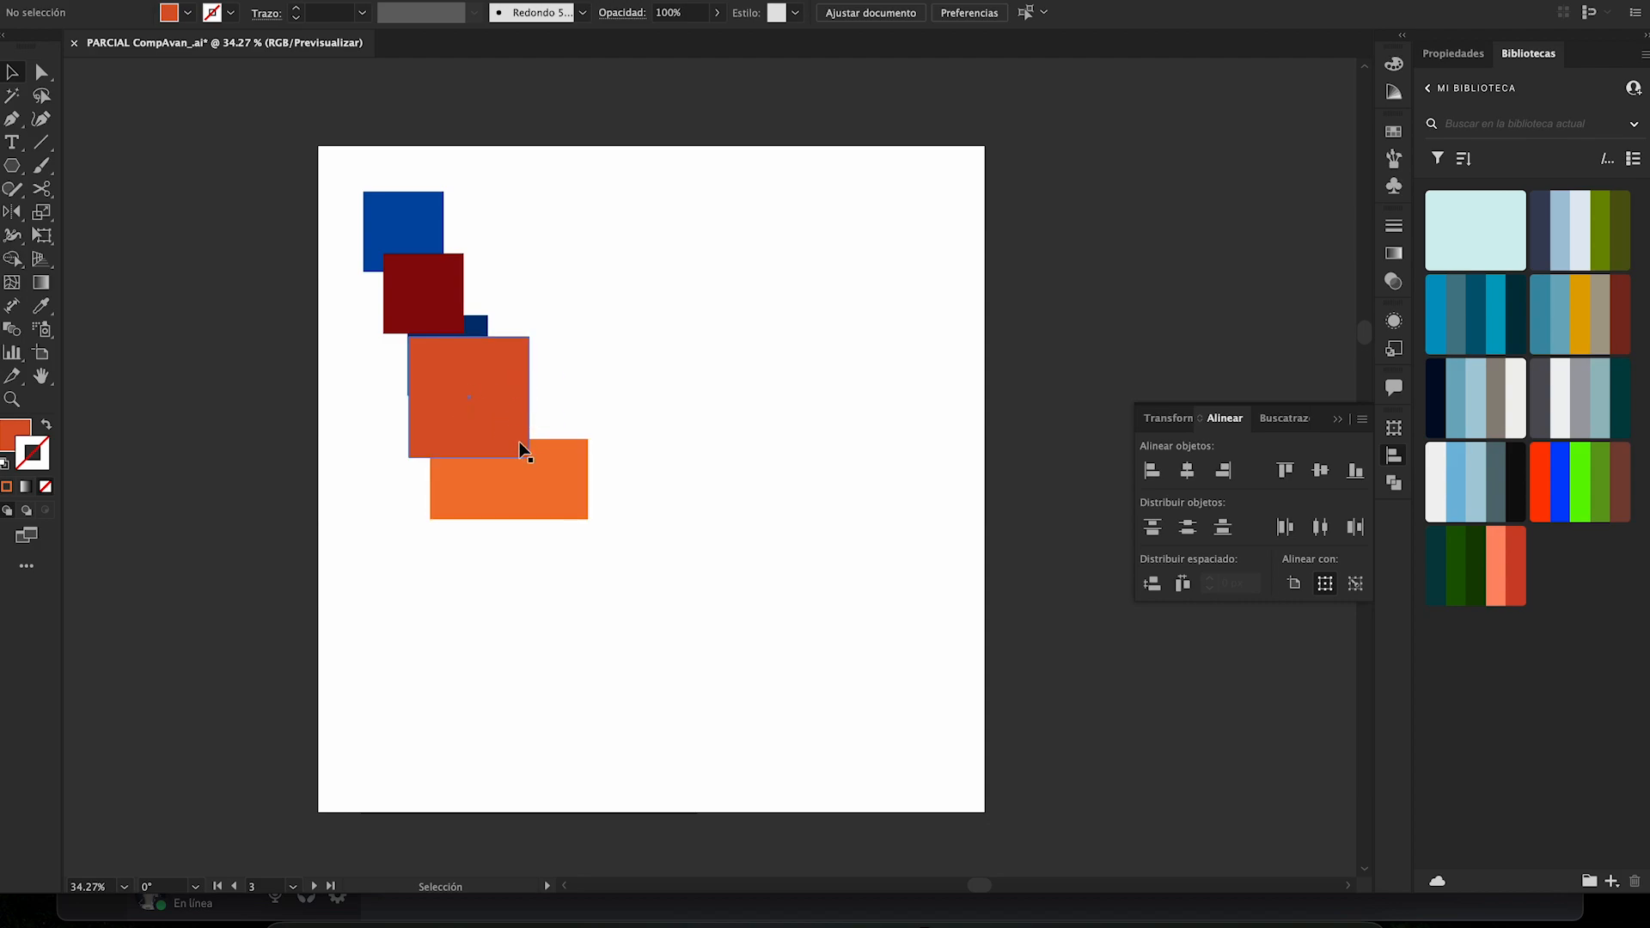
left_click_drag(557, 547, 353, 220)
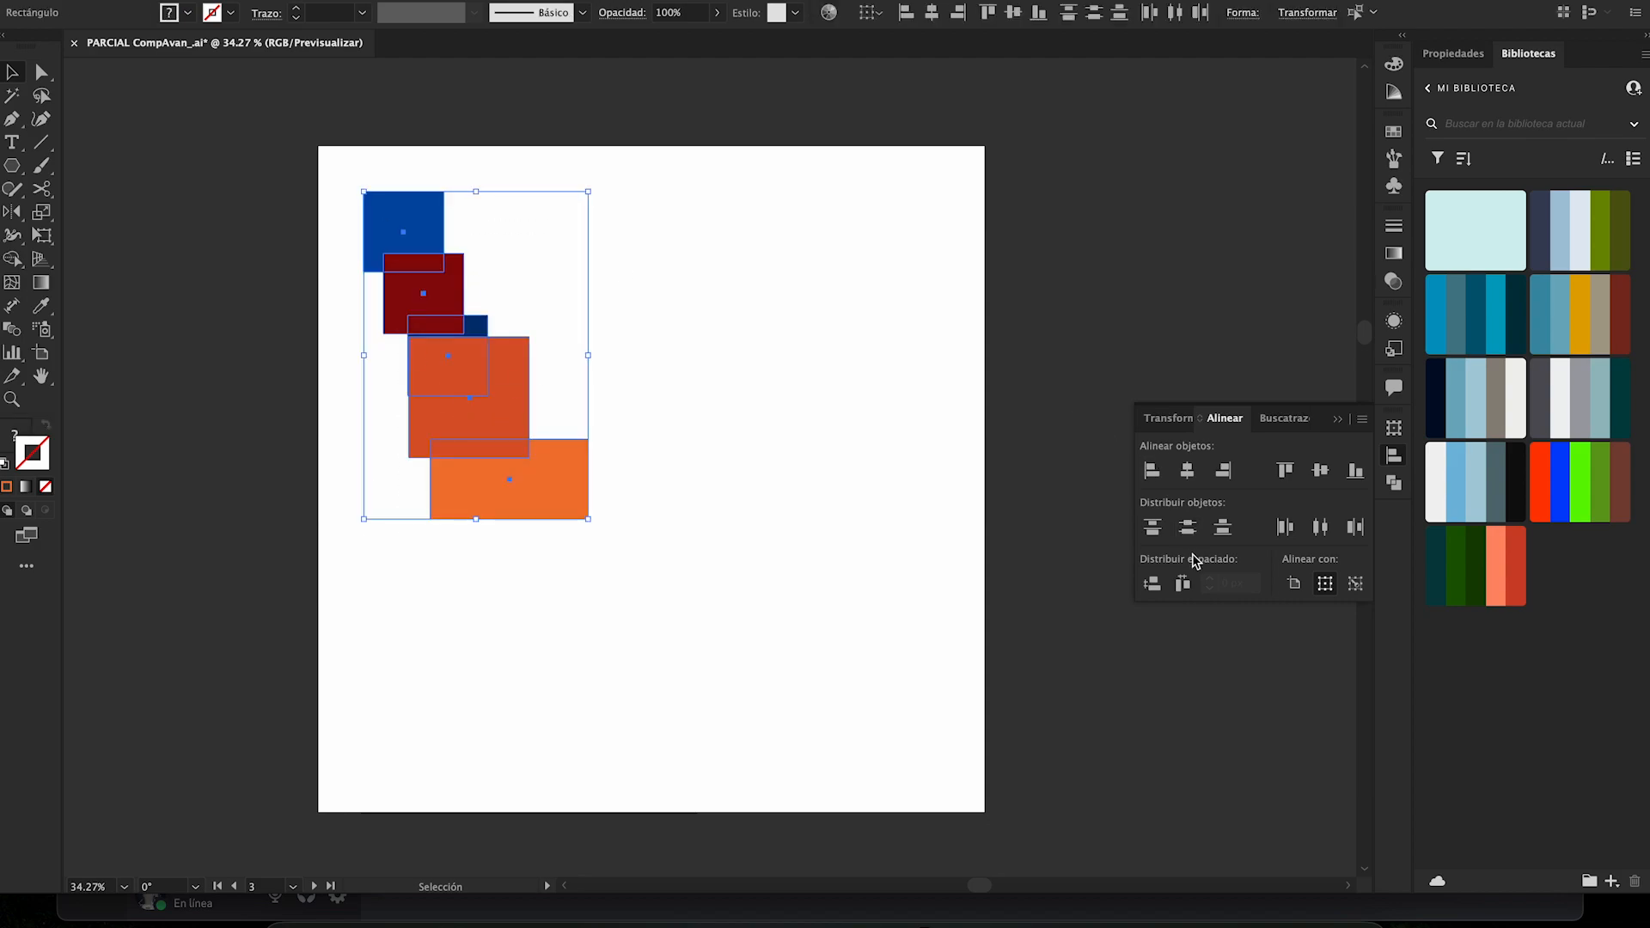
left_click(1153, 526)
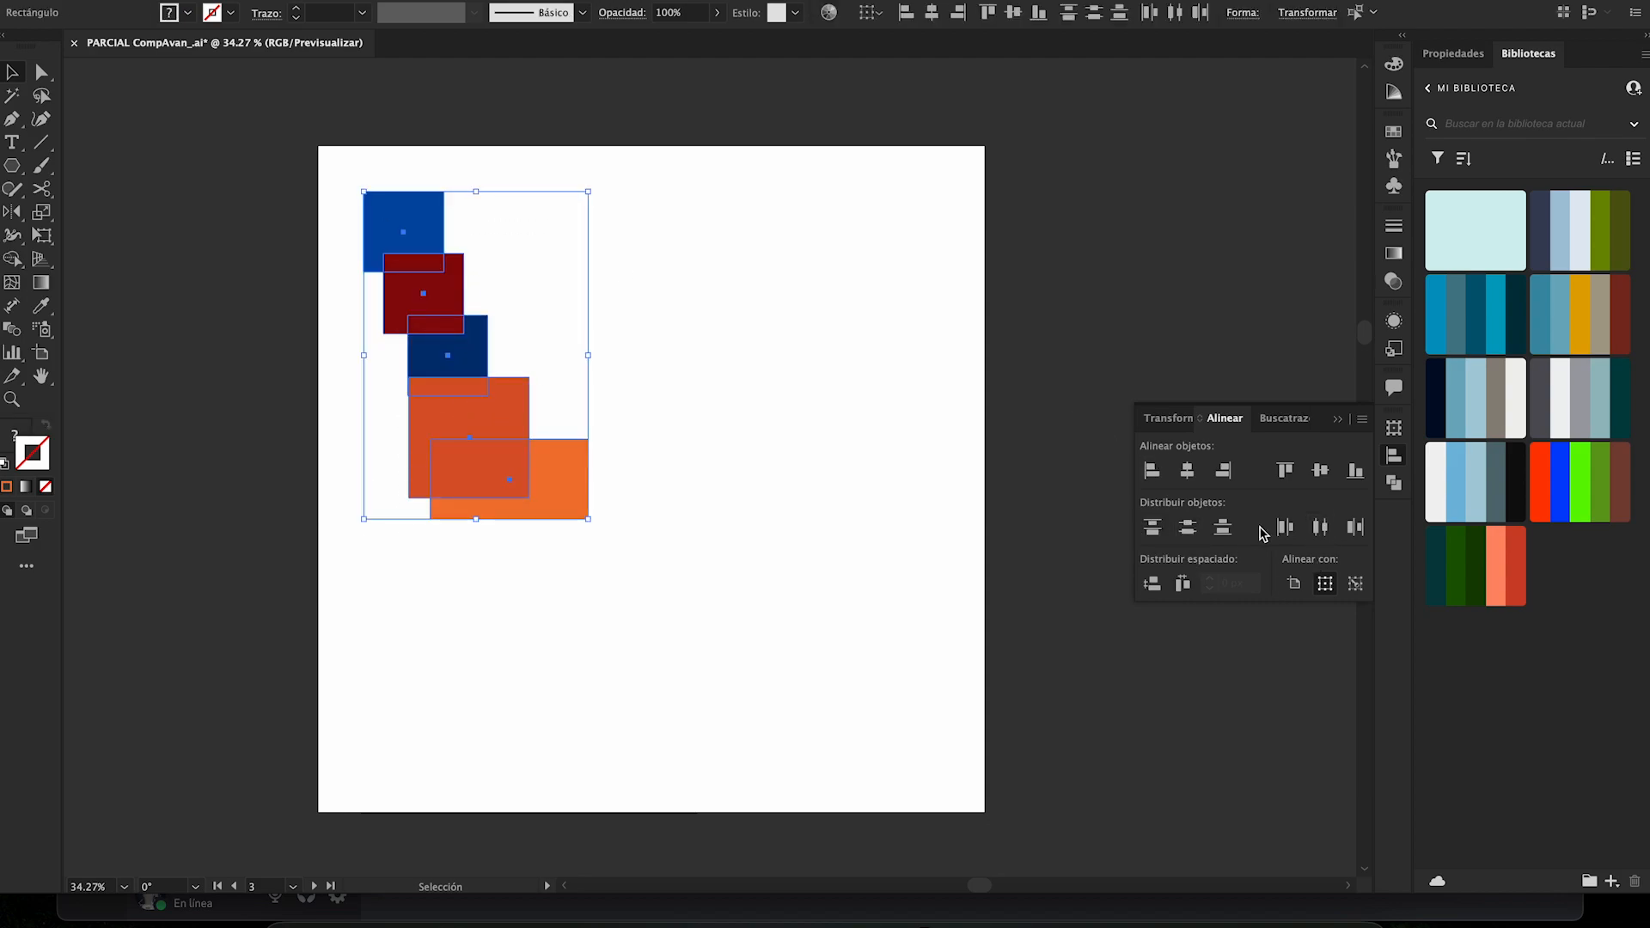
left_click(1285, 527)
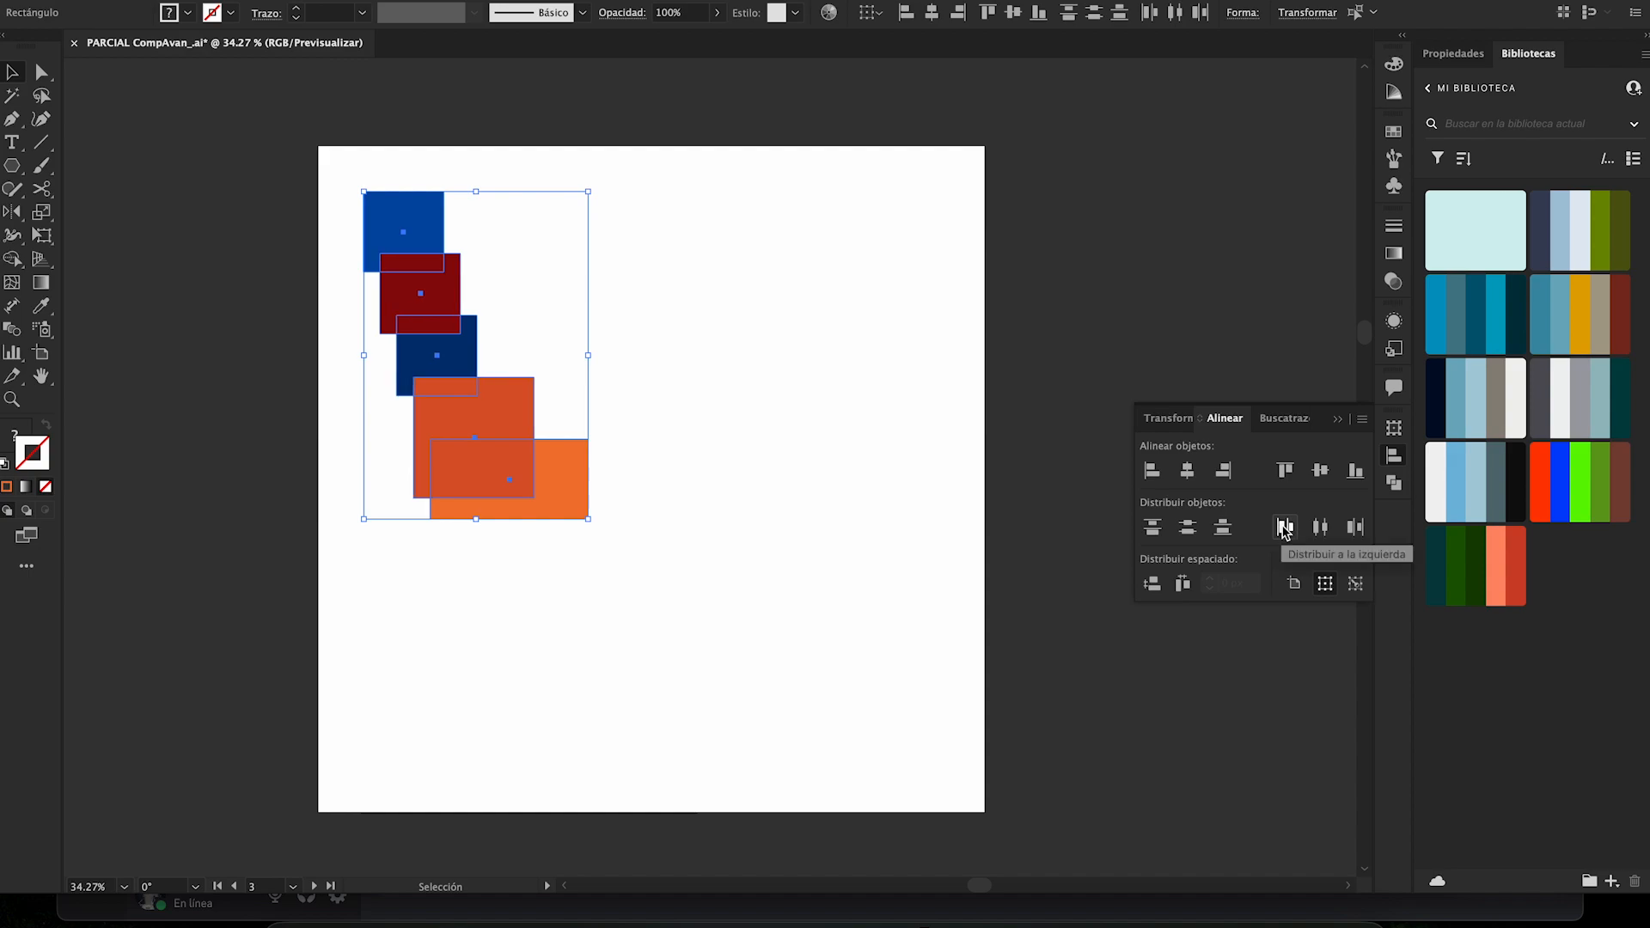
left_click(1356, 528)
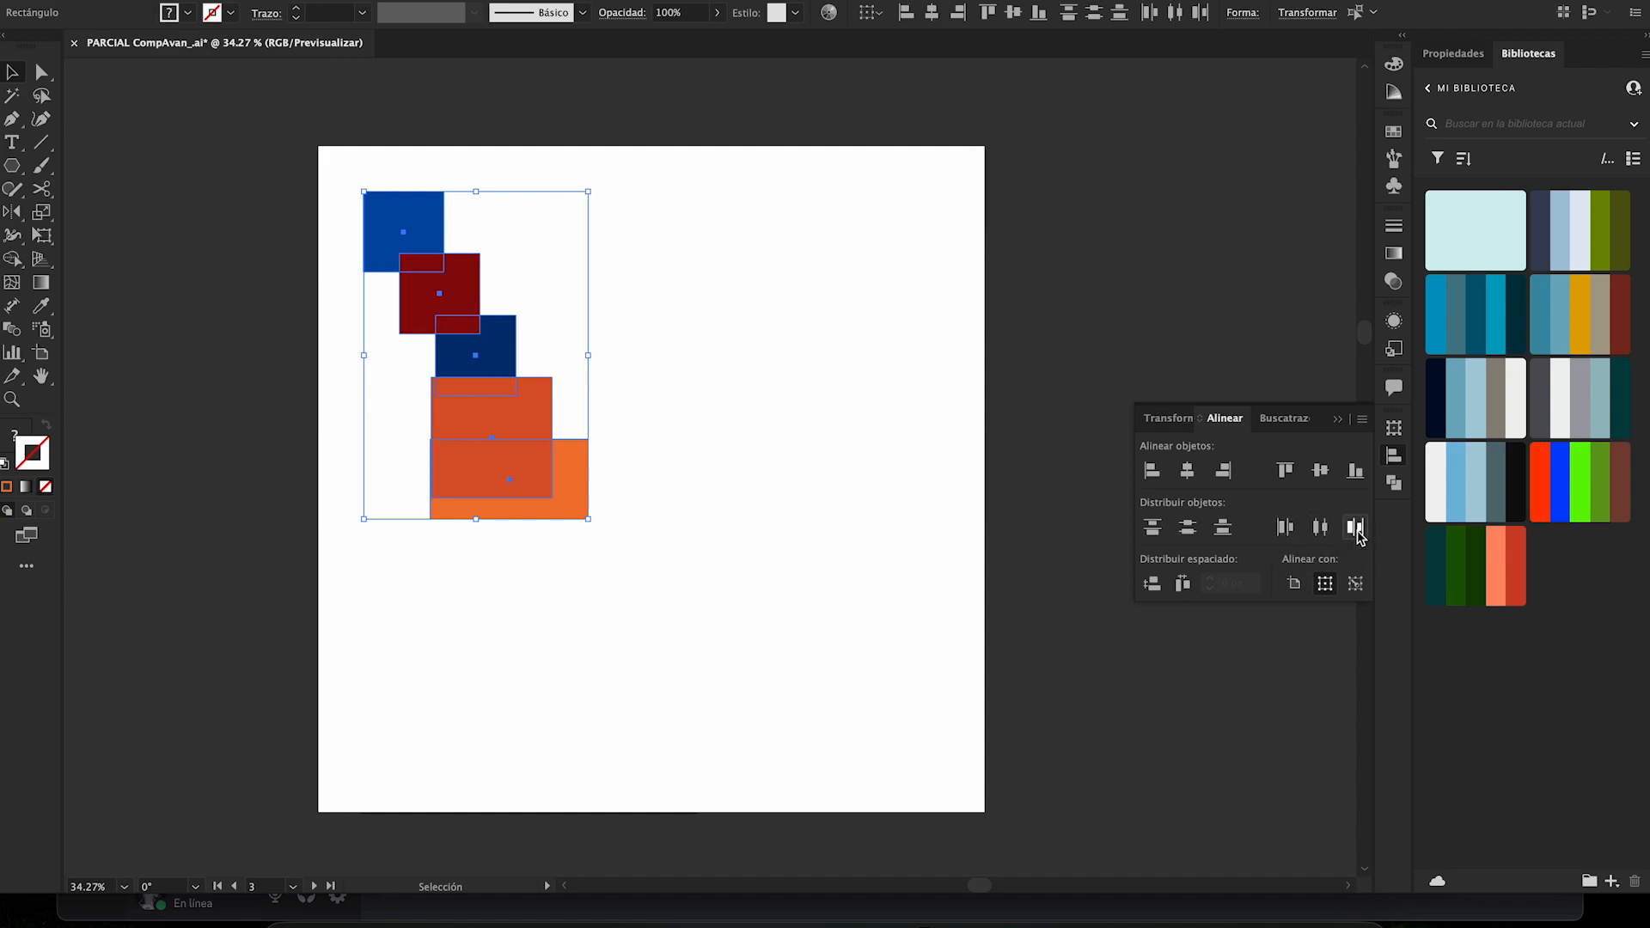
left_click(1321, 528)
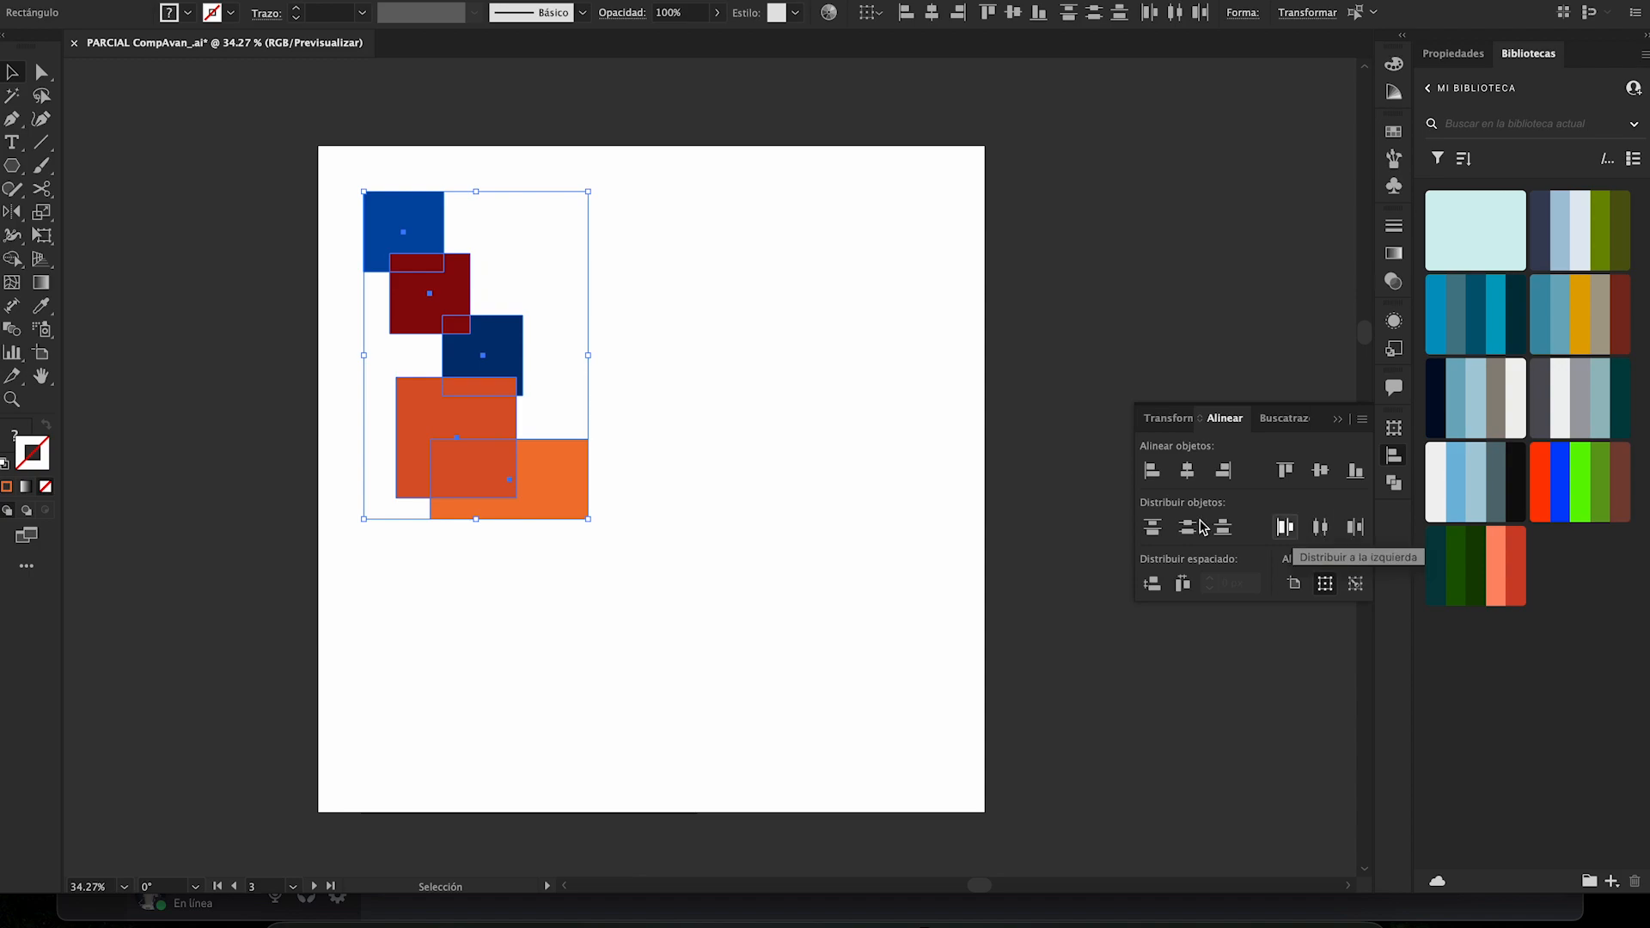
left_click(798, 508)
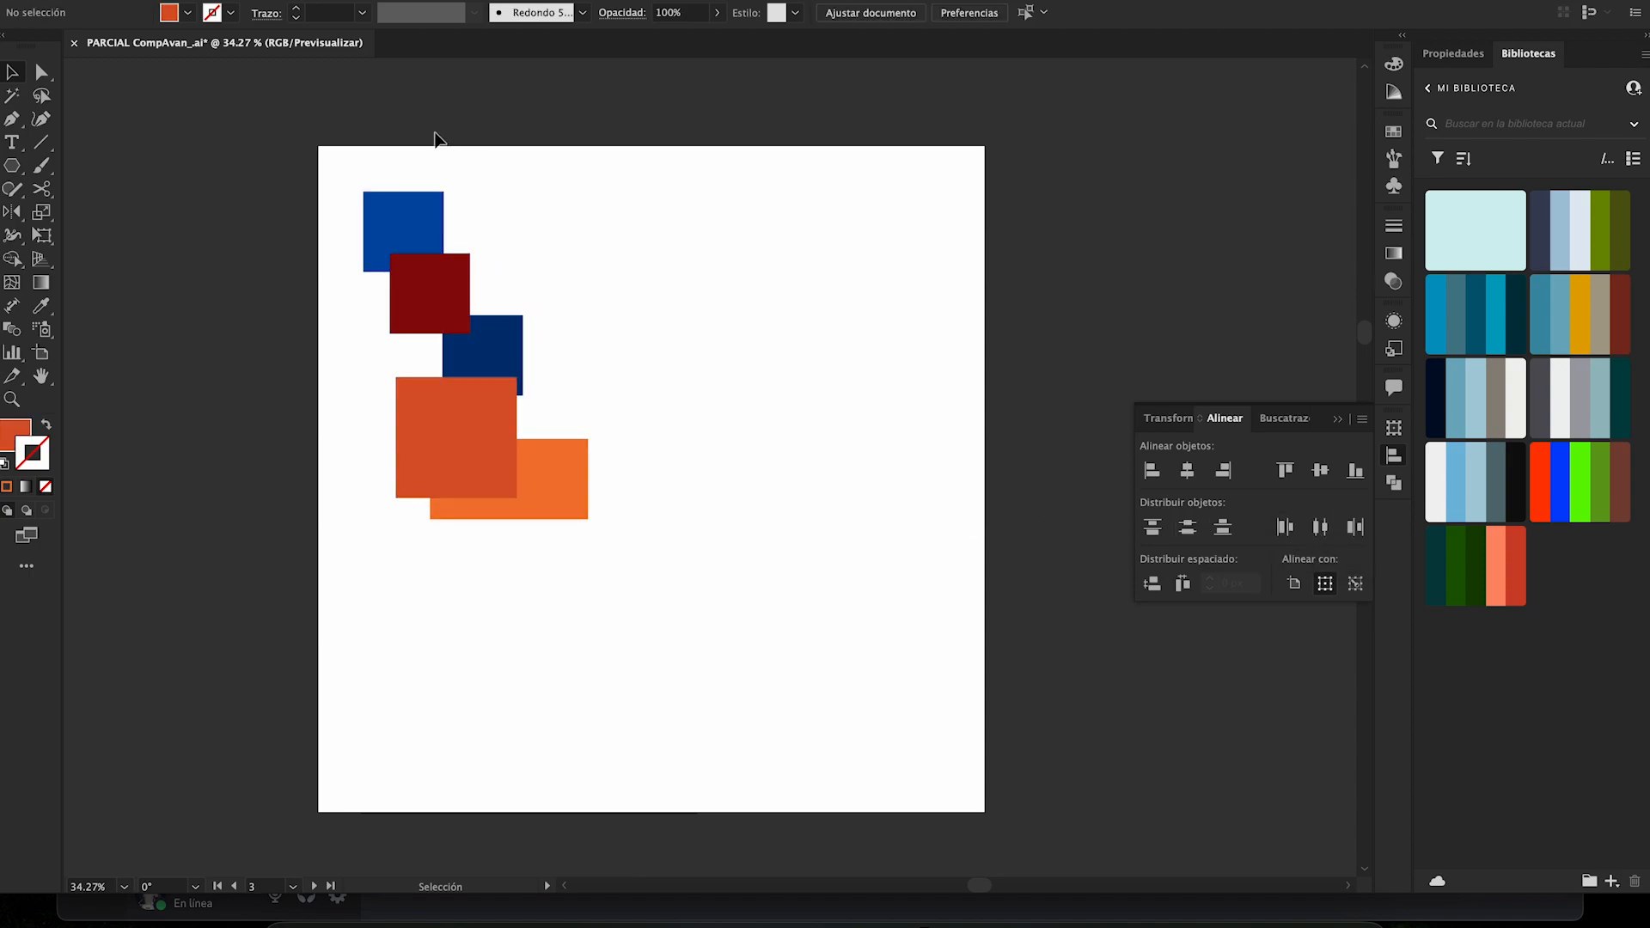
- Reselect the five shapes, align to the artboard, and distribute them across its height by their vertical centers
left_click_drag(348, 143, 637, 607)
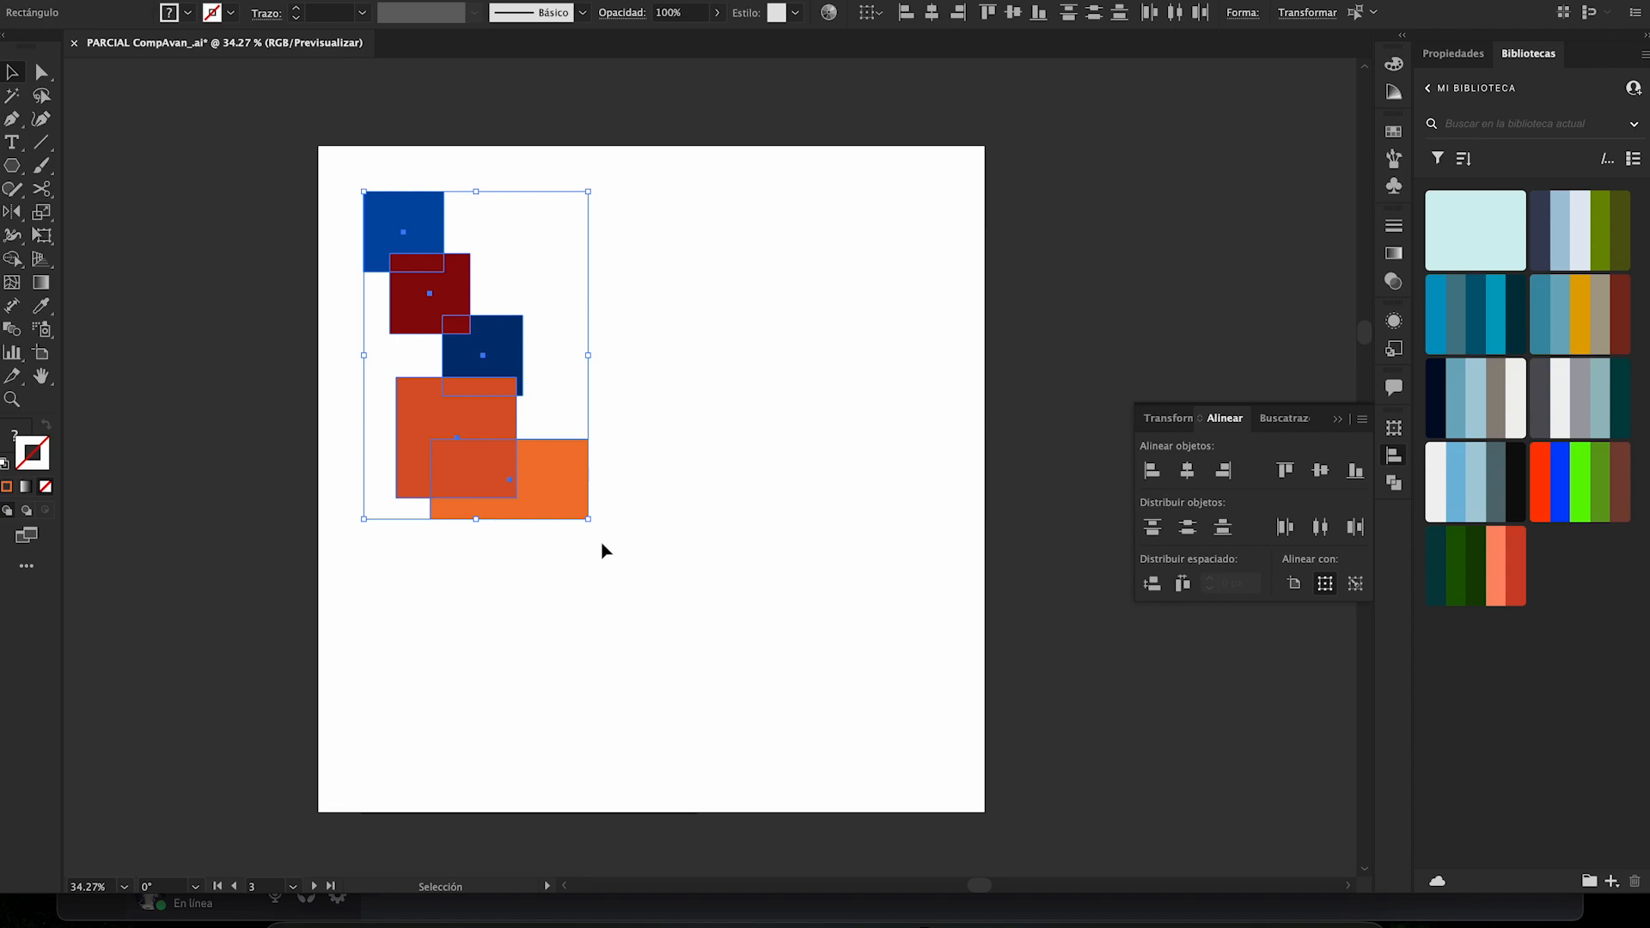
left_click(626, 556)
left_click_drag(593, 586, 346, 163)
left_click(1293, 584)
left_click(1190, 530)
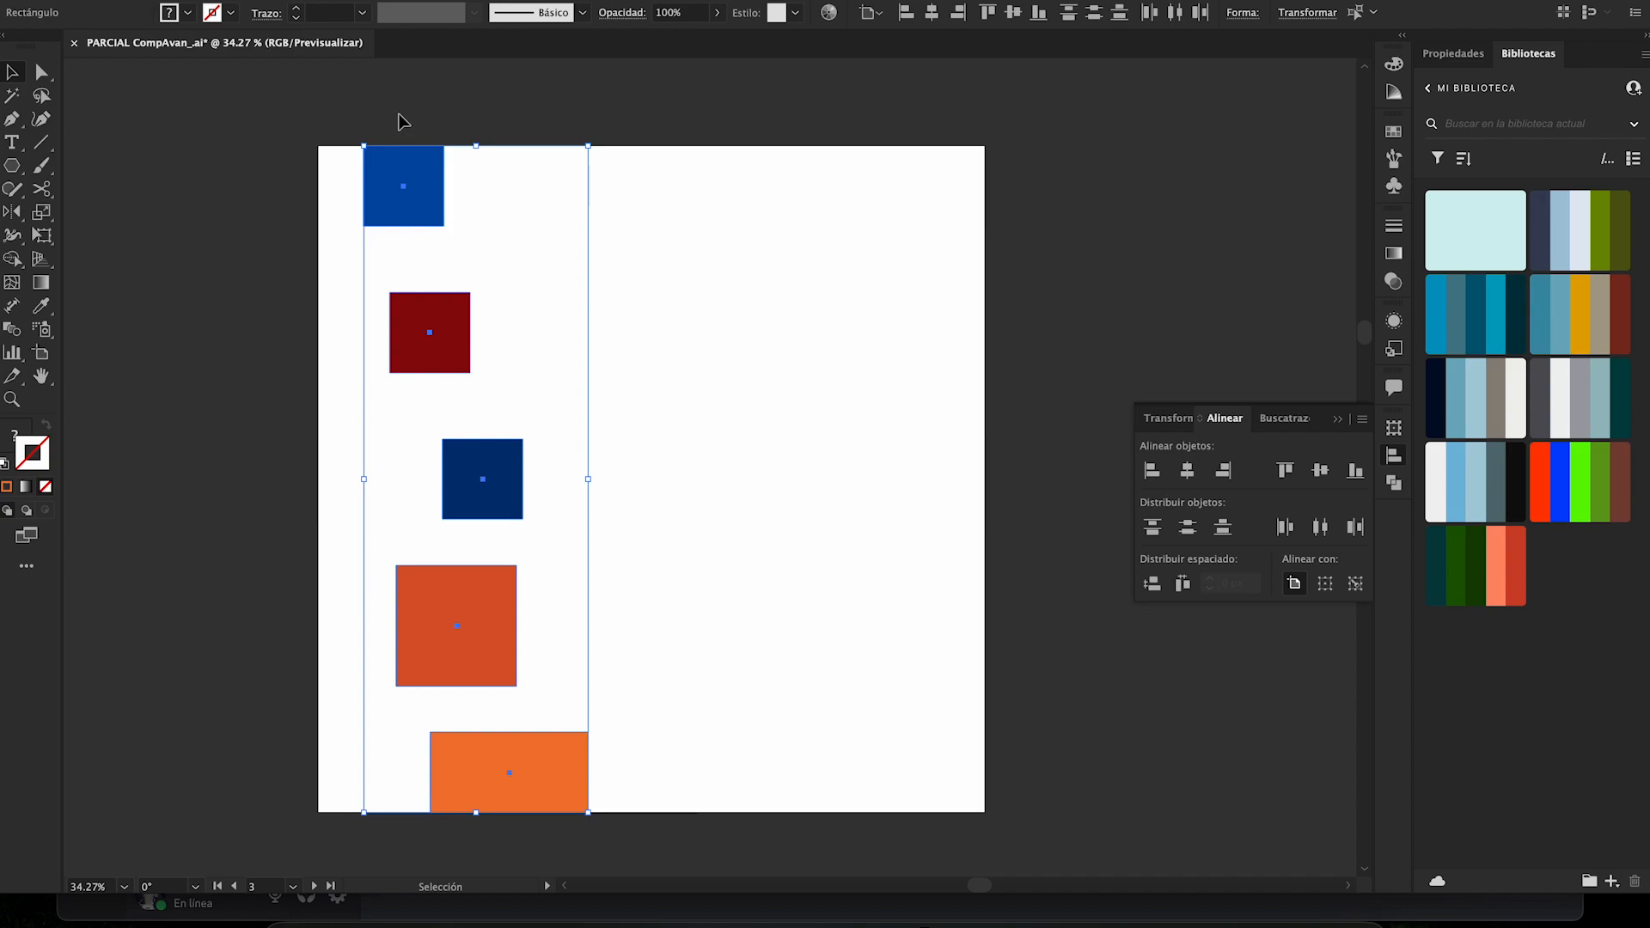
left_click(466, 110)
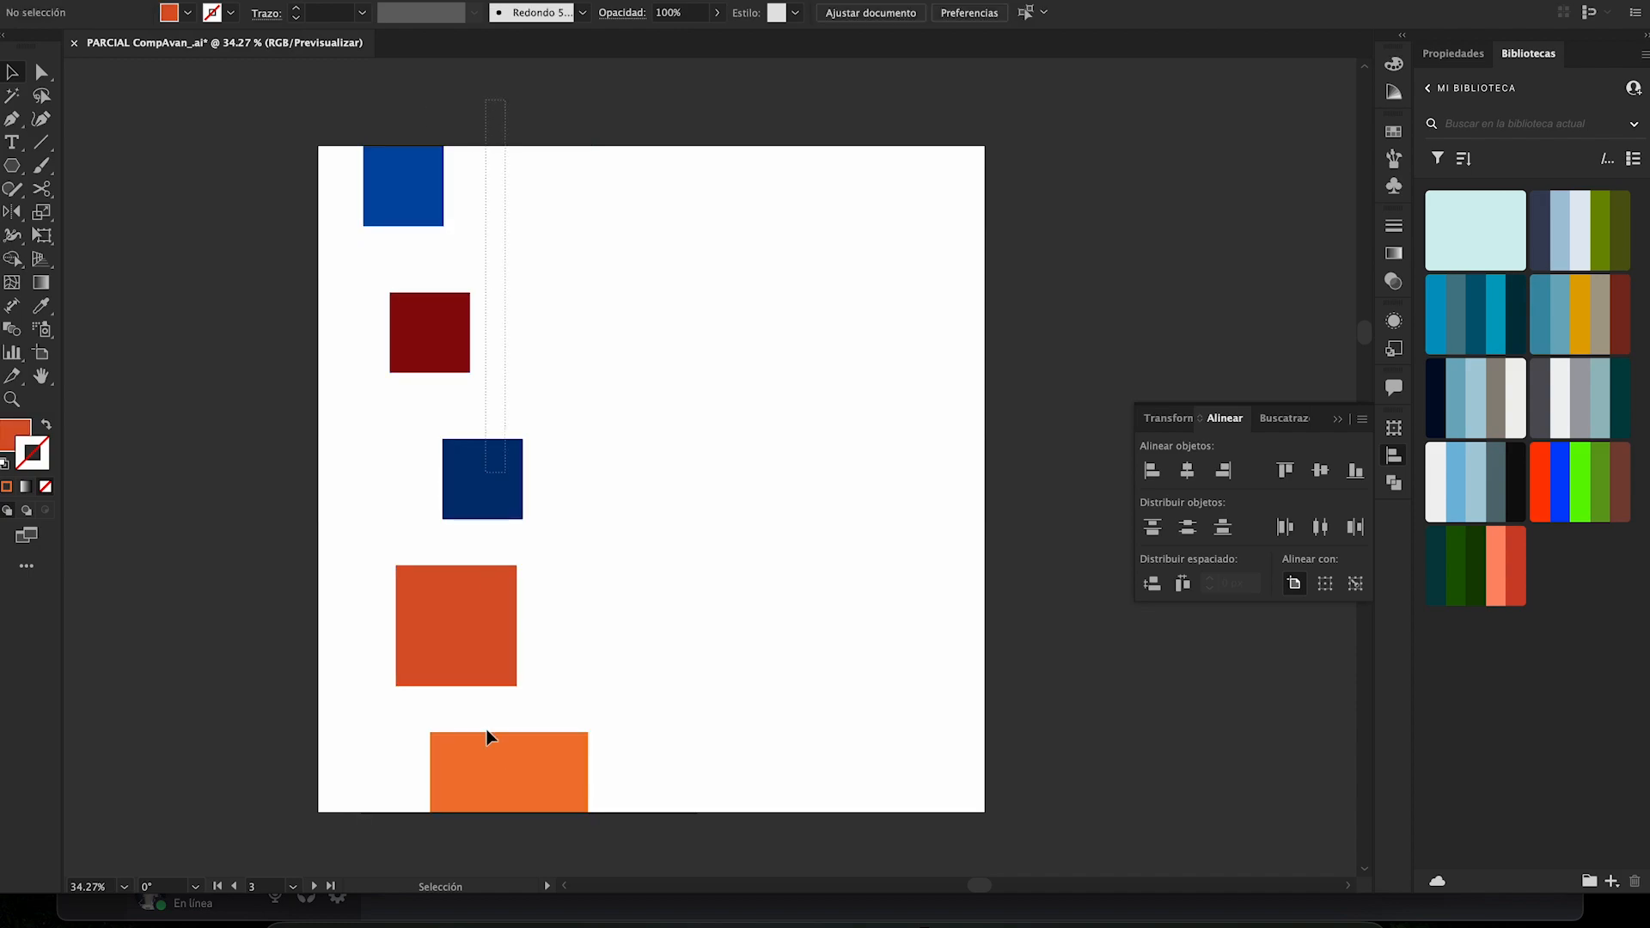
- Select all five shapes and distribute them across the artboard's width by horizontal centers, right edges and left edges, ending with centers
scroll(455, 666, "down", 2)
key("super+a")
scroll(394, 724, "up", 2)
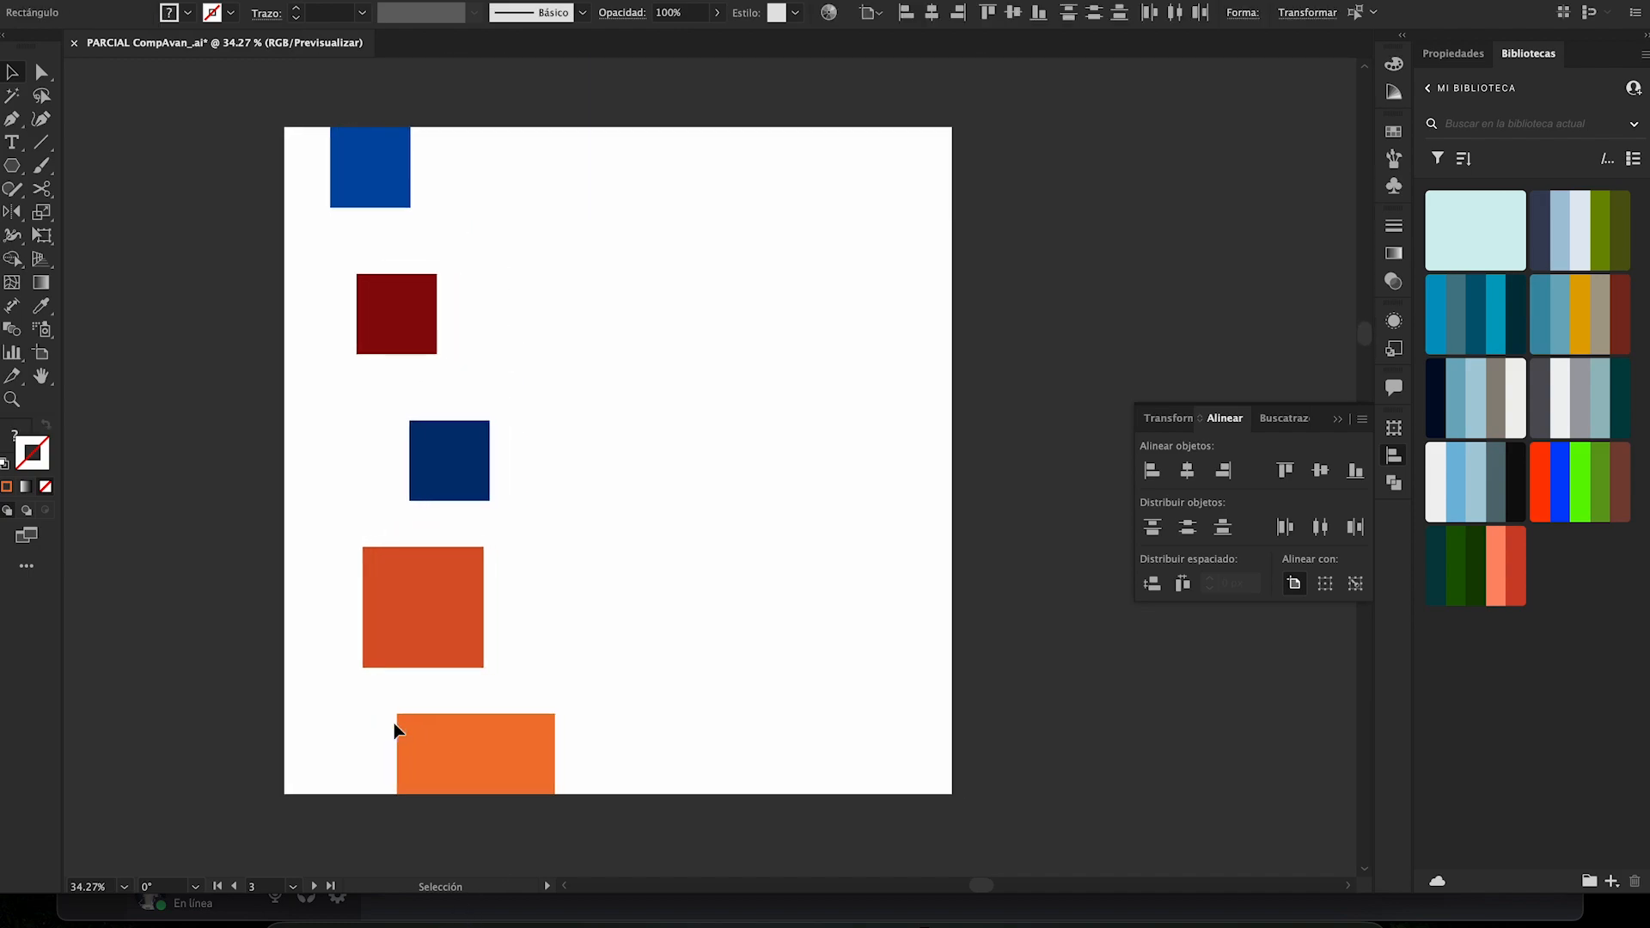
left_click(1320, 527)
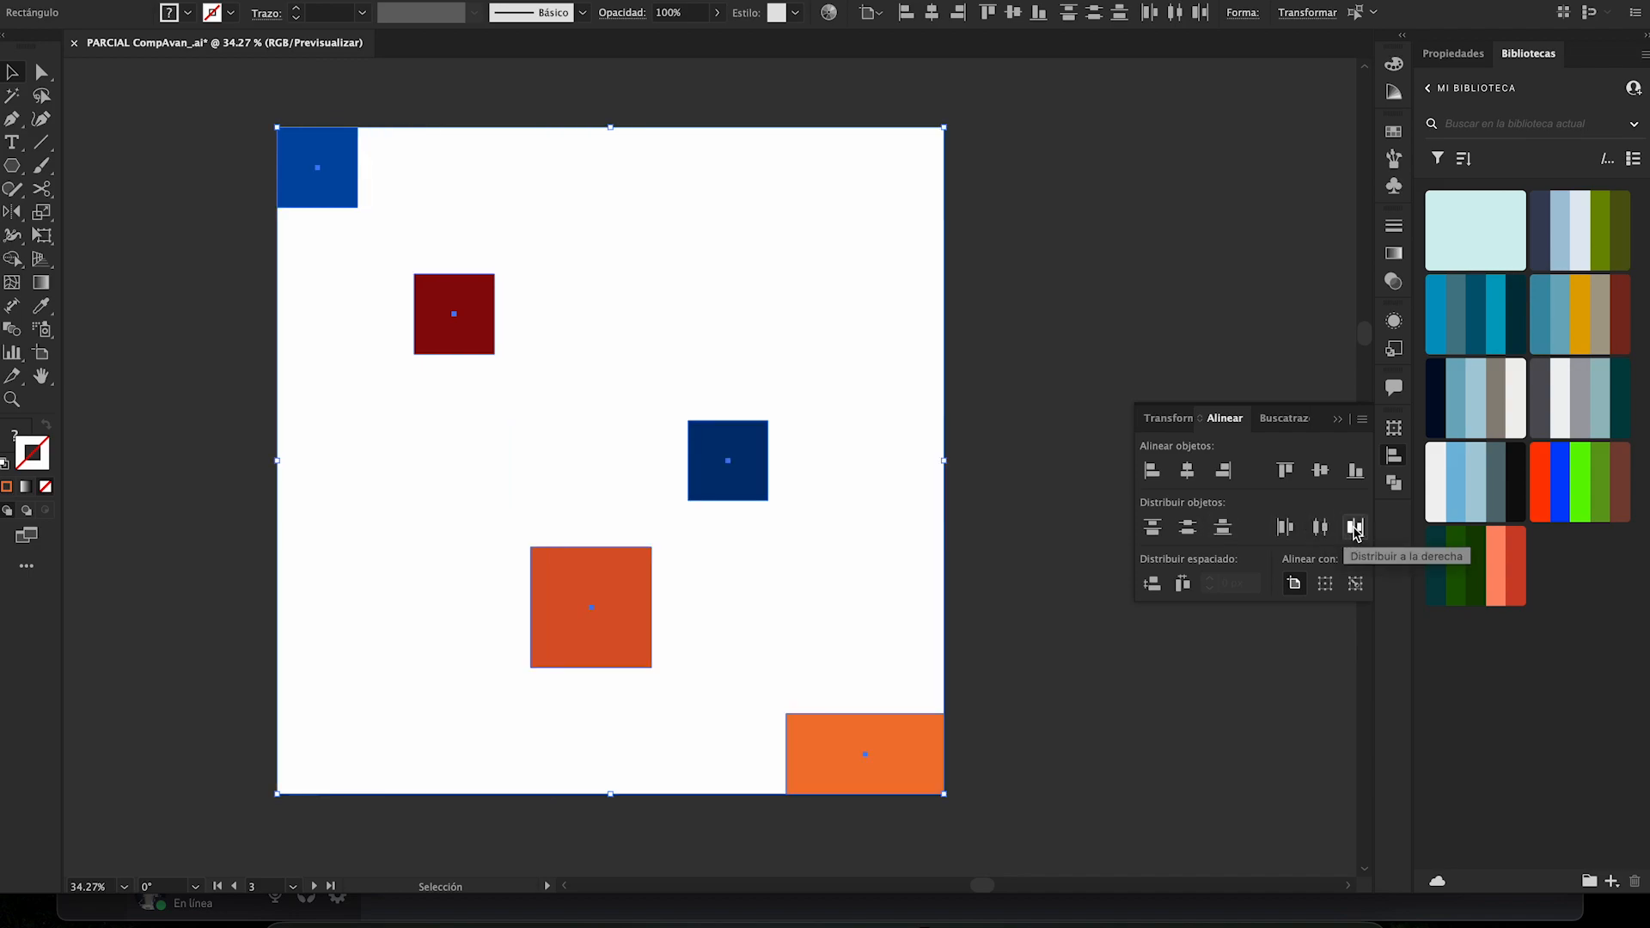
left_click(1355, 530)
left_click(1286, 527)
left_click(1322, 531)
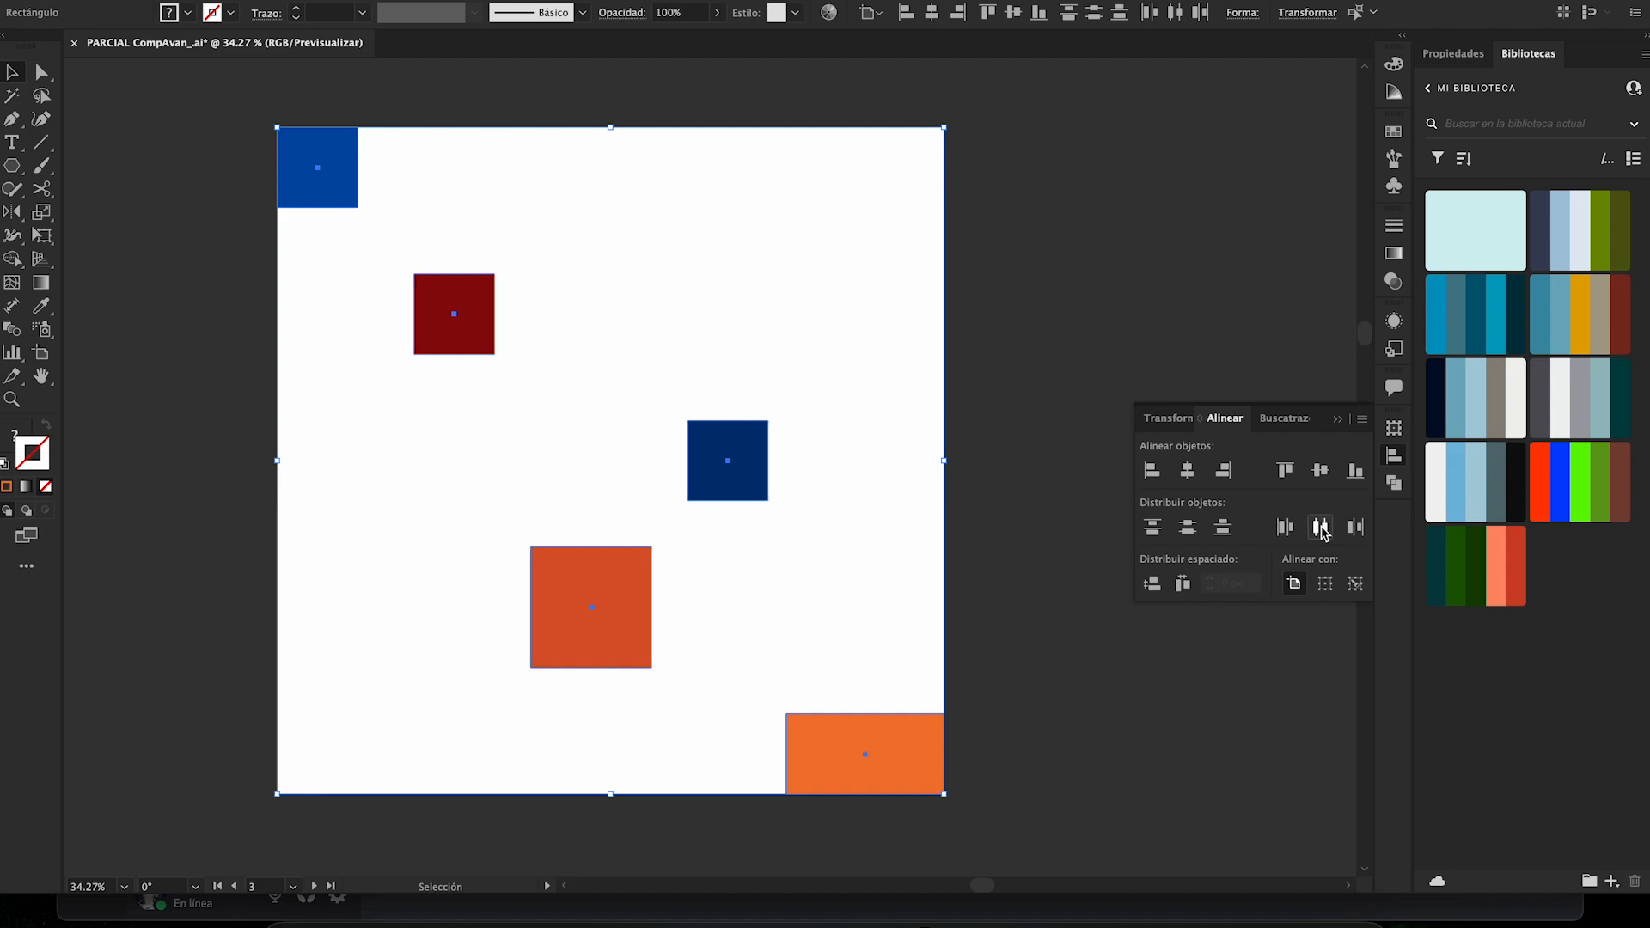
- Distribute the shapes over the artboard's height by their top edges and by their bottom edges, and deselect them
left_click(1153, 527)
left_click(1222, 527)
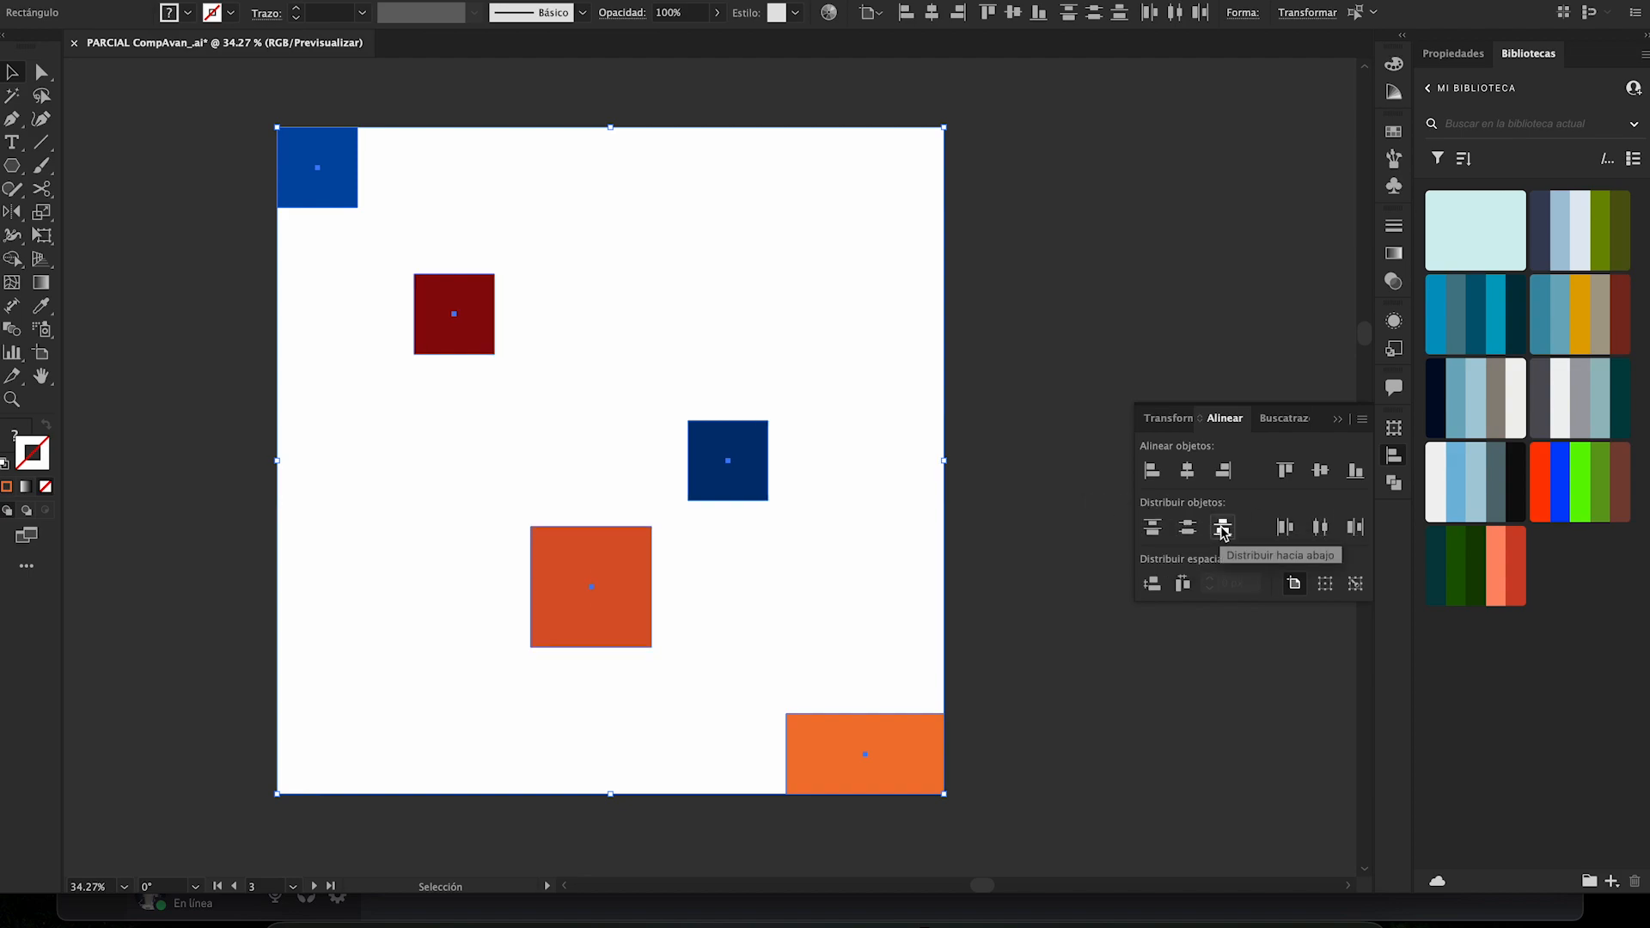
left_click(1020, 479)
- Move the orange rectangle inward from the artboard corner, and redistribute all five shapes over the artboard by horizontal and vertical centers
key("z")
left_click_drag(1020, 473, 935, 473)
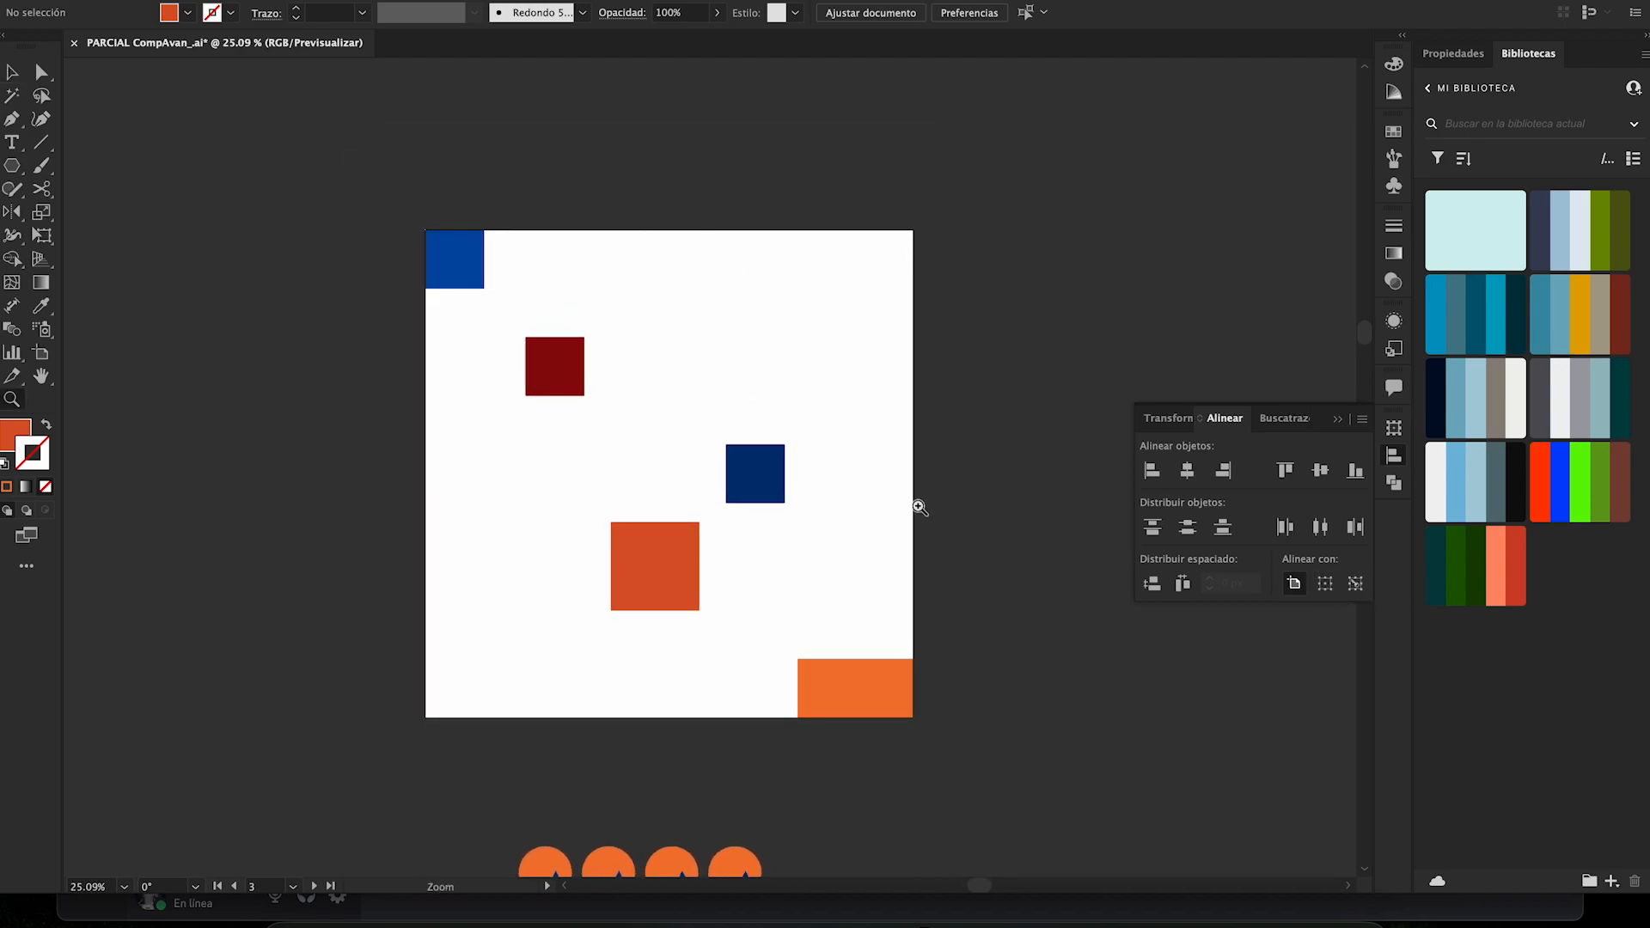
key("v")
left_click_drag(871, 692, 472, 293)
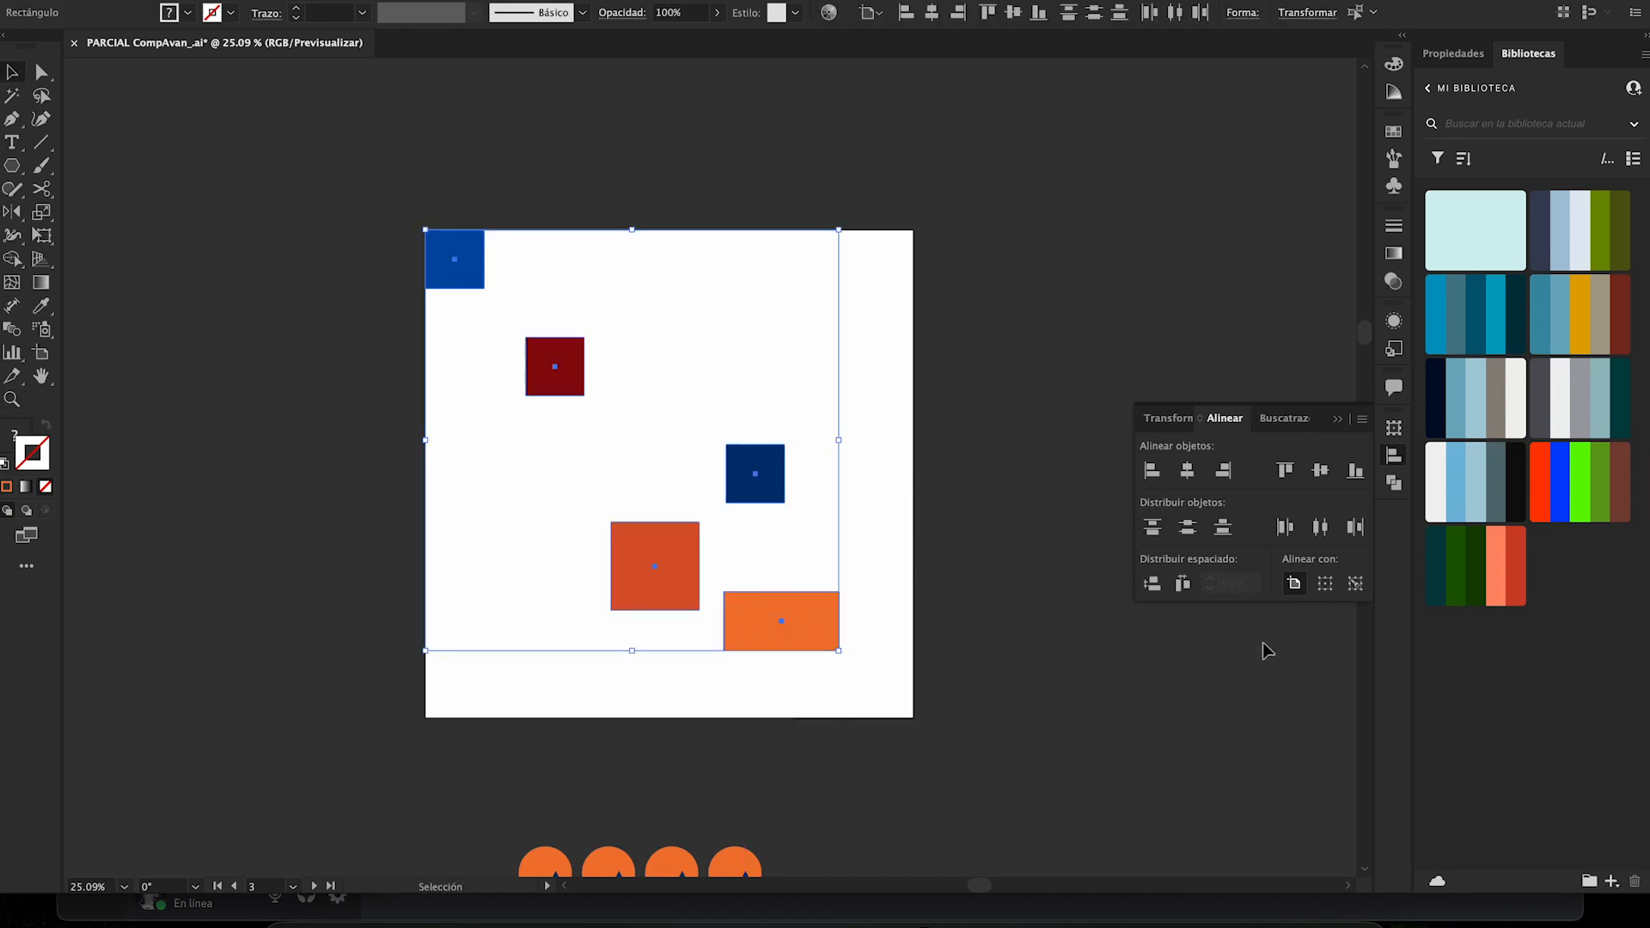
left_click(1322, 530)
left_click(1188, 528)
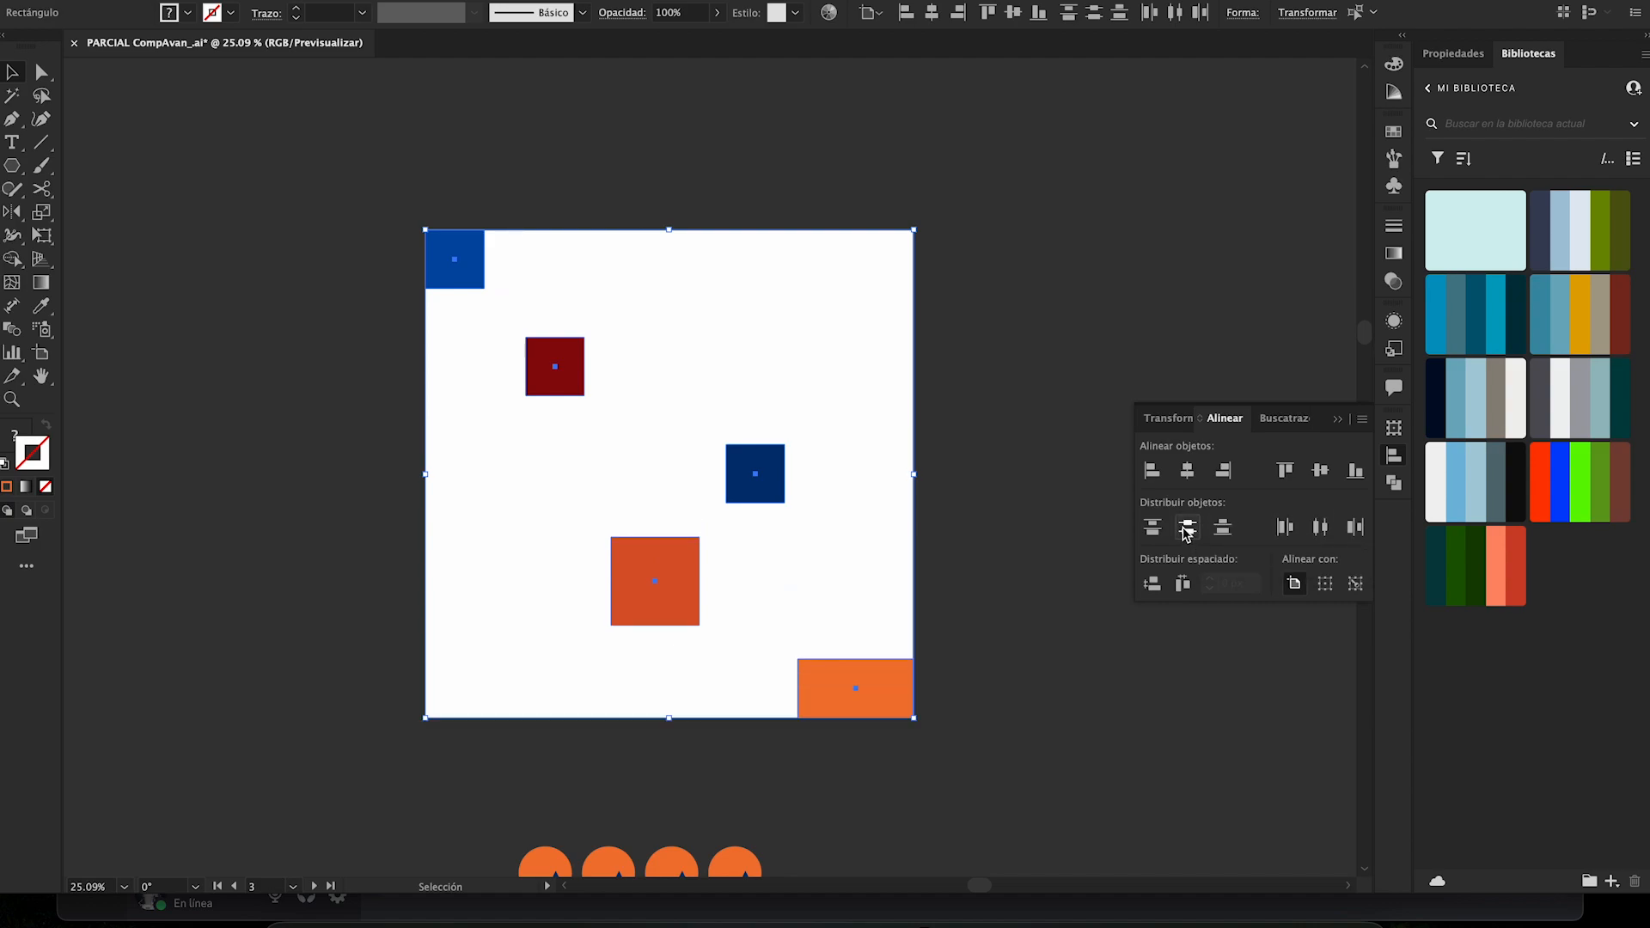
- Switch to aligning to the selection, move the orange rectangle inward, and distribute the five shapes by vertical centers and by top edges
left_click(1325, 584)
left_click(984, 688)
left_click_drag(967, 715, 474, 224)
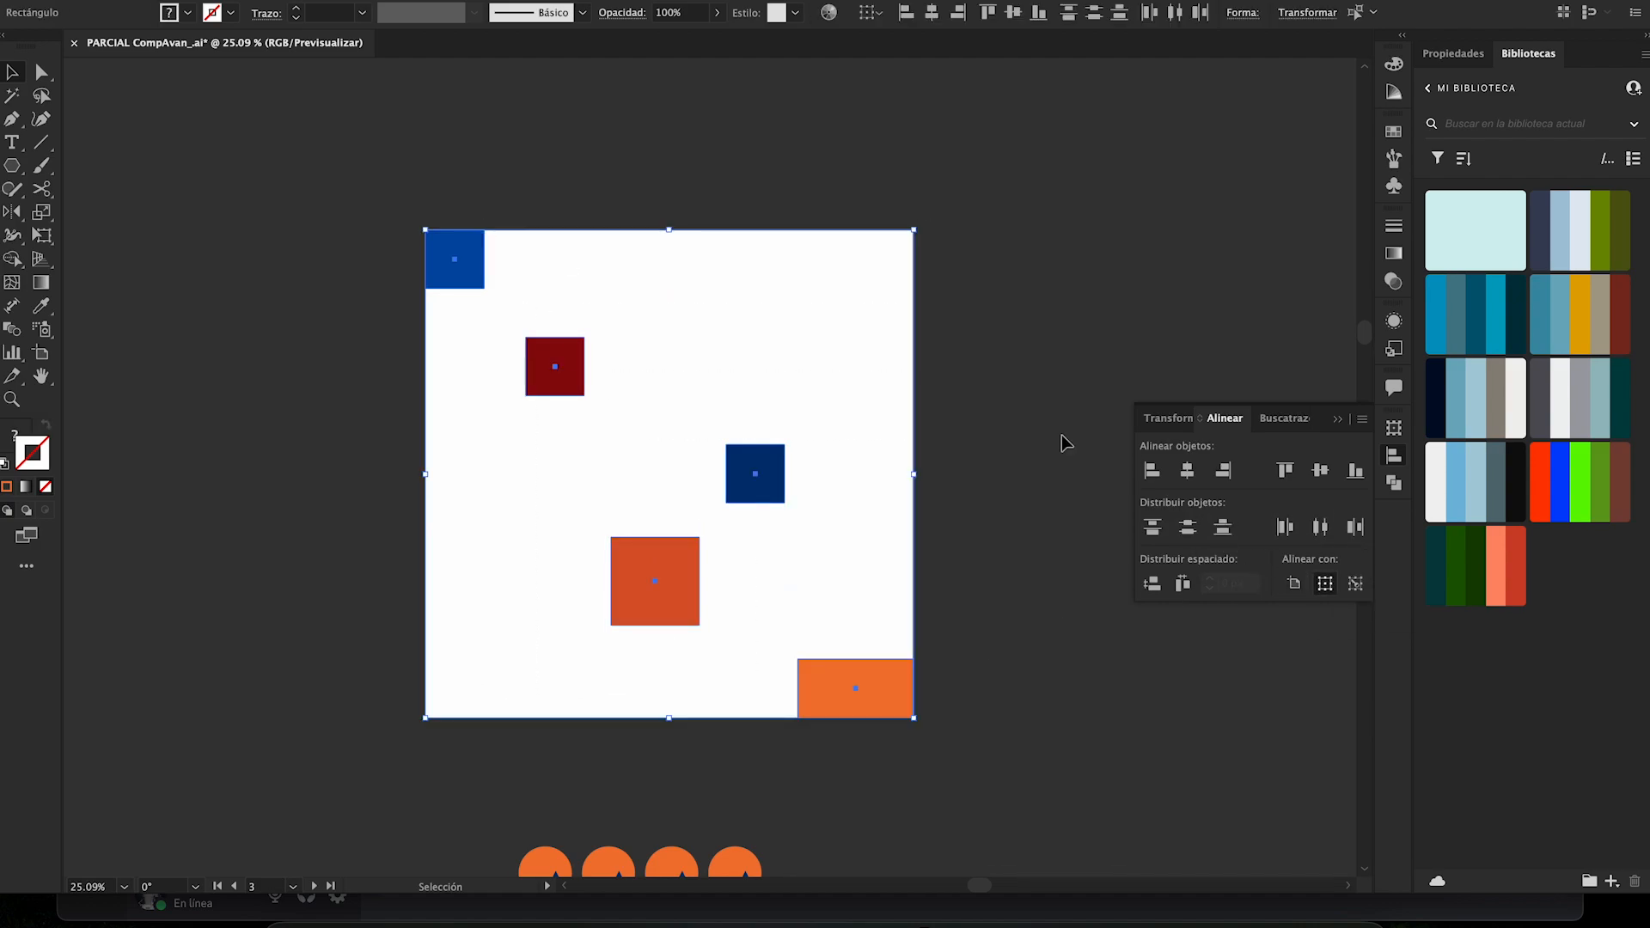
left_click(1010, 688)
left_click_drag(888, 700, 472, 284)
left_click(1188, 527)
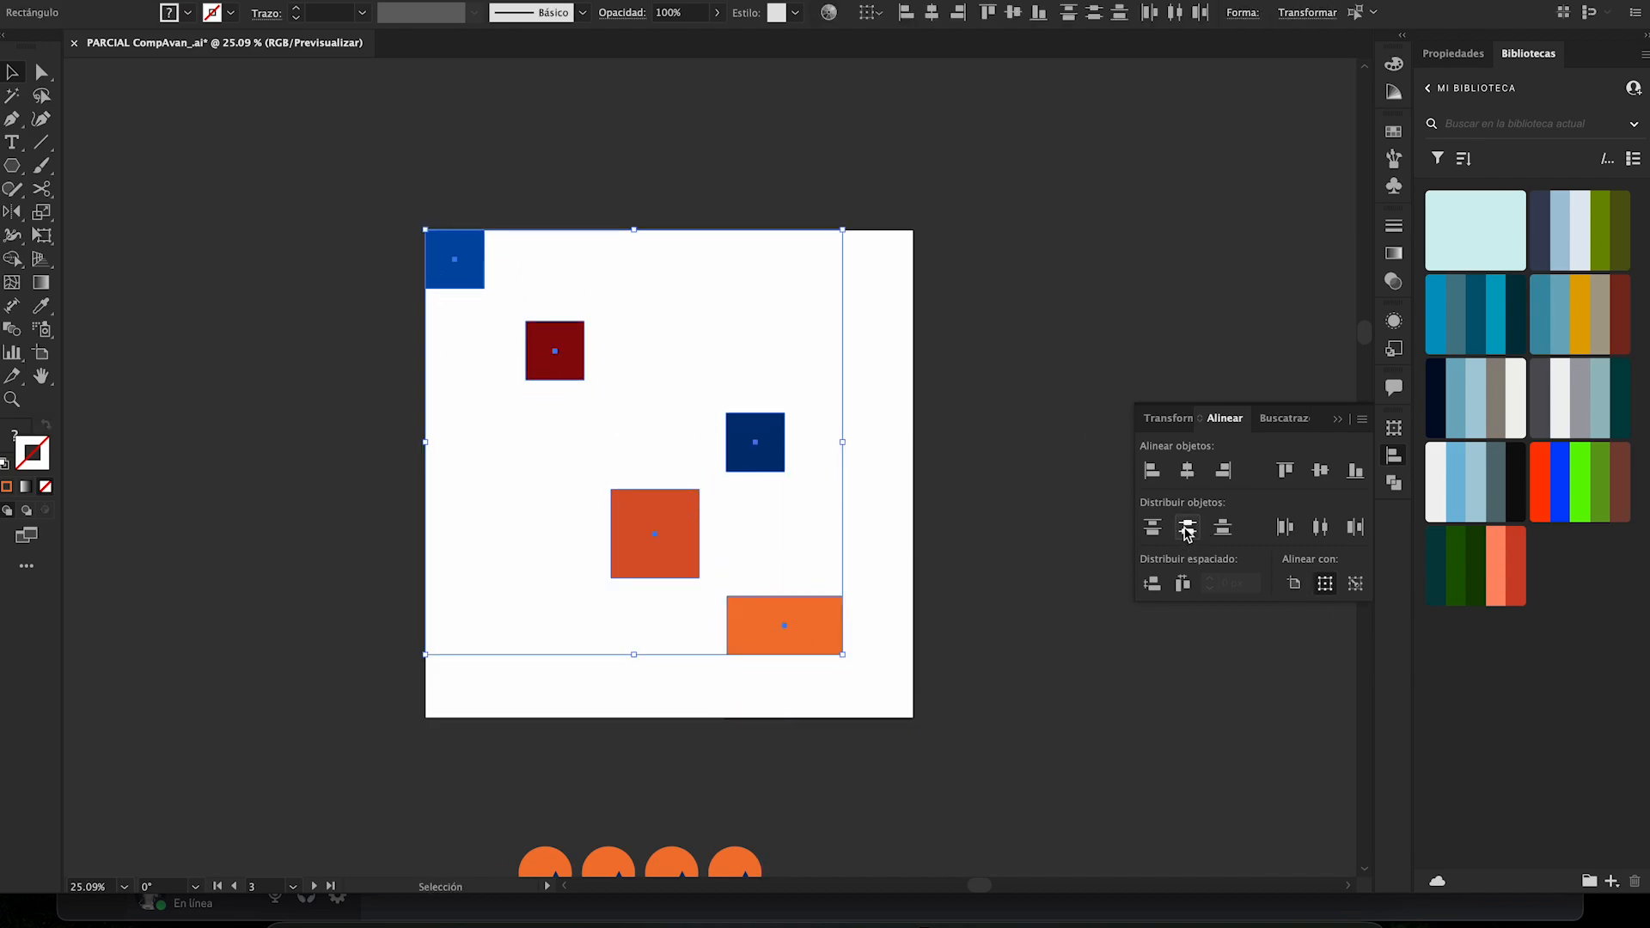
left_click(1152, 527)
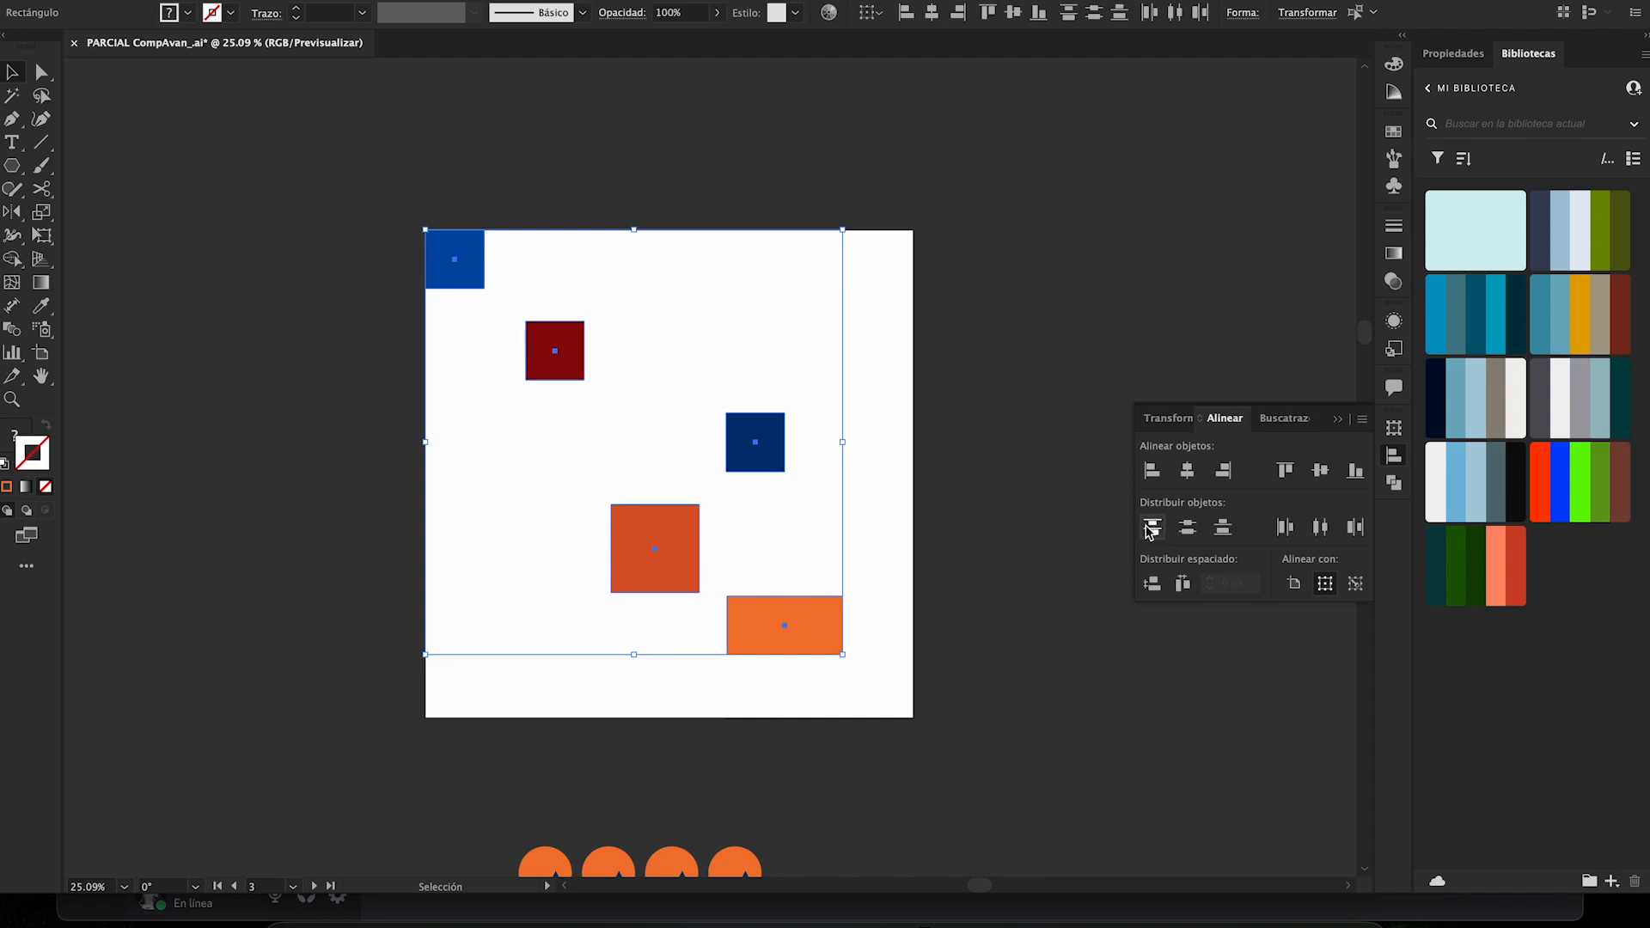
- Delete the five colored shapes from the artboard
left_click(988, 486)
left_click_drag(413, 215, 864, 649)
key("Delete")
- Move the rows of circle-star and square-triangle pairs from below onto the emptied artboard, and enlarge them to fill most of its width
scroll(796, 574, "down", 1)
scroll(796, 574, "down", 1)
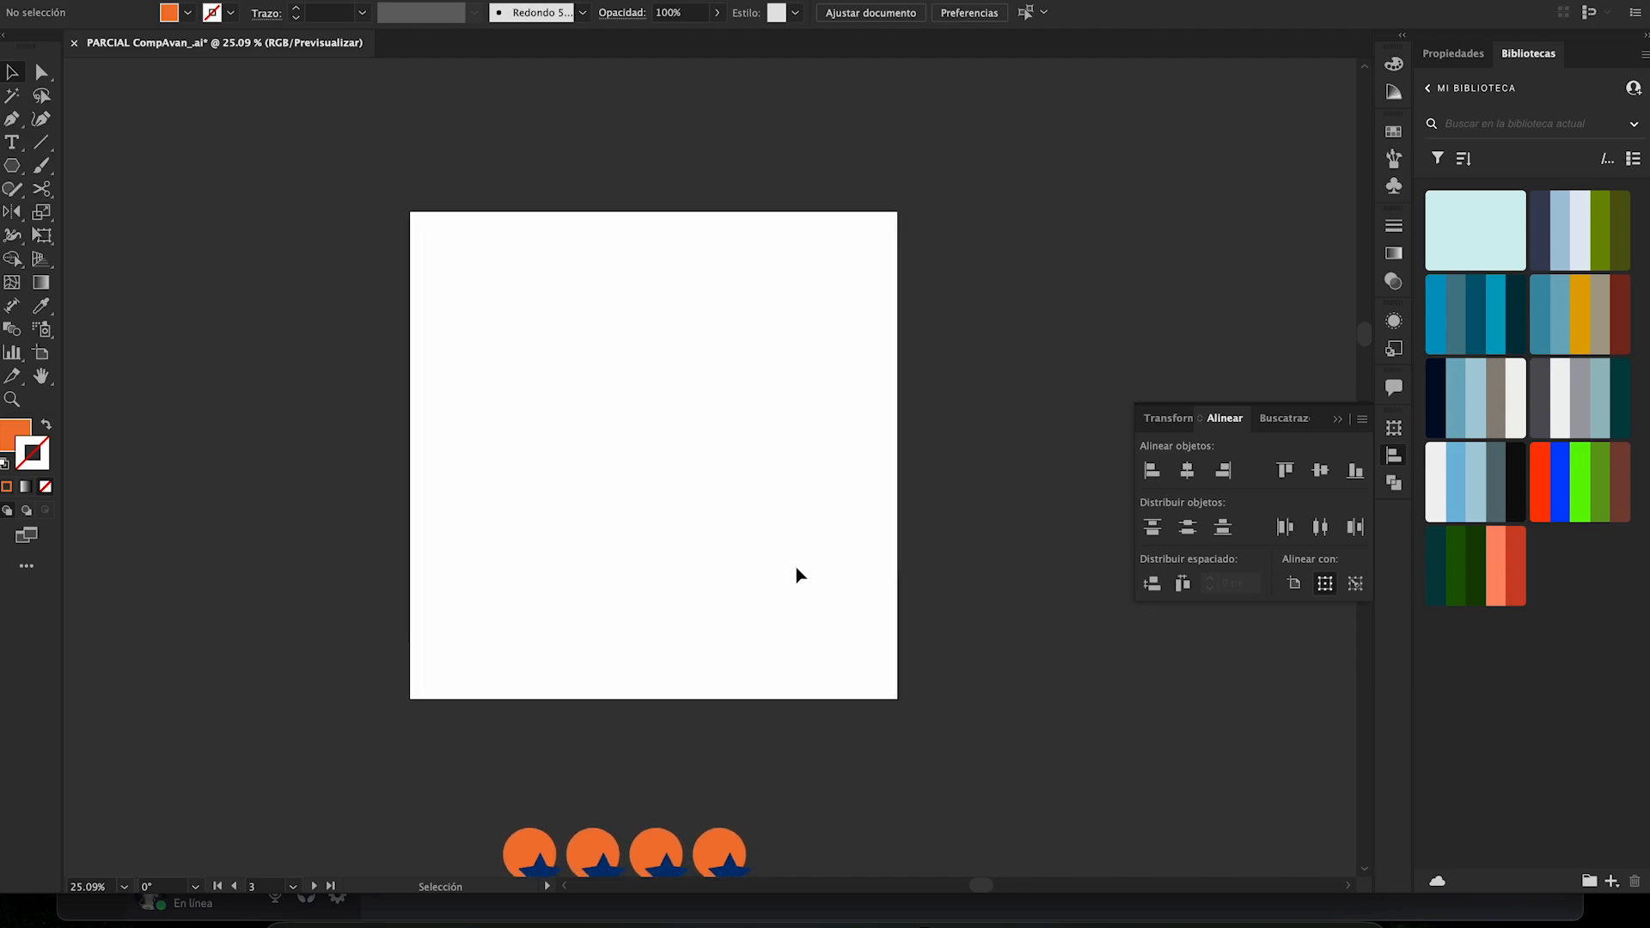
scroll(768, 556, "down", 5)
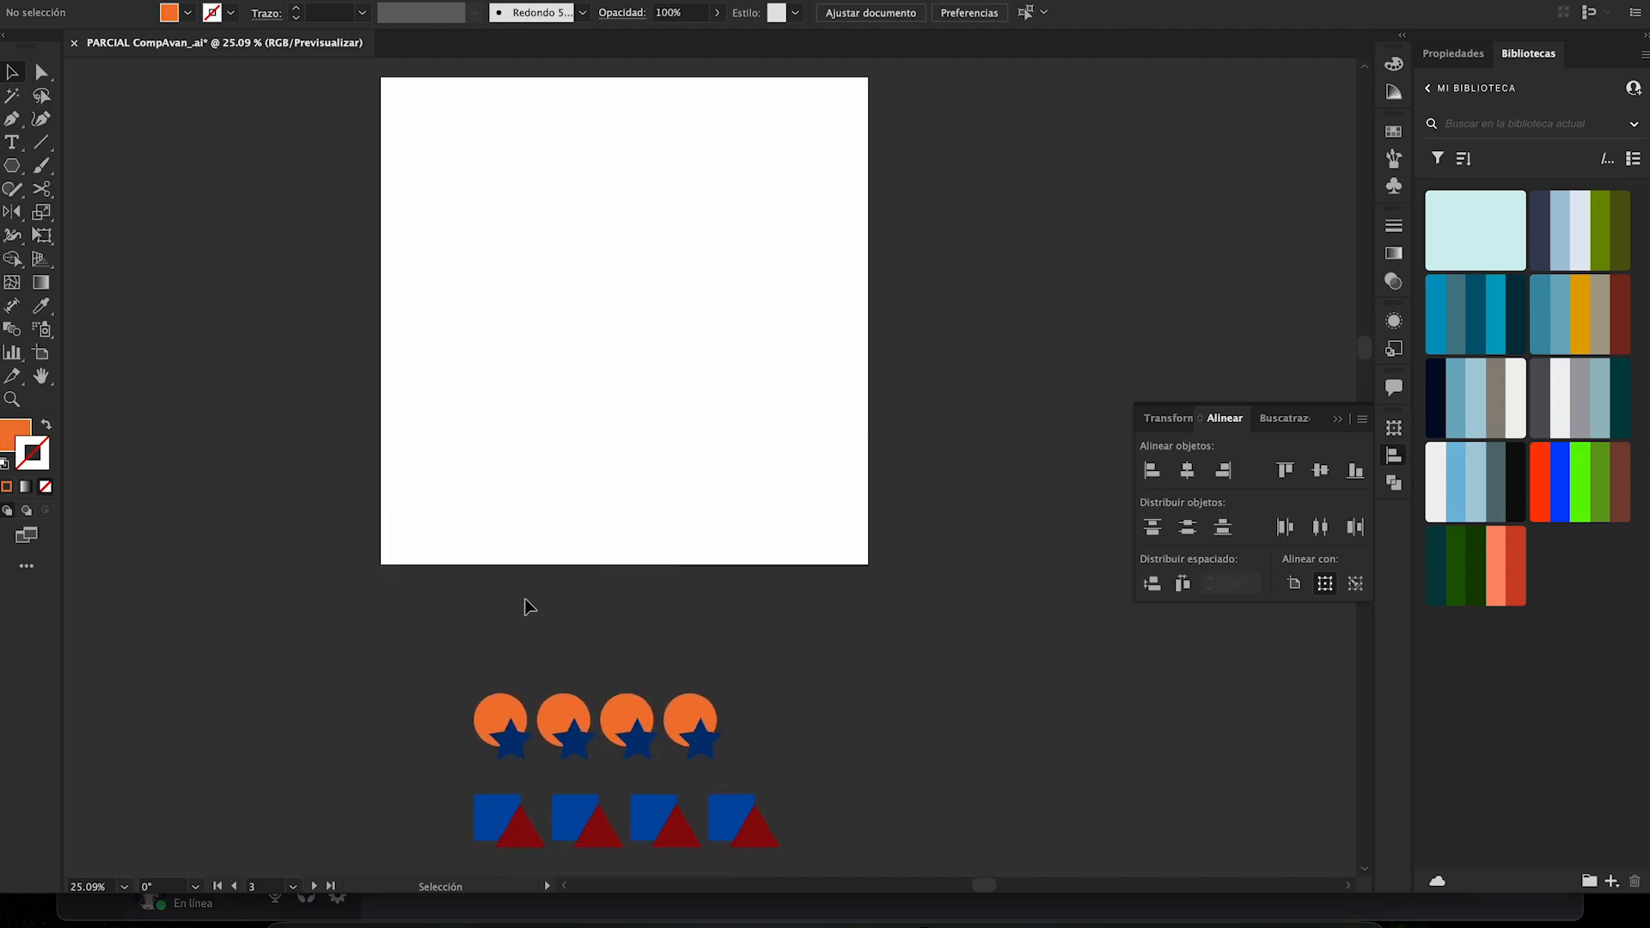
left_click_drag(733, 901, 813, 766)
scroll(773, 739, "up", 3)
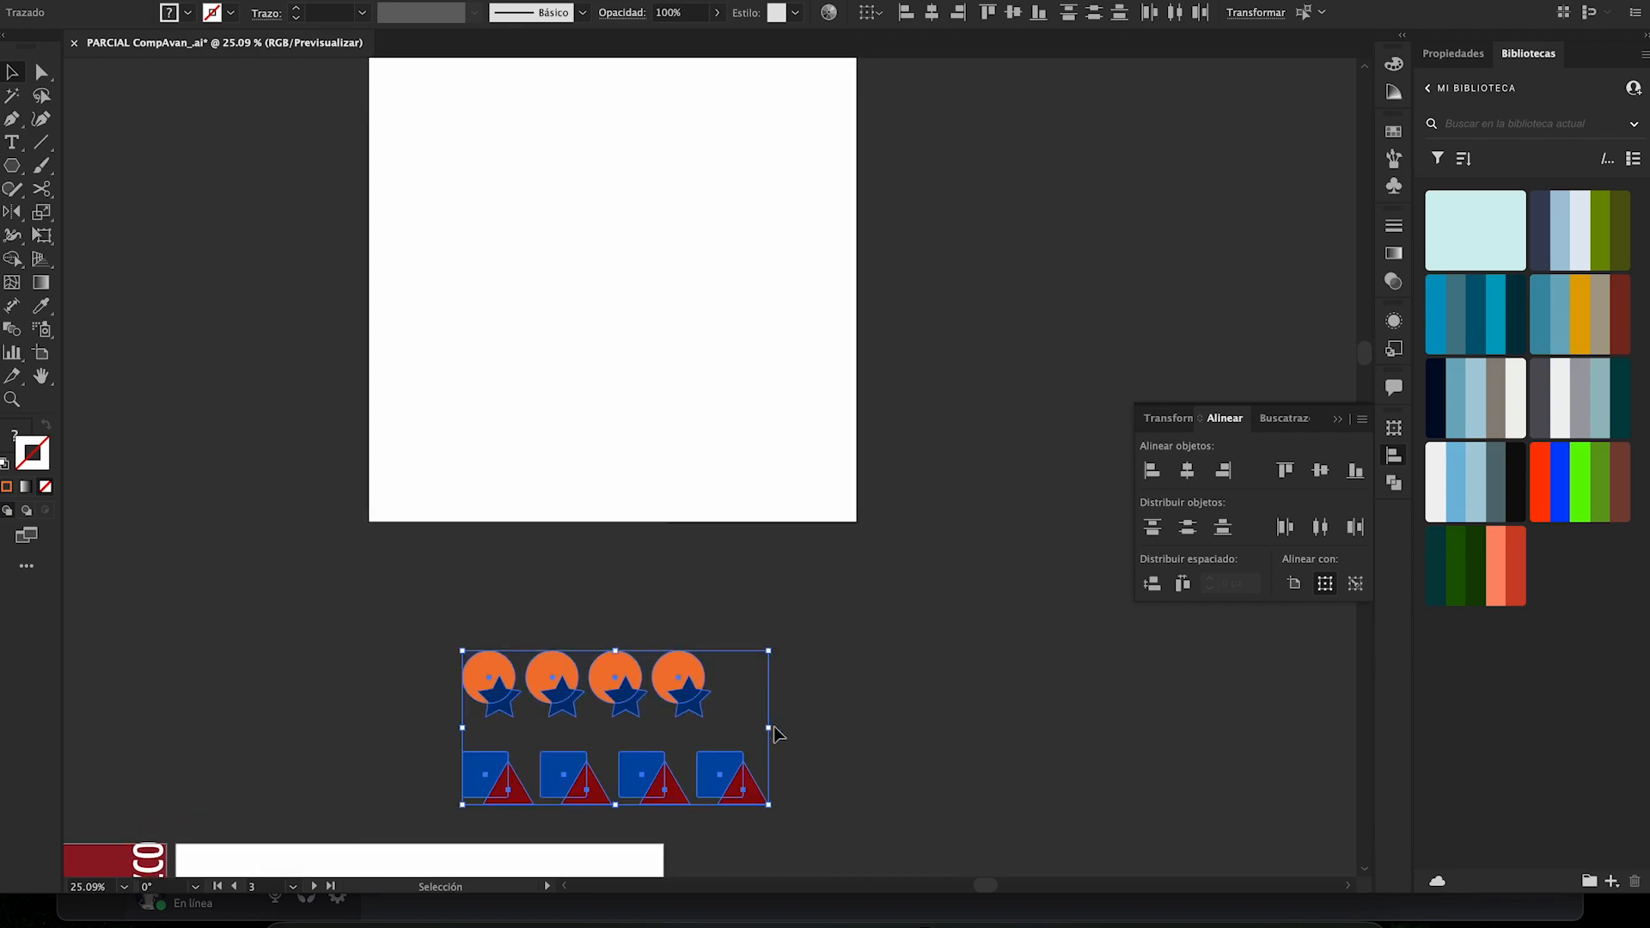
left_click_drag(710, 737, 707, 354)
scroll(688, 352, "up", 4)
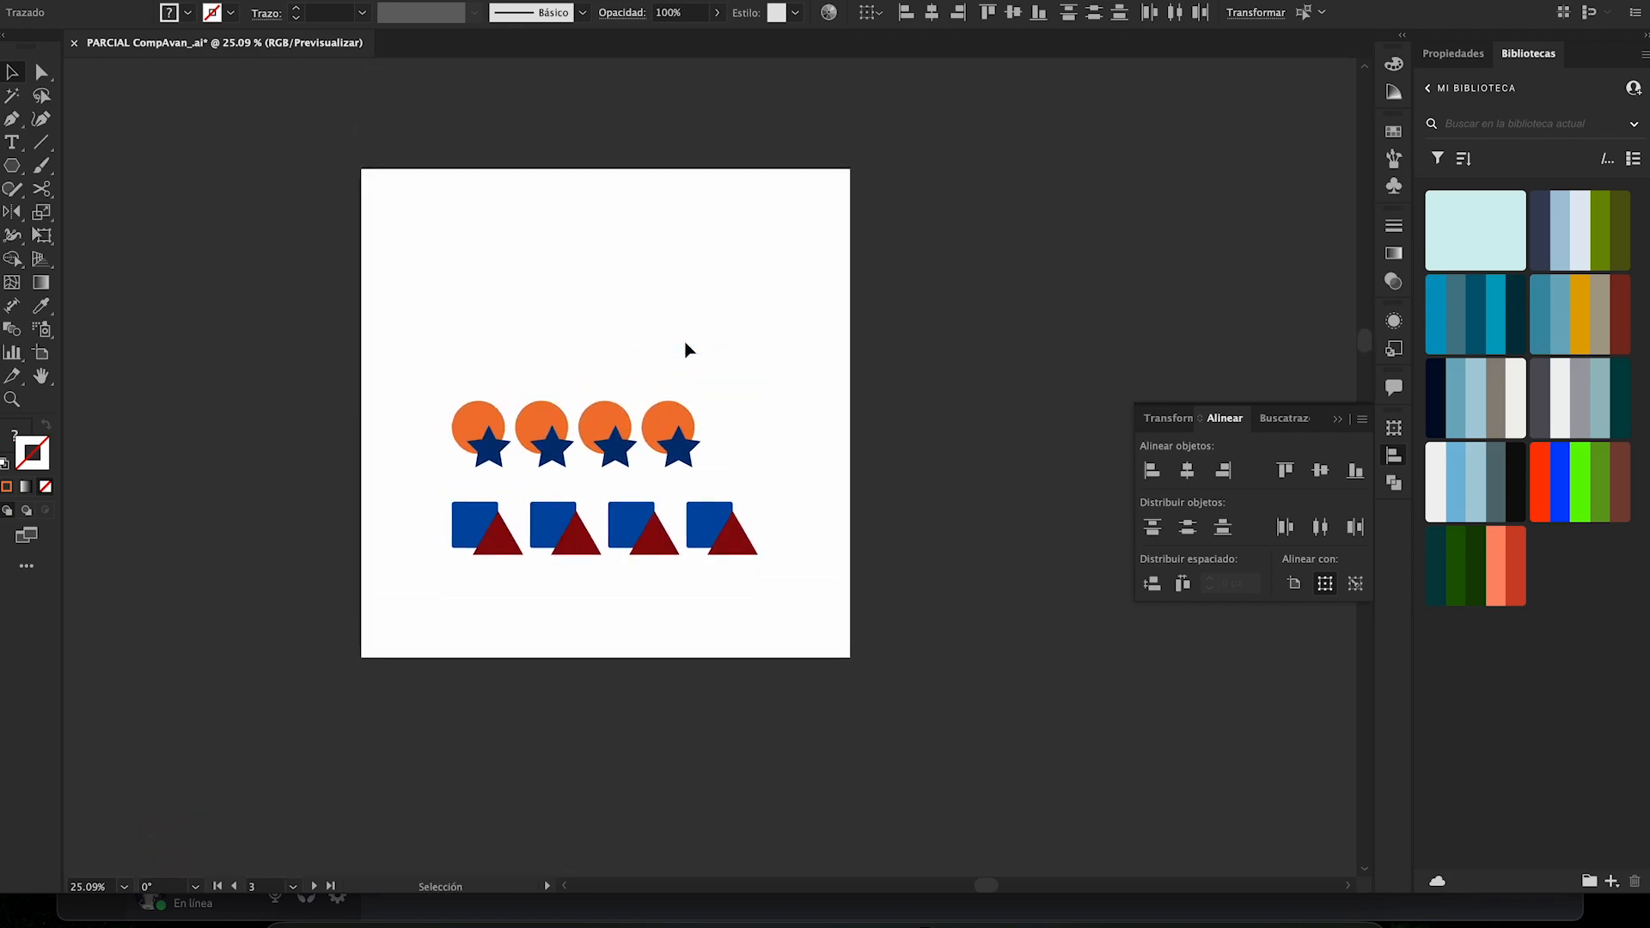
left_click_drag(671, 486, 672, 398)
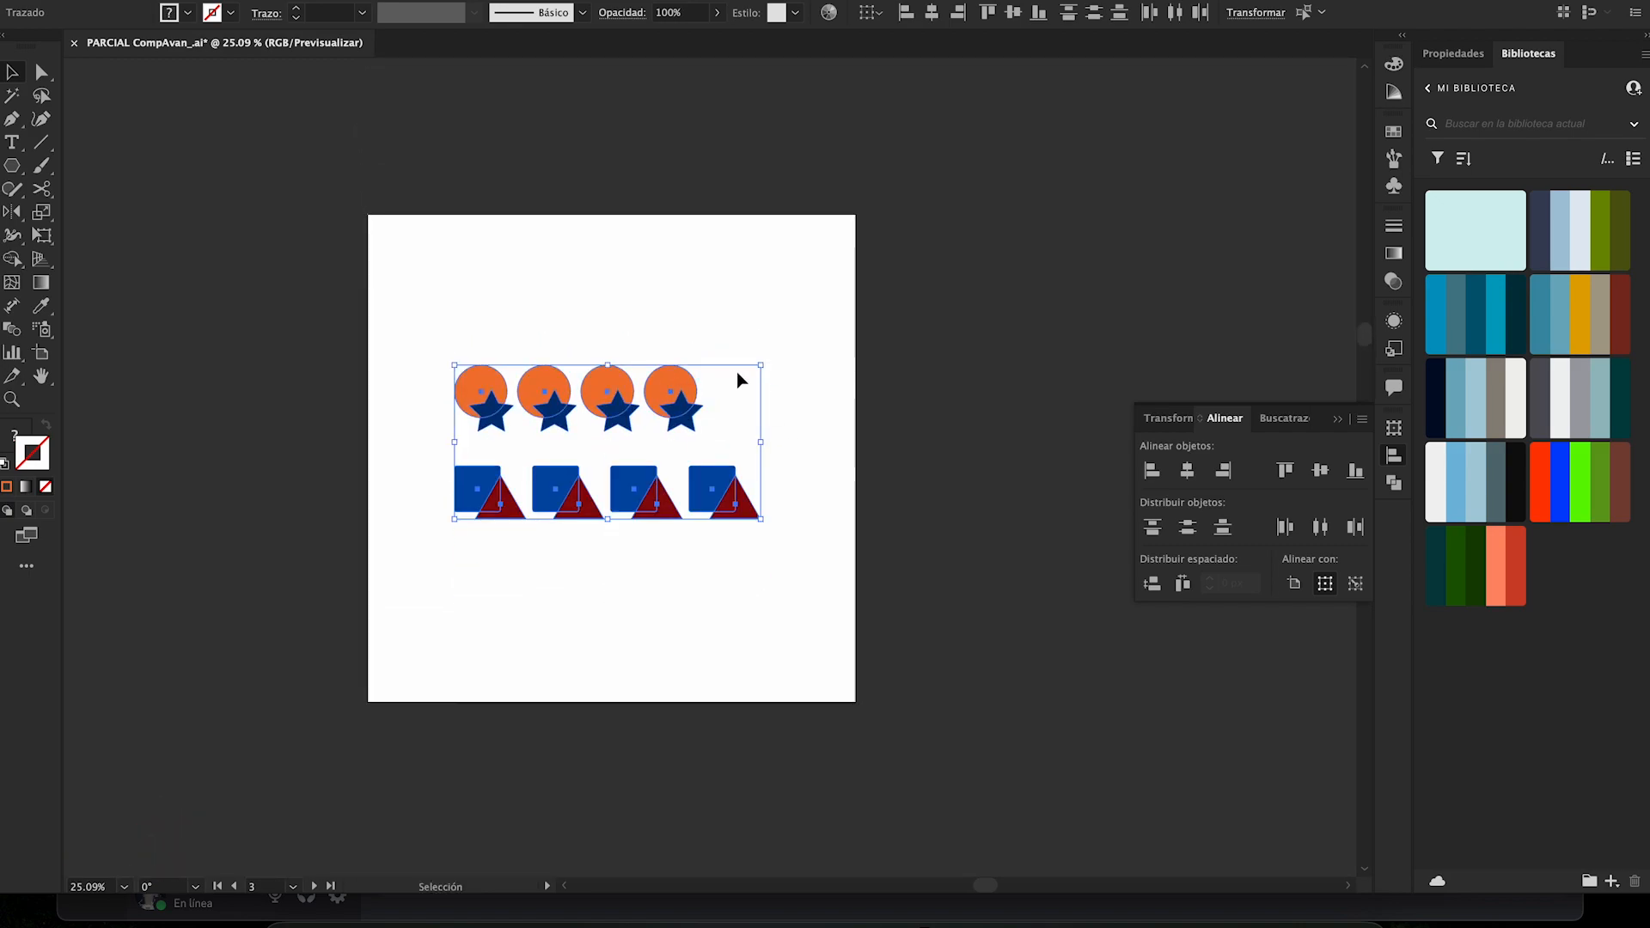
left_click_drag(762, 367, 808, 323)
left_click(808, 323)
- Unite the first orange circle and its dark blue star into one shape with Pathfinder
left_click(1287, 422)
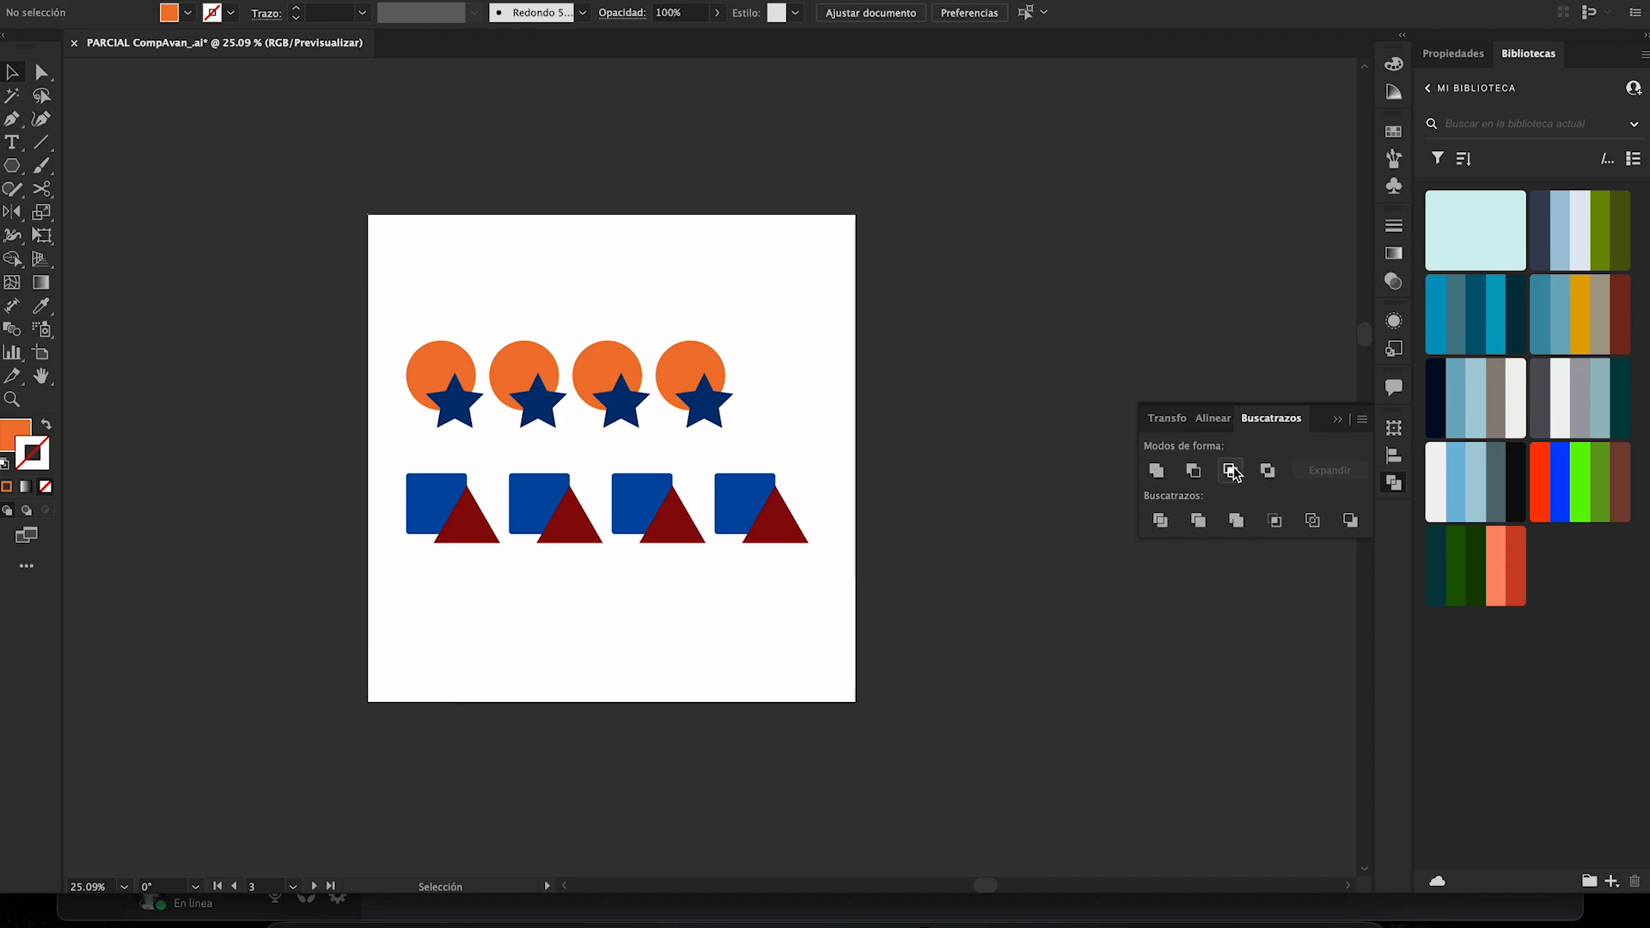
key("z")
left_click_drag(418, 272, 836, 489)
key("v")
left_click_drag(230, 262, 335, 481)
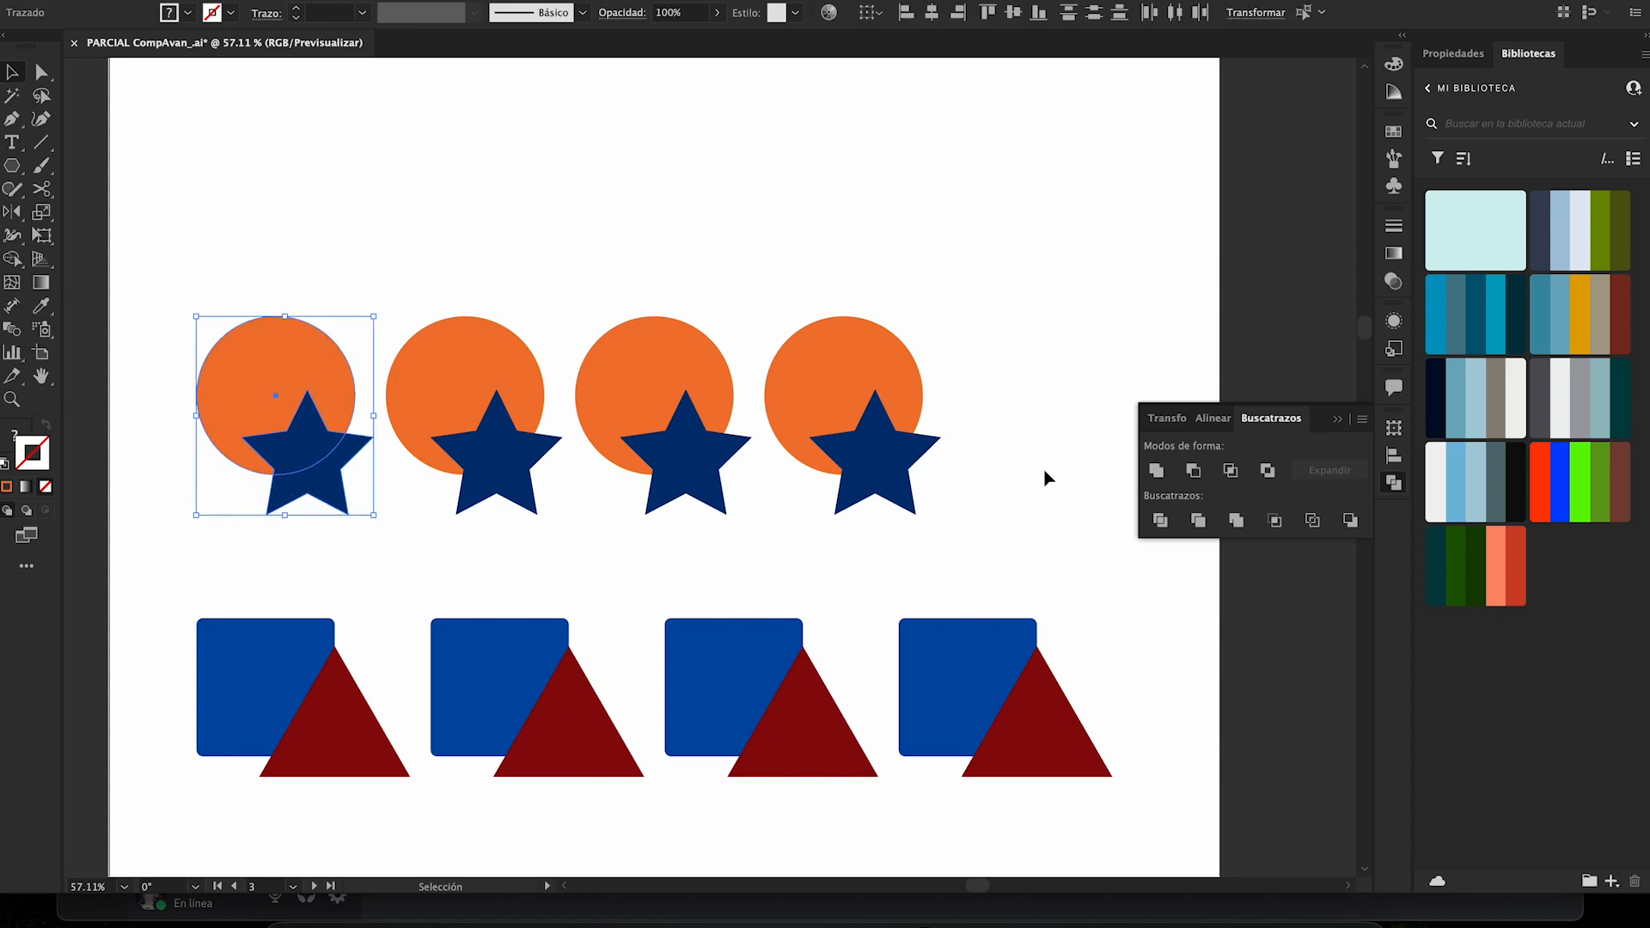
left_click(1158, 473)
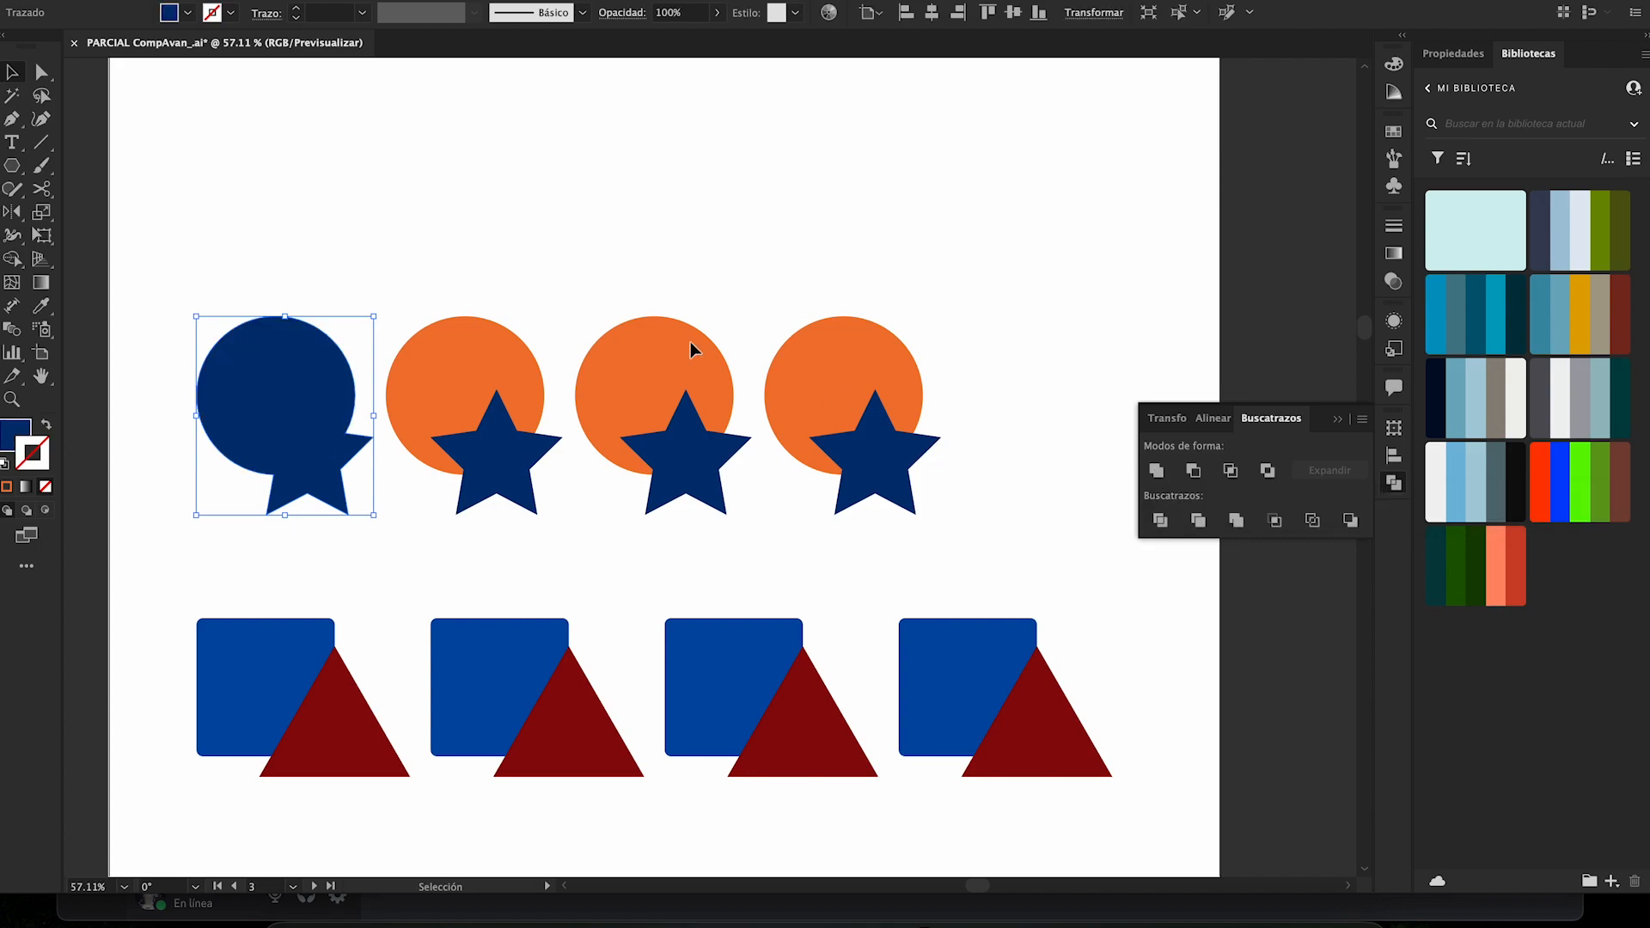
- Undo the union of the first circle and star
left_click(454, 231)
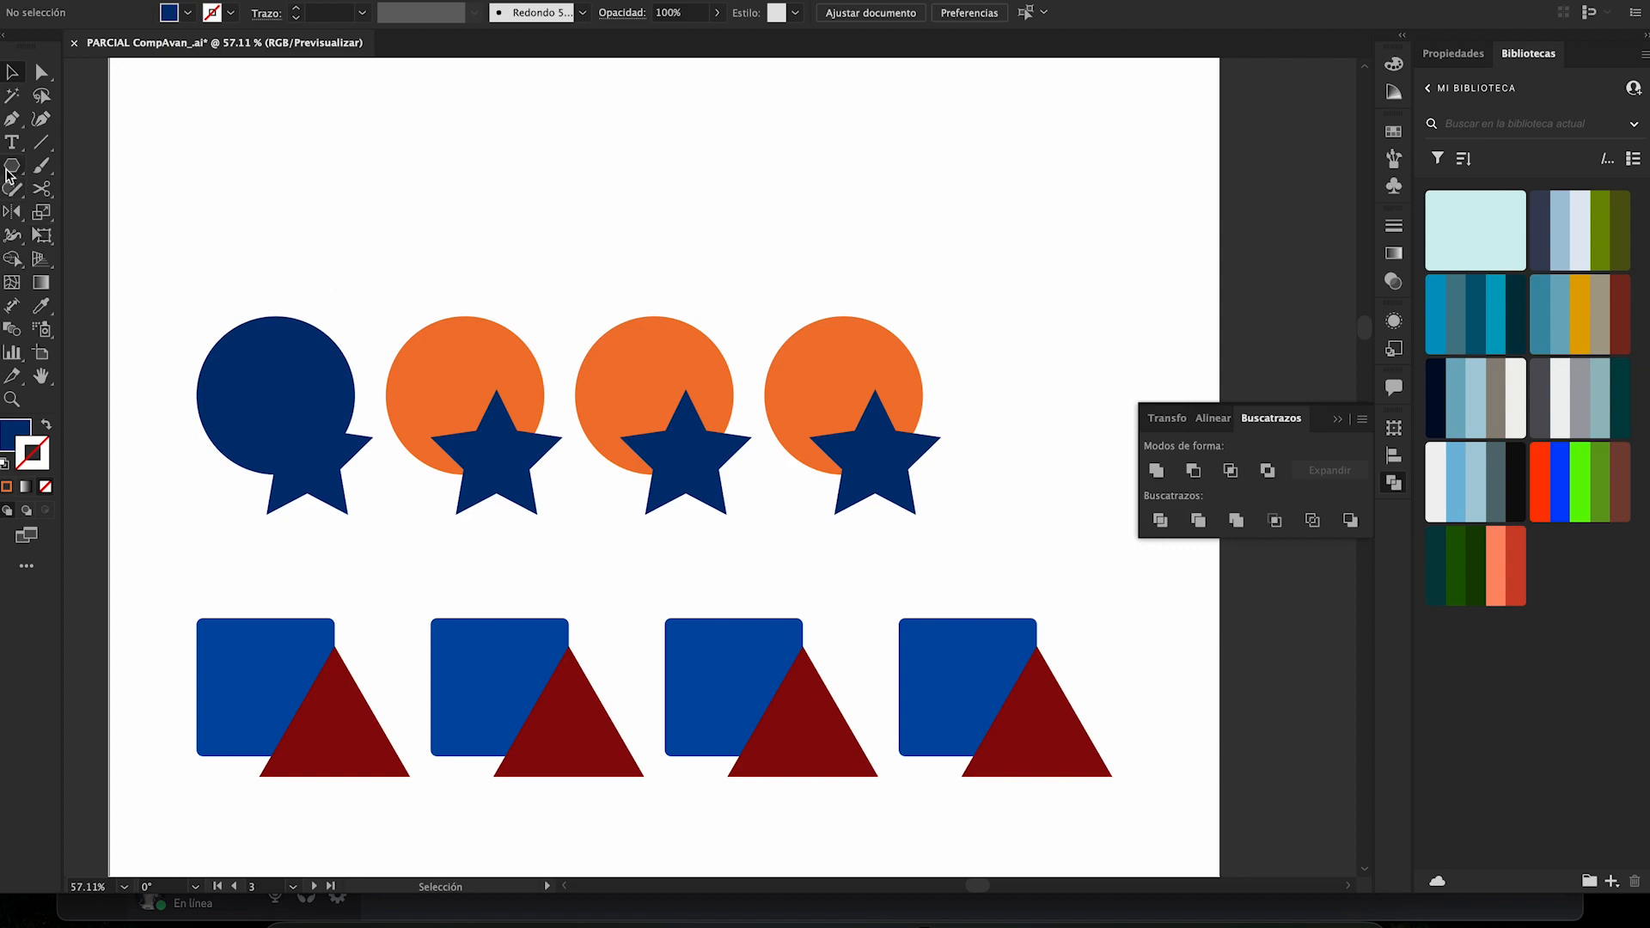
key("ctrl+z")
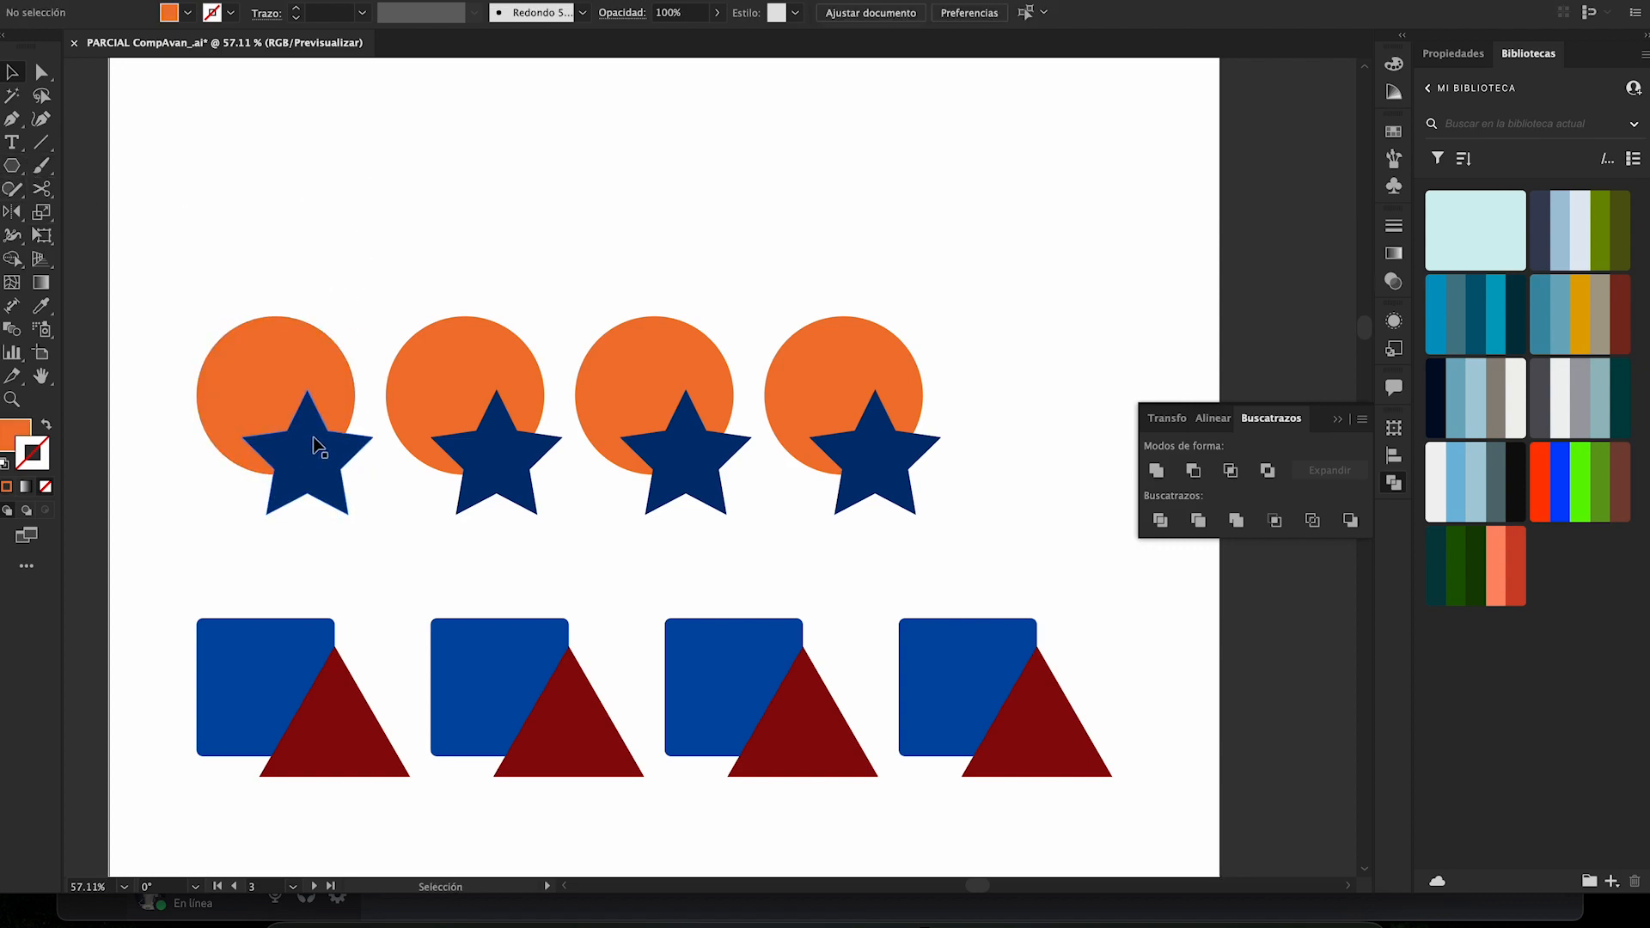
left_click(333, 389)
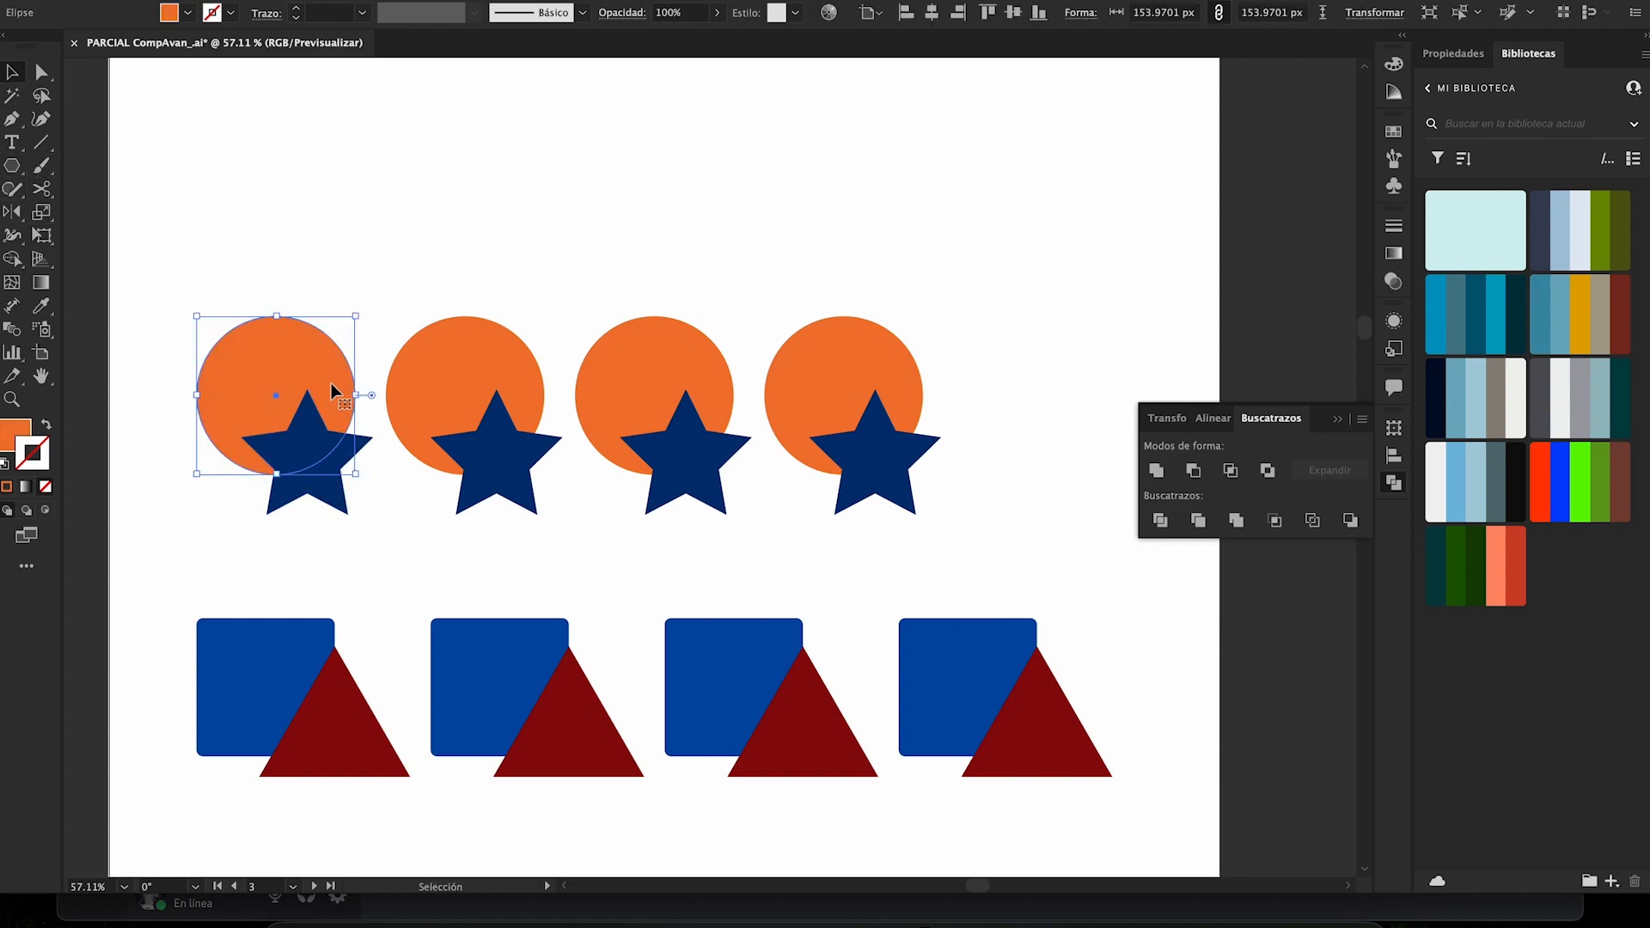
left_click(311, 535)
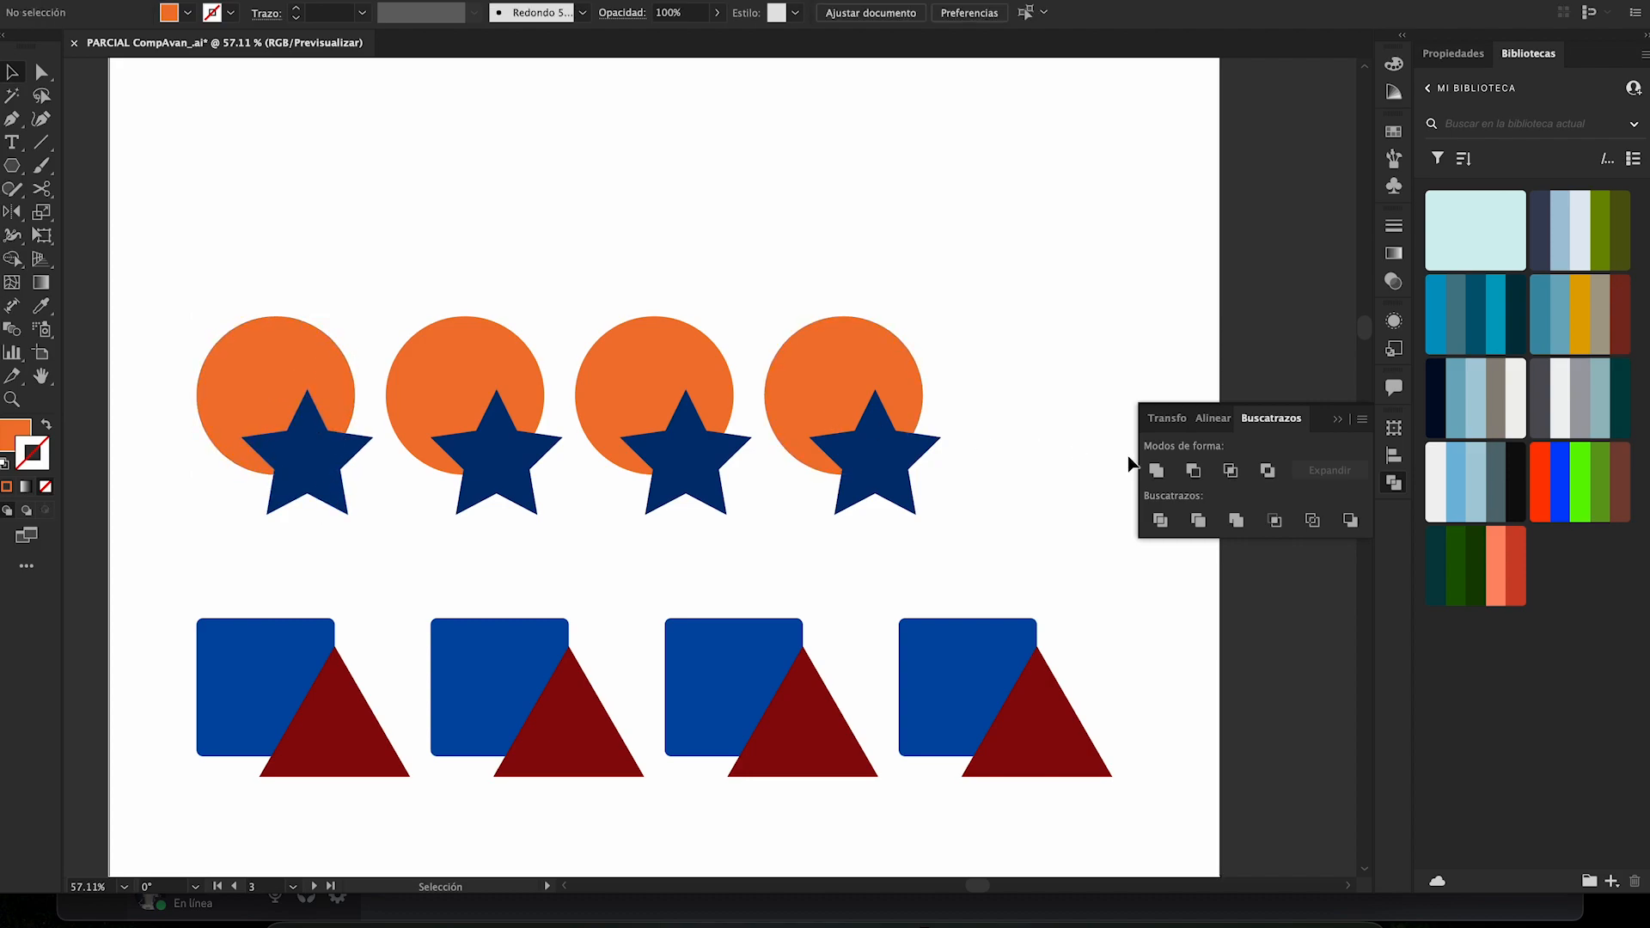
- Bring the first orange circle to the front of its dark blue star
left_click(301, 383)
right_click(299, 378)
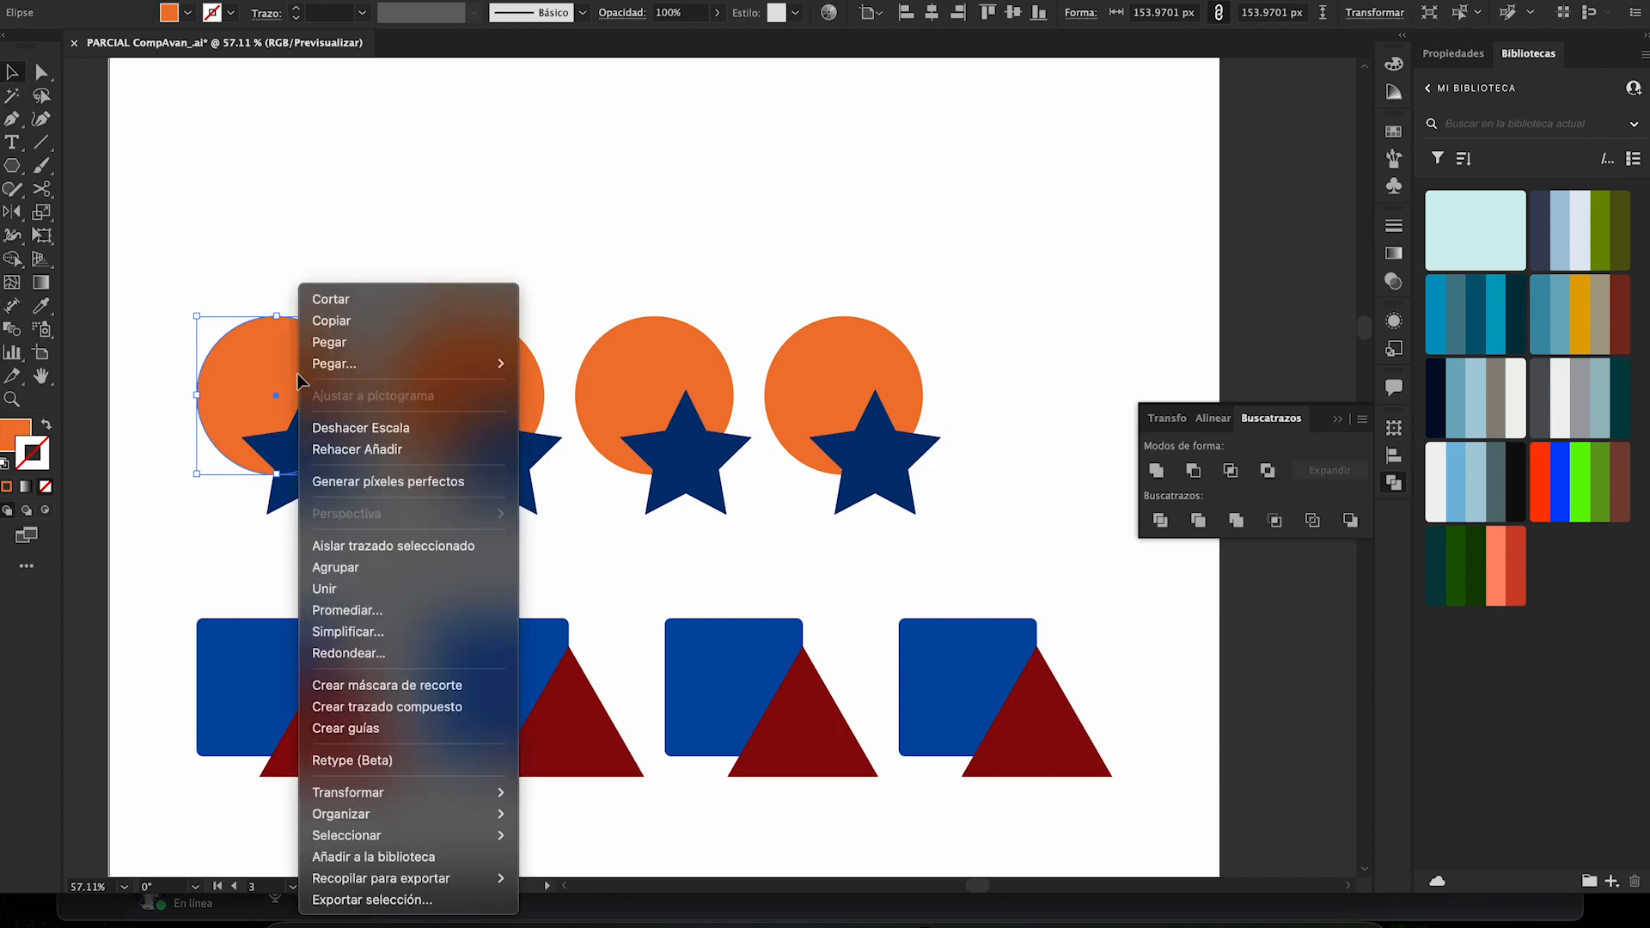
mouse_move(480, 796)
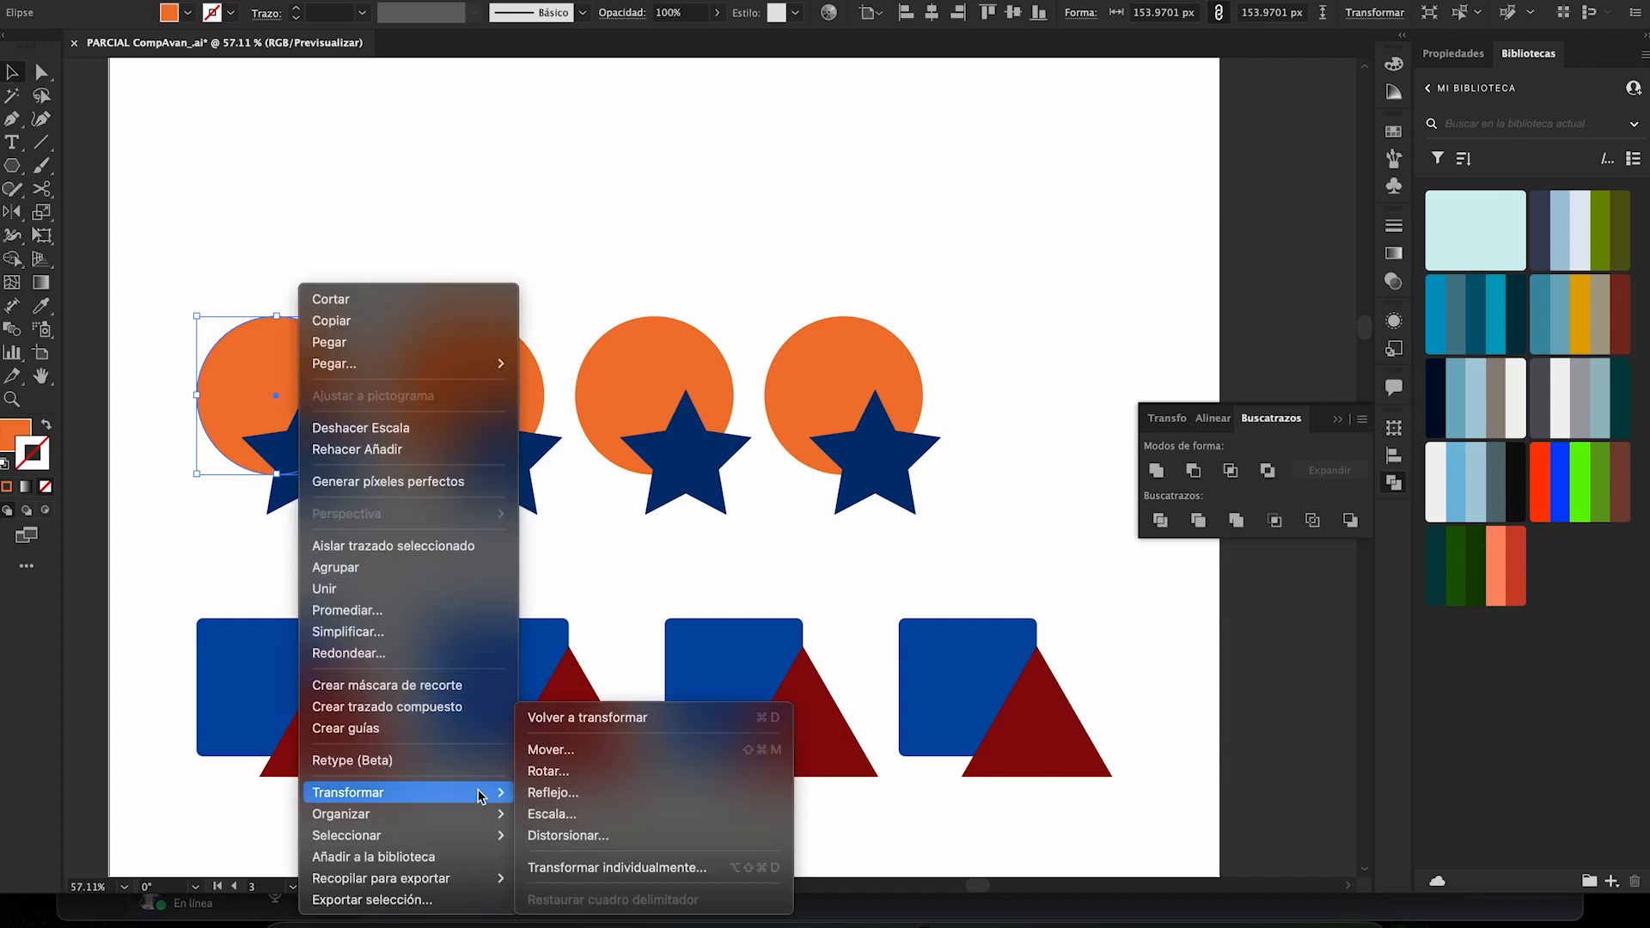
left_click(578, 808)
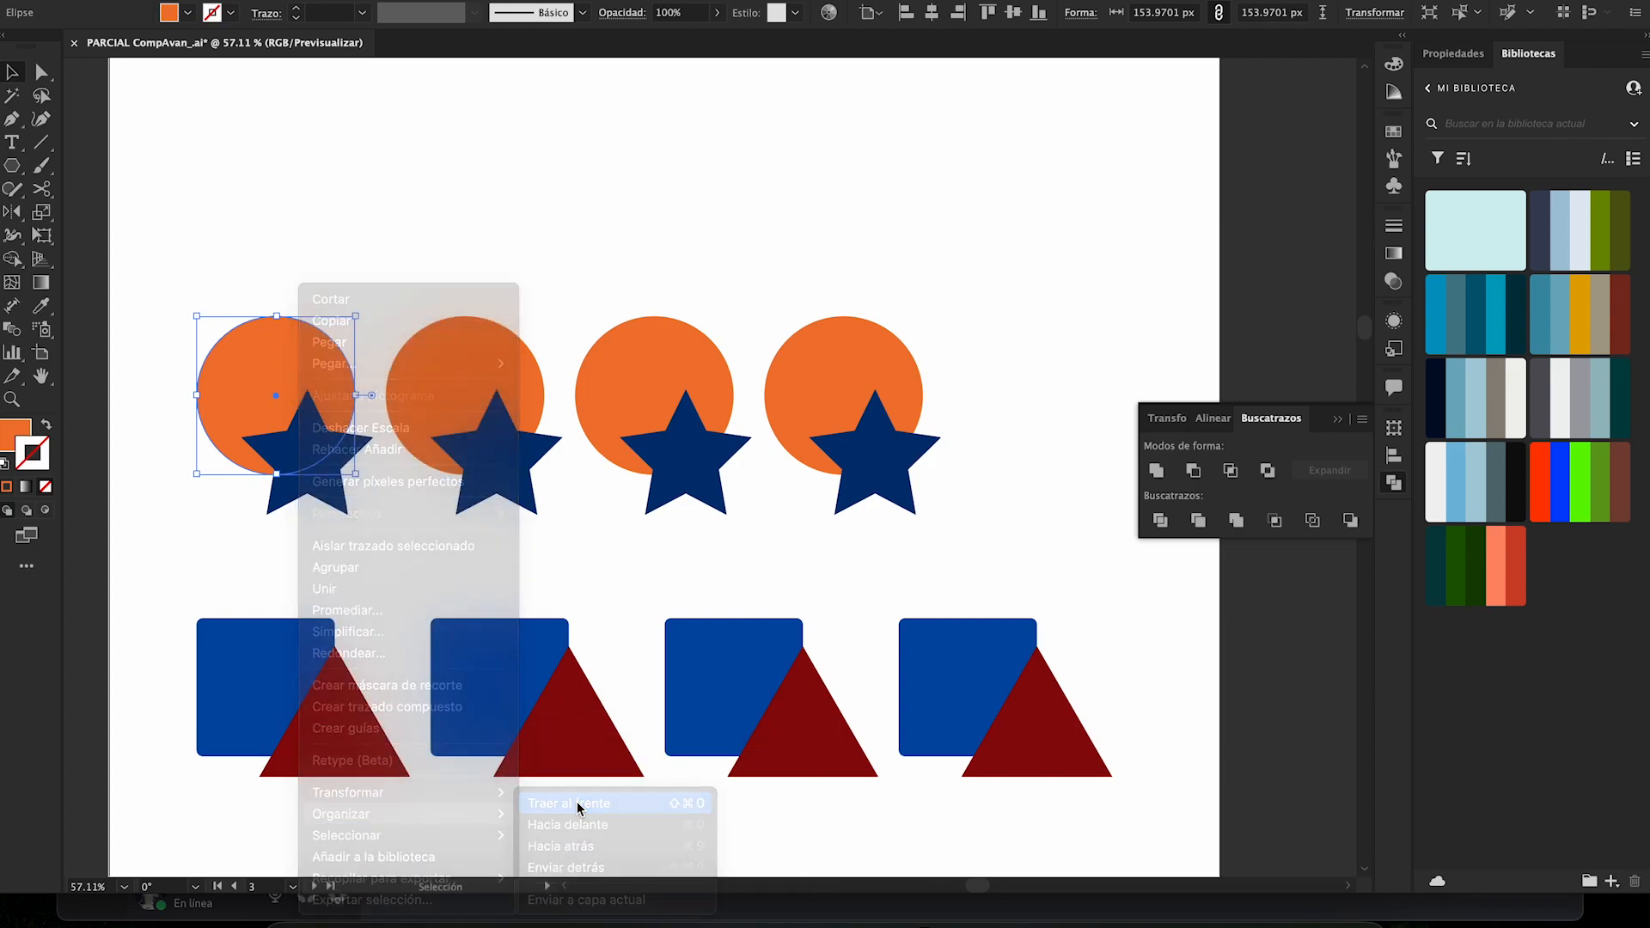
- Unite the front orange circle and the star behind it into one shape with Pathfinder
left_click_drag(326, 535, 263, 386)
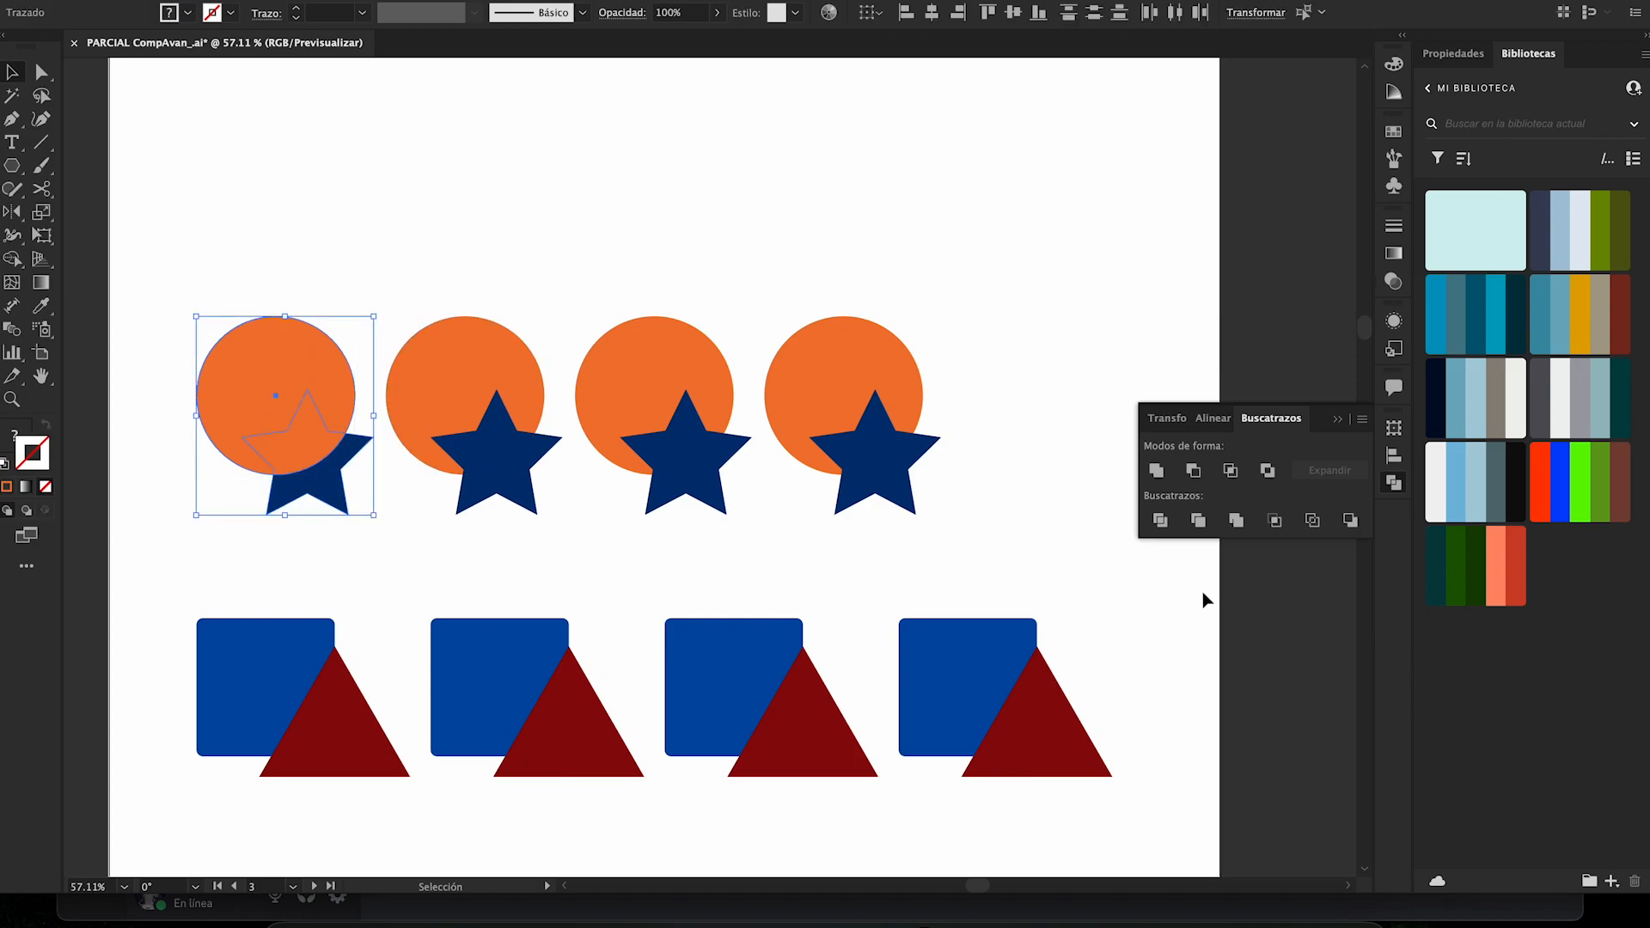
left_click(1156, 470)
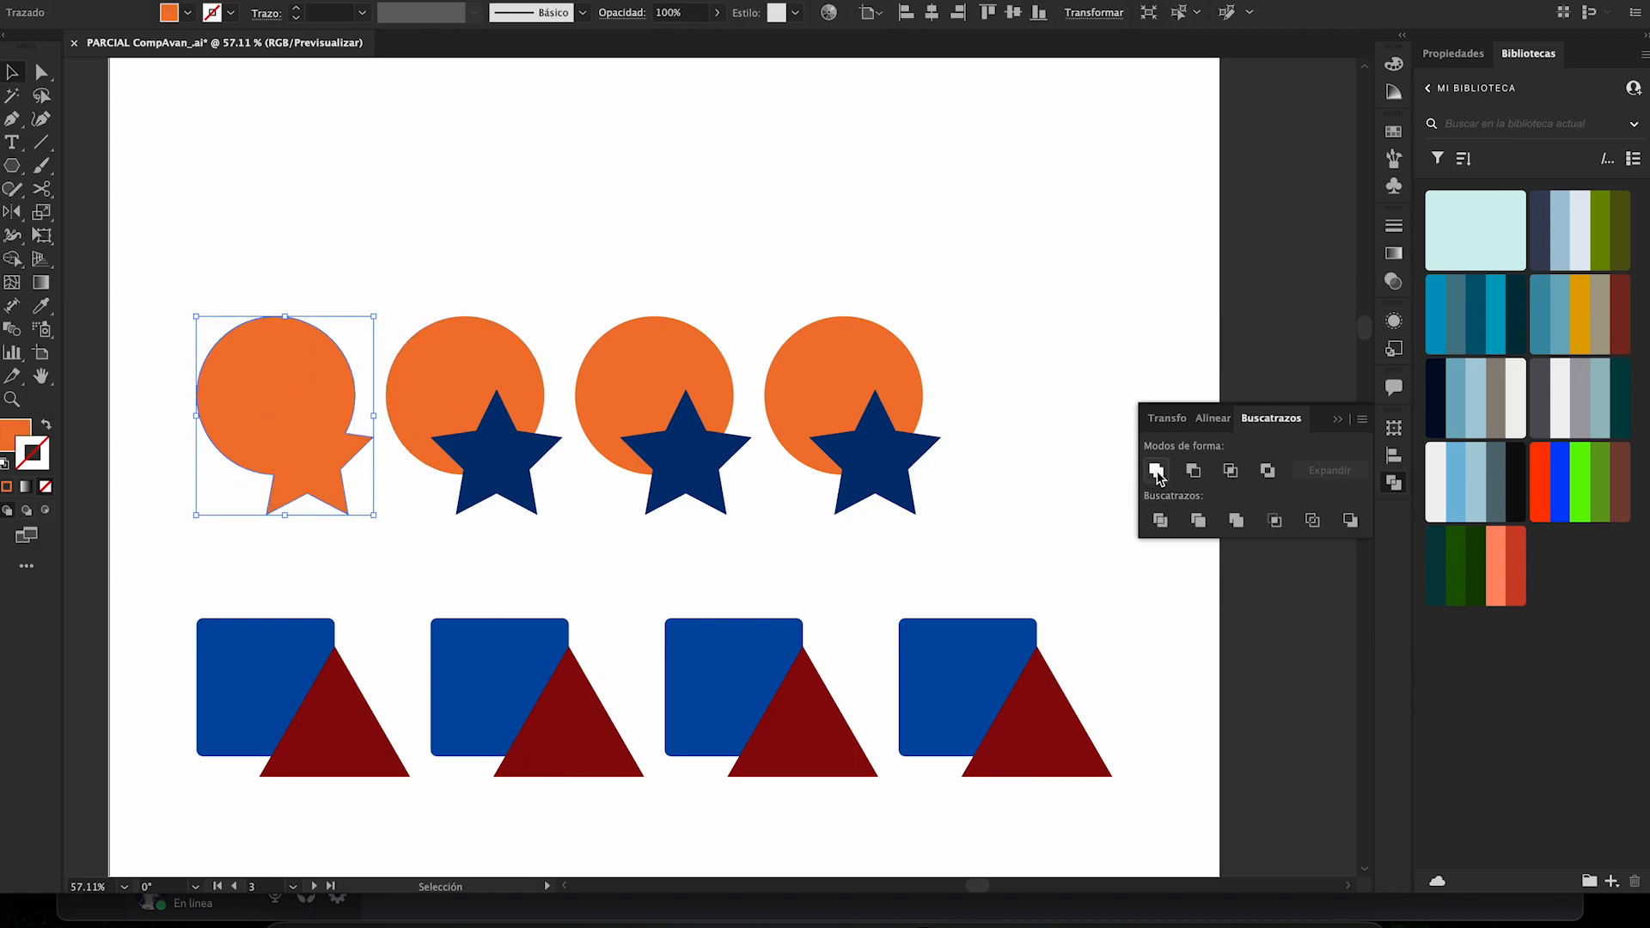
left_click(505, 258)
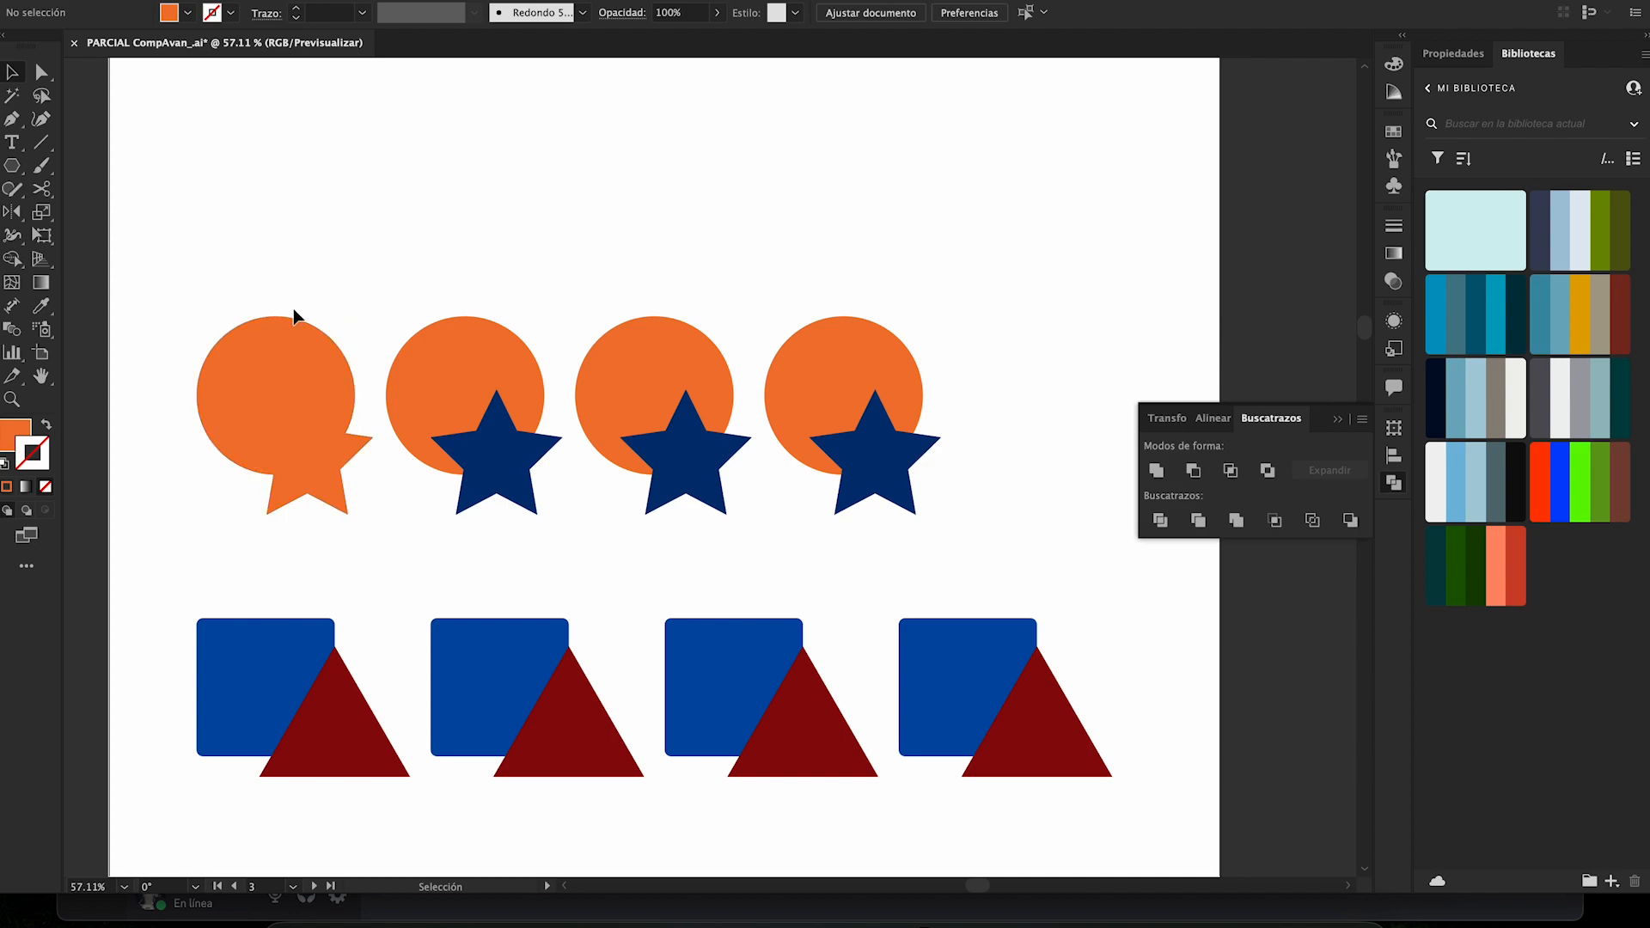
- Undo and redo the union of the first circle and star to compare the shapes before and after
key("a")
key("ctrl+z")
key("ctrl+z")
key("ctrl+shift+z")
key("ctrl+shift+z")
key("ctrl+z")
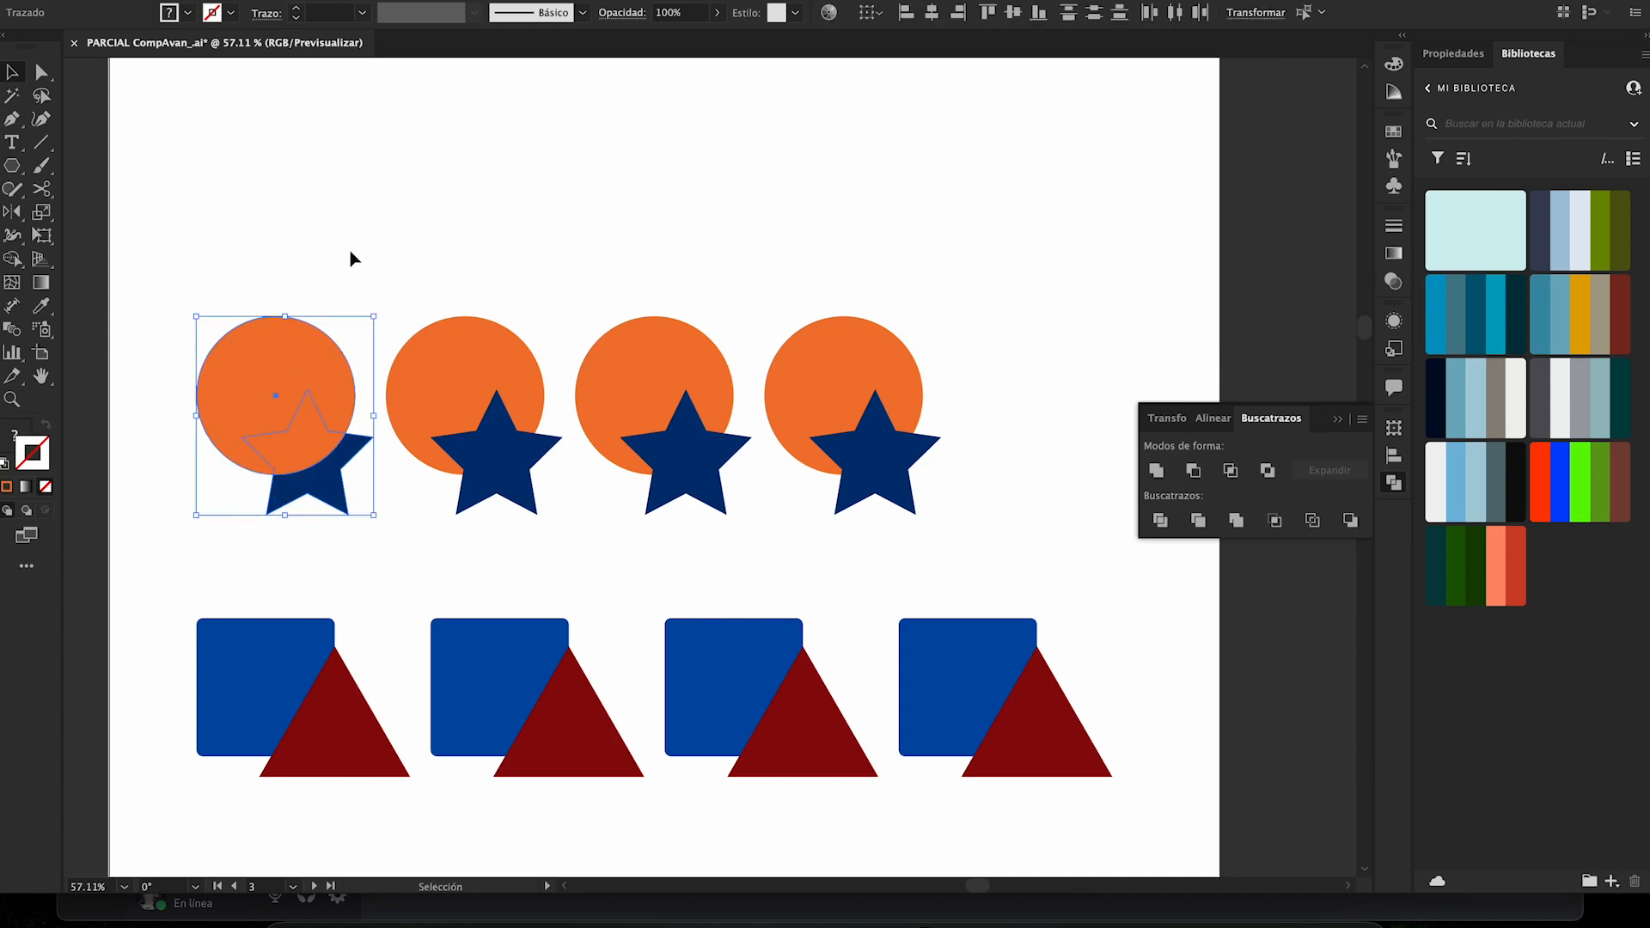
left_click(350, 251)
key("ctrl+z")
key("ctrl+shift+z")
key("ctrl+shift+z")
left_click(358, 267)
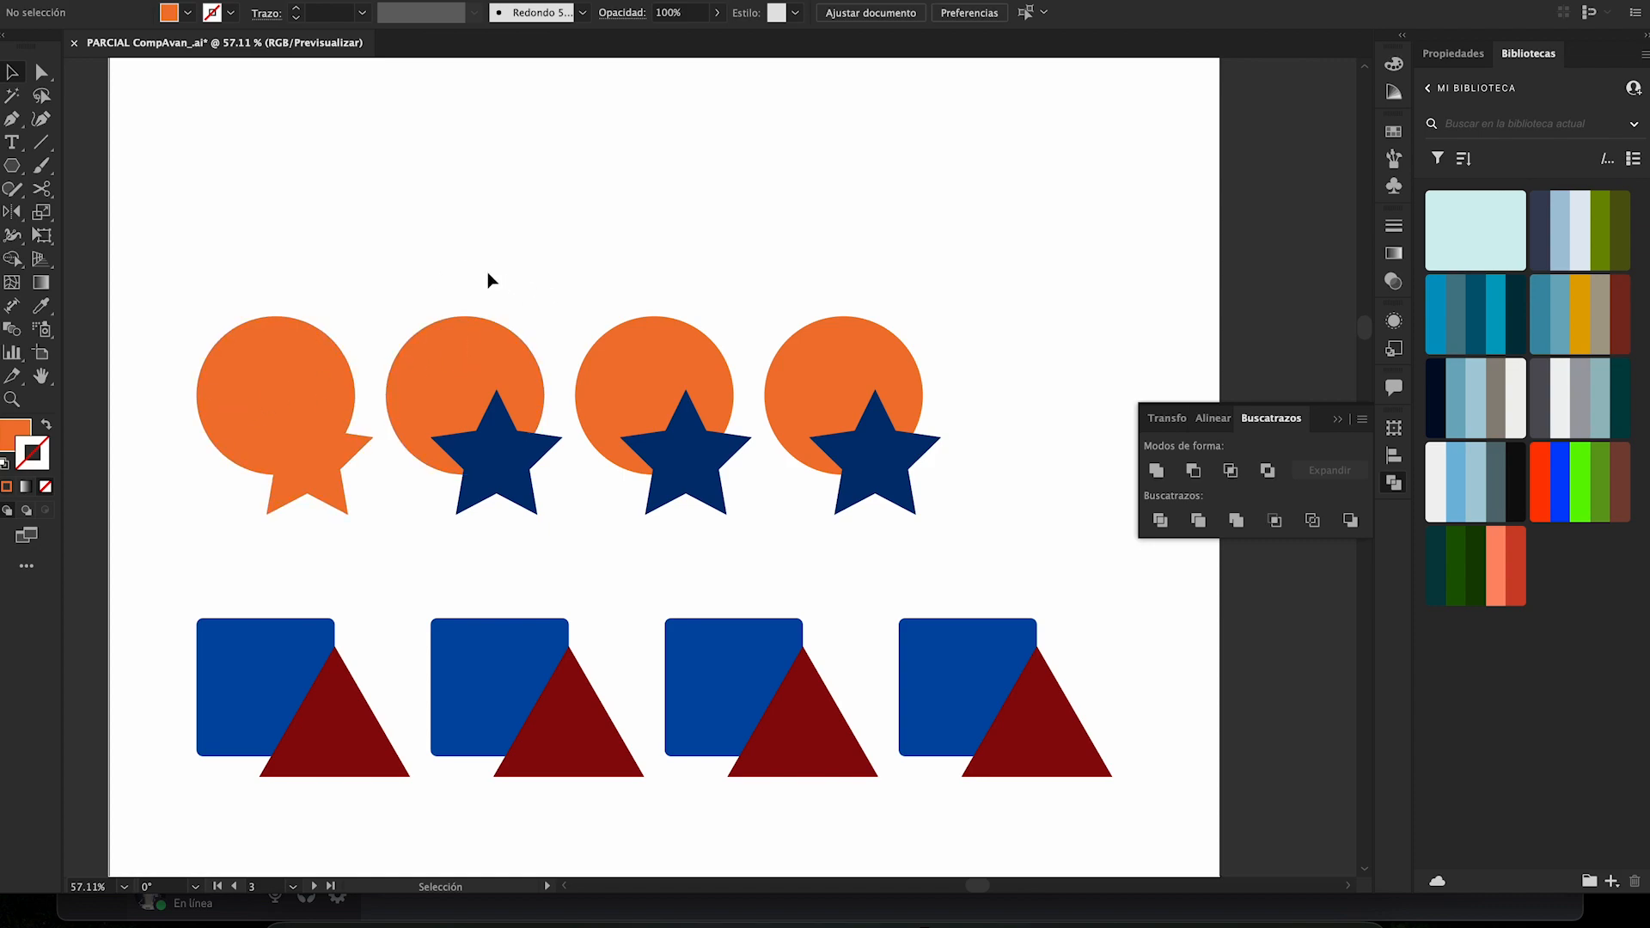
- Cut the dark blue star out of the second orange circle with Minus Front
left_click(481, 434)
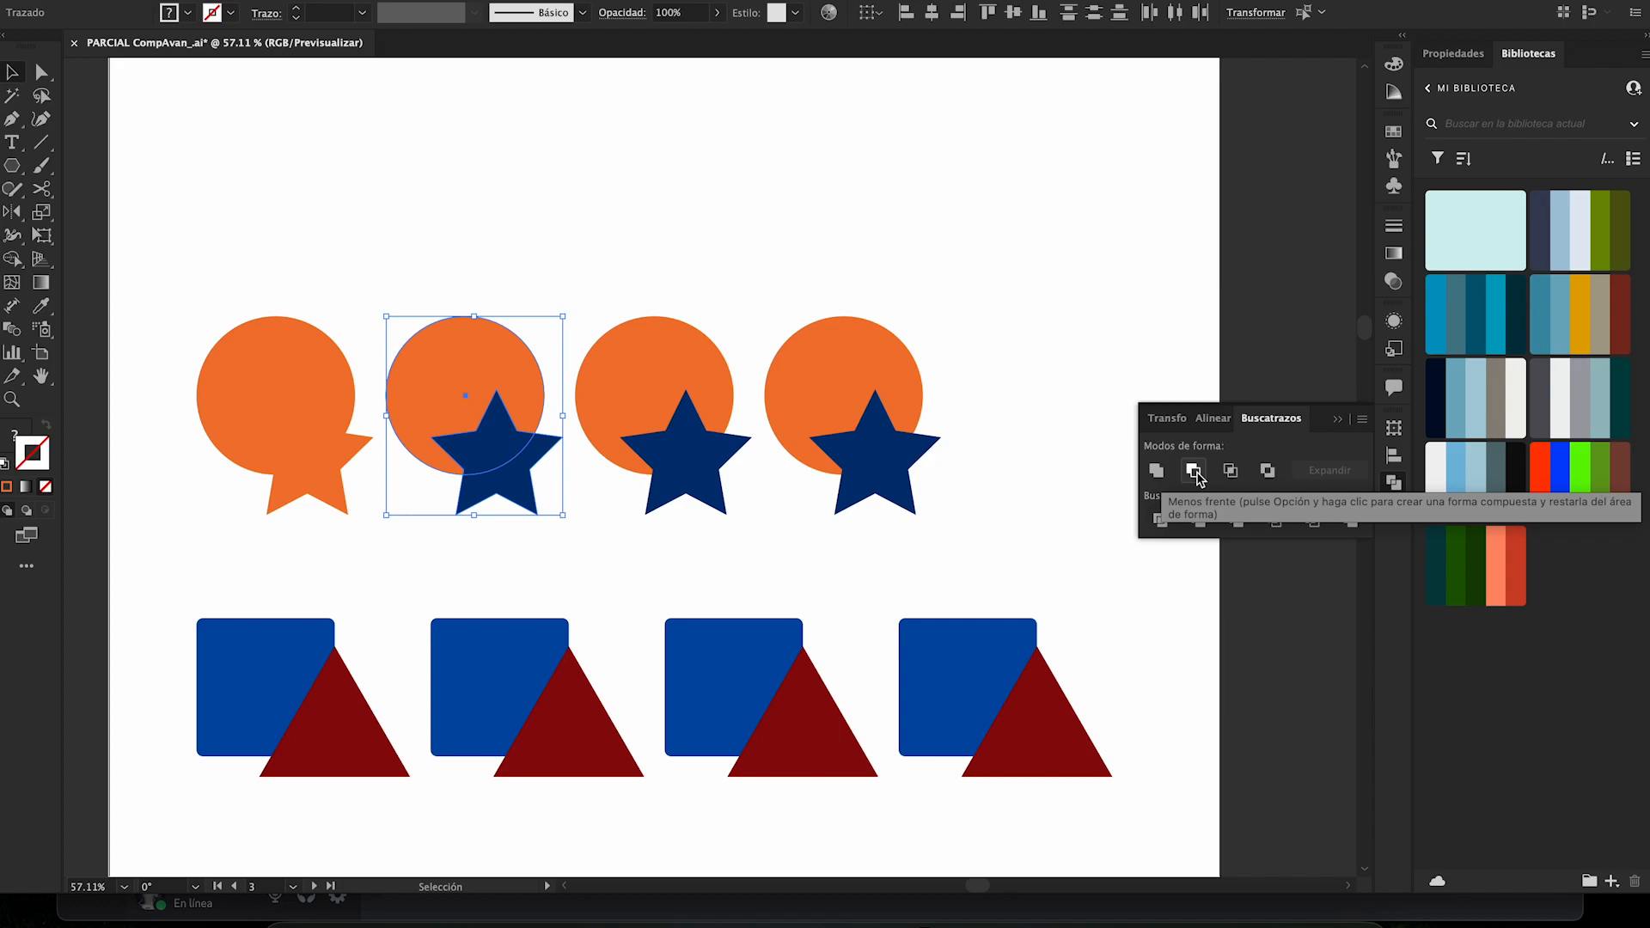
left_click(696, 248)
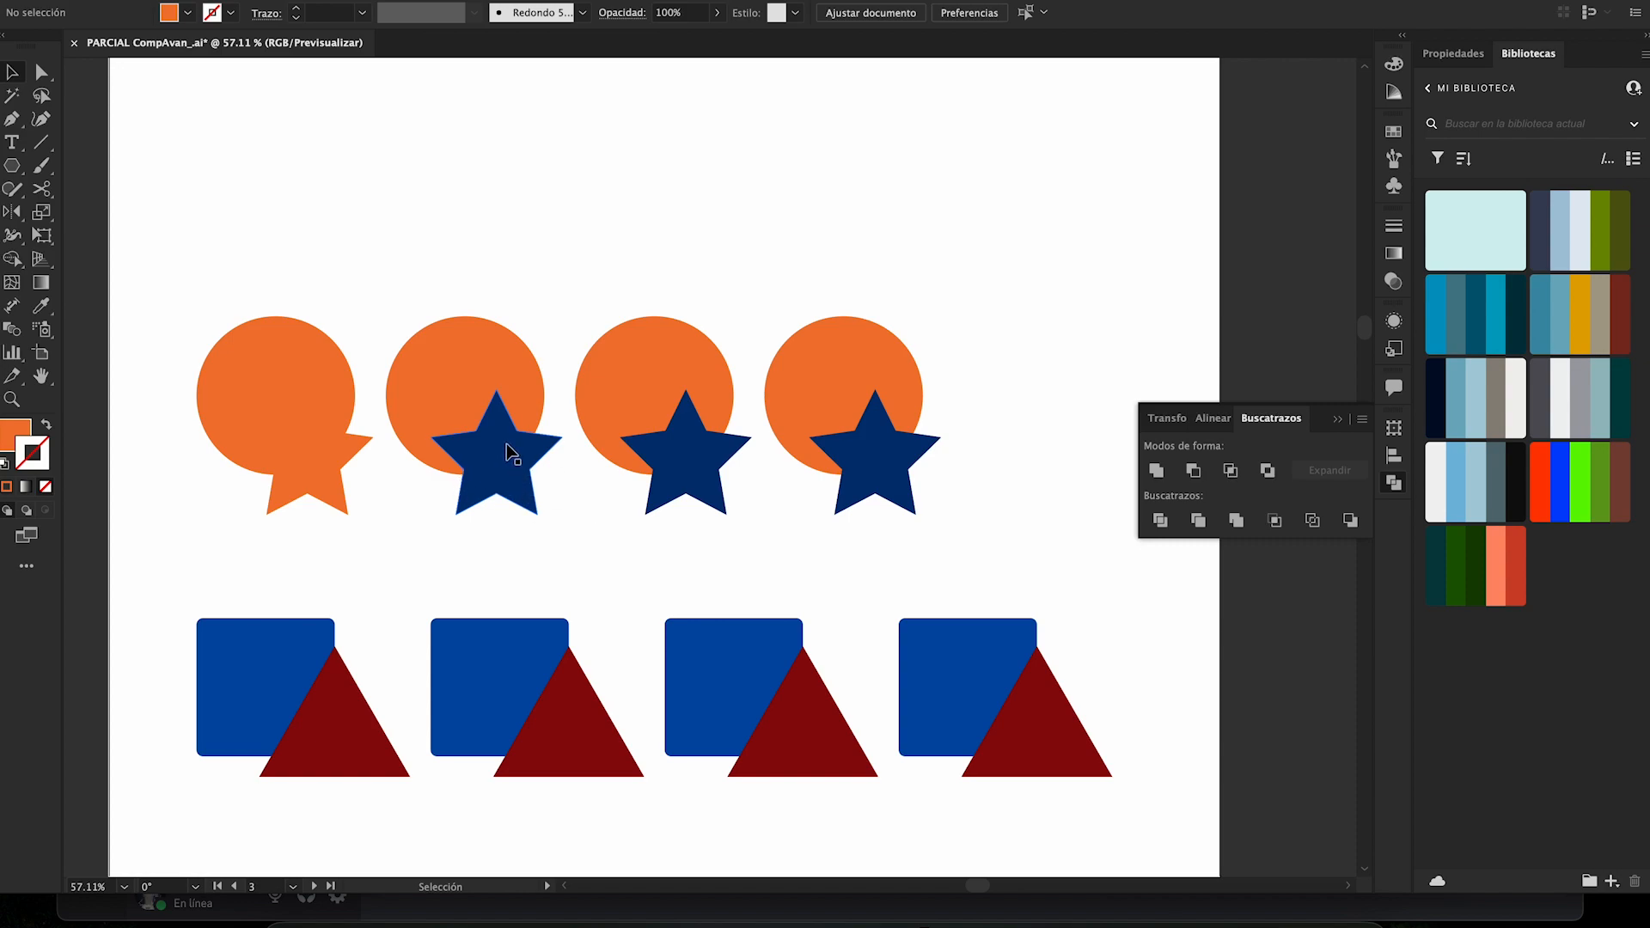
left_click_drag(497, 434, 489, 471)
left_click(589, 252)
left_click_drag(494, 527, 456, 333)
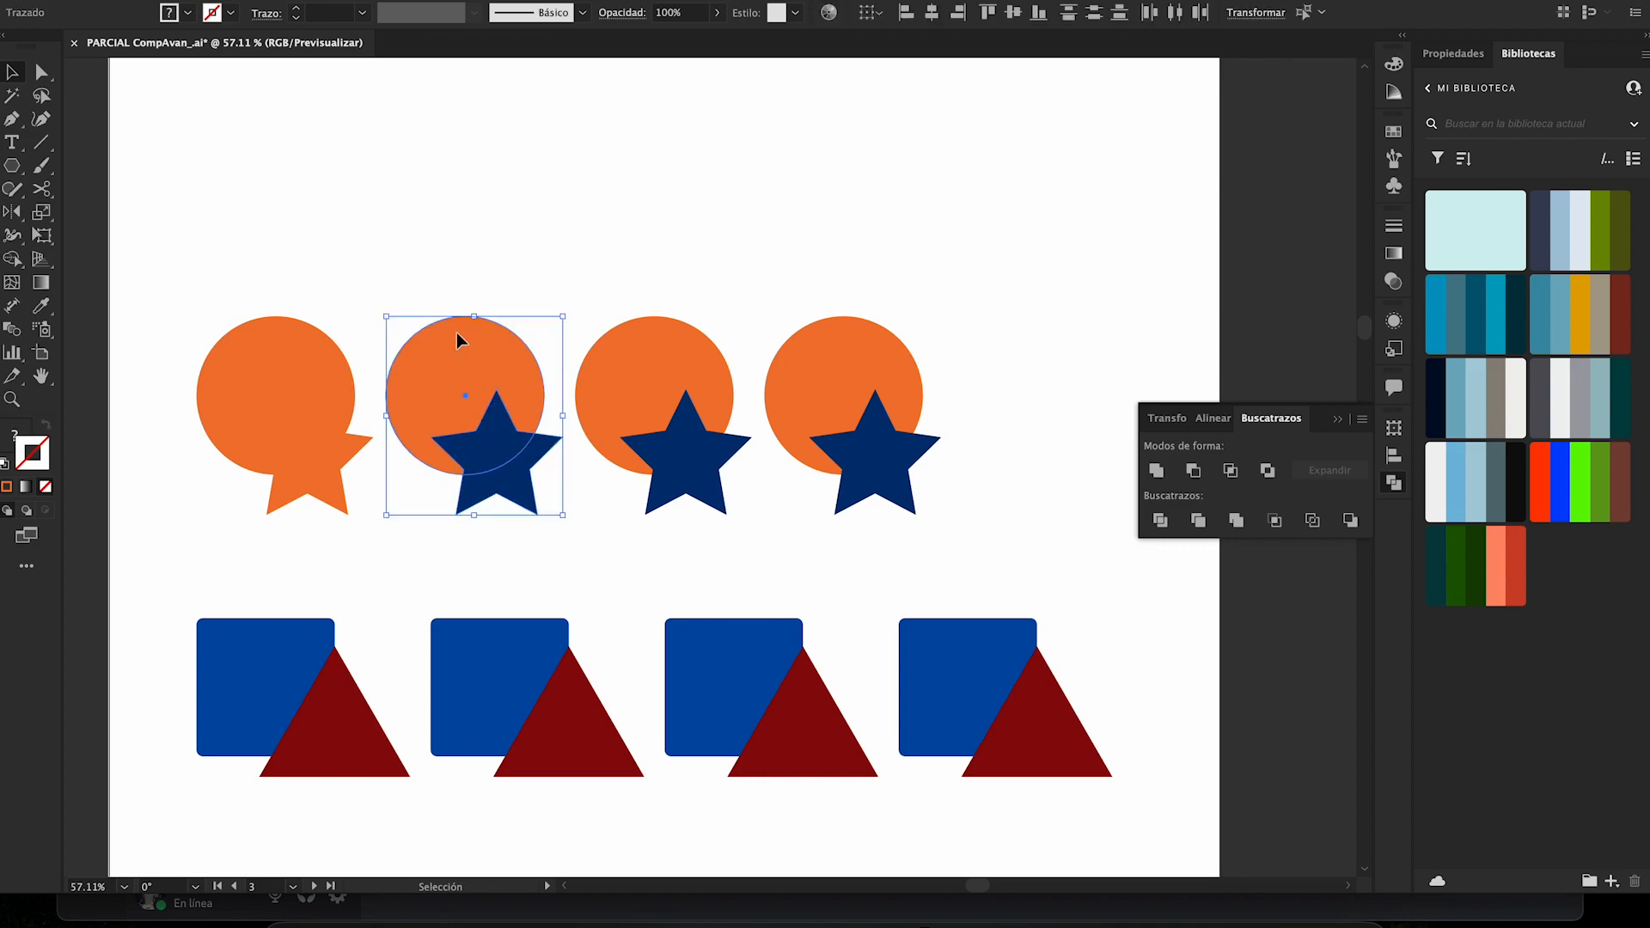
left_click(1193, 470)
left_click(832, 189)
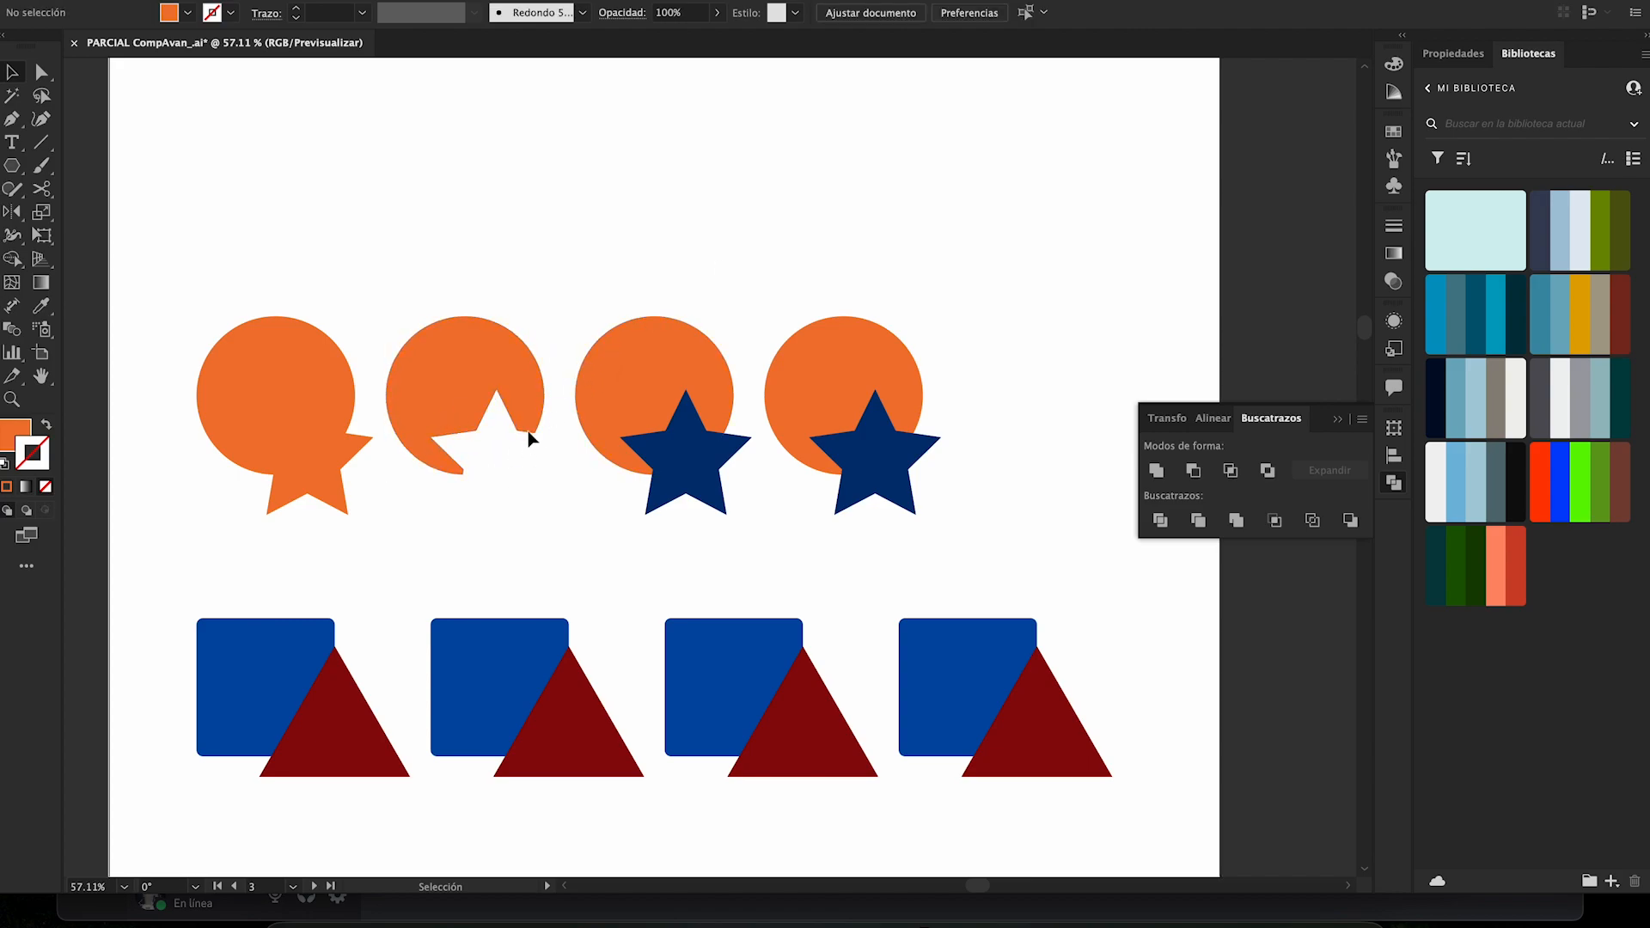
- Undo the Minus Front cut and place a smaller copy of the star over the second circle's upper-left edge
left_click_drag(453, 464, 419, 332)
key("super+z")
left_click(589, 276)
left_click_drag(485, 253, 445, 339)
left_click(536, 512)
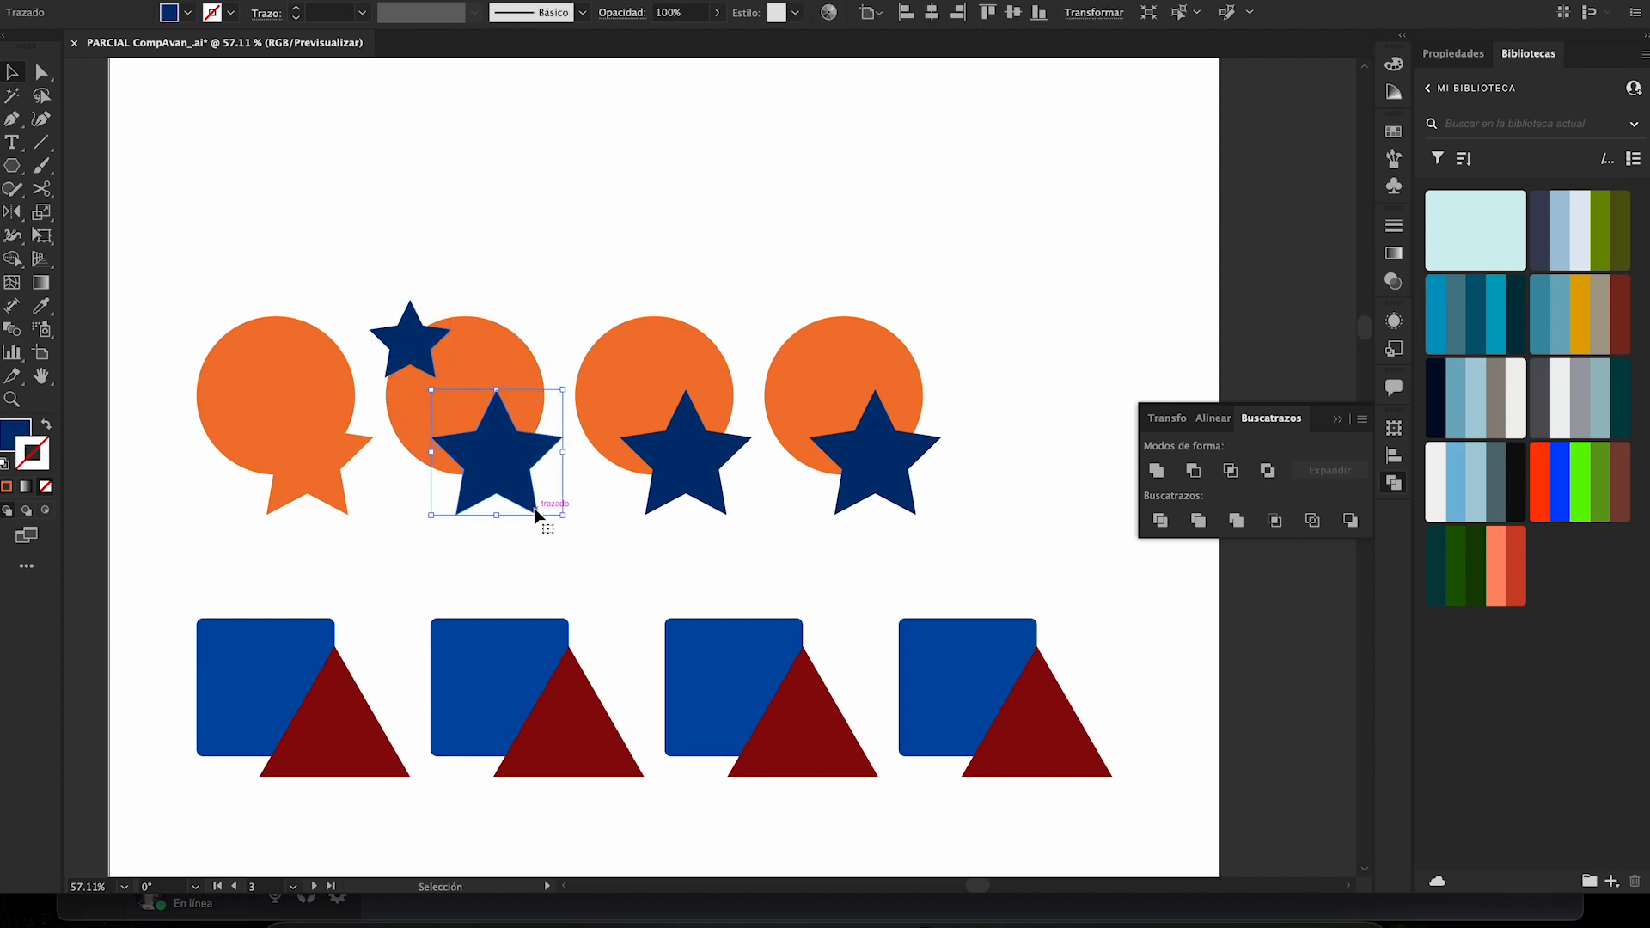
left_click(581, 536)
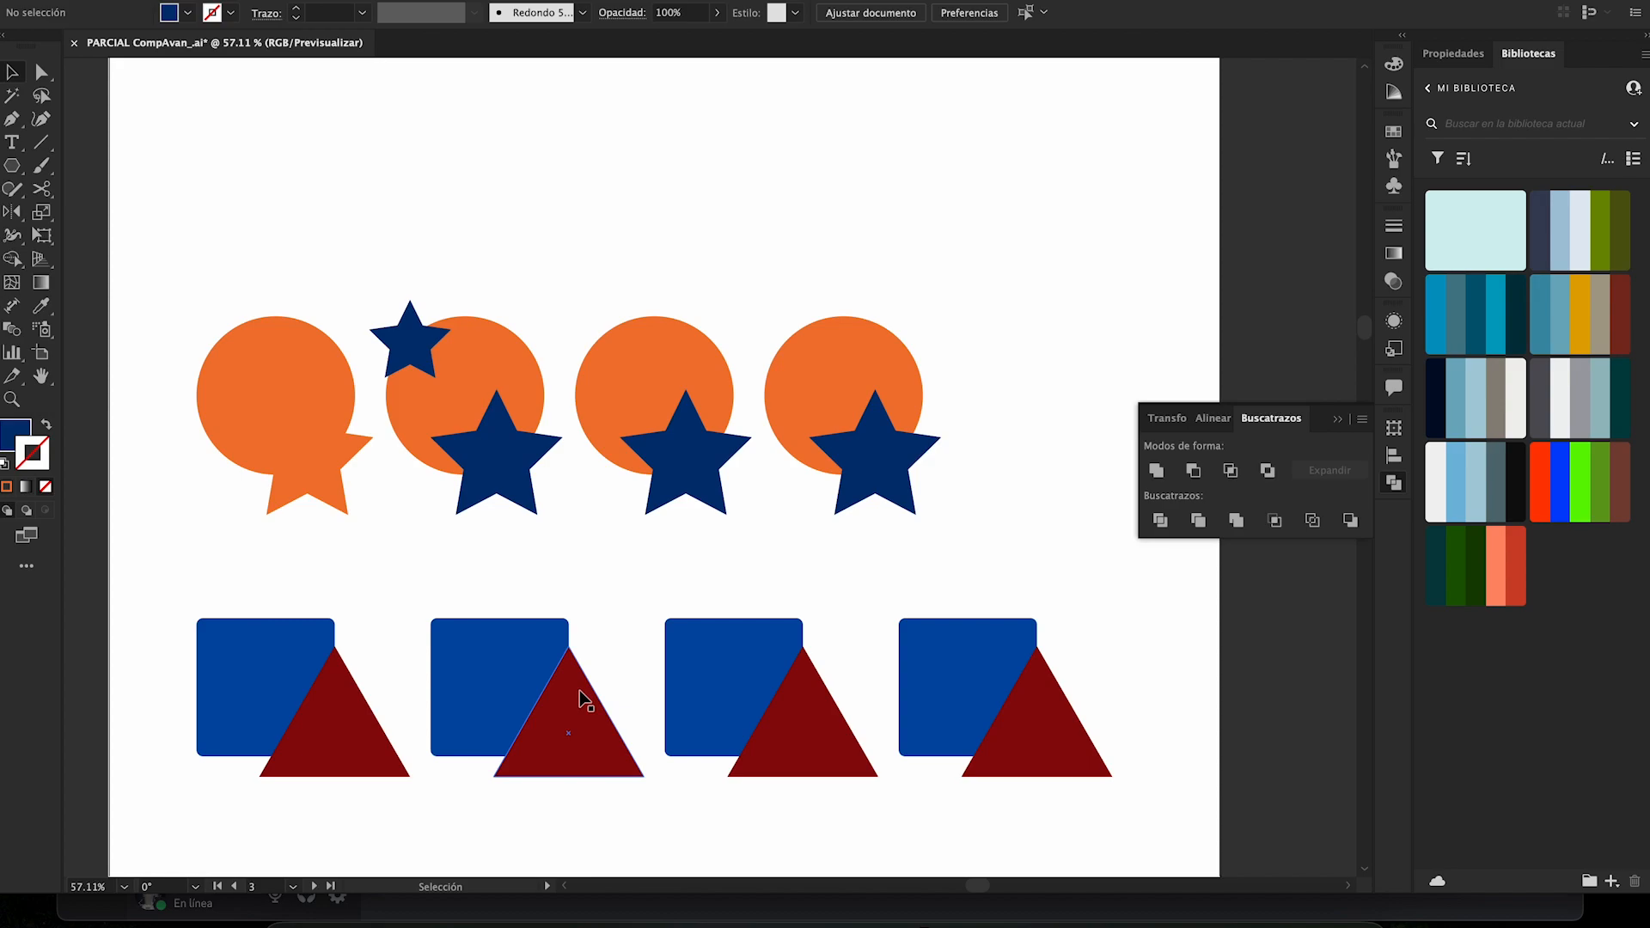
left_click_drag(574, 730, 552, 266)
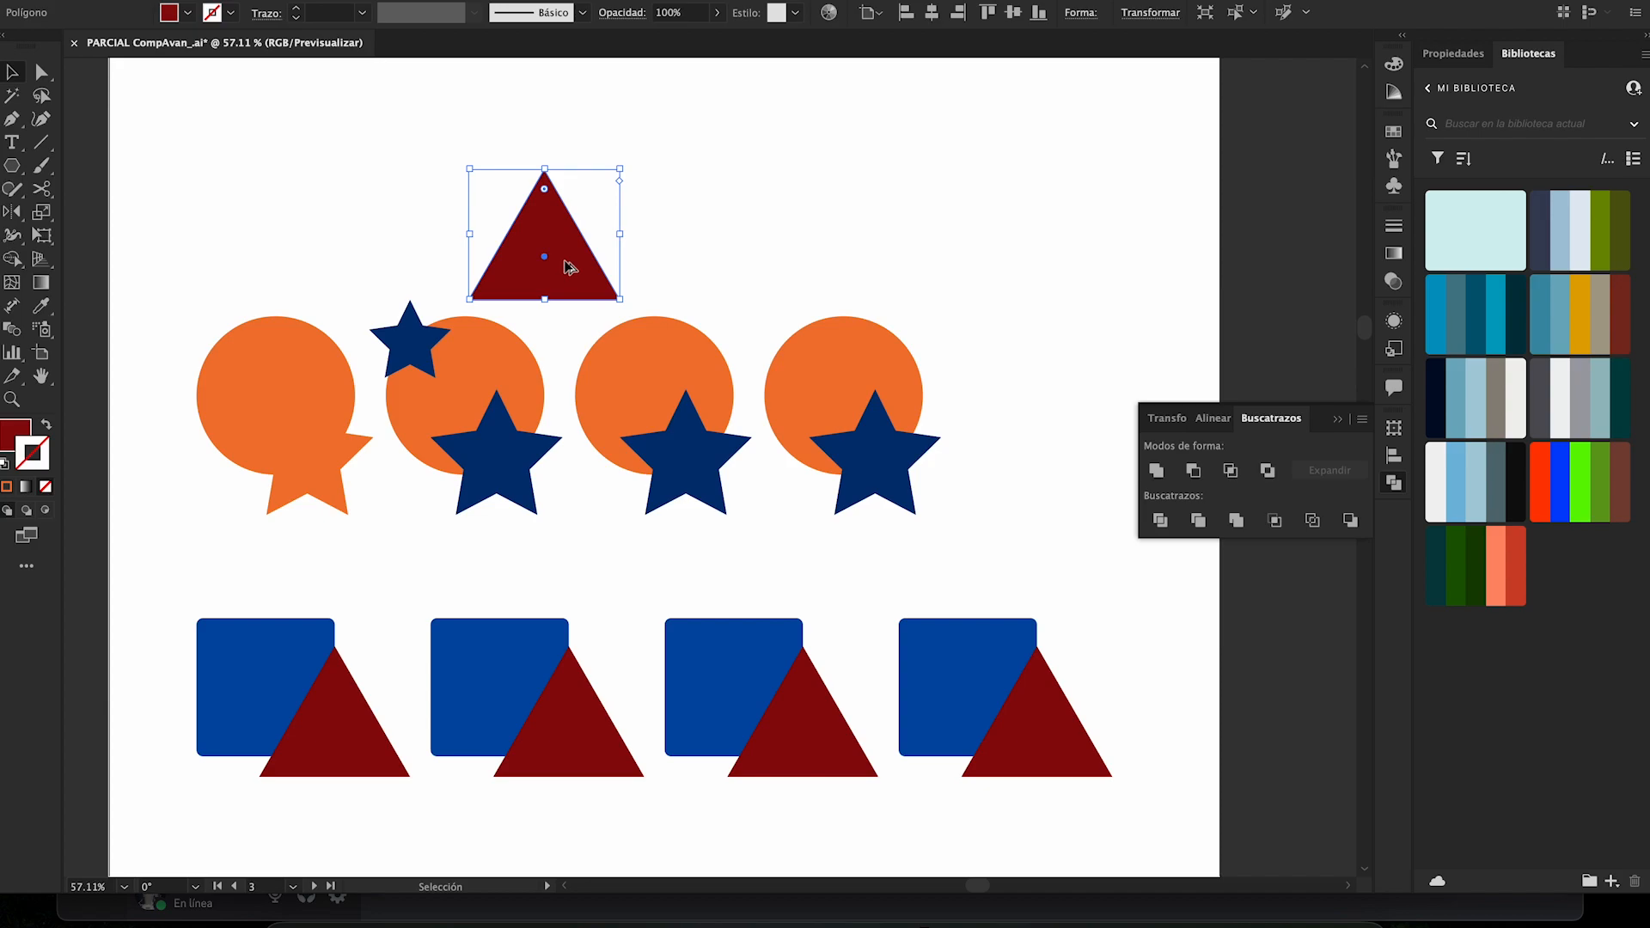
left_click_drag(556, 278, 668, 226)
left_click_drag(464, 167, 737, 250)
left_click(737, 255)
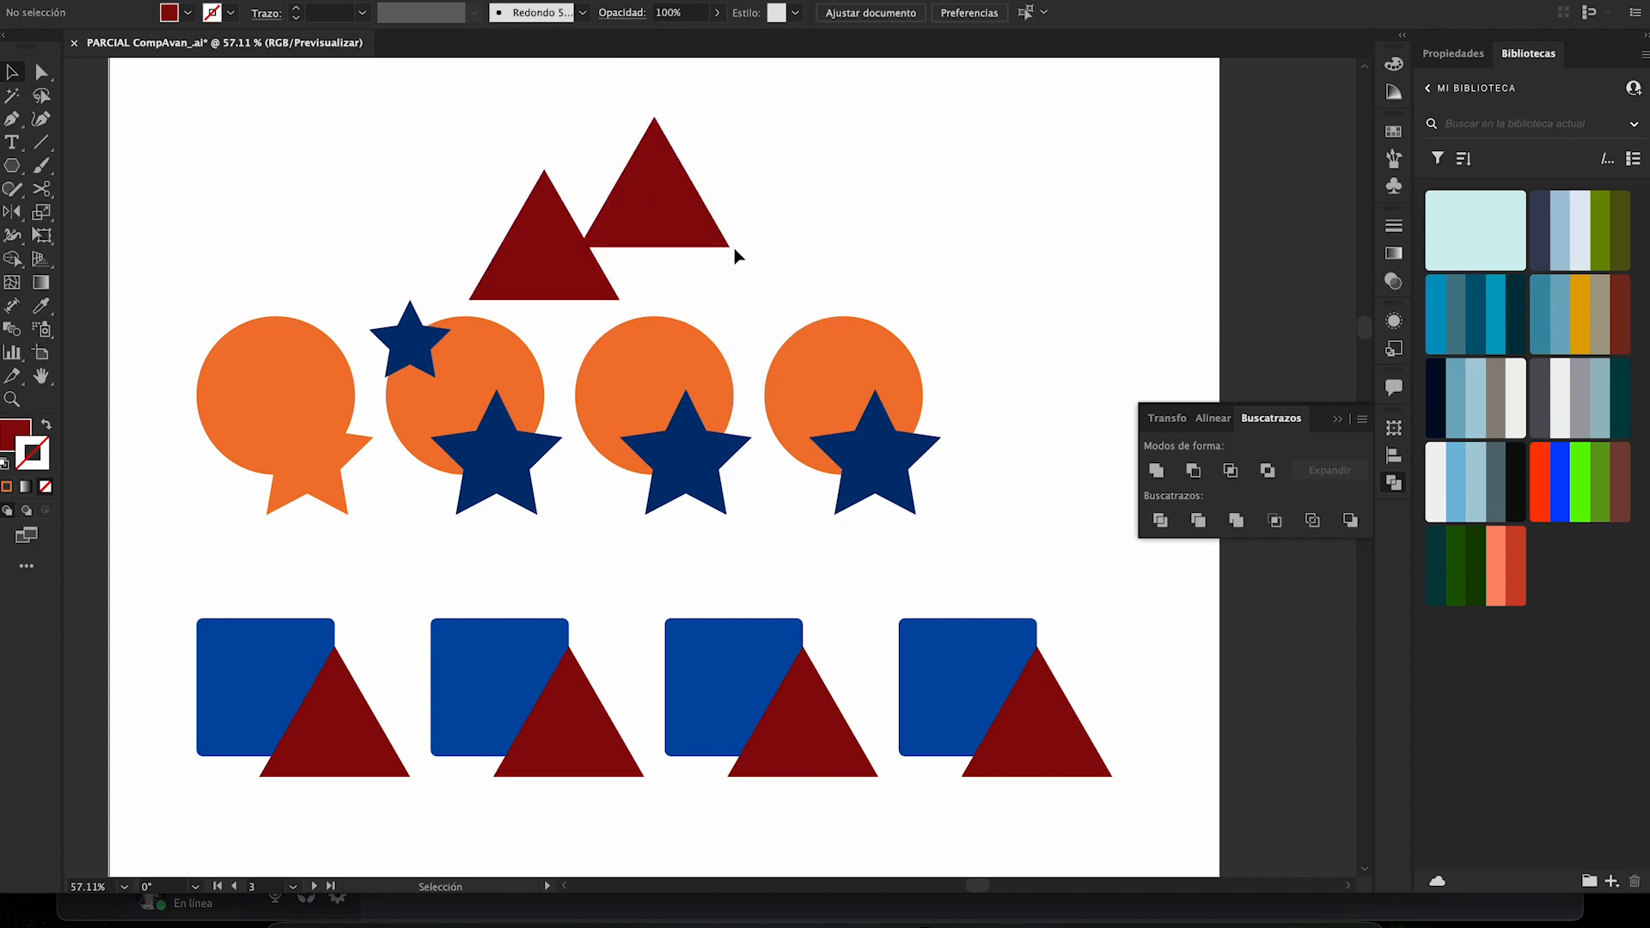
left_click_drag(508, 146, 978, 233)
key("super+z")
key("super+z")
key("super+z")
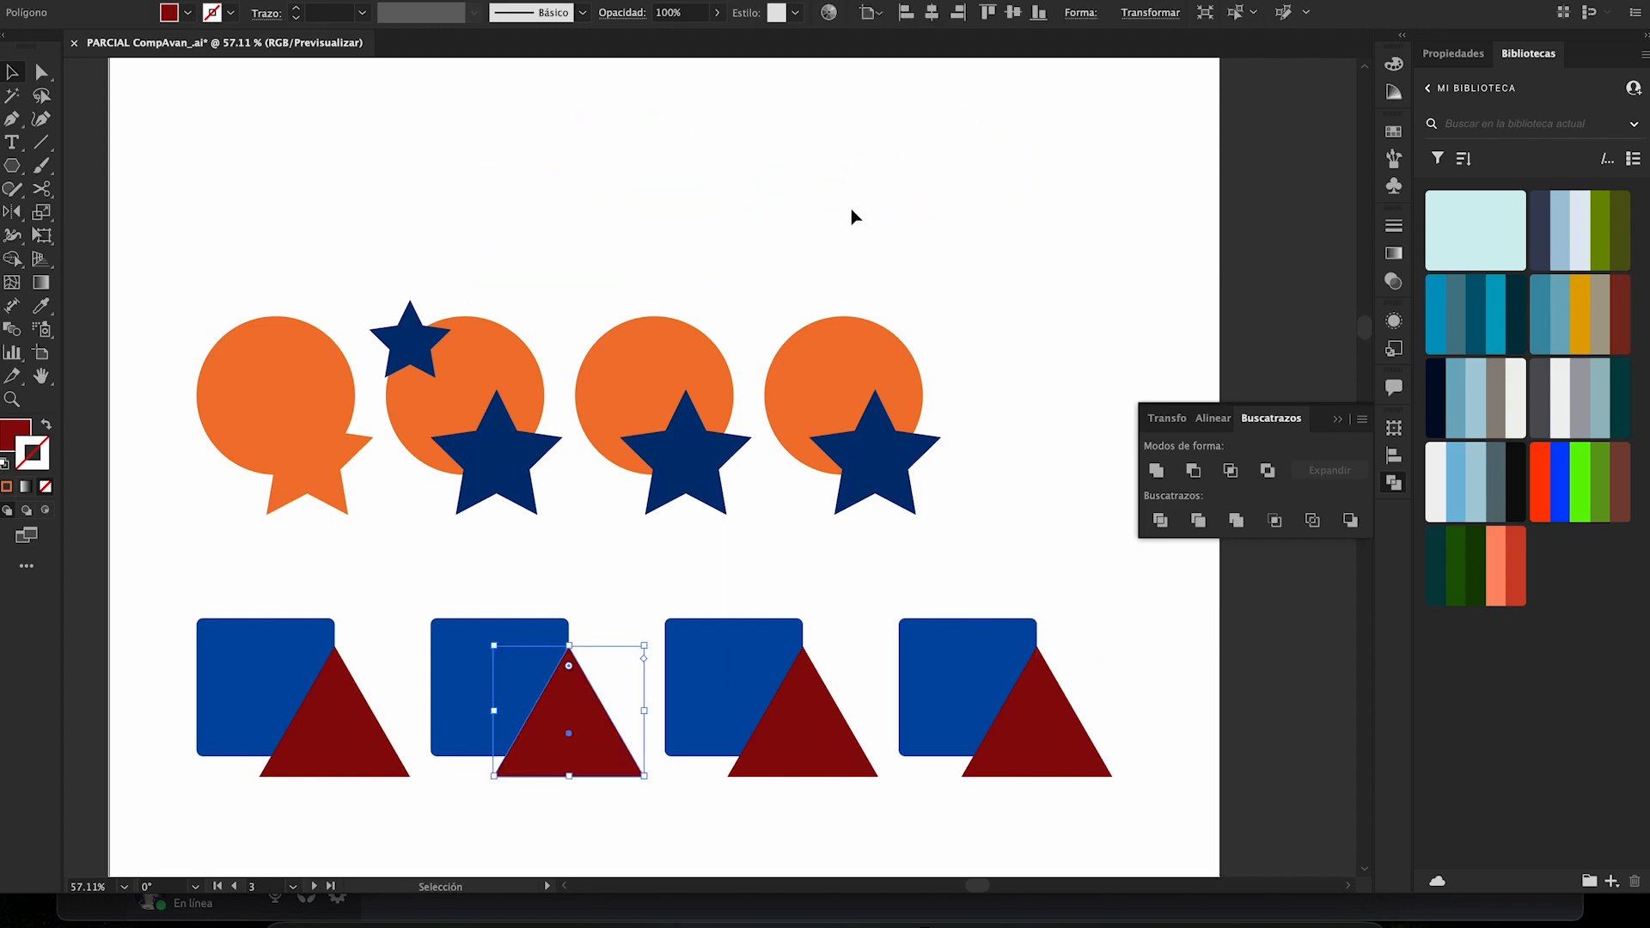
- Place a reduced copy of the dark red triangle on the second circle's upper-right edge, and cut the triangle and both stars out with Minus Front
left_click_drag(569, 748, 533, 312)
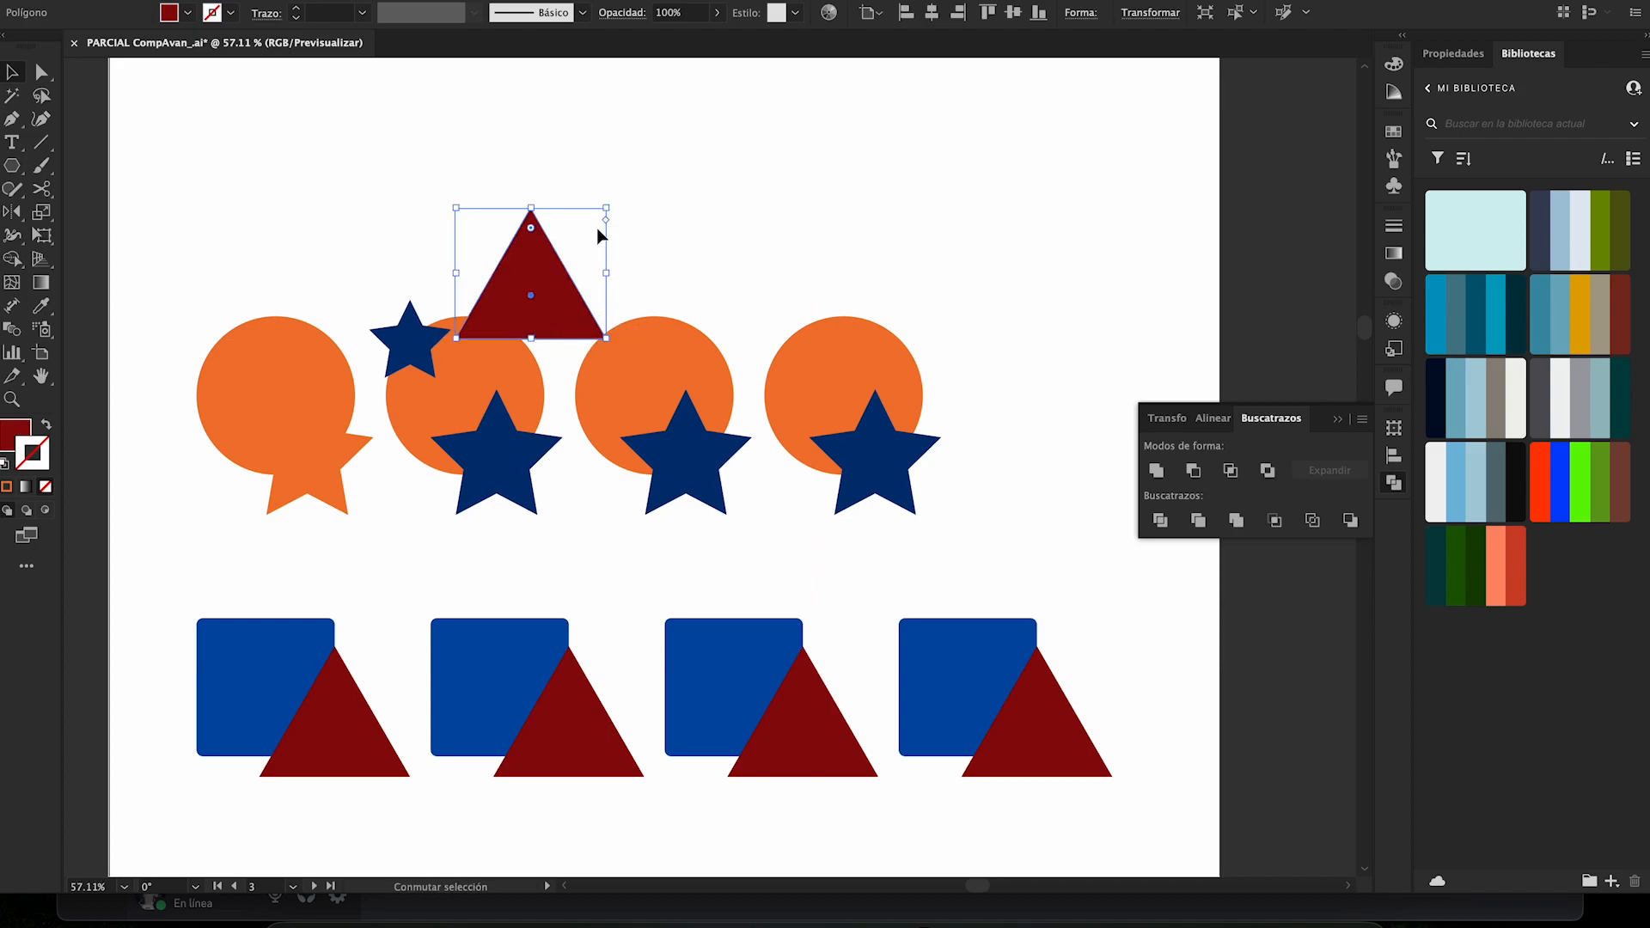
left_click_drag(606, 211, 517, 314)
left_click_drag(394, 254, 555, 538)
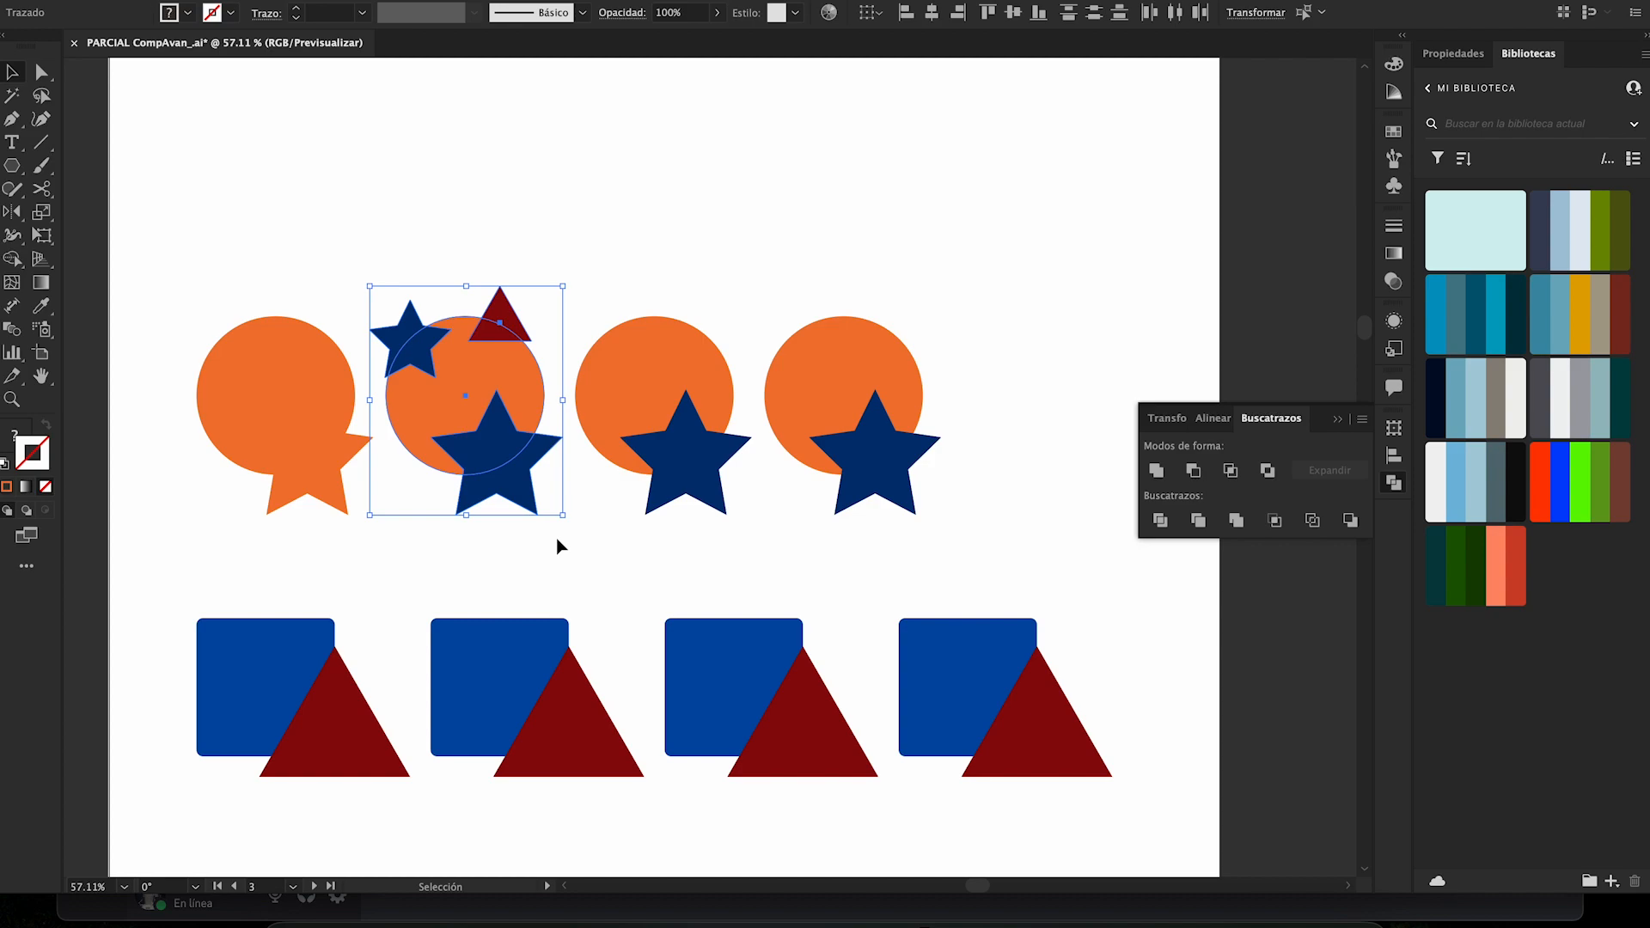
left_click(1193, 470)
left_click(505, 304)
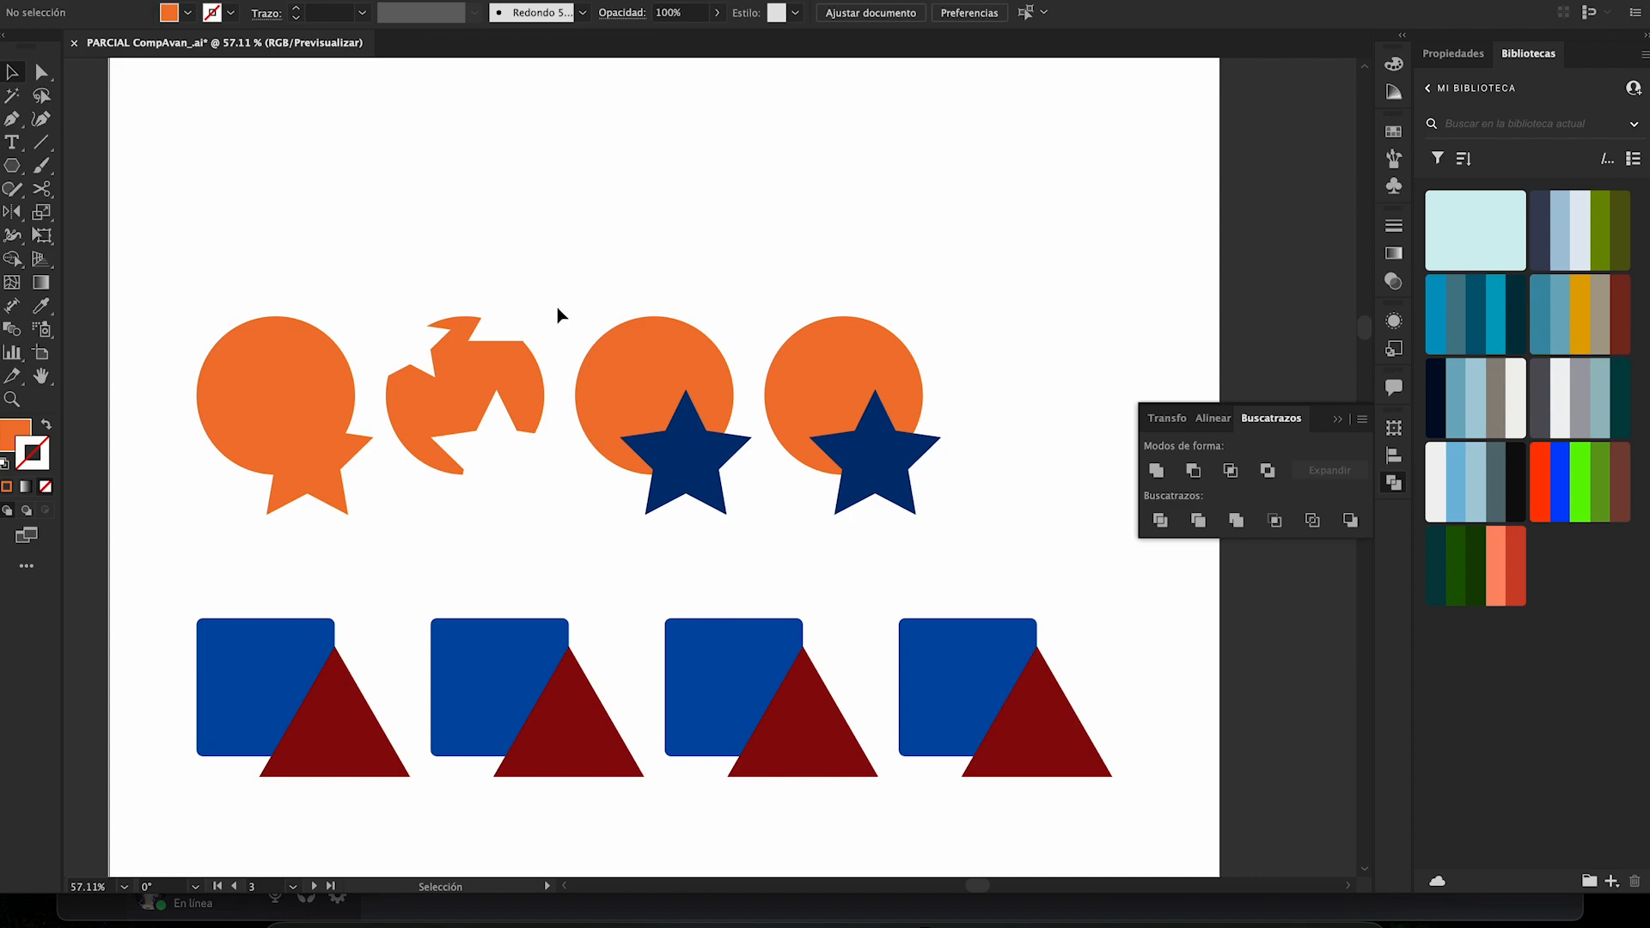
left_click(527, 340)
left_click(586, 214)
- Intersect the third circle and star with Pathfinder, and shift the remaining piece slightly up and to the left
left_click_drag(593, 520, 699, 379)
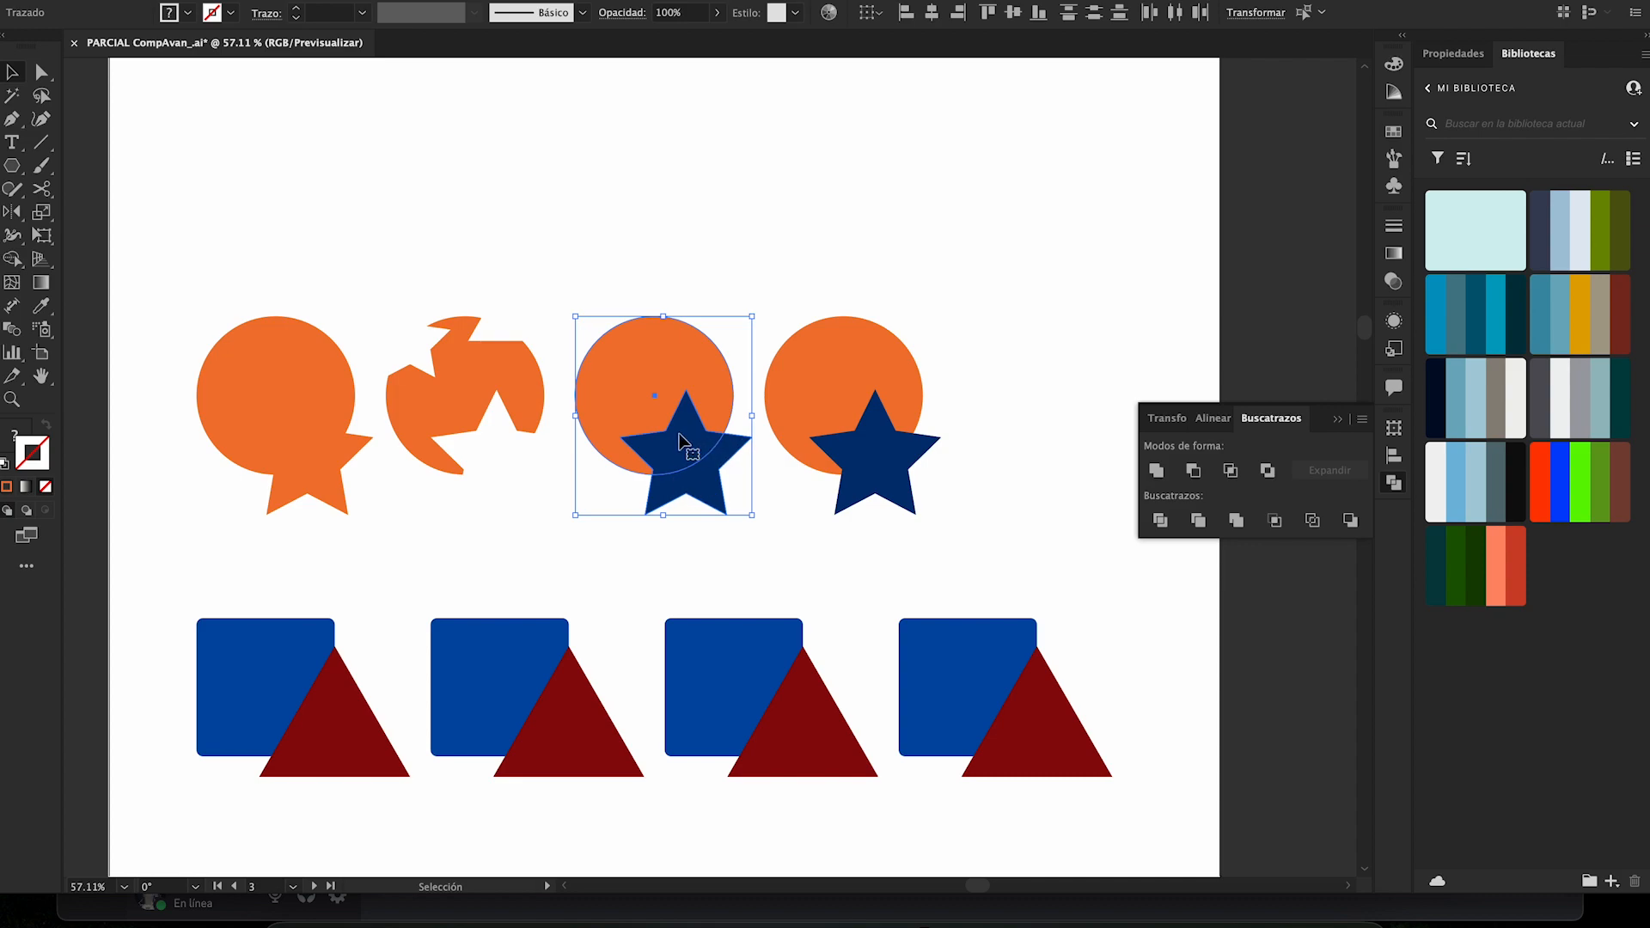
left_click(1230, 470)
left_click(885, 258)
mouse_move(655, 465)
left_mouse_down()
mouse_move(662, 503)
mouse_move(624, 435)
mouse_move(639, 442)
left_mouse_up()
left_click(545, 324)
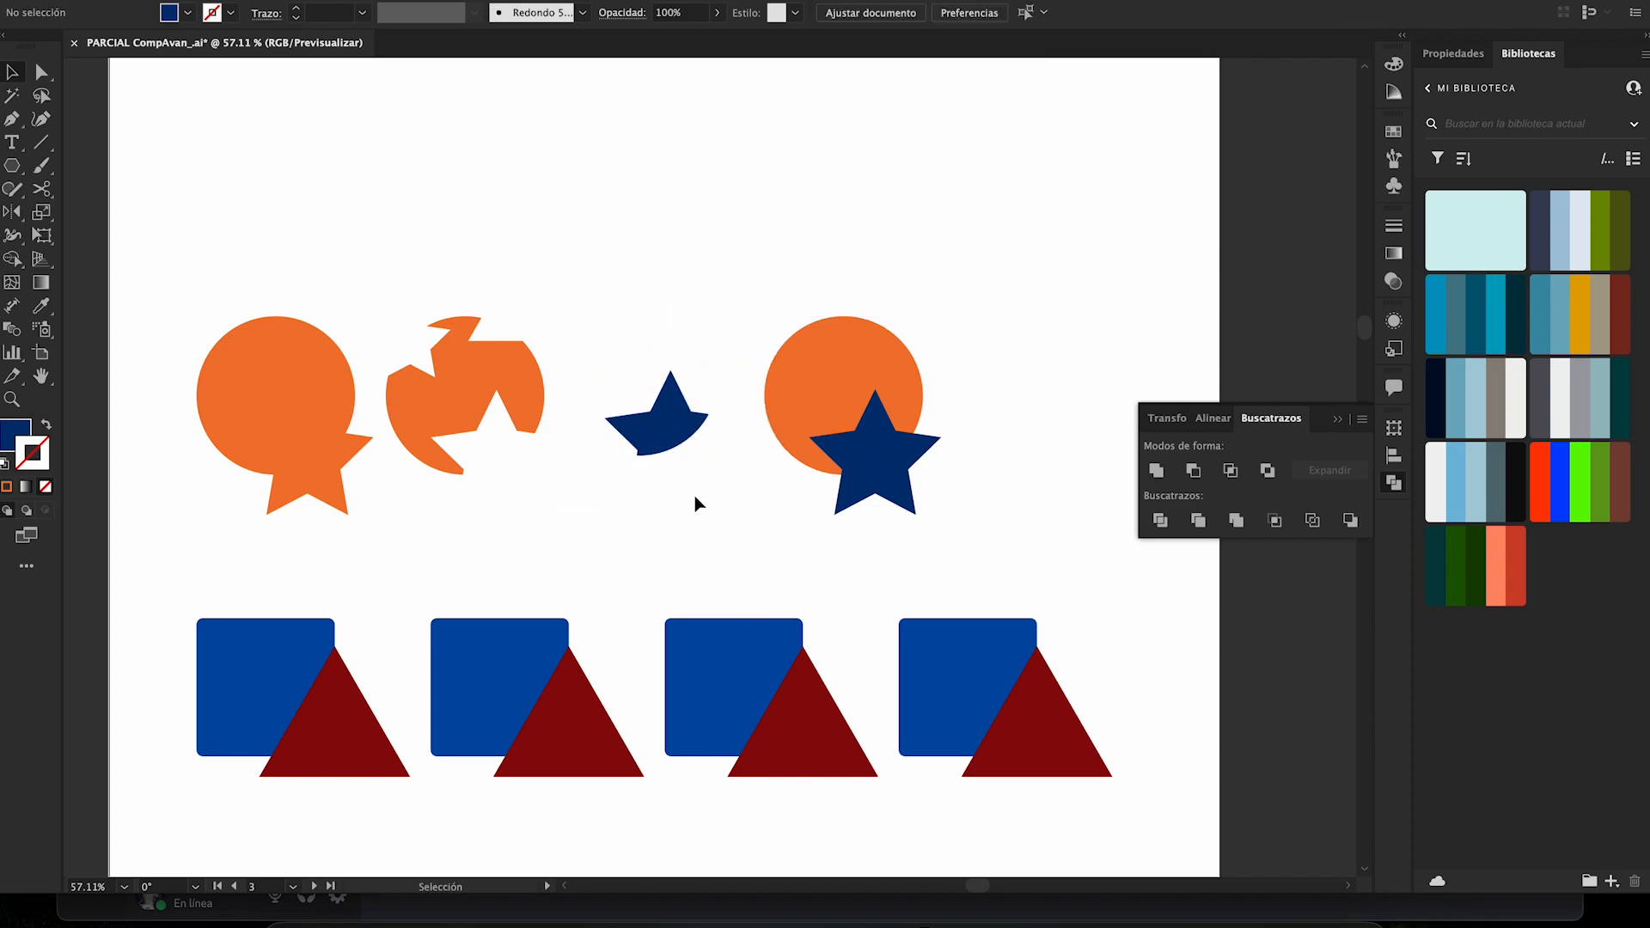
- Exclude the overlap of the fourth circle and star with Pathfinder, and nudge the resulting group slightly upward
left_click_drag(939, 291, 859, 491)
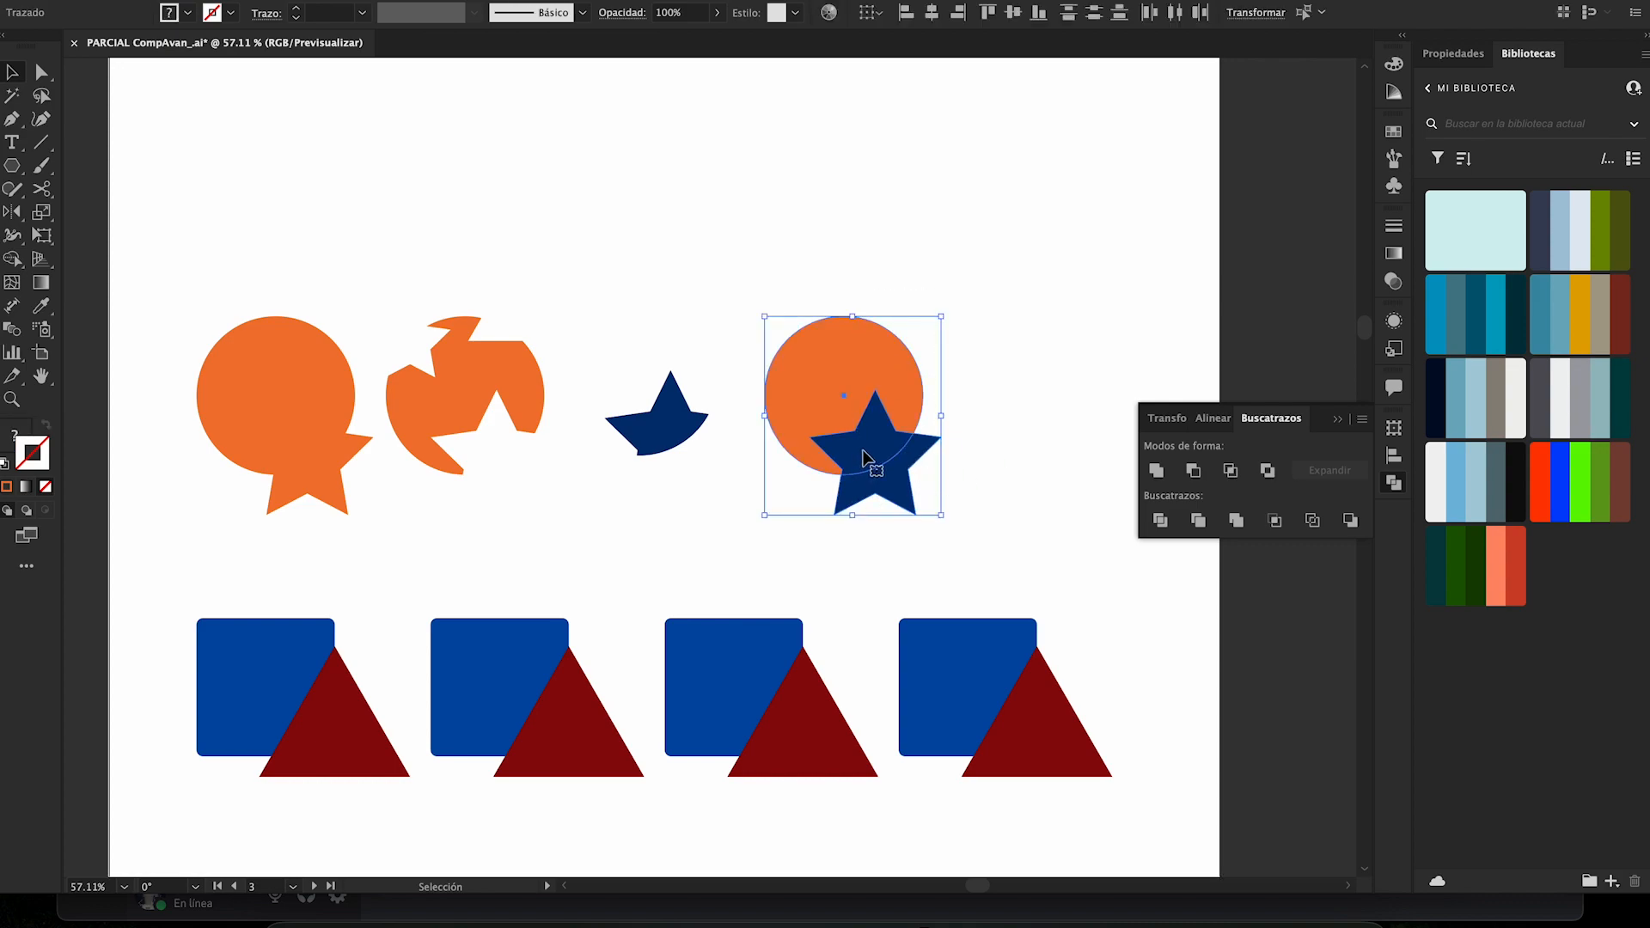
left_click(1269, 471)
left_click(1003, 413)
left_click(879, 486)
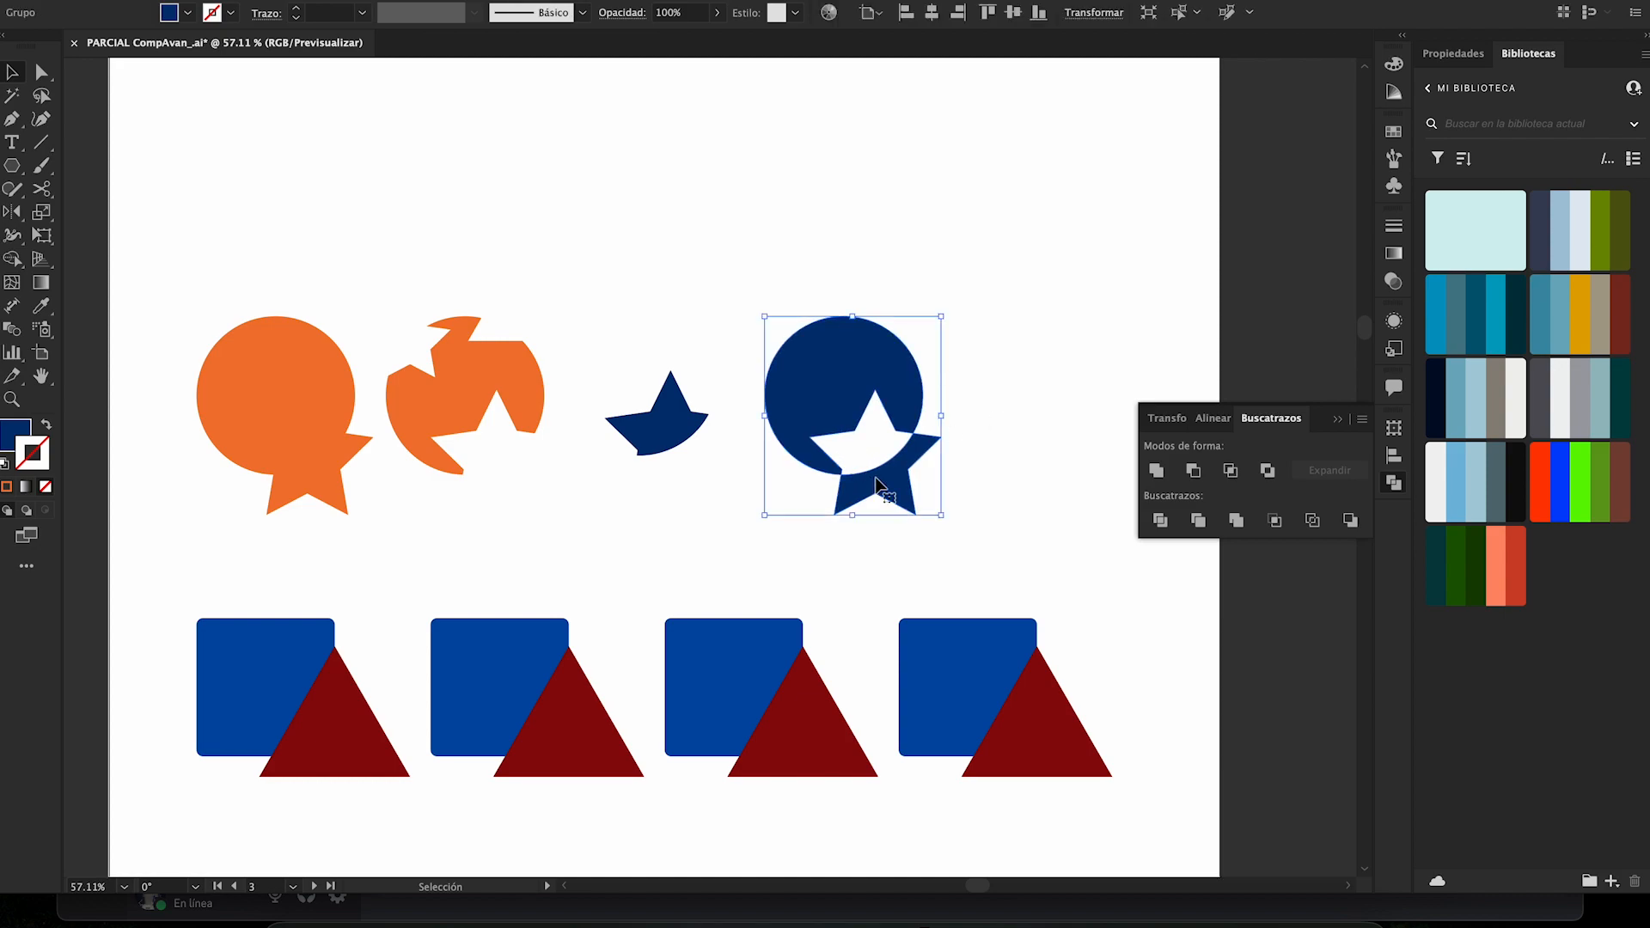
mouse_move(878, 485)
left_mouse_down()
mouse_move(838, 504)
mouse_move(927, 515)
mouse_move(873, 479)
left_mouse_up()
right_click(874, 479)
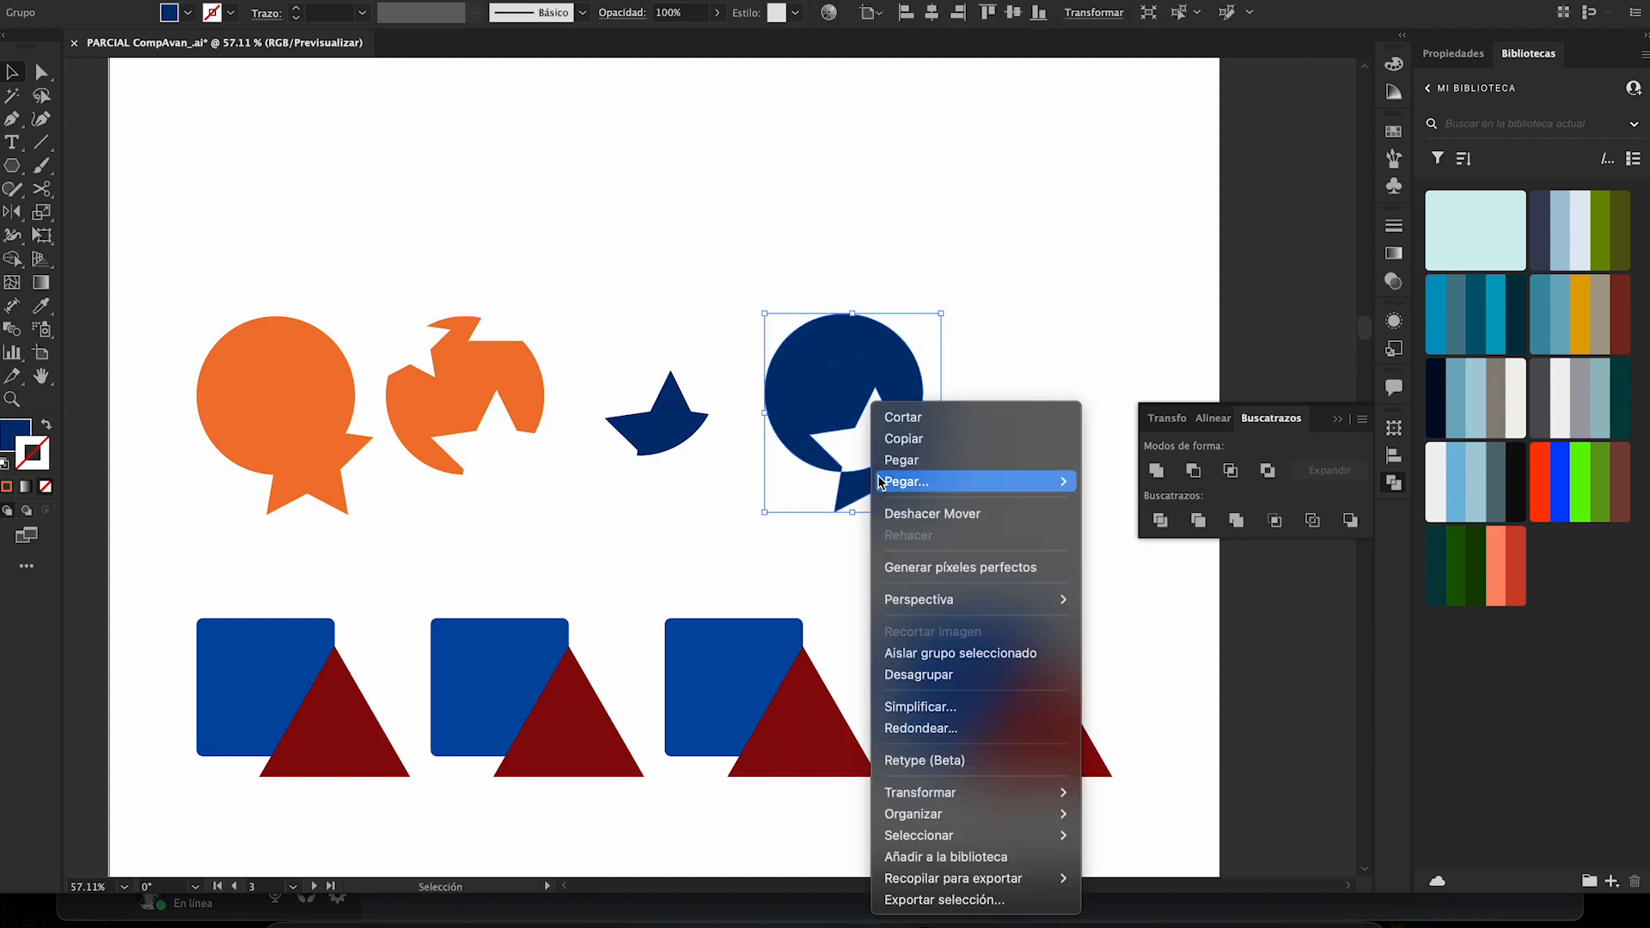
left_click(948, 673)
left_click(881, 464)
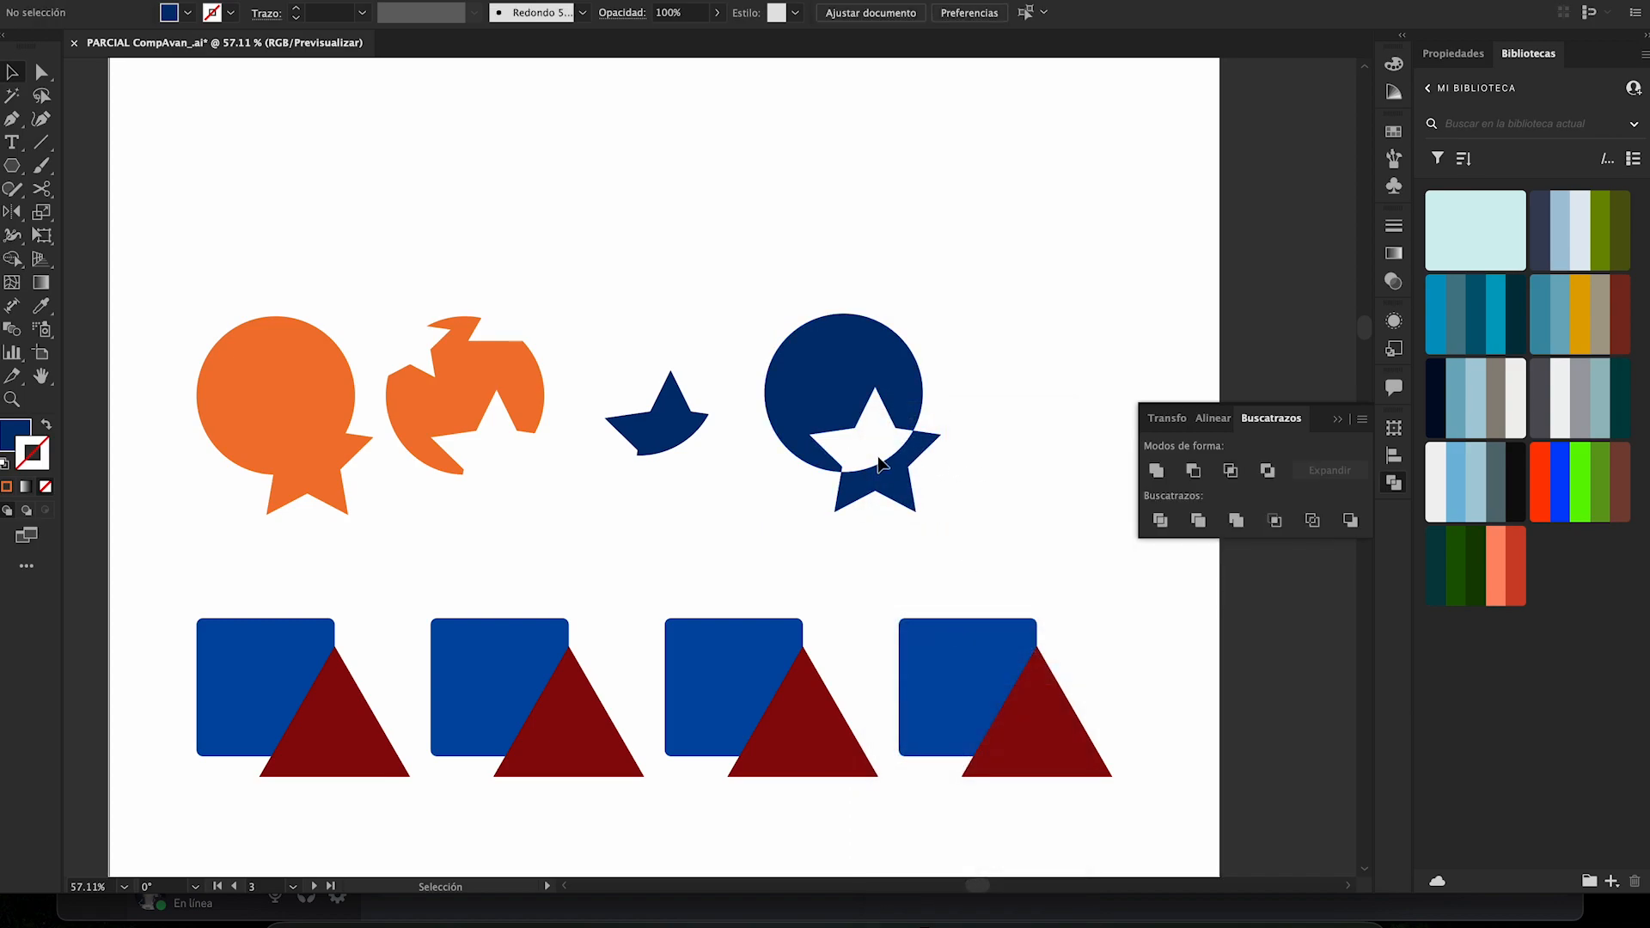
left_click_drag(945, 458, 920, 496)
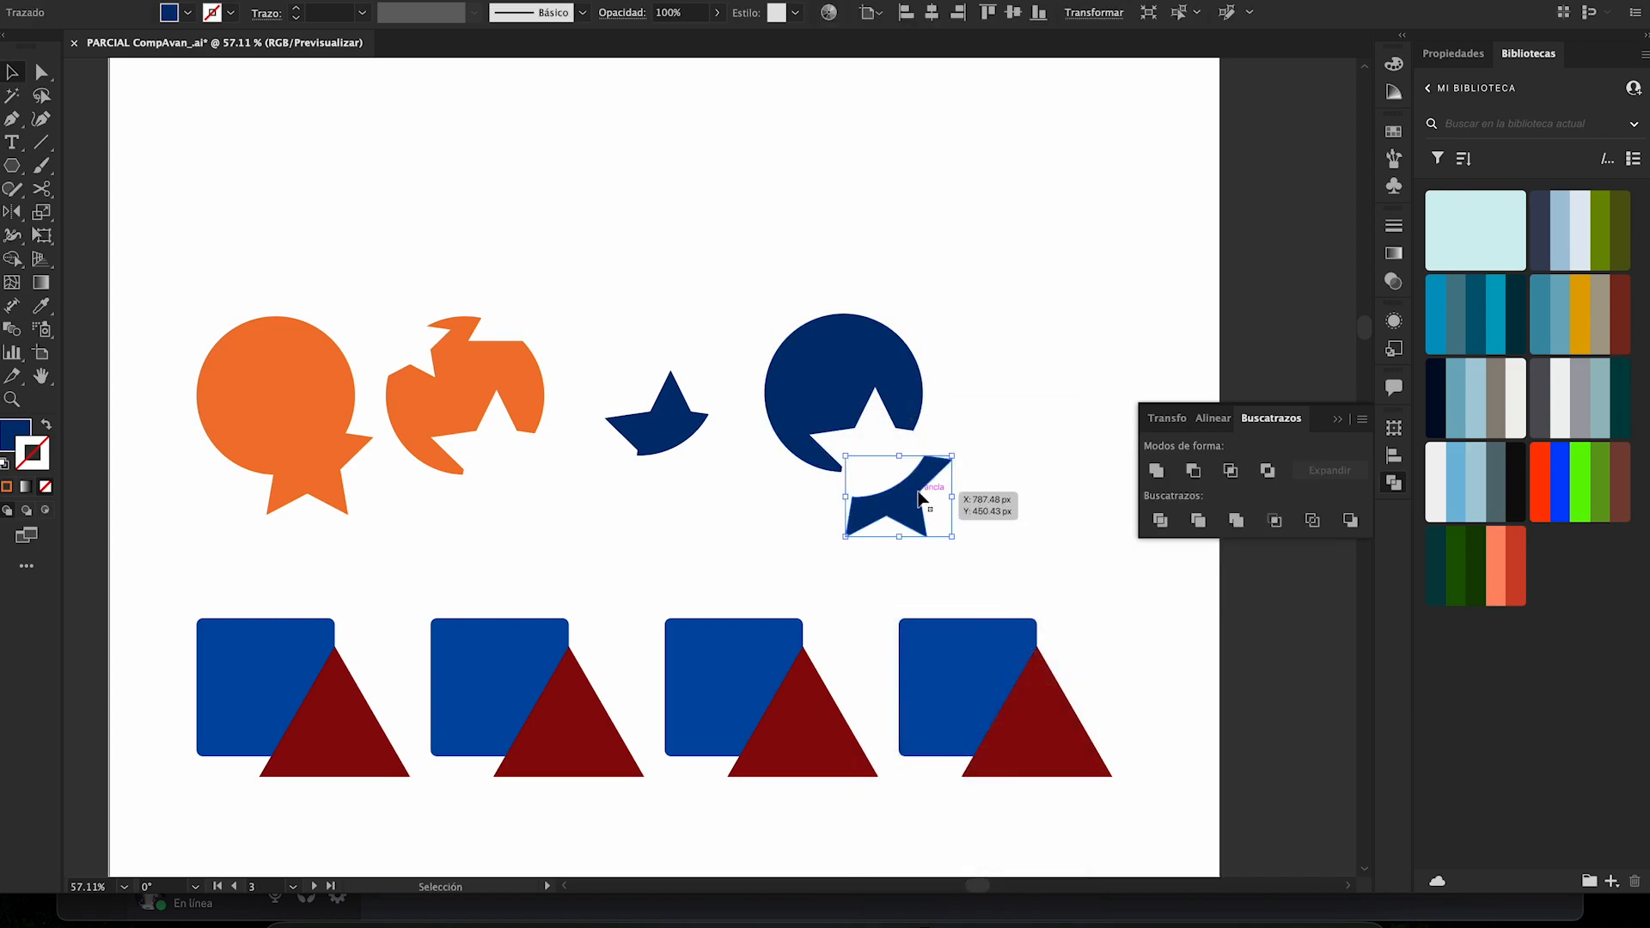
key("ctrl+z")
key("ctrl+z")
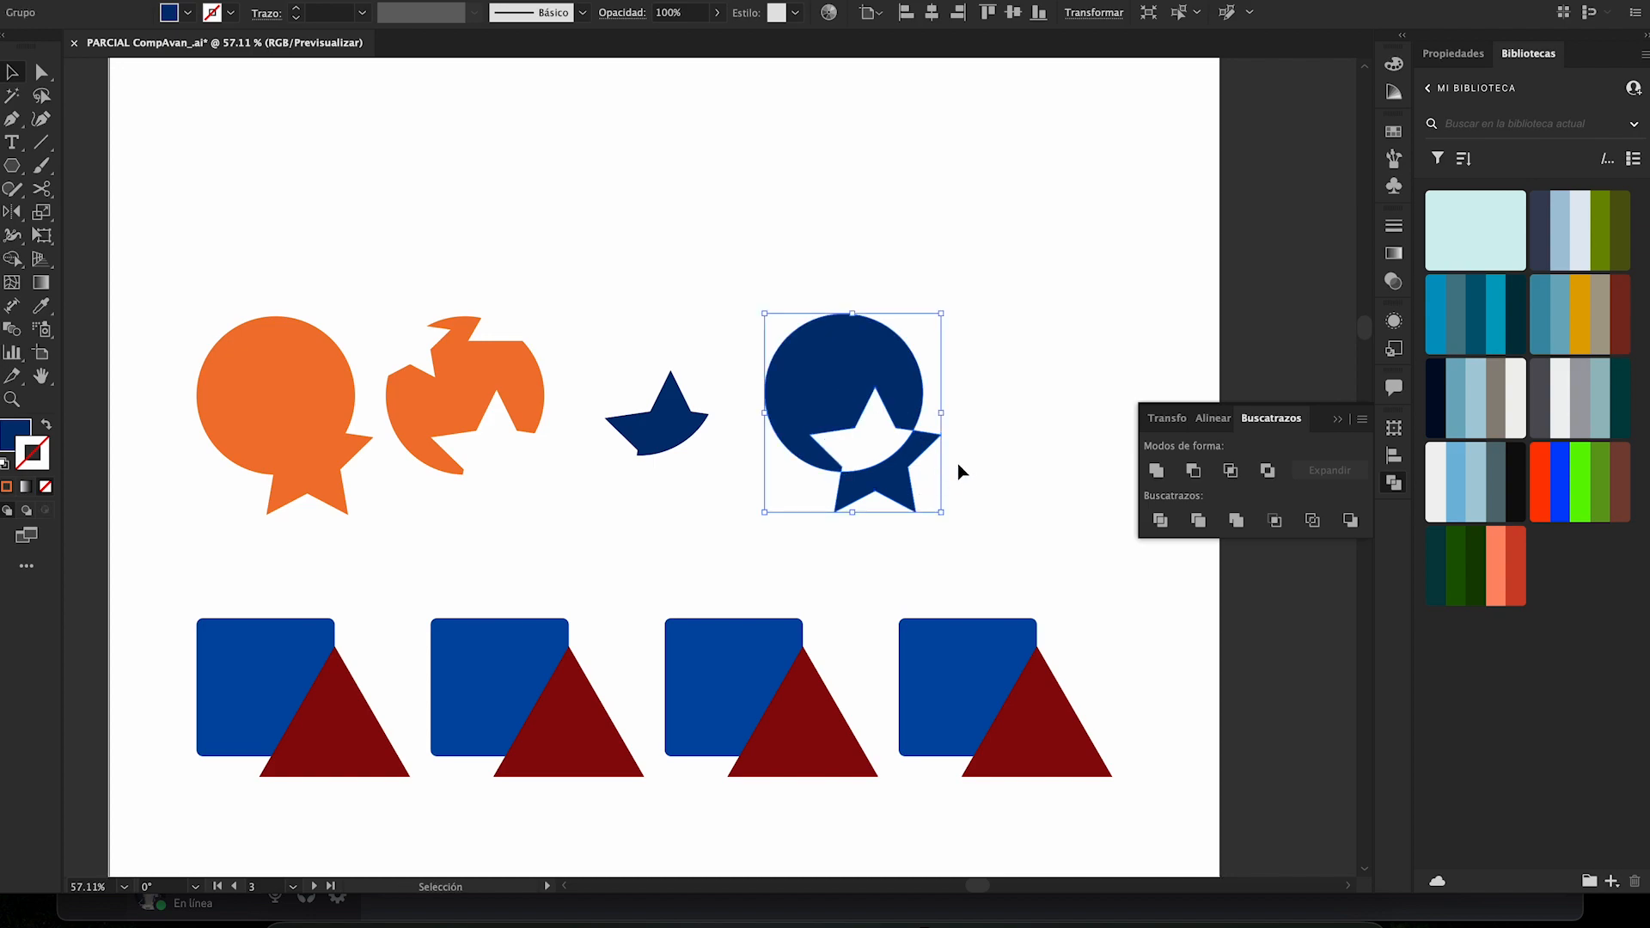
- Ungroup the fourth excluded shape and move its lower star piece slightly down and to the left, away from the circle
left_click(961, 462)
left_click(880, 472)
right_click(879, 471)
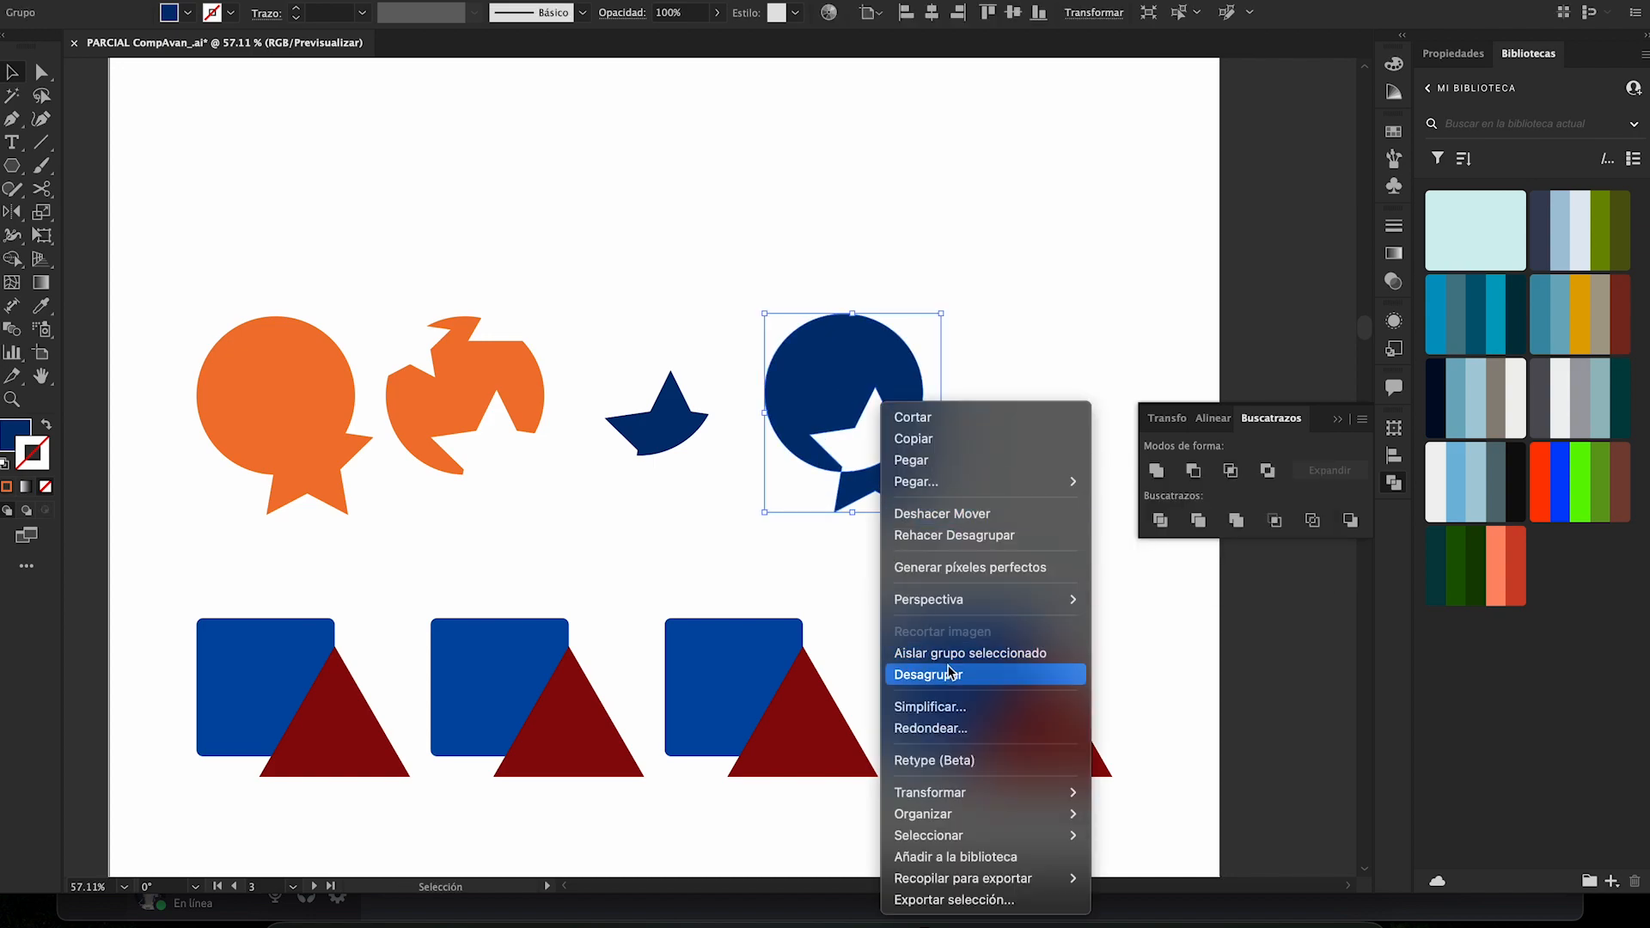
left_click(951, 672)
left_click(975, 519)
left_click(903, 465)
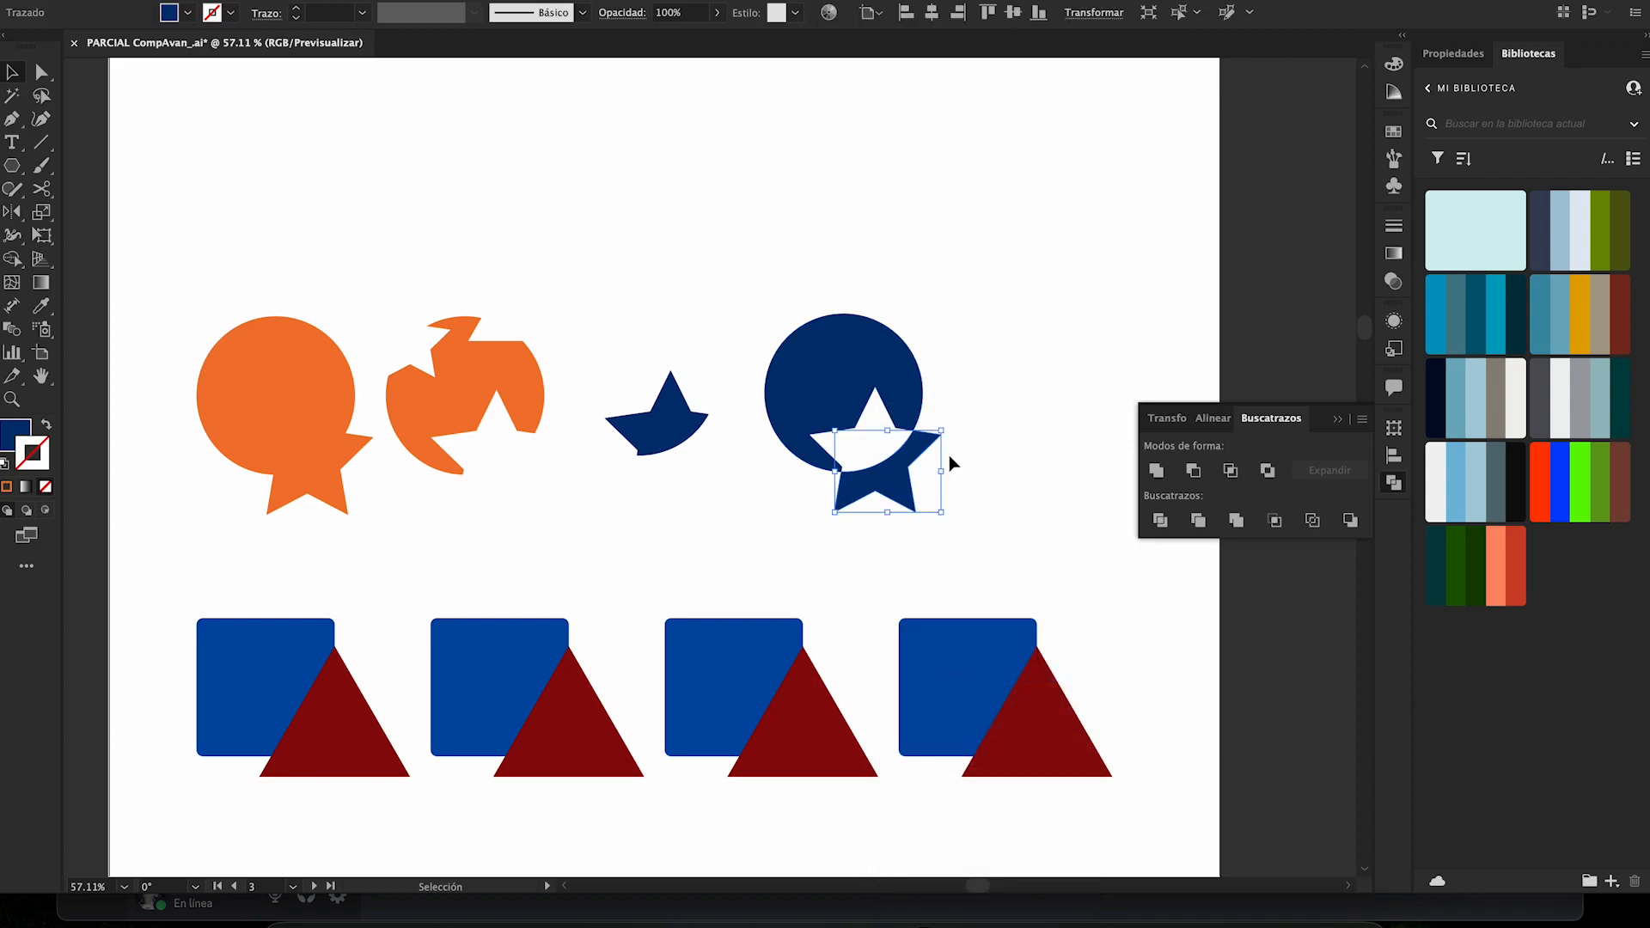
mouse_move(887, 471)
left_mouse_down()
mouse_move(930, 531)
mouse_move(909, 507)
mouse_move(883, 513)
mouse_move(894, 484)
mouse_move(870, 486)
left_mouse_up()
left_click(961, 409)
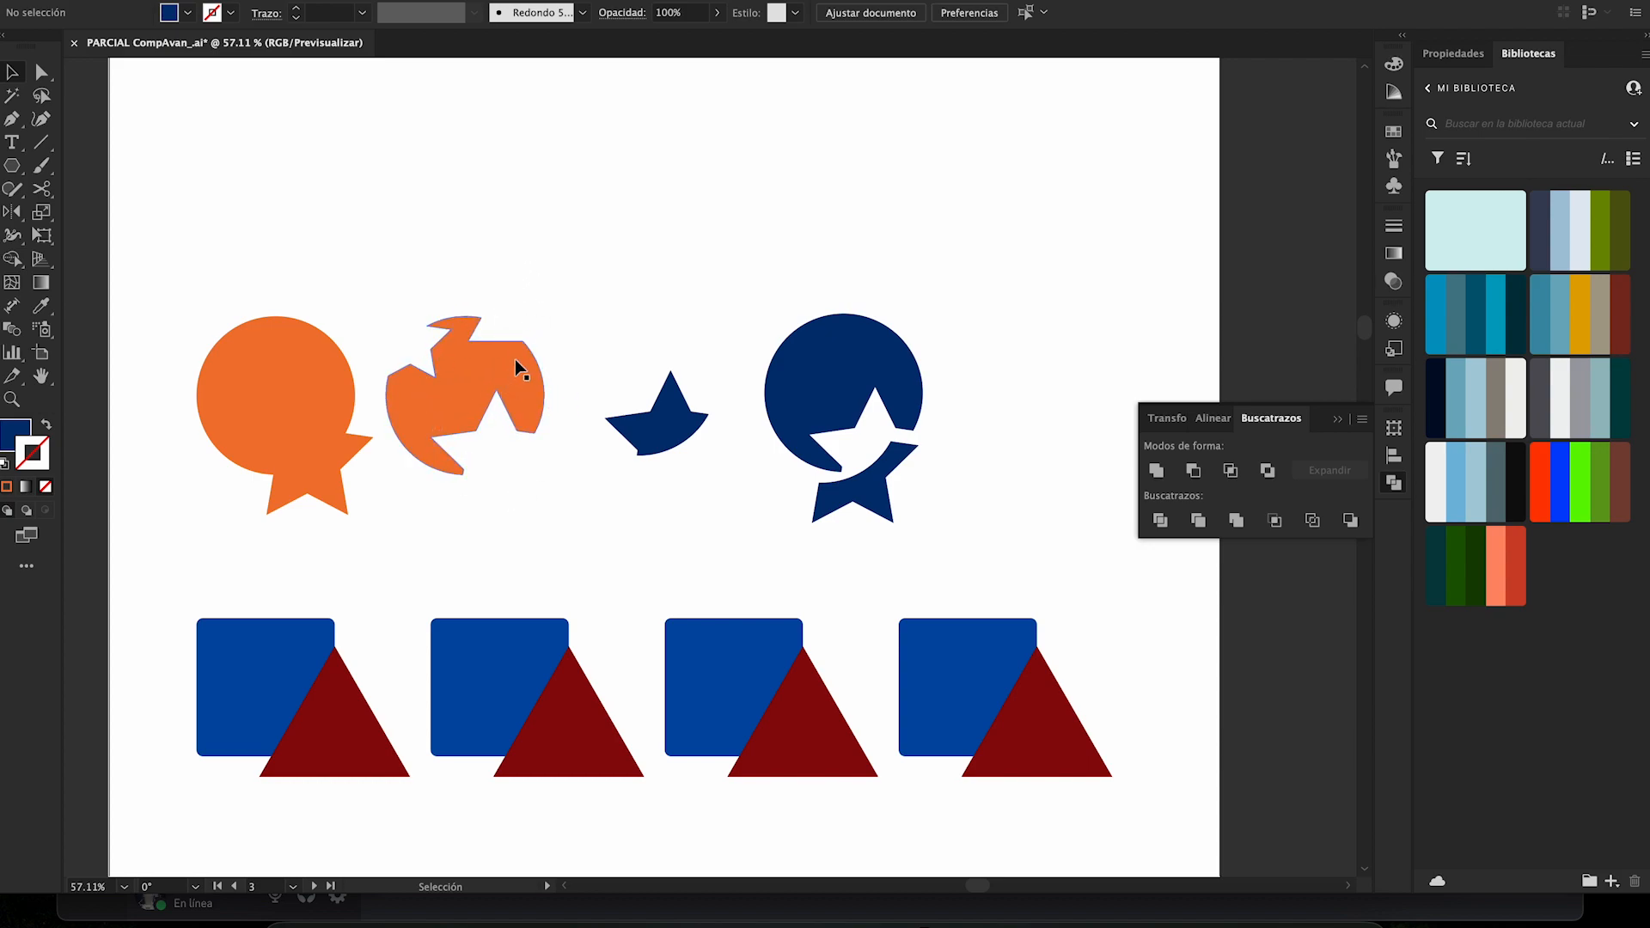
- Move the fourth shape's lower star piece slightly to the right
left_click(672, 424)
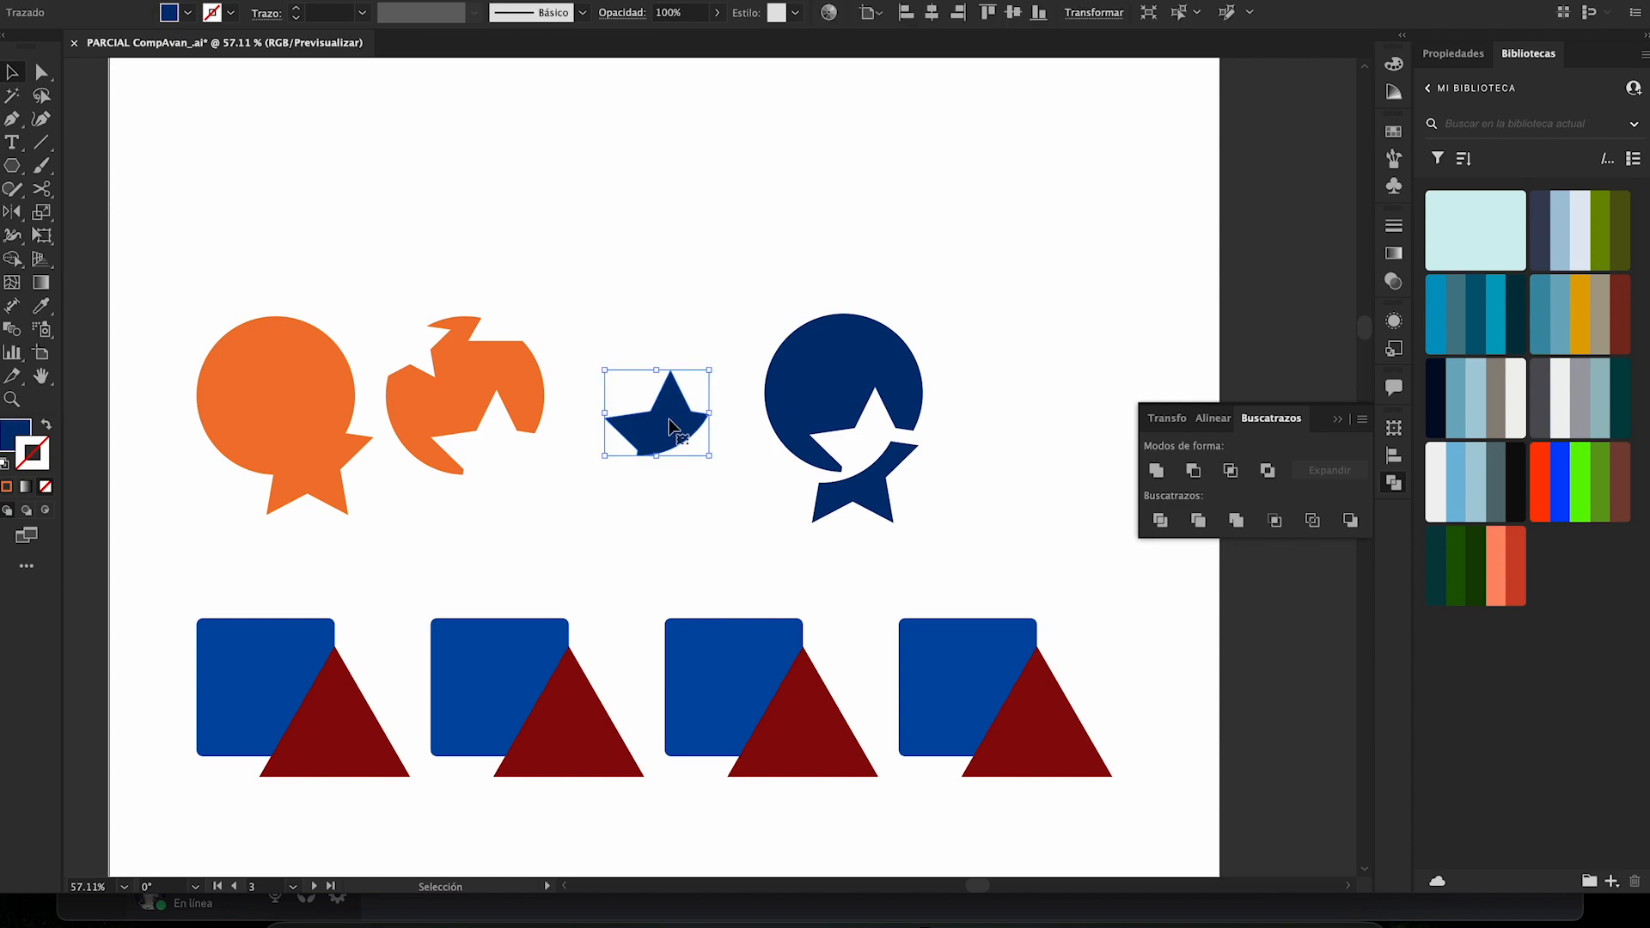
mouse_move(898, 464)
left_mouse_down()
mouse_move(922, 457)
mouse_move(912, 467)
left_mouse_up()
left_click(977, 423)
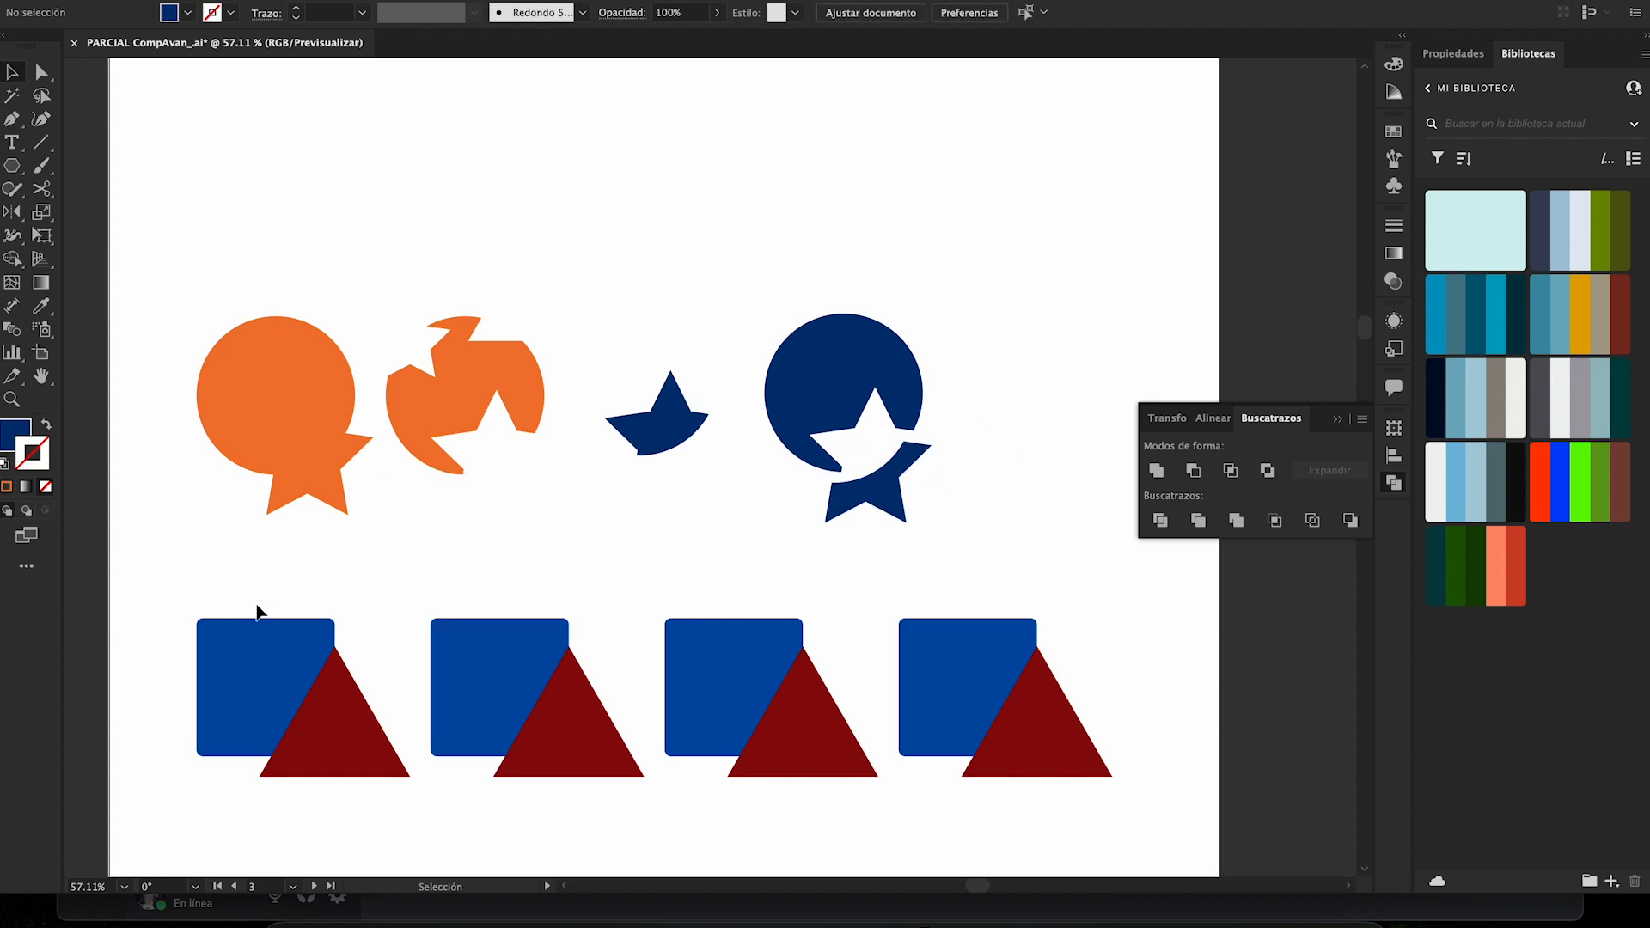
- Divide the first blue square and dark red triangle with Pathfinder, and ungroup the resulting pieces
left_click_drag(307, 698, 354, 806)
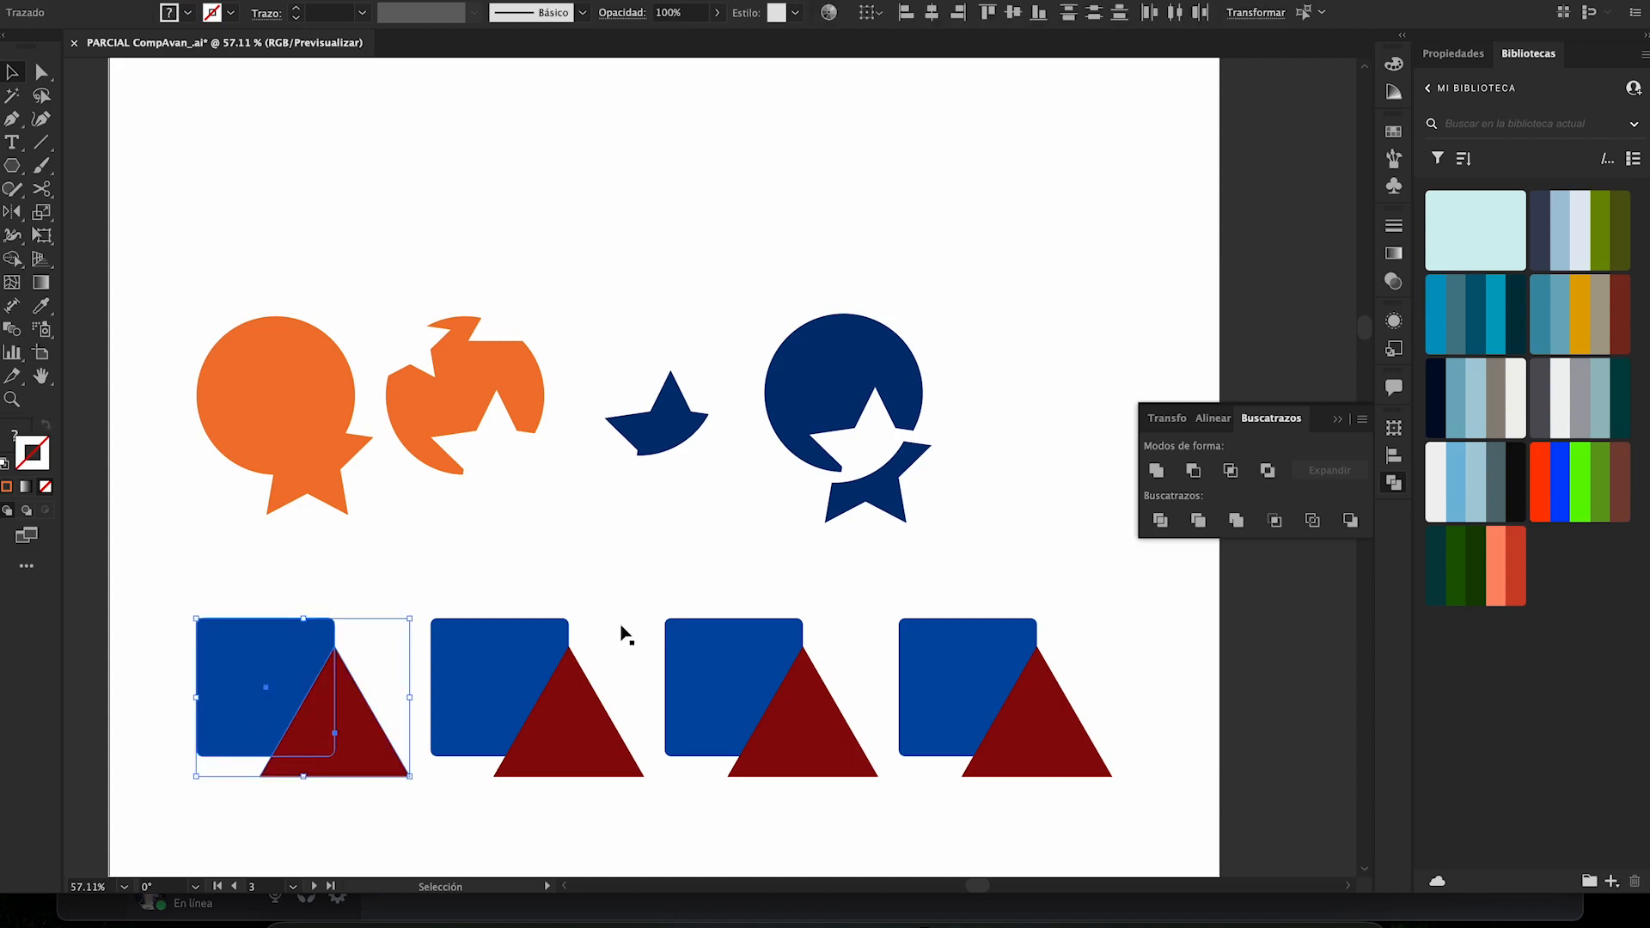
left_click(1160, 521)
left_click(399, 686)
left_click(367, 733)
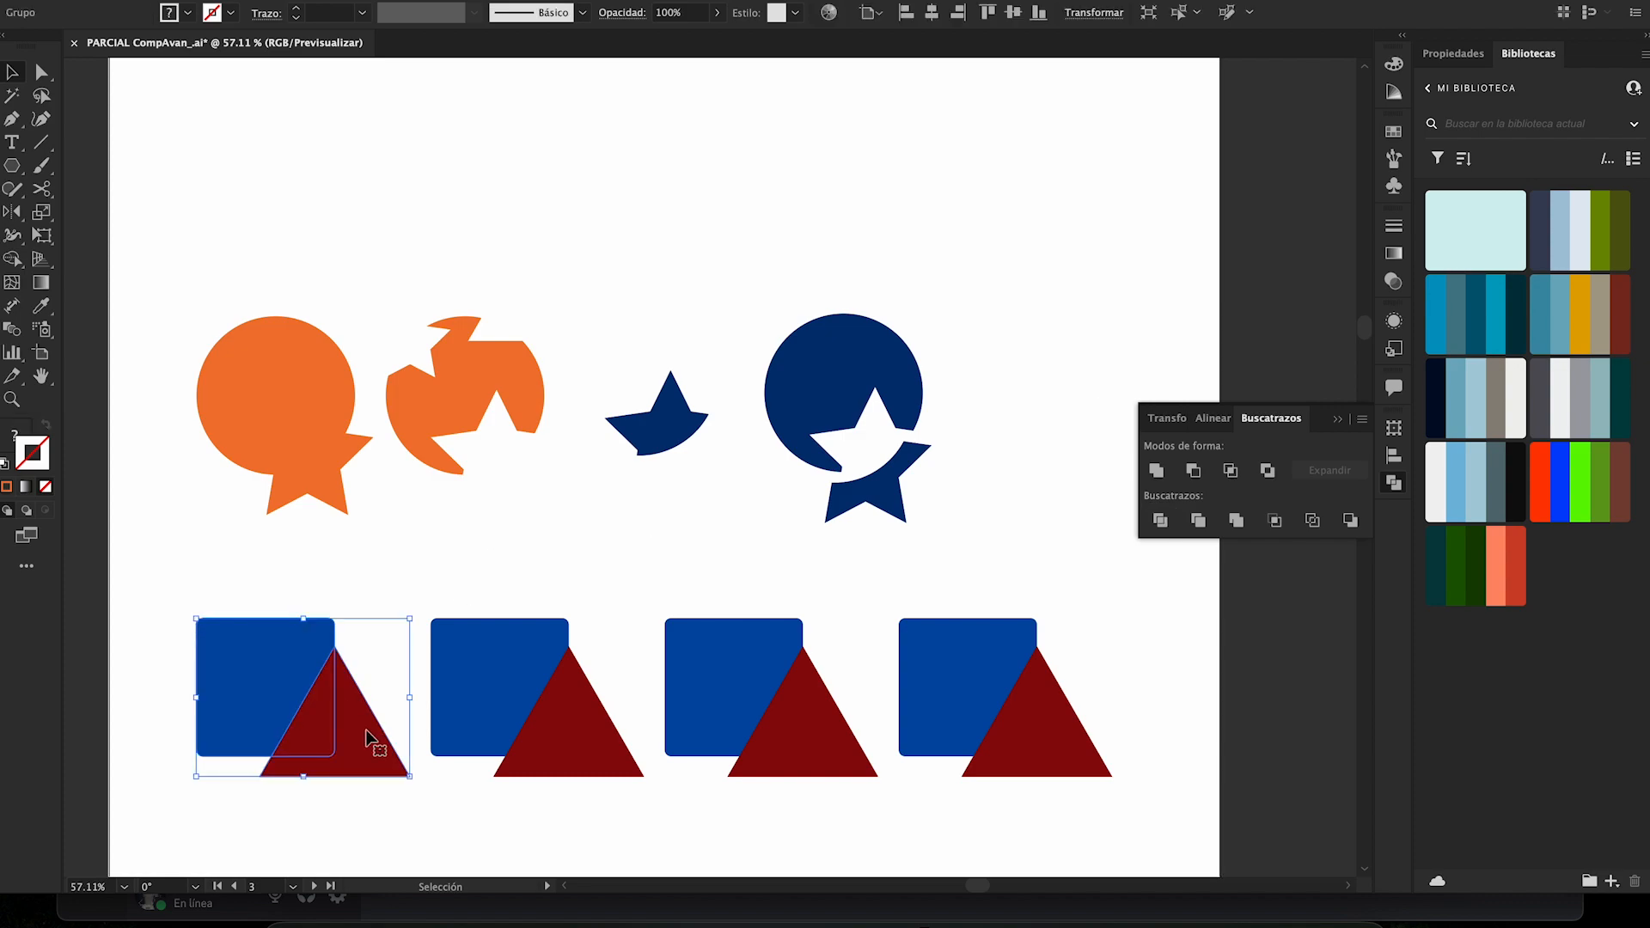
right_click(313, 718)
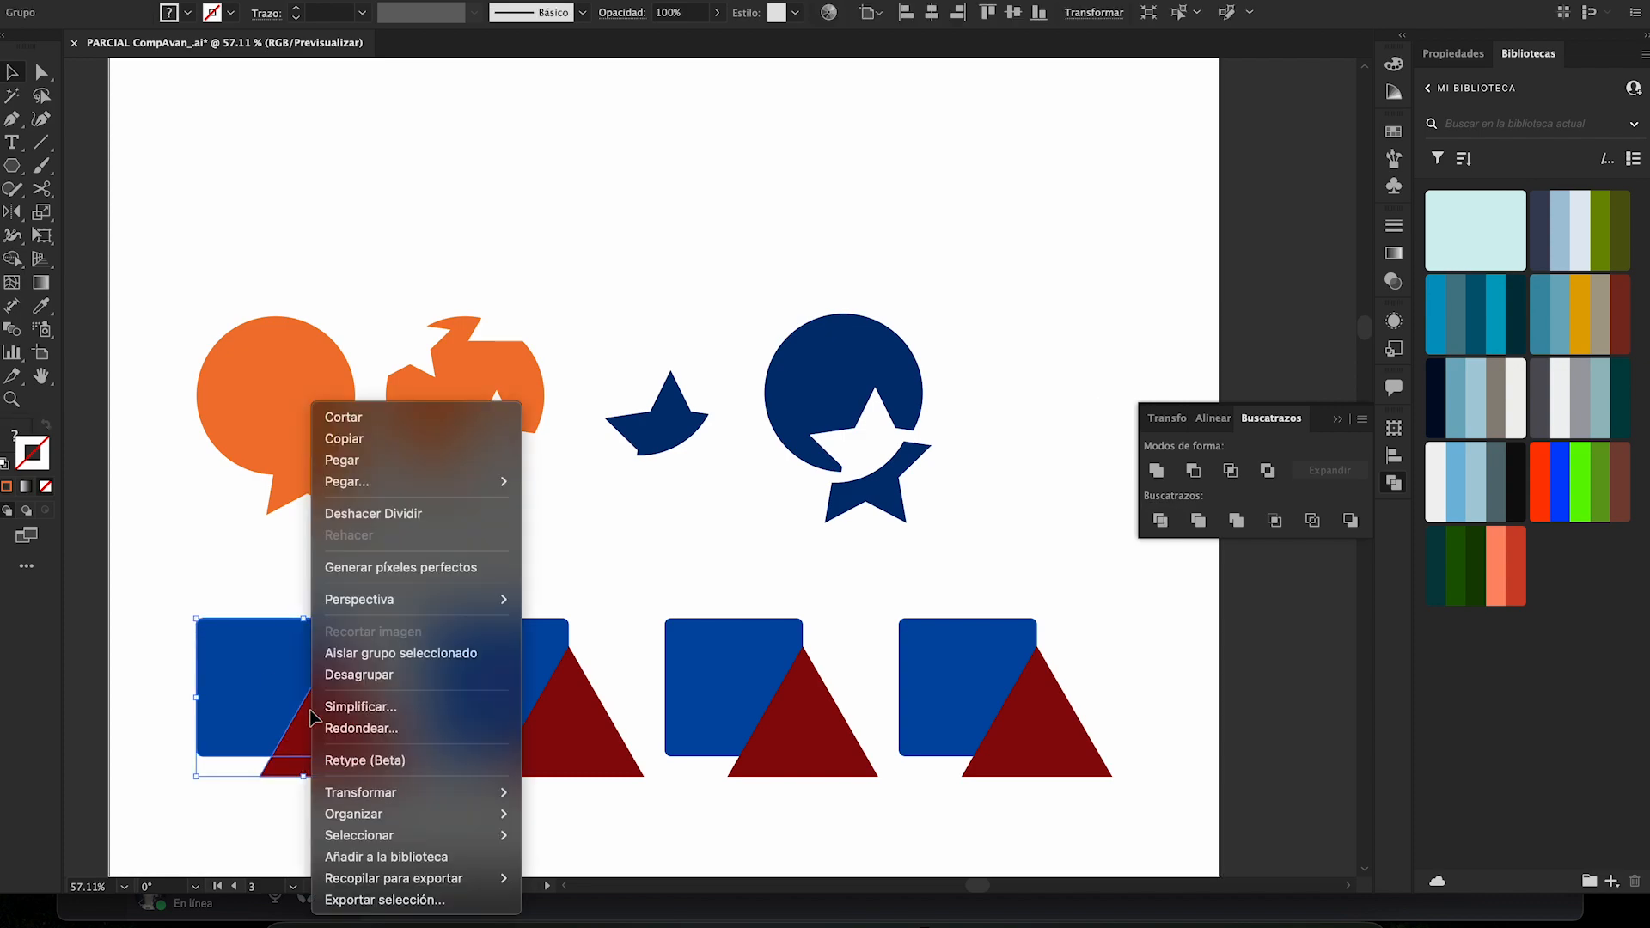
left_click(383, 675)
left_click(378, 605)
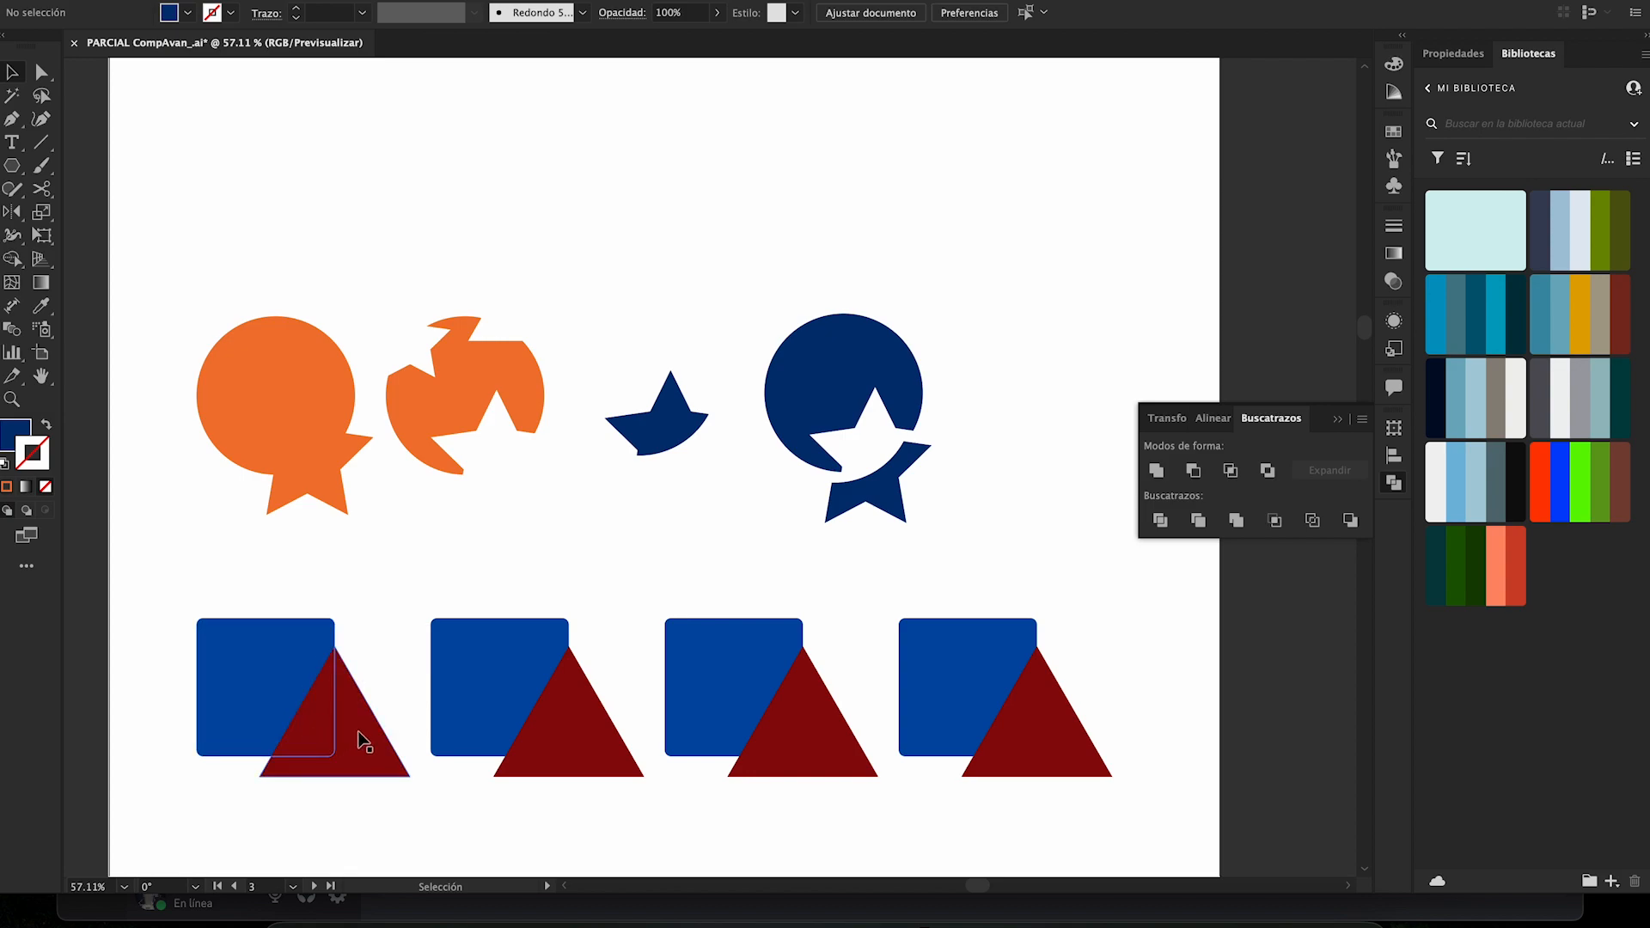
- Pull the first pair's triangle remainder, overlap piece and cut square downward so that gaps separate the three pieces
scroll(357, 697, "down", 1)
scroll(357, 698, "left", 1)
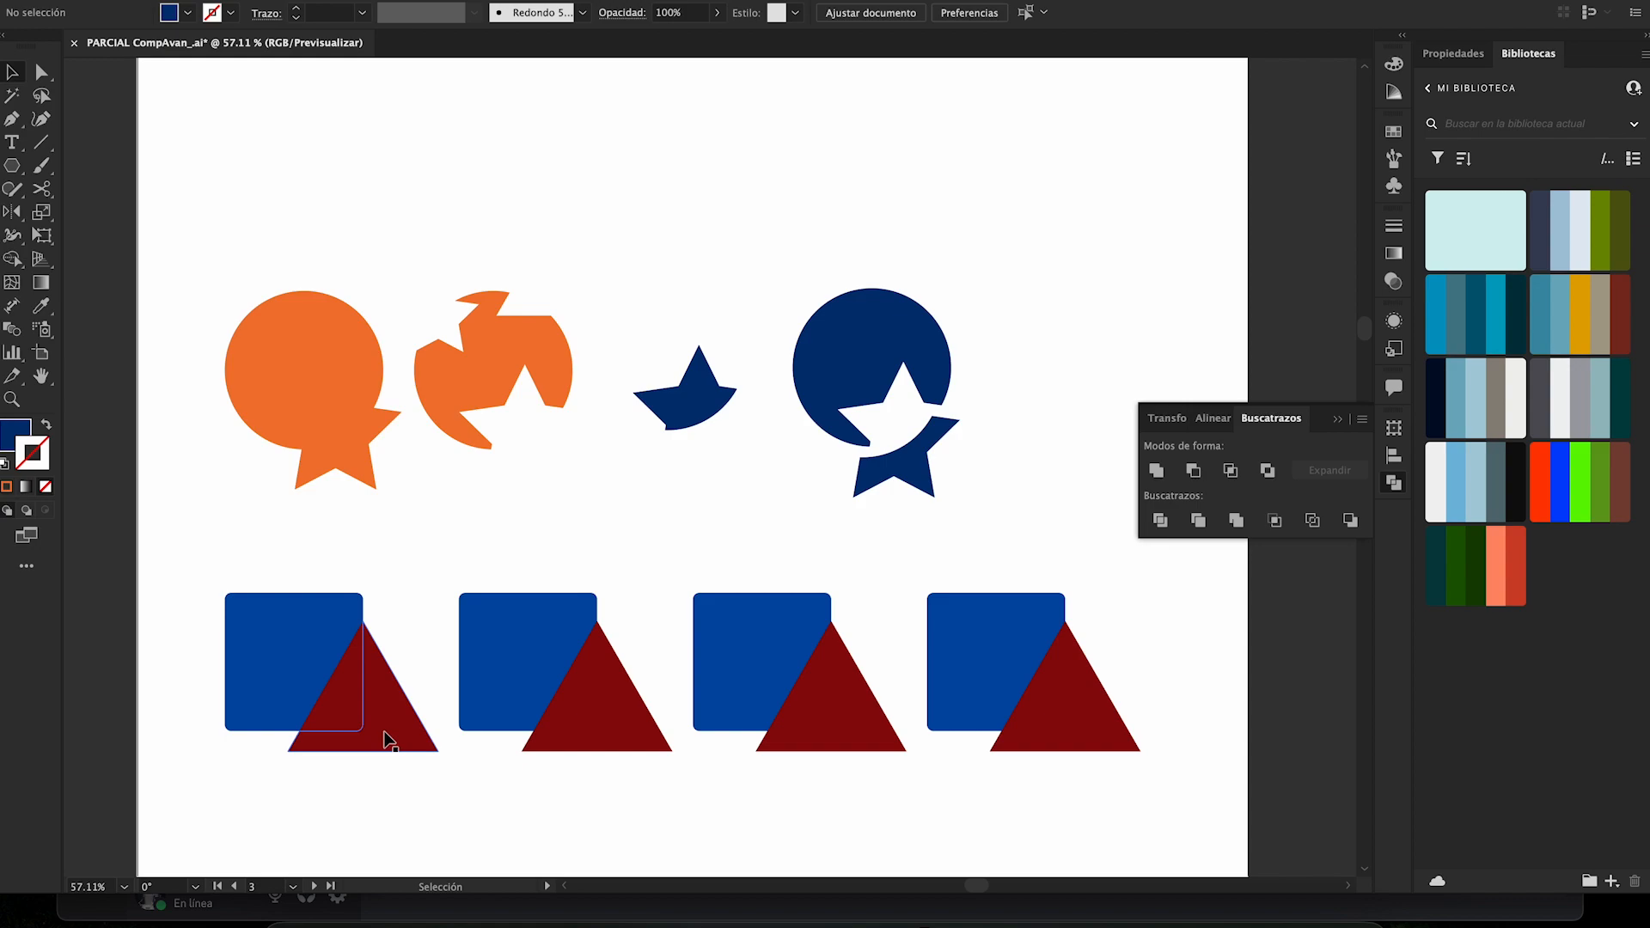
left_click_drag(386, 739, 425, 825)
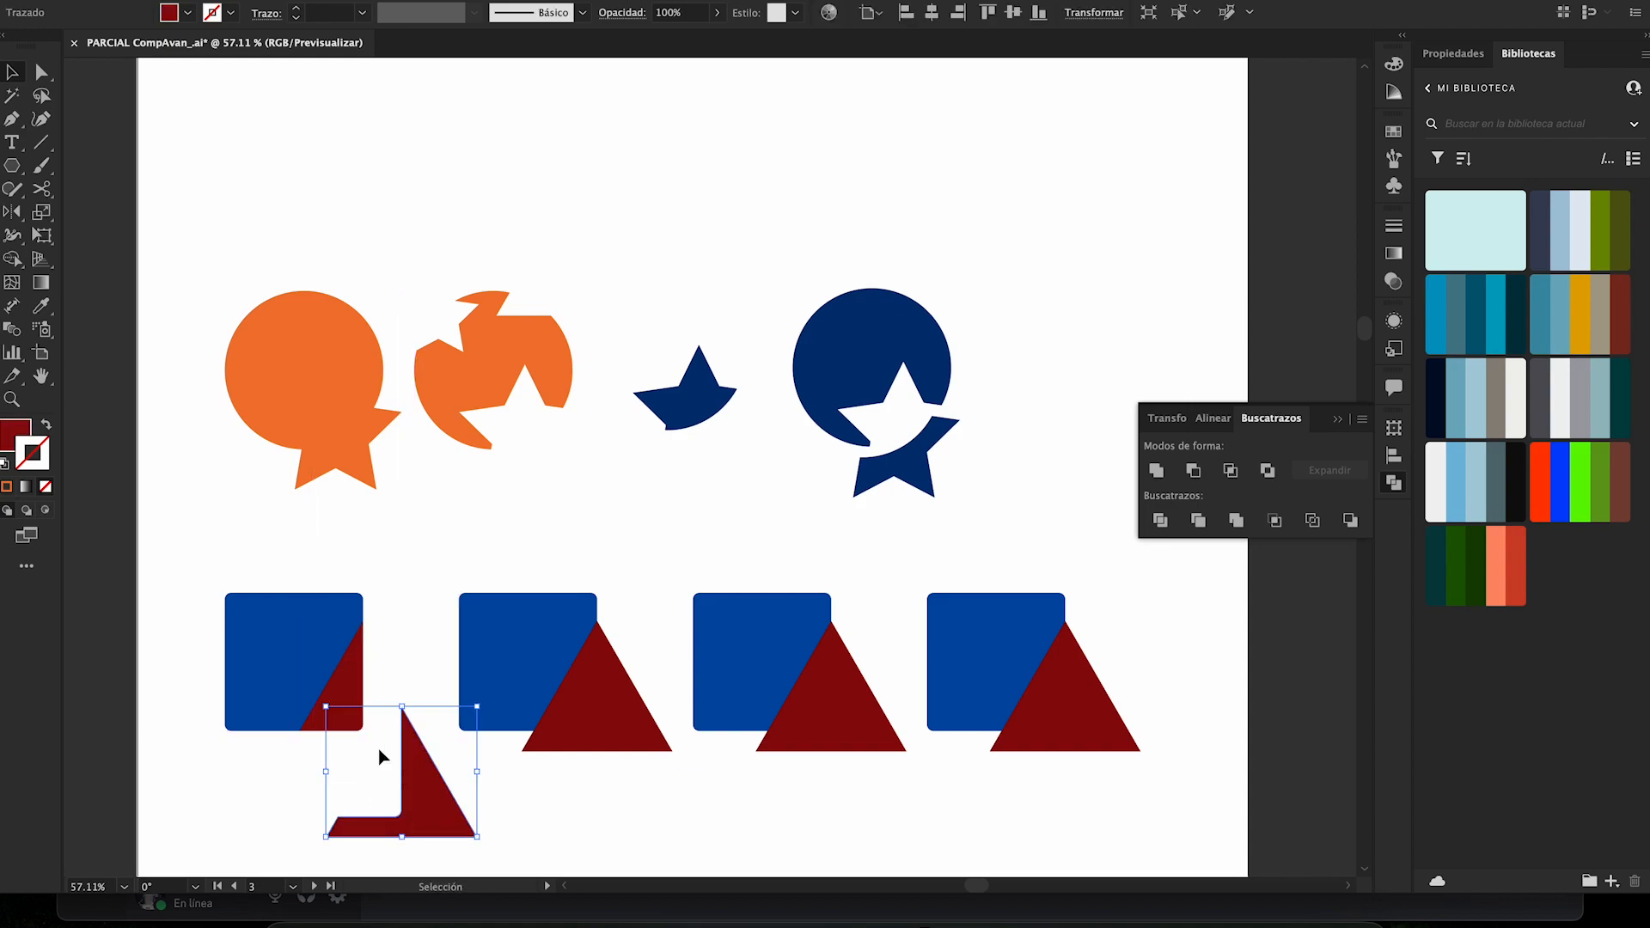
left_click_drag(349, 718, 368, 800)
left_click_drag(295, 666, 302, 713)
left_click(394, 643)
- Shift the three divided pieces up and left, with the cut square level with the other squares
scroll(394, 643, "down", 2)
scroll(394, 643, "right", 2)
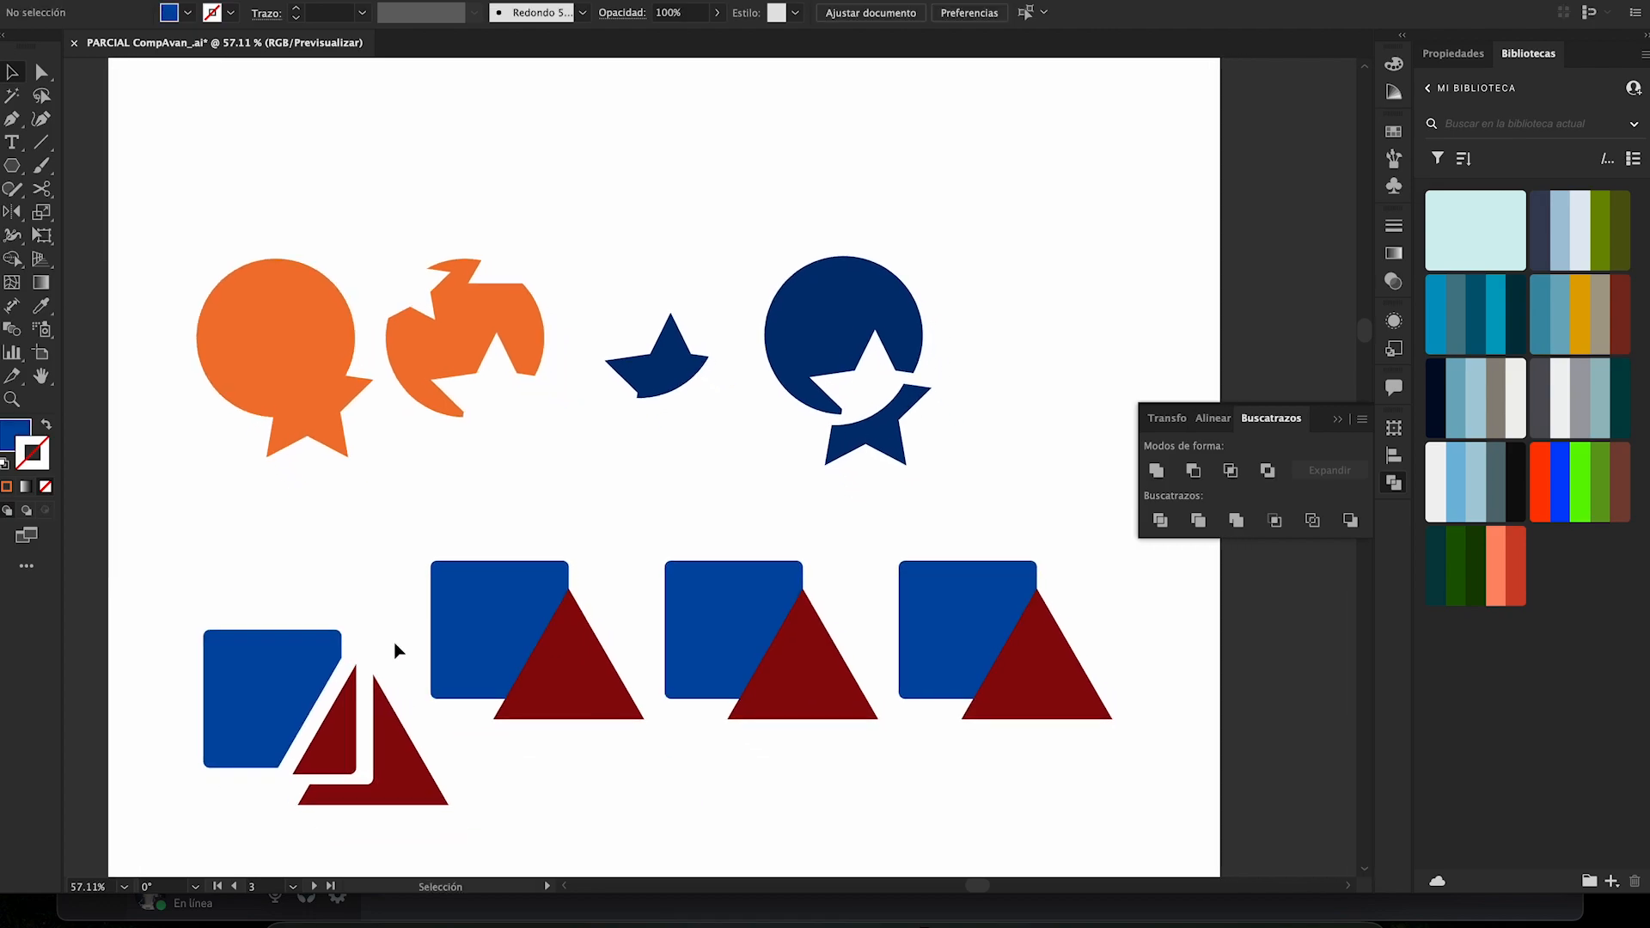
left_click_drag(266, 713, 263, 679)
left_click(402, 522)
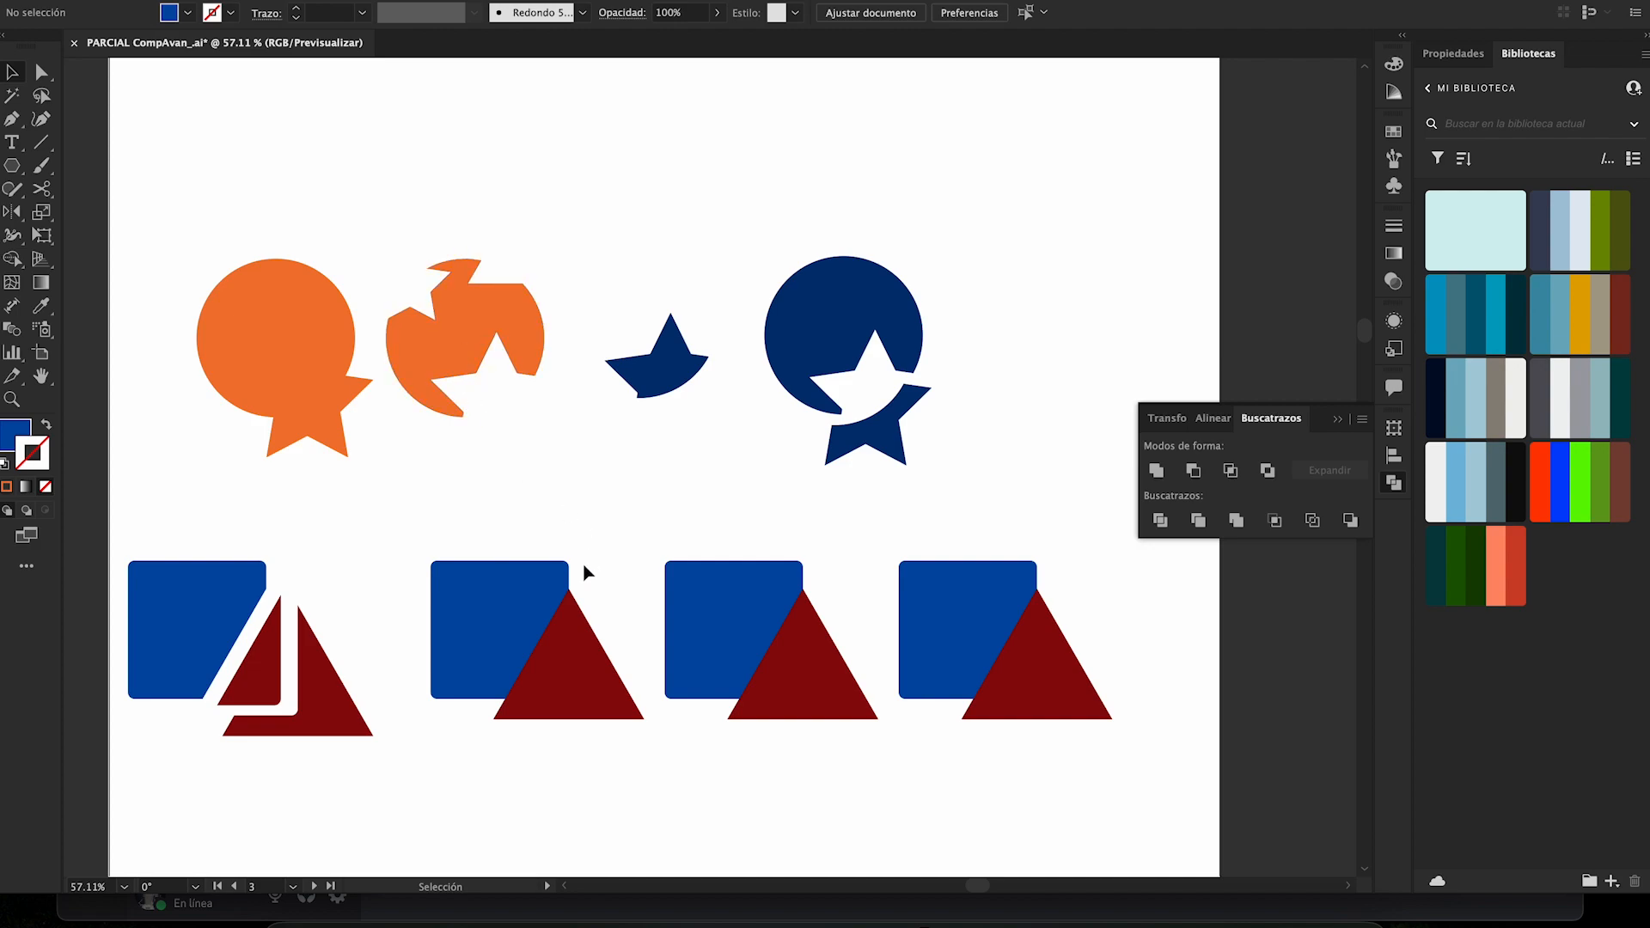
- Trim the second blue square and dark red triangle with Pathfinder, shift the group down and right, and ungroup it
left_click_drag(486, 388, 589, 535)
left_click_drag(472, 634, 473, 637)
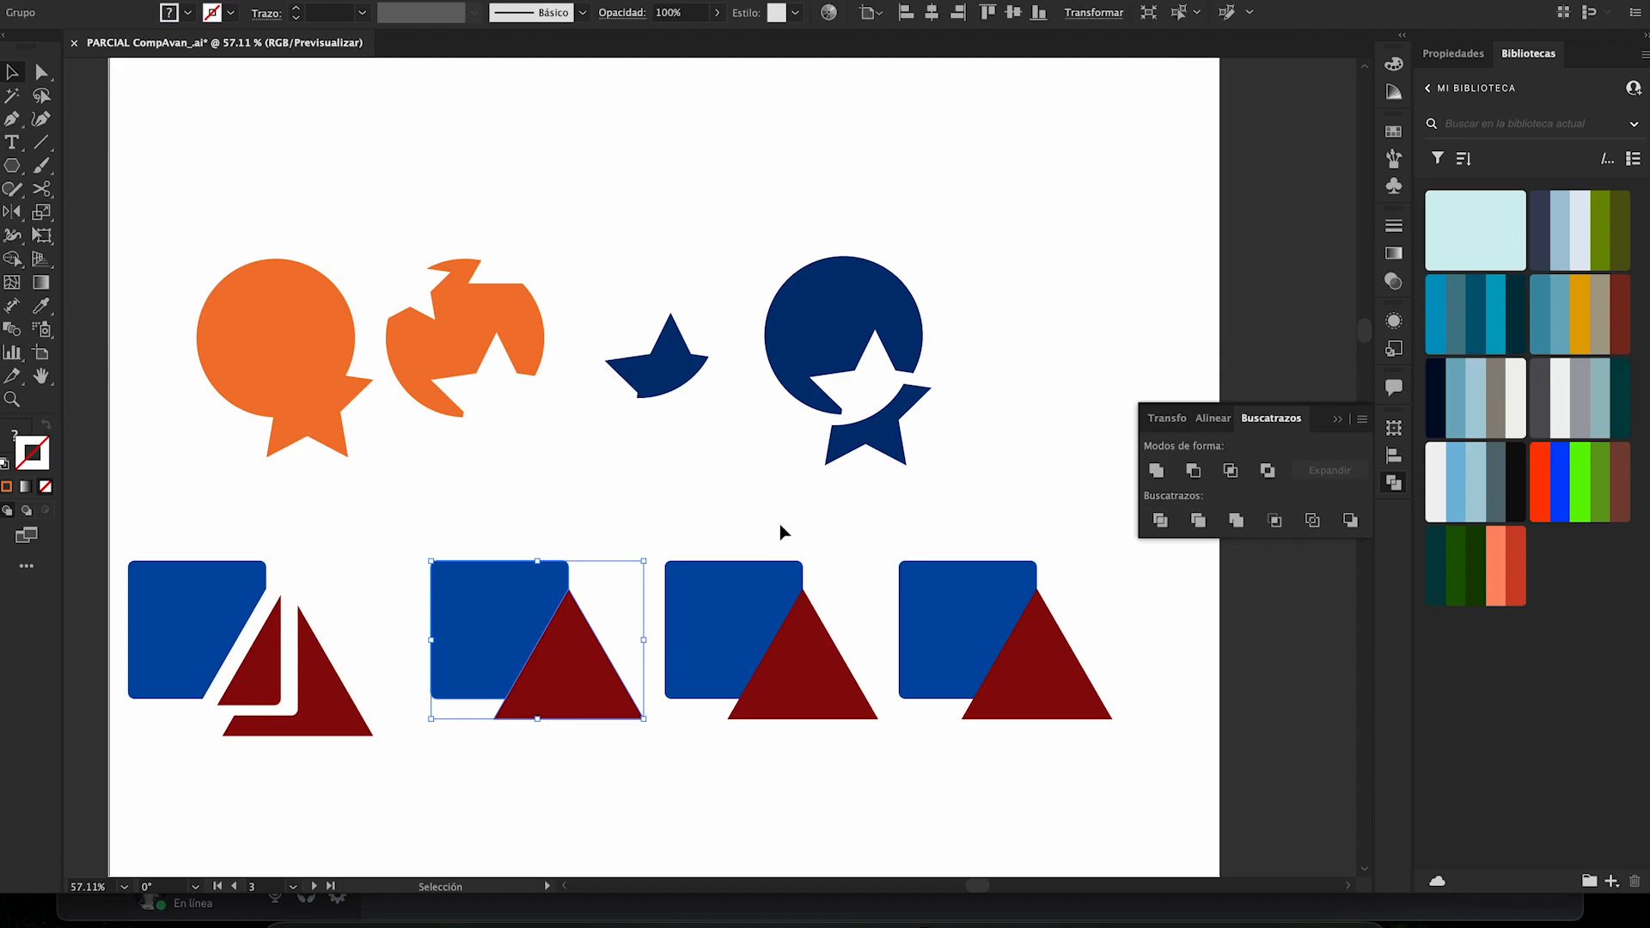
left_click_drag(554, 675, 584, 698)
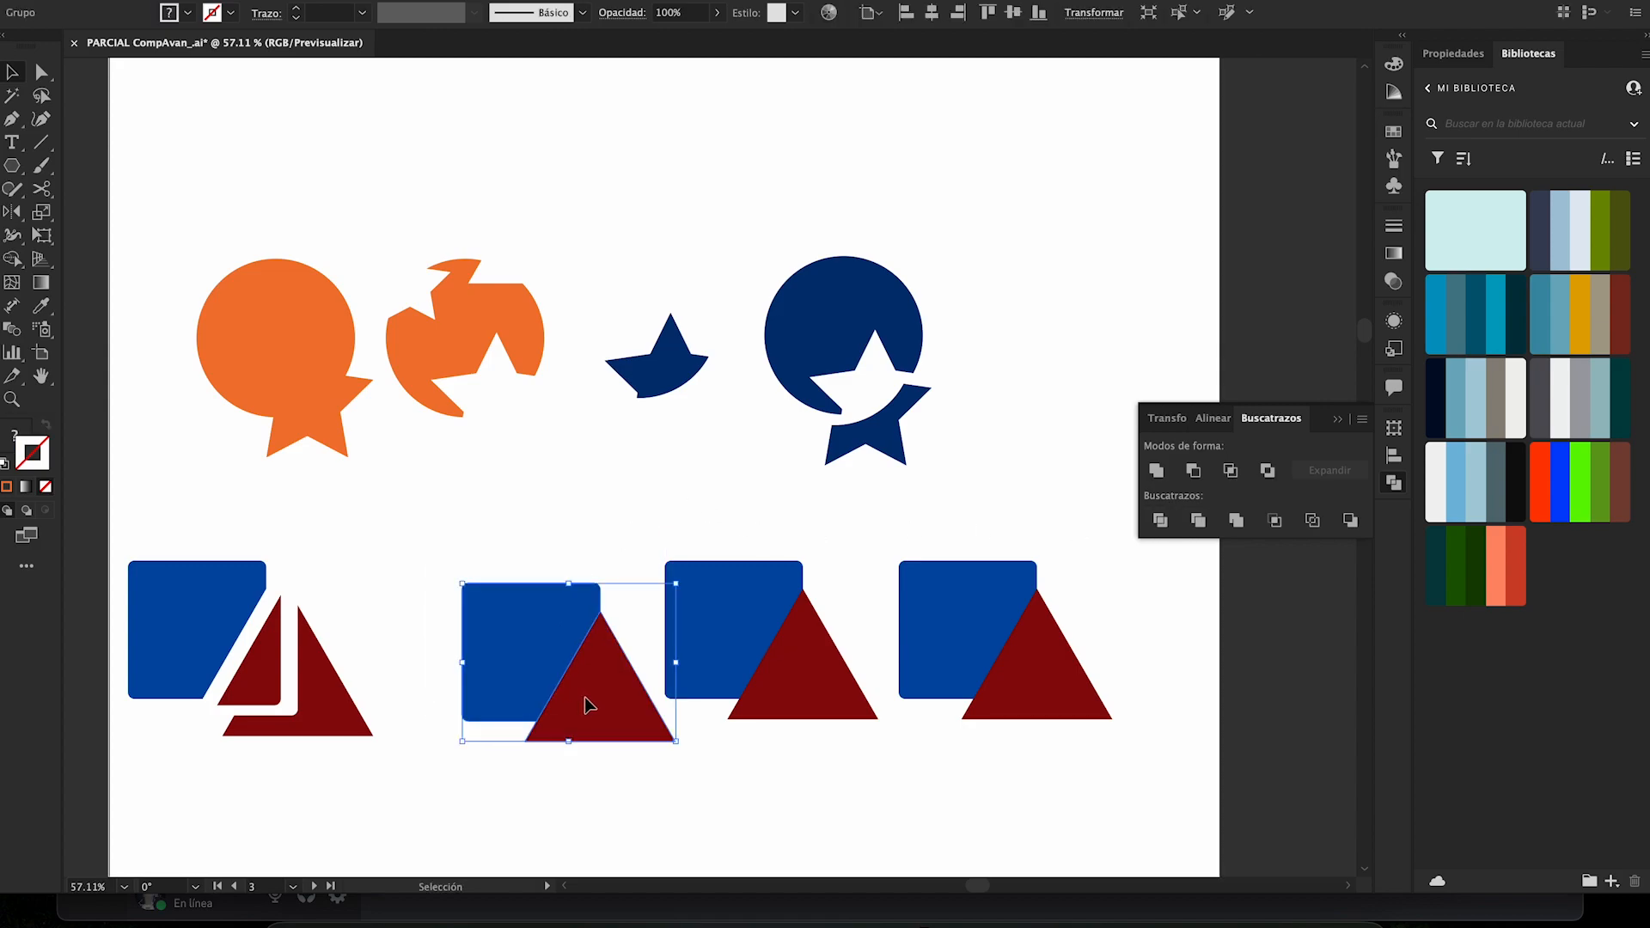
right_click(584, 698)
left_click(636, 674)
left_click(552, 535)
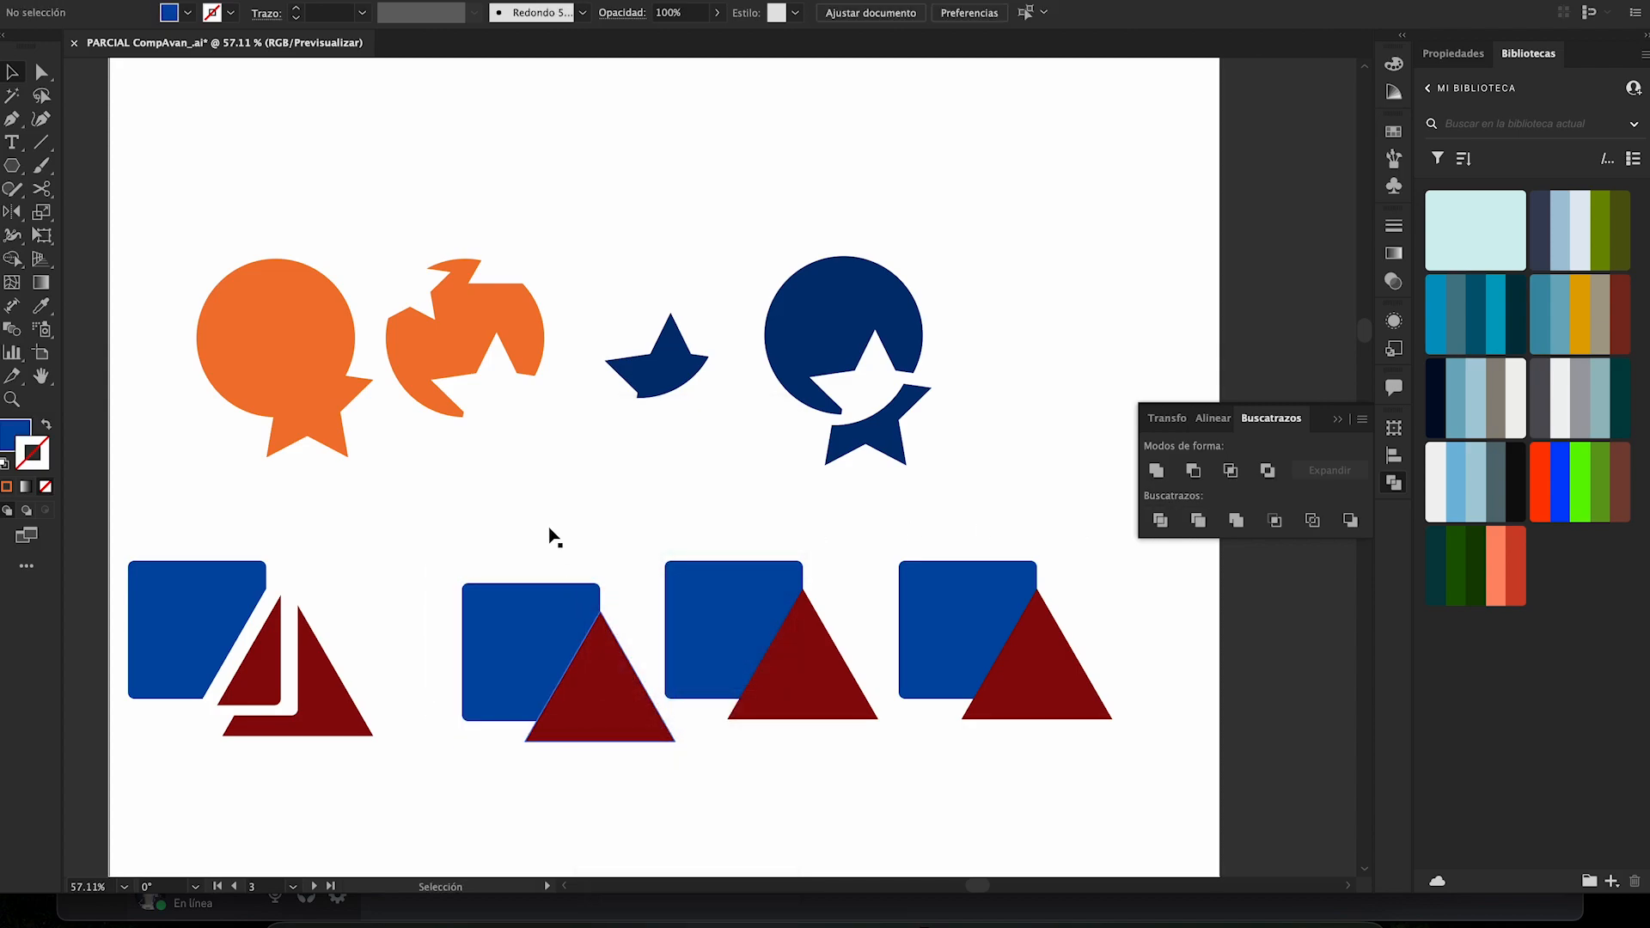
- Move the second trimmed square and triangle apart with a narrow gap along their diagonal edge
left_click_drag(560, 623, 530, 607)
mouse_move(609, 667)
left_mouse_down()
mouse_move(582, 657)
mouse_move(571, 705)
mouse_move(581, 668)
left_mouse_up()
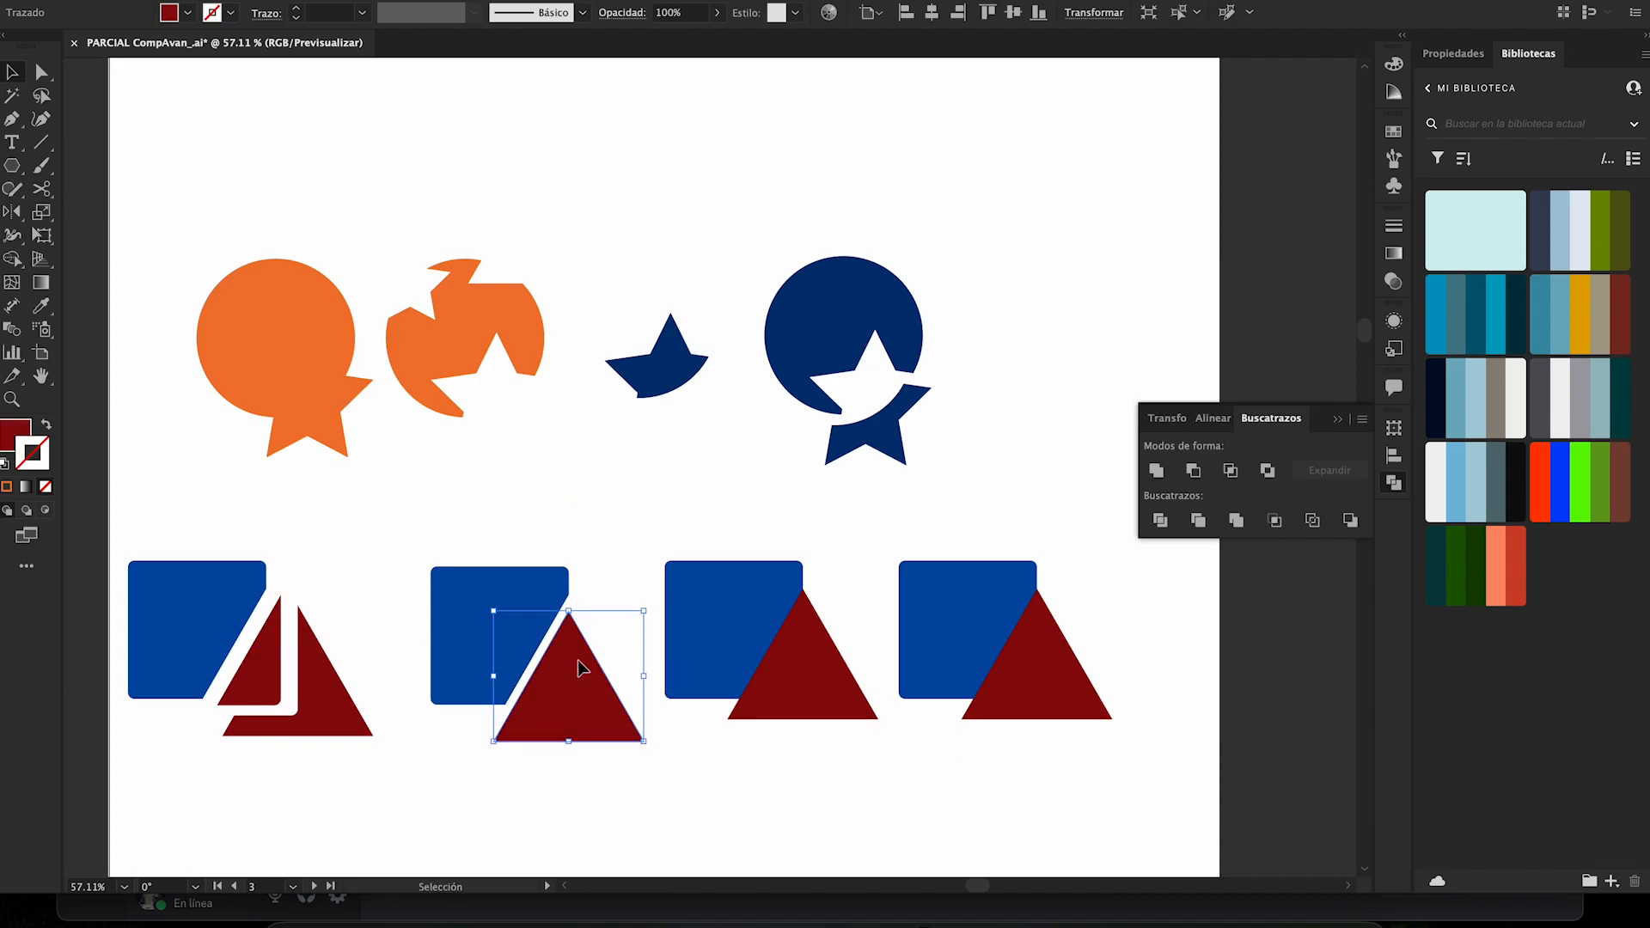
left_click(606, 583)
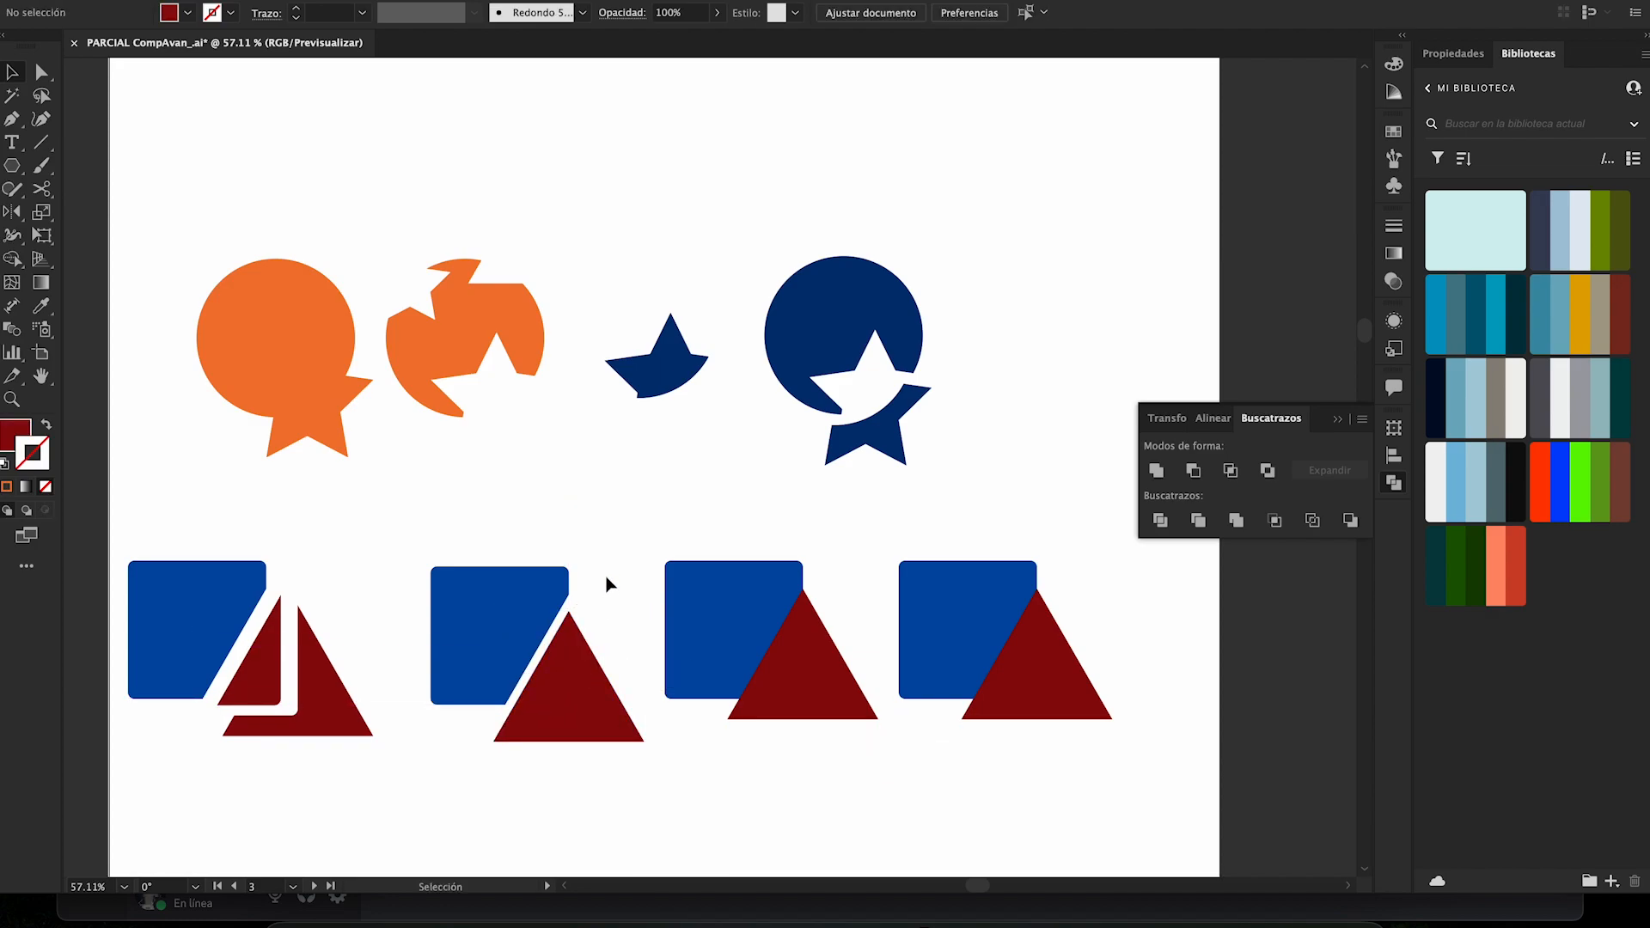
- Undo the second pair's moves, ungrouping and Trim operation
key("super+z")
key("super+z")
key("super+z")
key("super+z")
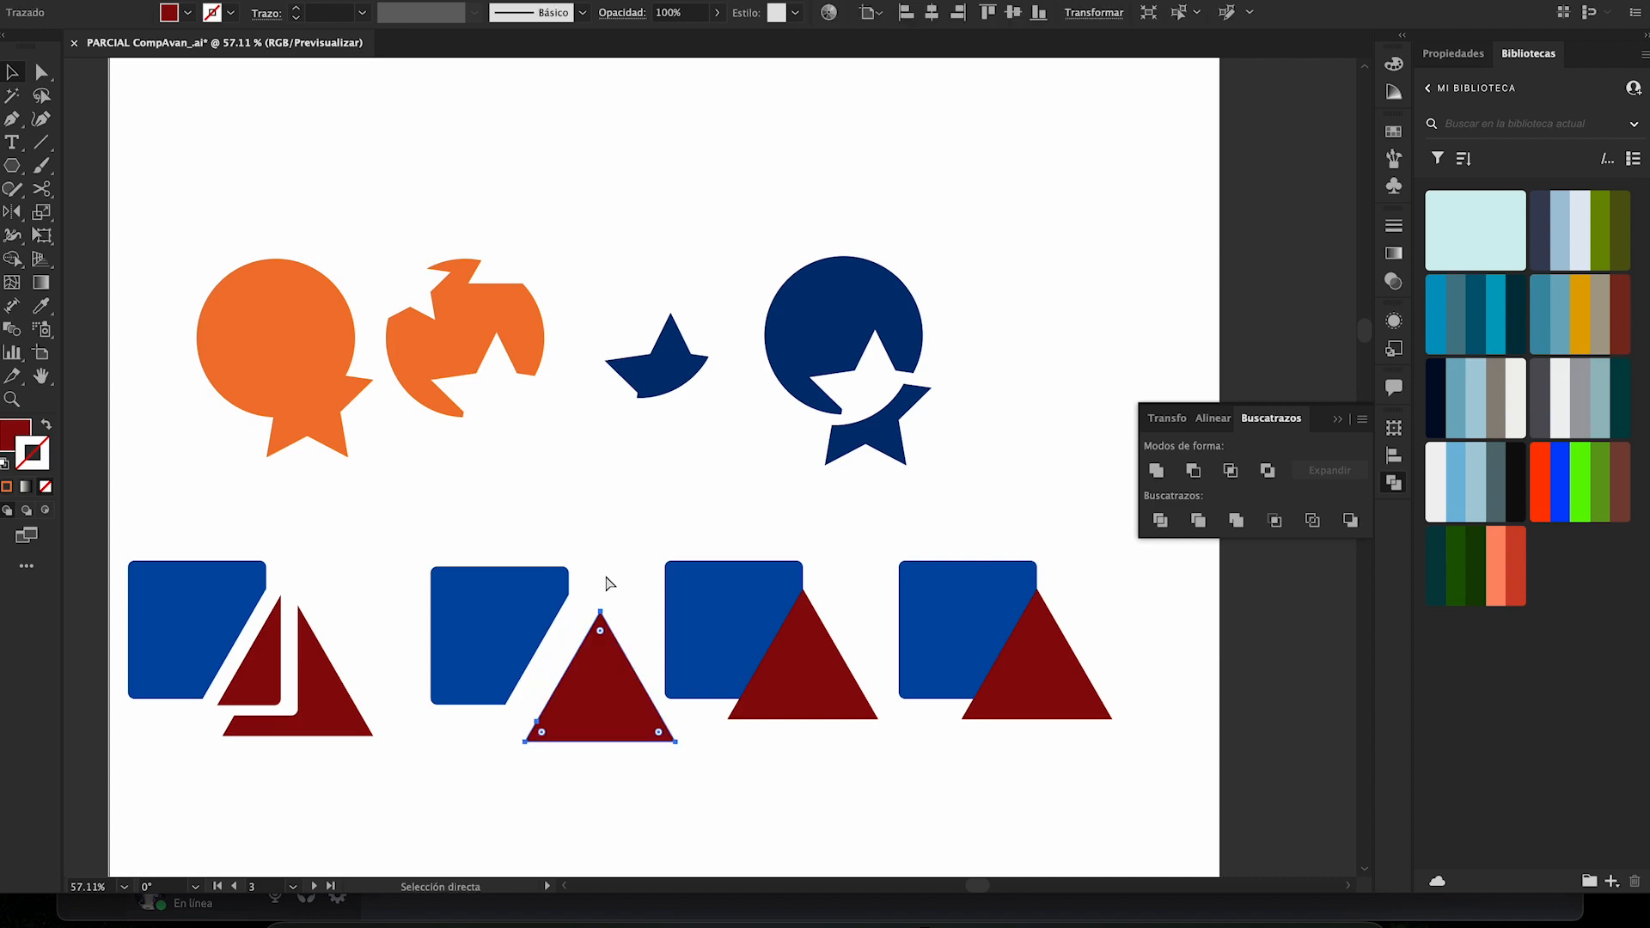
key("v")
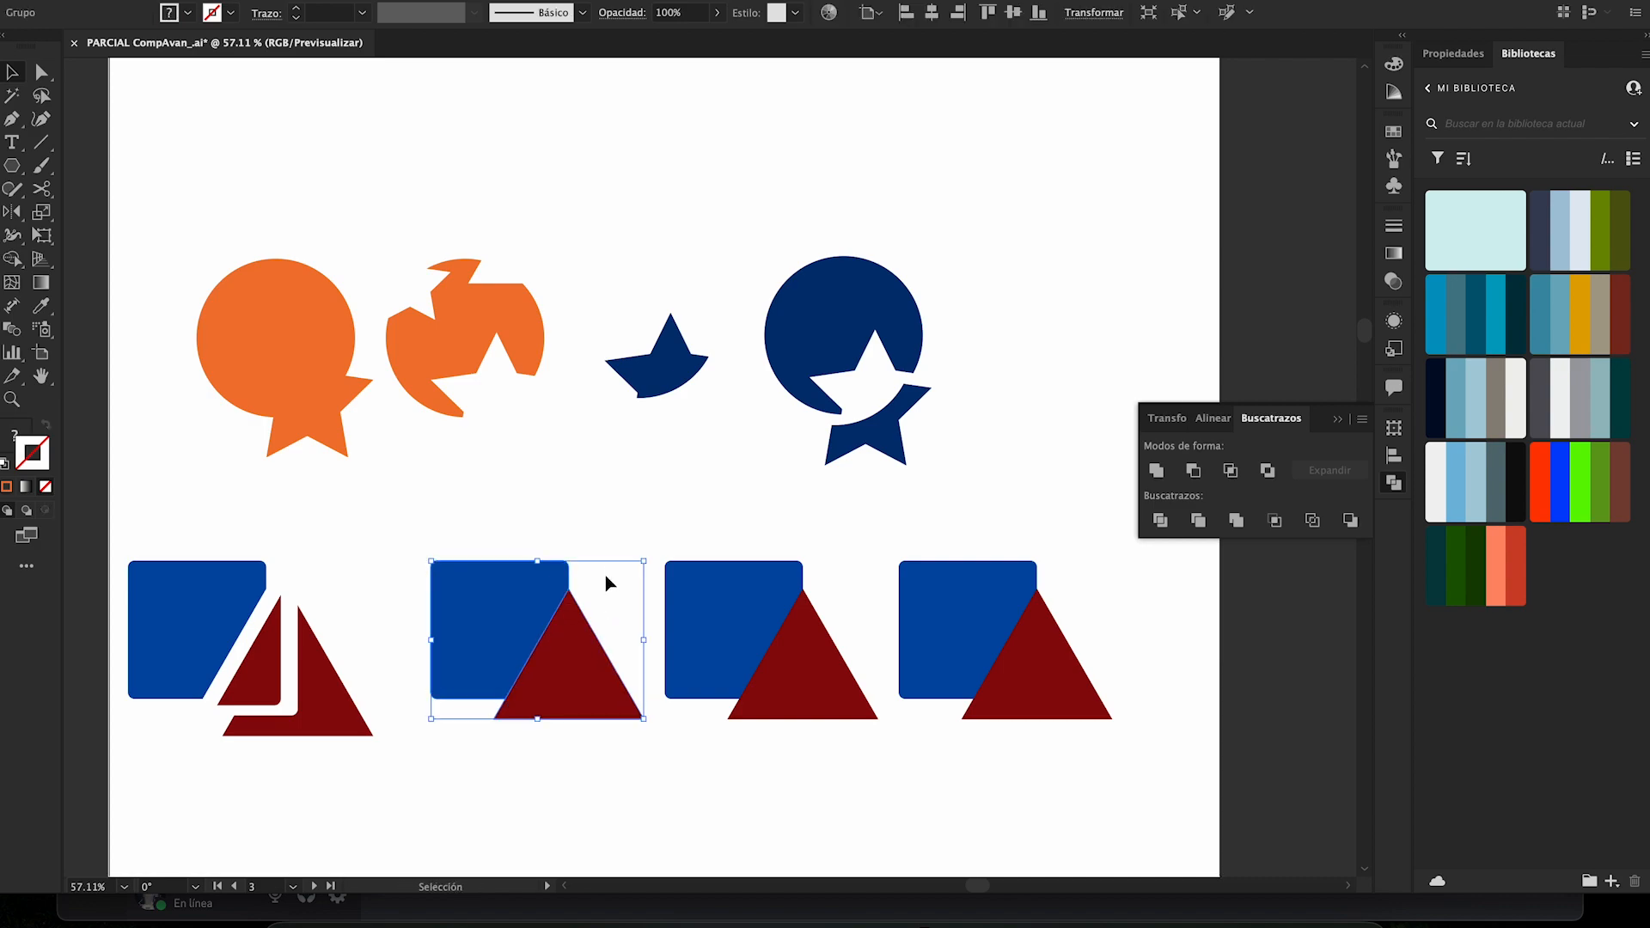
left_click_drag(554, 657, 479, 578)
key("super+z")
left_click(552, 534)
left_click_drag(576, 708, 534, 620)
key("super+z")
key("super+z")
key("super+z")
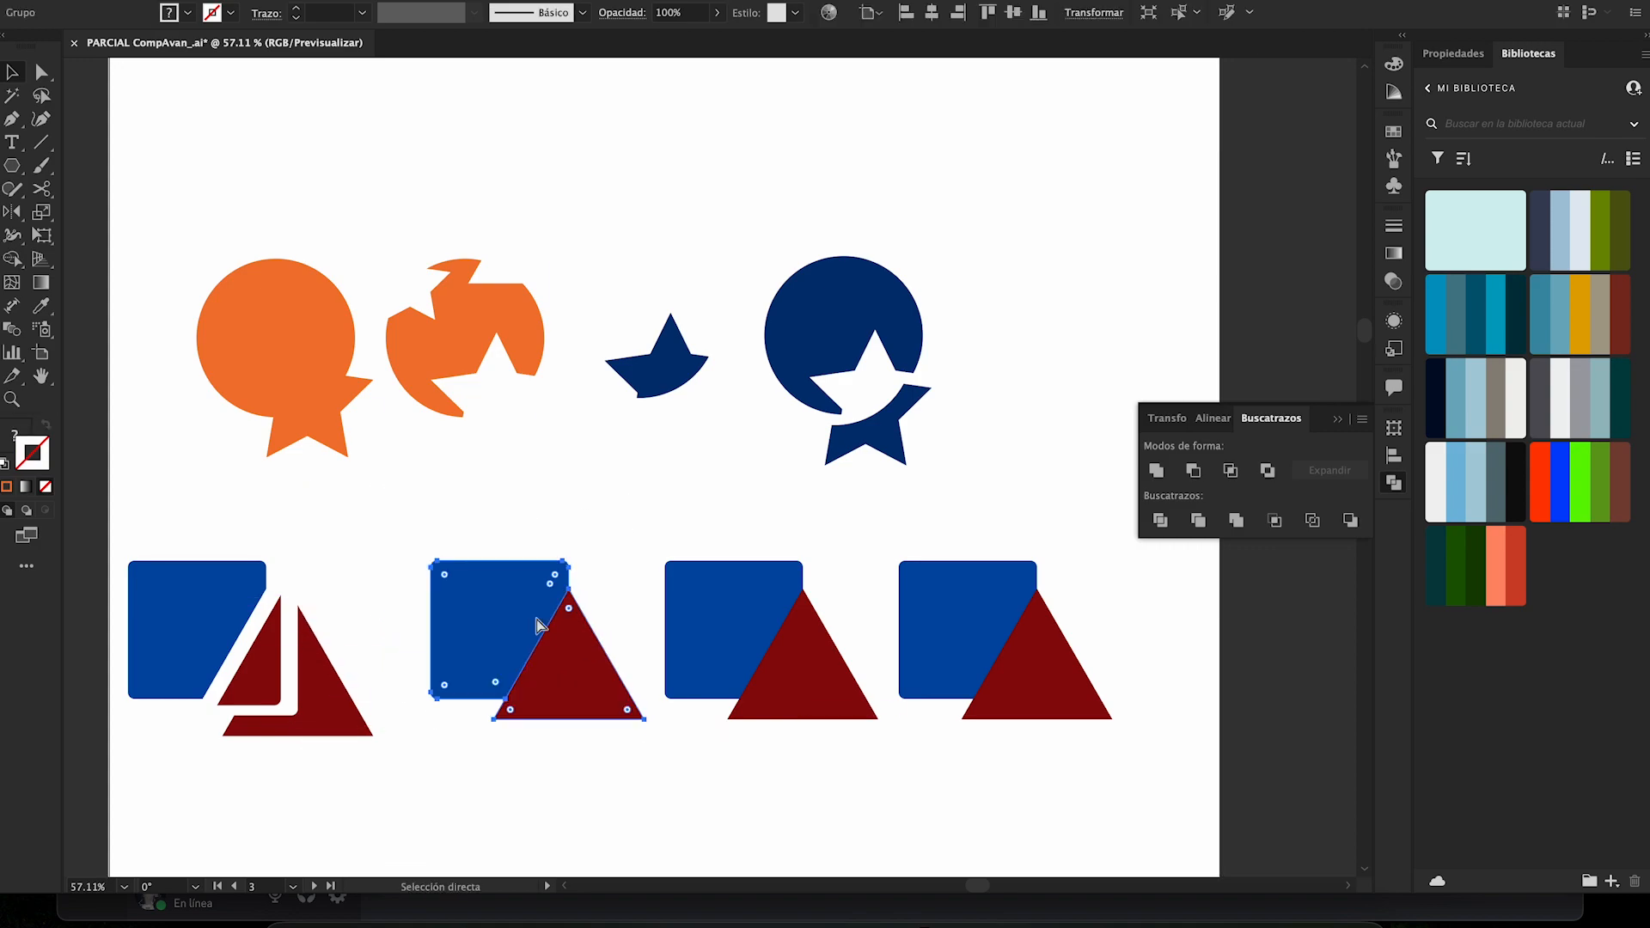
key("super+z")
- Place a reduced, rotated copy of the triangle over the second square's upper-left corner, and trim the three overlapping shapes with Pathfinder
left_click_drag(569, 675, 432, 554)
left_click_drag(513, 459, 430, 557)
left_click_drag(439, 484, 581, 744)
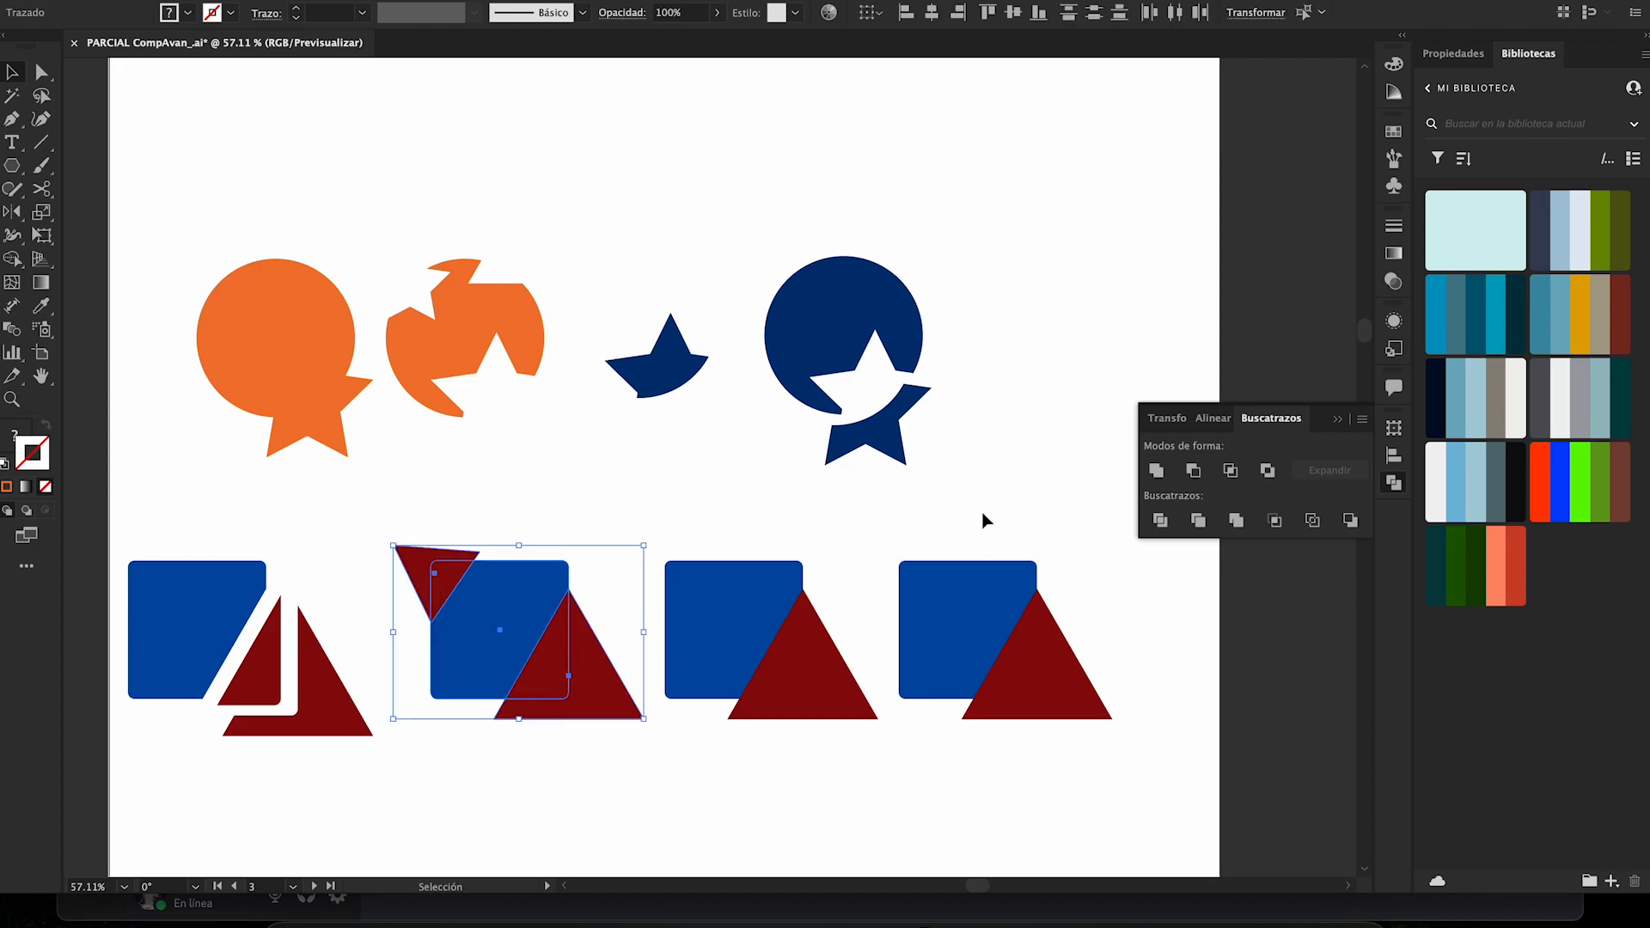
left_click(1198, 520)
left_click(613, 519)
- Ungroup the trimmed second set, and move its small triangle up and left and its large triangle downward, away from the square
left_click(520, 634)
right_click(519, 633)
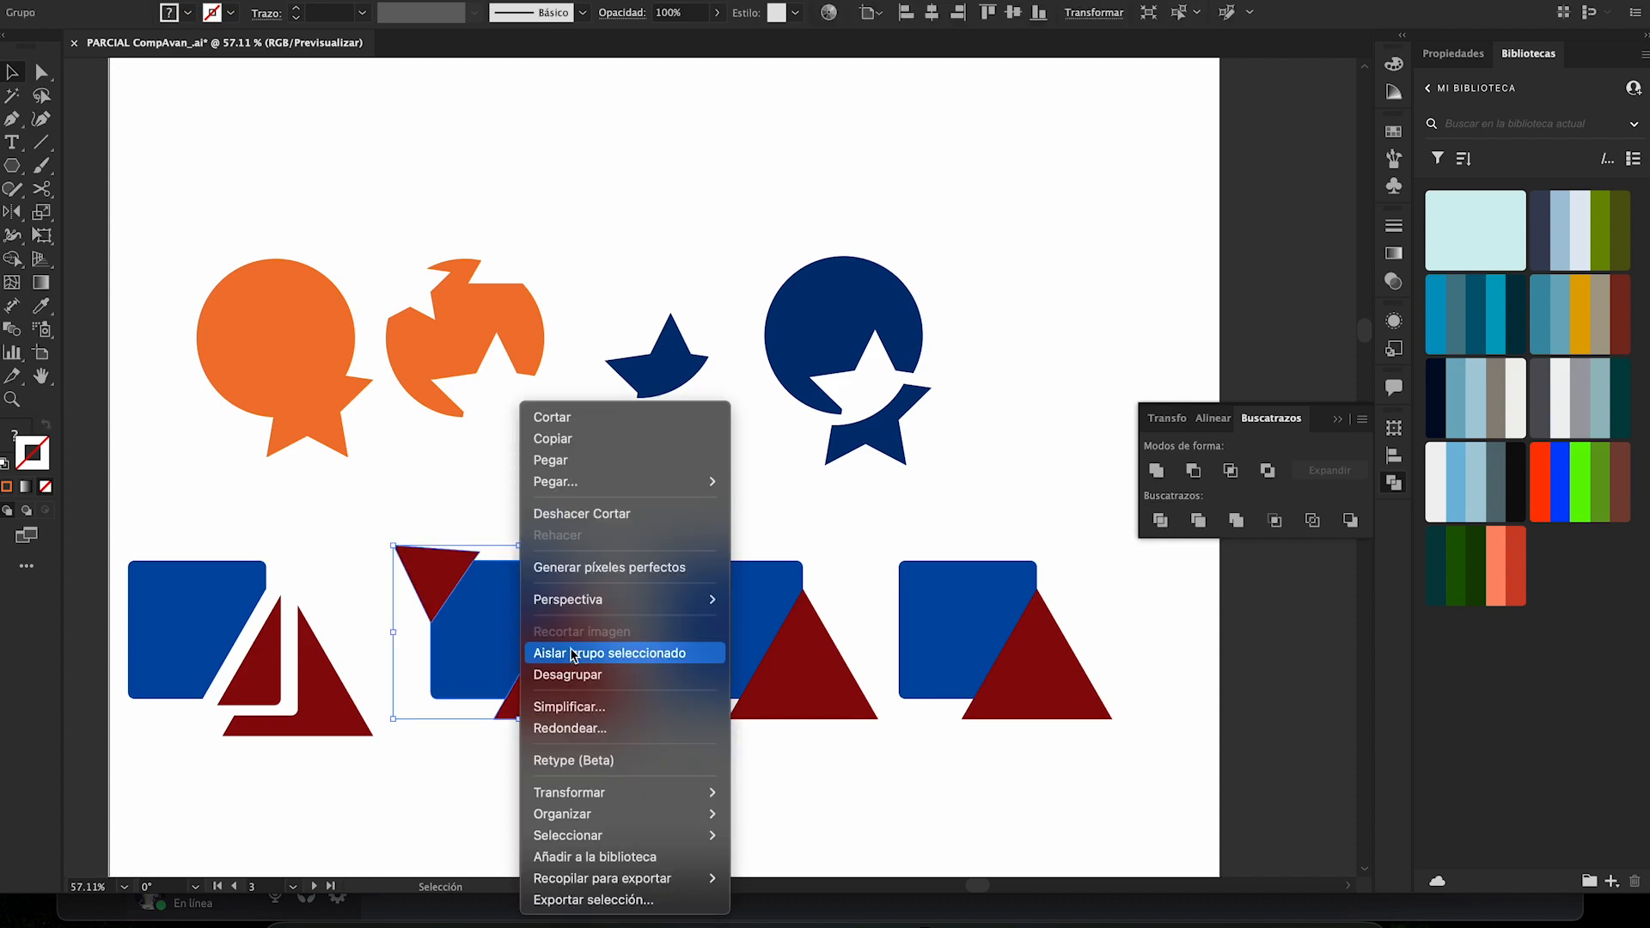
left_click(567, 675)
left_click(553, 506)
left_click_drag(420, 567, 385, 548)
left_click_drag(597, 669, 600, 711)
left_click(648, 520)
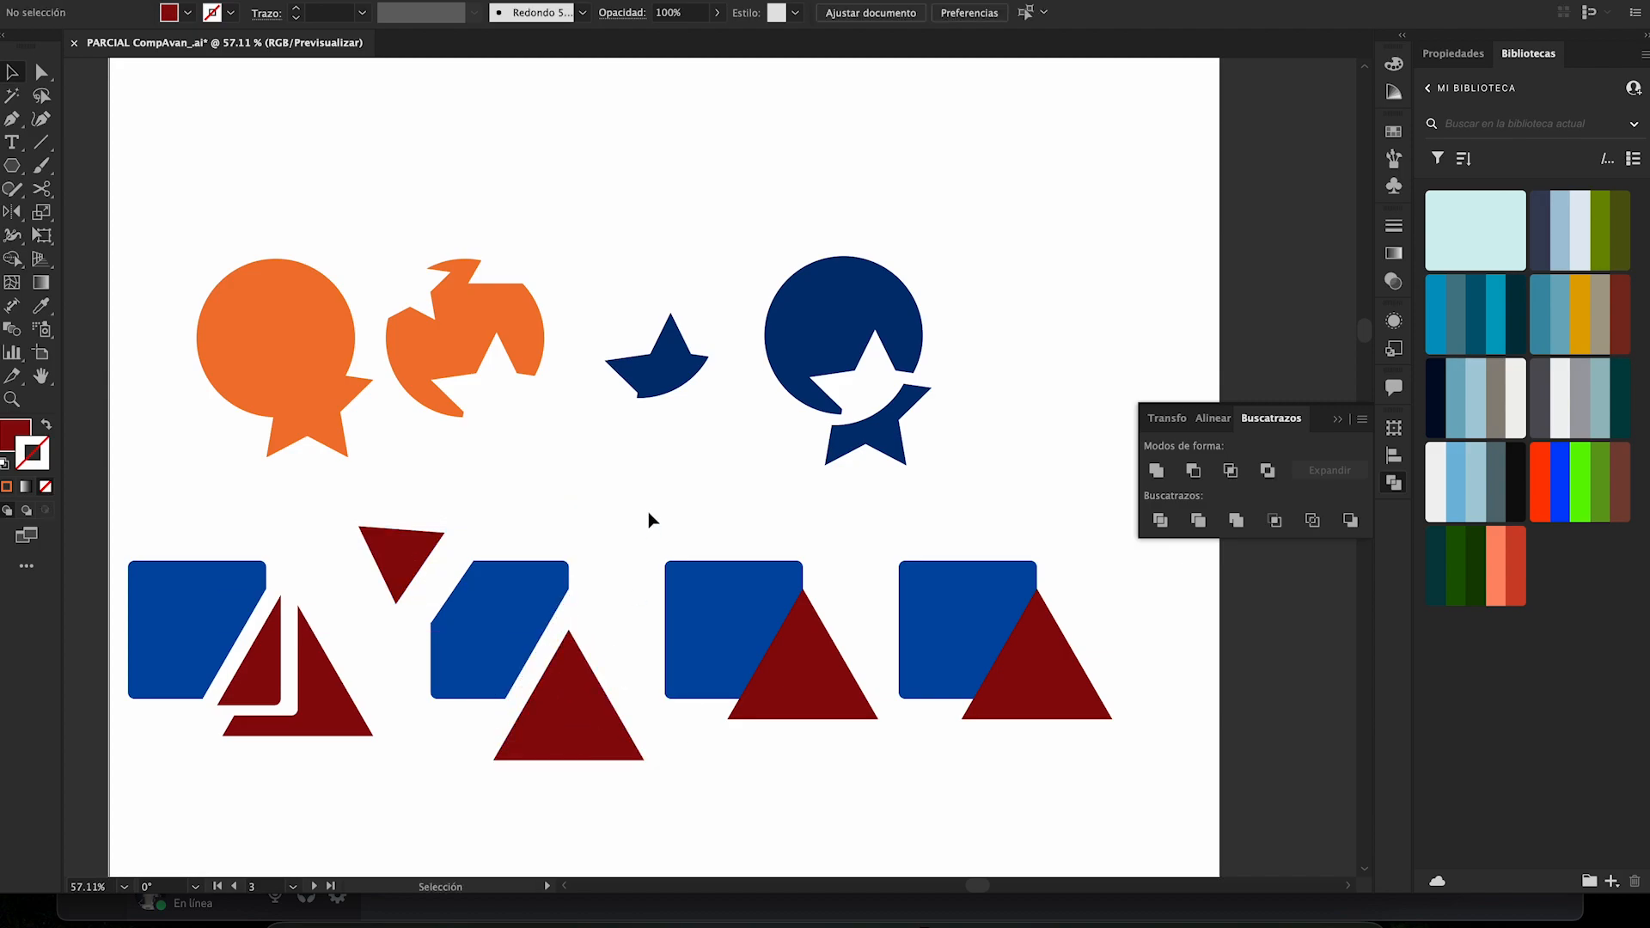
- Merge the third blue square and dark red triangle with Pathfinder, and ungroup the result
scroll(648, 520, "down", 1)
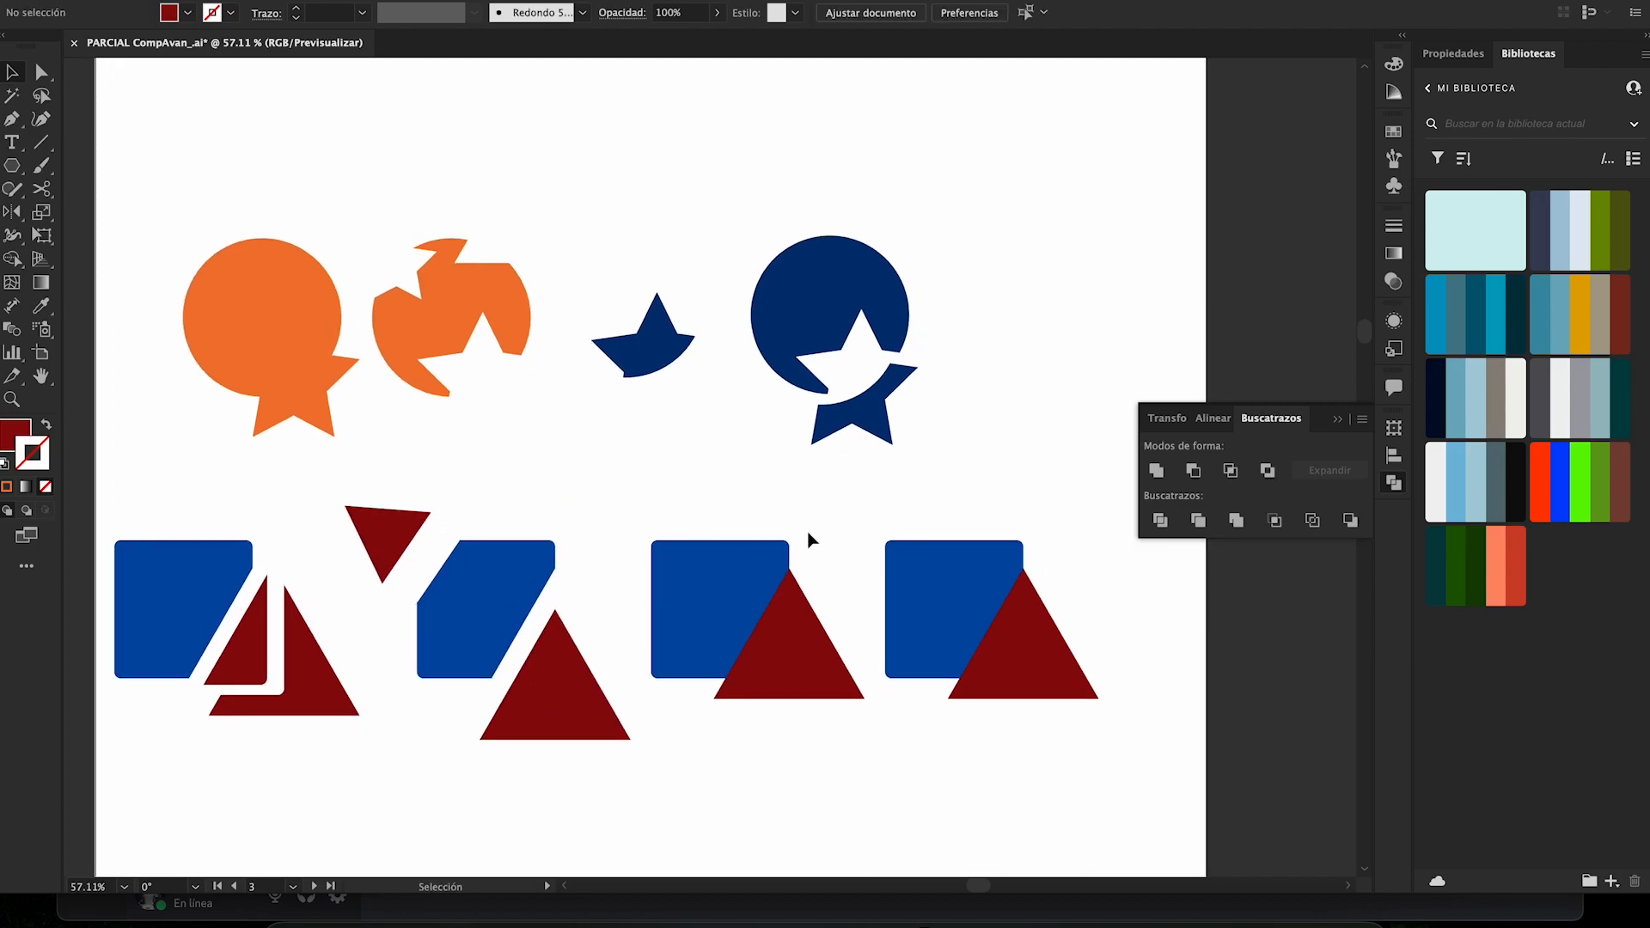
left_click_drag(703, 510, 787, 667)
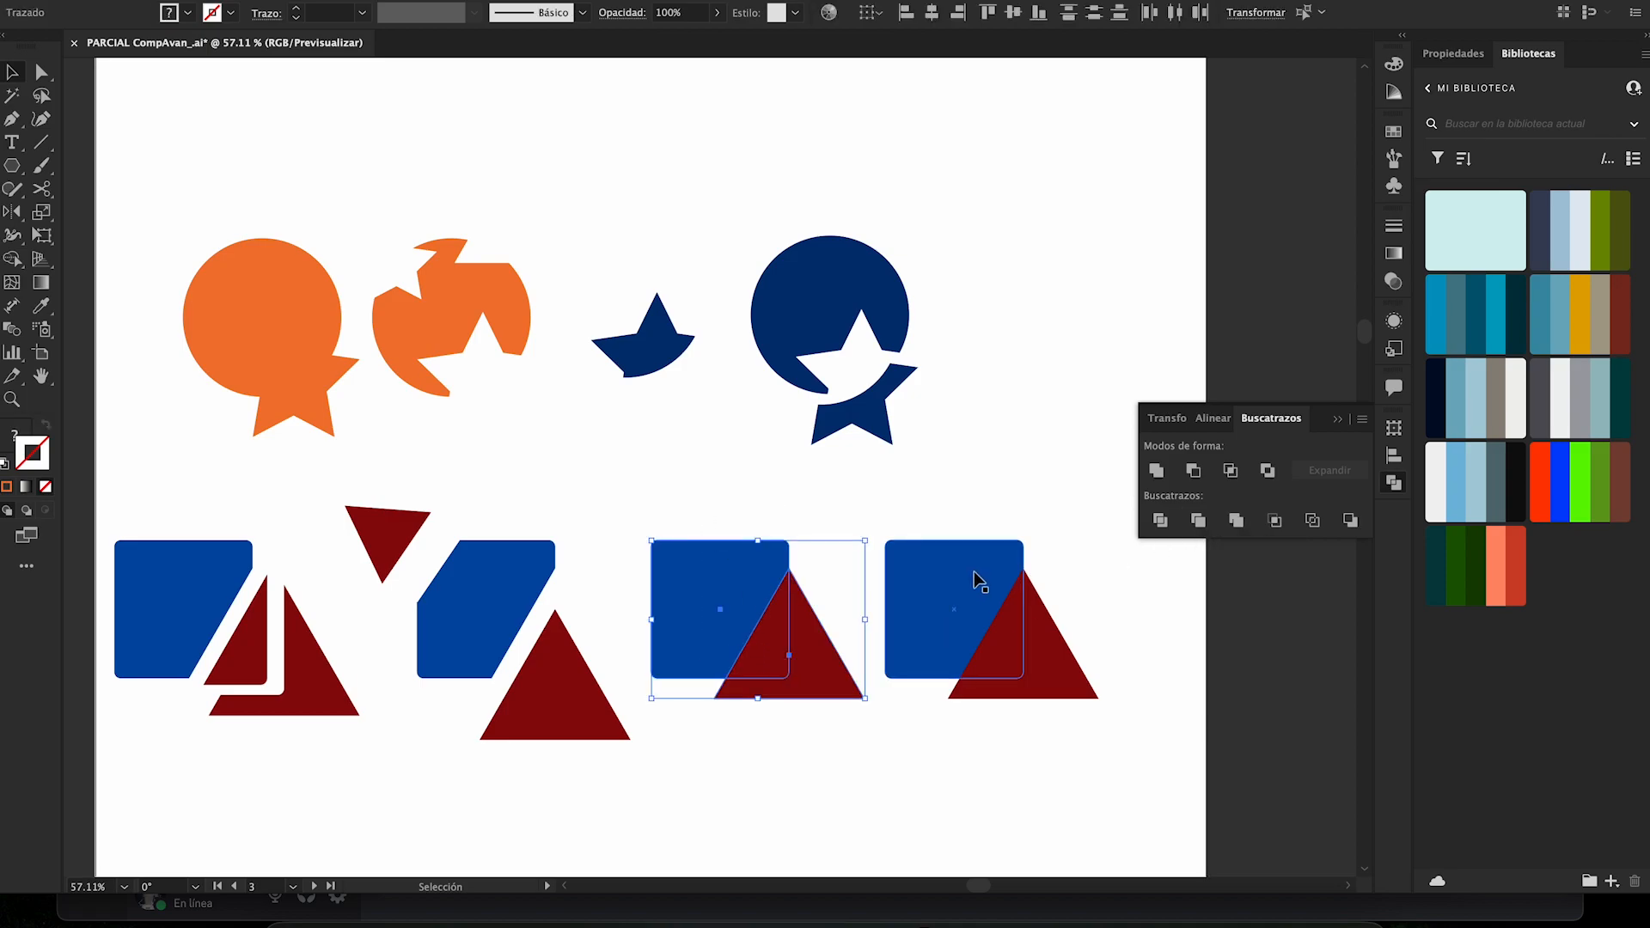
left_click(1236, 520)
left_click(780, 508)
left_click(798, 634)
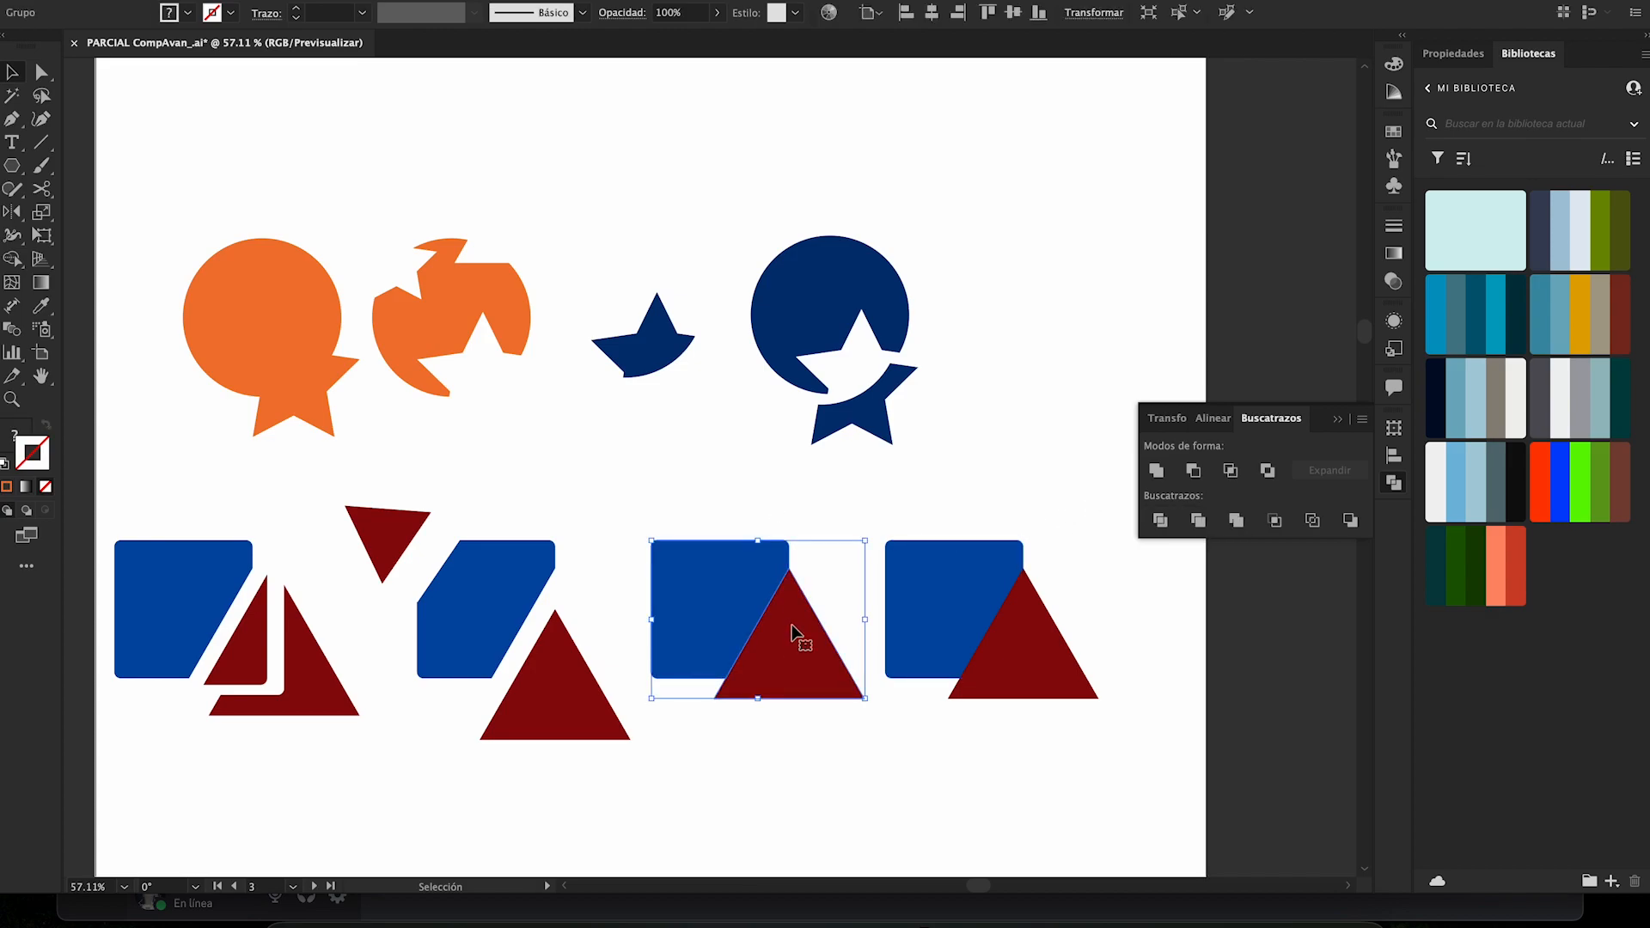
right_click(792, 634)
left_click(825, 670)
left_click(844, 531)
- Try Merge on the third triangle alone, and shift it slightly downward, away from its square
mouse_move(813, 642)
left_mouse_down()
mouse_move(840, 694)
mouse_move(798, 642)
left_mouse_up()
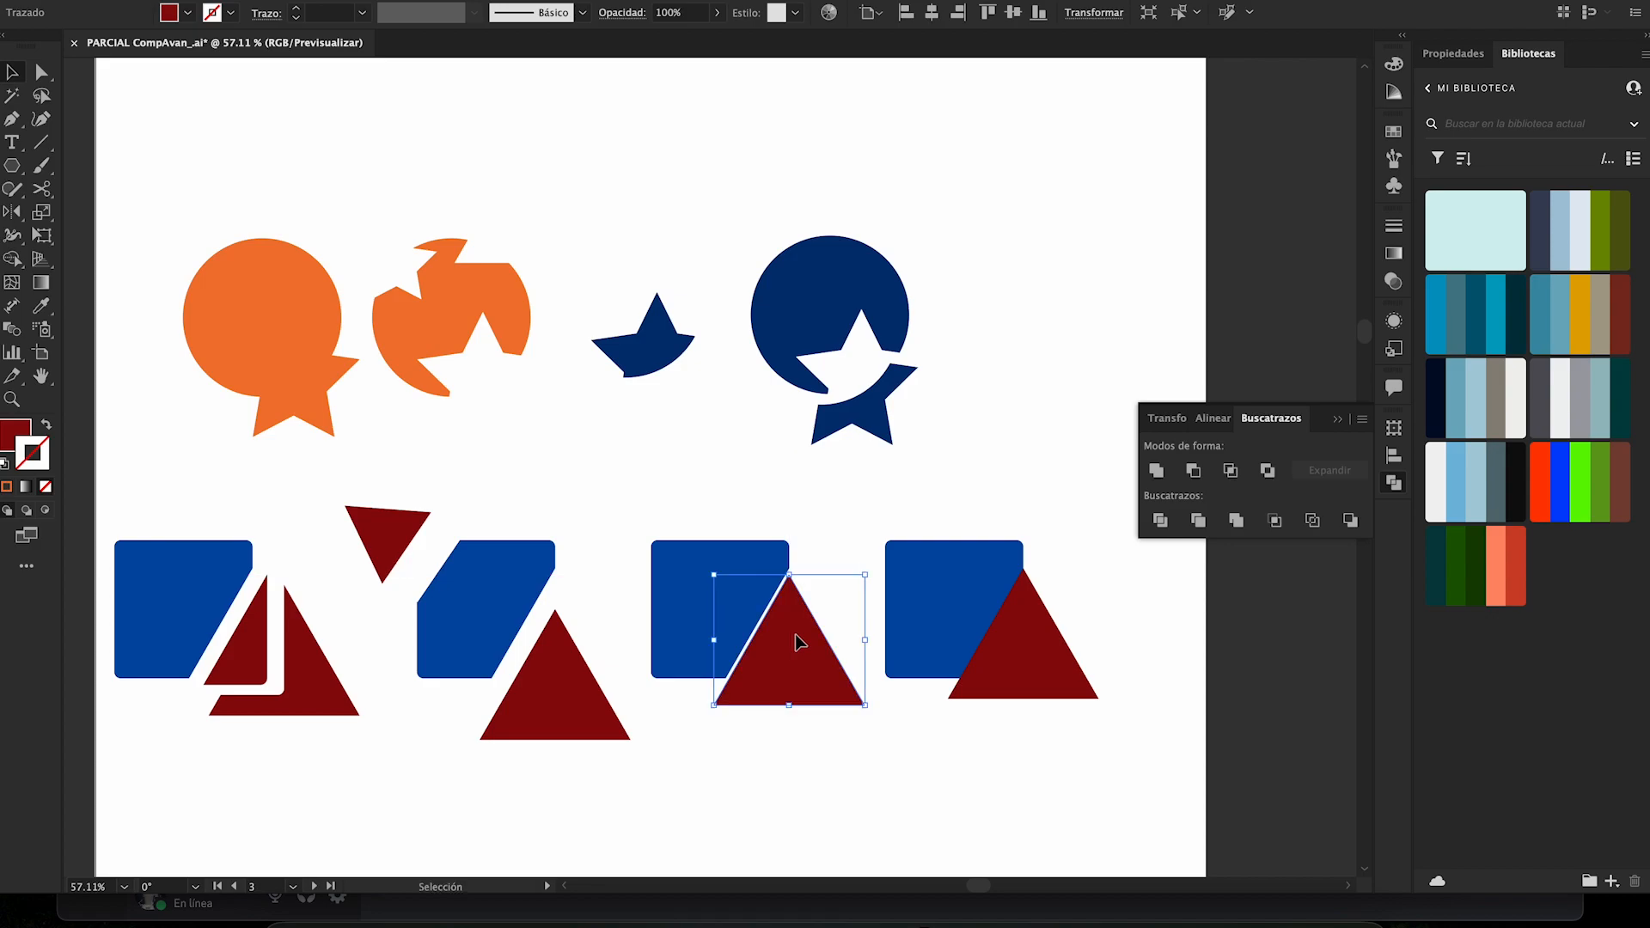
left_click(1237, 521)
left_click(1055, 494)
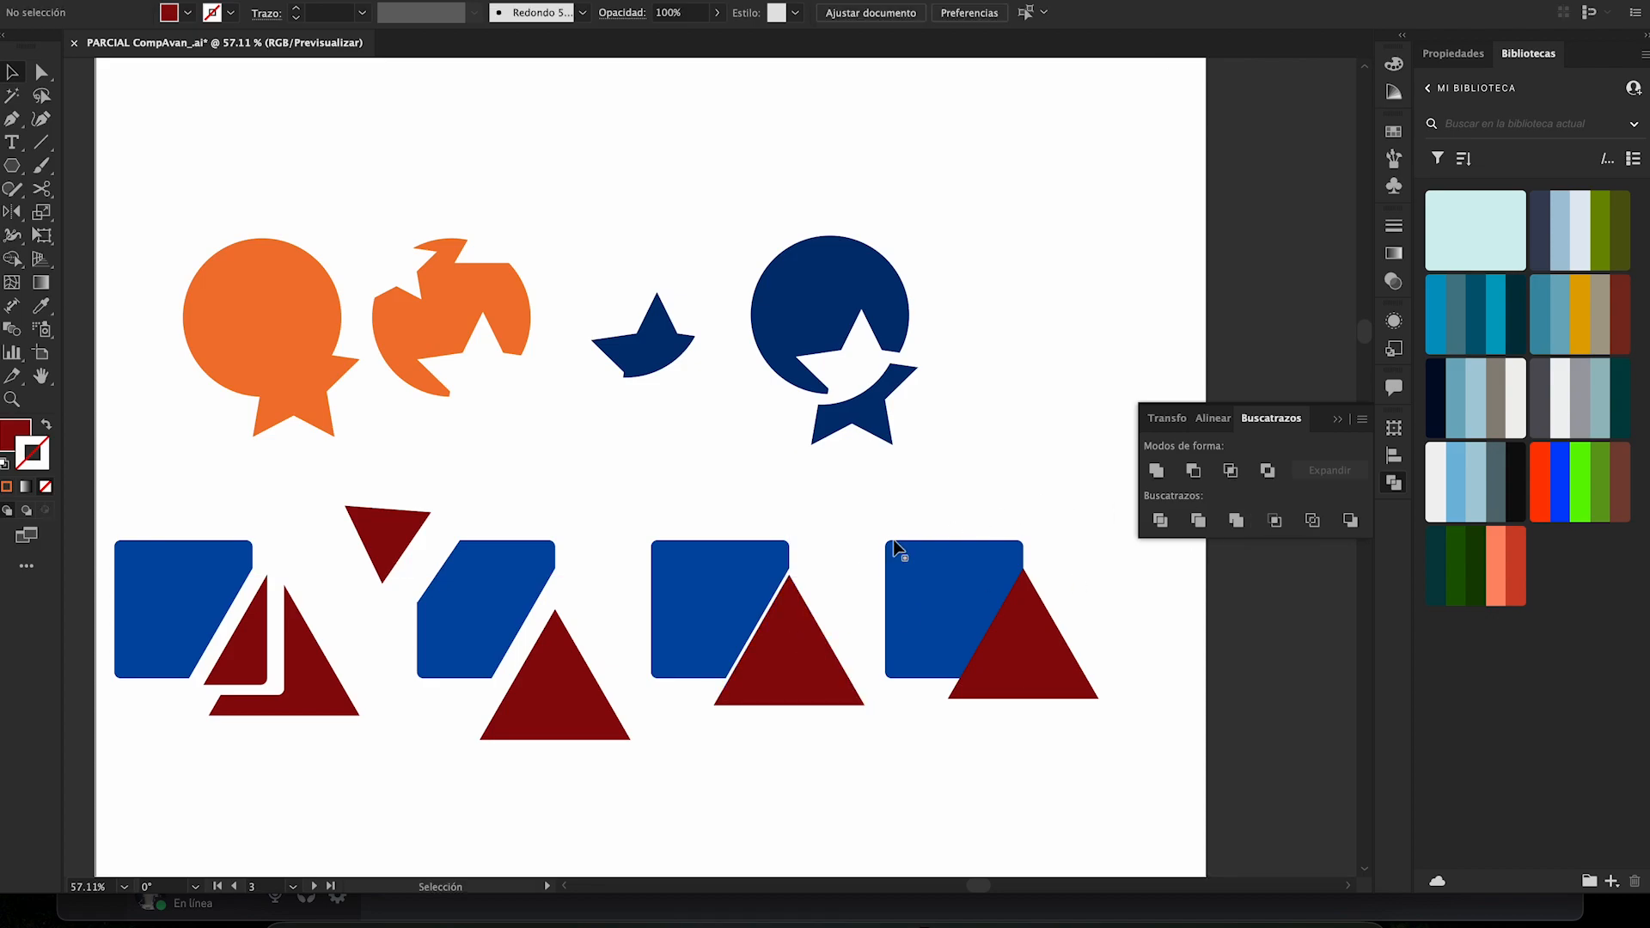
mouse_move(812, 642)
left_mouse_down()
mouse_move(567, 704)
mouse_move(821, 643)
mouse_move(823, 657)
mouse_move(558, 684)
mouse_move(818, 660)
left_mouse_up()
left_click(616, 508)
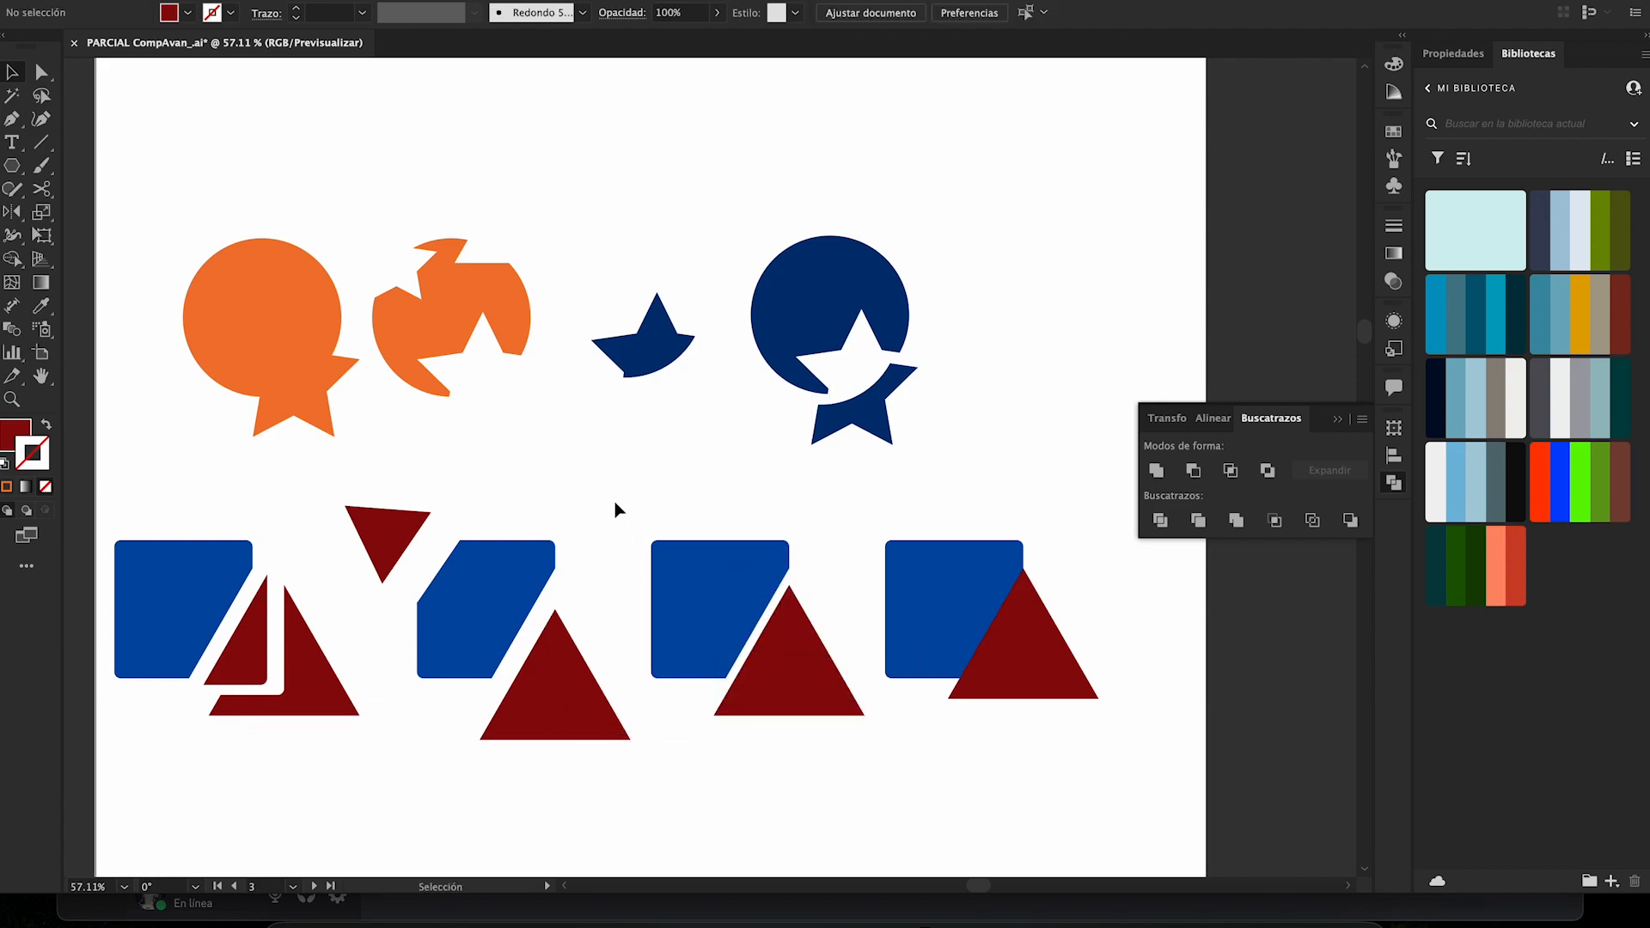
- Undo the third pair's triangle moves, ungrouping and Merge operation
key("super+z")
key("super+z")
key("super+z")
key("super+z")
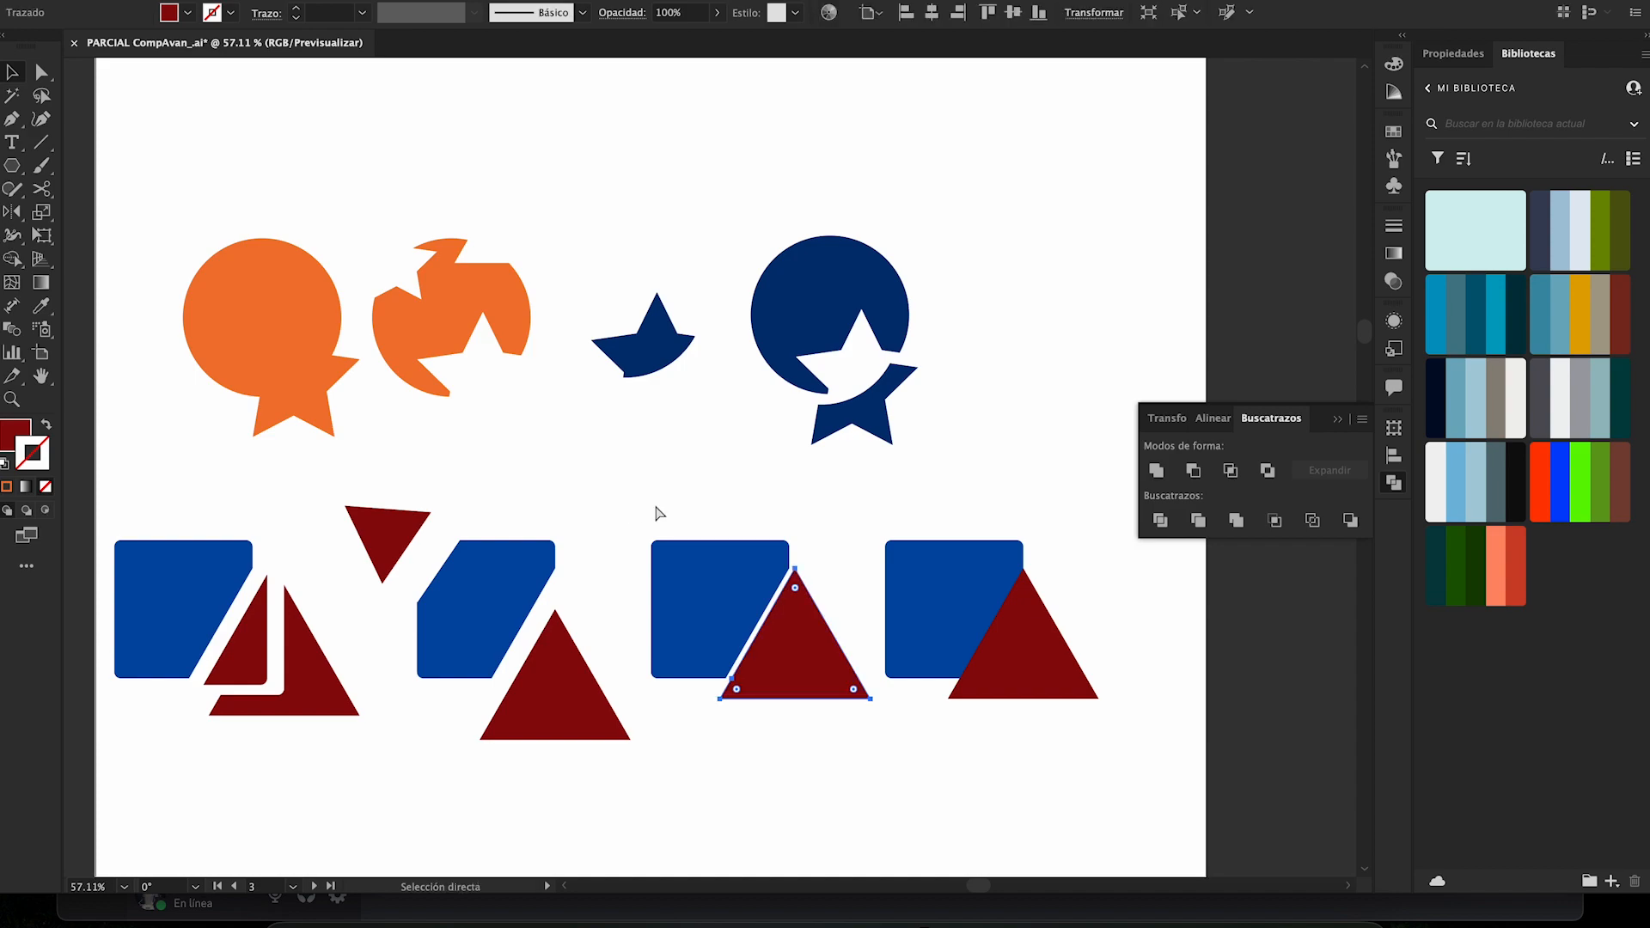
key("super+z")
key("super+z")
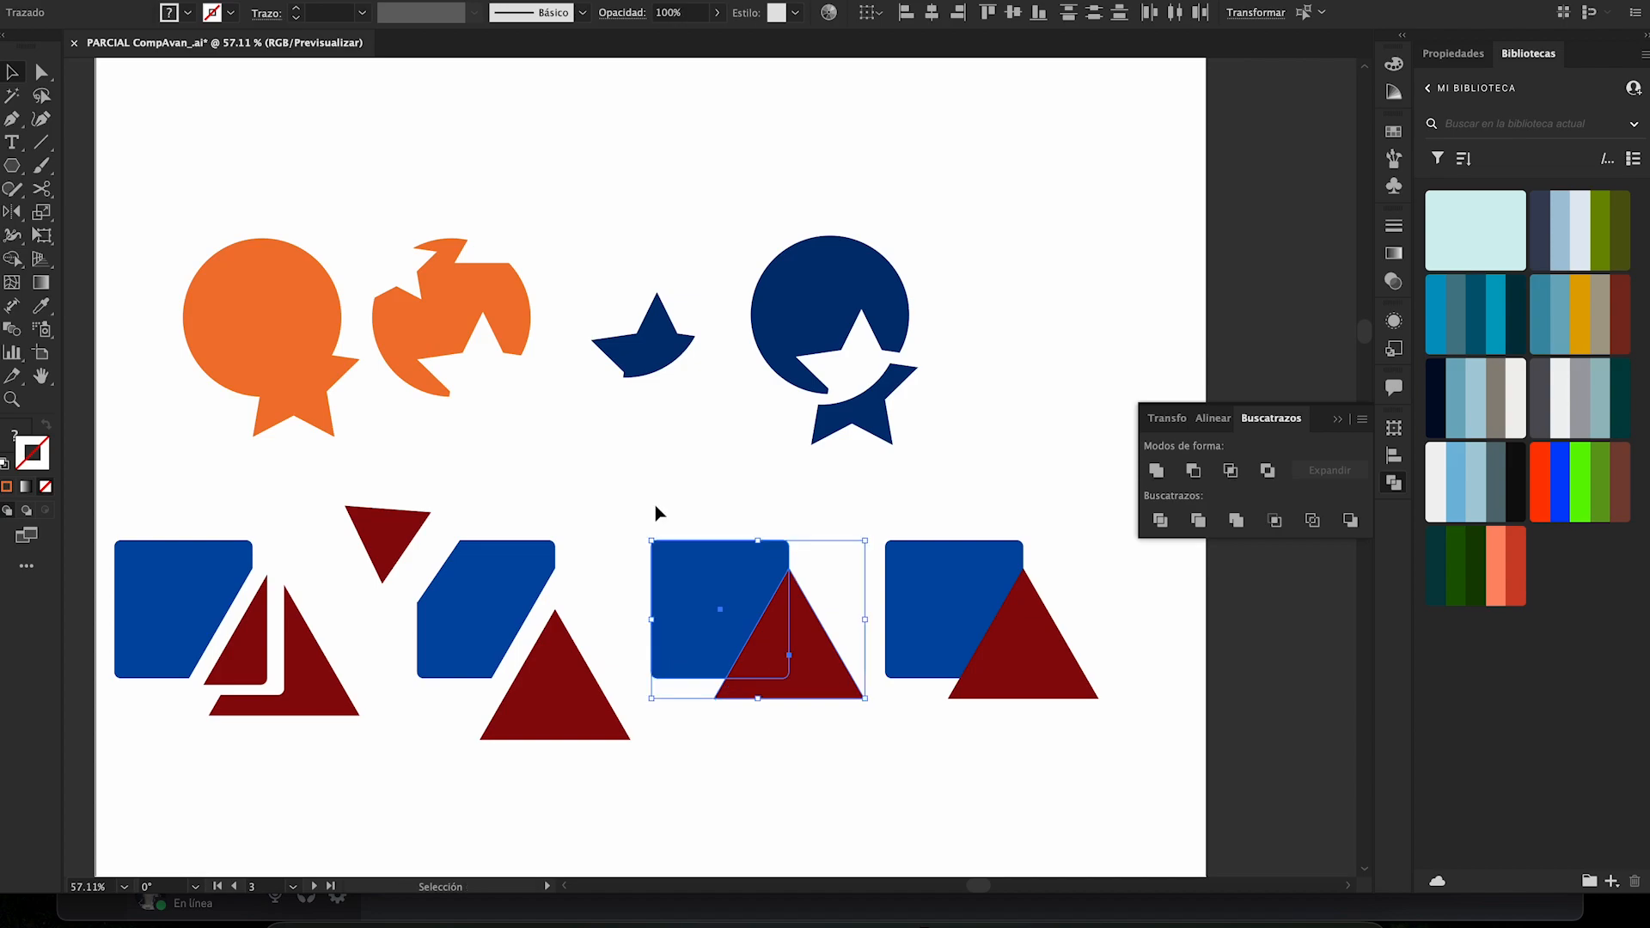
left_click(1014, 507)
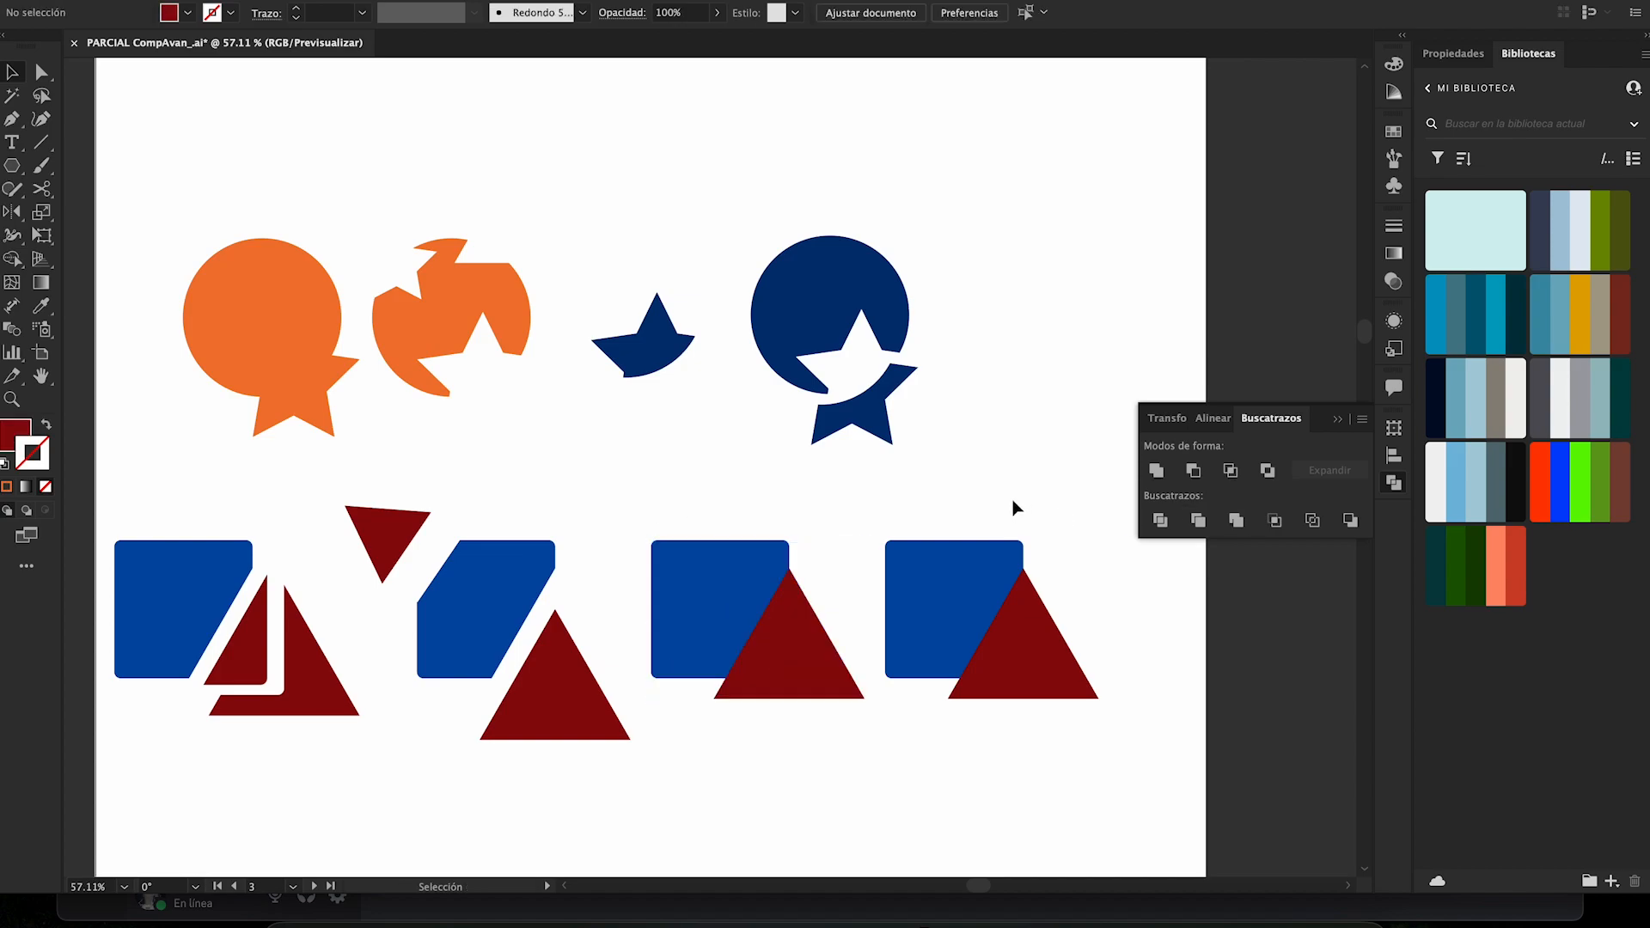
- Place a copy of the dark blue star fragment over the third square's upper-left corner, and merge it with the square and triangle
left_click_drag(645, 356, 671, 546)
key("a")
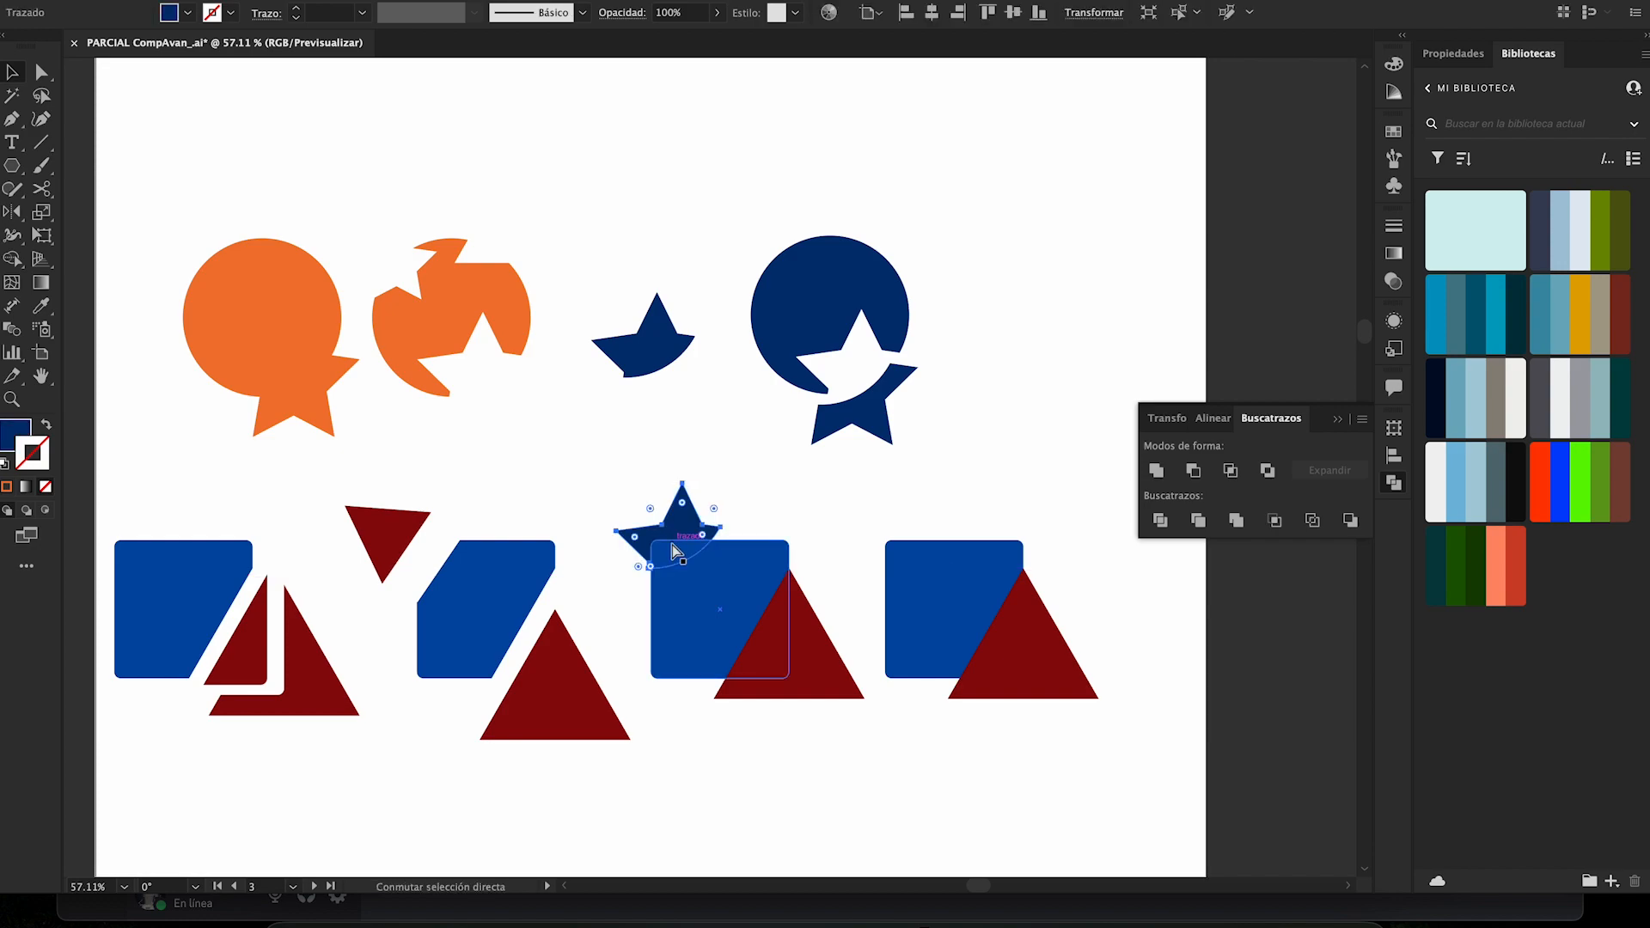
key("v")
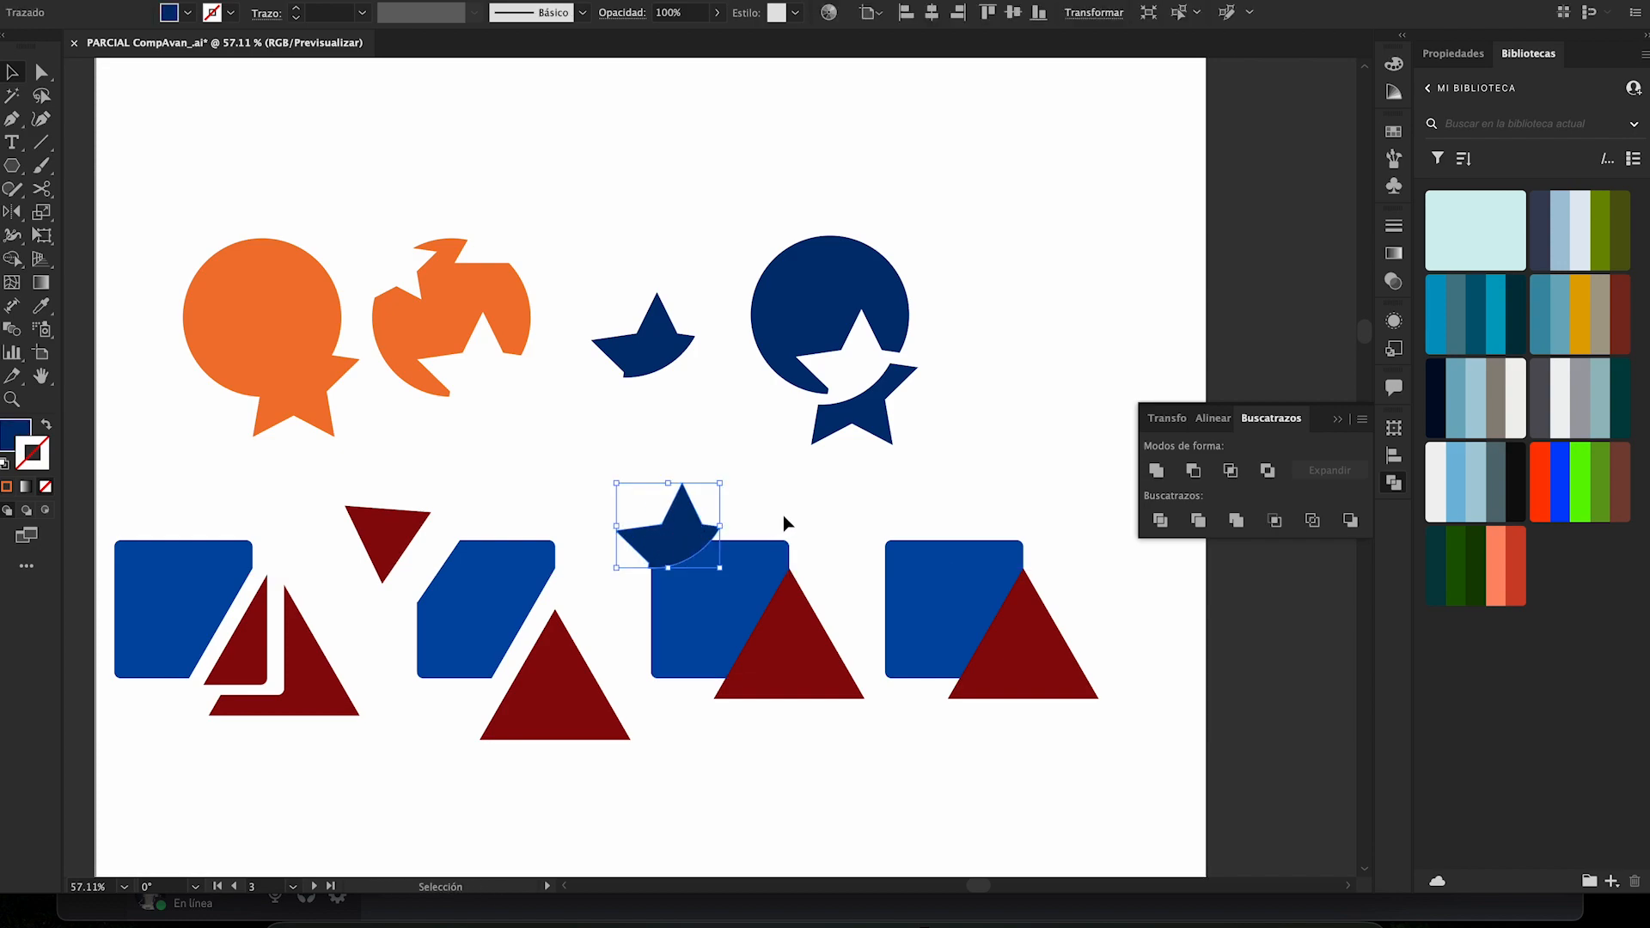
left_click(782, 514)
left_click_drag(662, 520, 767, 715)
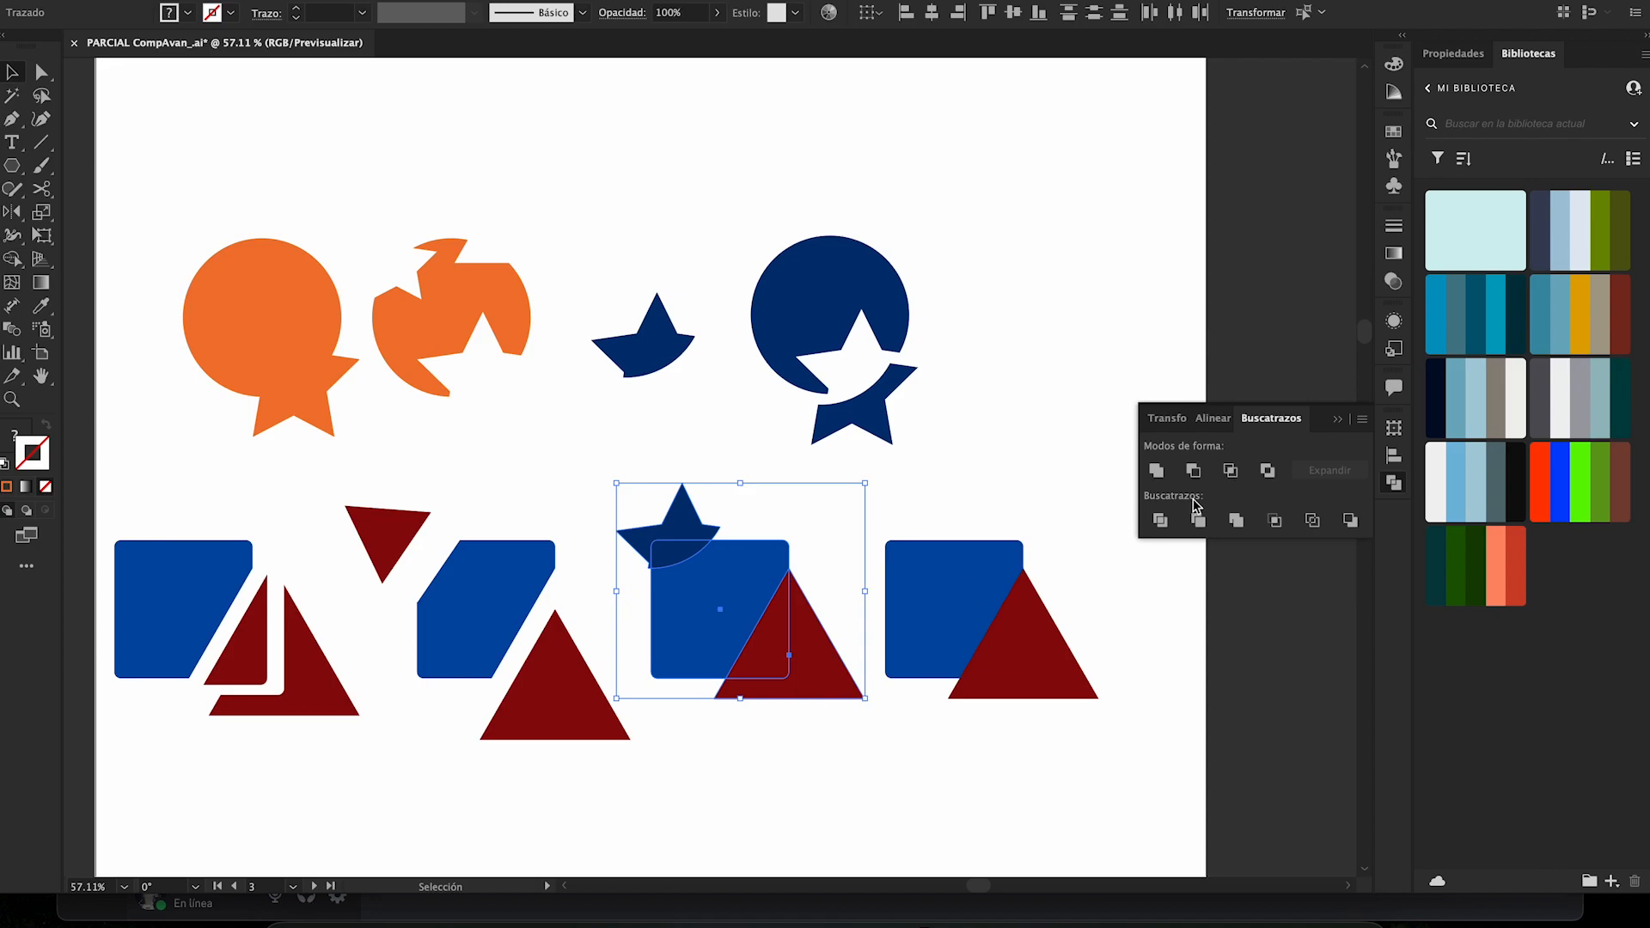
left_click(1236, 520)
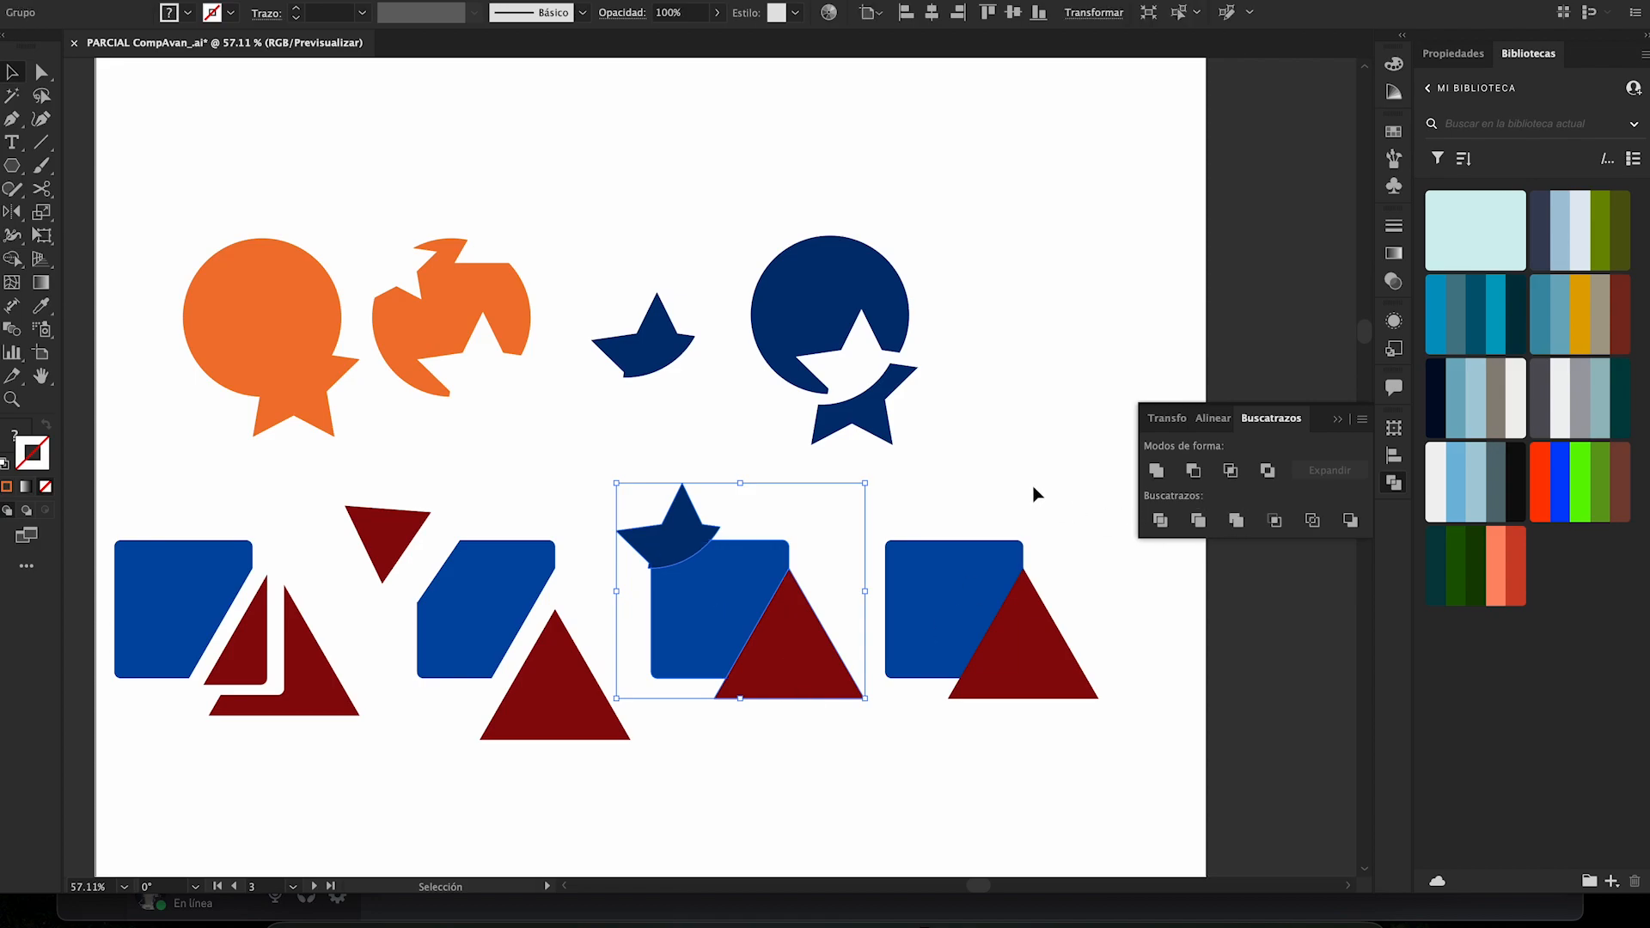
left_click(1012, 473)
- Try pulling the merged star piece and triangle away from the third square with Direct Selection, undoing each move
key("a")
left_click_drag(669, 549, 655, 476)
key("super+z")
key("a")
left_click_drag(669, 537, 641, 477)
key("super+z")
left_click_drag(797, 630, 811, 737)
key("super+z")
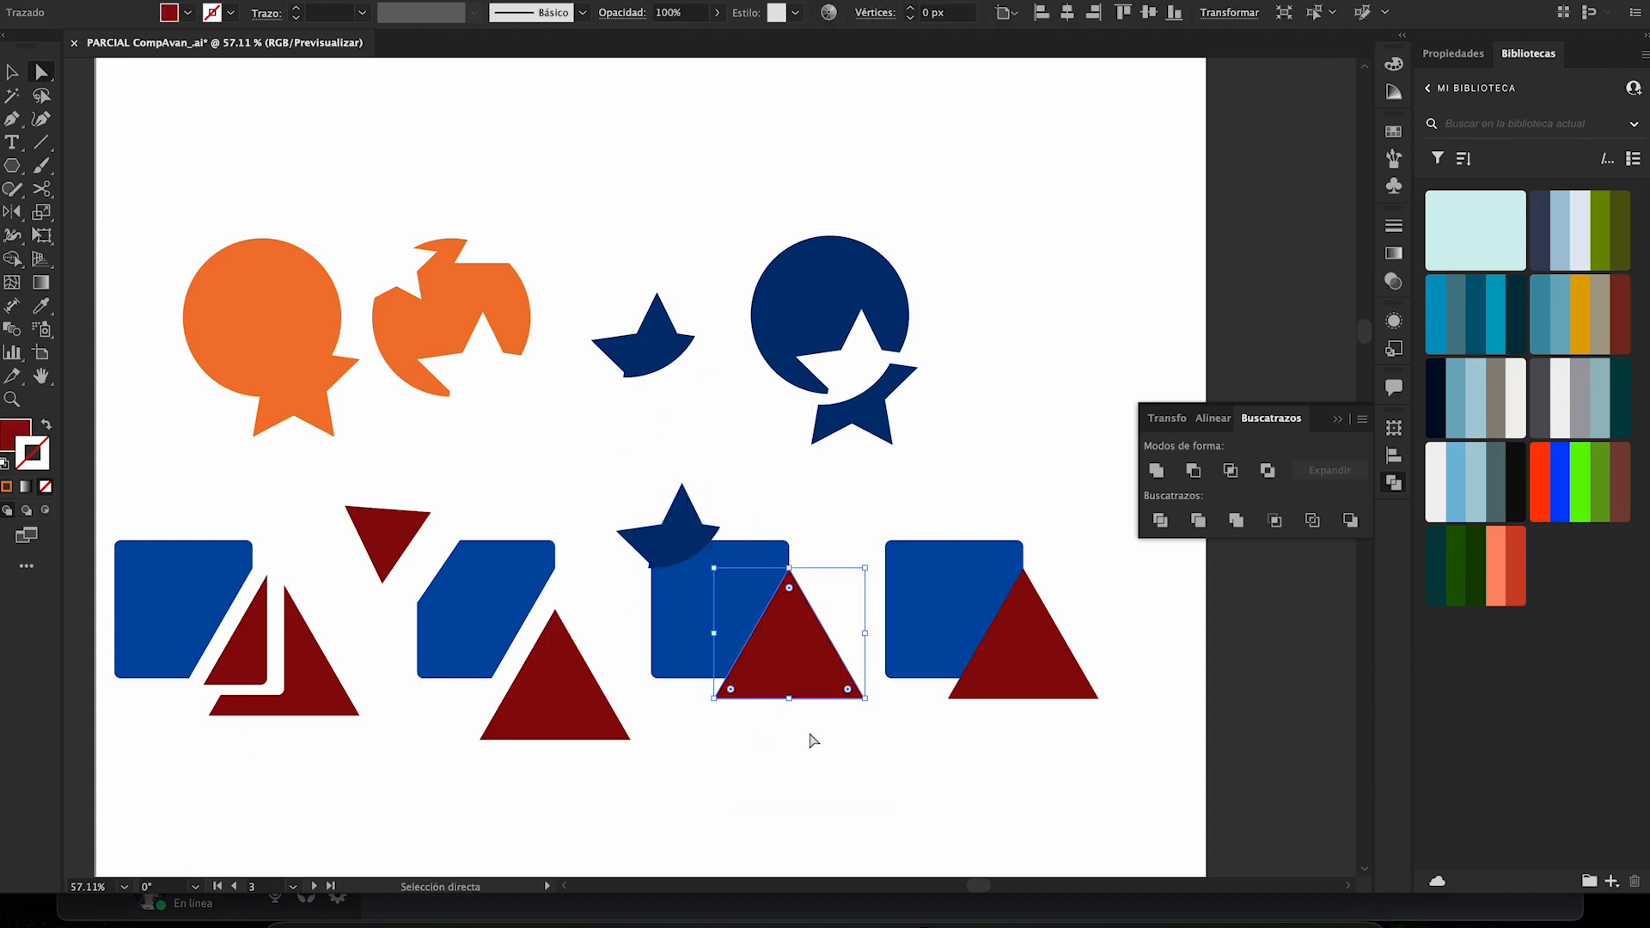
- Crop the fourth square and triangle pair with Pathfinder, and shift the resulting group slightly up and to the right
left_click(509, 506)
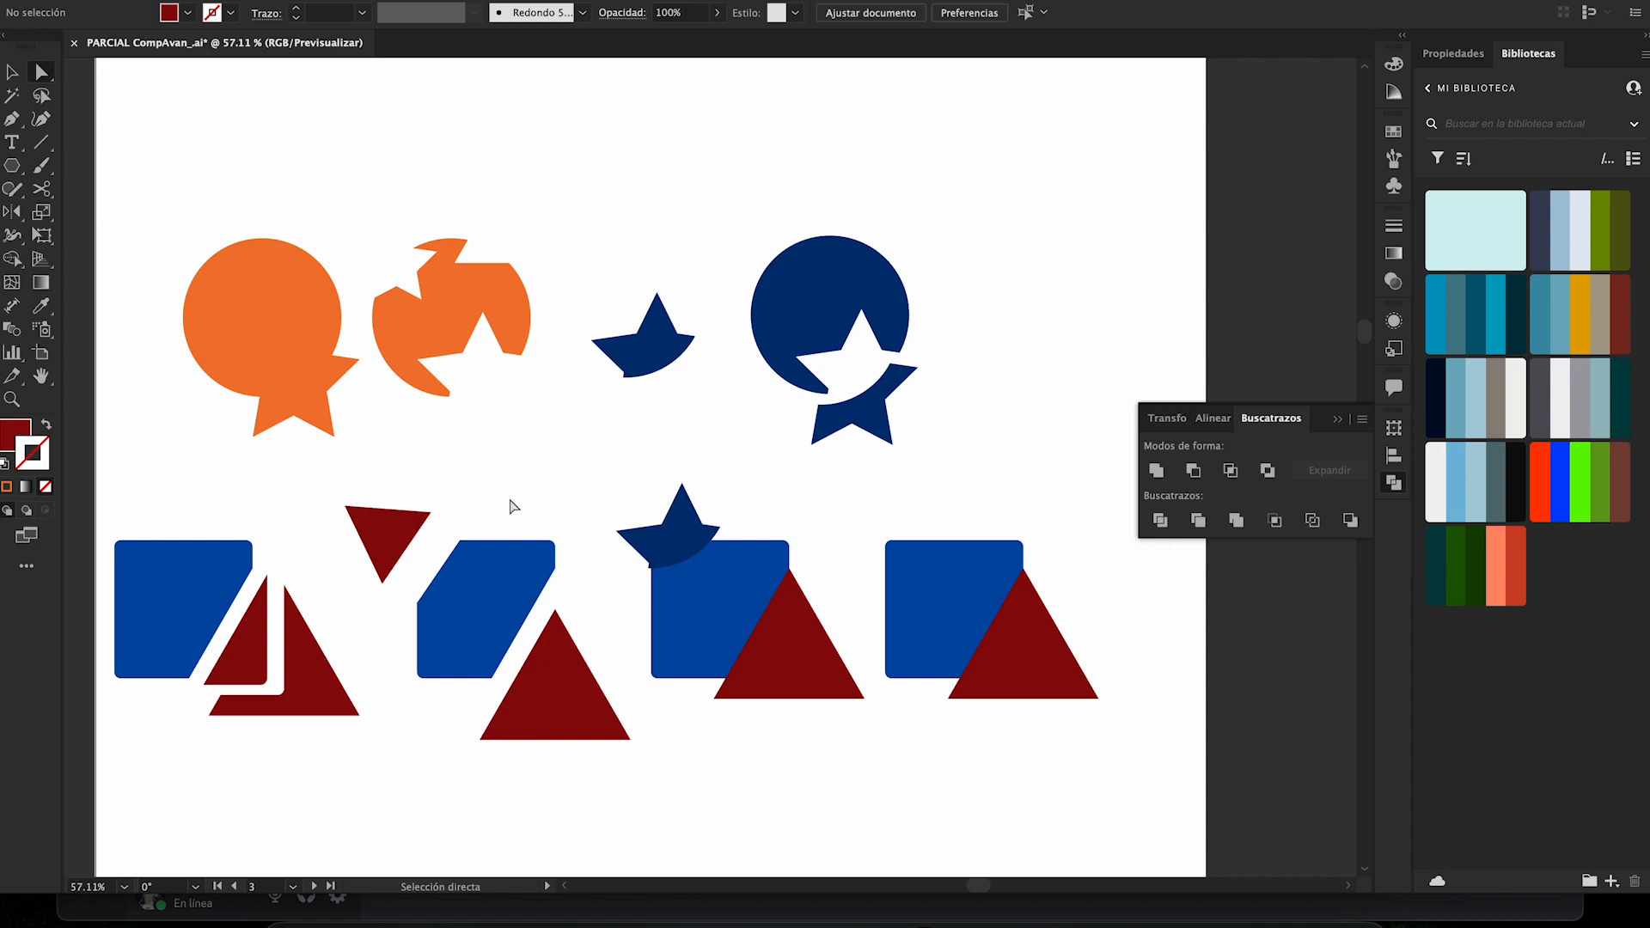
scroll(762, 571, "right", 2)
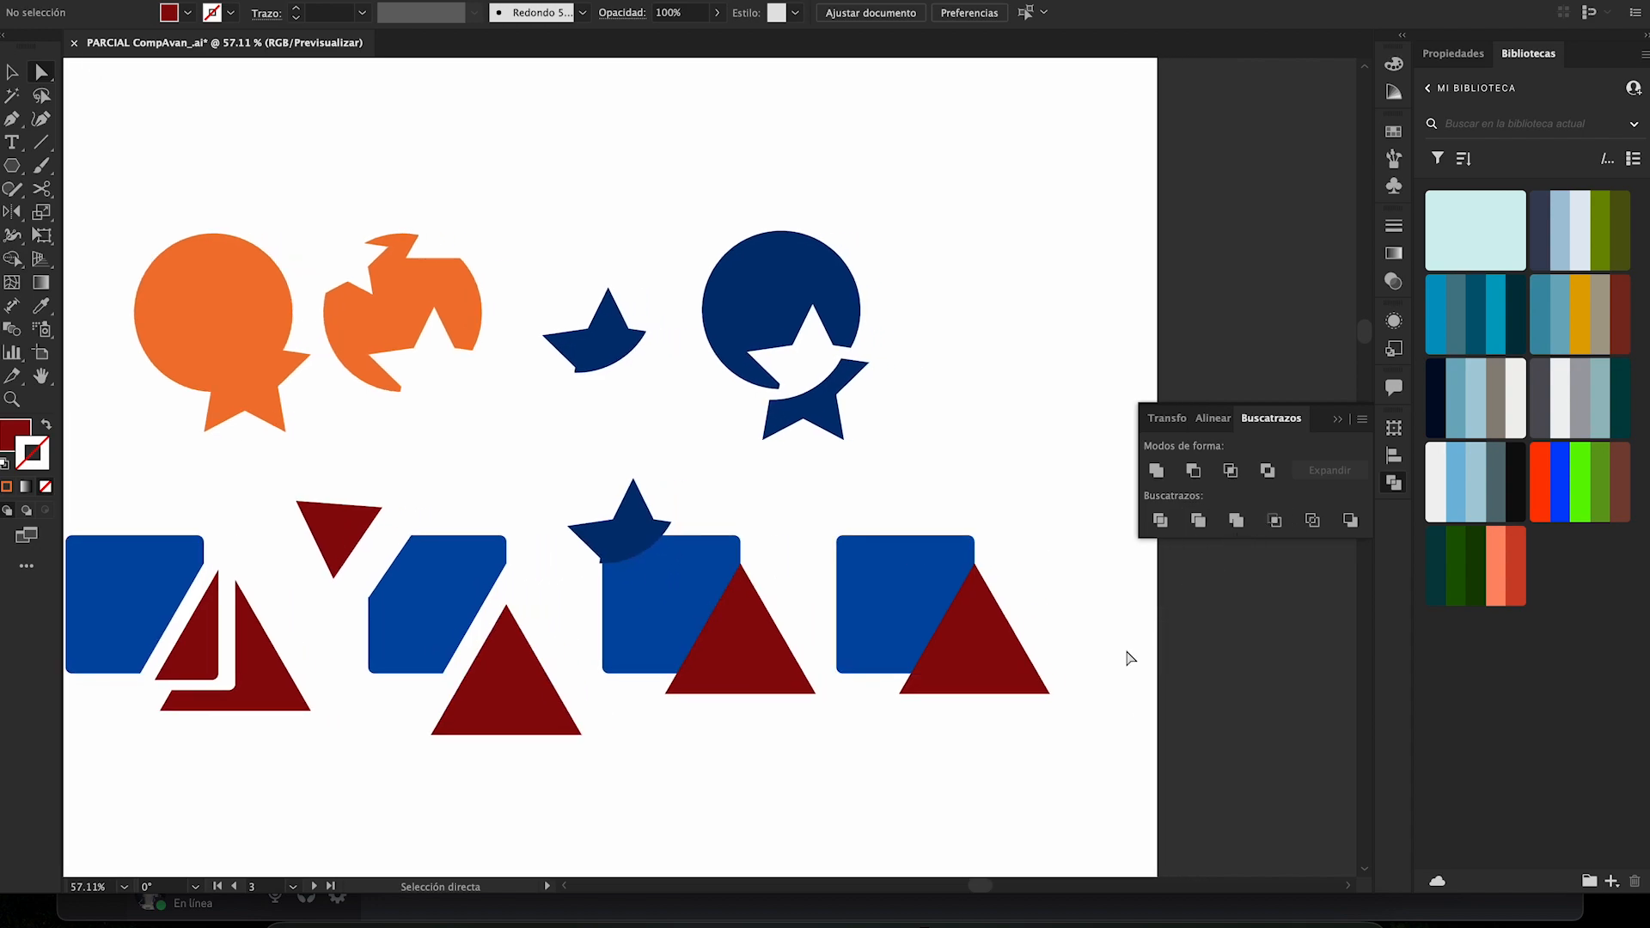
key("v")
left_click(979, 689)
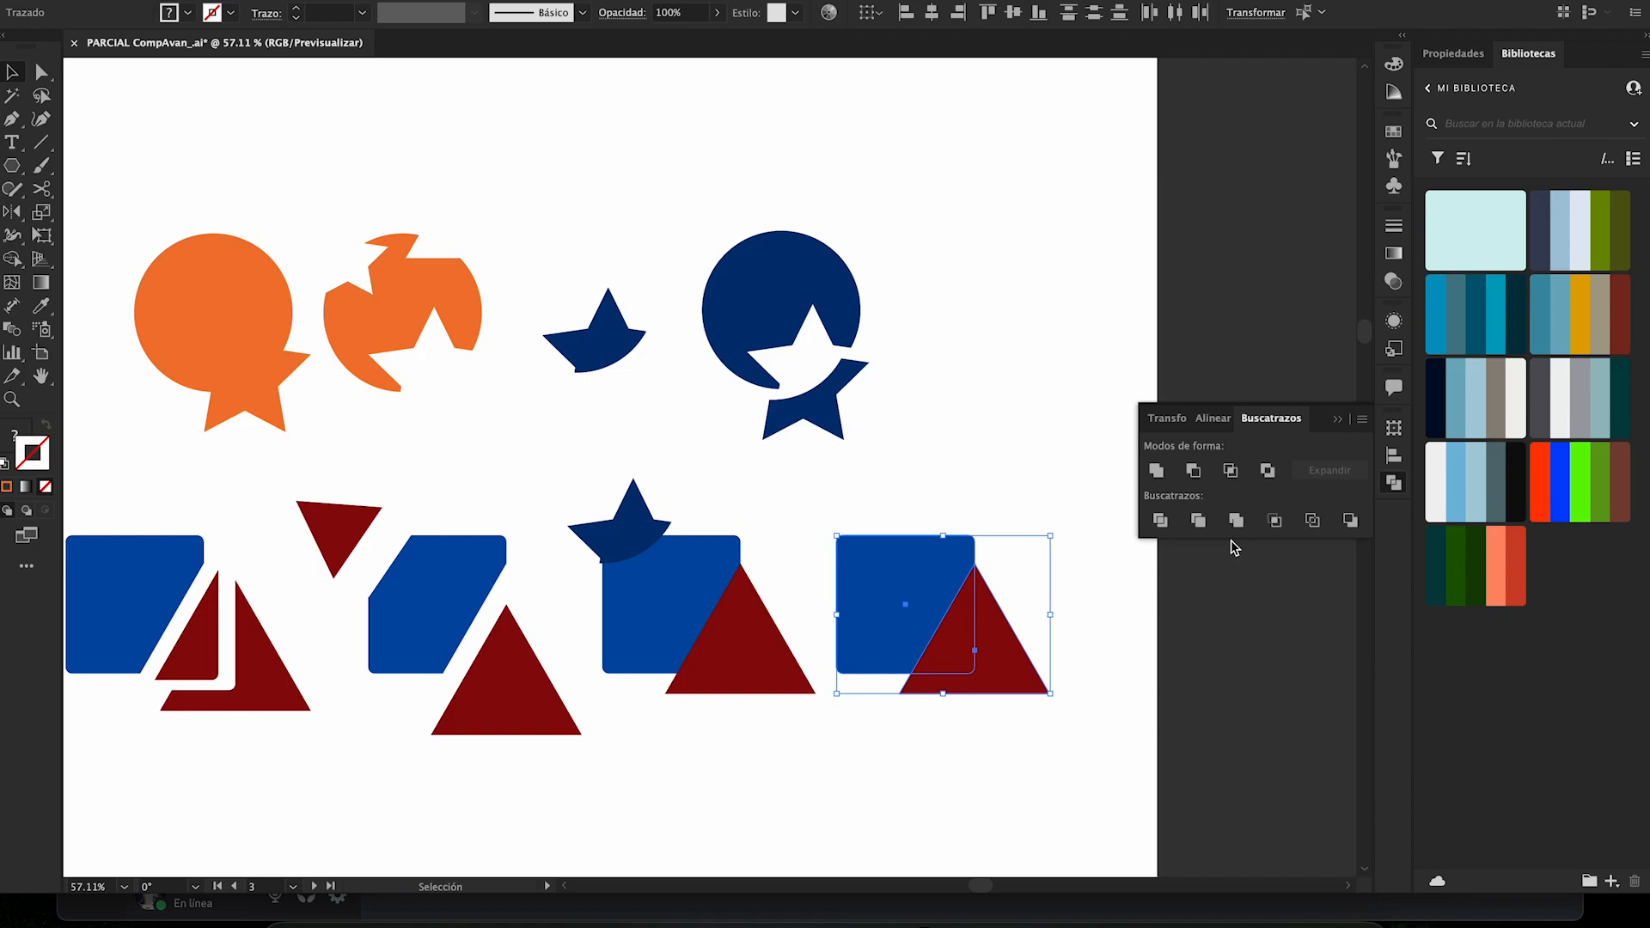
left_click(1275, 520)
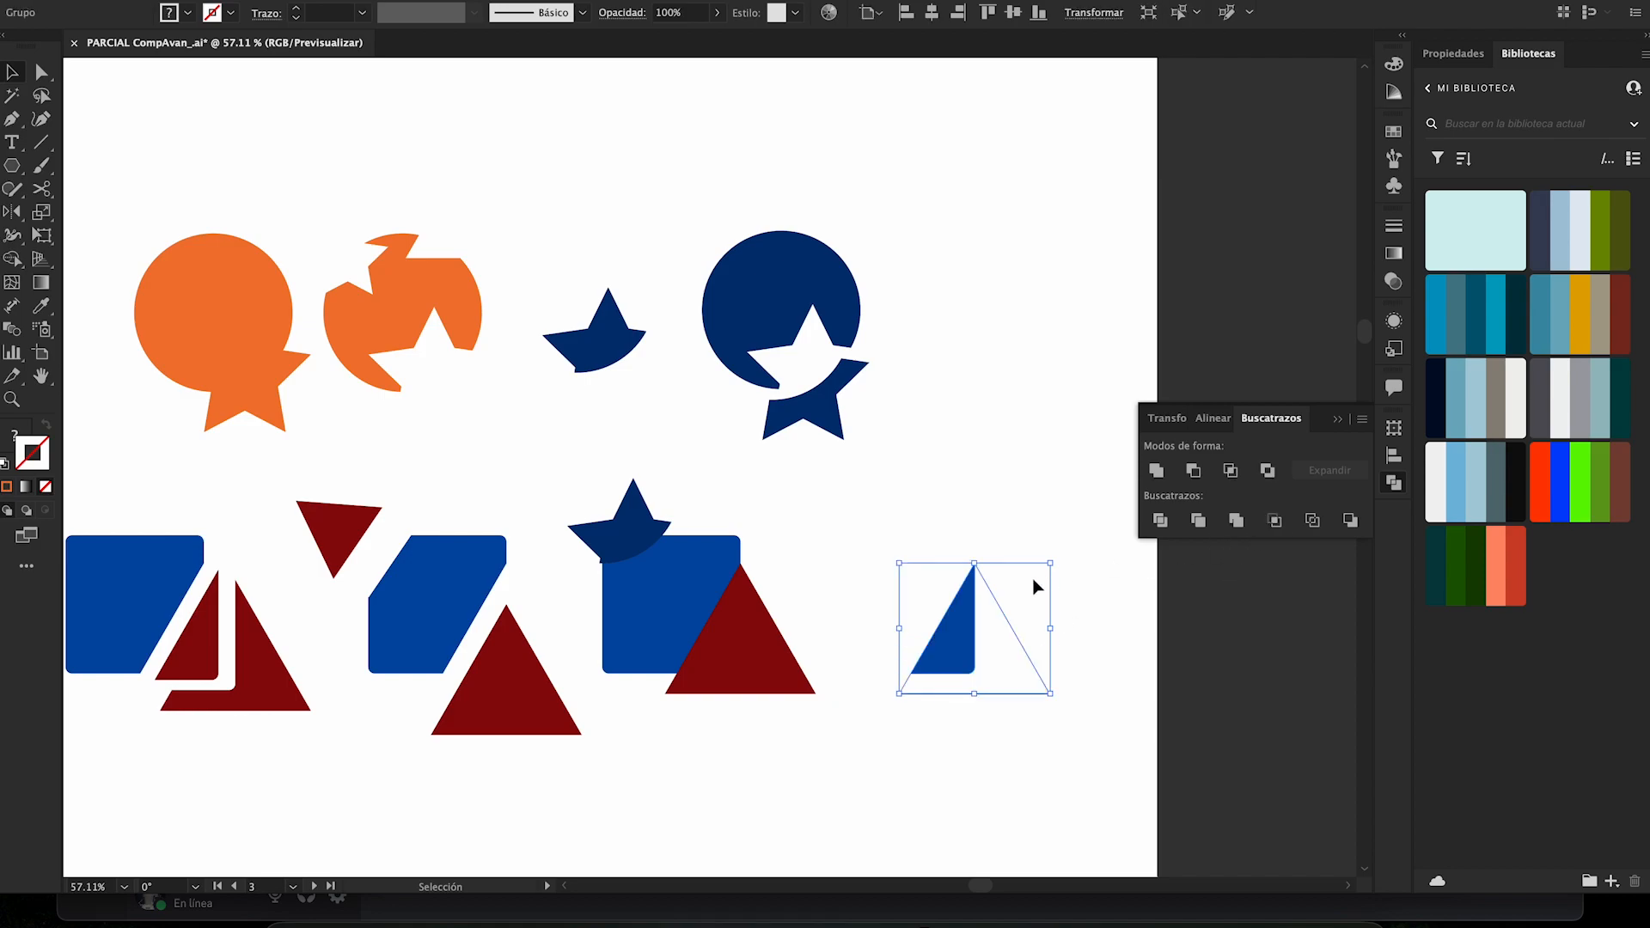
left_click(969, 535)
left_click_drag(947, 643, 958, 619)
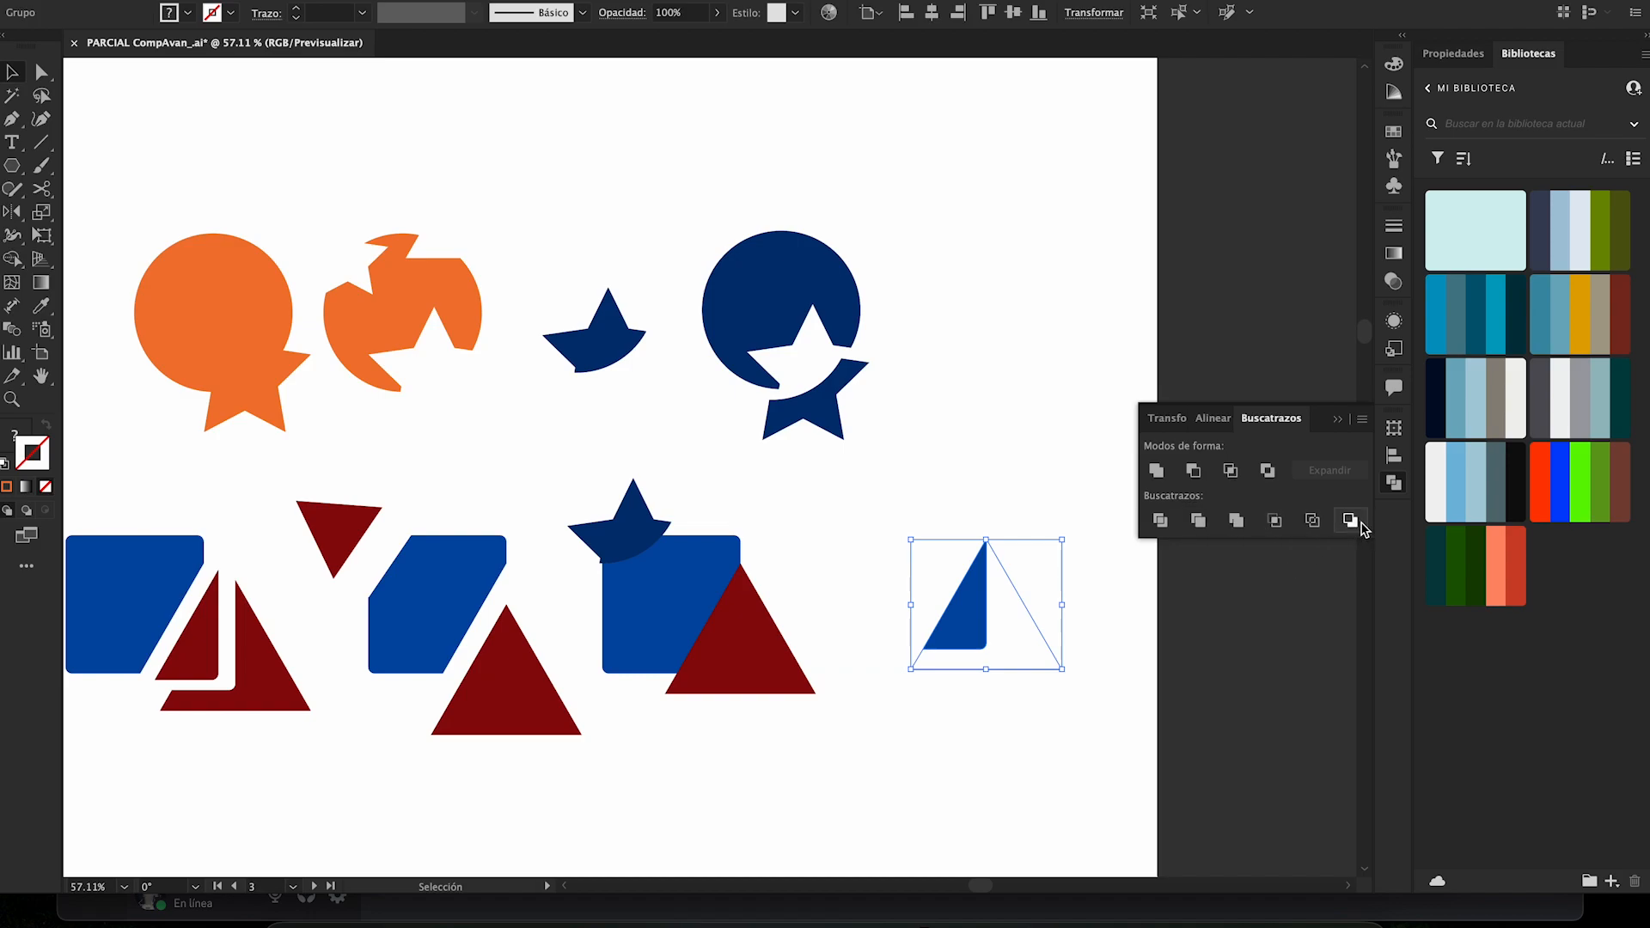
- Try selecting and moving parts of the cropped fourth group with Direct Selection, and undo the change
left_click(1019, 483)
left_click(663, 544)
left_click(884, 479)
left_click_drag(939, 536, 1002, 665)
key("a")
left_click_drag(1062, 669, 954, 608)
left_click(987, 630)
key("super+z")
left_click(956, 613)
key("super+space")
left_click_drag(1039, 564, 968, 553)
left_click(969, 560)
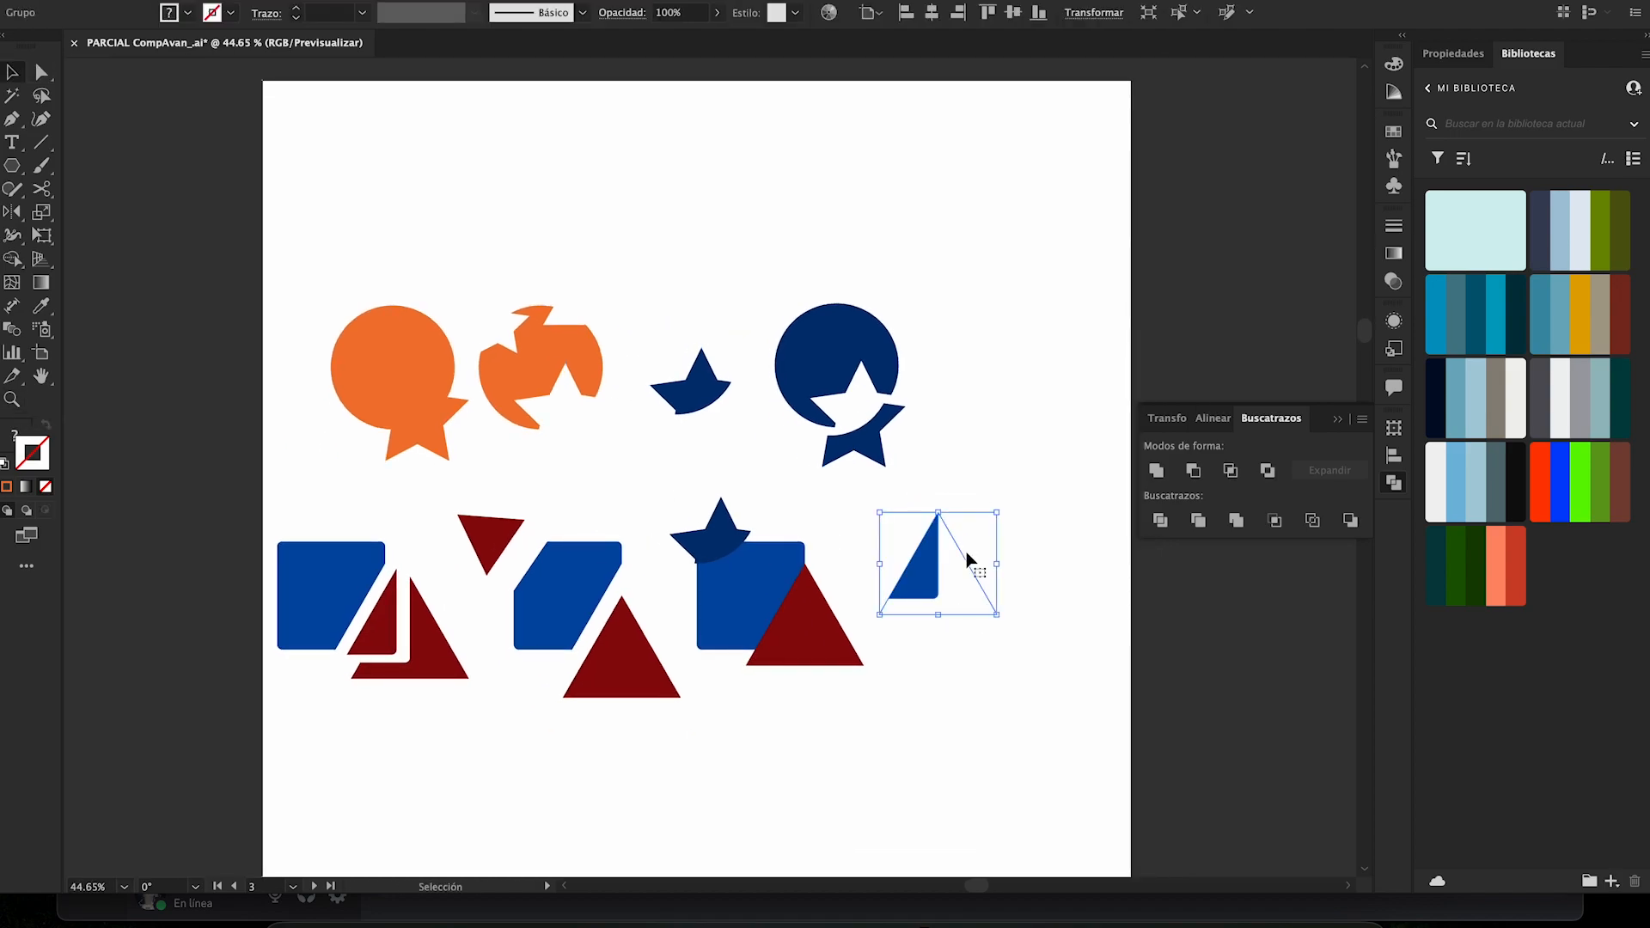
- Go to the artboard with the circle-built red logo, bat and fish examples, and activate the Shape Builder tool
left_click(1030, 421)
key("super+space")
left_click_drag(1029, 420, 859, 420)
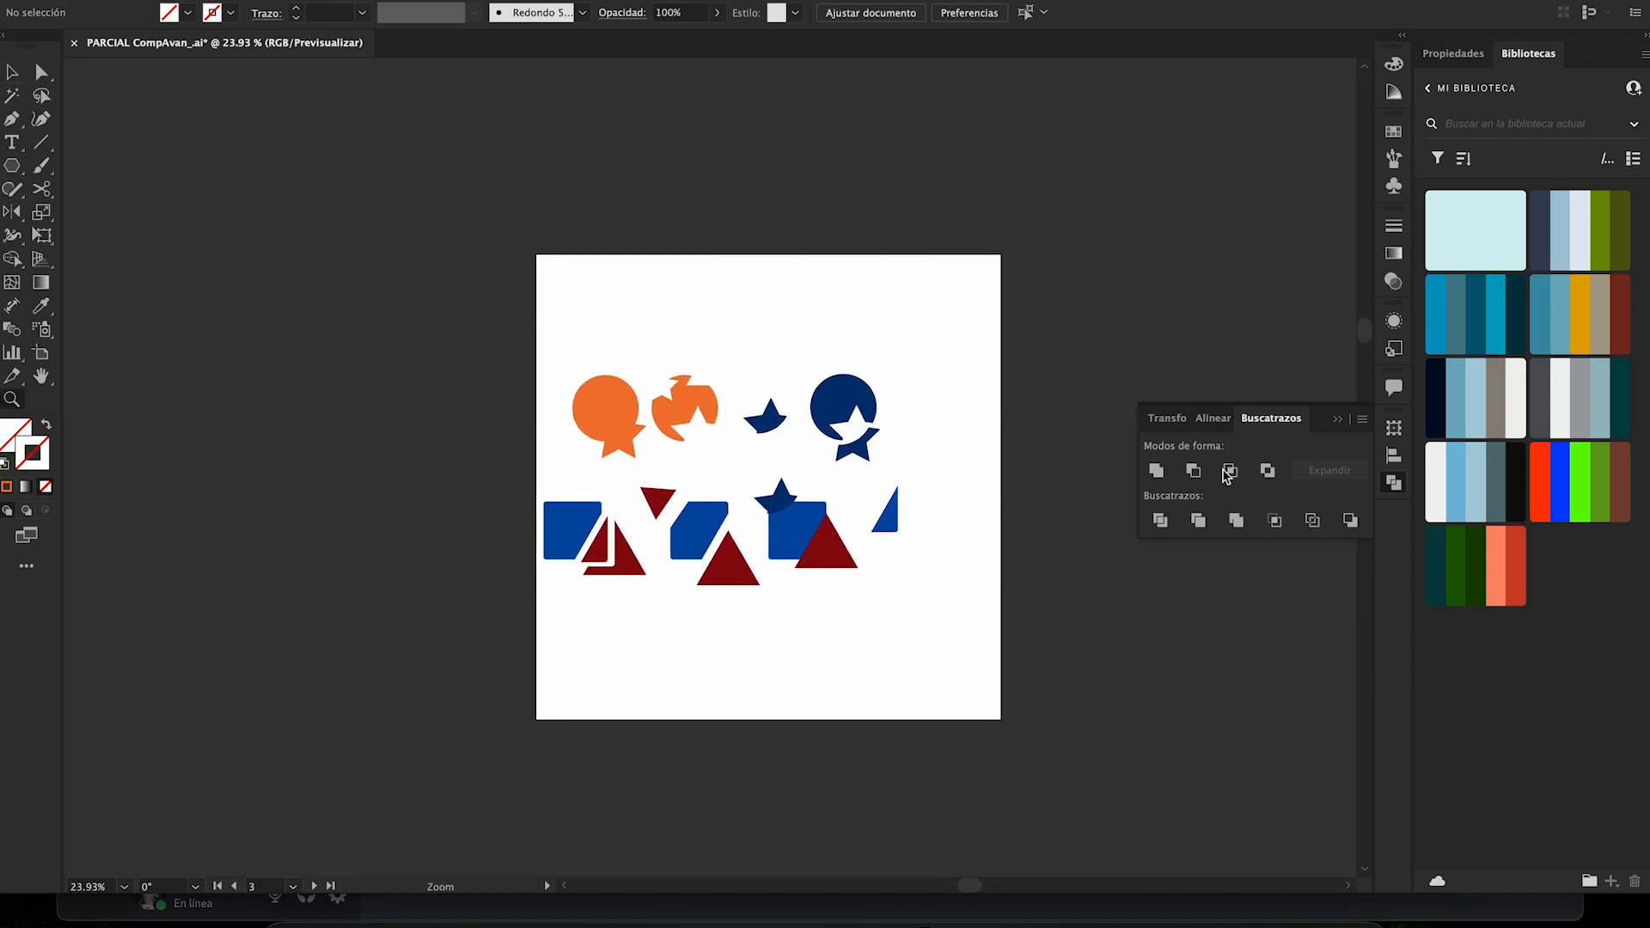
scroll(1043, 445, "right", 15)
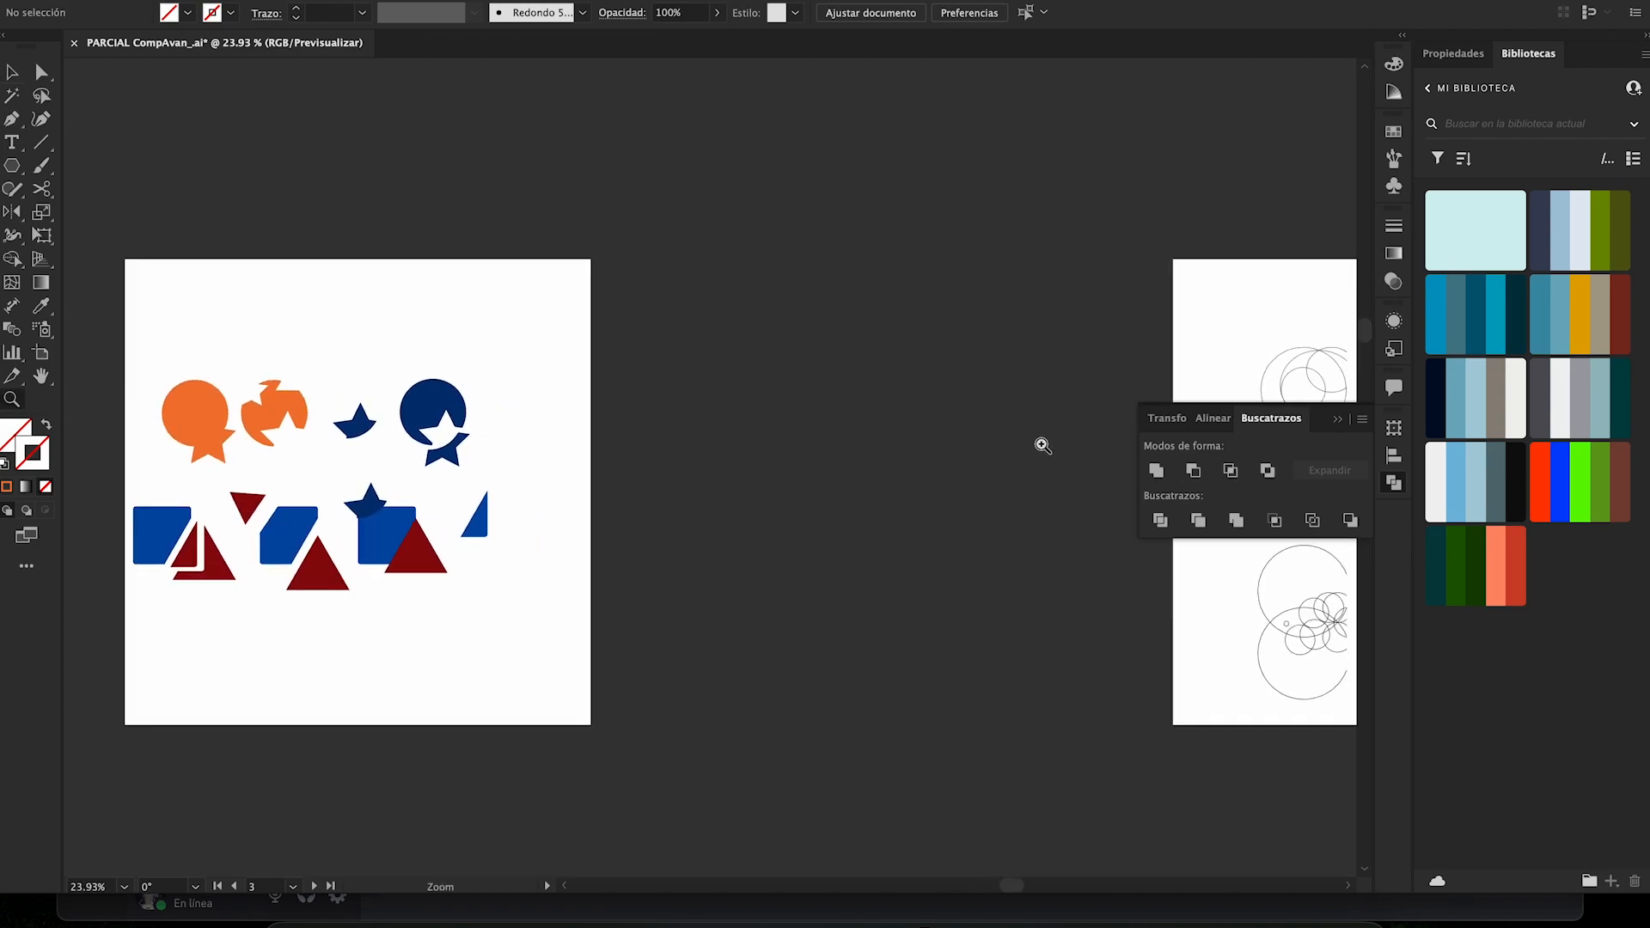
scroll(1042, 445, "right", 4)
left_click_drag(755, 380, 872, 428)
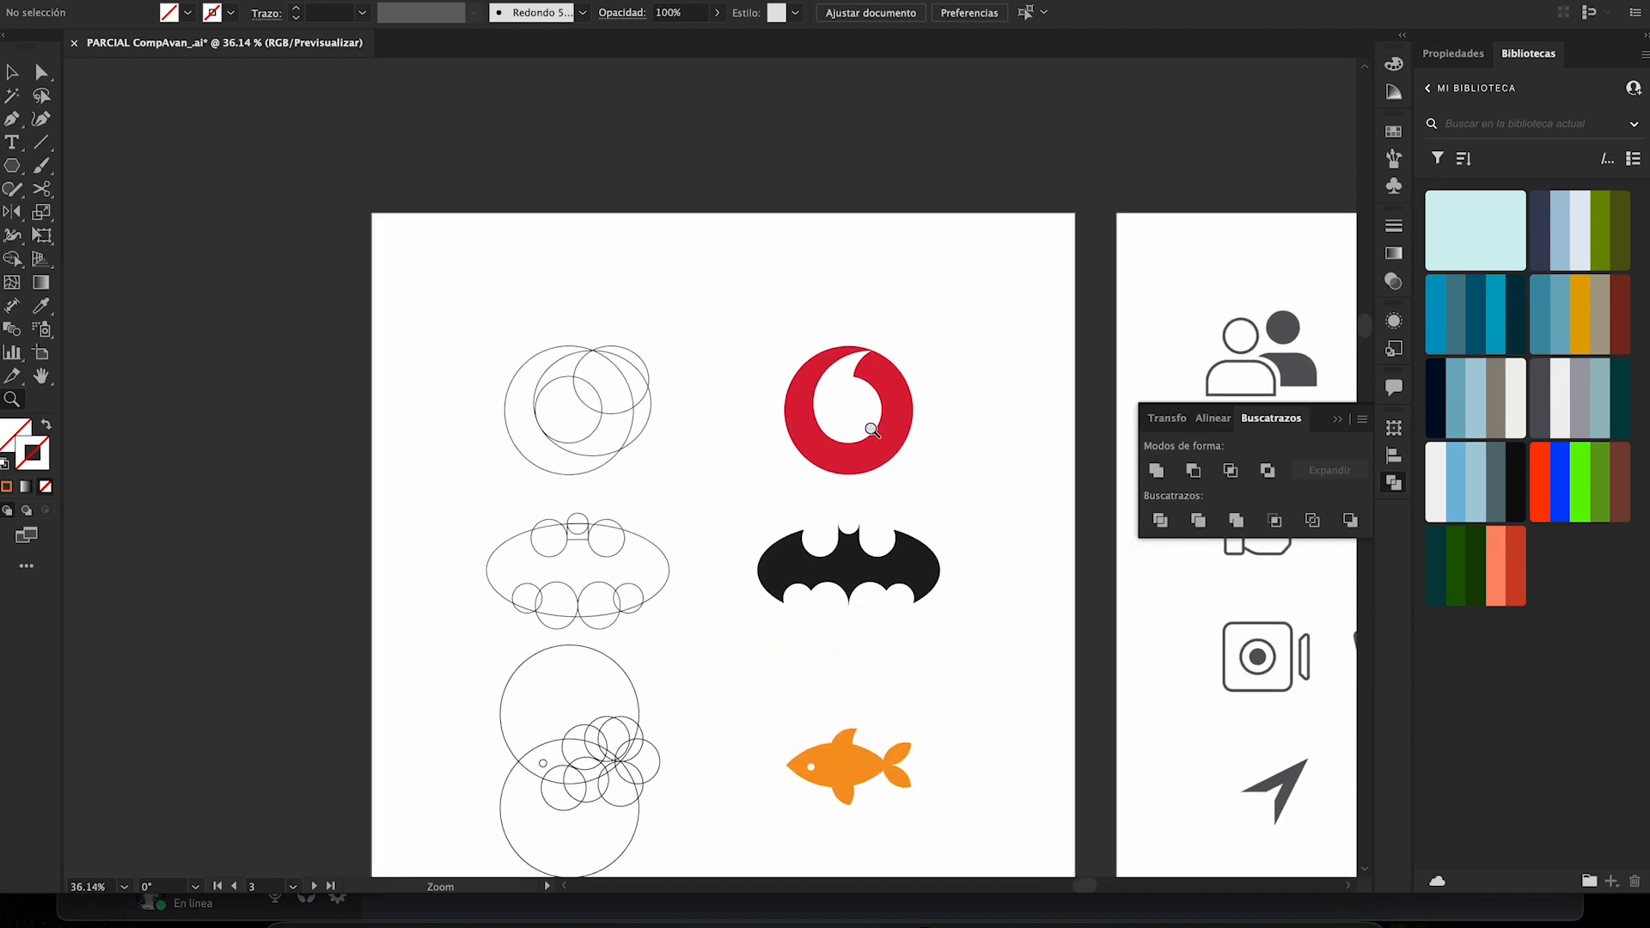
scroll(872, 429, "down", 2)
scroll(758, 326, "up", 1)
scroll(759, 329, "down", 1)
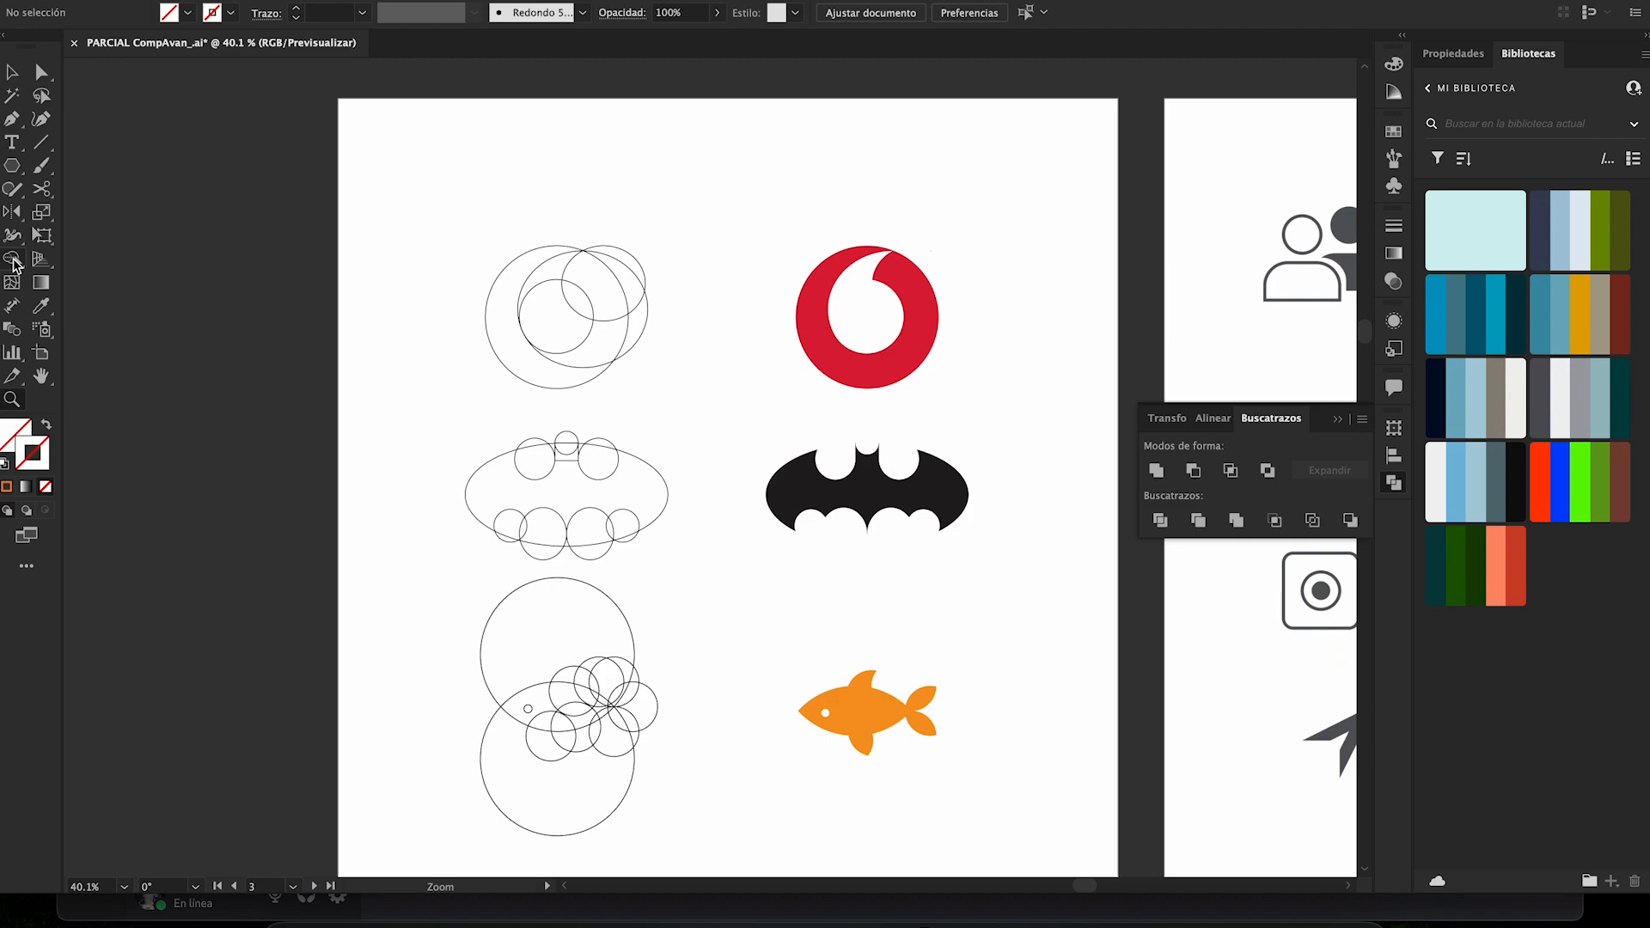
left_click(12, 259)
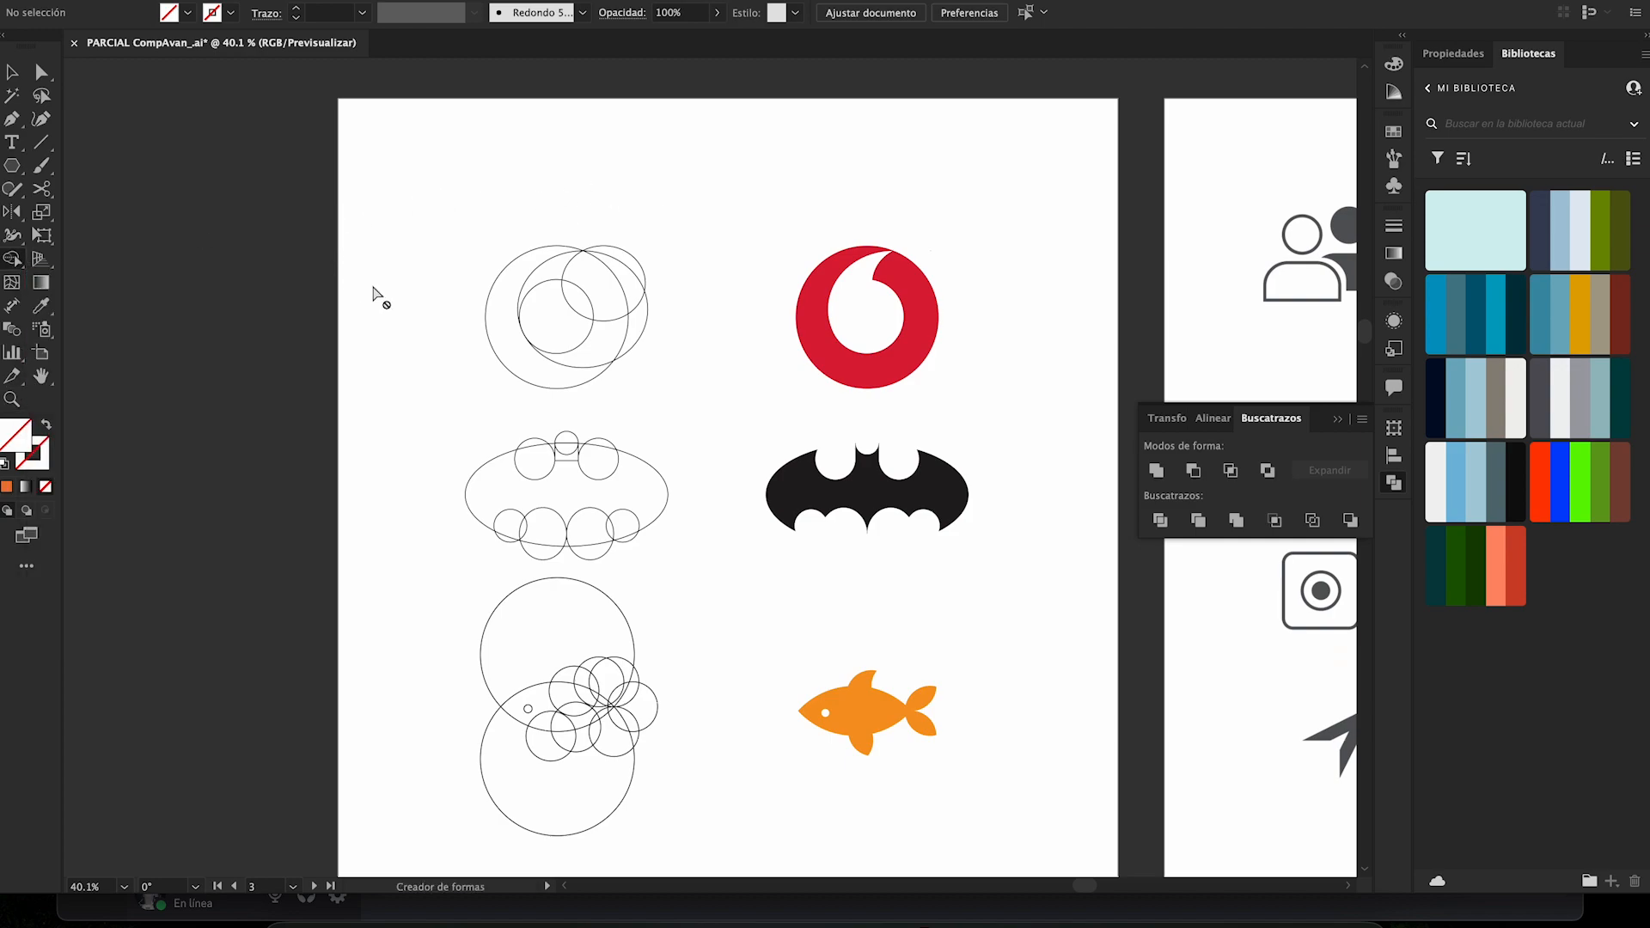
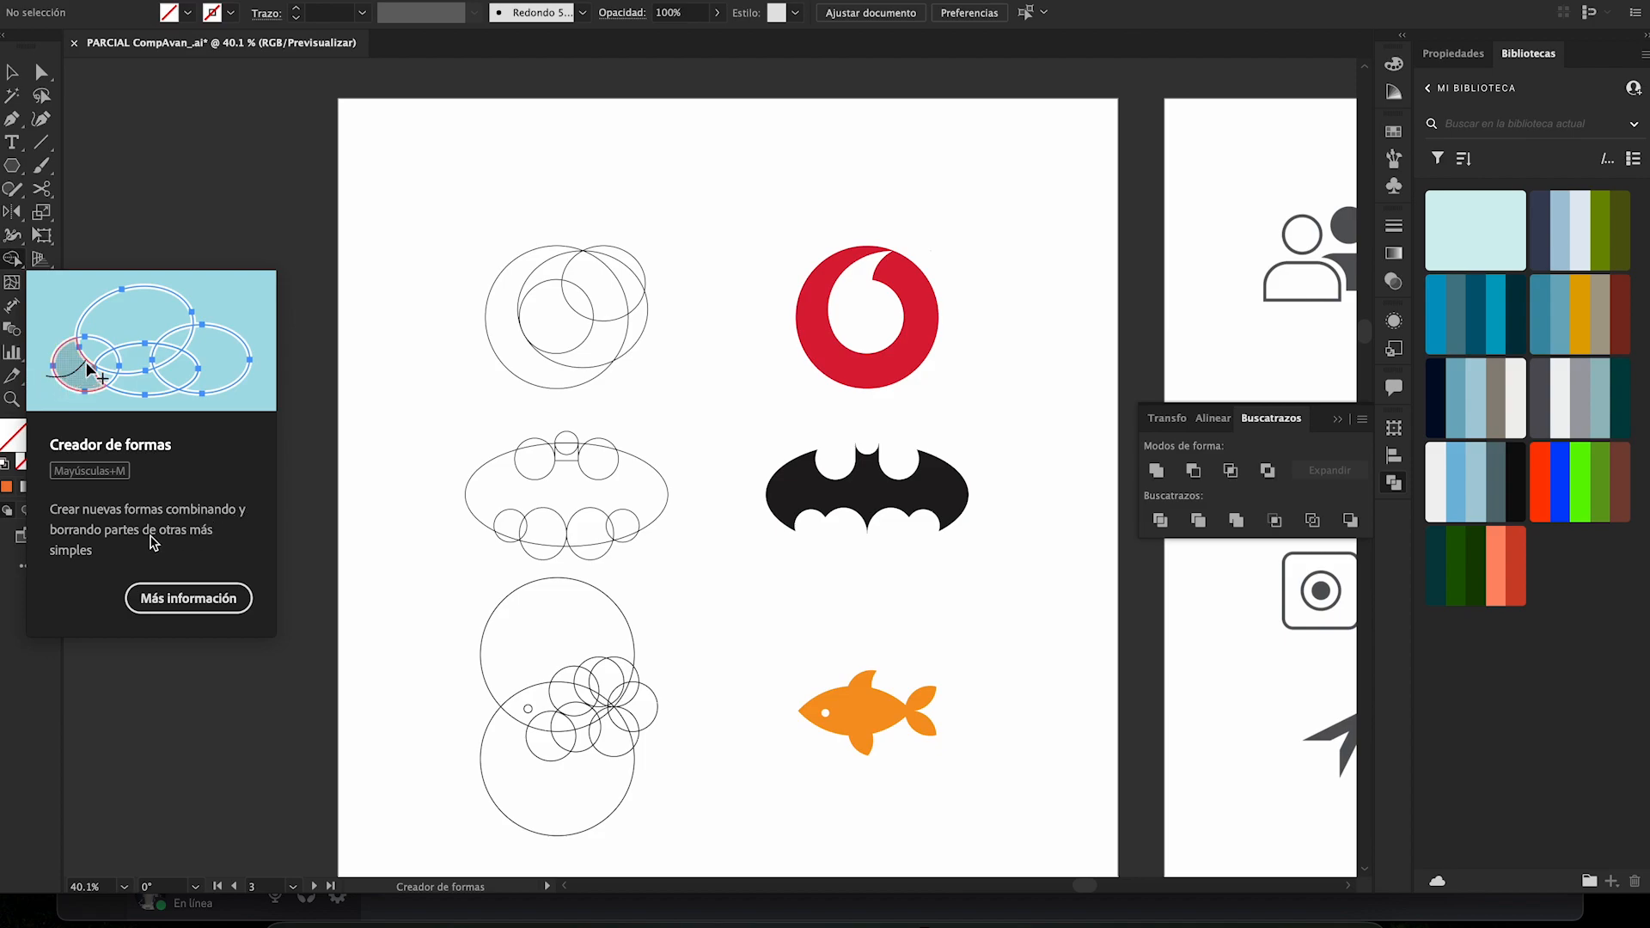
- Select the overlapping circles of the red logo construction and merge the regions forming its swirl ring with Shape Builder
key("v")
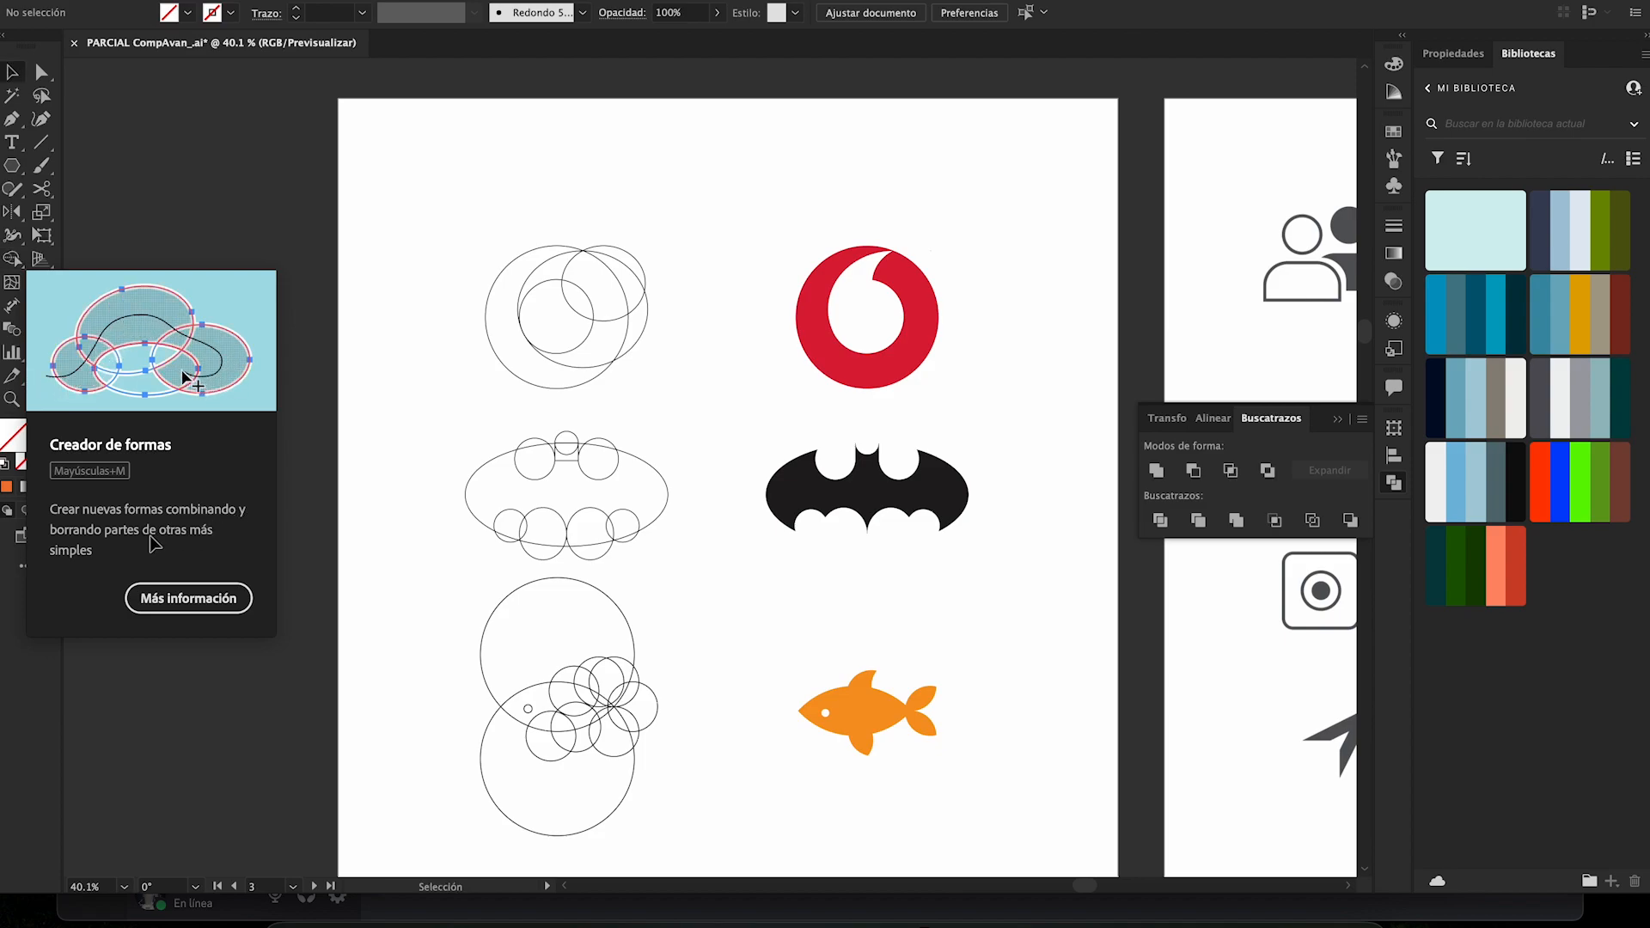
left_click(449, 289)
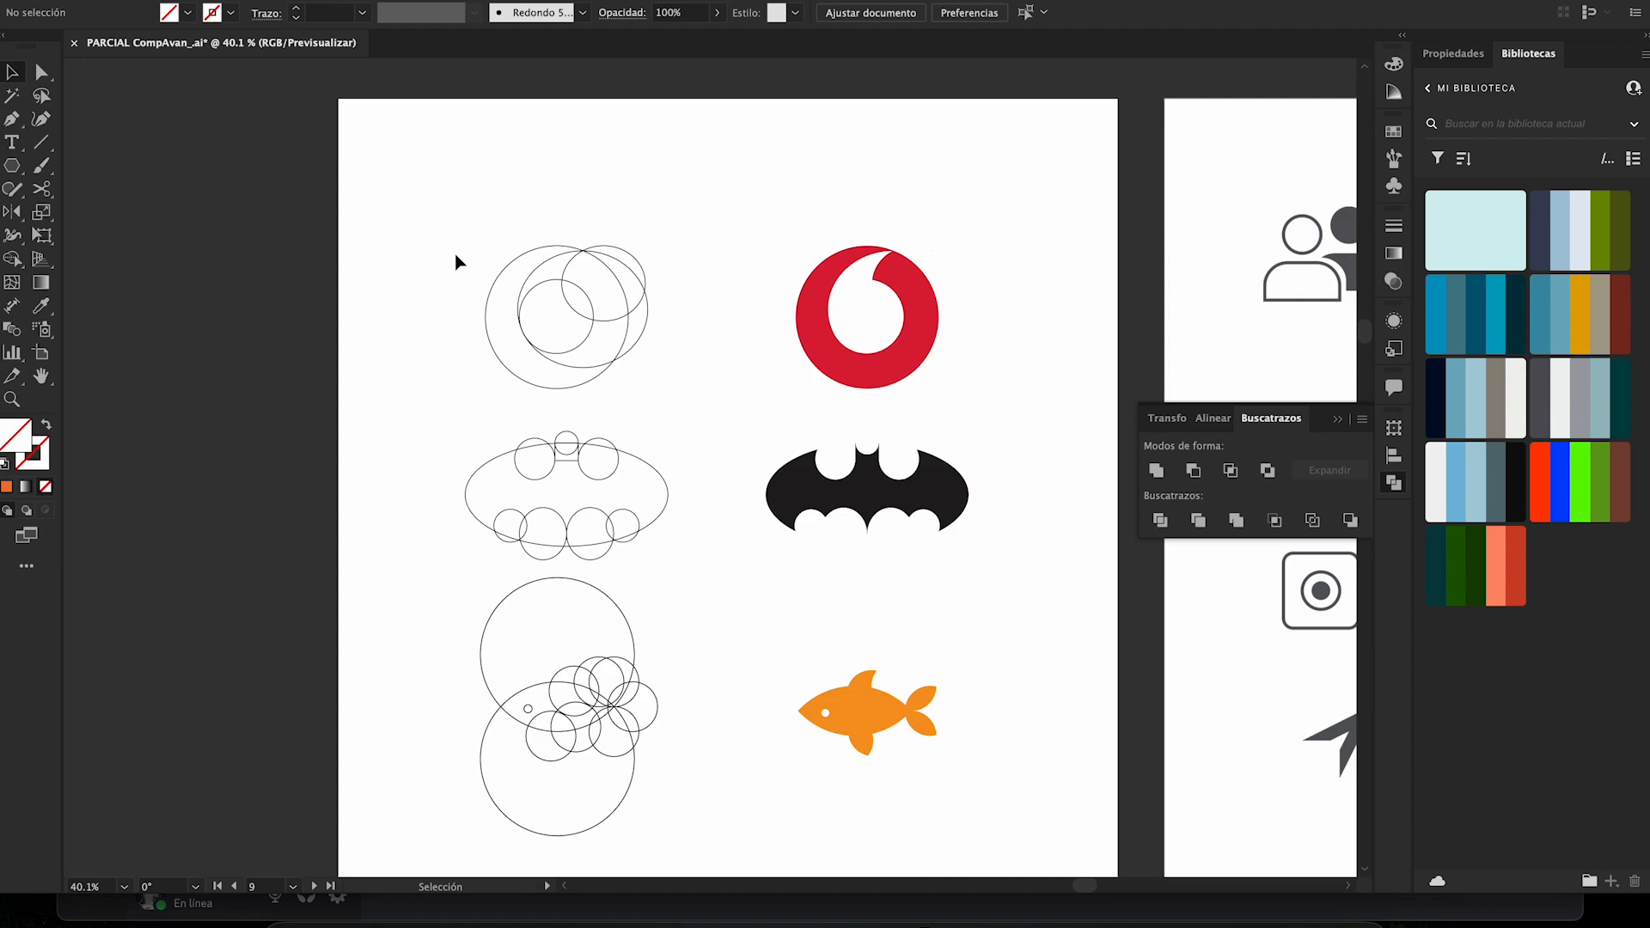
left_click_drag(432, 198, 691, 409)
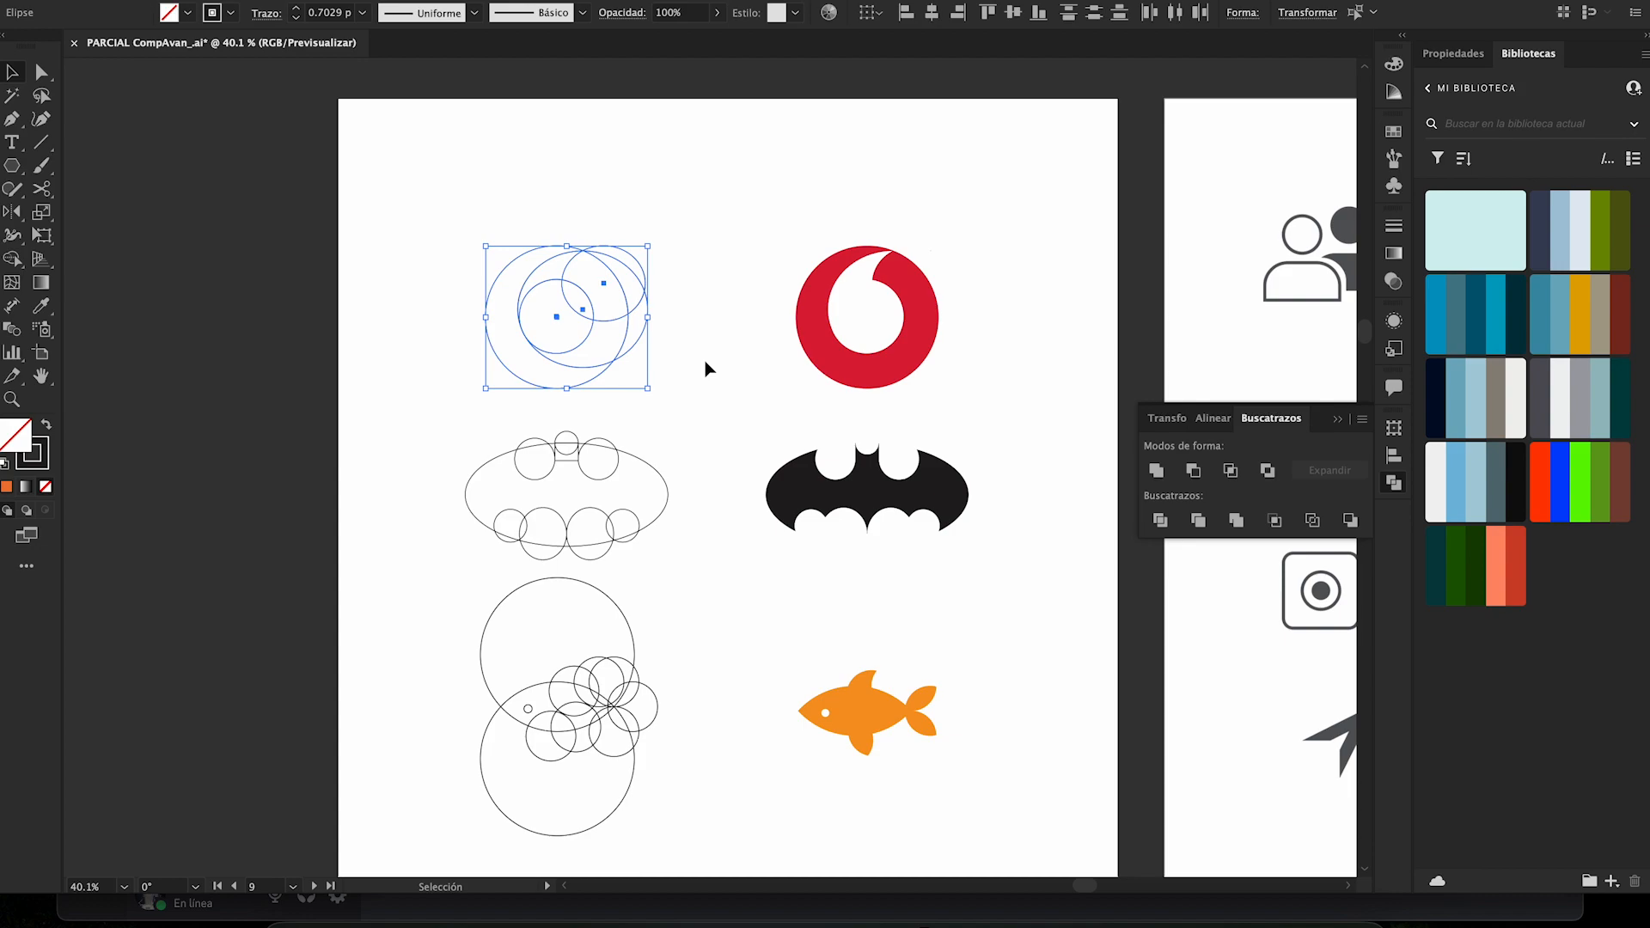
key("shift+m")
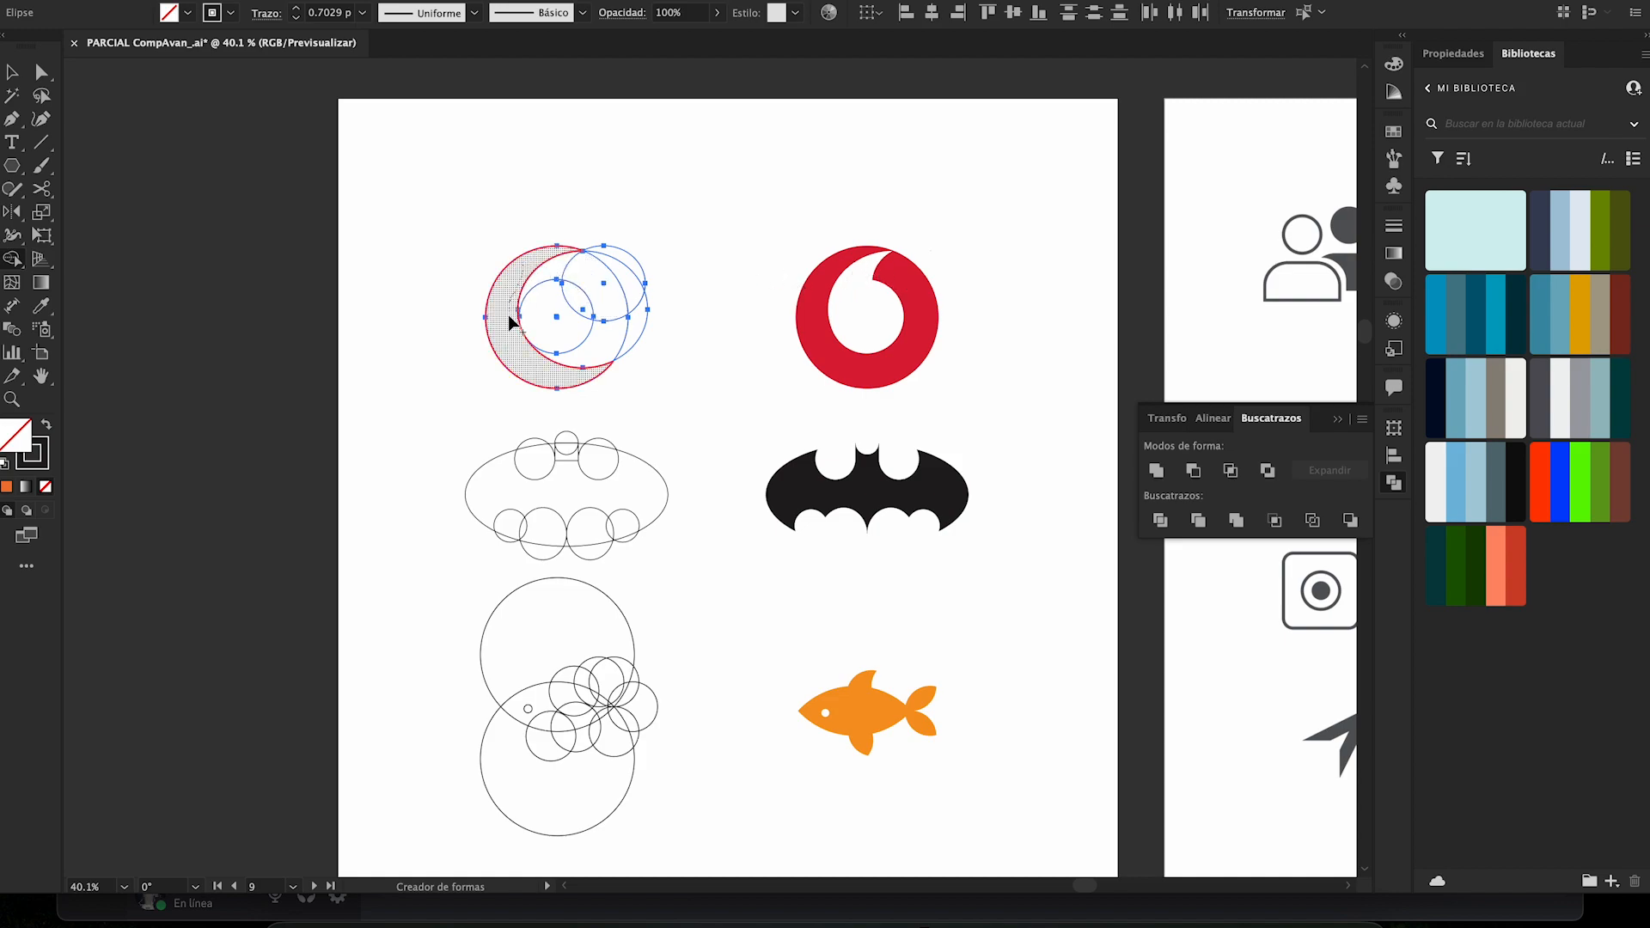
mouse_move(517, 359)
left_mouse_down()
mouse_move(545, 368)
mouse_move(601, 344)
mouse_move(614, 312)
mouse_move(598, 276)
left_mouse_up()
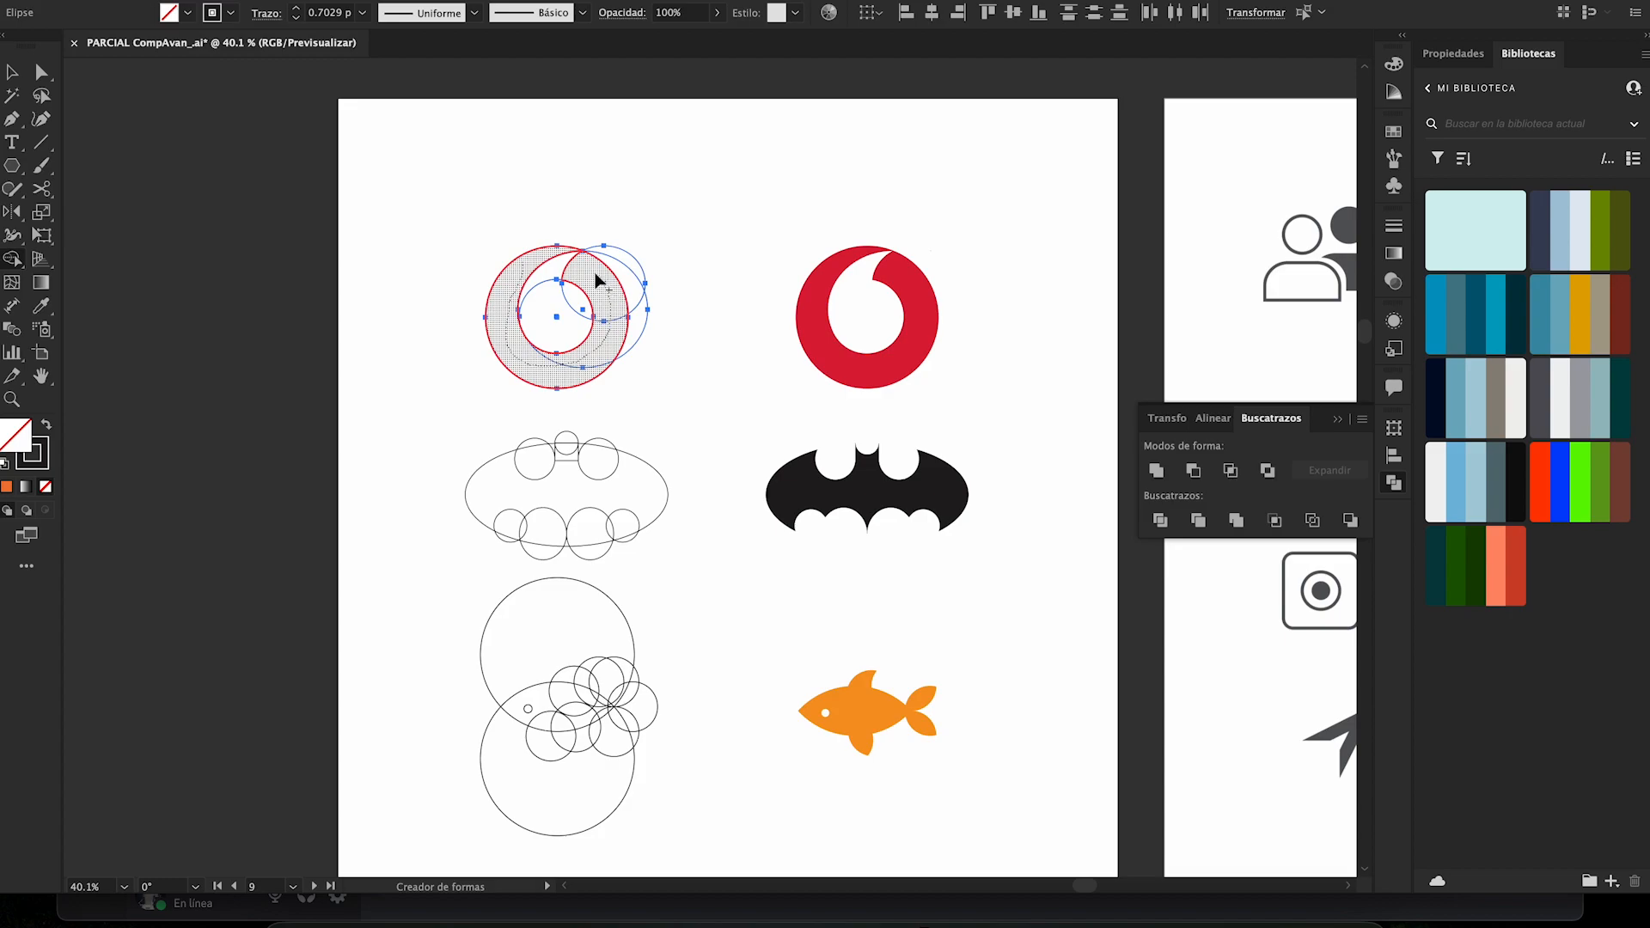
left_click_drag(598, 279, 596, 277)
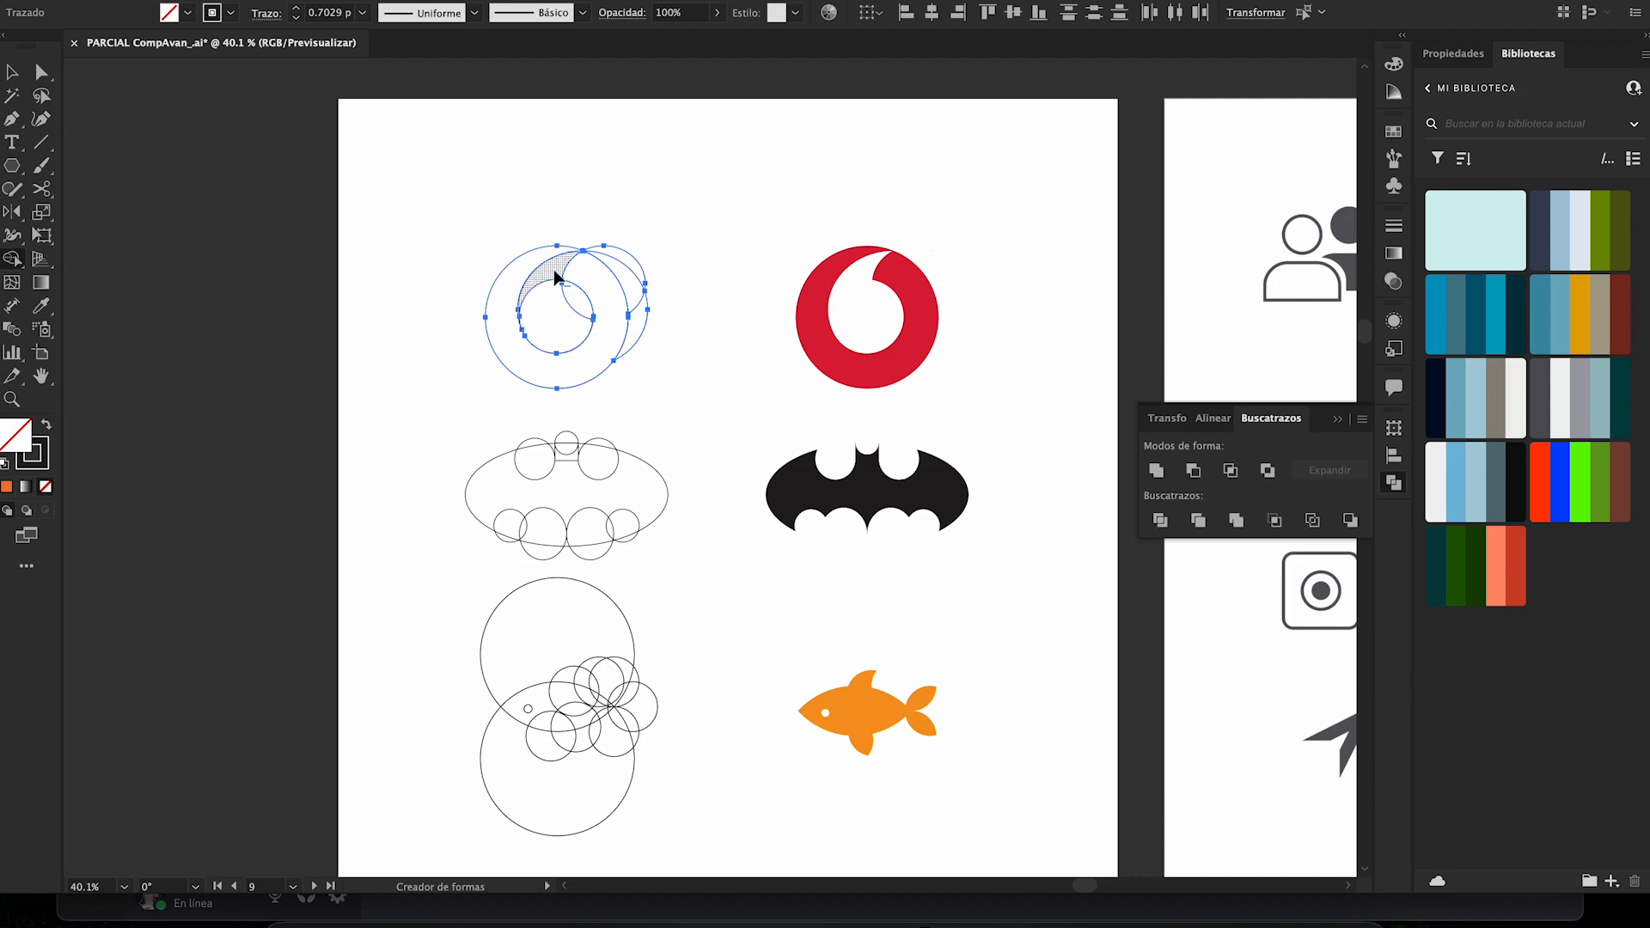
- Erase the leftover circle regions of the swirl with Shape Builder and apply the finished logo's red fill using the Eyedropper
mouse_move(549, 282)
left_mouse_down()
mouse_move(545, 317)
mouse_move(581, 311)
left_mouse_up()
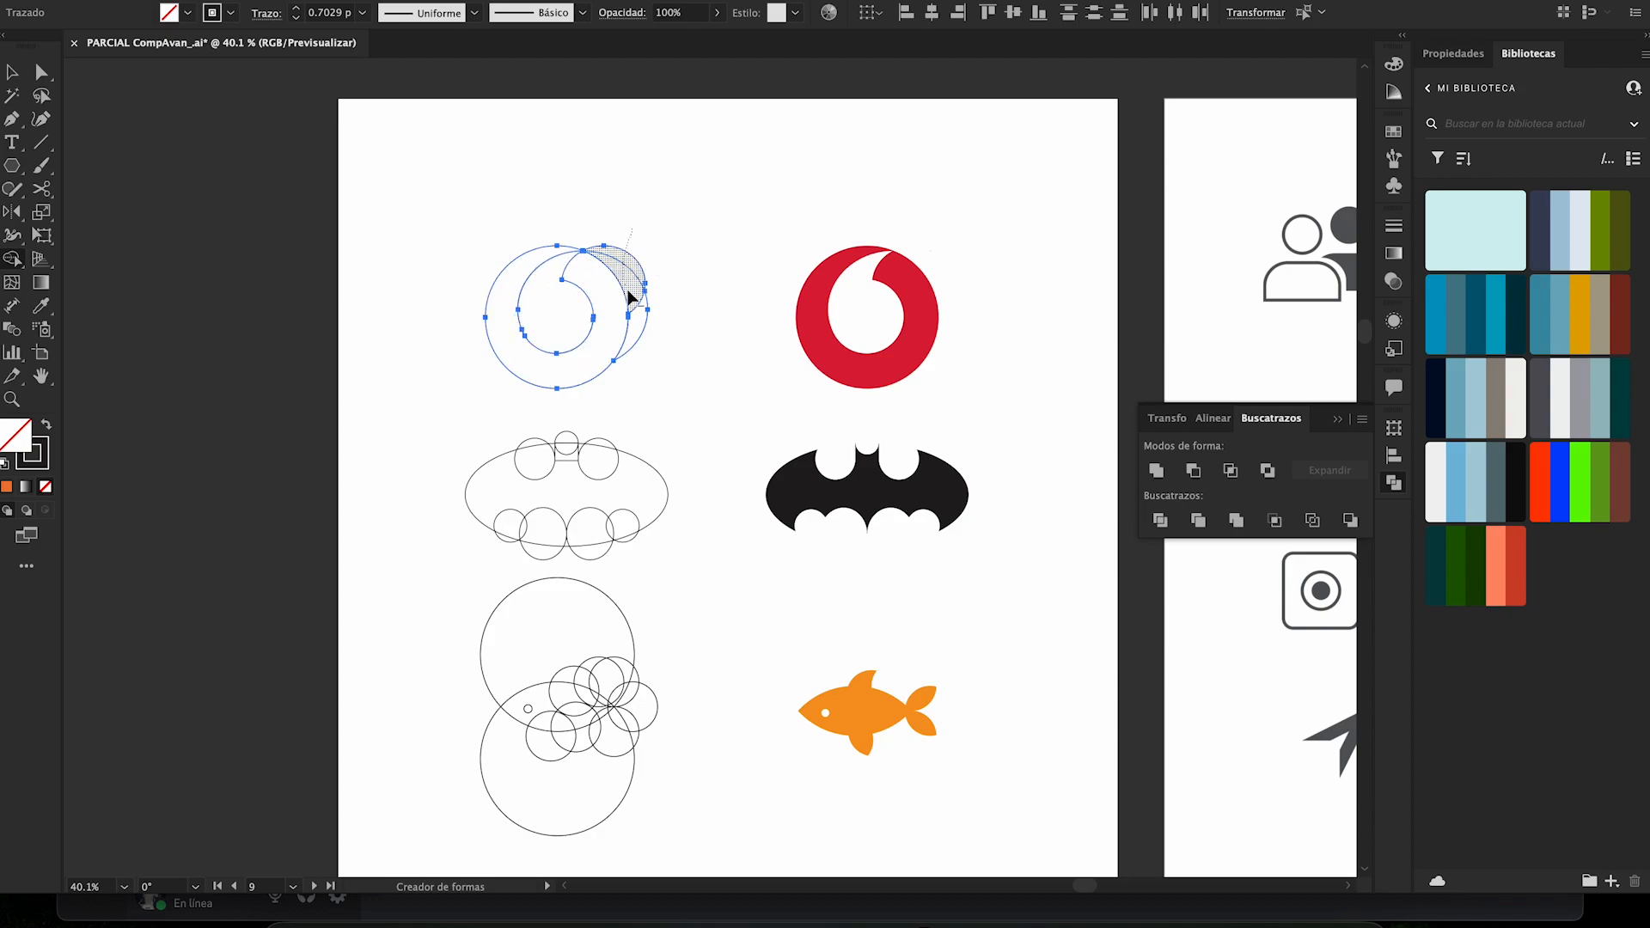
left_click(640, 320, "alt")
key("i")
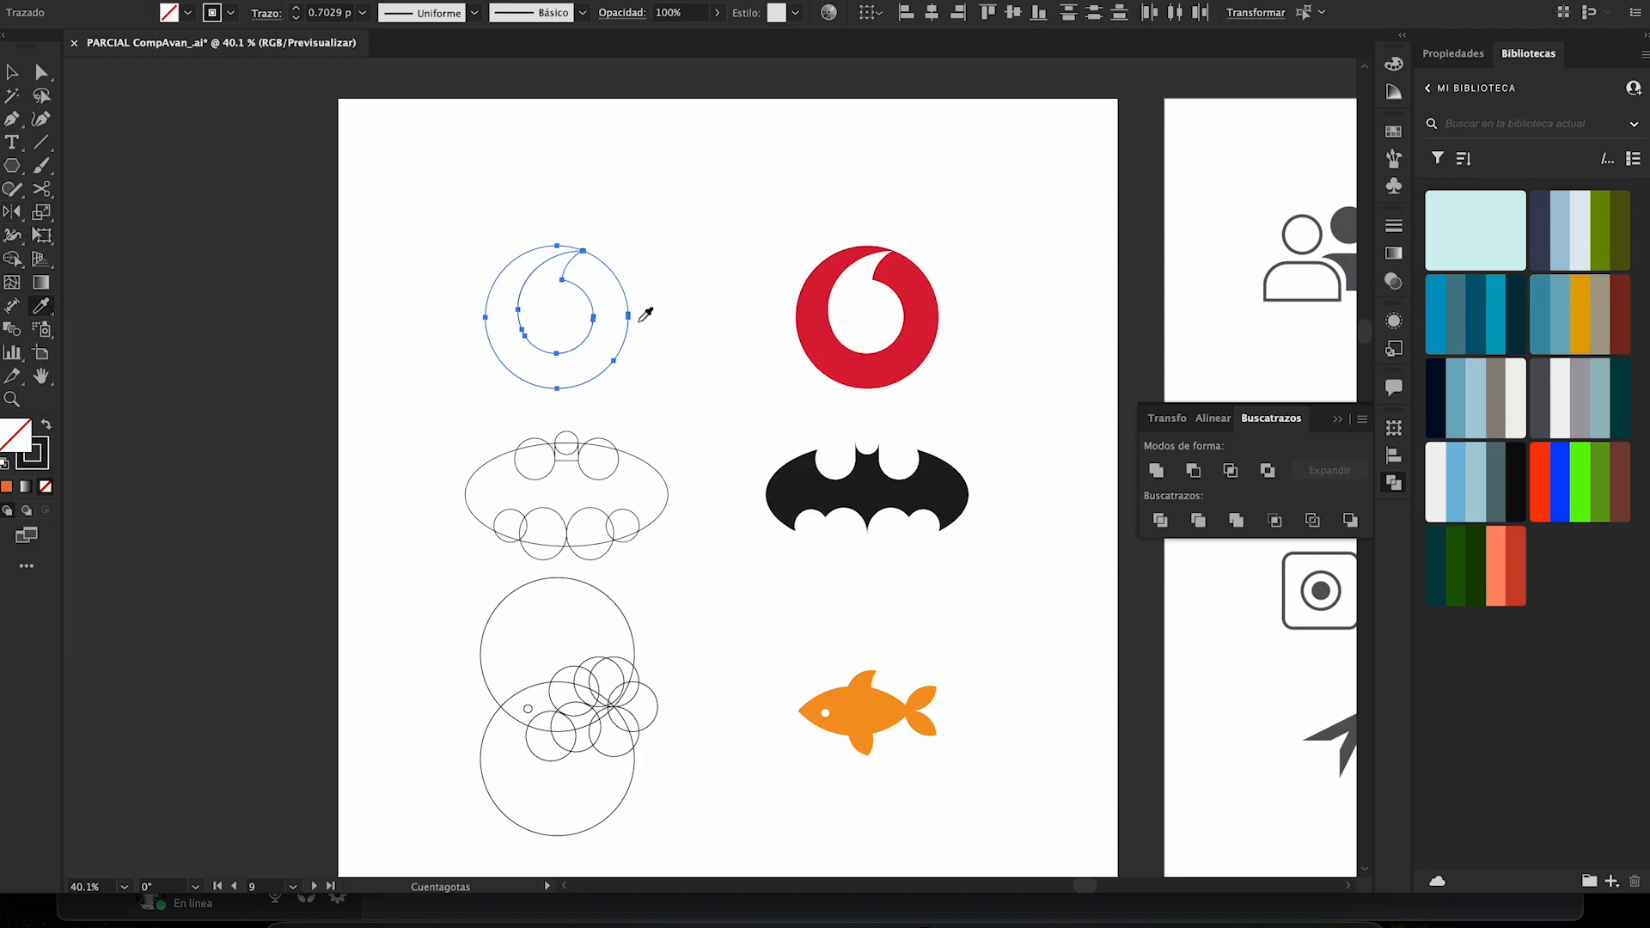
left_click(831, 302)
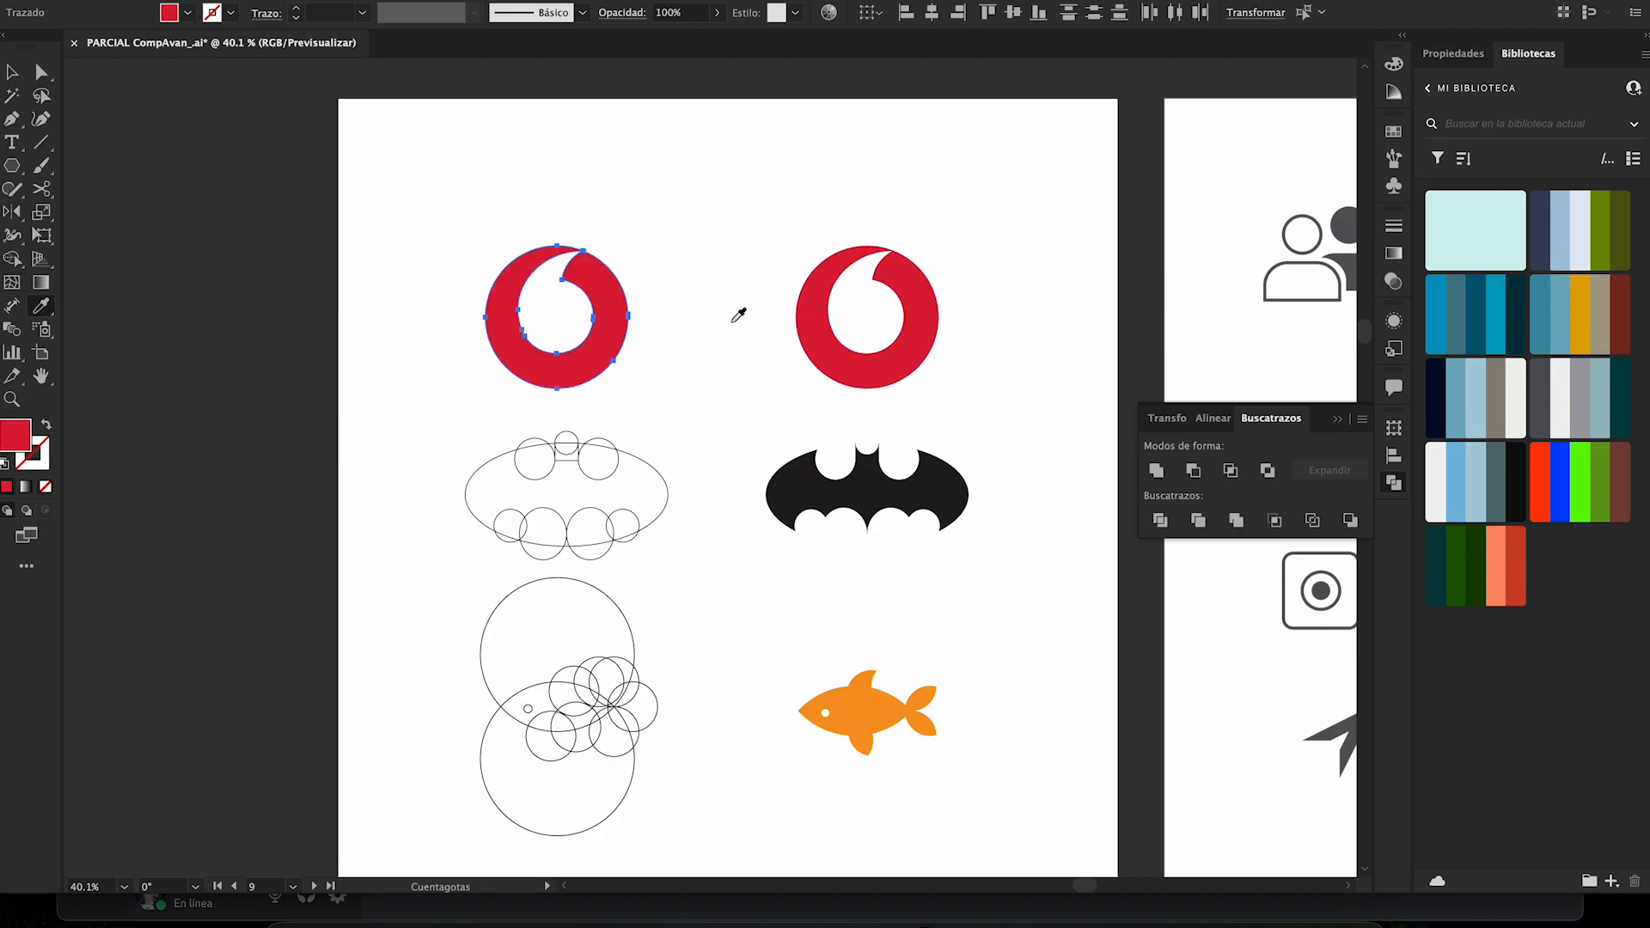
key("v")
left_click(681, 325)
- Compare the rebuilt red logo with the finished example and check it as a single shape
left_click_drag(680, 325, 501, 325)
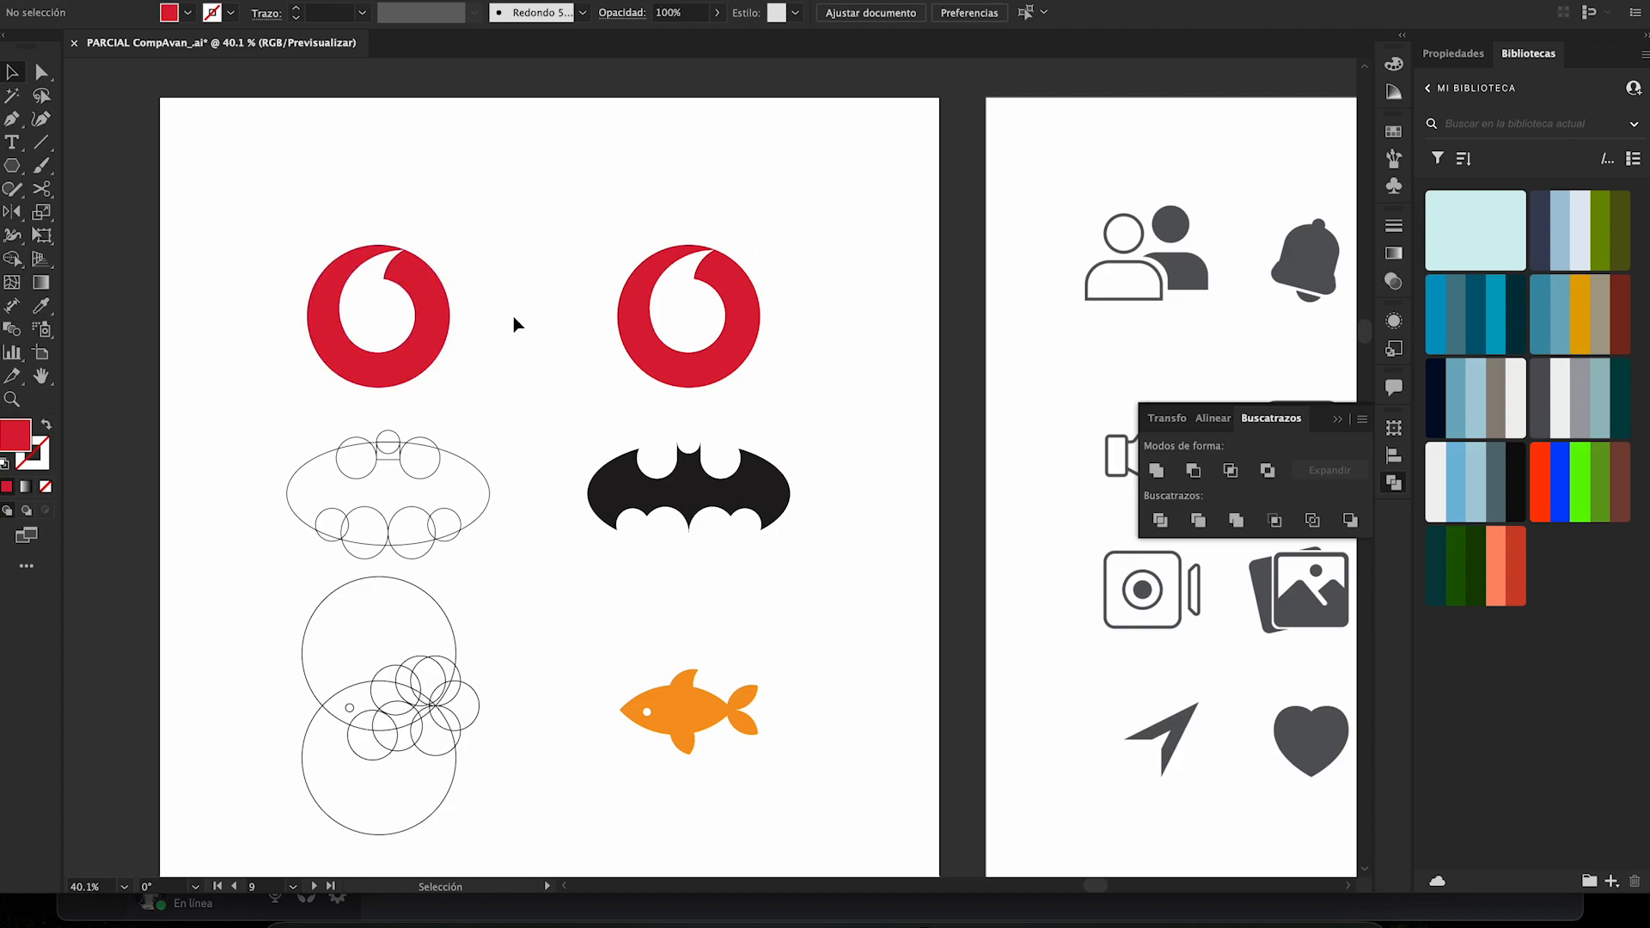
left_click(645, 301)
left_click(548, 303)
left_click(435, 313)
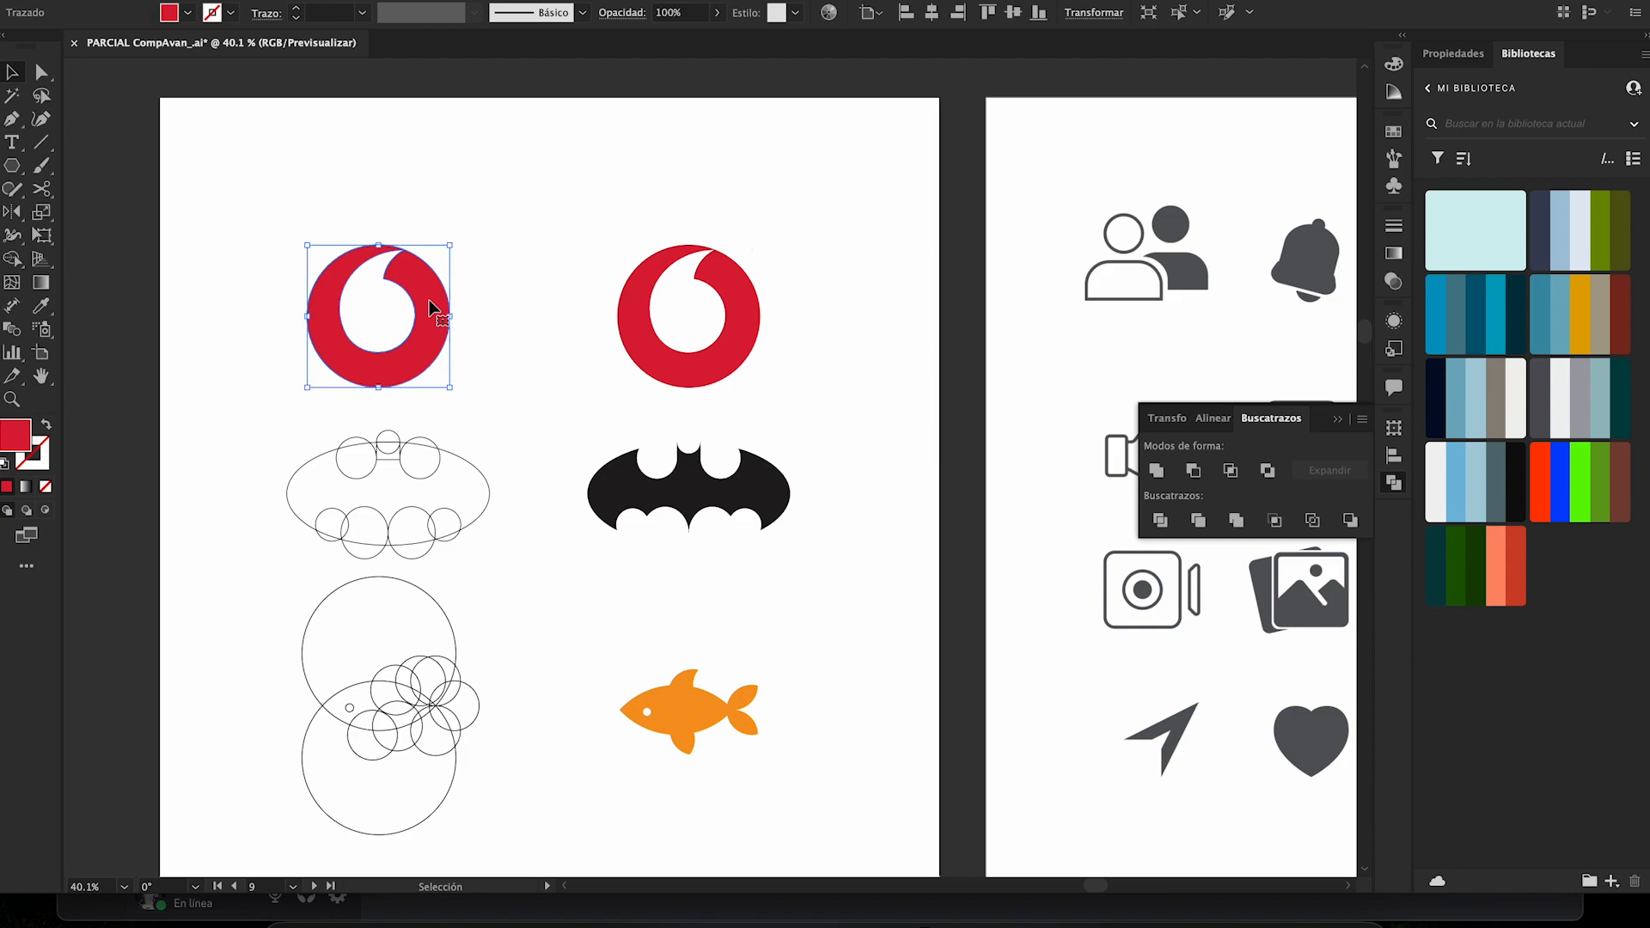
left_click(492, 325)
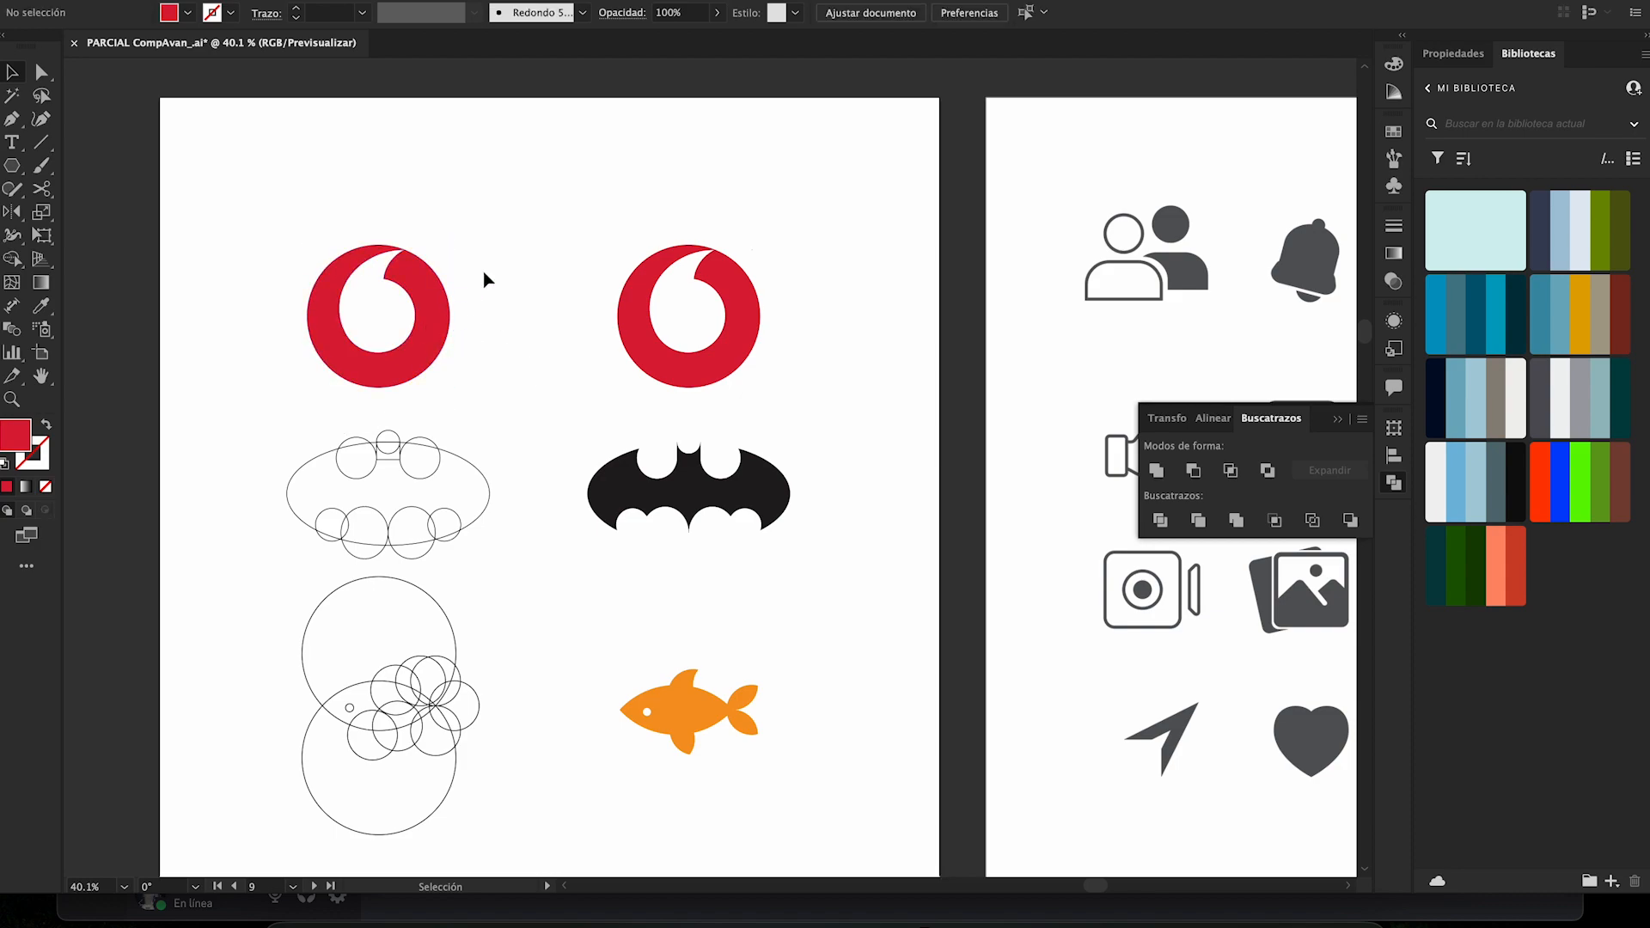
- Select the bat construction's ellipse and circles and merge the body and head regions with Shape Builder
left_click_drag(250, 415, 523, 569)
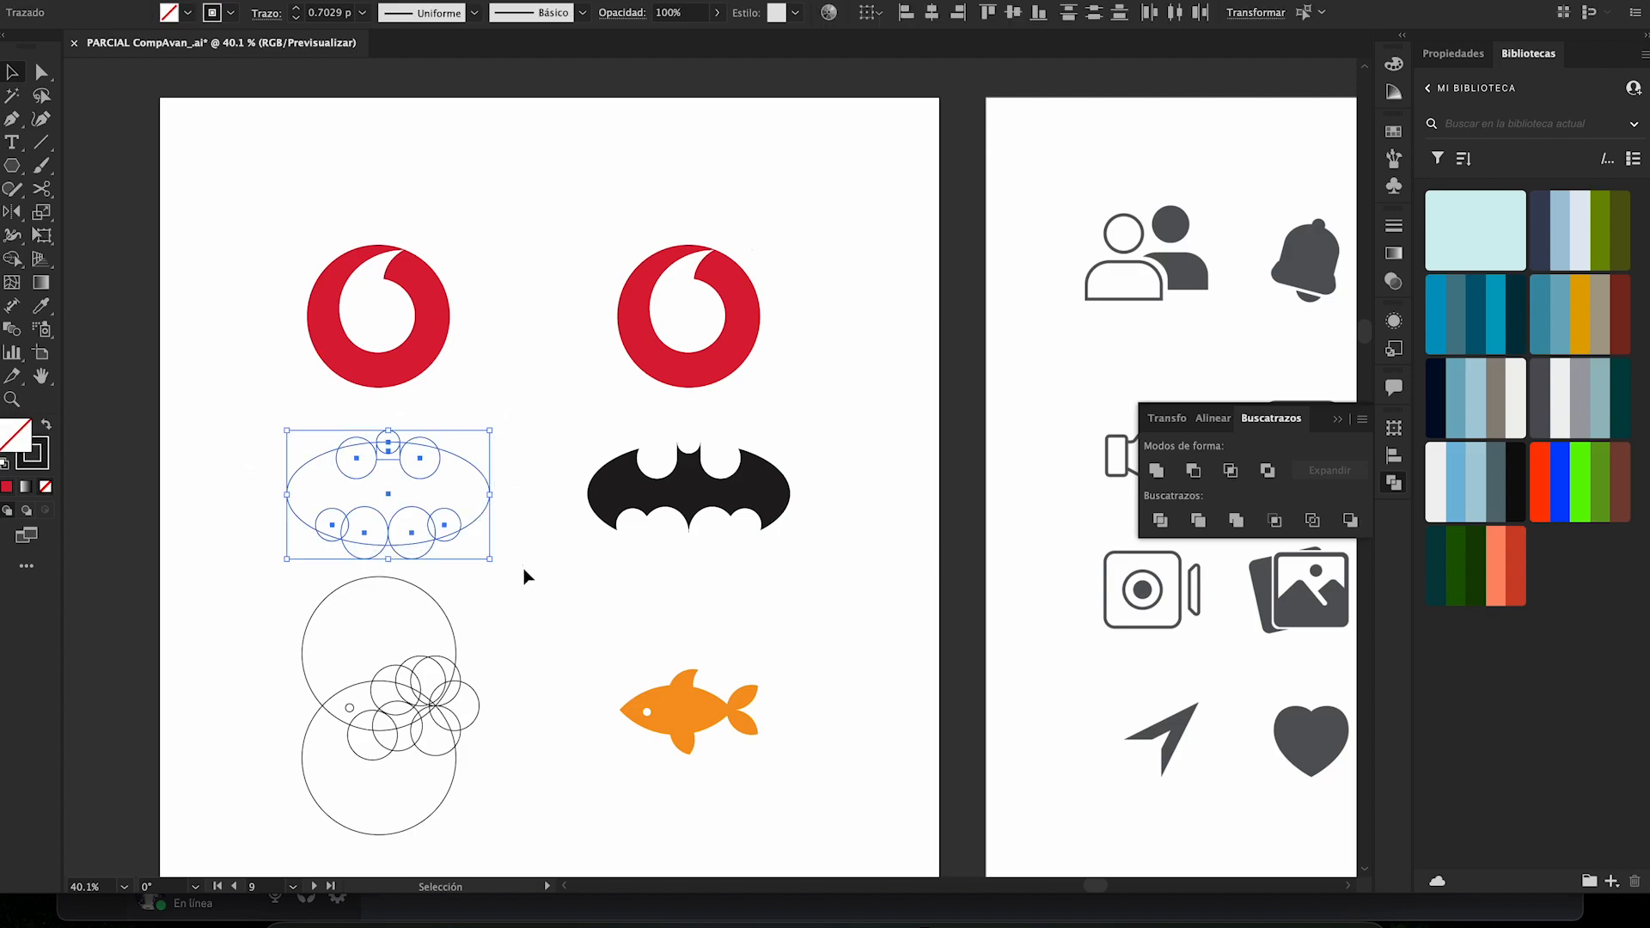
key("shift+m")
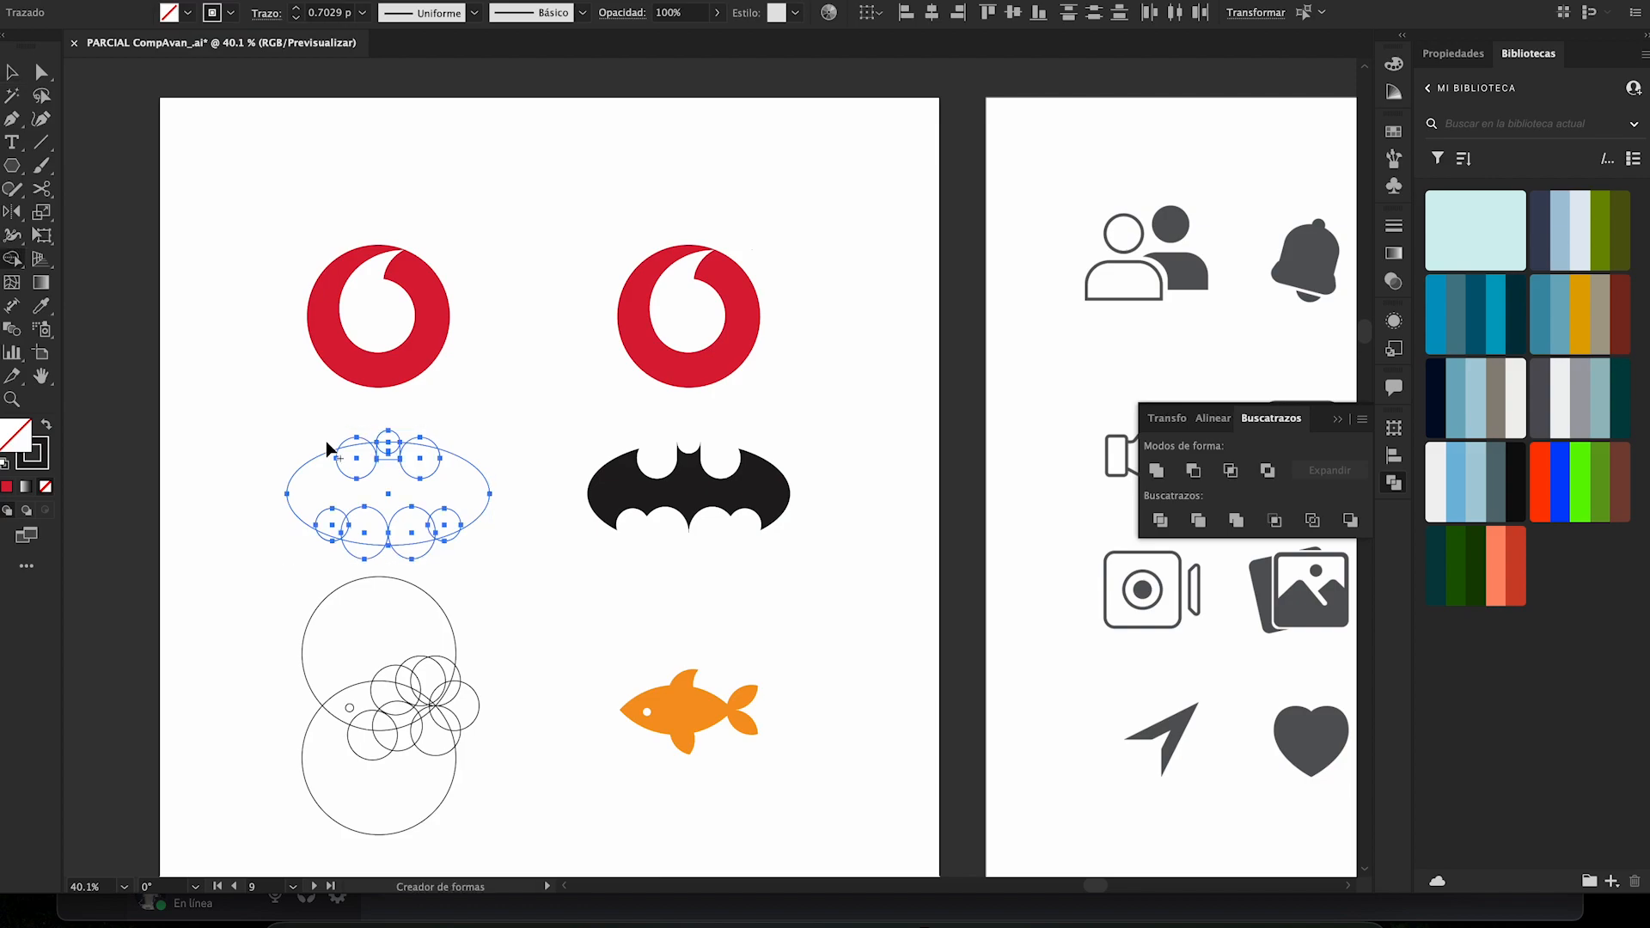
mouse_move(318, 484)
left_mouse_down()
mouse_move(370, 491)
mouse_move(391, 468)
left_mouse_up()
- Erase the leftover circle regions along the bat's upper and lower edges with Shape Builder
left_click(357, 468, "alt")
left_click(390, 449, "alt")
left_click(418, 458, "alt")
mouse_move(332, 539)
left_mouse_down()
mouse_move(370, 560)
mouse_move(457, 544)
left_mouse_up()
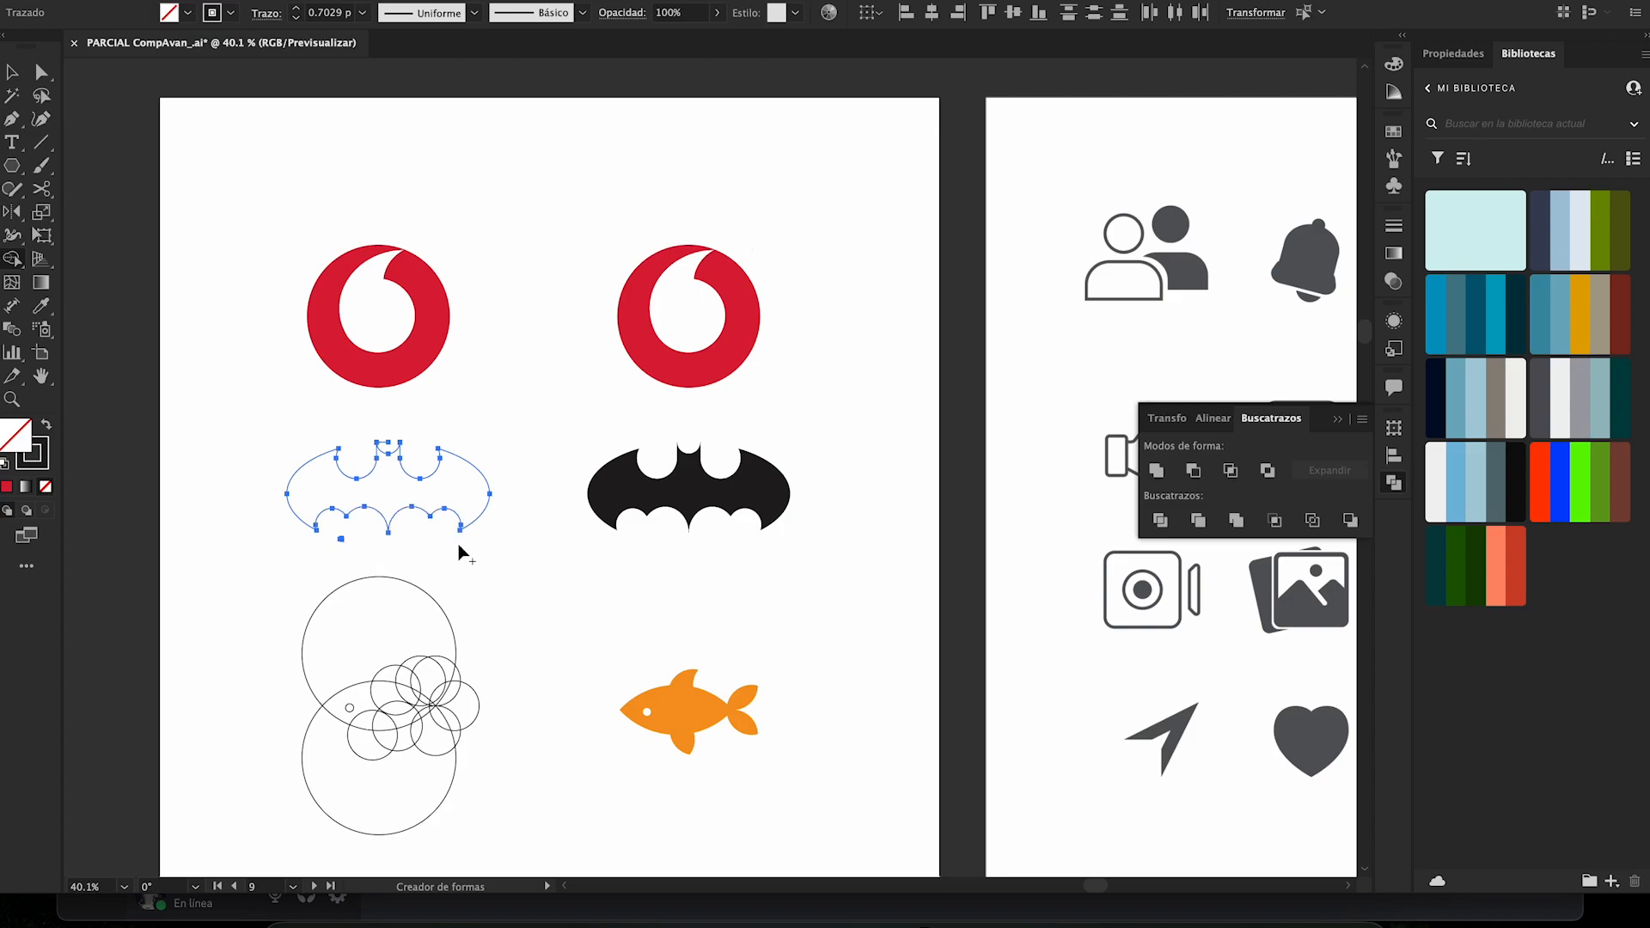
left_click(340, 539)
- Apply the finished bat's black fill to the rebuilt bat shape with the Eyedropper and deselect it
key("i")
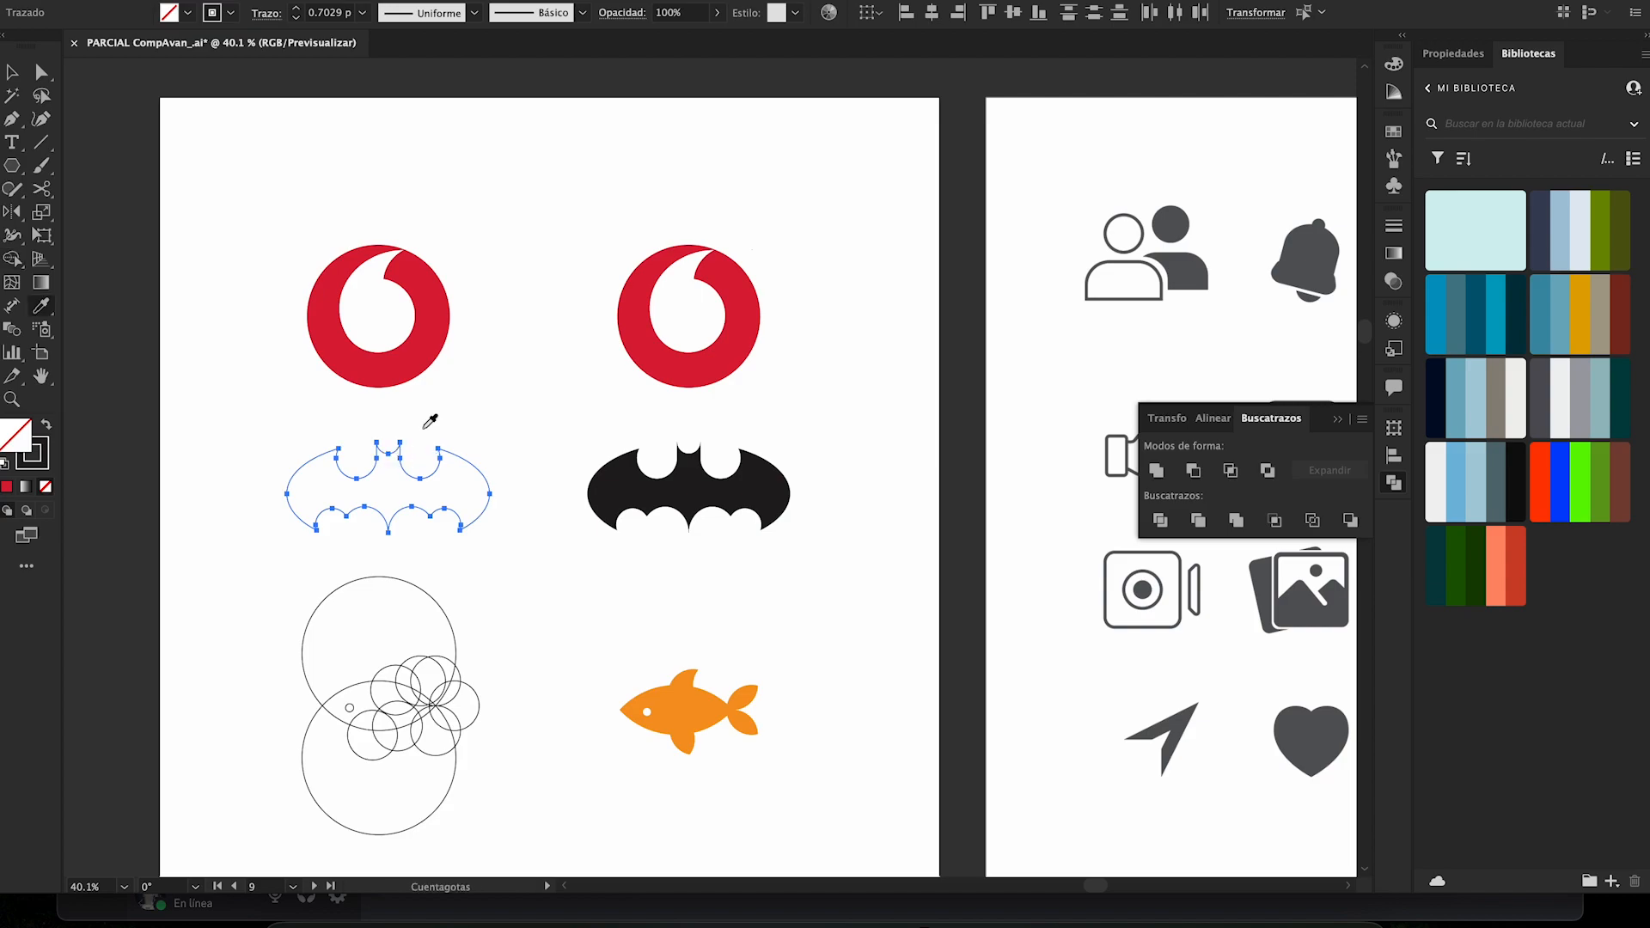
left_click(607, 470)
key("v")
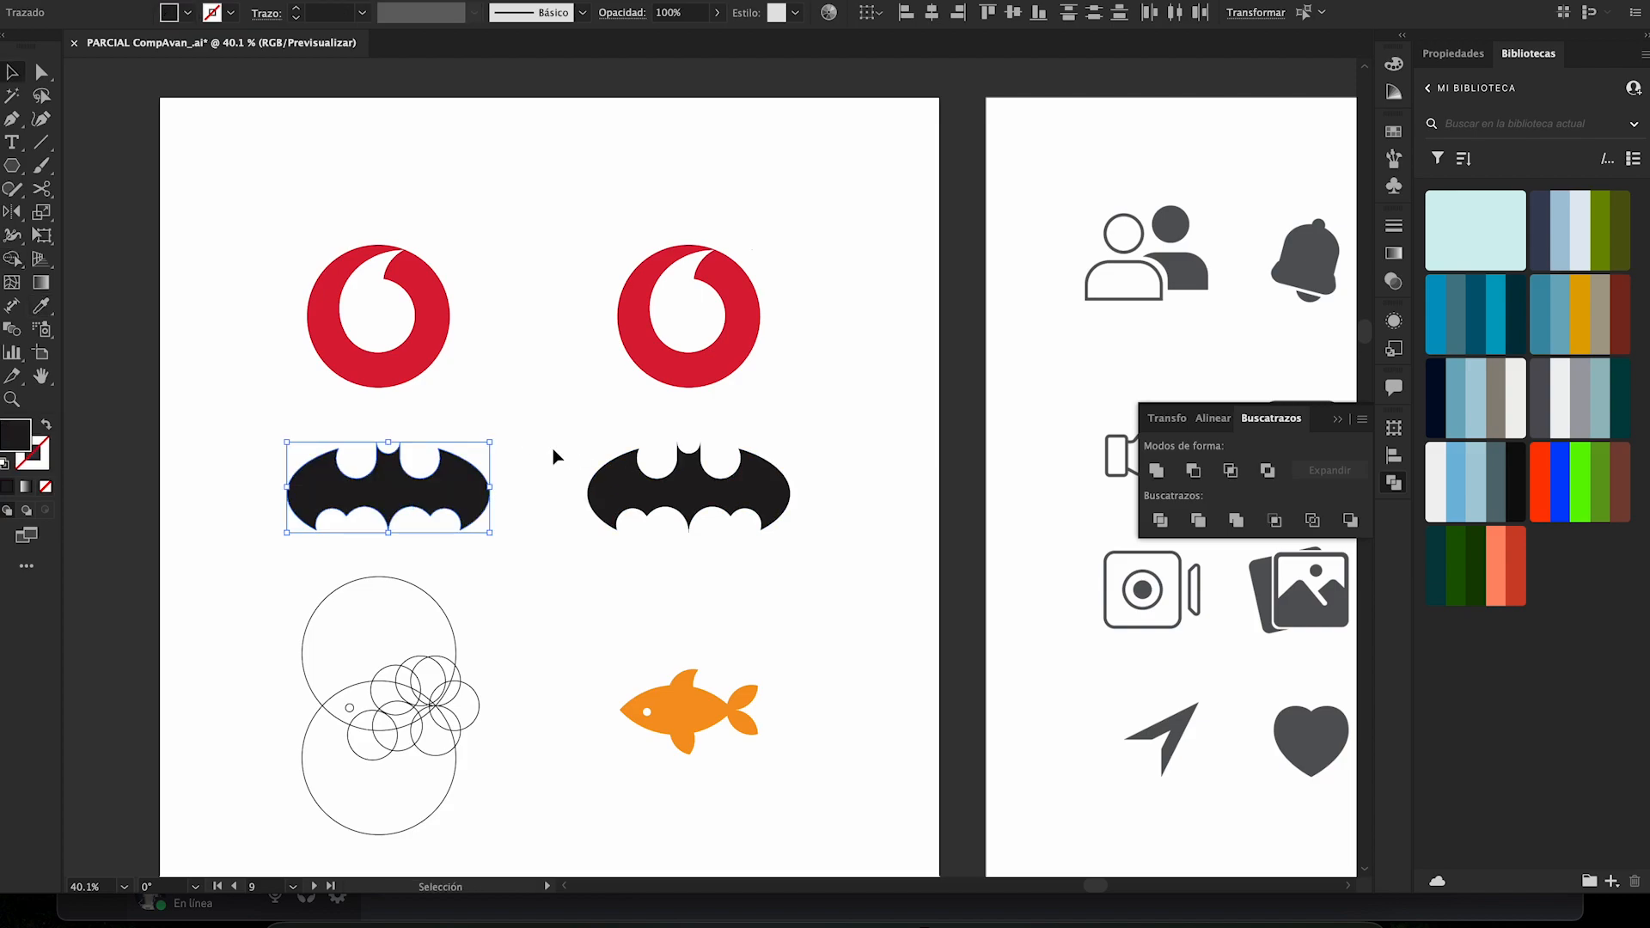
left_click(555, 455)
- Select all the construction circles of the fish and activate the Shape Builder tool
scroll(554, 455, "down", 2)
scroll(554, 455, "left", 2)
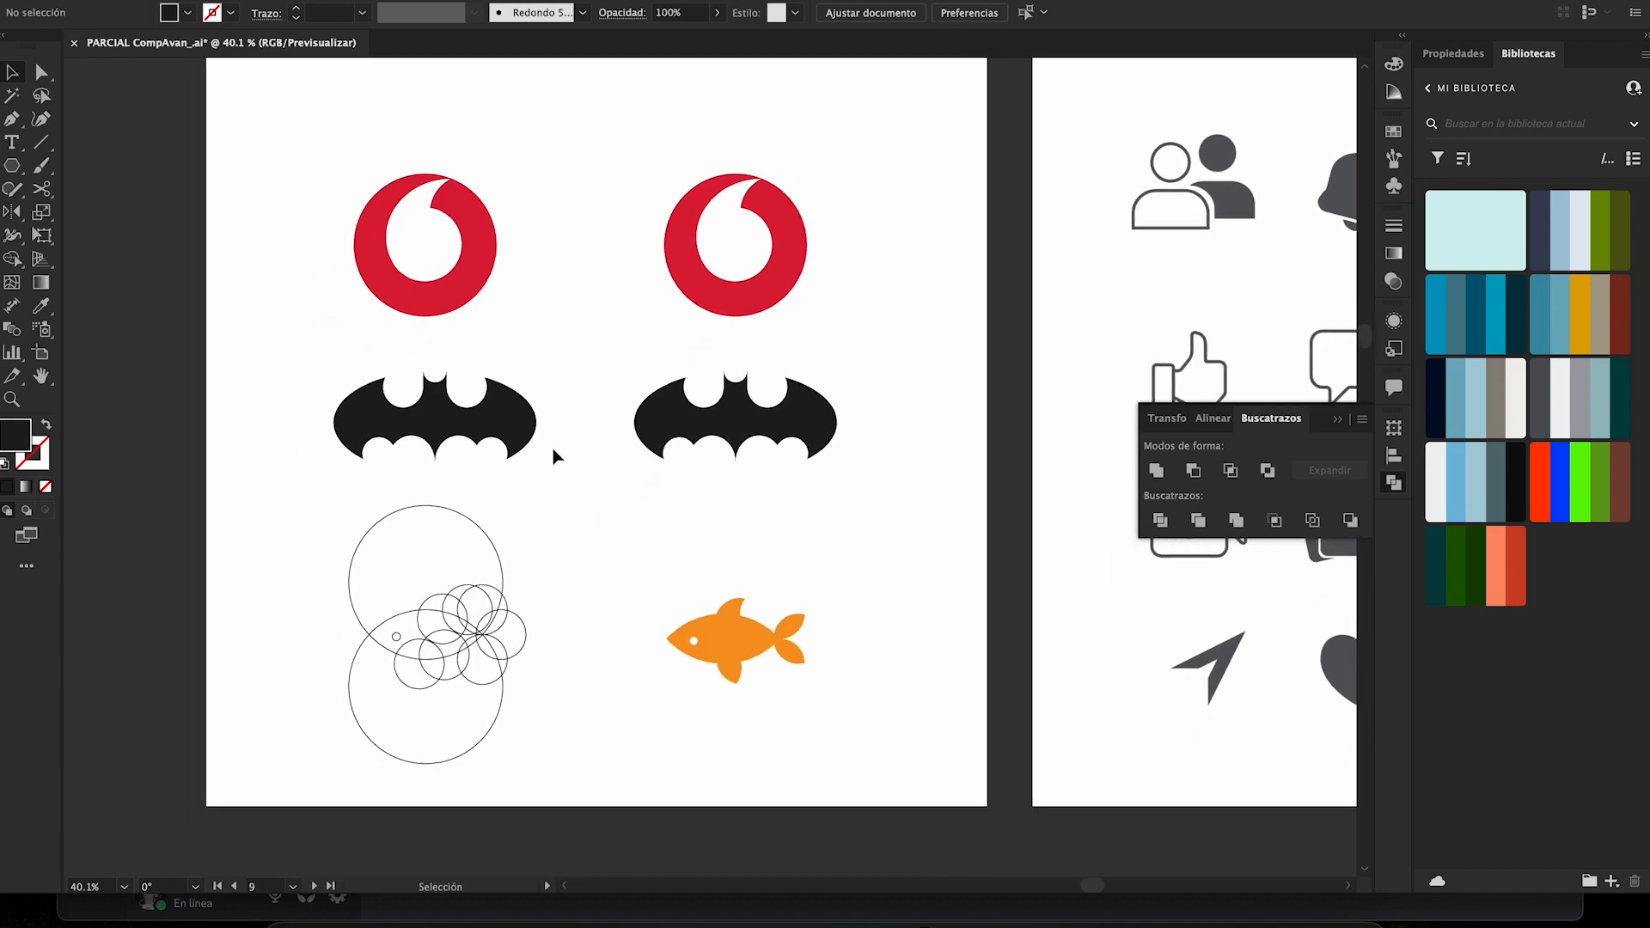
mouse_move(323, 504)
left_mouse_down()
mouse_move(542, 727)
mouse_move(574, 789)
left_mouse_up()
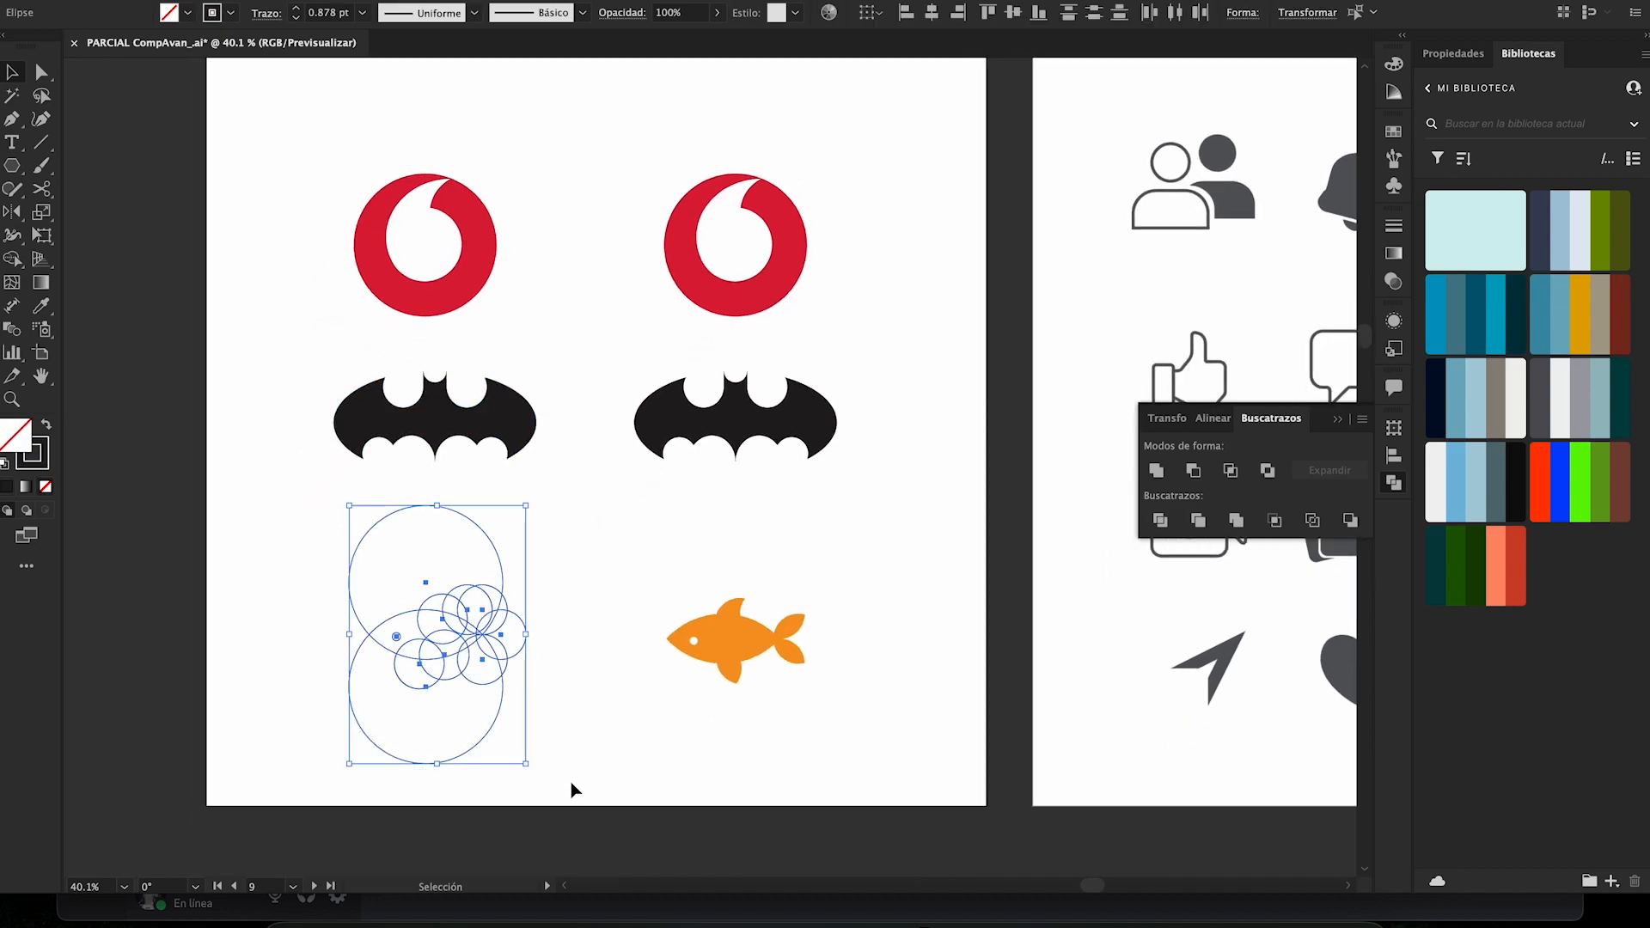
key("shift+m")
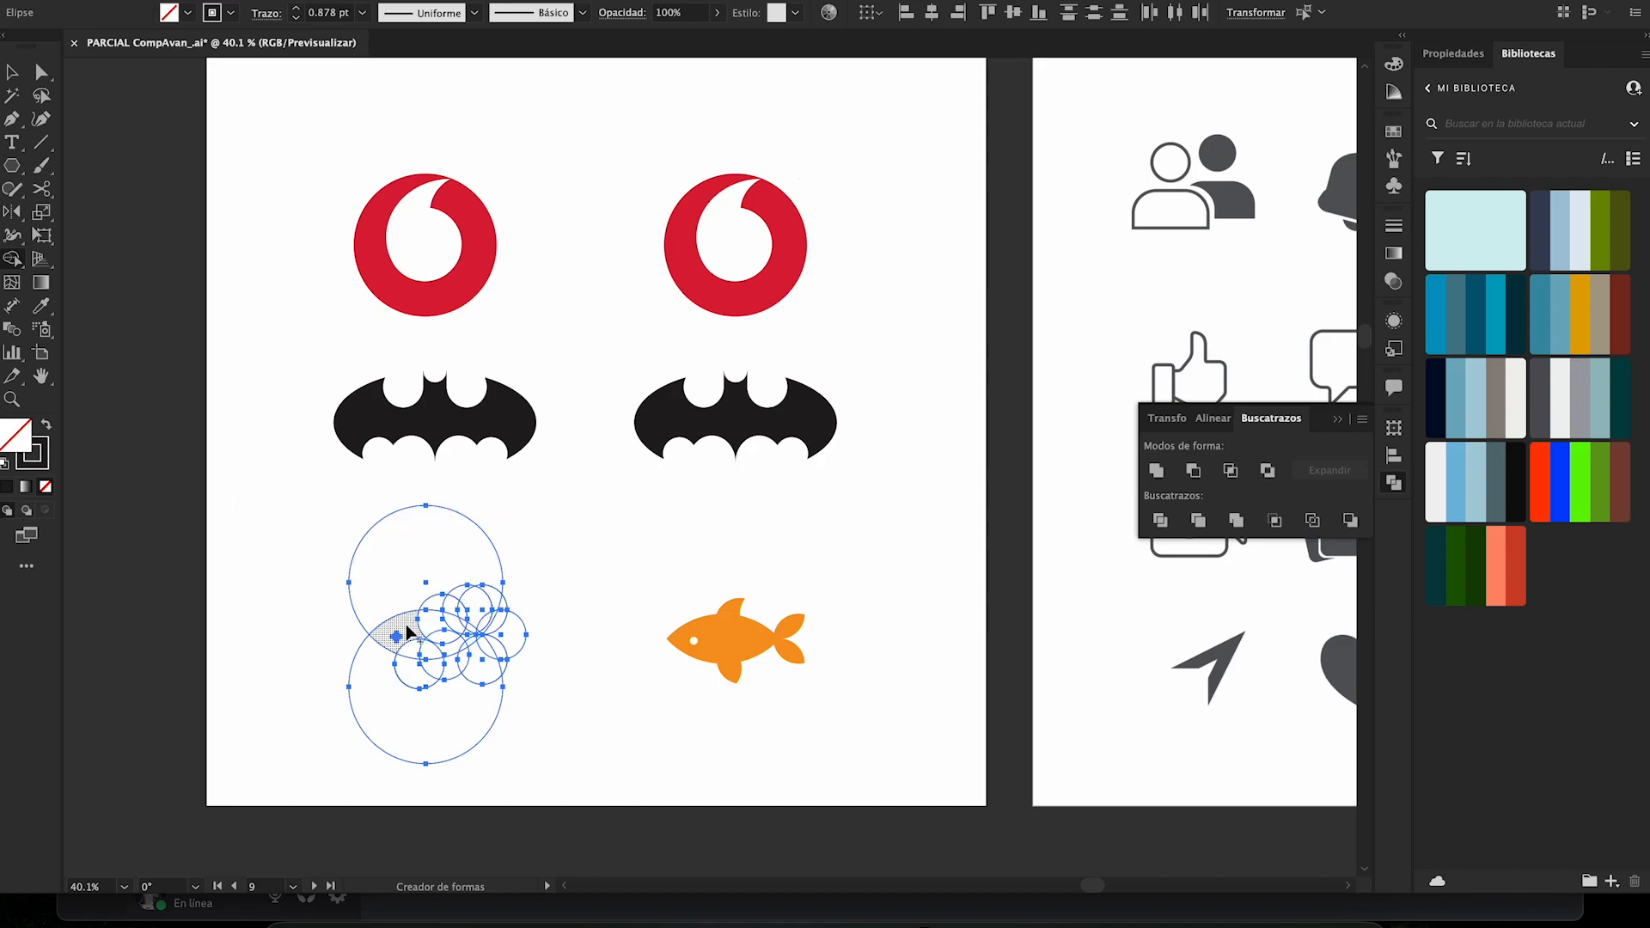
mouse_move(408, 633)
left_mouse_down()
mouse_move(435, 627)
mouse_move(423, 650)
mouse_move(438, 667)
mouse_move(458, 648)
left_mouse_up()
left_click_drag(450, 664, 448, 704)
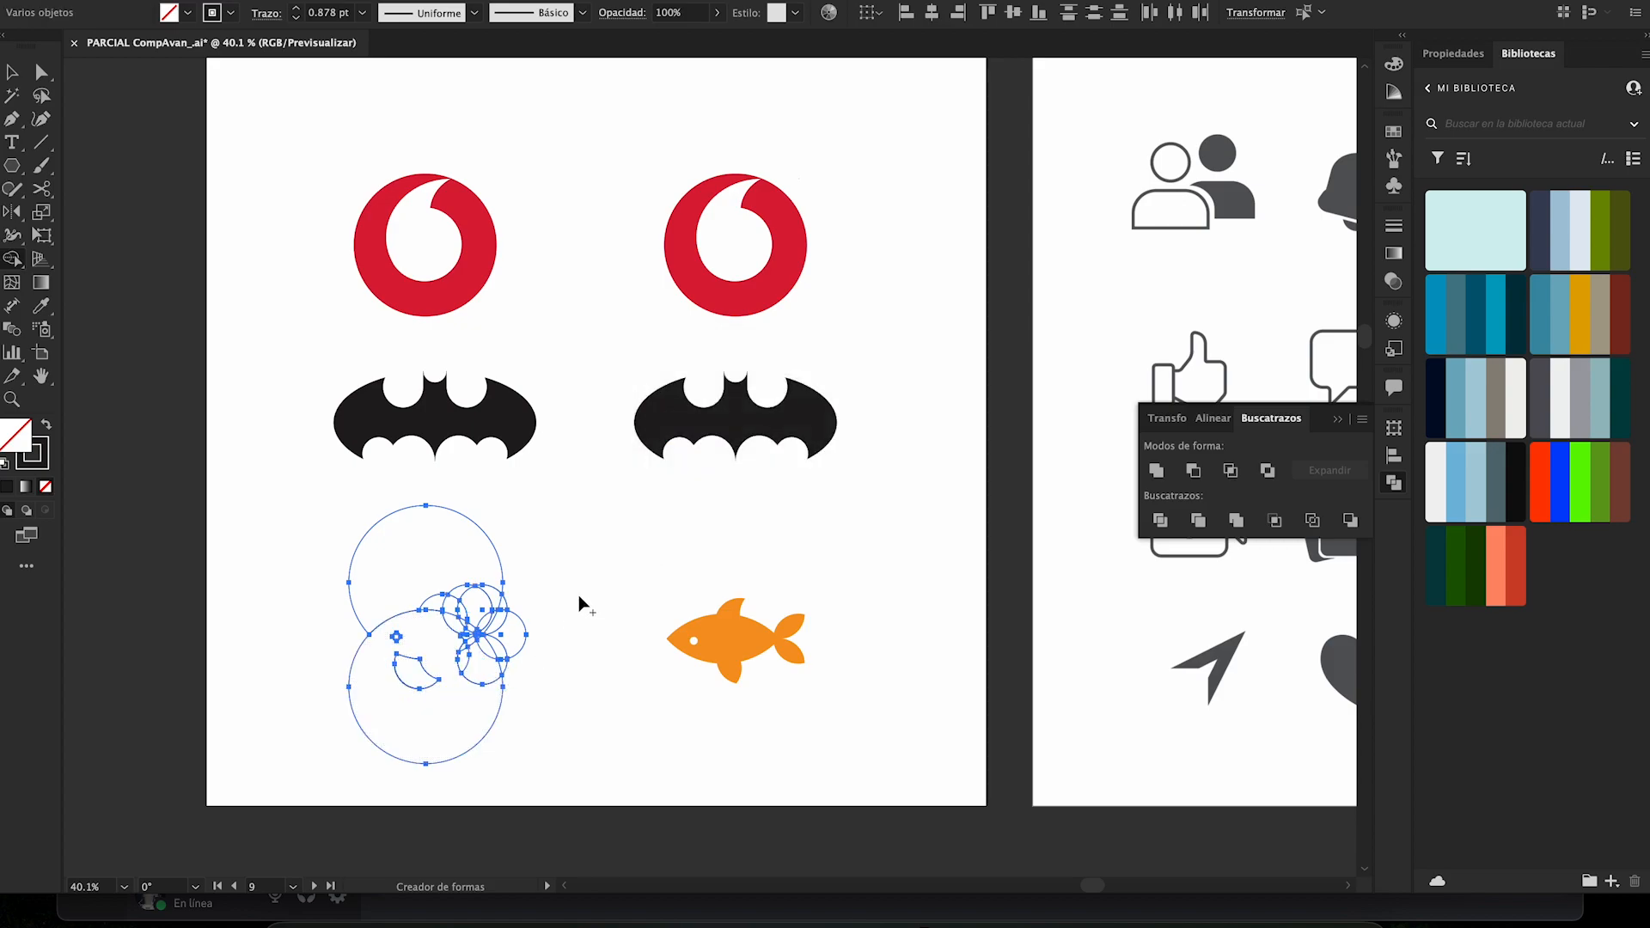
key("ctrl+z")
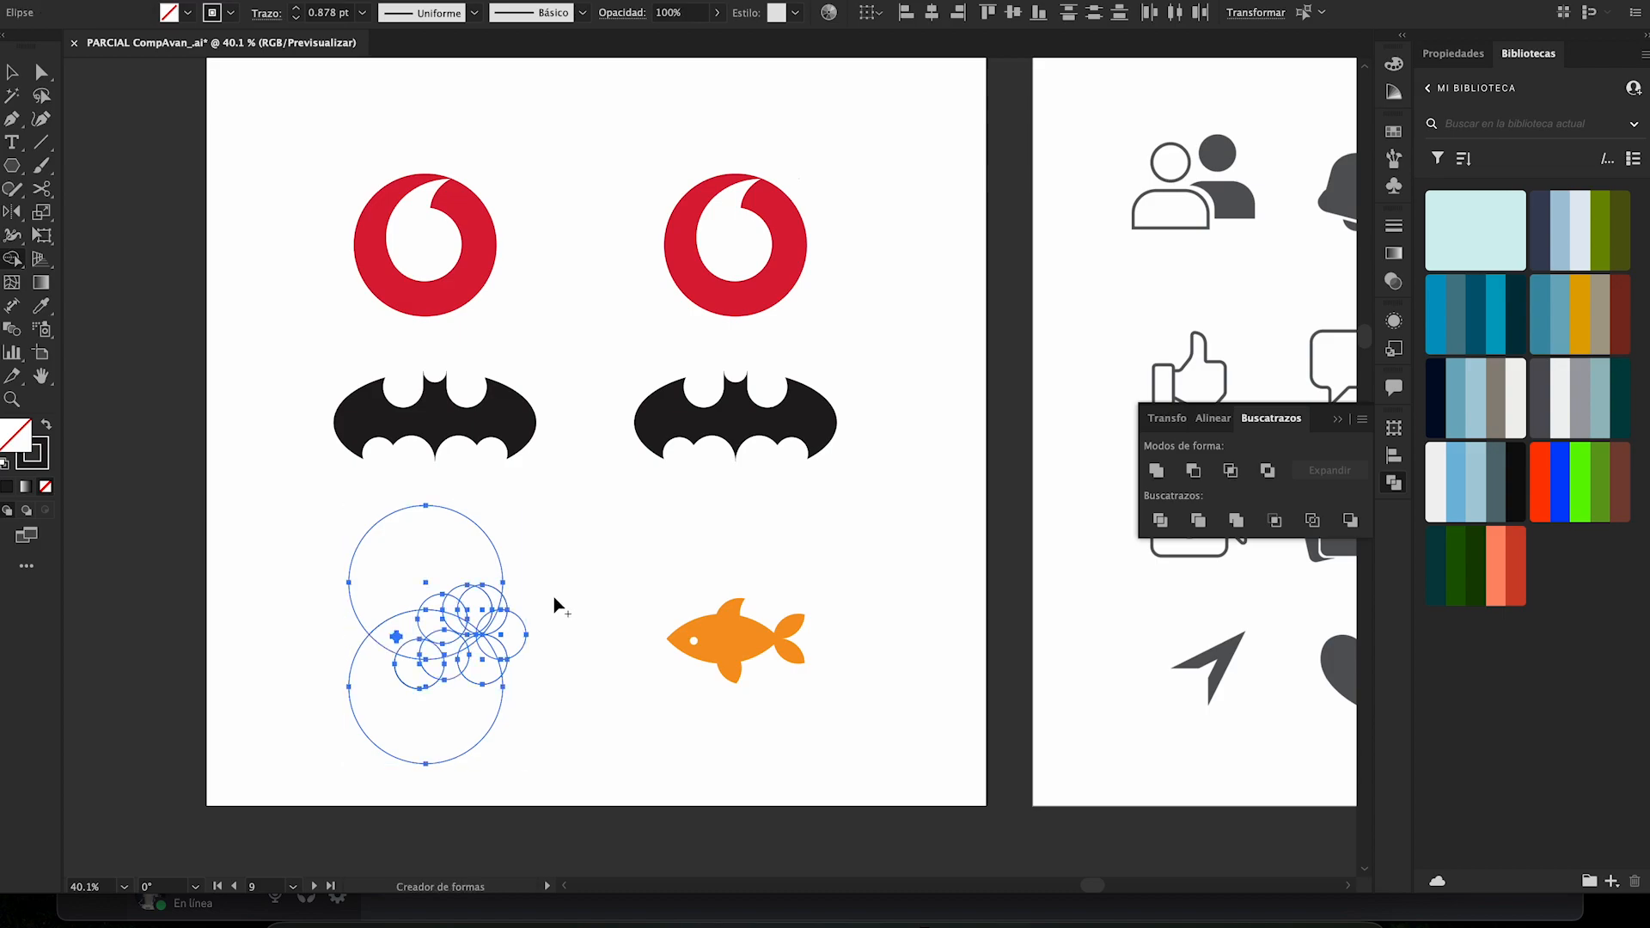
mouse_move(410, 630)
left_mouse_down()
mouse_move(446, 644)
mouse_move(415, 658)
mouse_move(405, 726)
left_mouse_up()
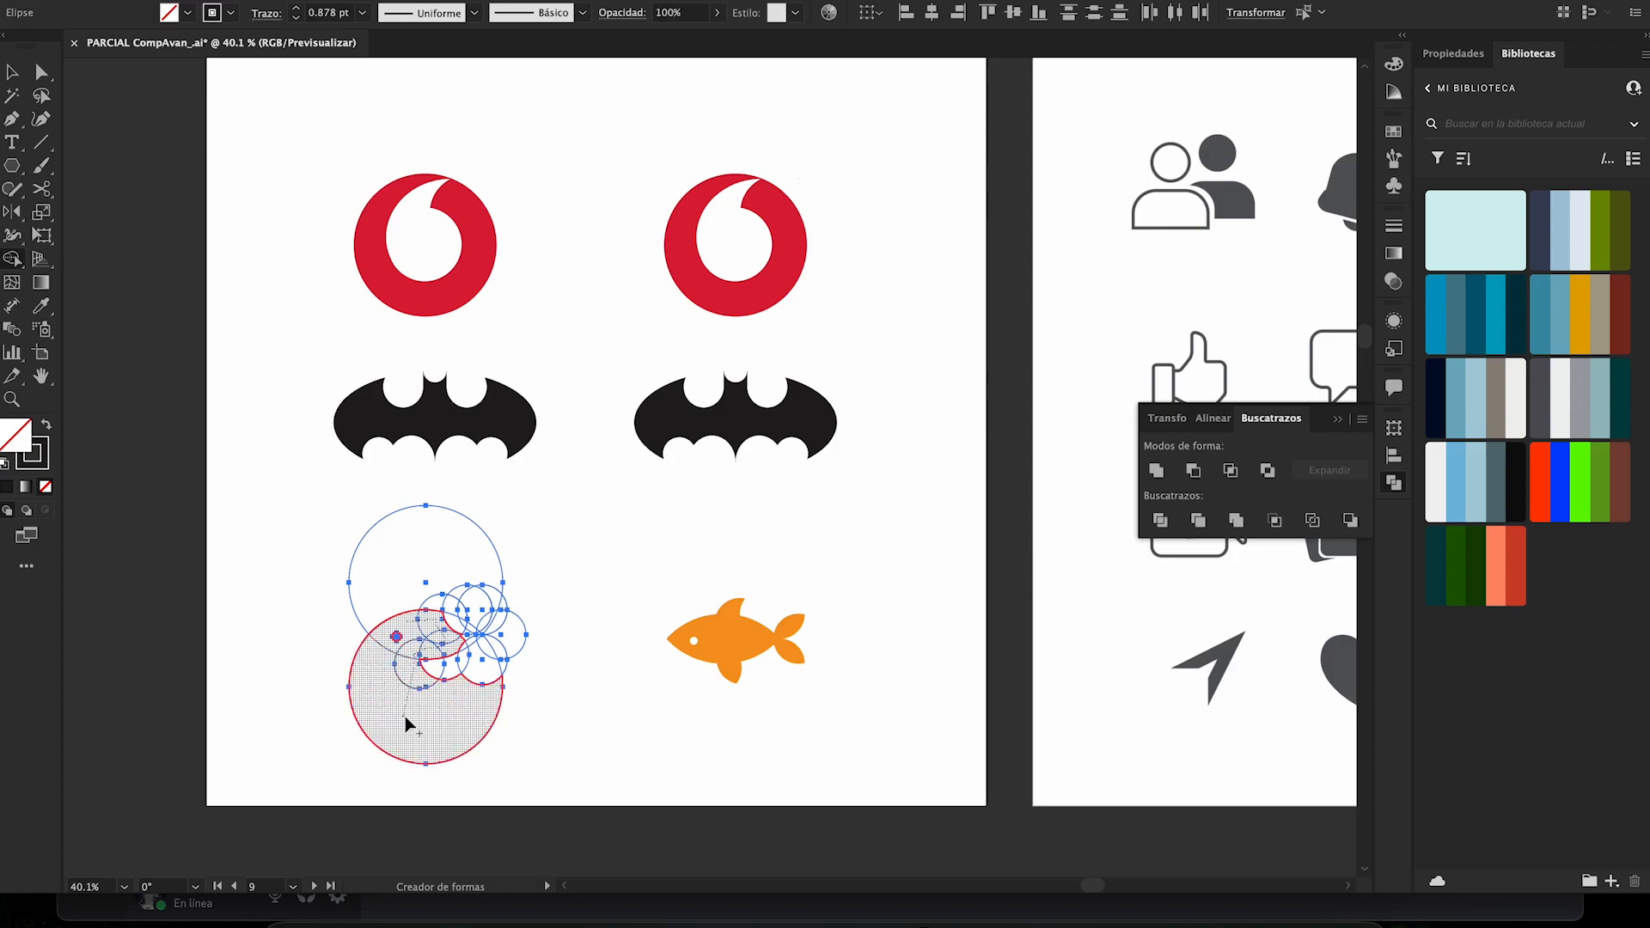
left_click_drag(405, 718, 405, 717)
key("v")
key("shift+m")
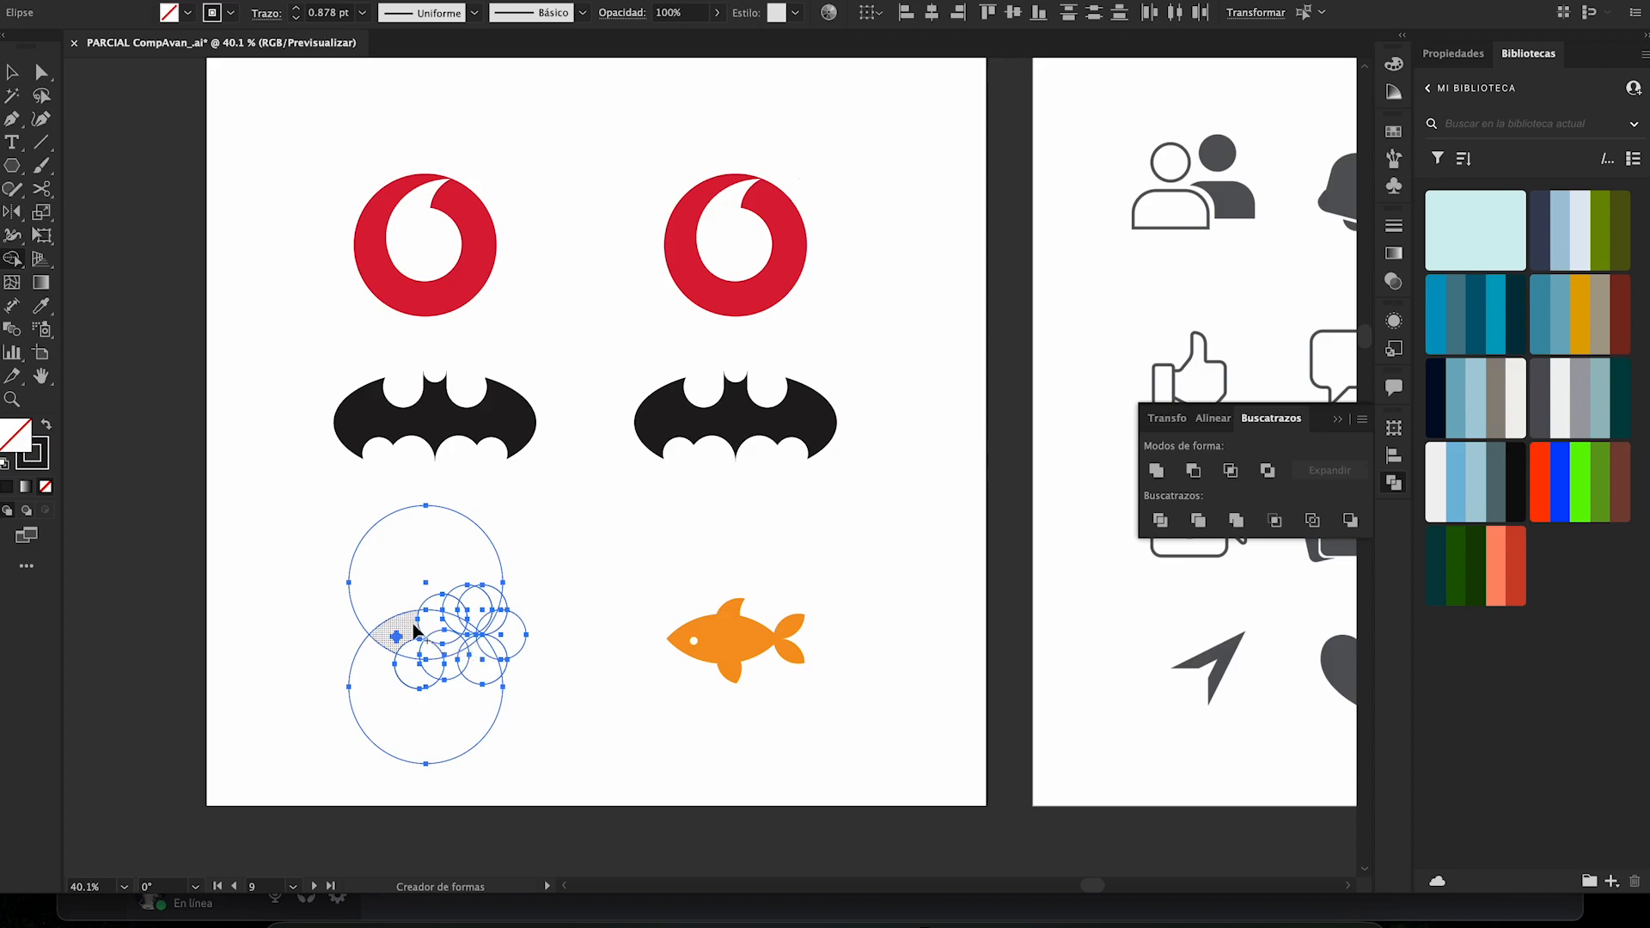
- Merge the fish's body, fin and tail regions with Shape Builder, undoing the faulty tail merge and redoing it
mouse_move(416, 632)
left_mouse_down()
mouse_move(470, 631)
mouse_move(413, 646)
mouse_move(434, 664)
mouse_move(436, 617)
left_mouse_up()
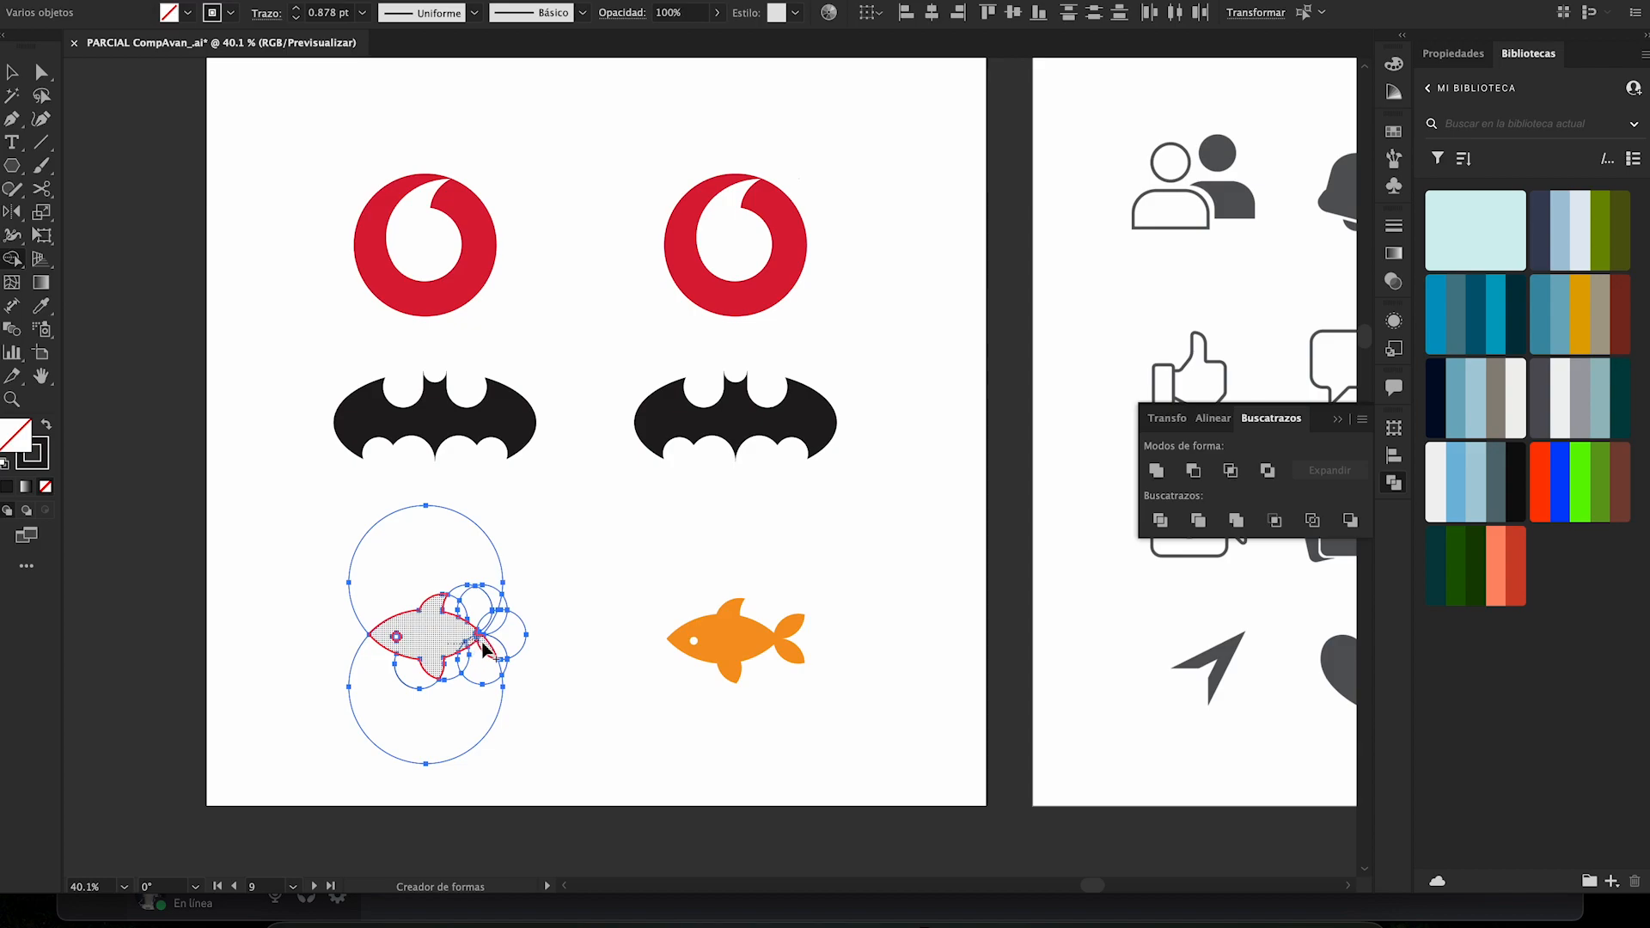
mouse_move(483, 649)
left_mouse_down()
mouse_move(500, 625)
mouse_move(495, 646)
left_mouse_up()
key("super+z")
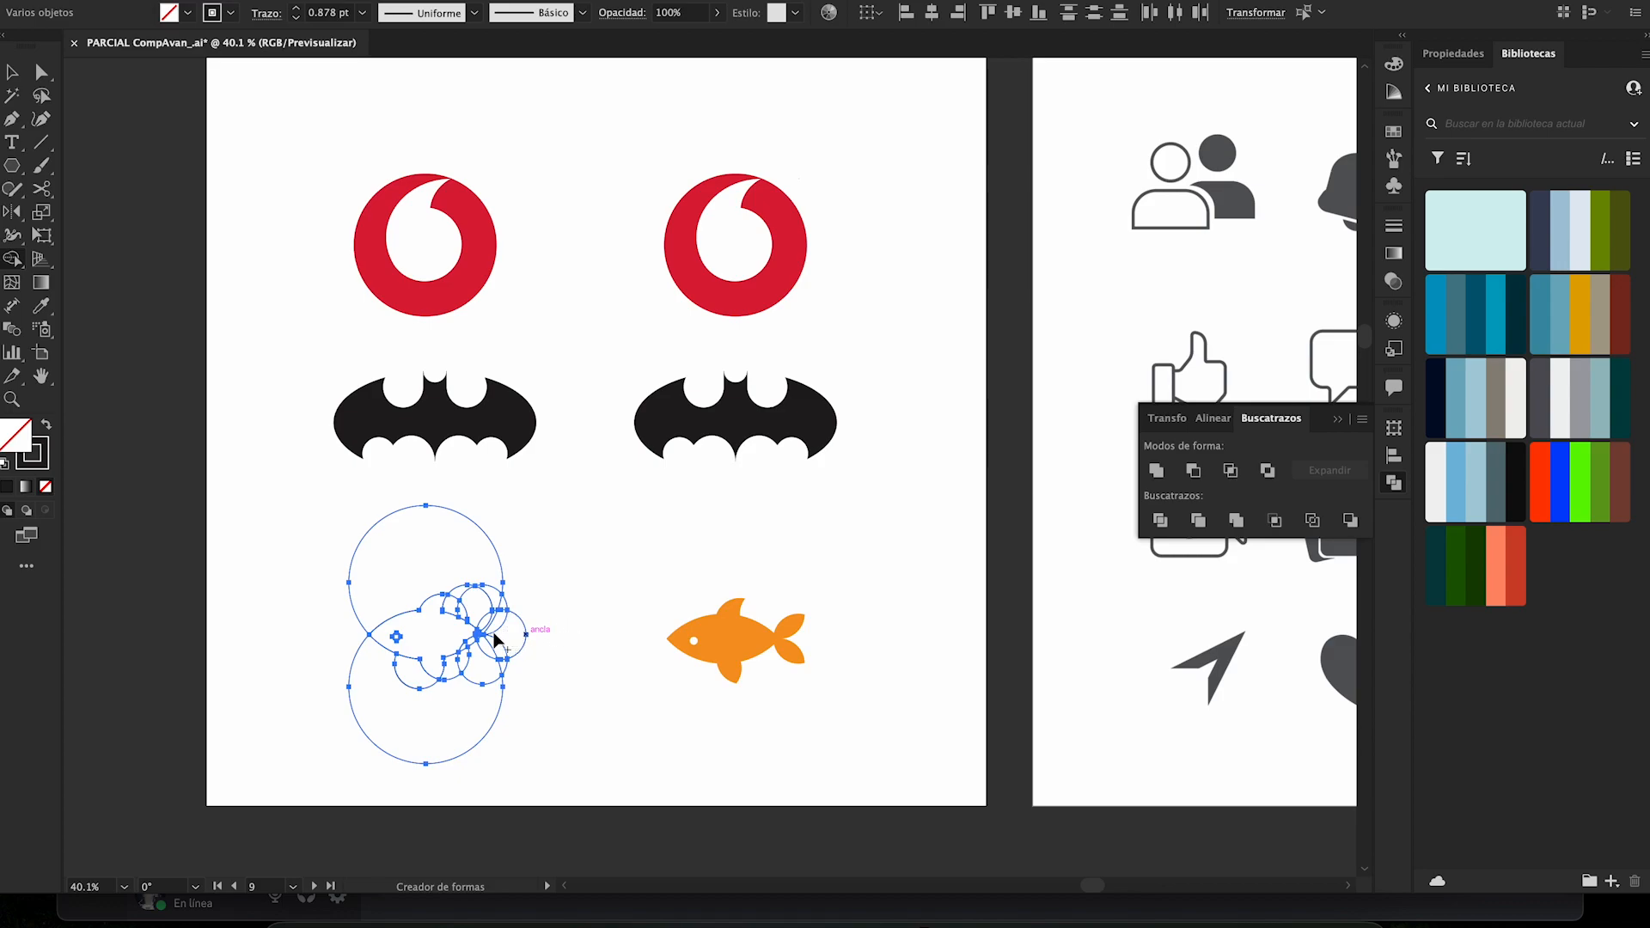
mouse_move(446, 646)
left_mouse_down()
mouse_move(475, 649)
mouse_move(488, 628)
left_mouse_up()
mouse_move(494, 625)
left_mouse_down()
mouse_move(480, 633)
mouse_move(495, 655)
mouse_move(475, 635)
left_mouse_up()
- Erase the leftover circle regions around the fish with Shape Builder
left_click(425, 560, "alt")
left_click(495, 606, "alt")
left_click(522, 636, "alt")
mouse_move(513, 674)
left_mouse_down()
mouse_move(481, 669)
mouse_move(453, 695)
left_mouse_up()
left_click(405, 684, "alt")
- Apply the finished fish's orange fill to the rebuilt fish with the Eyedropper and cut out its eye with Shape Builder
key("i")
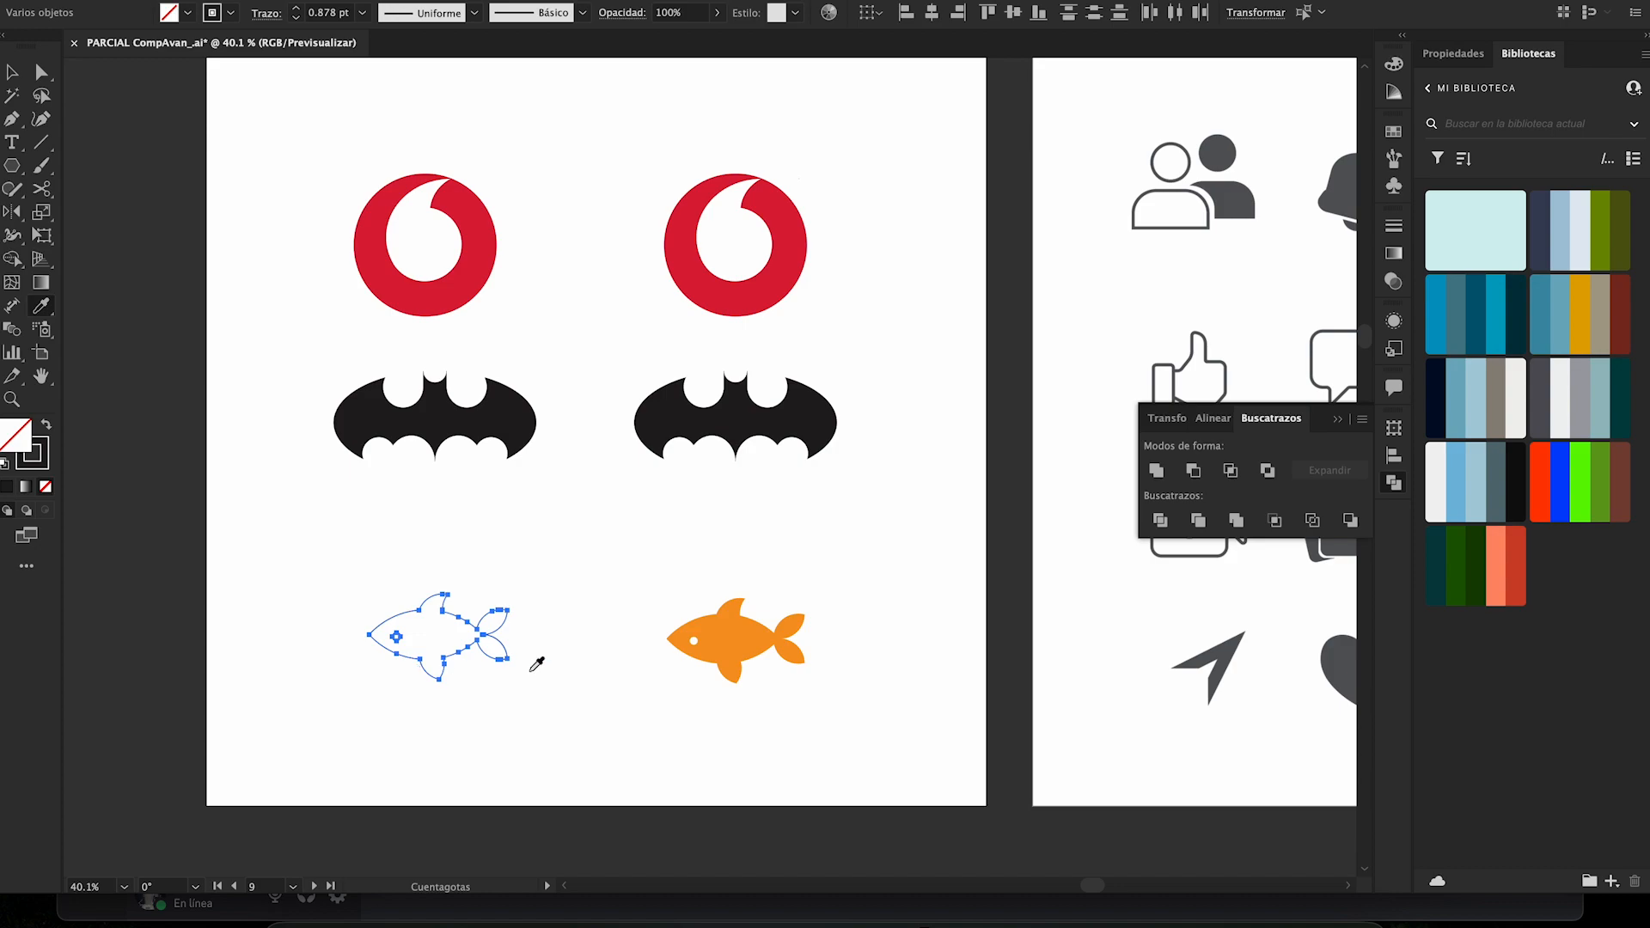
left_click(737, 655)
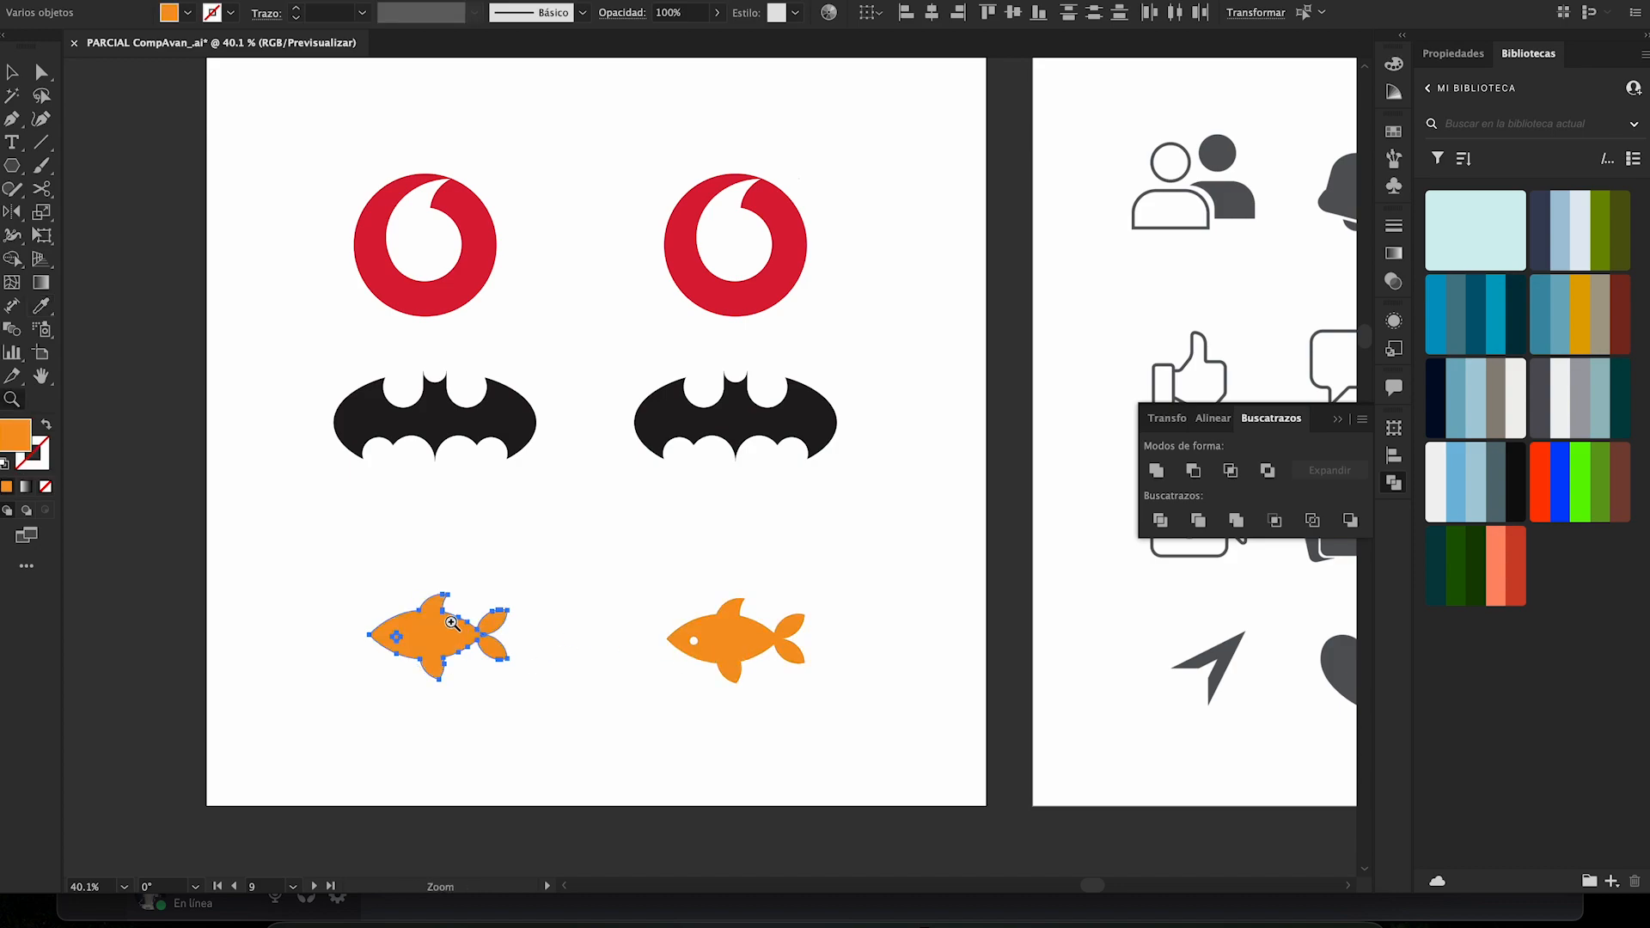
key("shift+m")
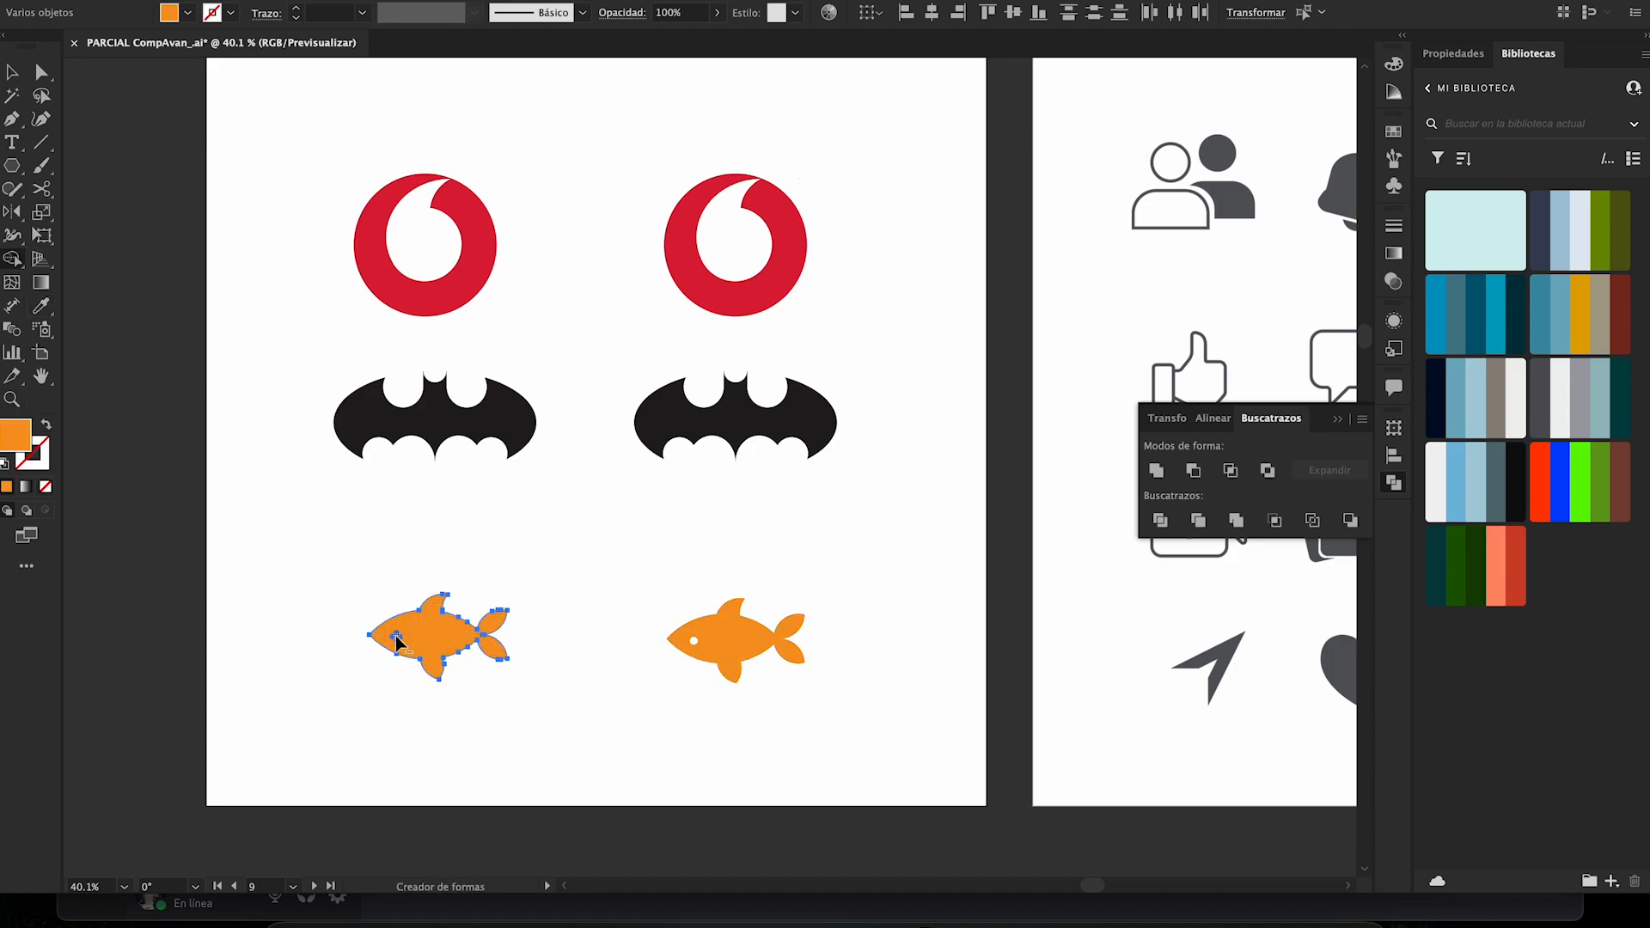
key("v")
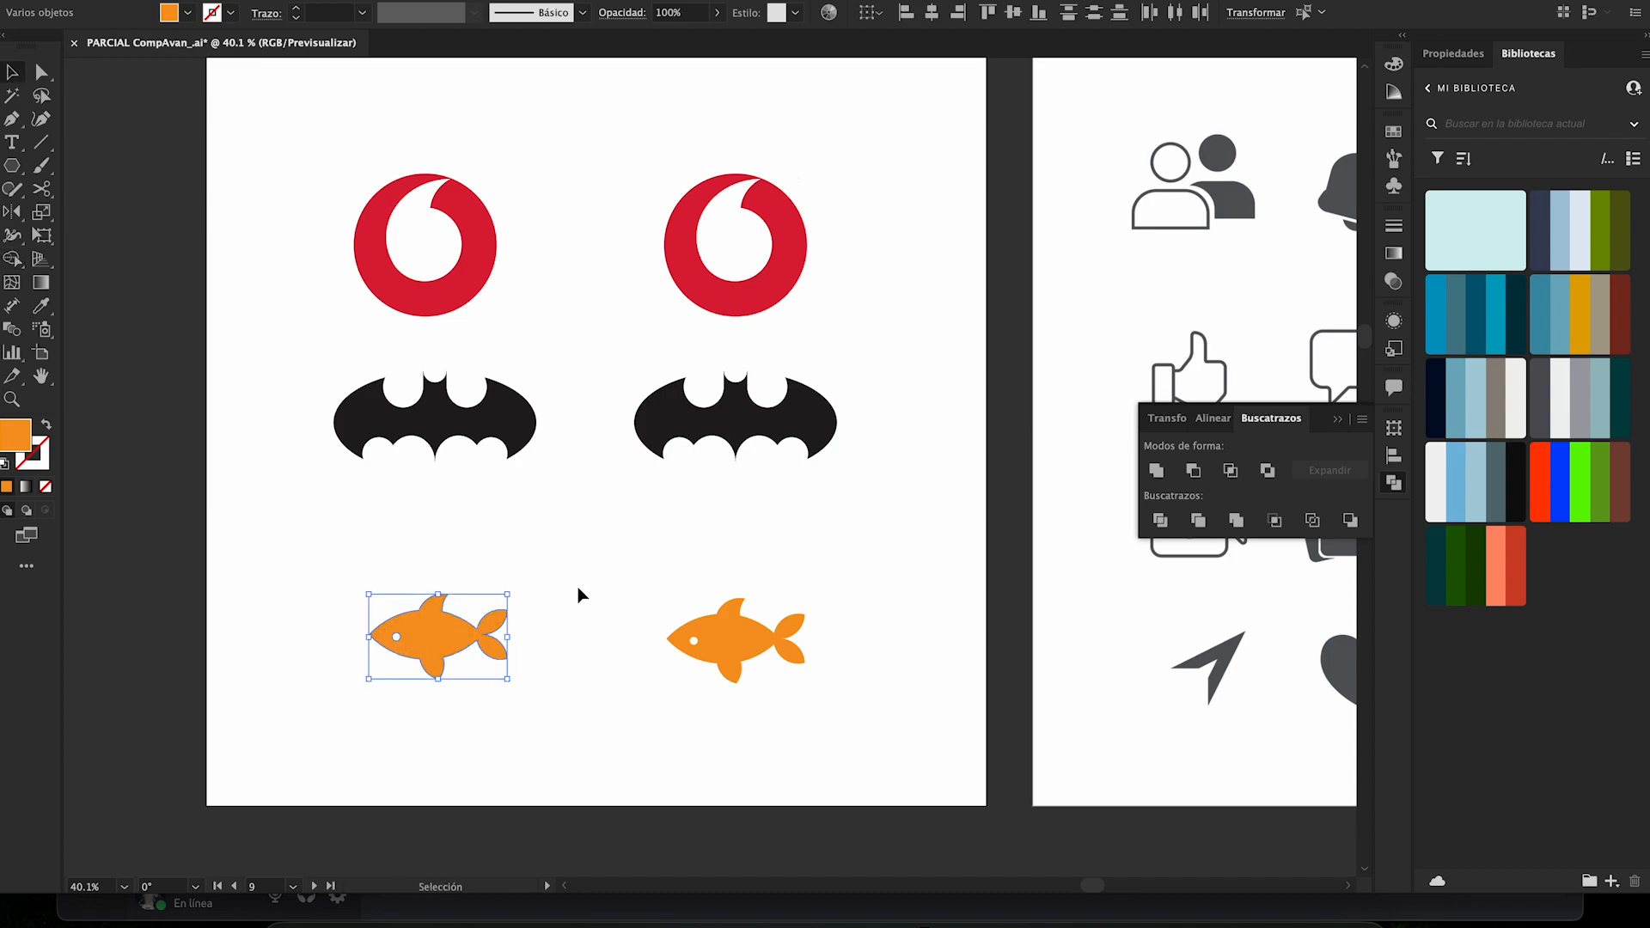
left_click(577, 588)
- Review the three rebuilt logos and examine the neighbouring artboard of grey interface icons up close
key("z")
left_click_drag(577, 588, 481, 581)
scroll(527, 588, "right", 3)
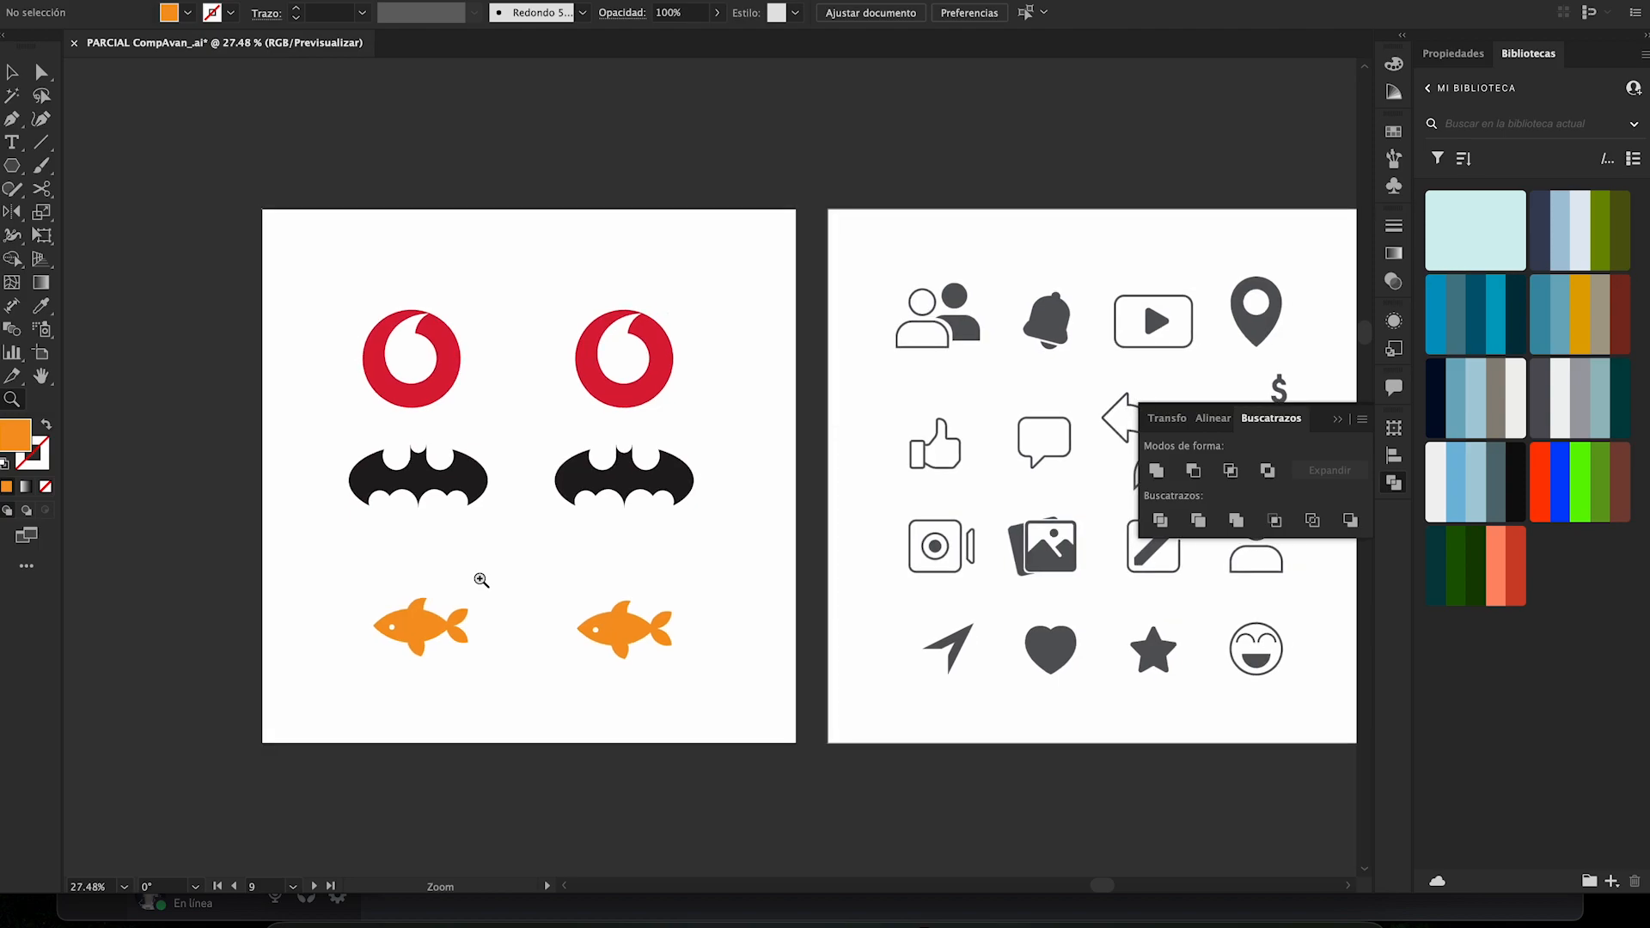
scroll(482, 580, "right", 5)
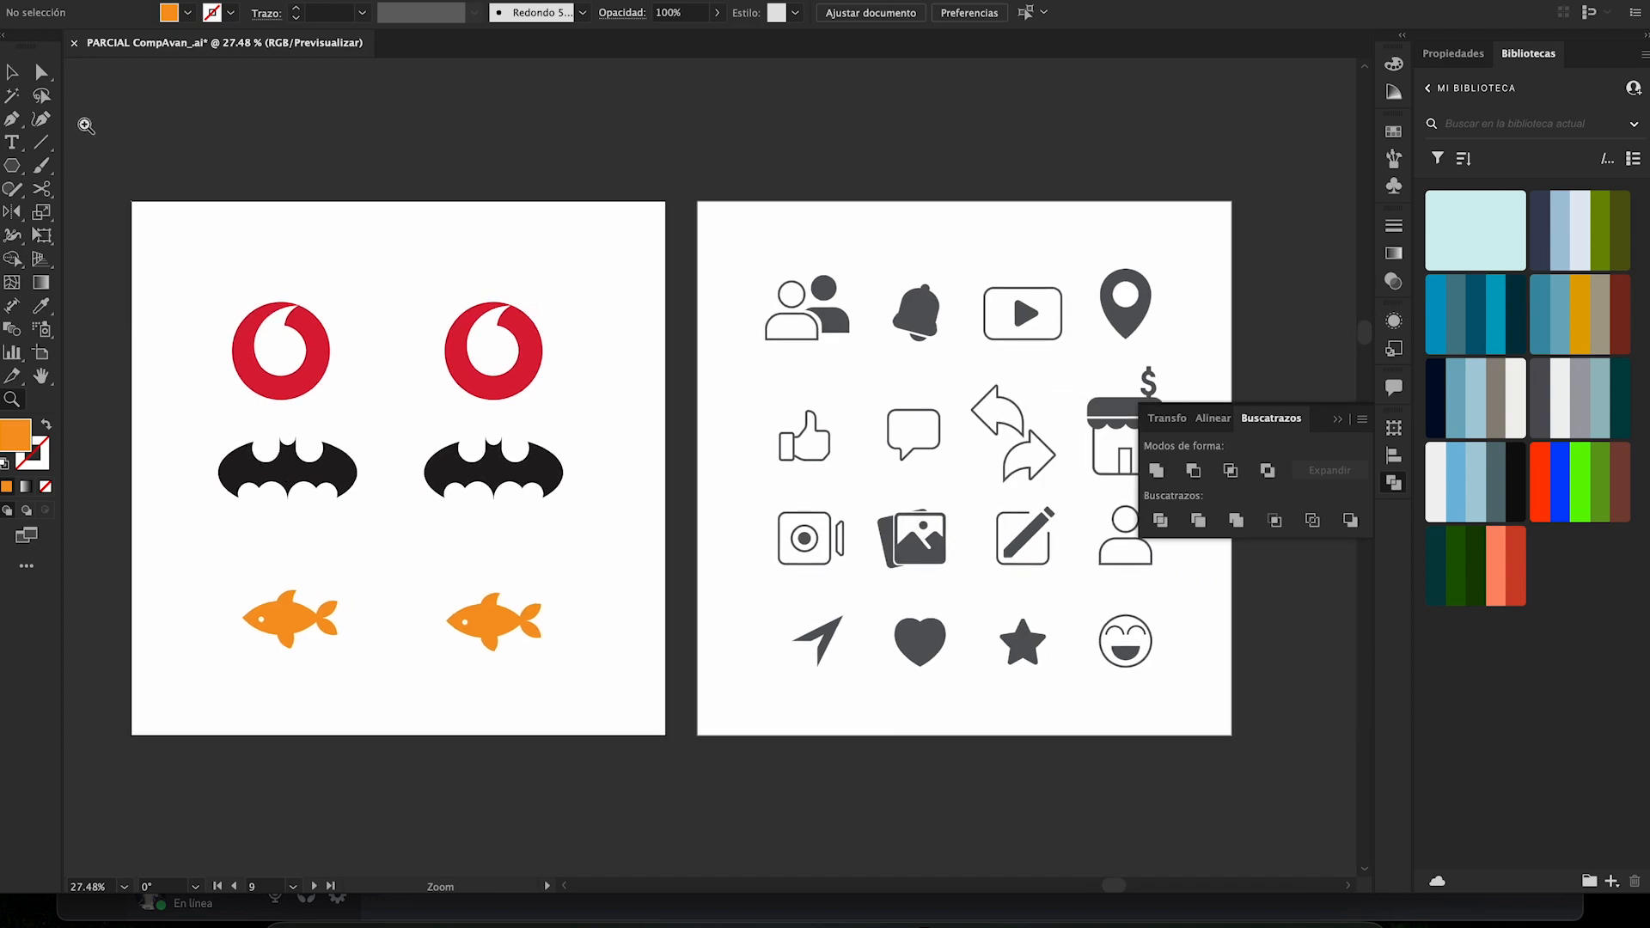
left_click_drag(350, 283, 421, 284)
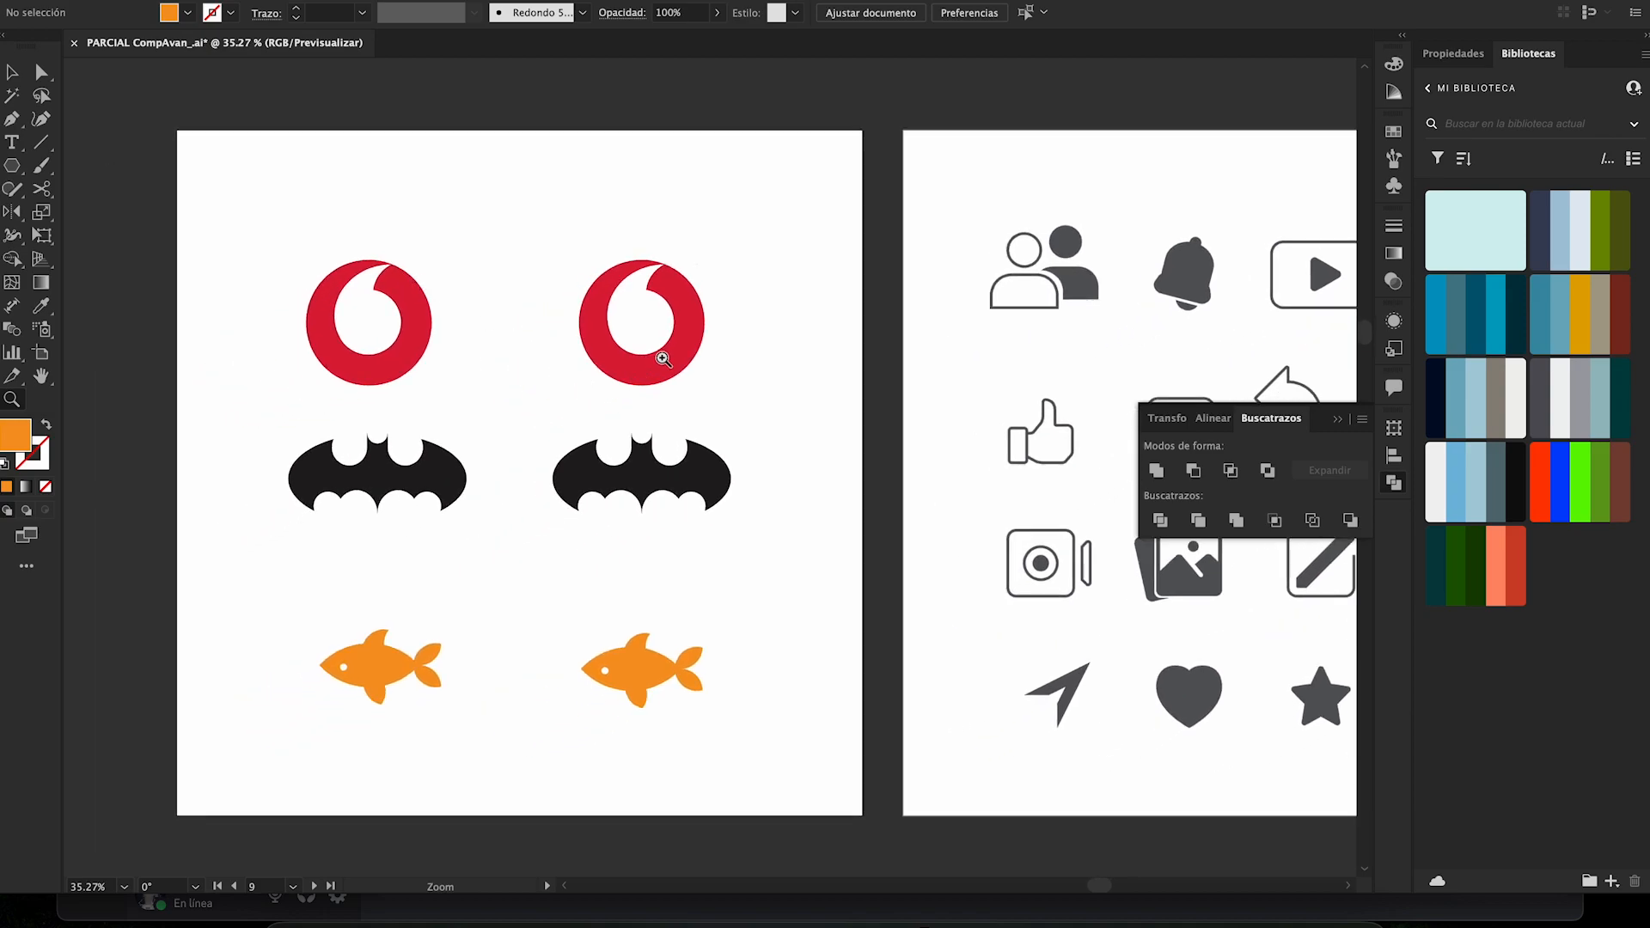
scroll(833, 380, "right", 5)
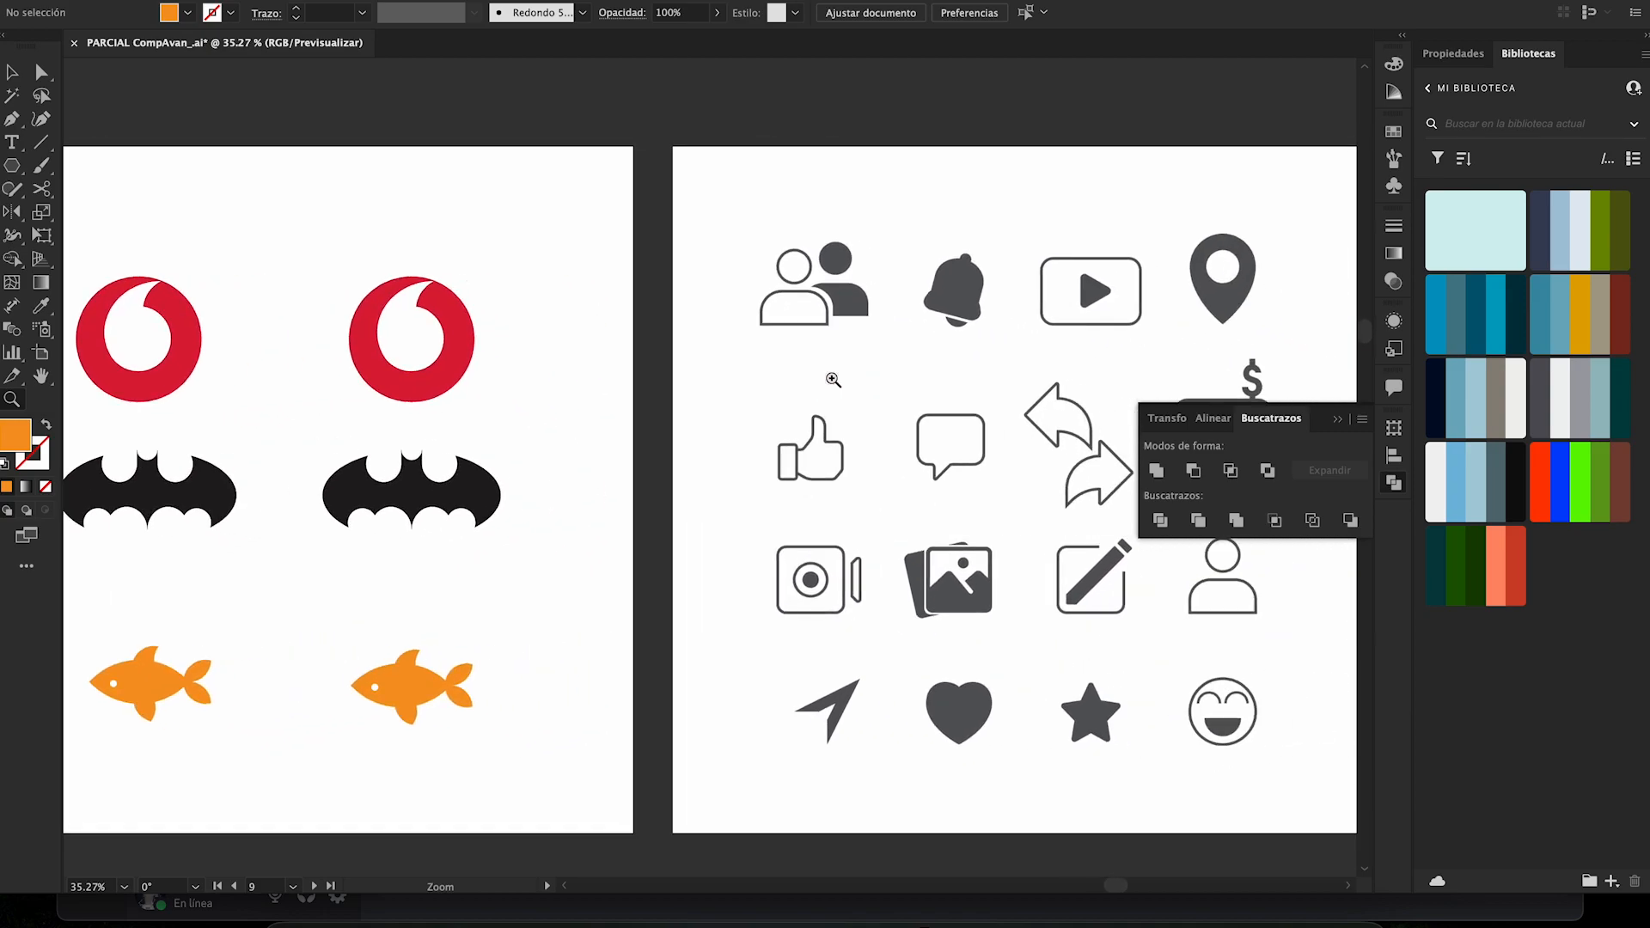
left_click_drag(672, 275, 764, 340)
scroll(764, 340, "right", 1)
scroll(736, 335, "right", 1)
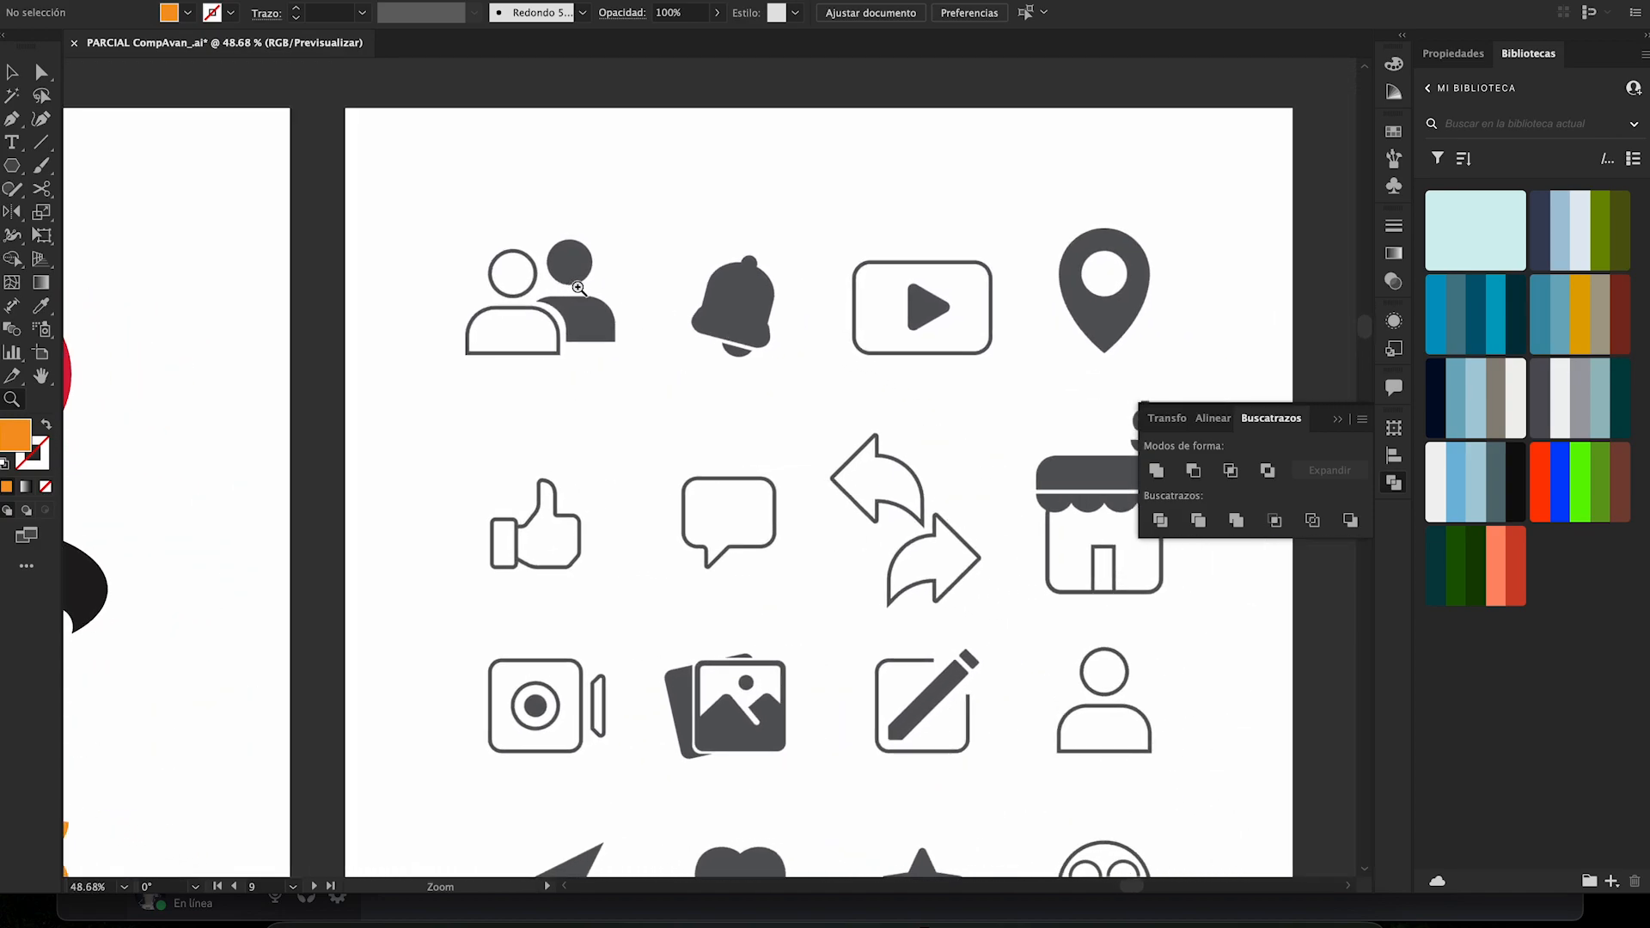
- Draw a rectangle about 107 × 57 px over the front person's body and swap its orange fill to the stroke
left_click_drag(587, 287, 625, 301)
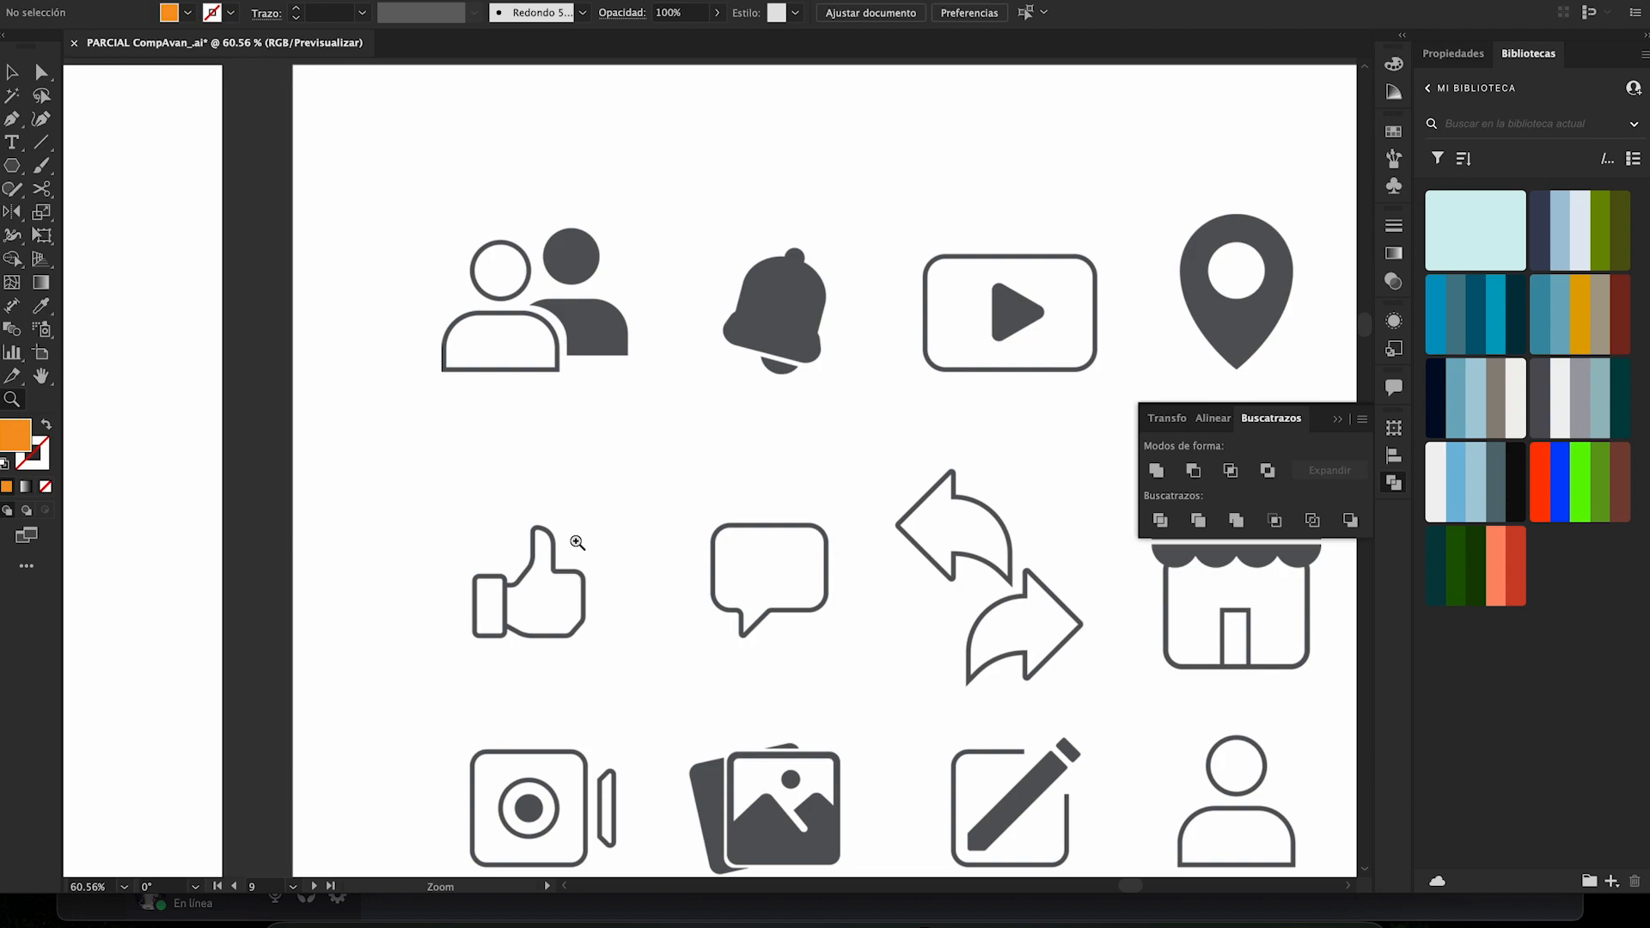
left_click_drag(539, 558, 629, 588)
scroll(611, 527, "up", 3)
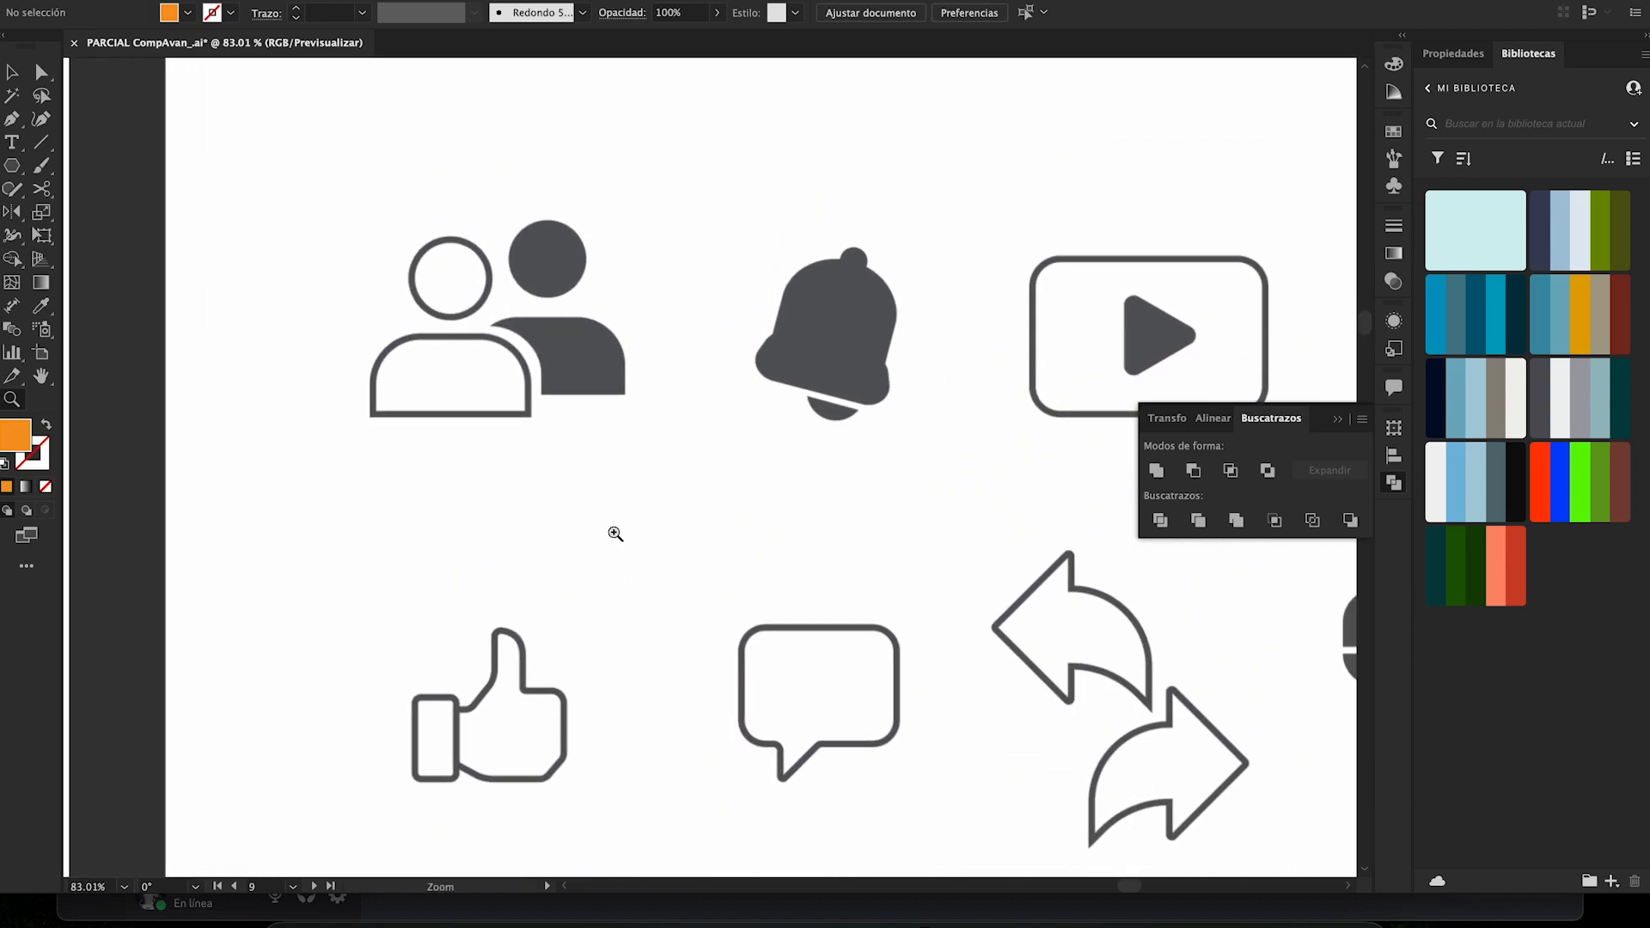
key("m")
left_click_drag(369, 333, 538, 416)
key("ctrl+z")
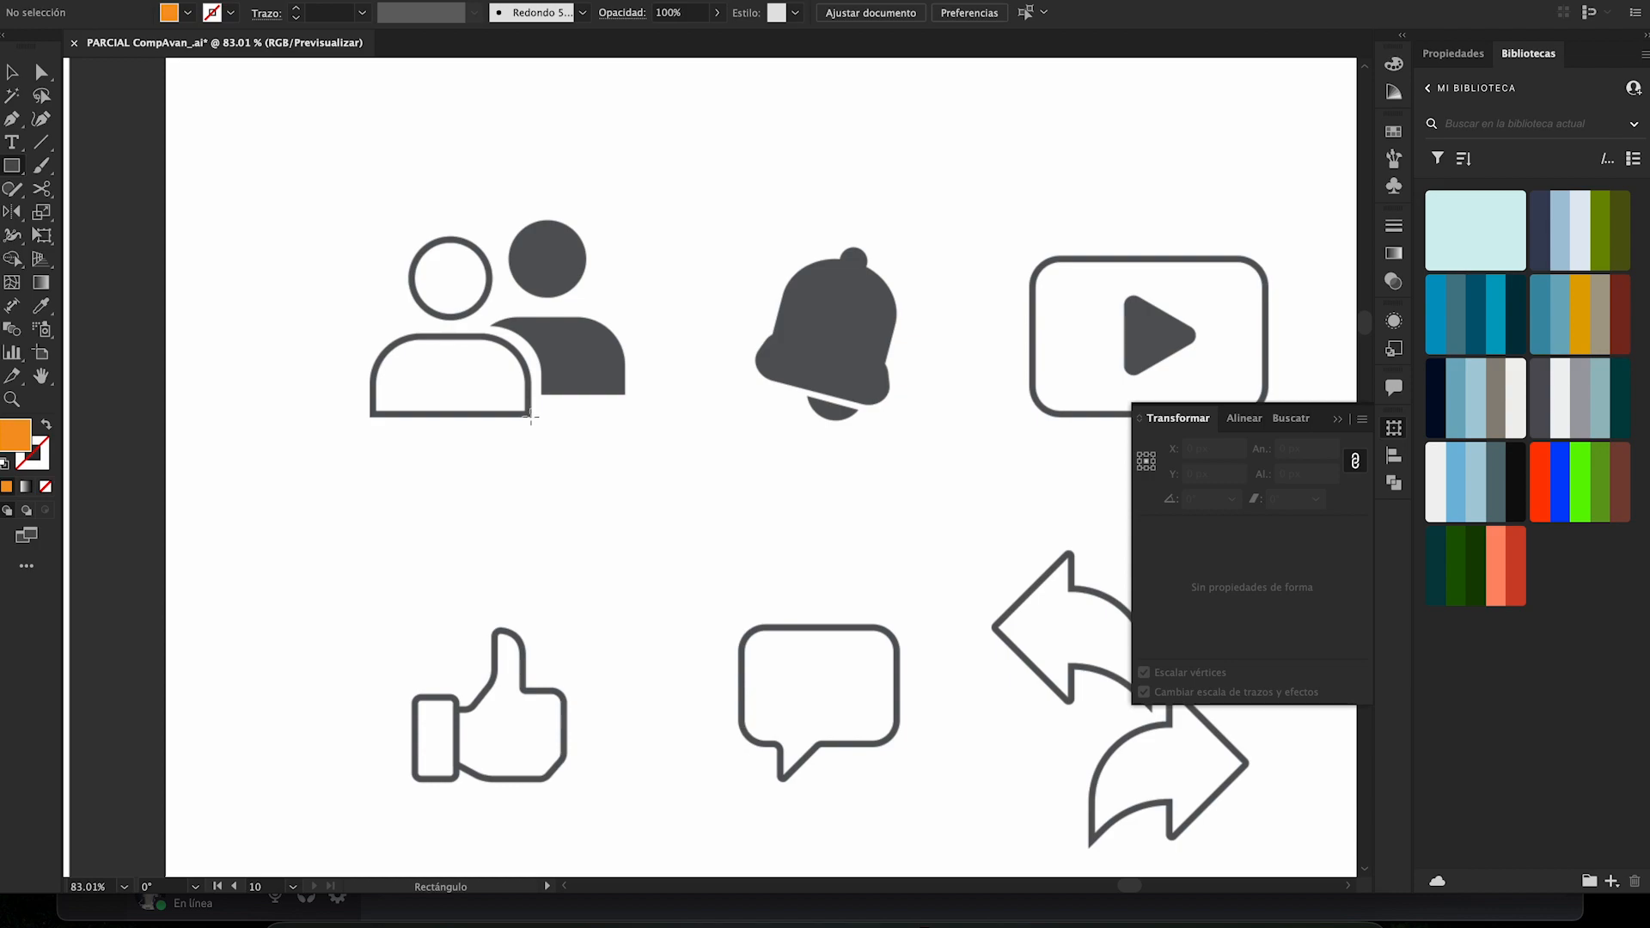
left_click_drag(531, 419, 369, 331)
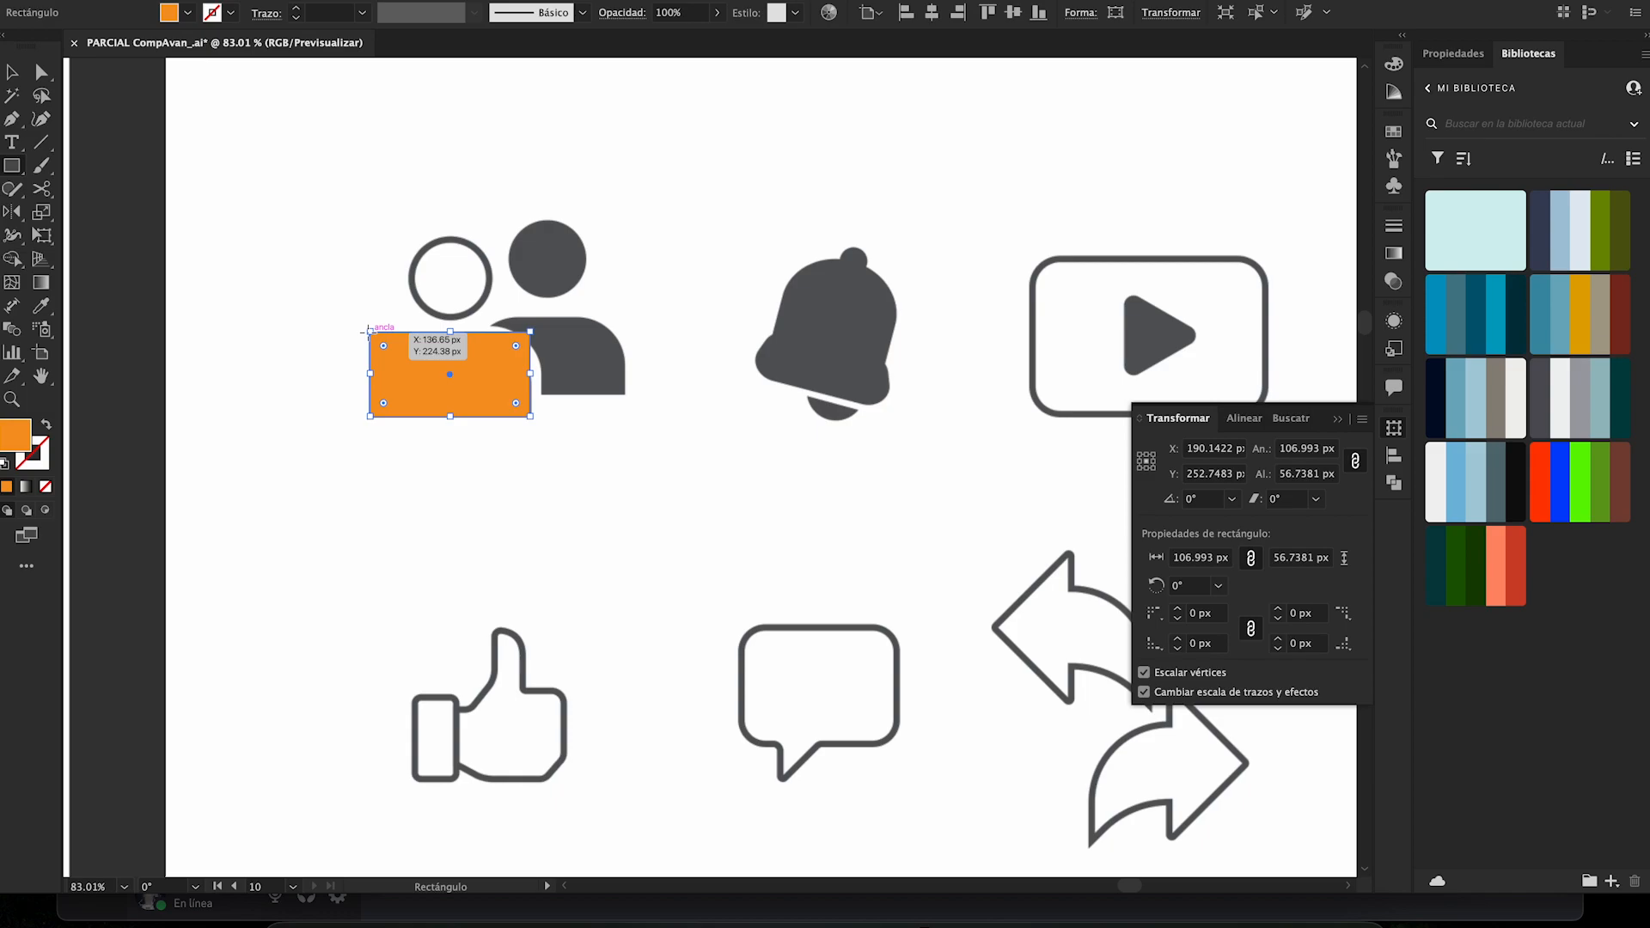
key("shift+x")
key("a")
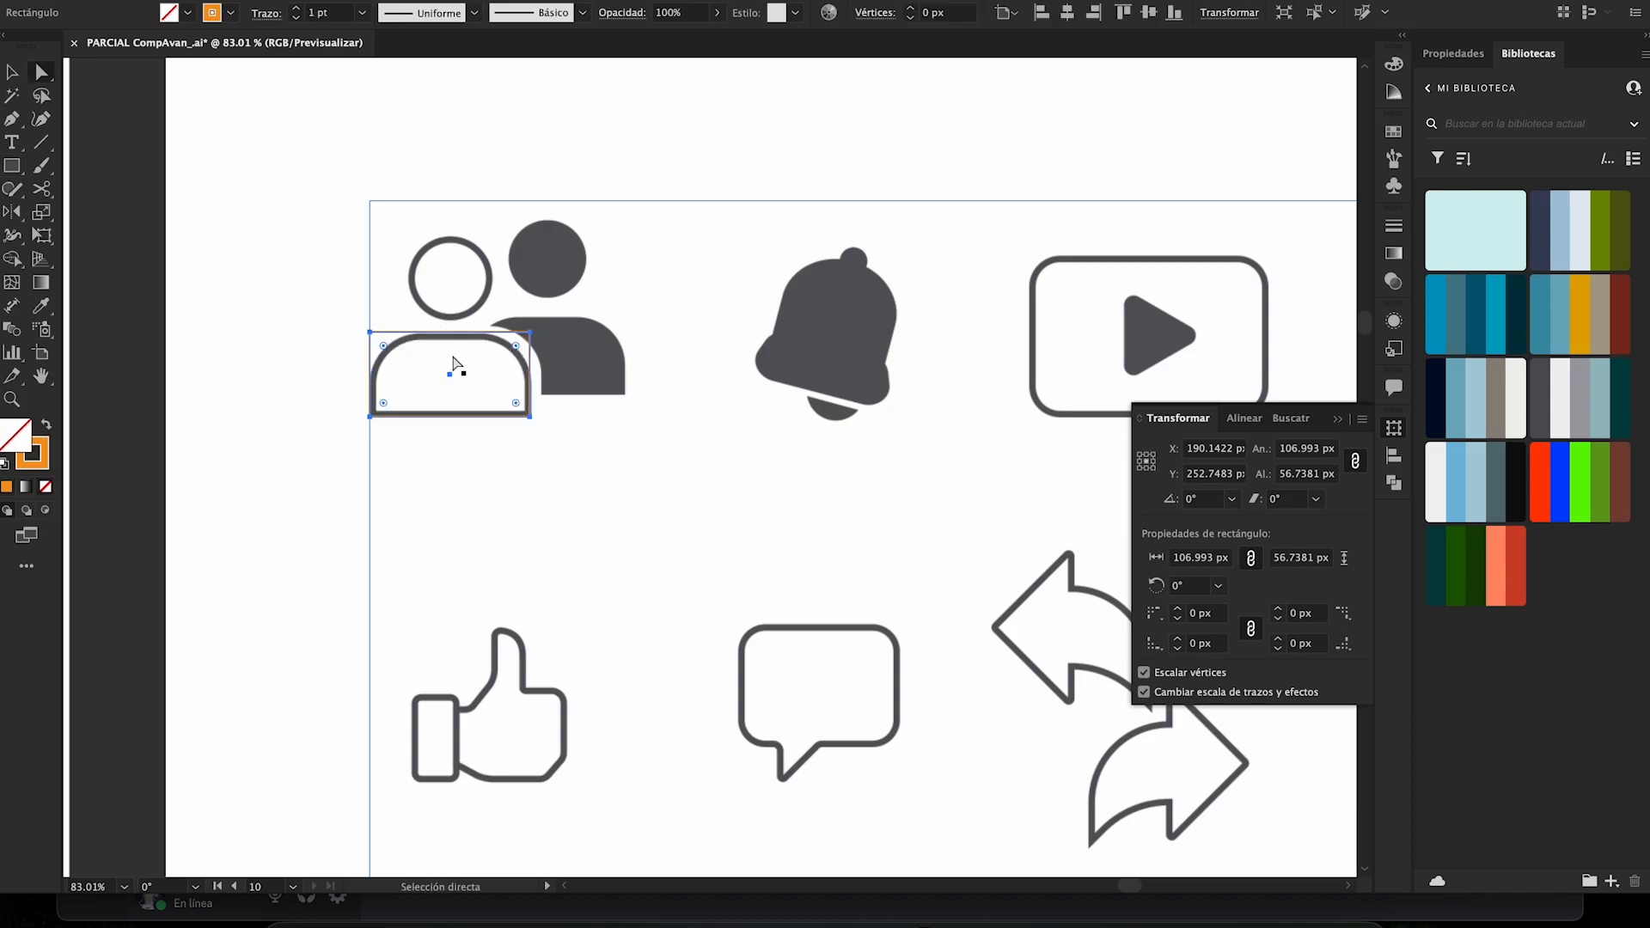
left_click(308, 286)
key("v")
left_click(488, 335)
left_click_drag(450, 334, 450, 337)
key("ctrl+shift+a")
- Draw a circle about 56 px across over the front person's head and give it a solid orange fill
key("l")
left_click_drag(451, 278, 492, 301)
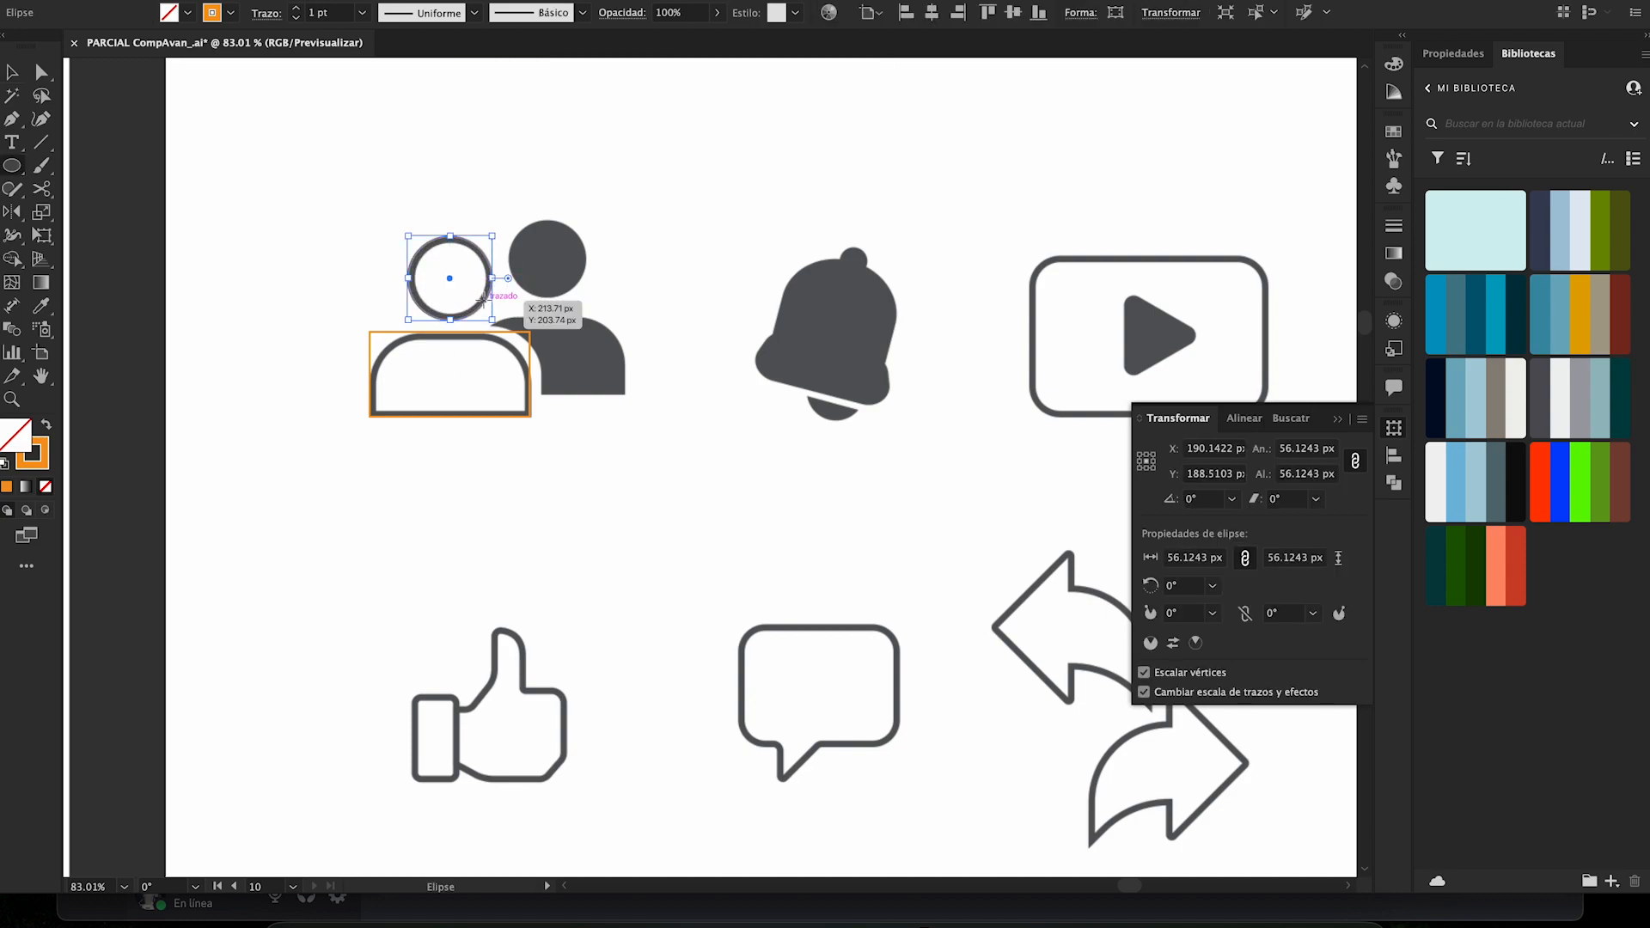
key("shift+x")
key("v")
key("ctrl+shift+a")
- Round the two upper corners of the front body rectangle to about 35 px, matching the grey shoulders
key("a")
left_click(370, 331)
left_click(530, 333, "shift")
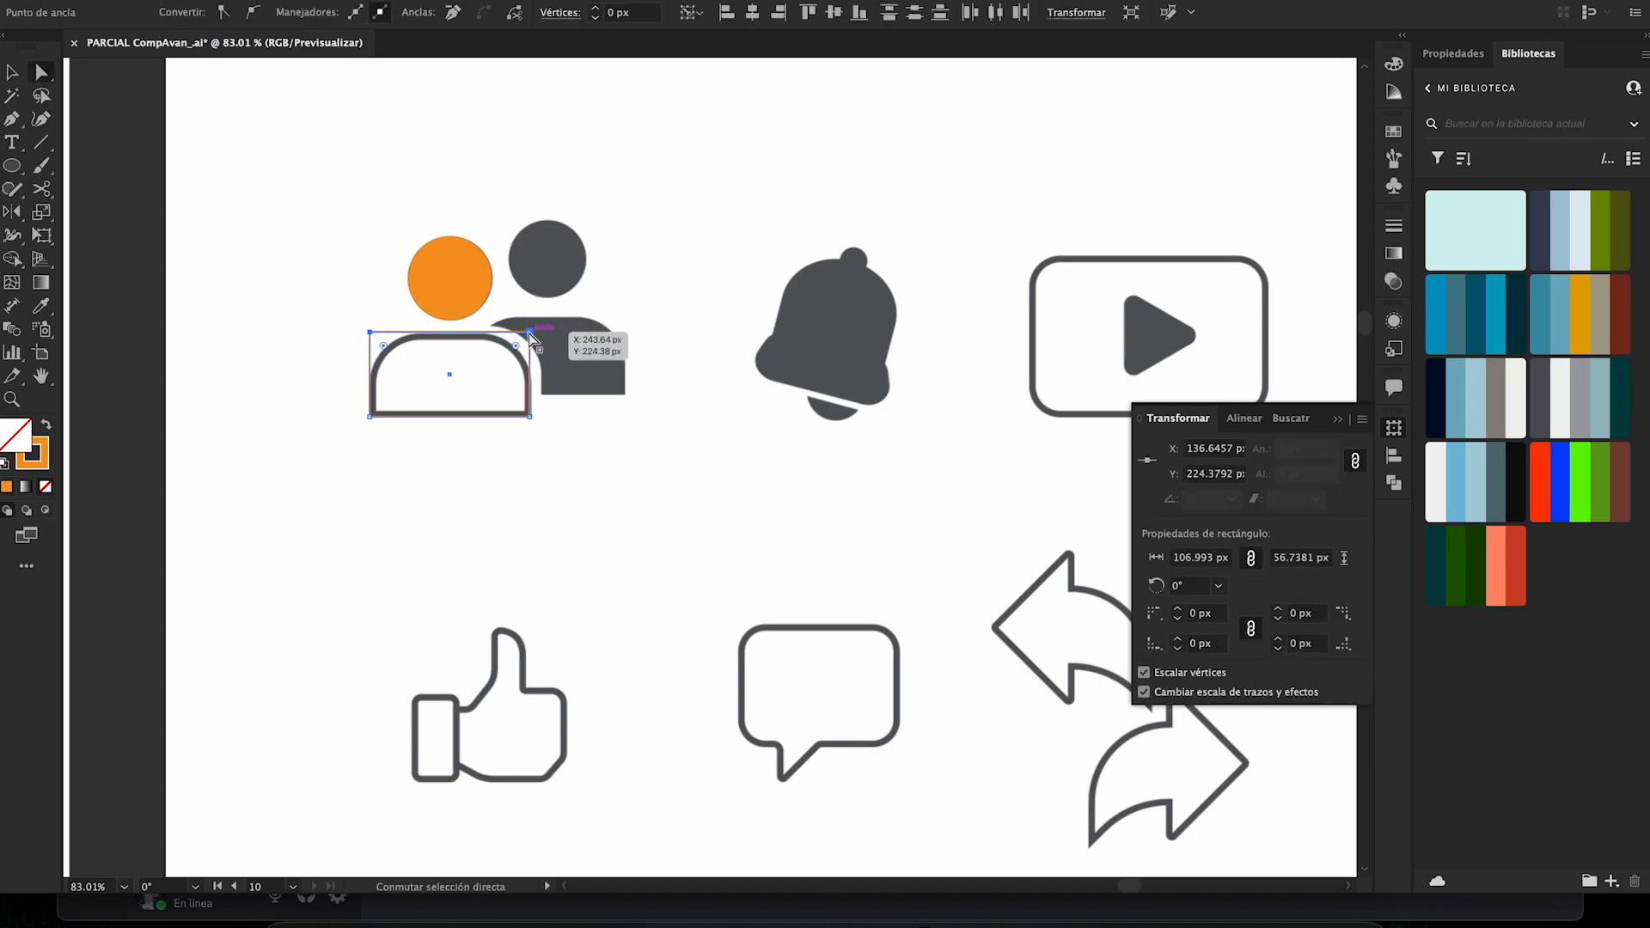
left_click_drag(517, 346, 479, 401)
key("ctrl+shift+a")
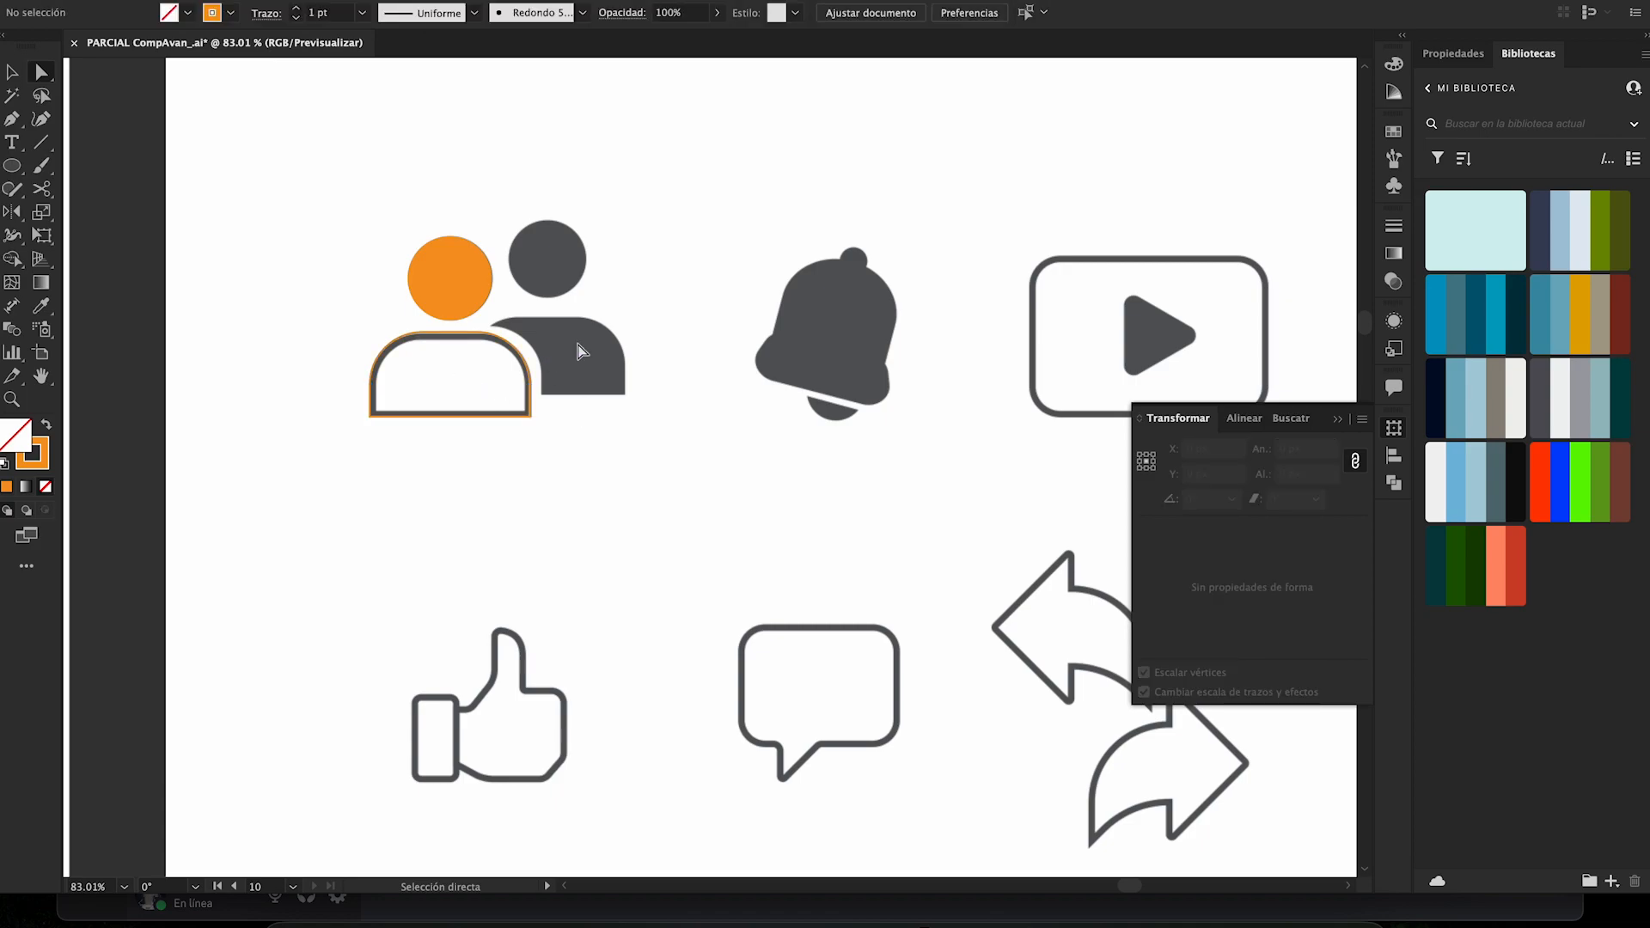
- Copy the head circle onto the back person's head, swap it to an orange outline and resize it to fit
left_click_drag(463, 286, 559, 265)
key("shift+x")
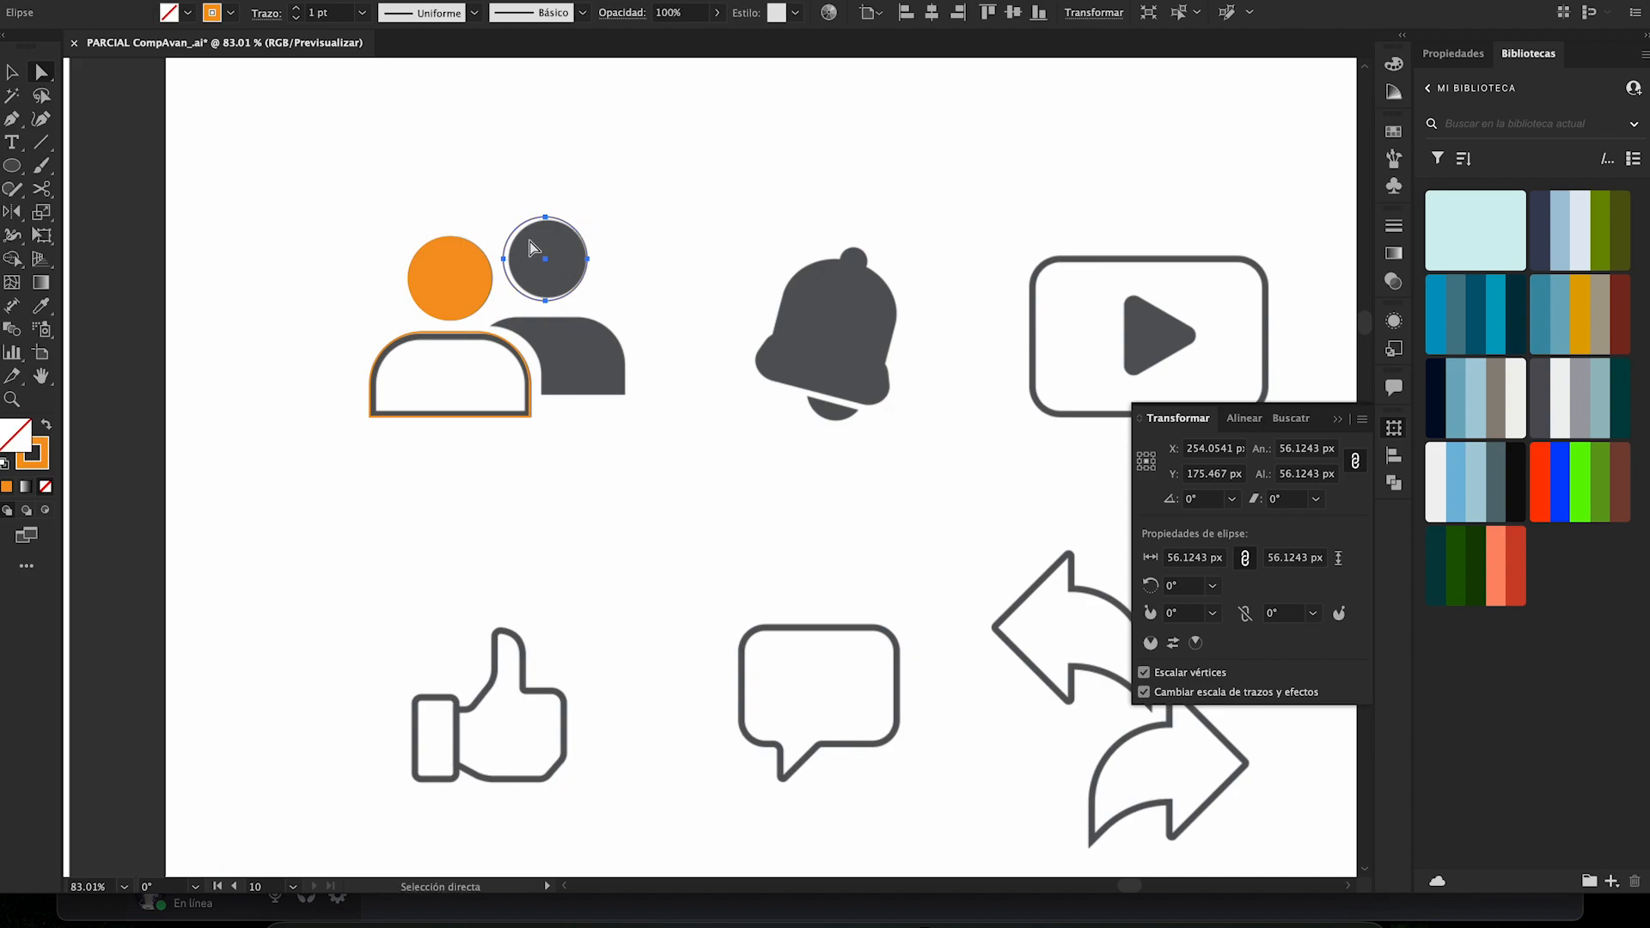
key("v")
left_click_drag(503, 216, 512, 225)
mouse_move(590, 300)
left_mouse_down()
mouse_move(550, 260)
mouse_move(711, 321)
left_mouse_up()
left_click_drag(555, 199, 551, 191)
left_click(673, 248)
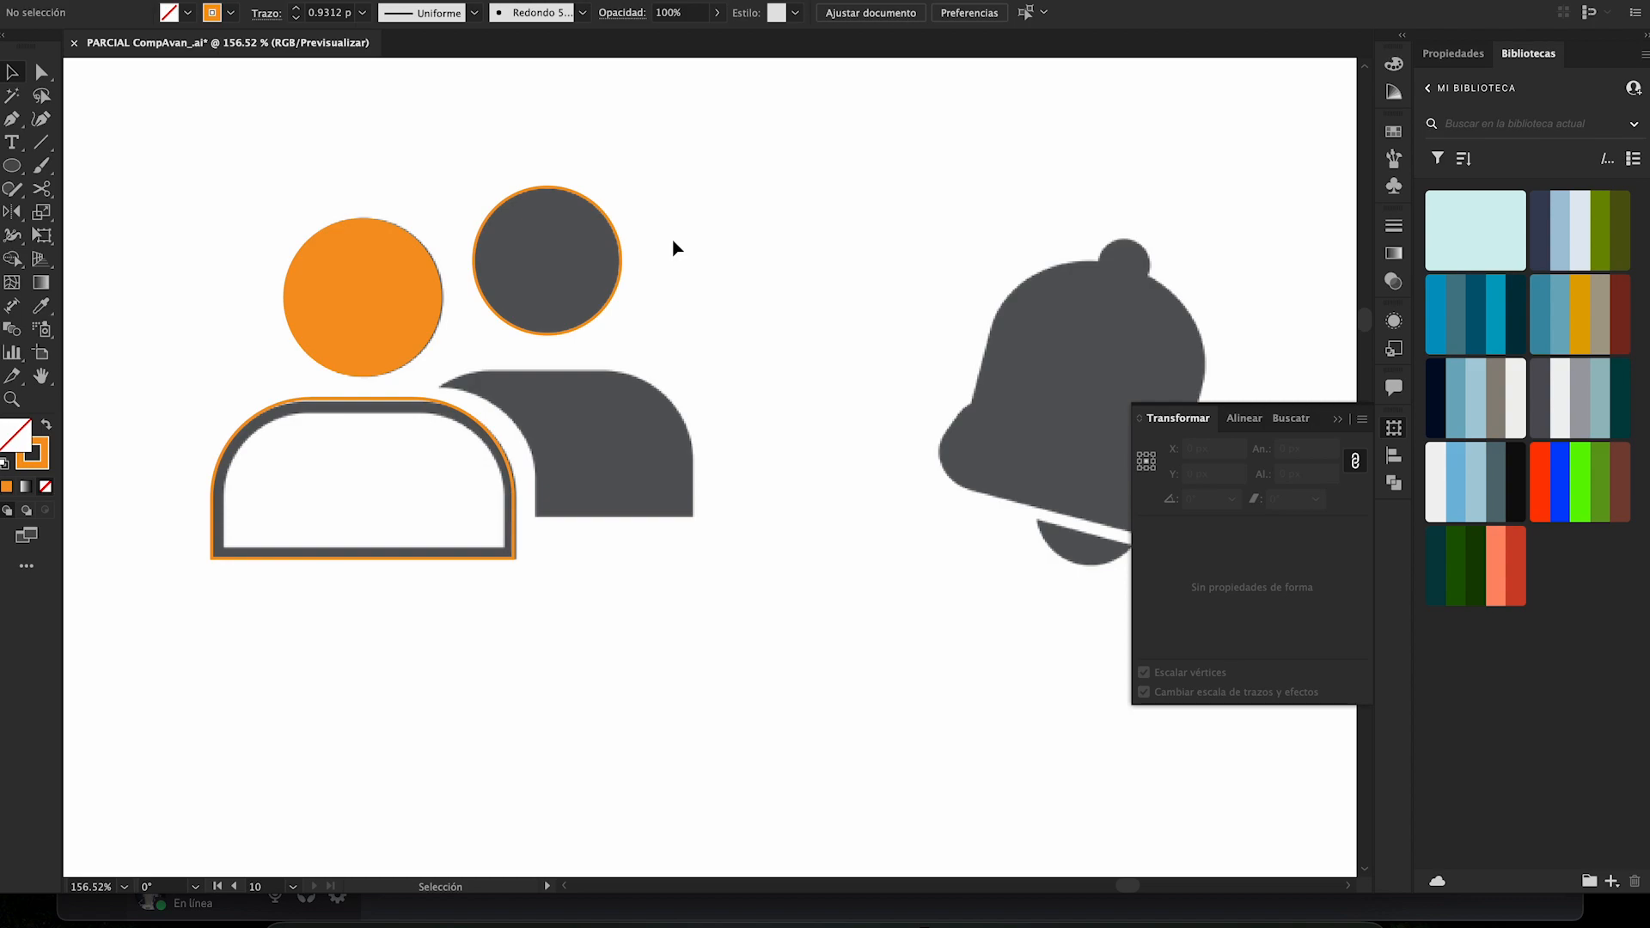
- Copy the front body outline over the back body, shortened to its base, and place another copy slightly up and right of the original
left_click_drag(450, 411, 629, 383)
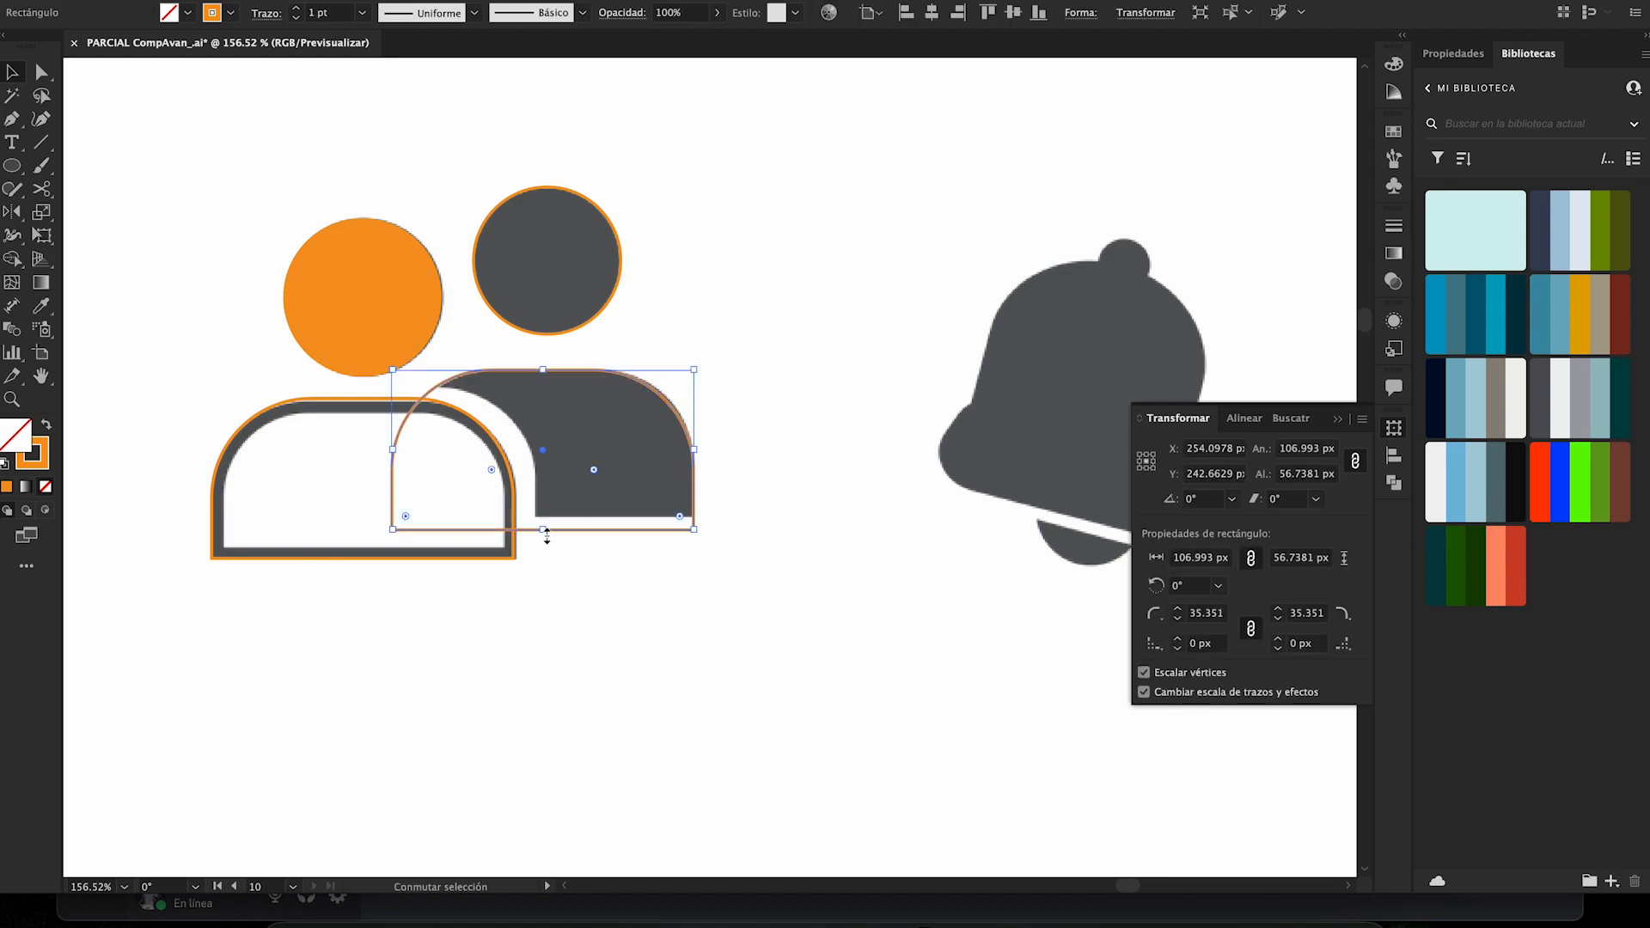
left_click_drag(546, 530, 548, 517)
left_click(551, 566)
left_click_drag(493, 411, 512, 423)
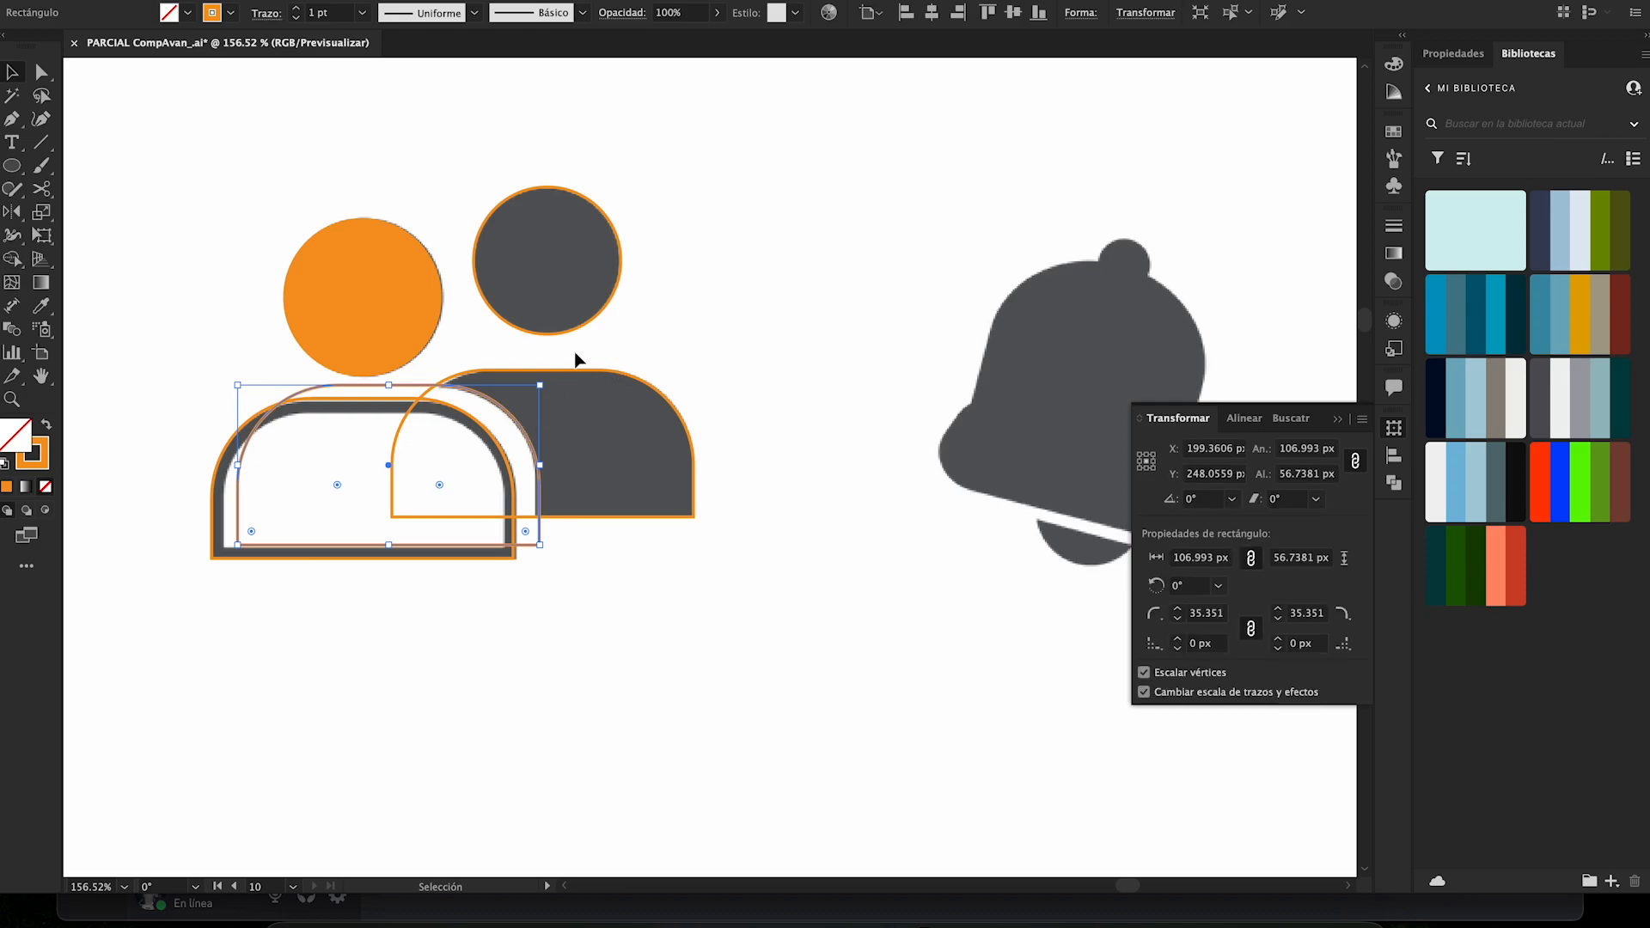
- Try to subtract the offset body copy from the back person's body with Pathfinder's Minus Front
left_click(505, 413, "shift")
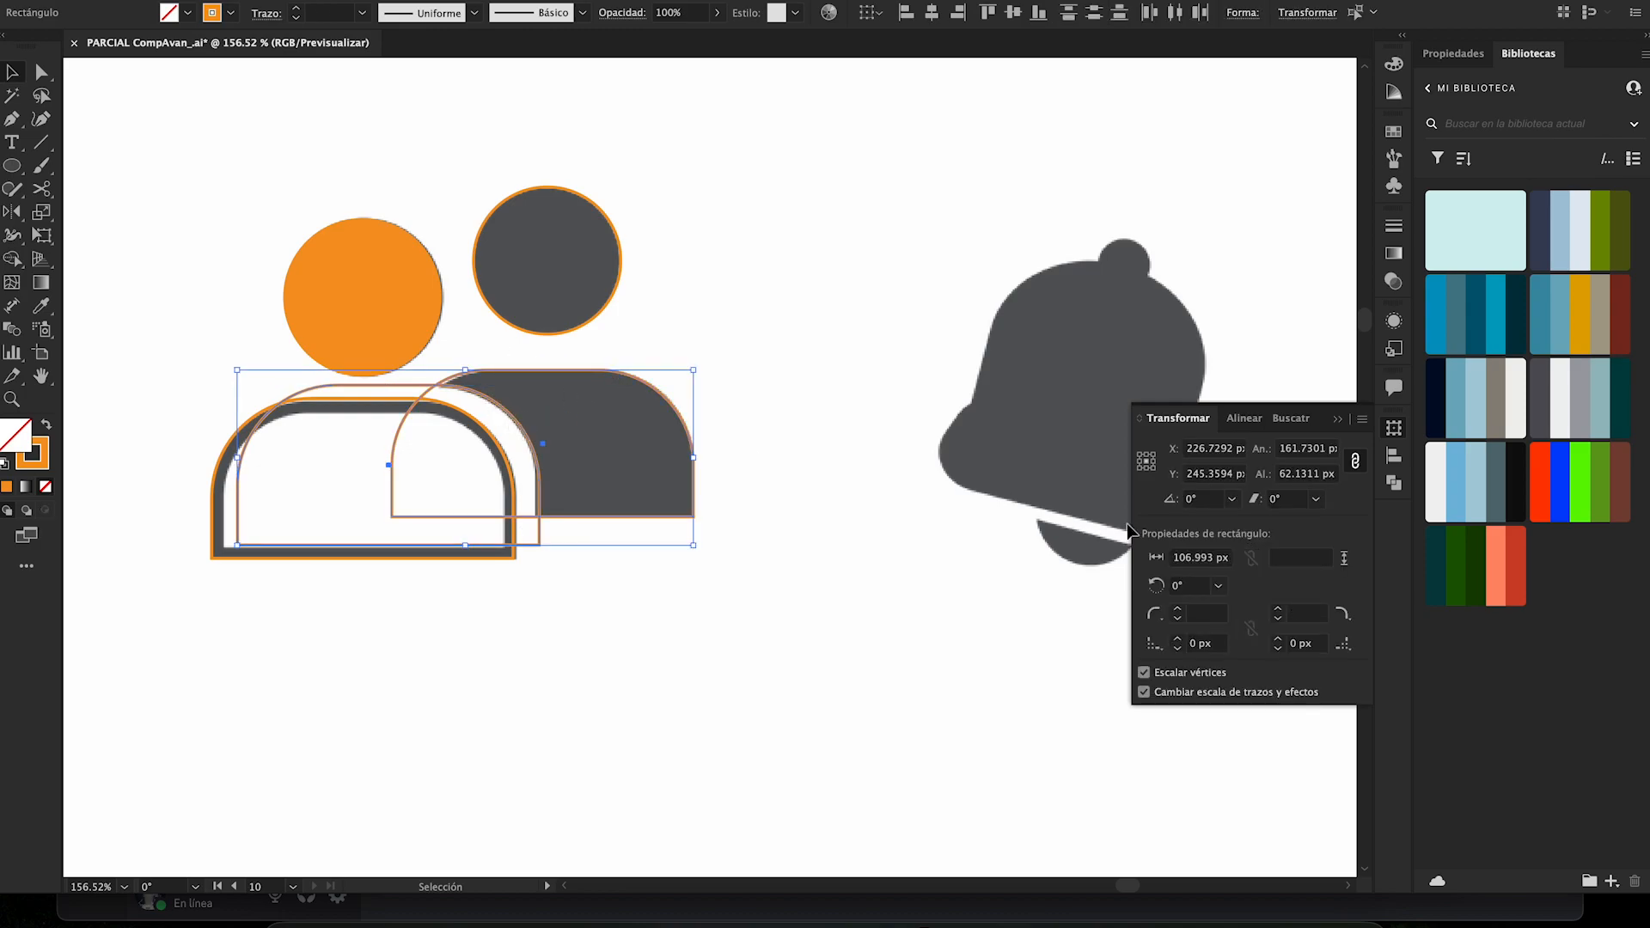
left_click(1291, 418)
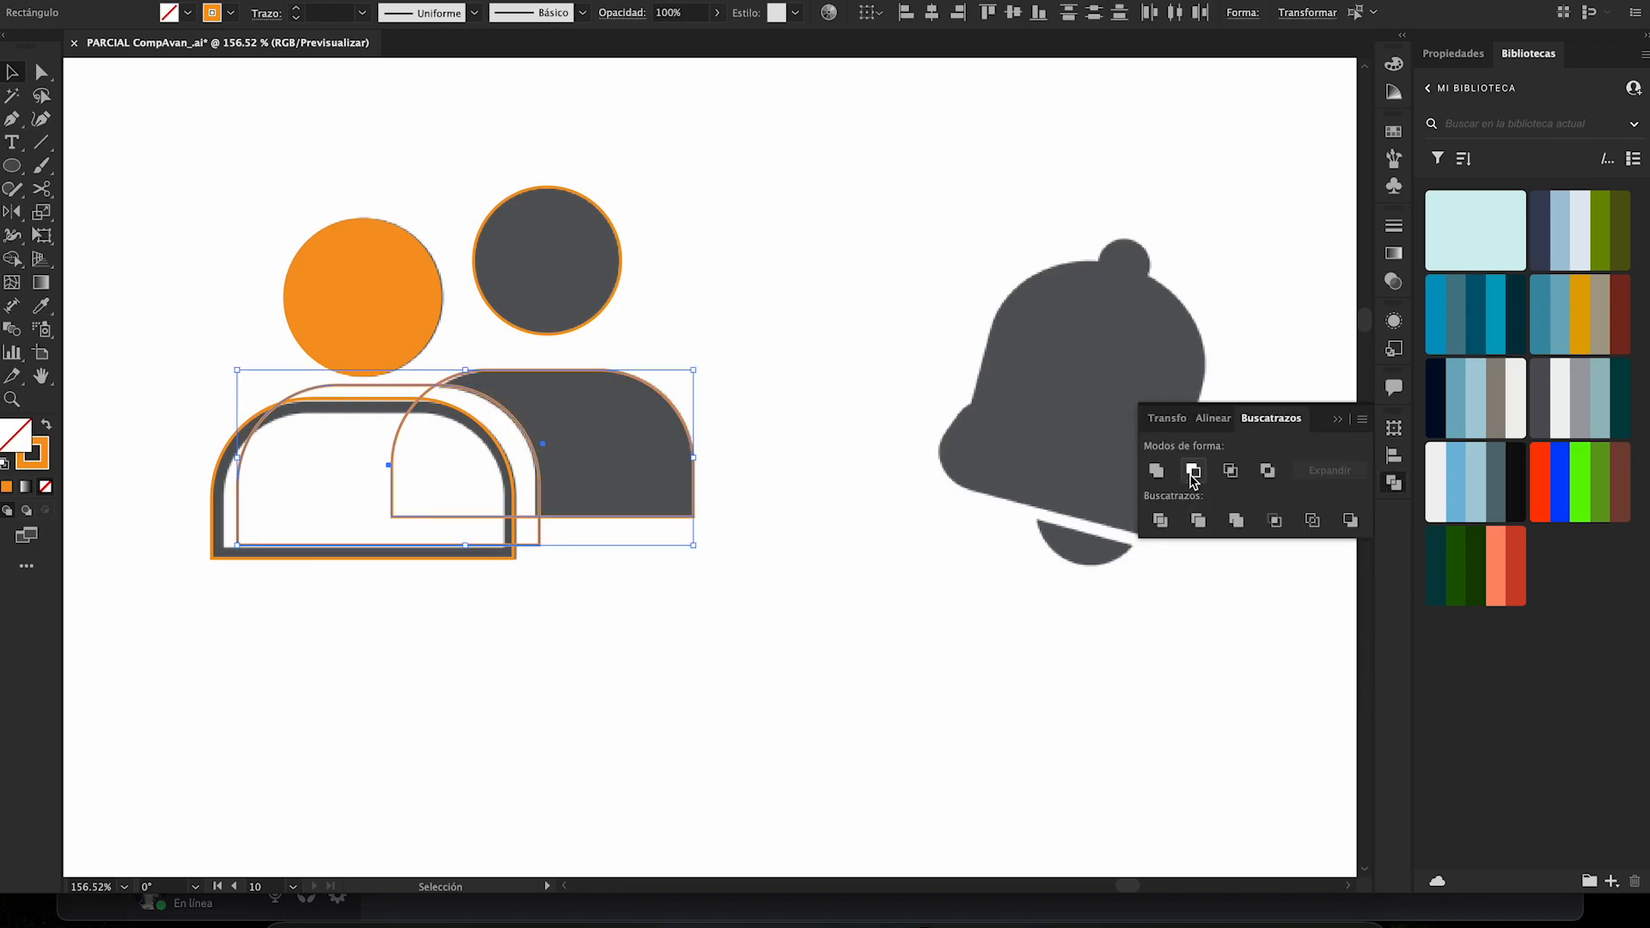
left_click(1194, 470)
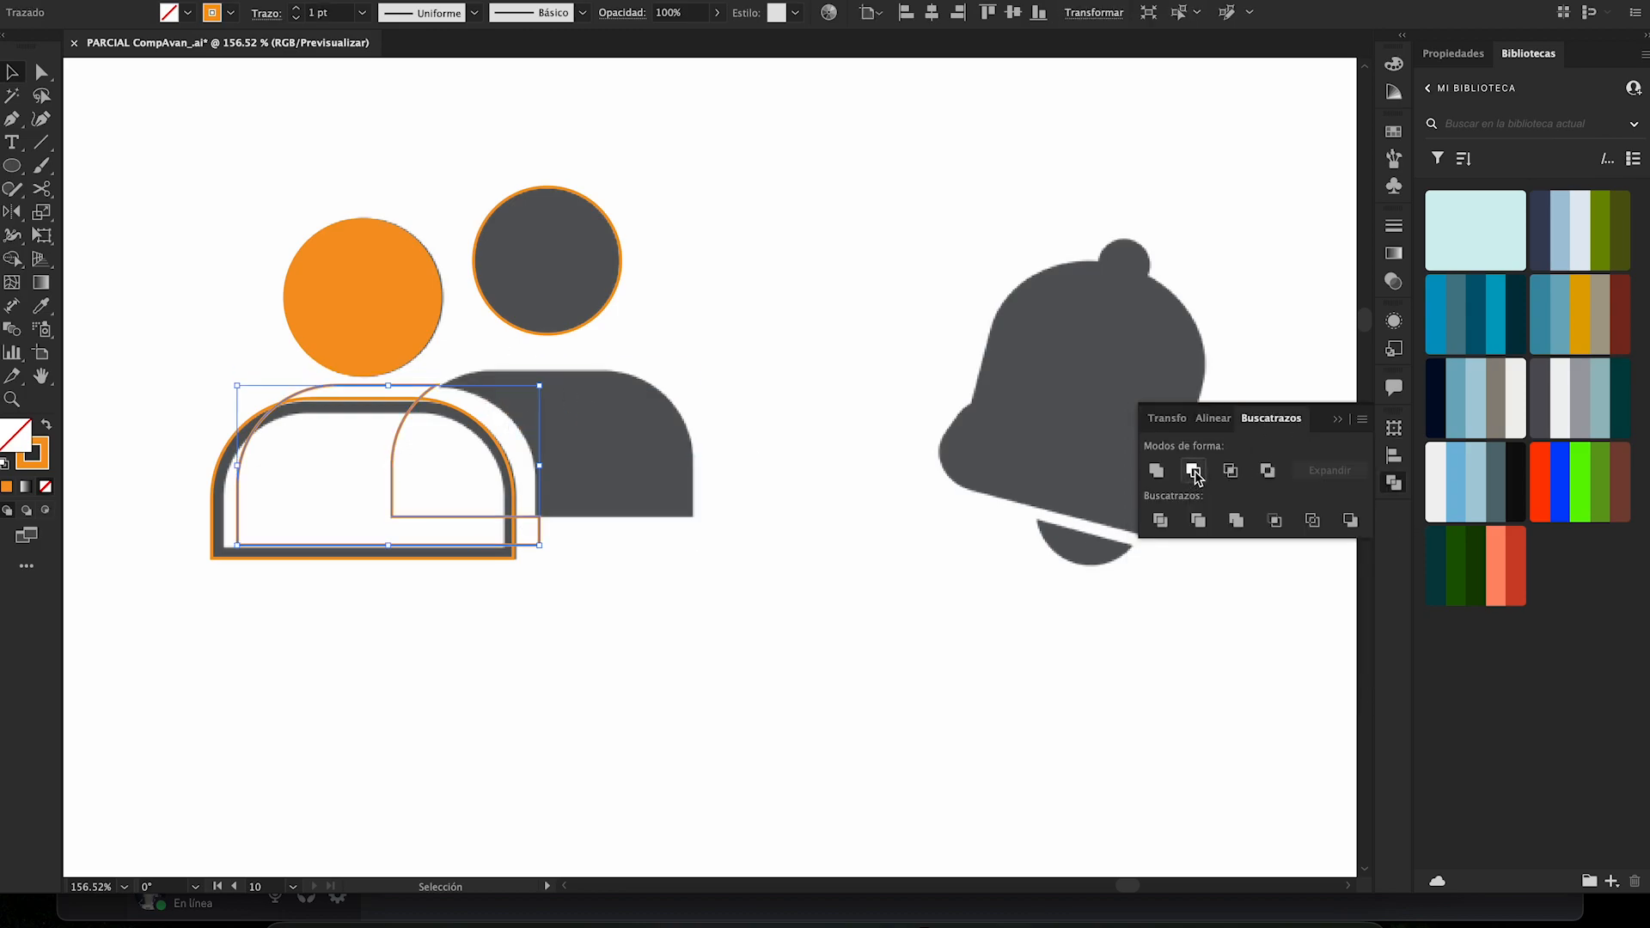
left_click(829, 434)
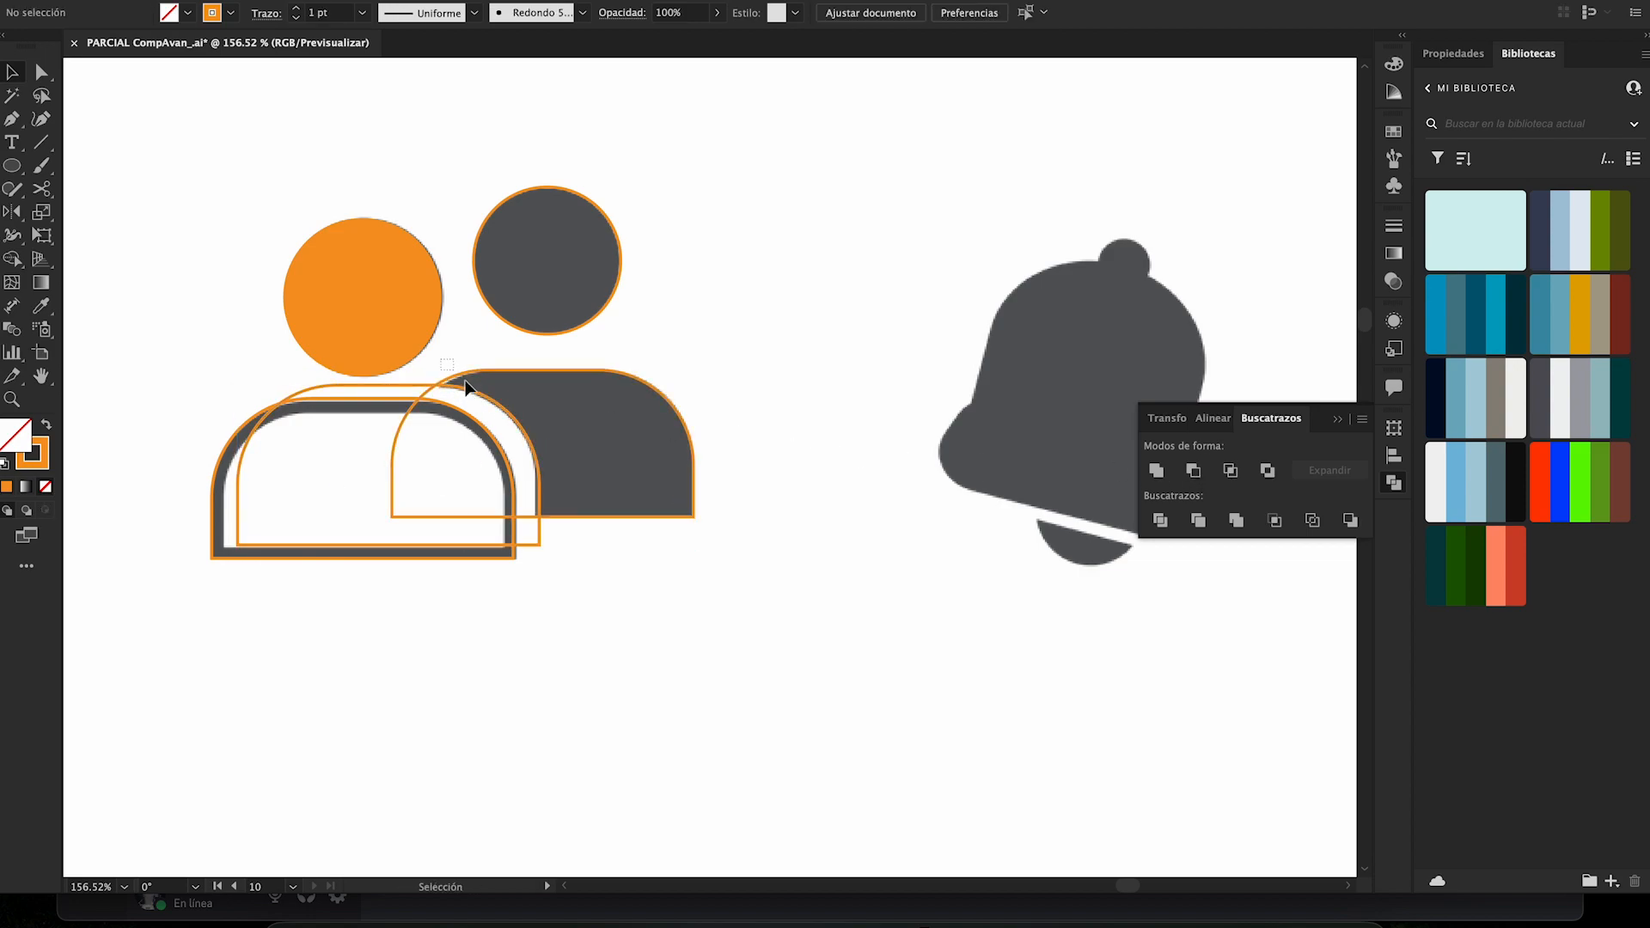
left_click_drag(486, 395, 484, 397)
left_click(655, 354)
left_click(616, 409)
right_click(643, 388)
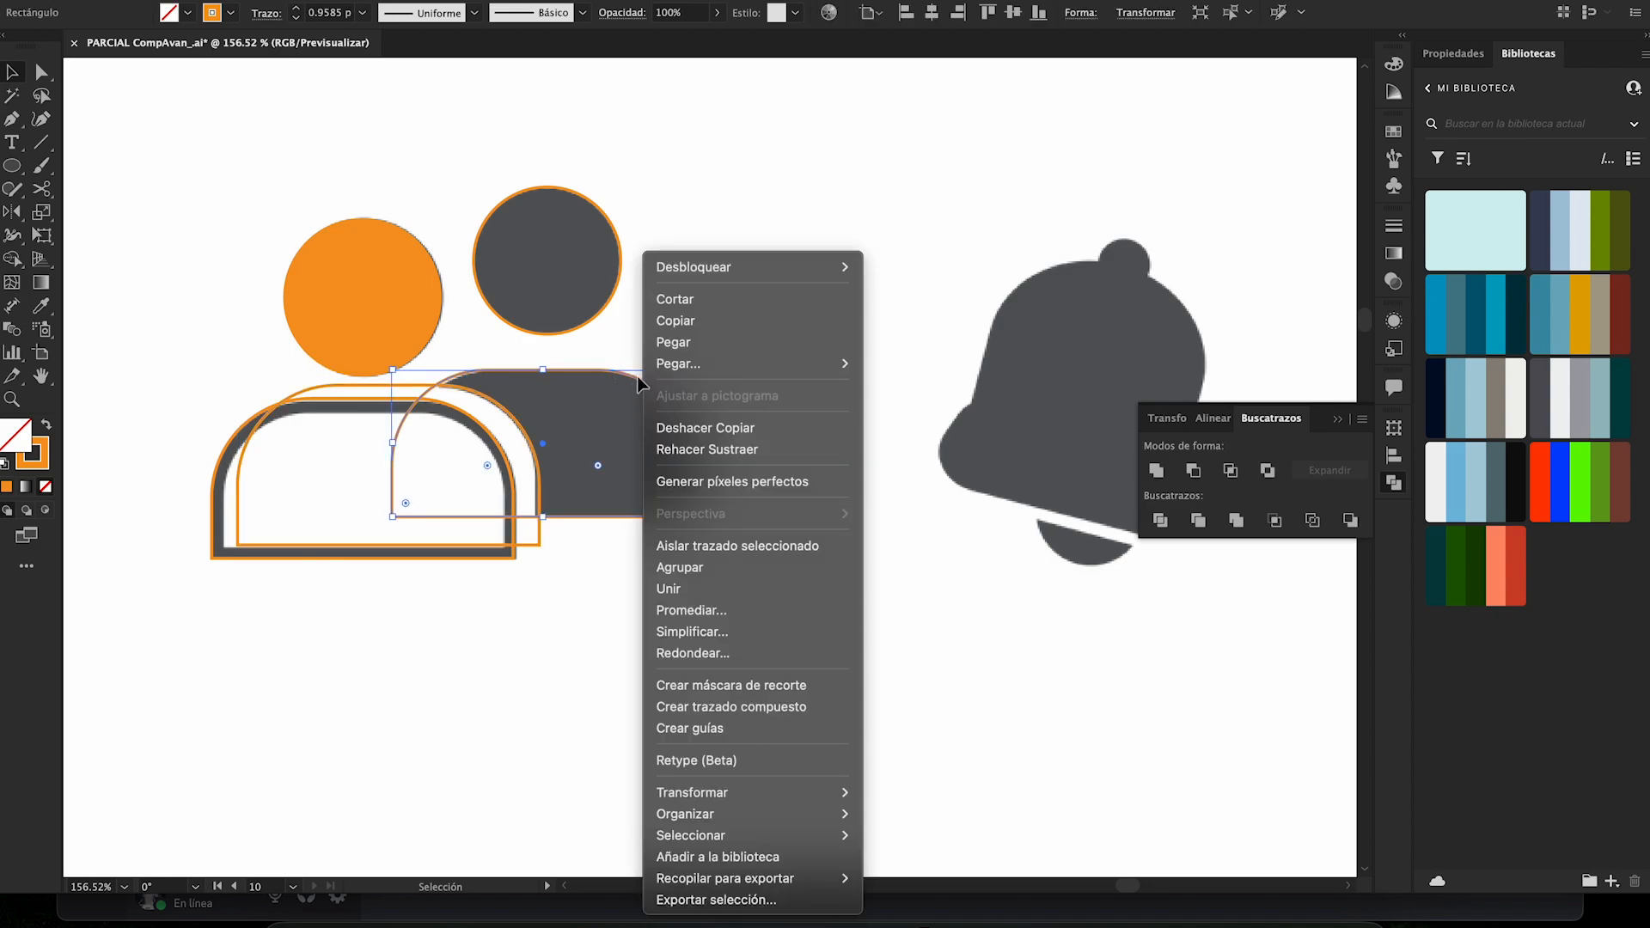
left_click(620, 602)
- Bring the offset body copy in front of the back body and subtract it with Pathfinder's Minus Front
left_click(539, 543)
right_click(538, 538)
mouse_move(707, 814)
left_click(795, 796)
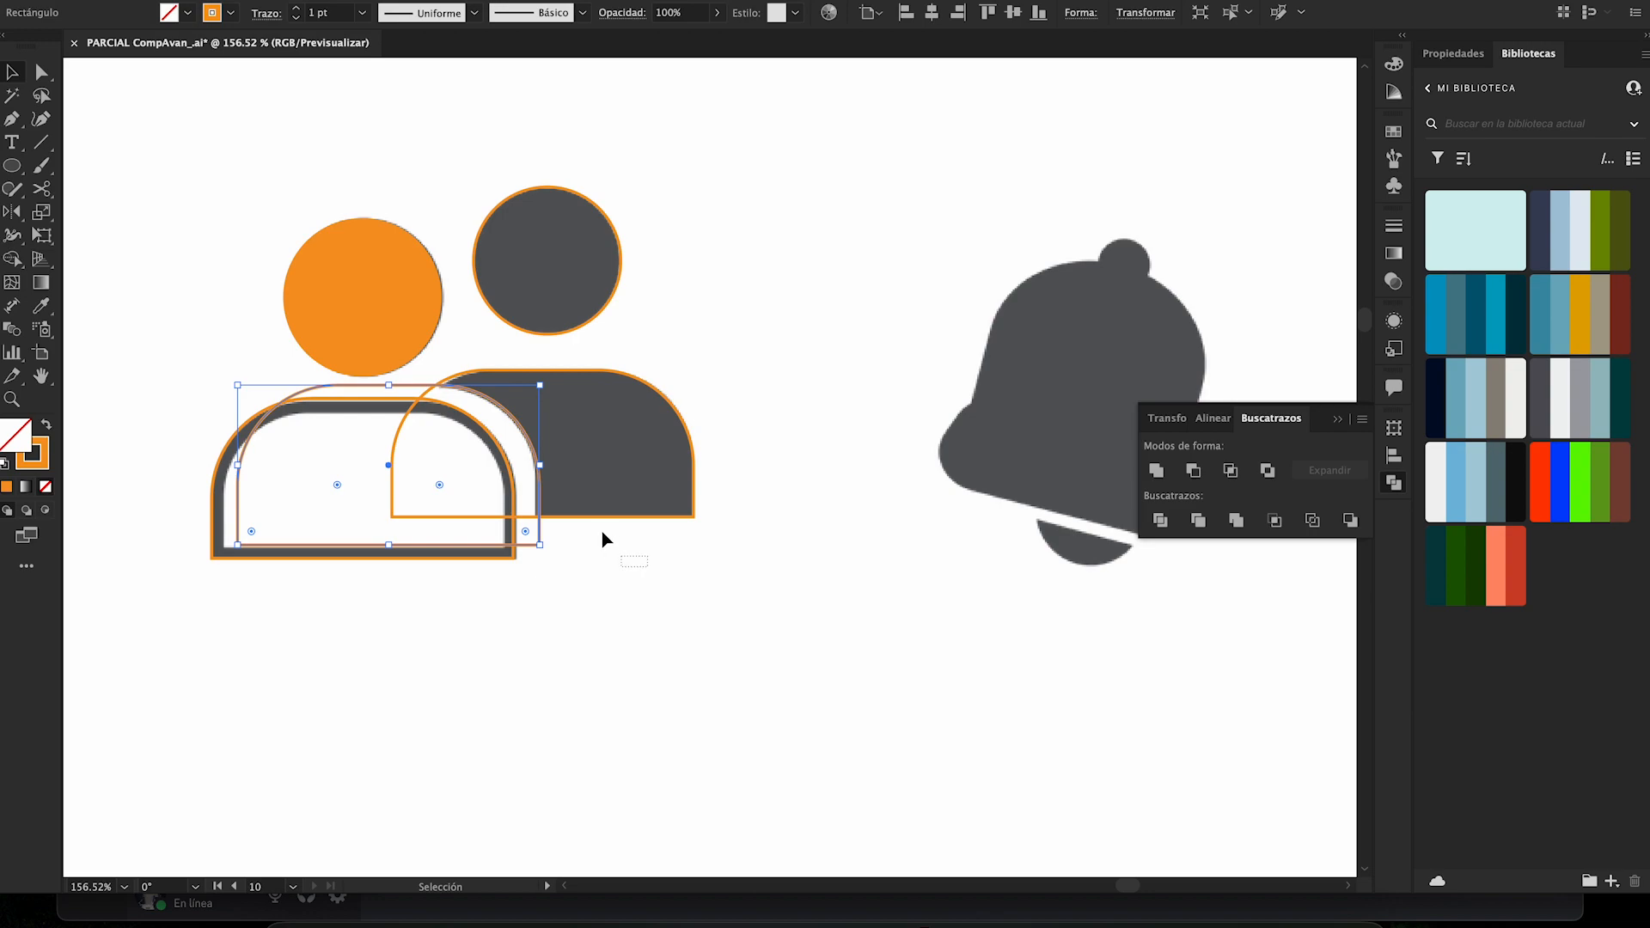
left_click(628, 447, "shift")
left_click(1193, 470)
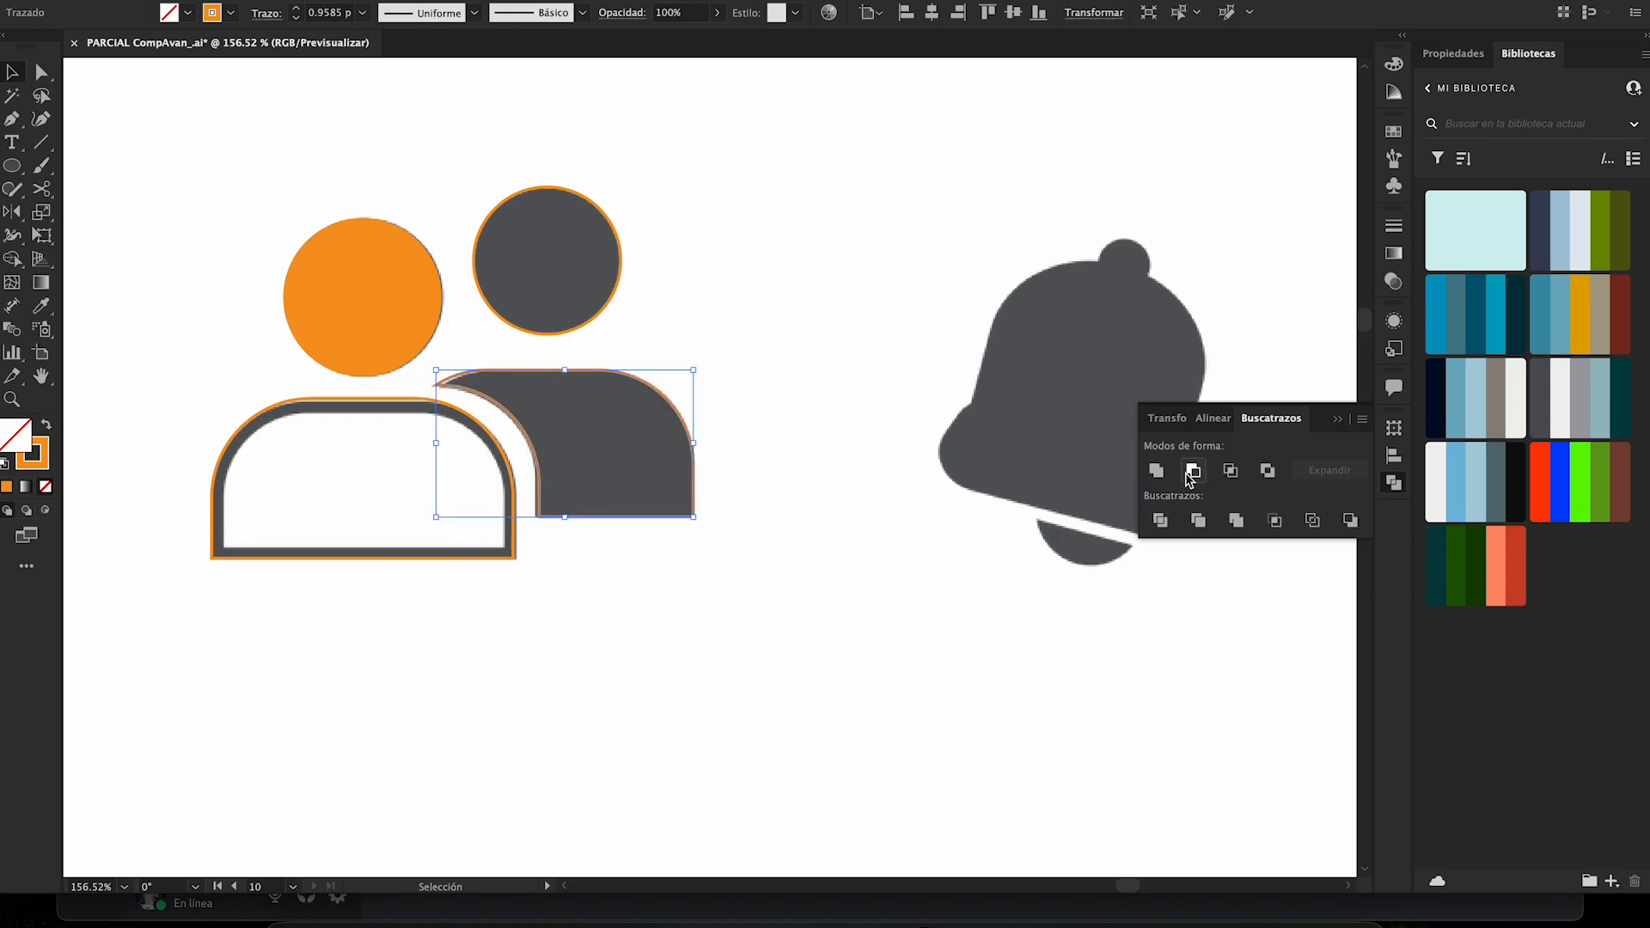
- Apply the front head's solid orange fill to all the rebuilt people shapes with the Eyedropper
left_click_drag(669, 206, 365, 545)
key("i")
left_click(406, 331)
key("v")
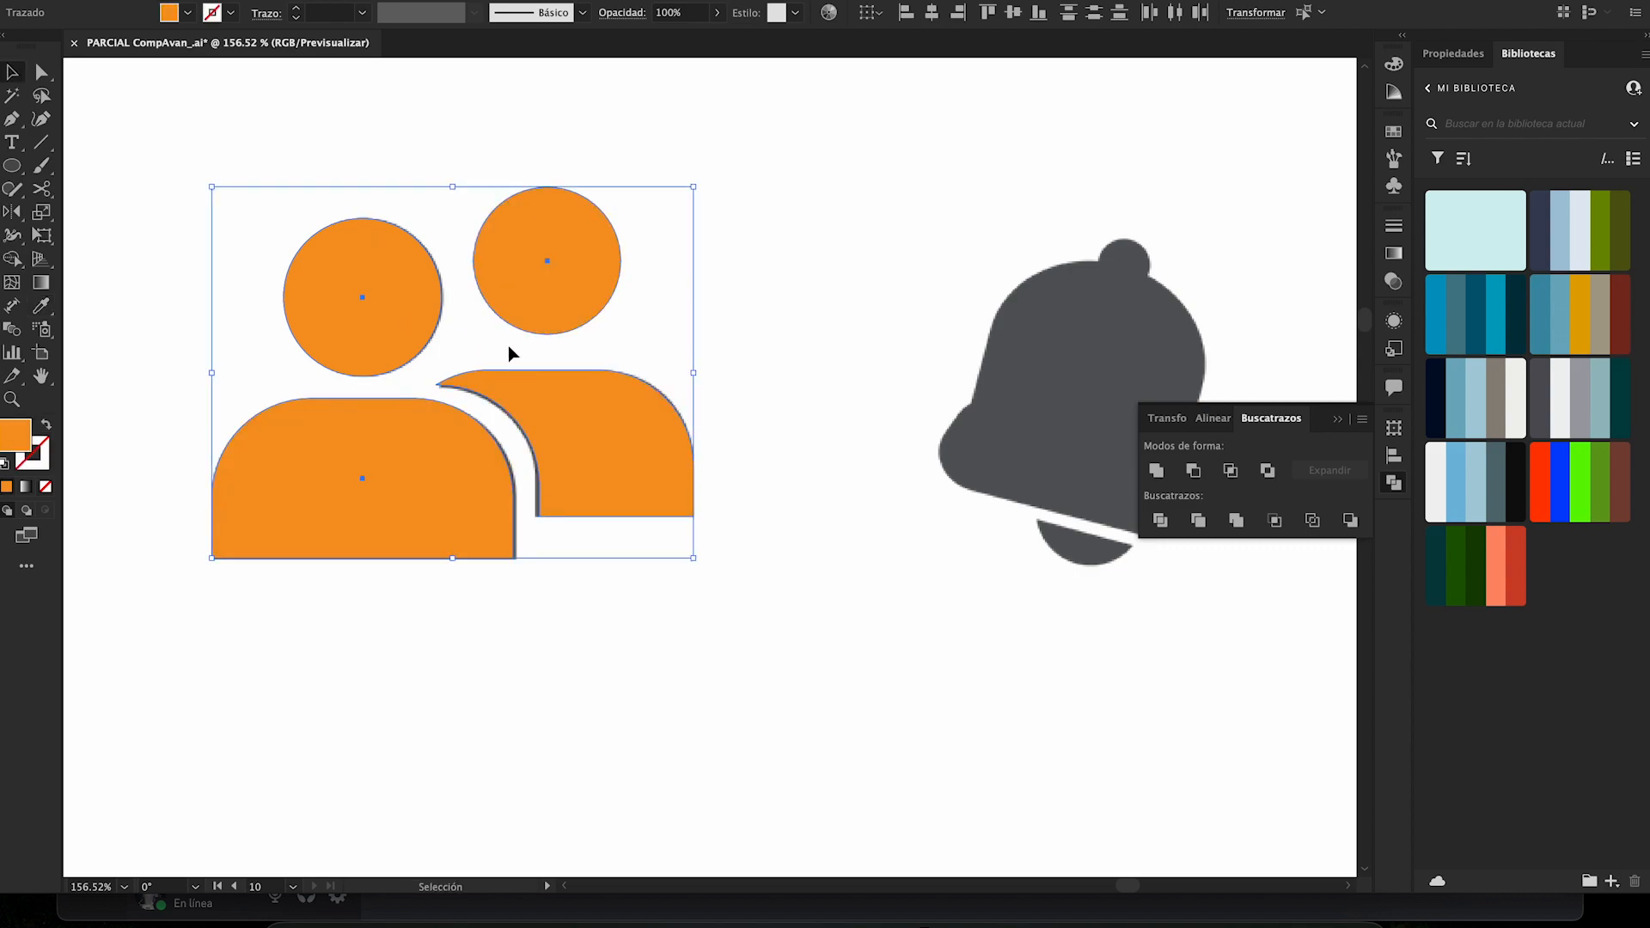
left_click(794, 285)
- Draw an orange circle about 20 px across over the knob on top of the grey bell
scroll(793, 284, "right", 5)
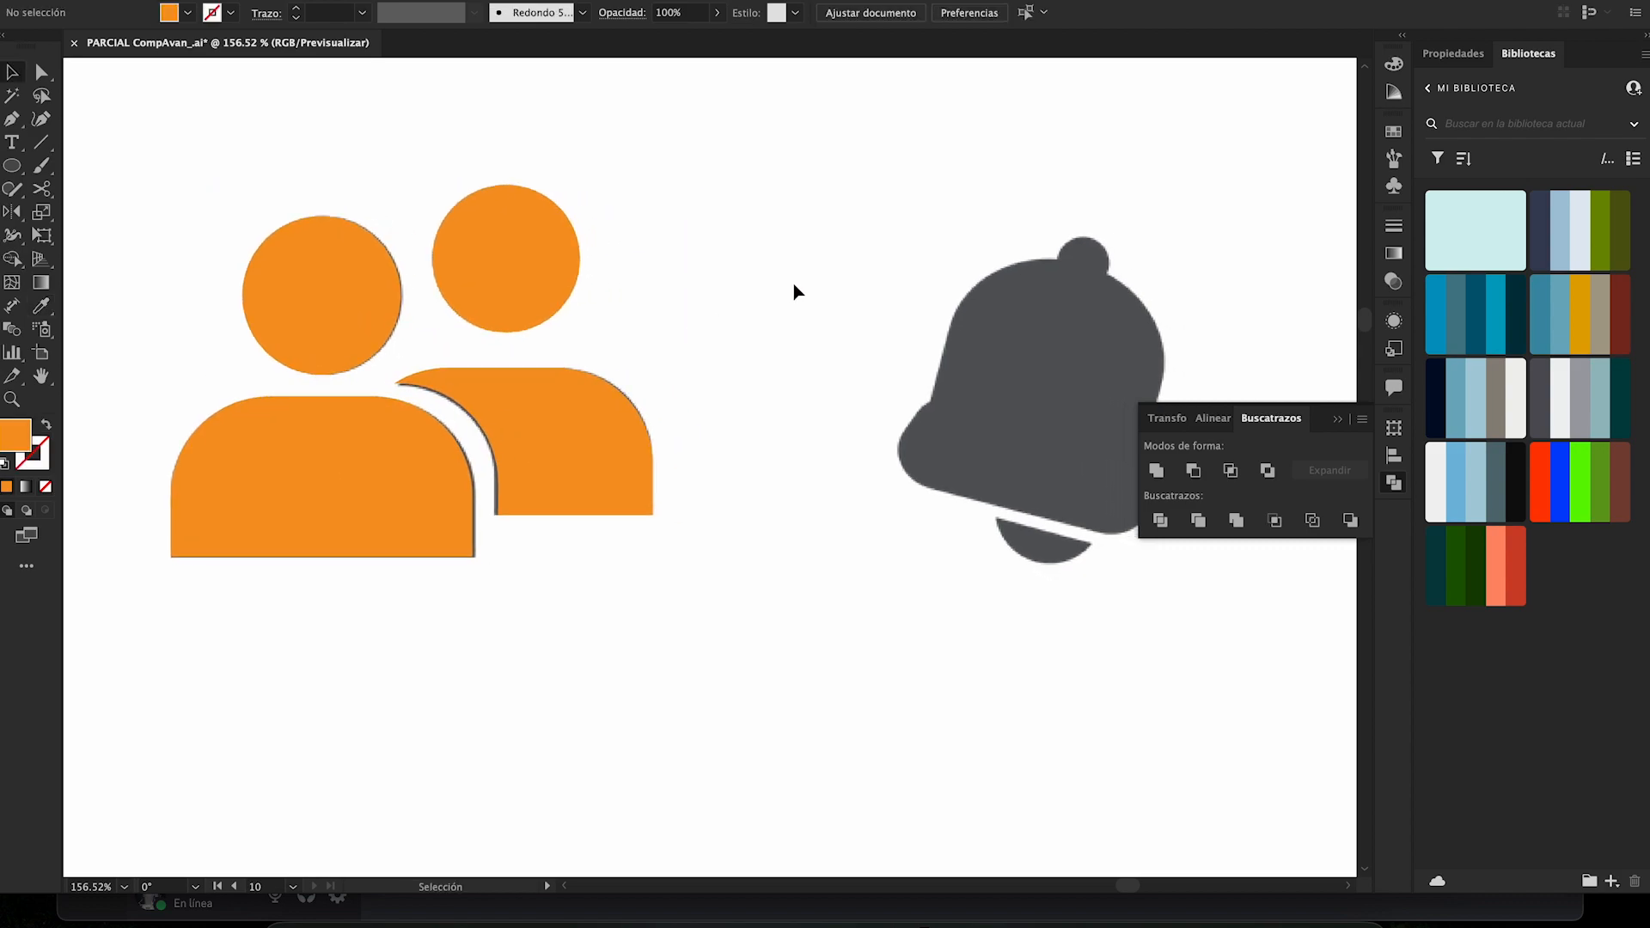
scroll(793, 284, "right", 1)
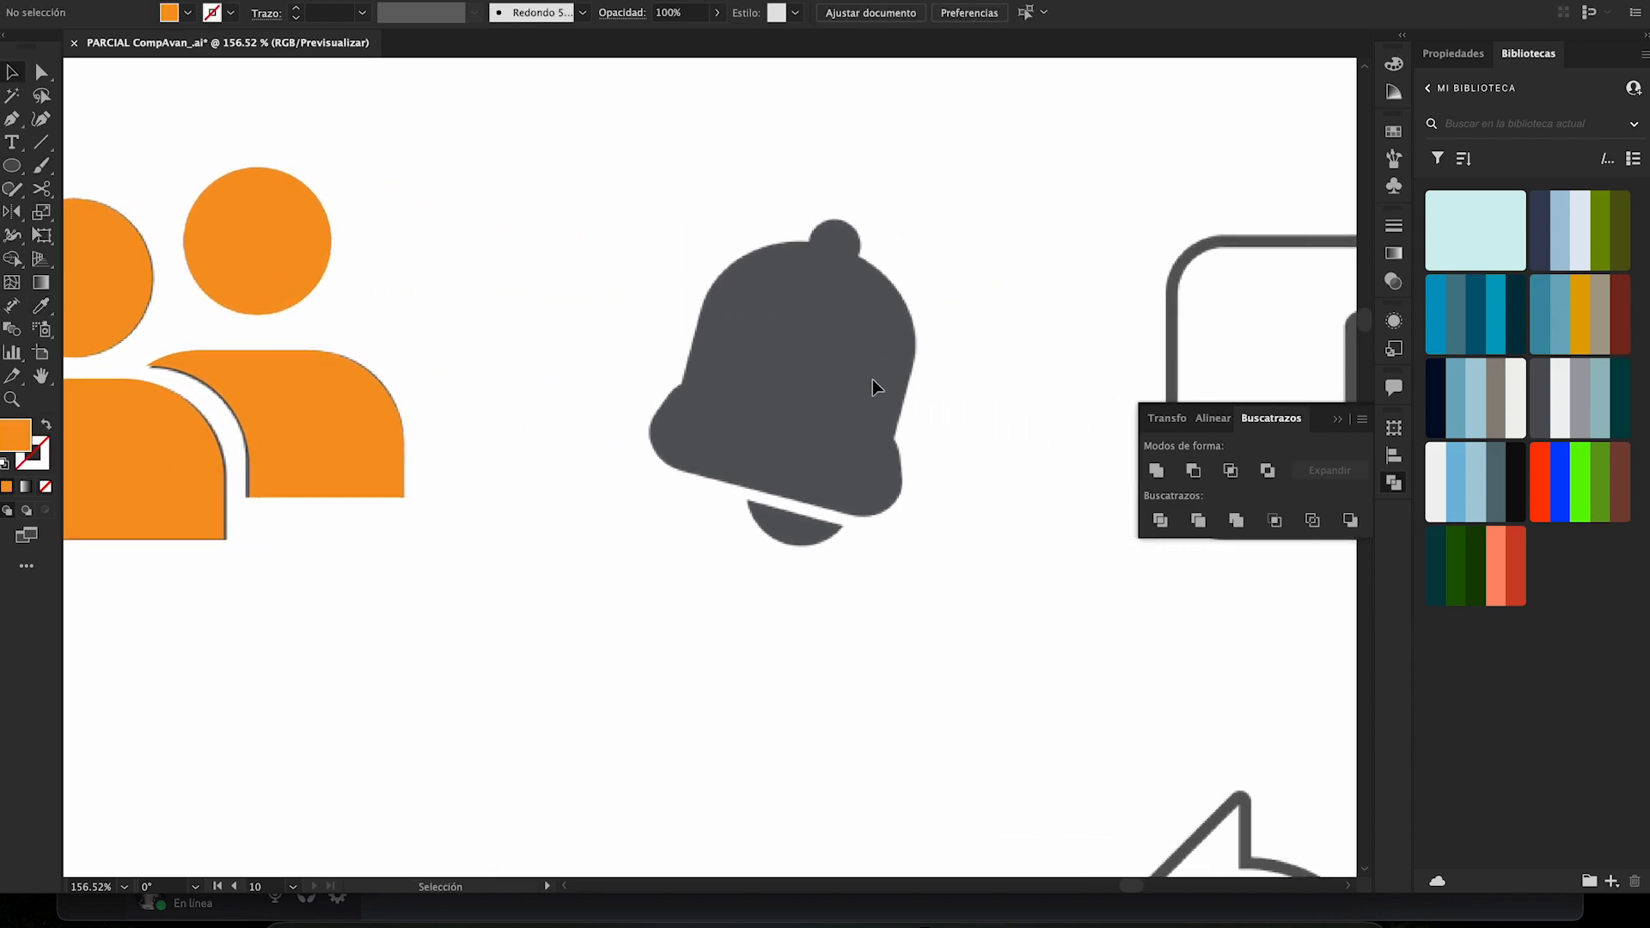
key("l")
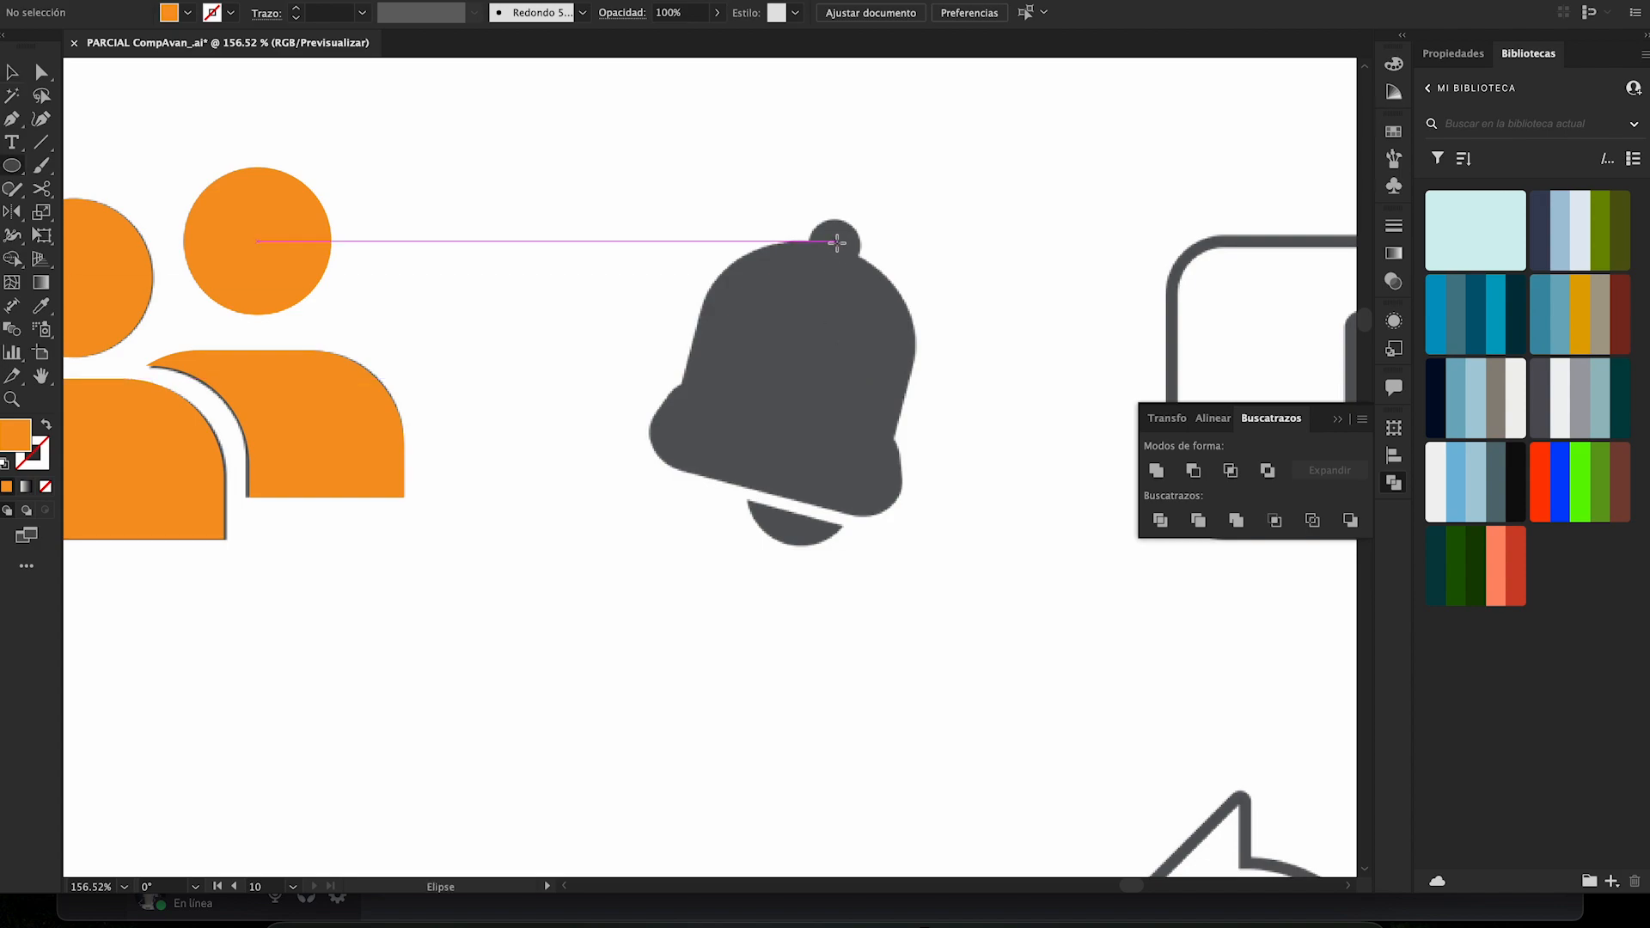
left_click_drag(838, 241, 866, 268)
key("c")
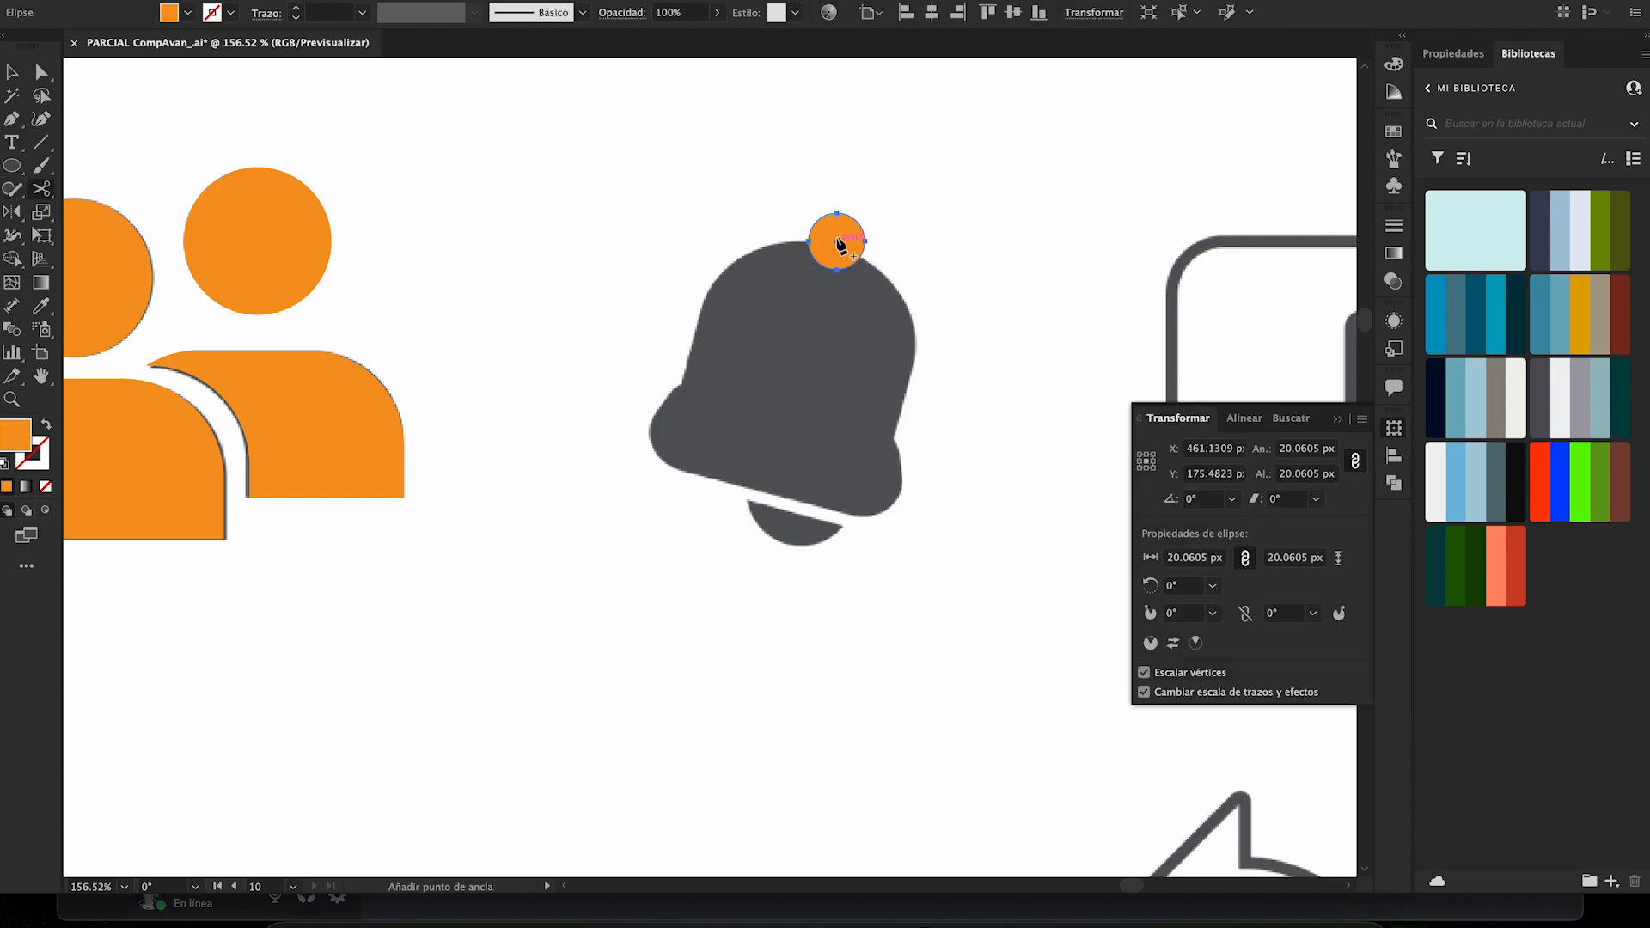
key("v")
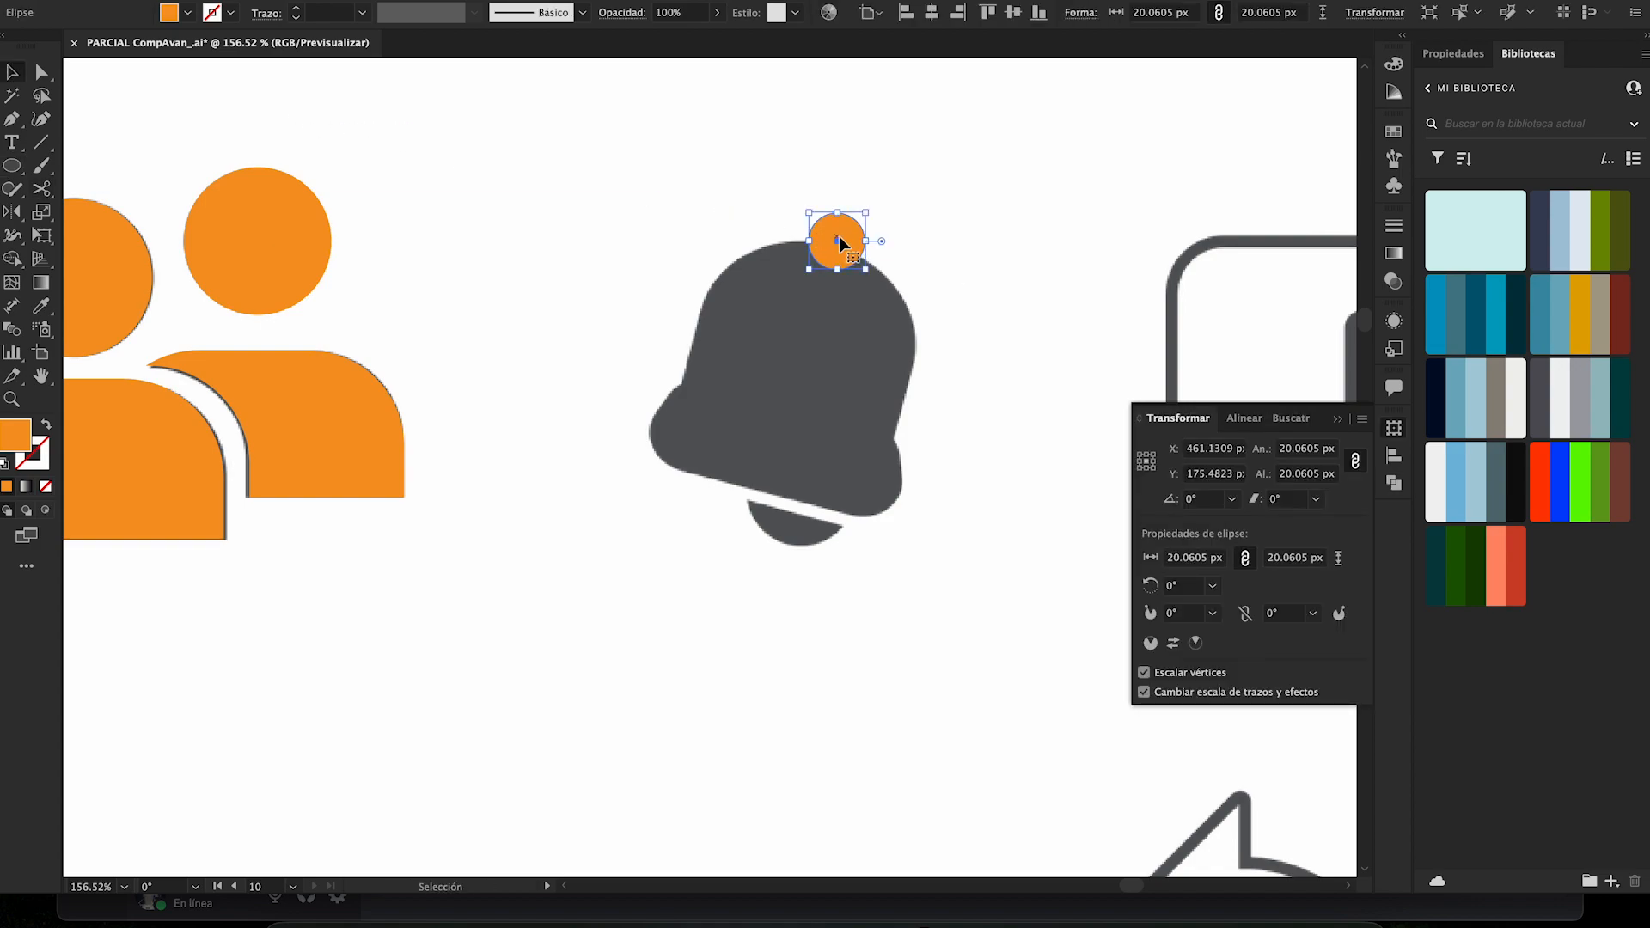
- Copy the knob circle onto the bell's clapper, swap it to an outline and resize it to about 42 px
left_click_drag(838, 238, 954, 454)
left_click_drag(819, 525, 826, 496)
key("shift+x")
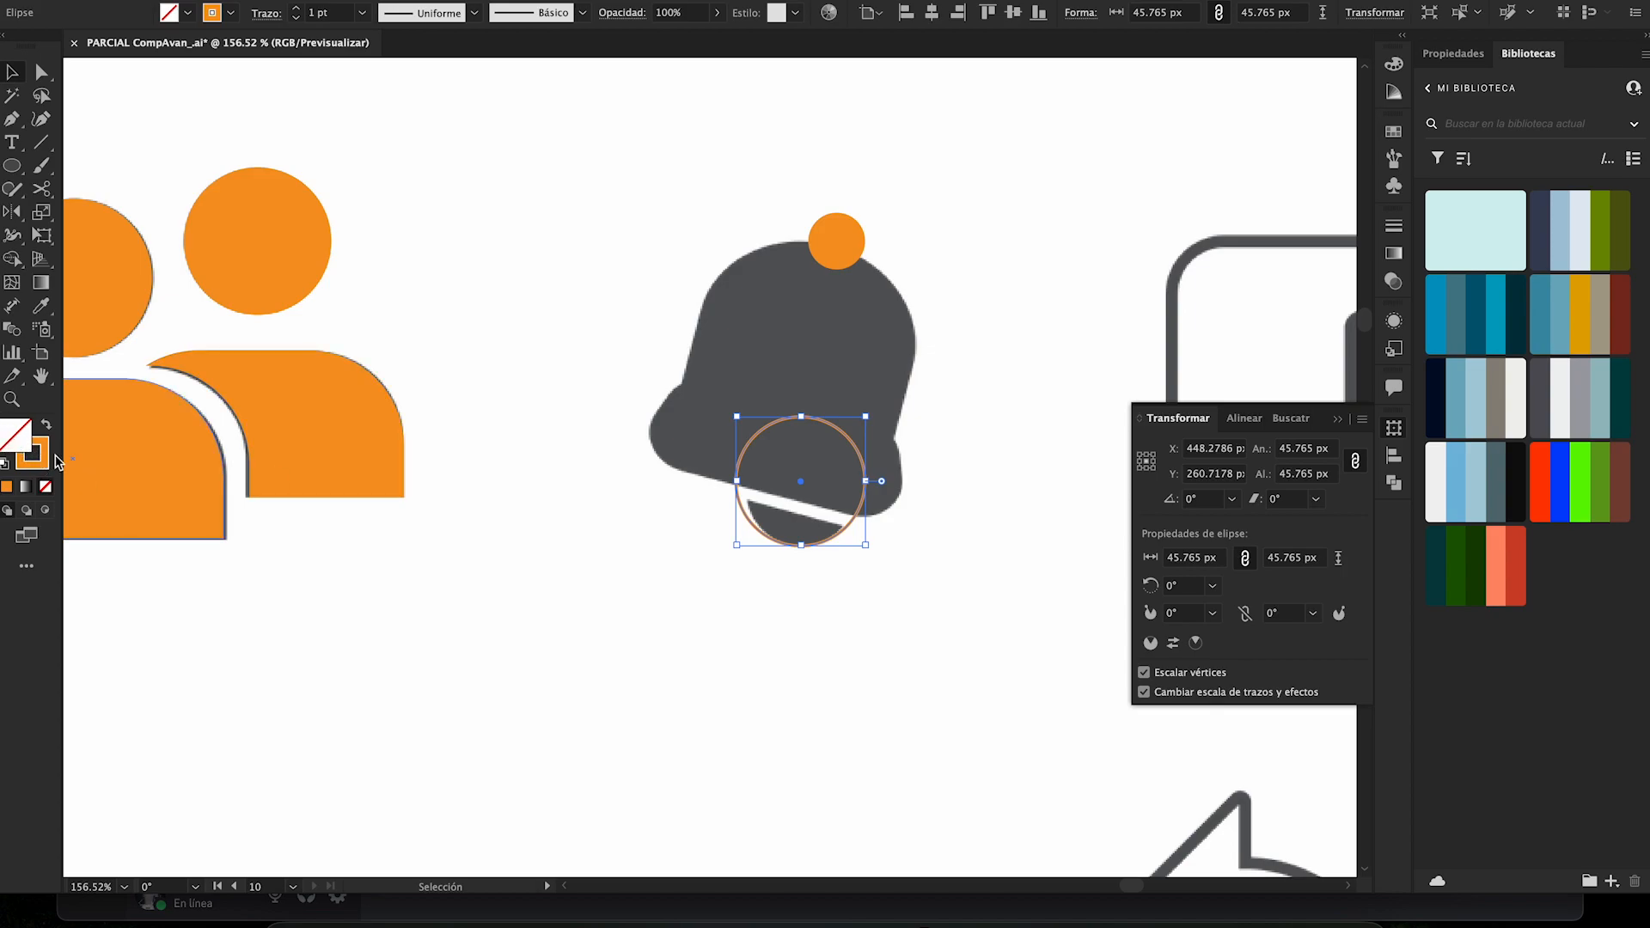
left_click_drag(737, 481, 932, 526)
key("z")
key("v")
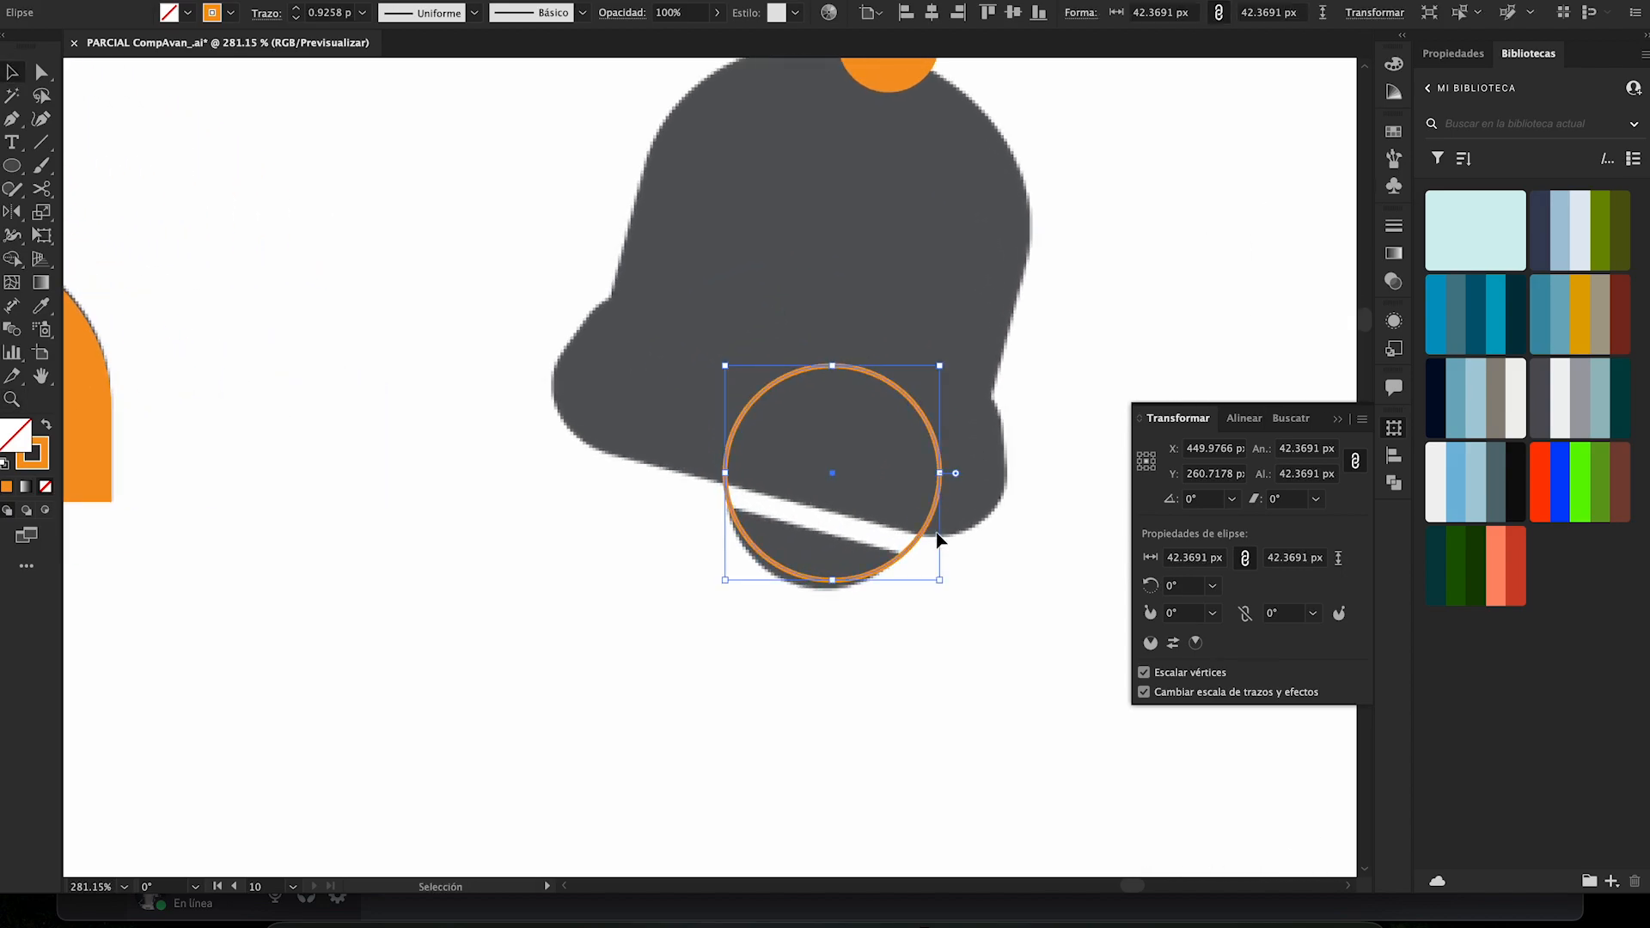
left_click_drag(818, 581, 812, 584)
left_click(868, 505)
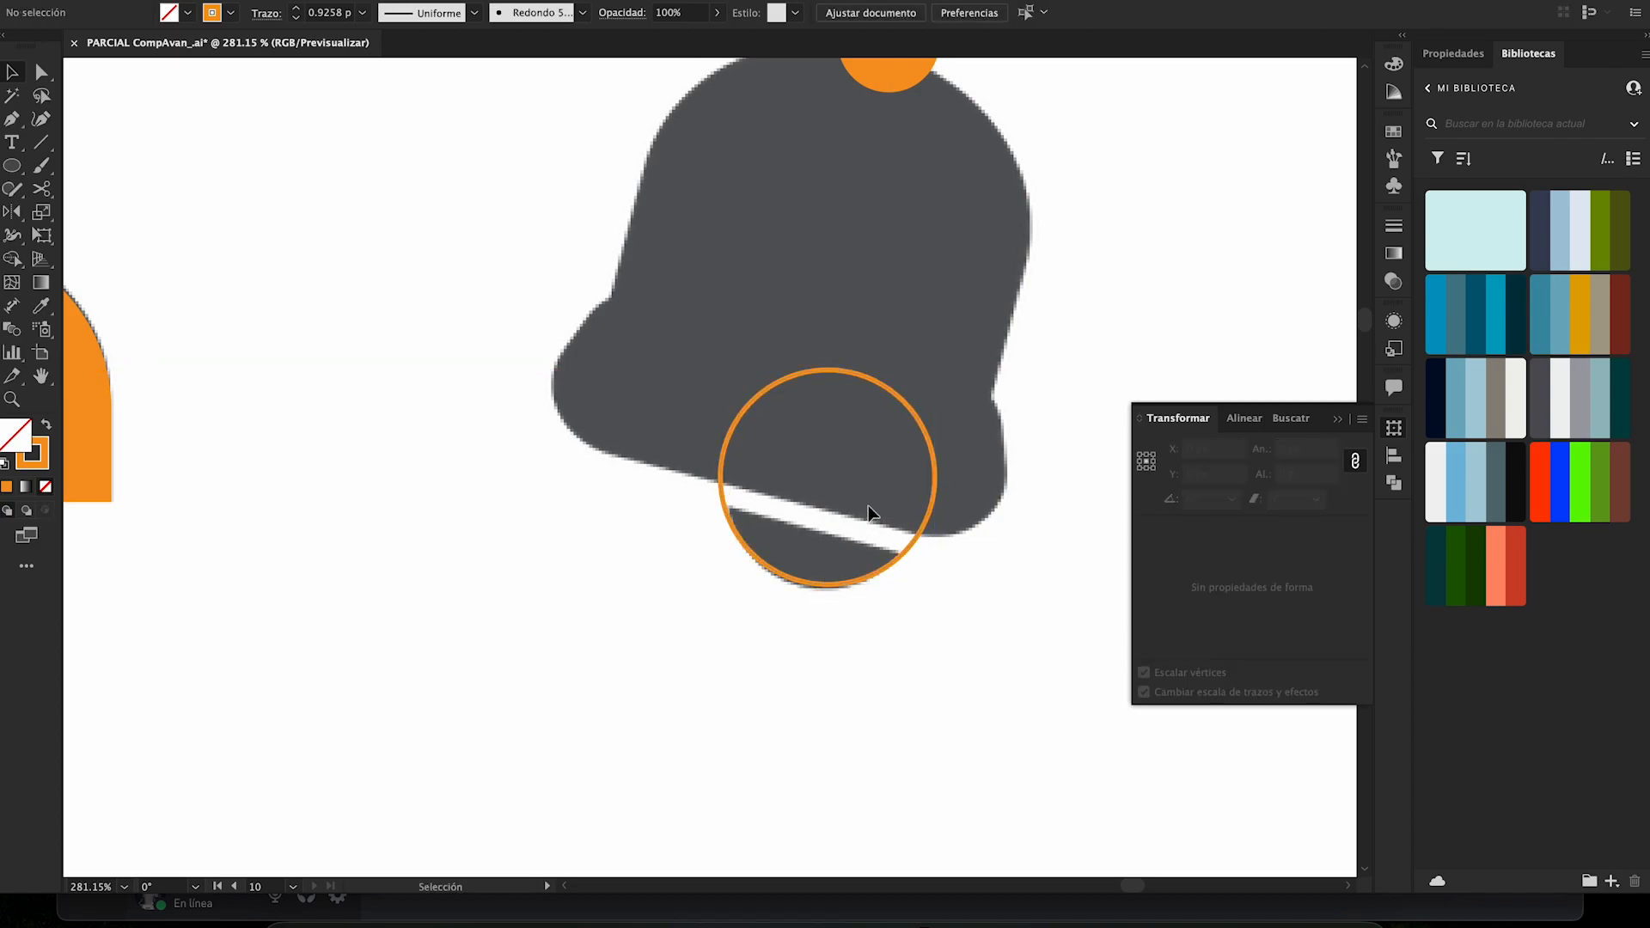
- Draw a rectangle over the bell's base, rotate it to 345° and widen it to about 93 × 35 px
key("m")
mouse_move(528, 302)
left_mouse_down()
mouse_move(899, 523)
mouse_move(926, 476)
left_mouse_up()
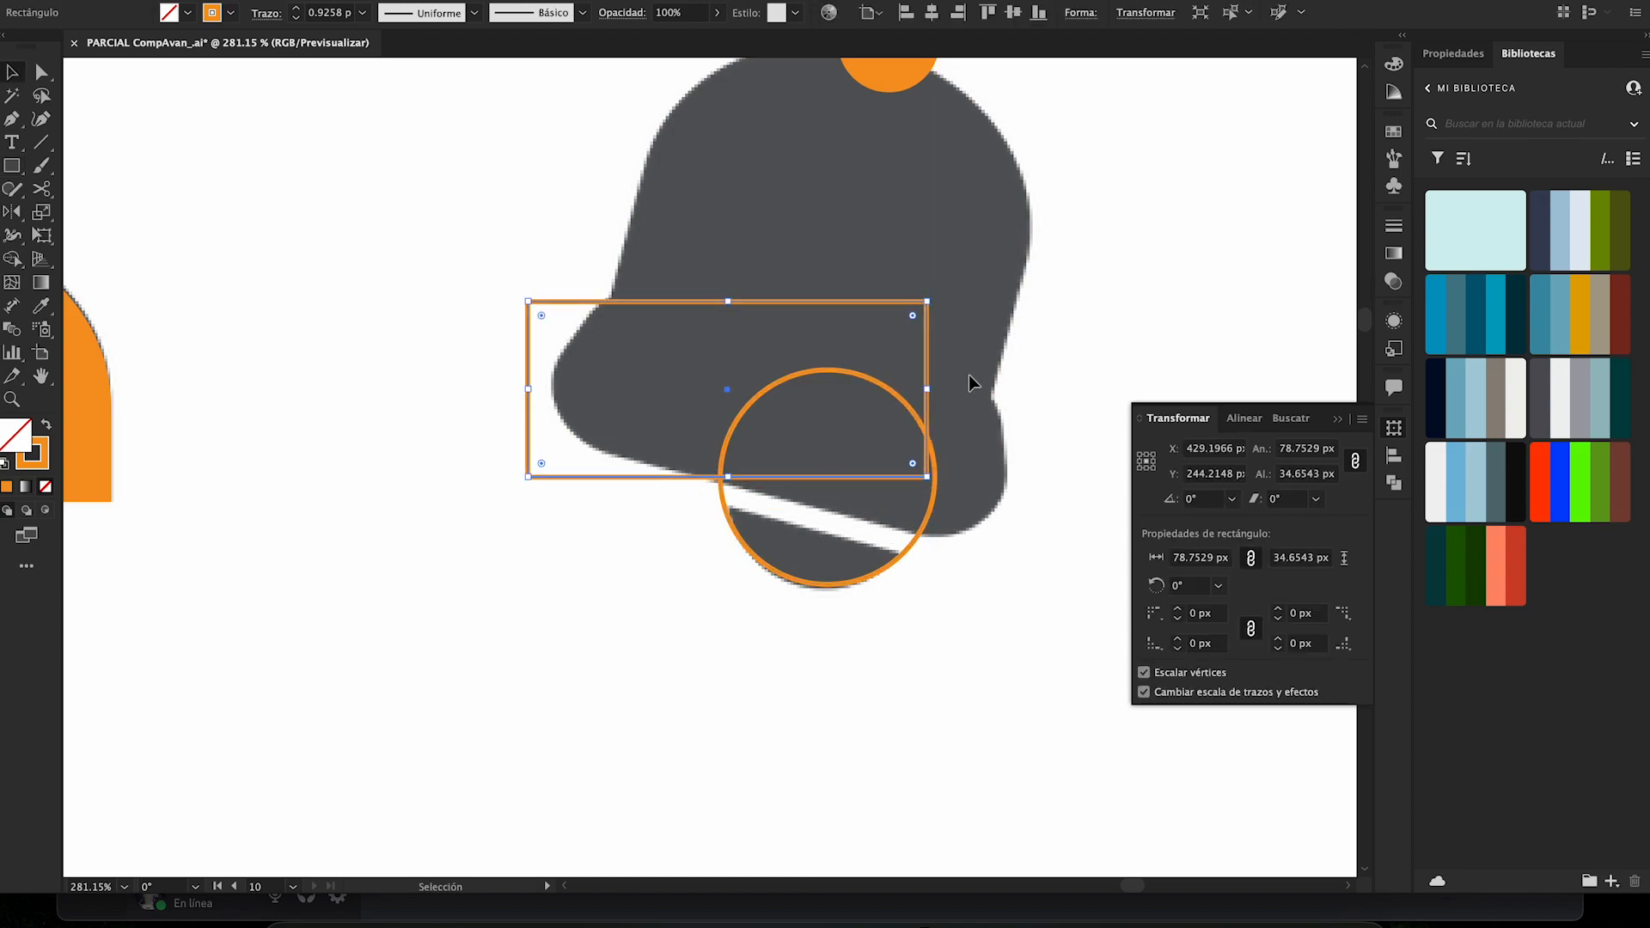
left_click_drag(934, 428, 989, 430)
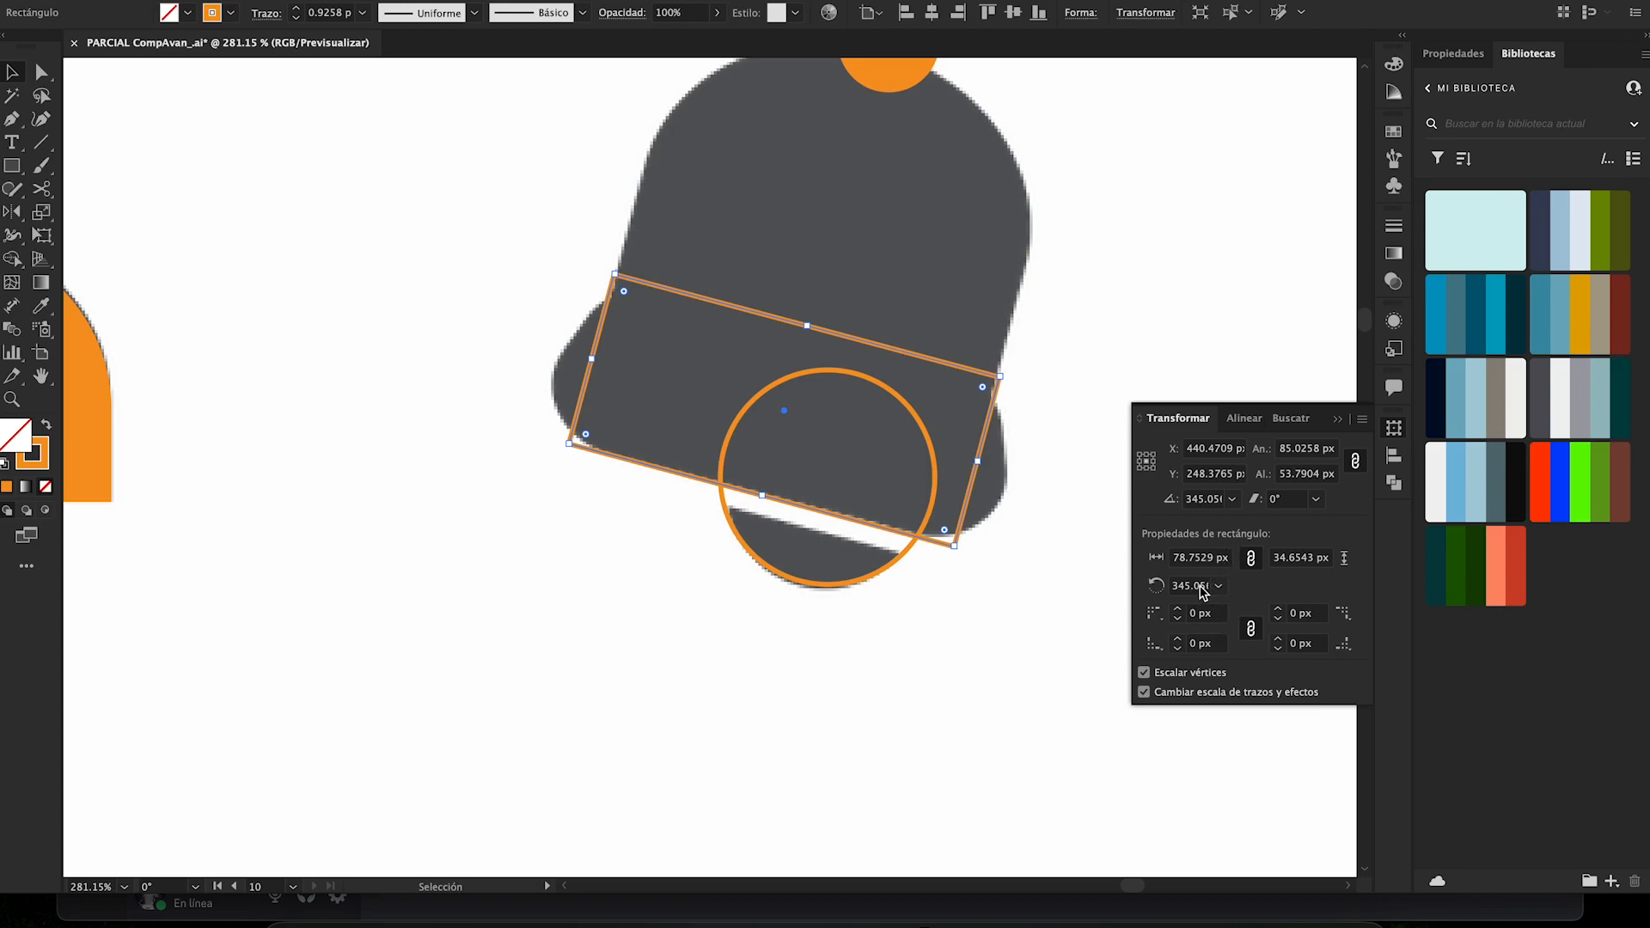
left_click(1195, 588)
key("Return")
left_click_drag(596, 358, 560, 353)
scroll(753, 337, "up", 3)
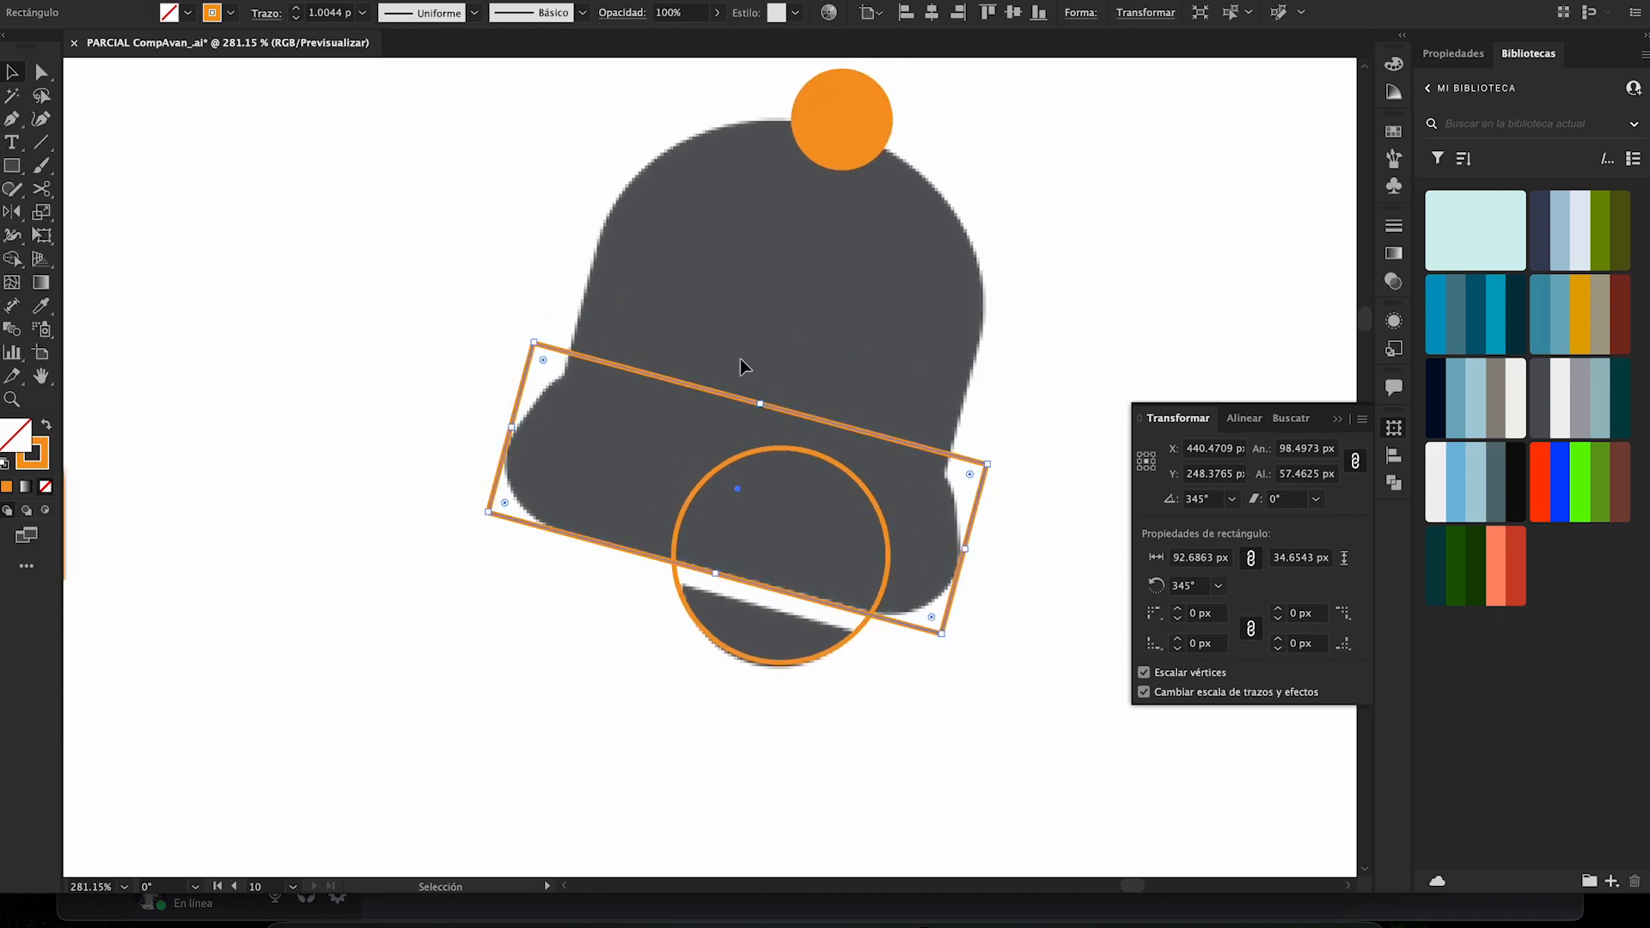
- Copy the tilted base rectangle onto the bell's dome and resize it to the dome's width and height
left_click_drag(734, 394, 808, 261)
left_click_drag(1045, 416, 966, 405)
left_click_drag(800, 258, 852, 139)
key("ctrl+z")
key("v")
key("a")
left_click(1068, 156)
- Copy the base rectangle slightly downward and reduce it to a thin strip covering the gap above the clapper
key("v")
mouse_move(791, 596)
left_mouse_down()
mouse_move(785, 633)
mouse_move(787, 619)
left_mouse_up()
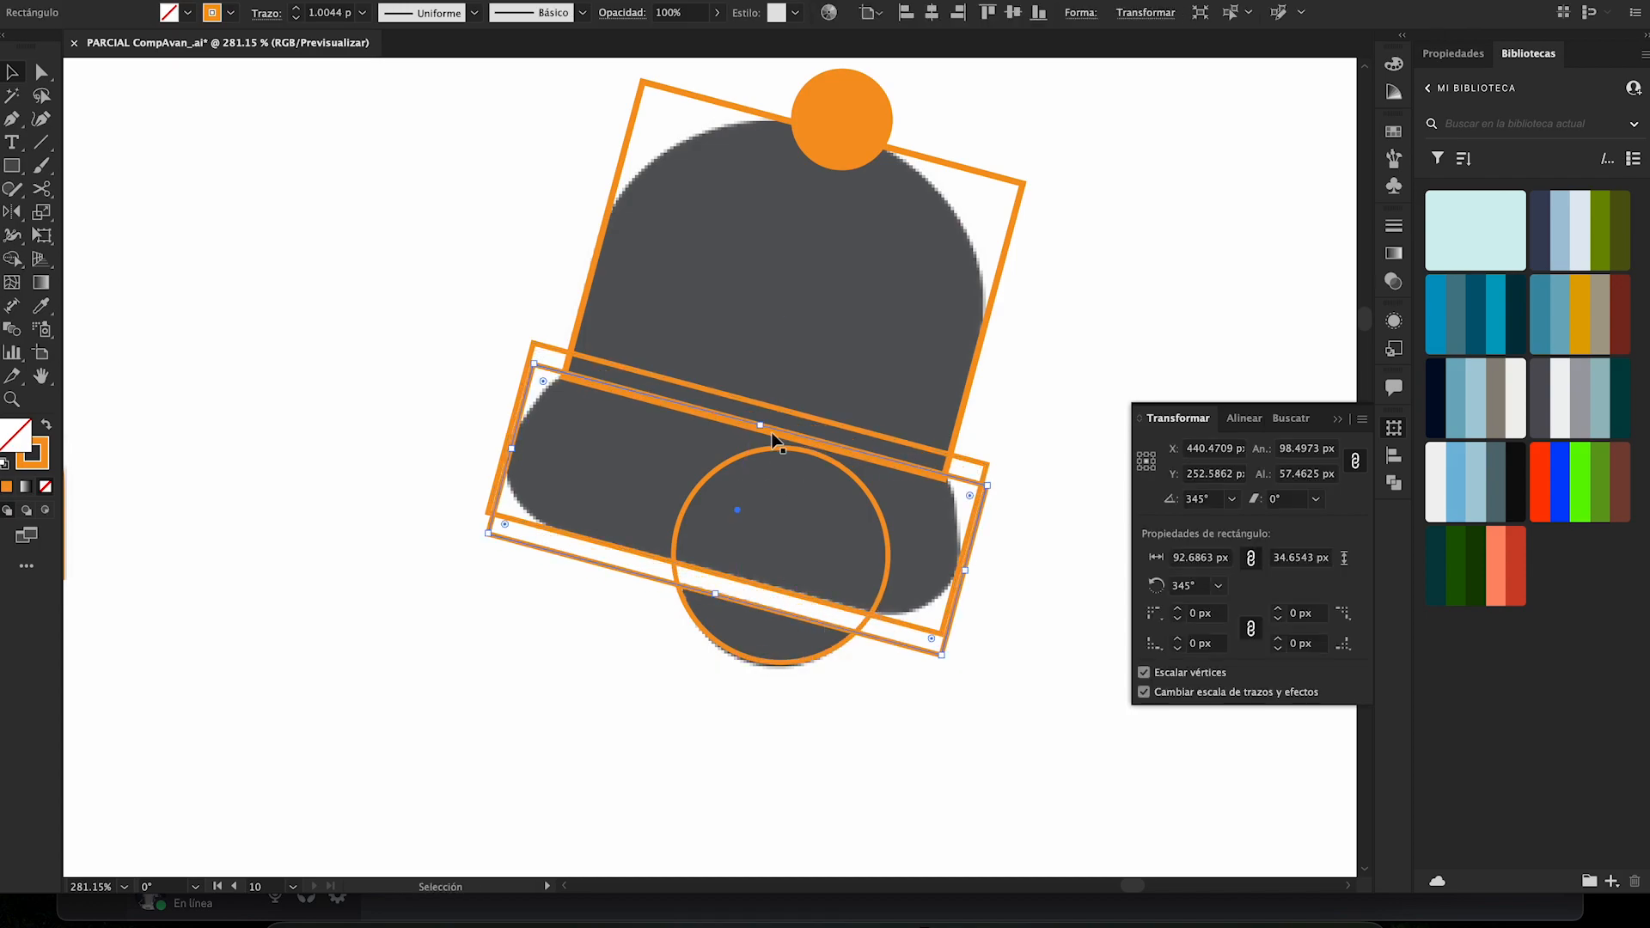
left_click_drag(765, 425, 720, 574)
left_click(571, 637)
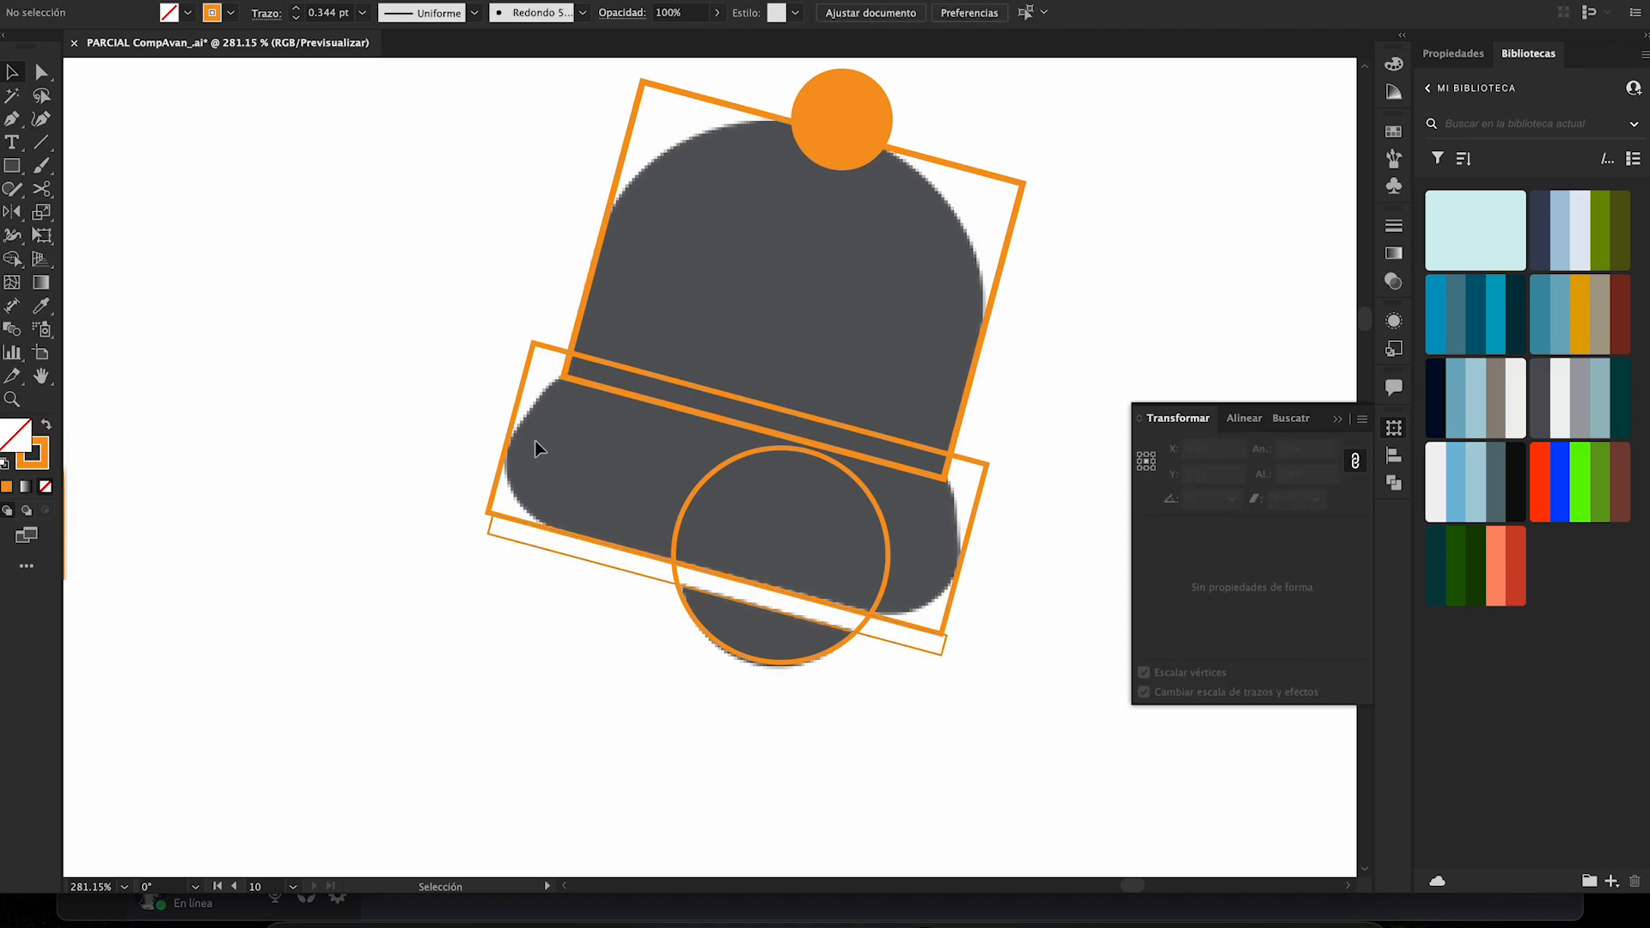
- Round the two lower corners of the bell's base rectangle to about 15 px
key("a")
left_click(511, 430)
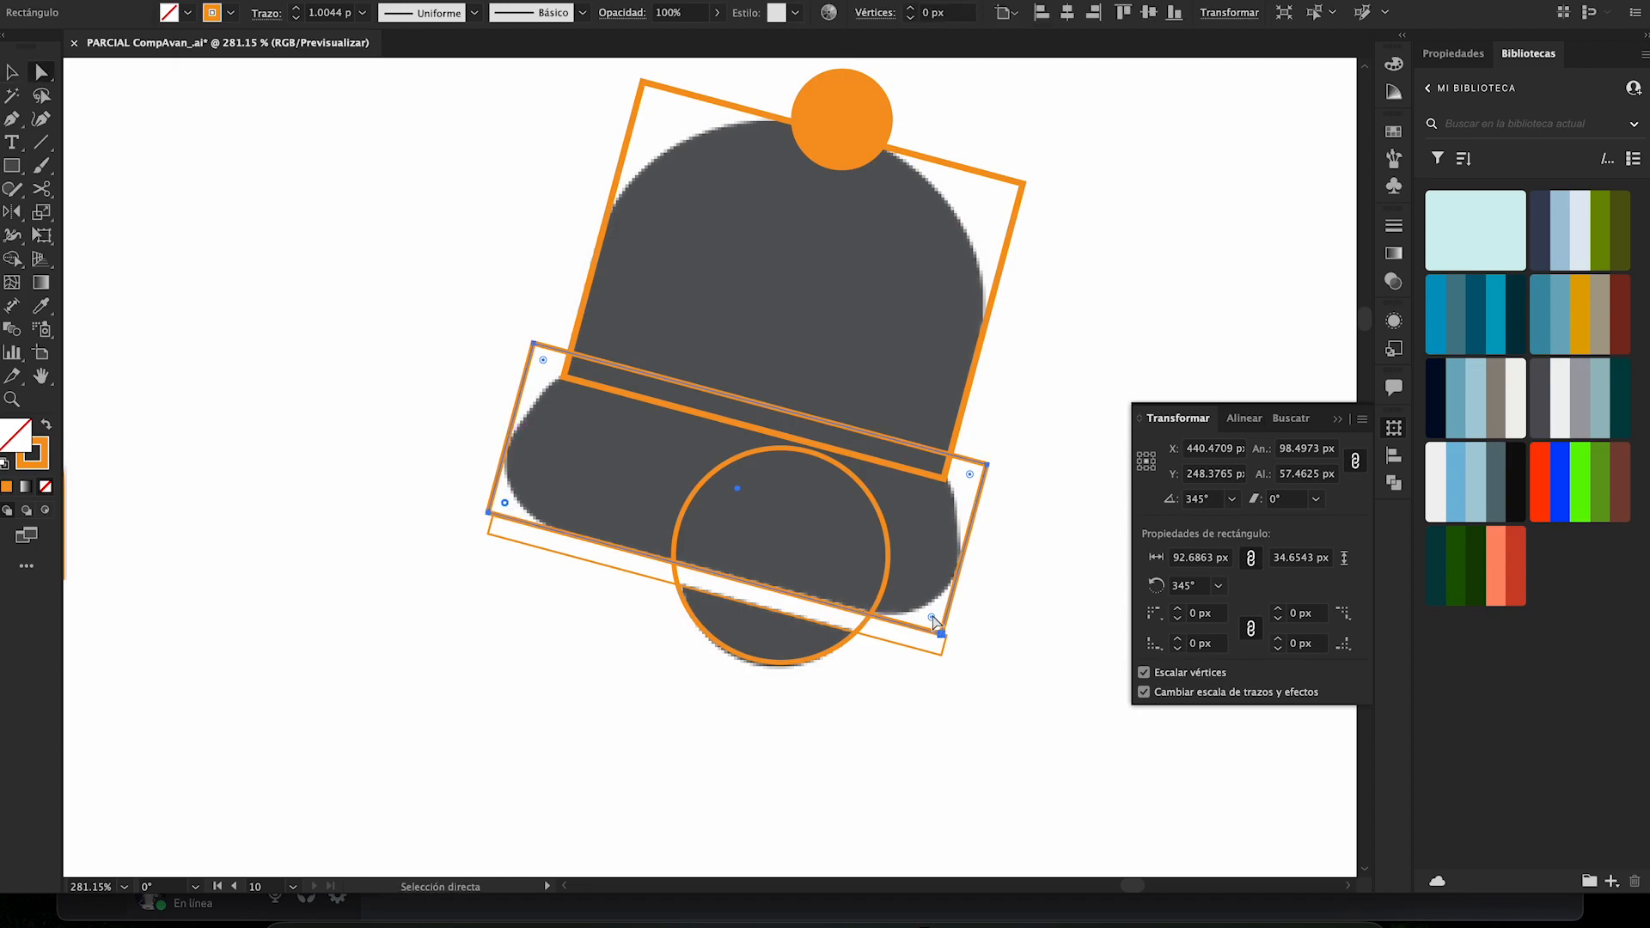
left_click_drag(935, 622, 883, 552)
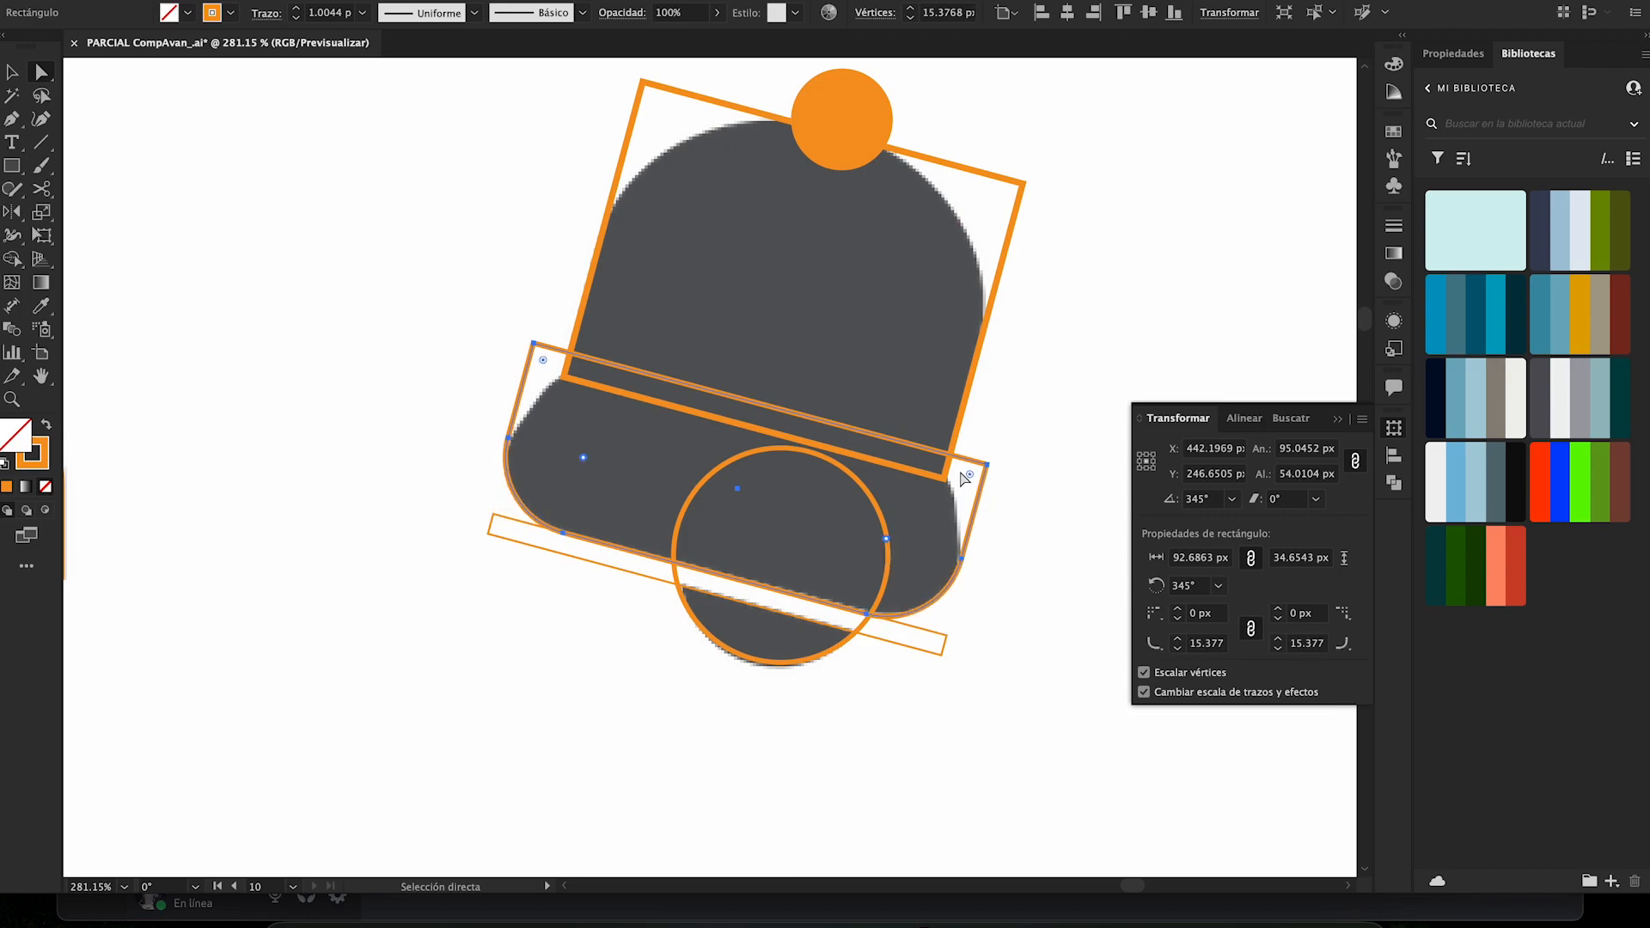
- Round the two upper corners of the bell's base rectangle to about 19 px
left_click(986, 465)
left_click(534, 343)
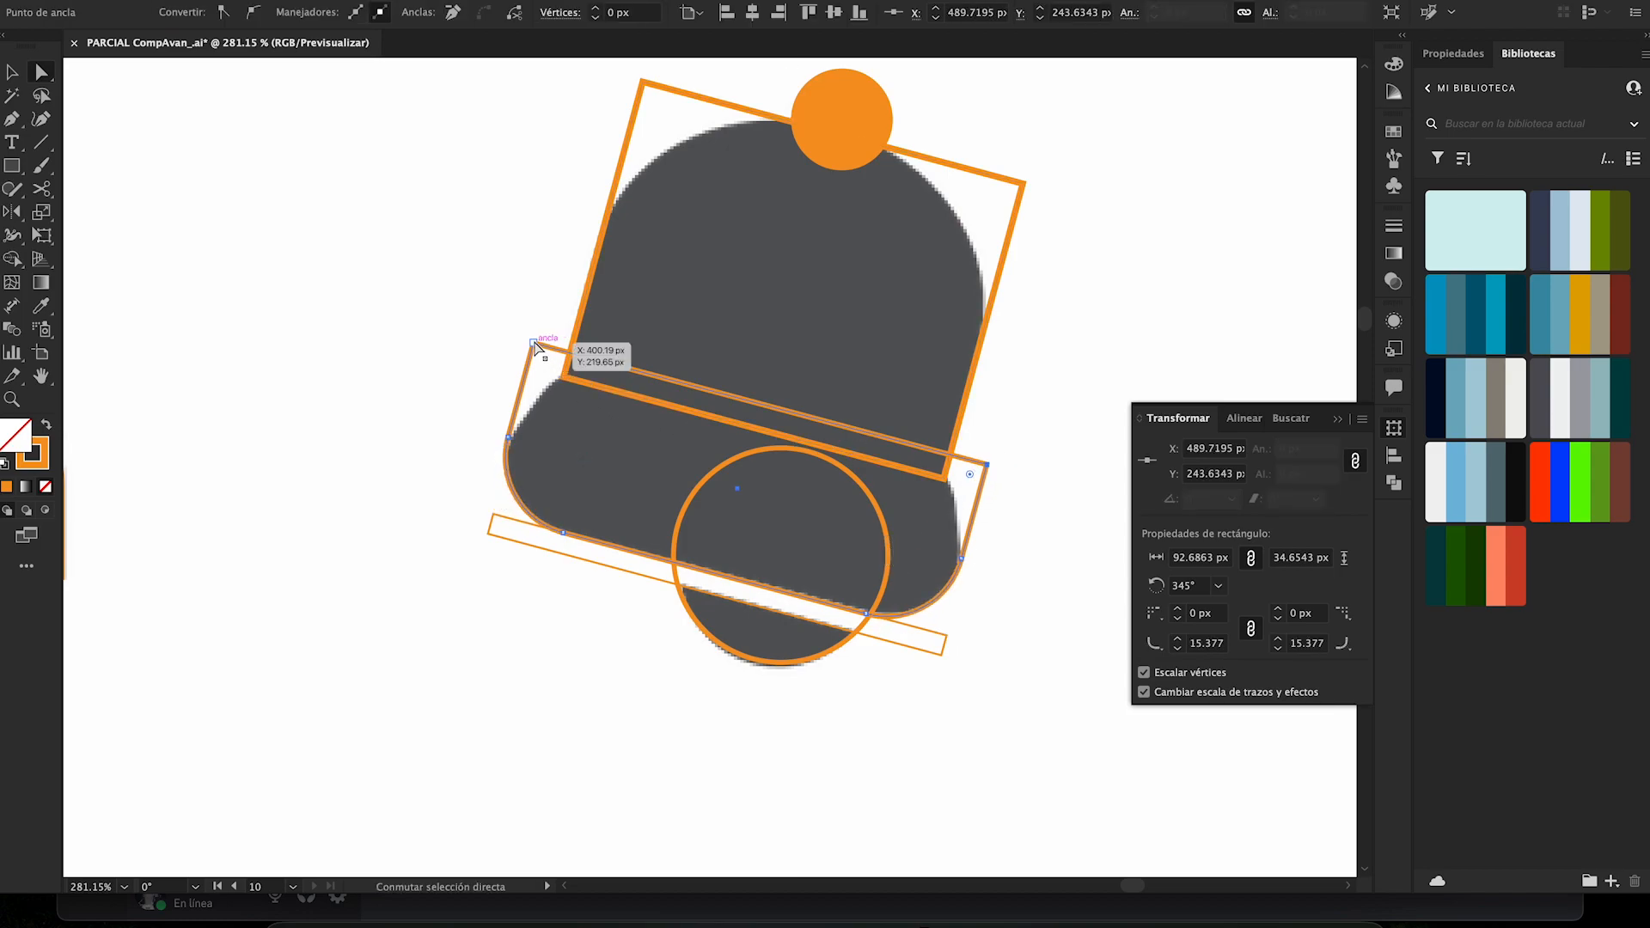
left_click(534, 343, "shift")
left_click_drag(545, 358, 607, 471)
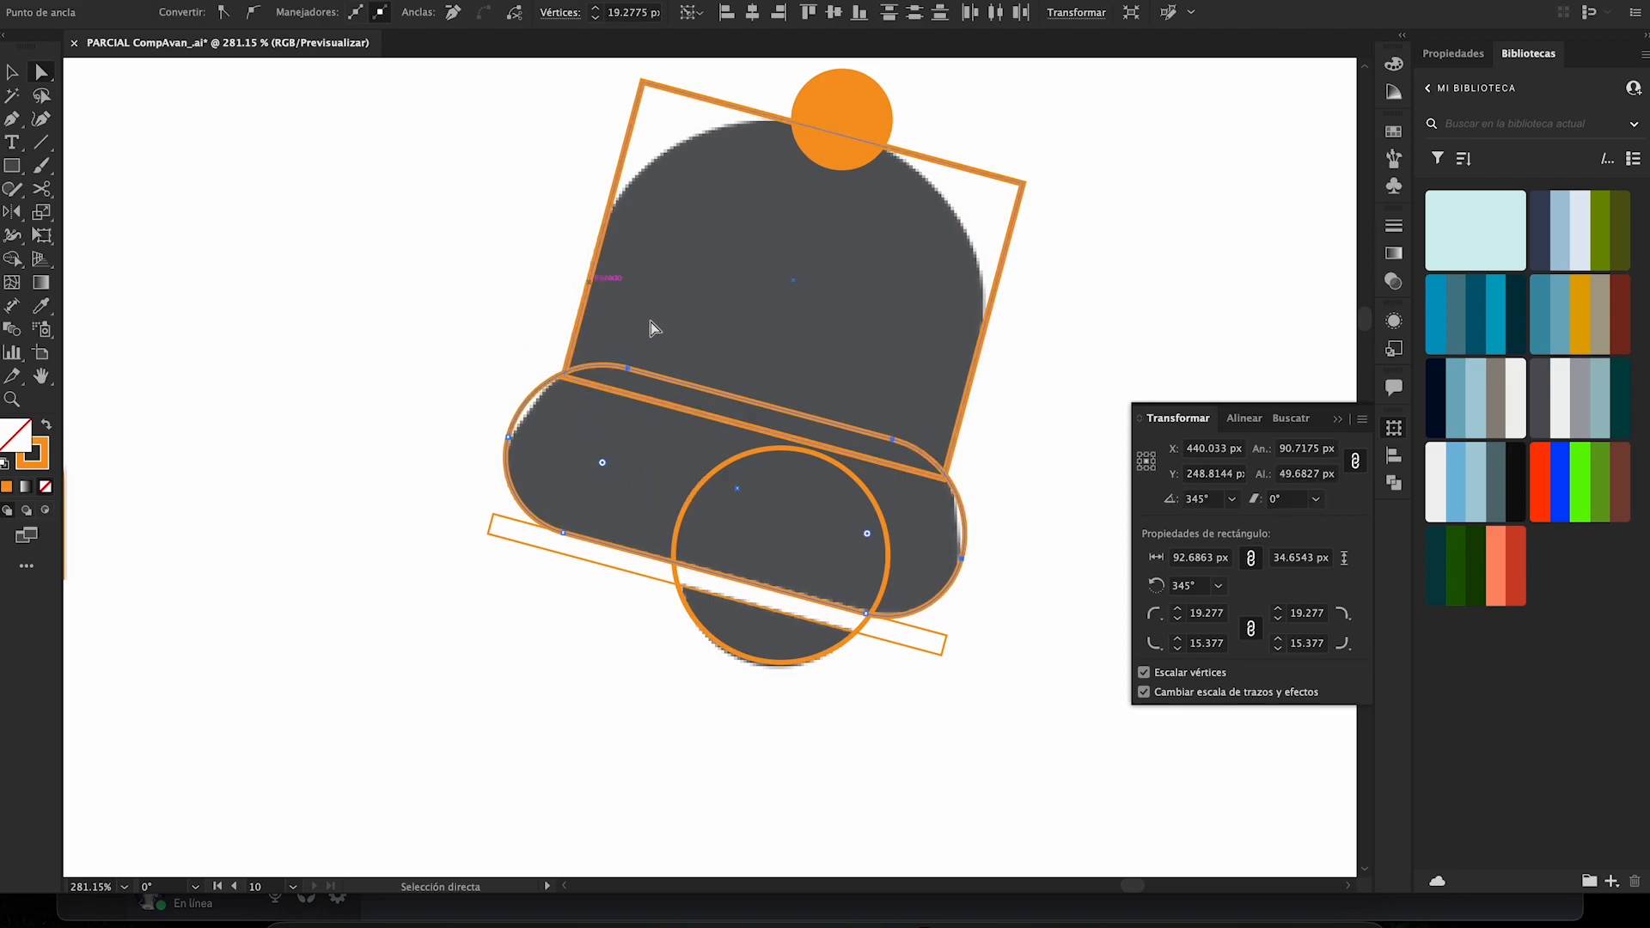
left_click(985, 465)
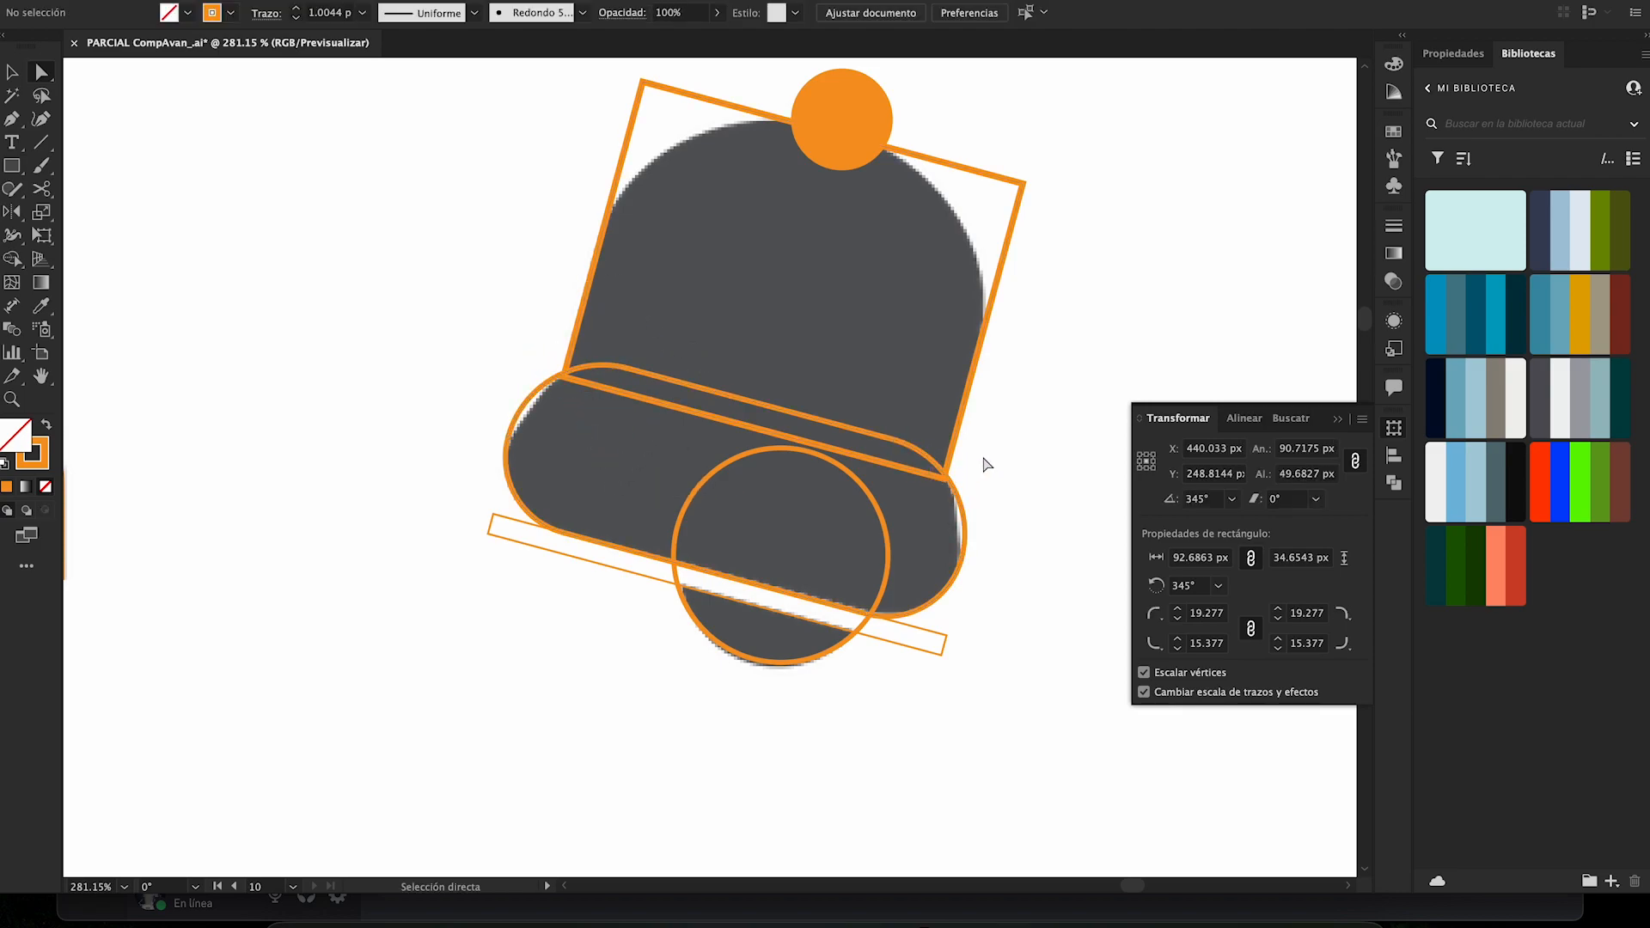
- Round the two upper corners of the bell's dome rectangle to about 34 px to match the grey dome
left_click(1024, 182)
left_click(643, 80, "shift")
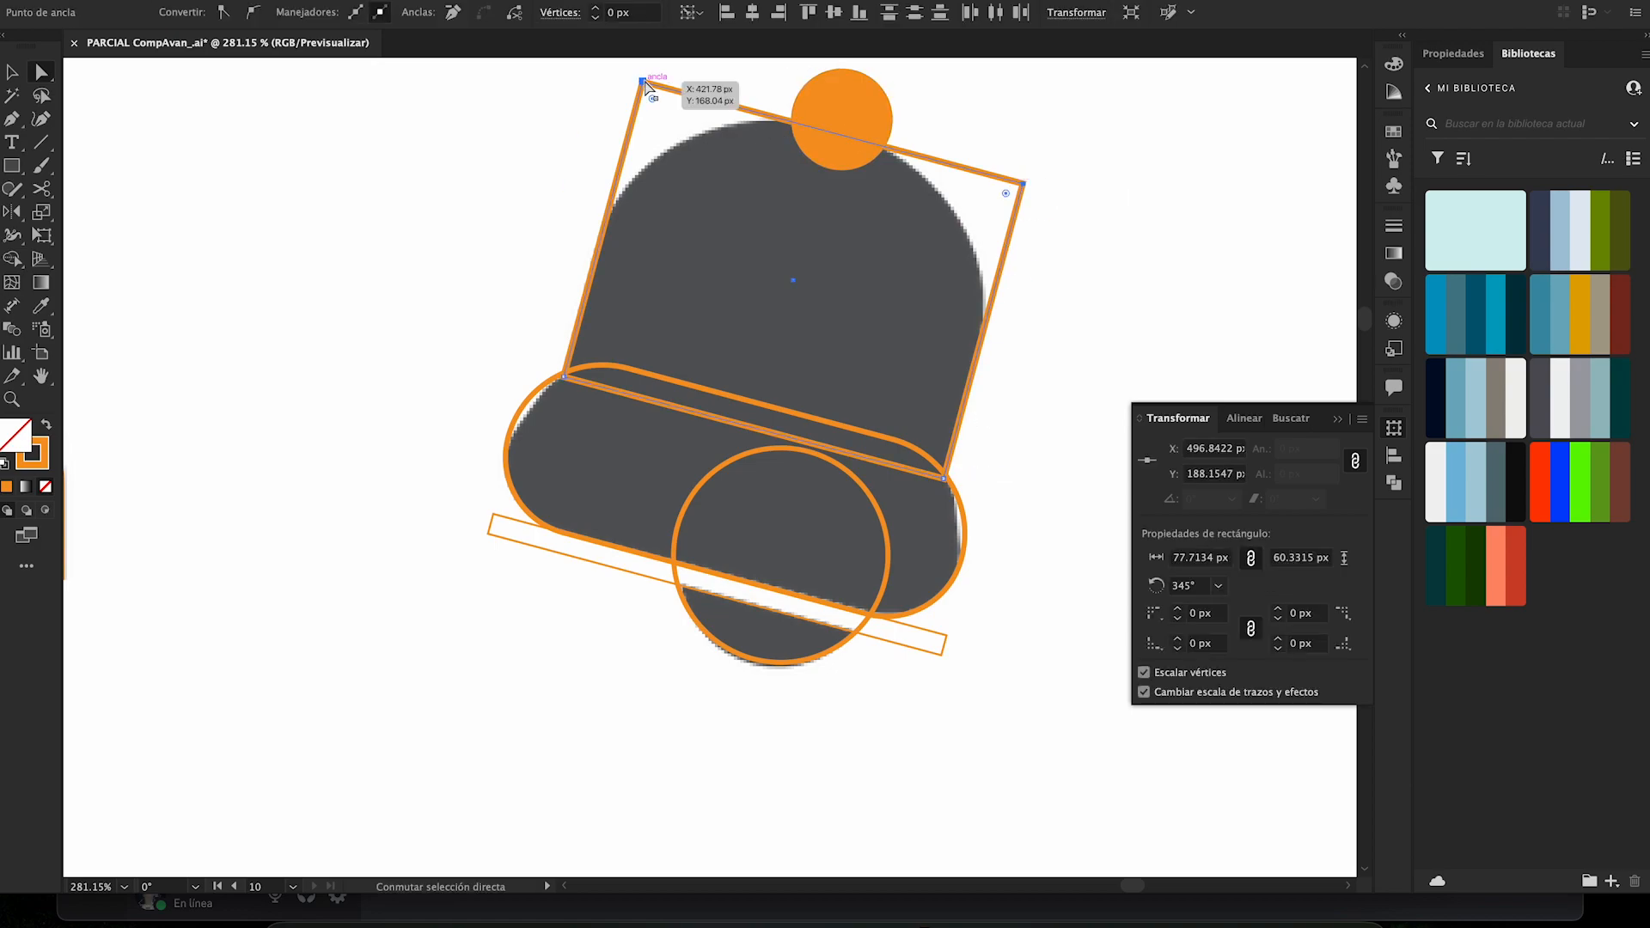
left_click_drag(644, 102, 720, 327)
key("v")
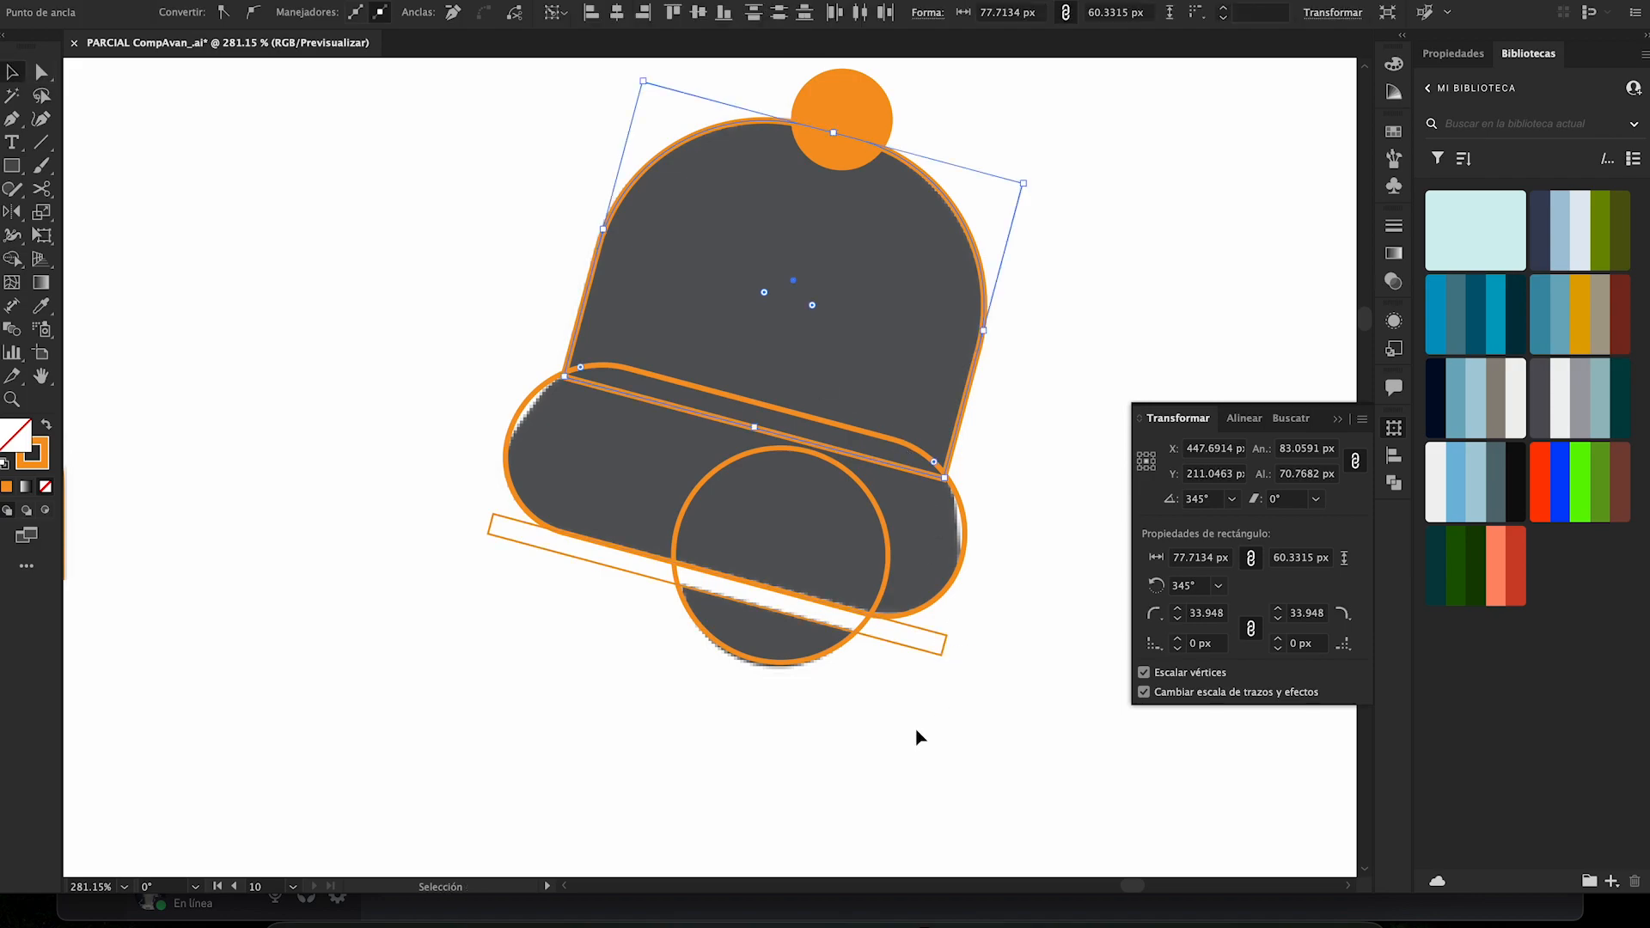
left_click_drag(929, 743, 600, 288)
scroll(310, 338, "left", 5)
key("z")
left_click_drag(347, 338, 155, 339)
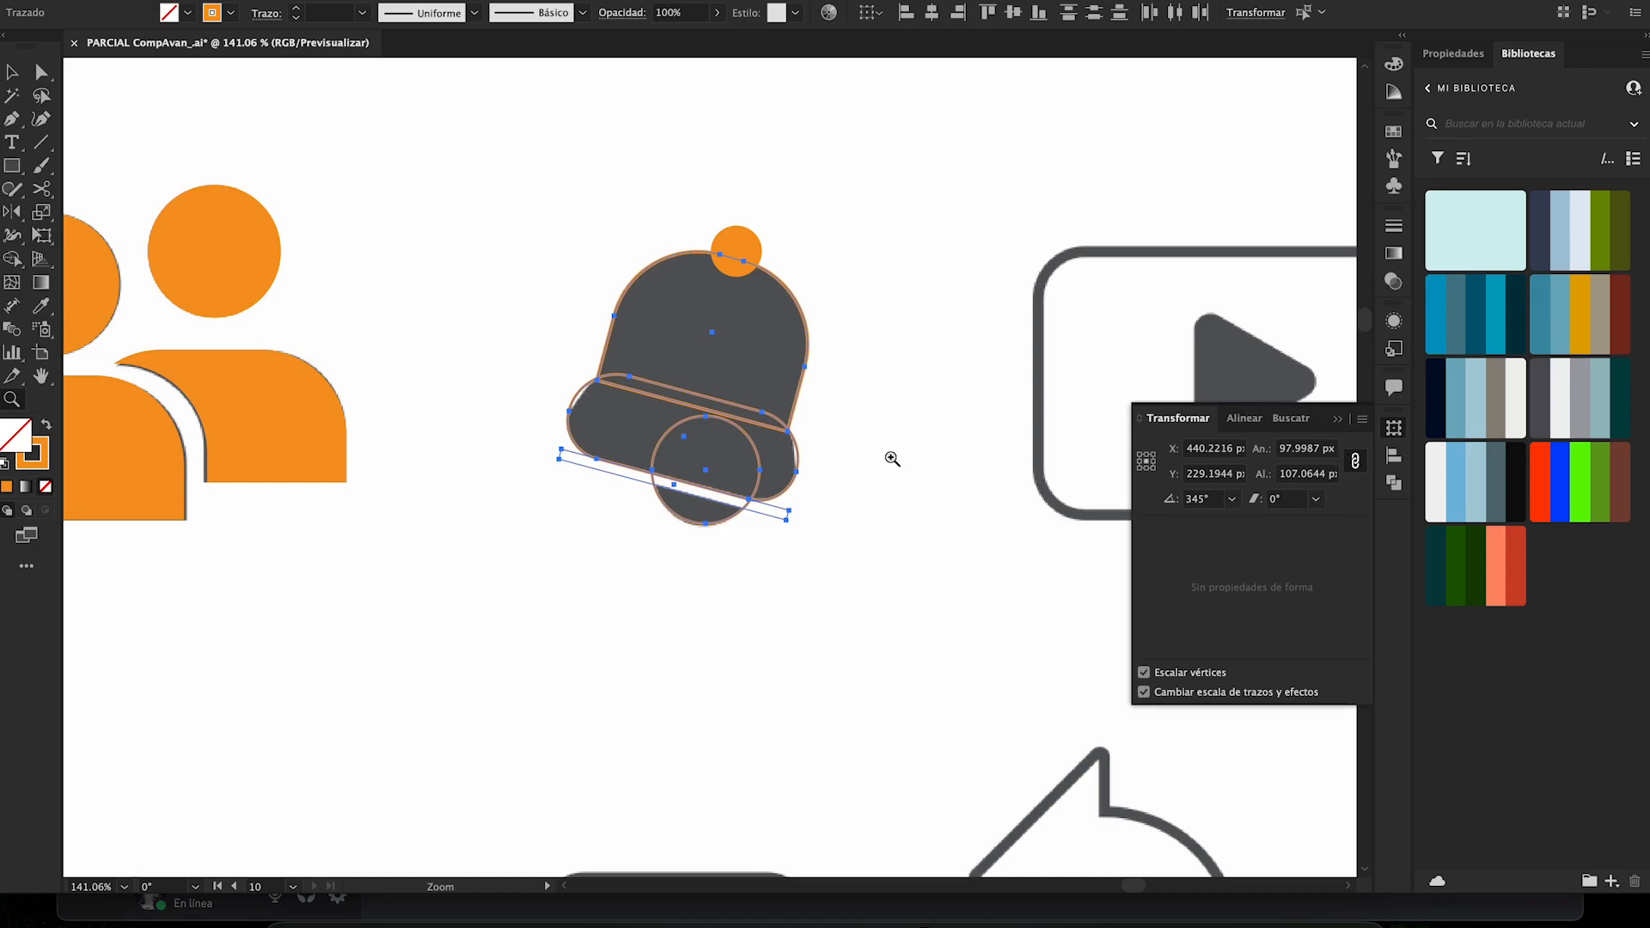
left_click_drag(669, 389, 612, 456)
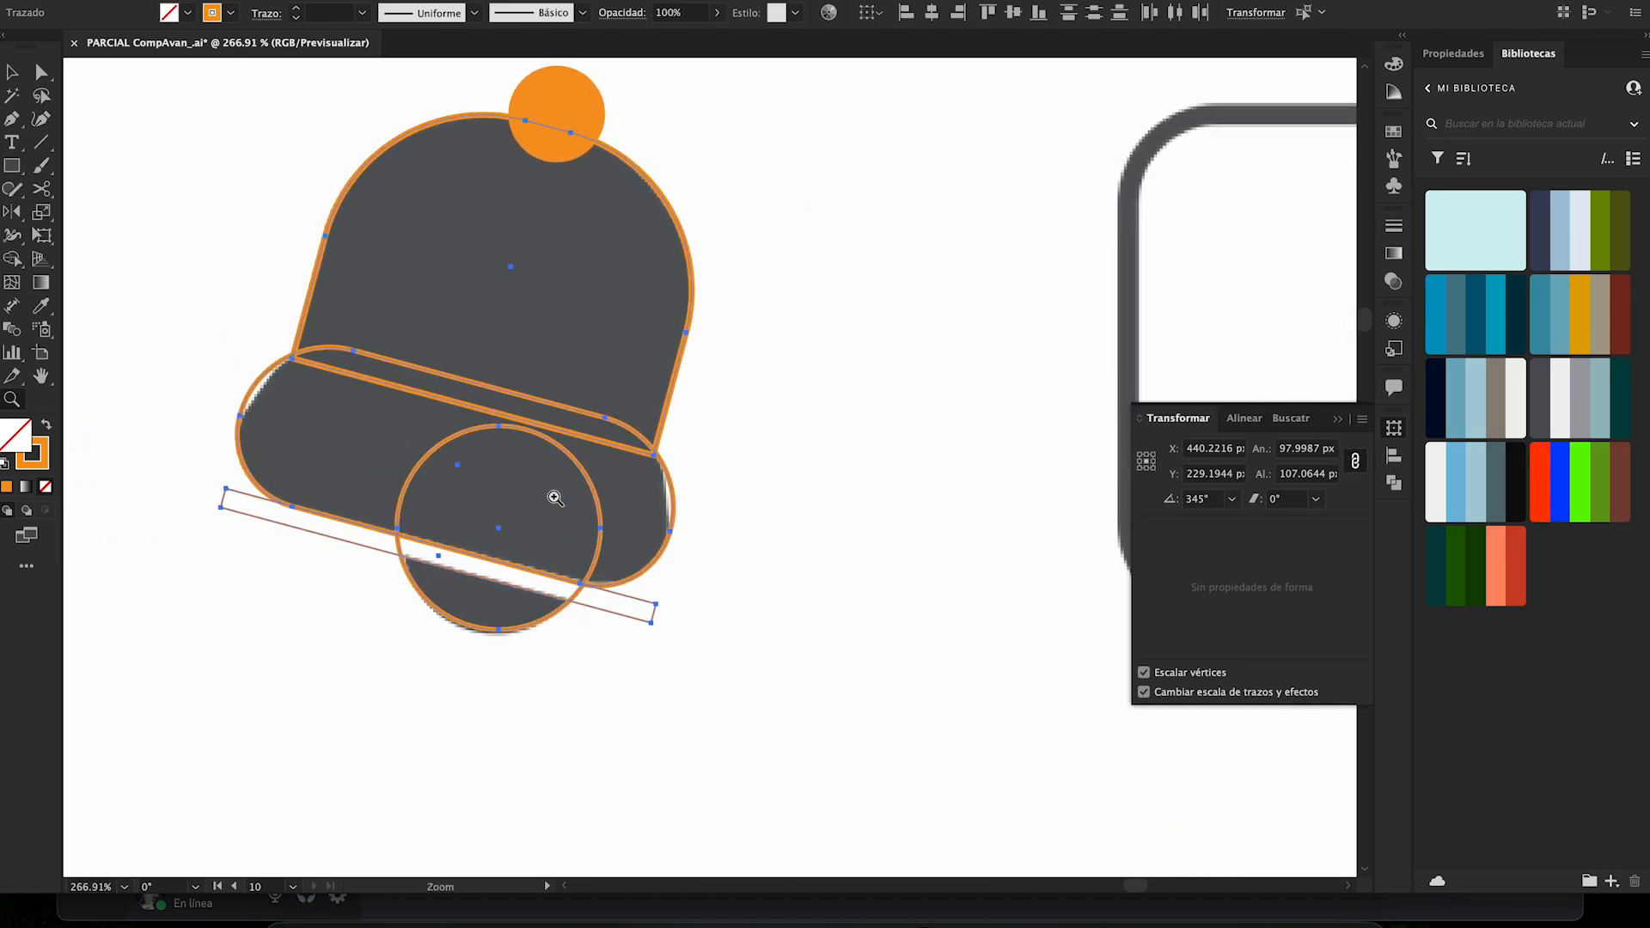
left_click_drag(554, 401, 504, 376)
key("b")
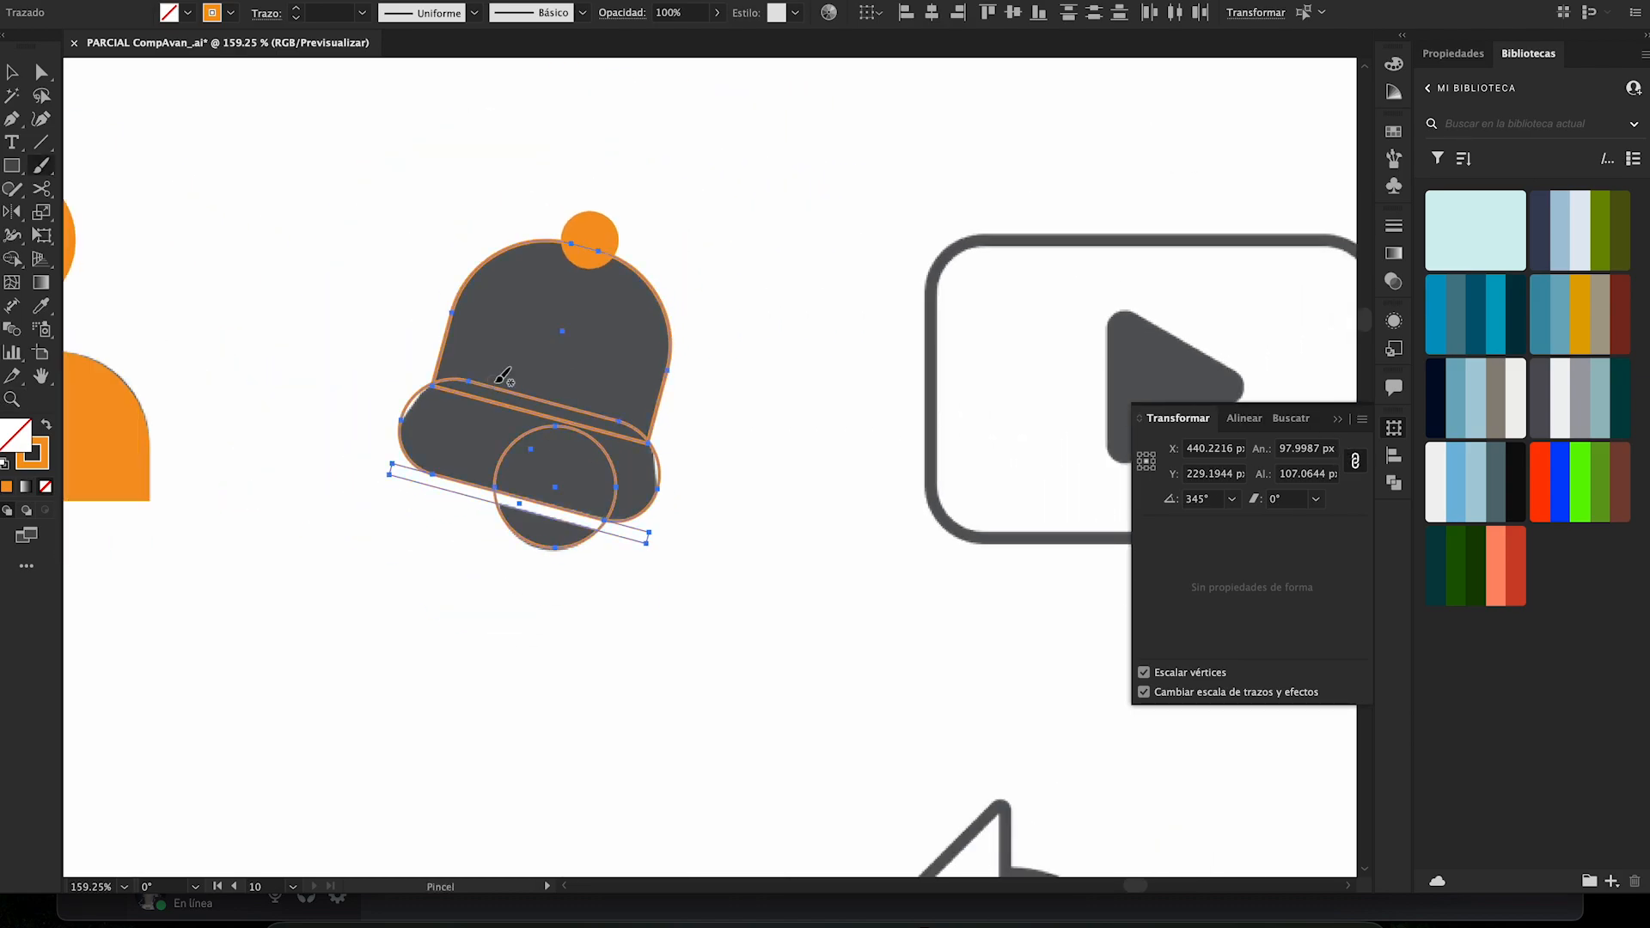
left_click_drag(441, 207, 474, 269)
key("super+z")
- Merge the bell's knob, dome and base into one shape with Shape Builder, removing the strip above the clapper
key("v")
left_click_drag(368, 173, 748, 692)
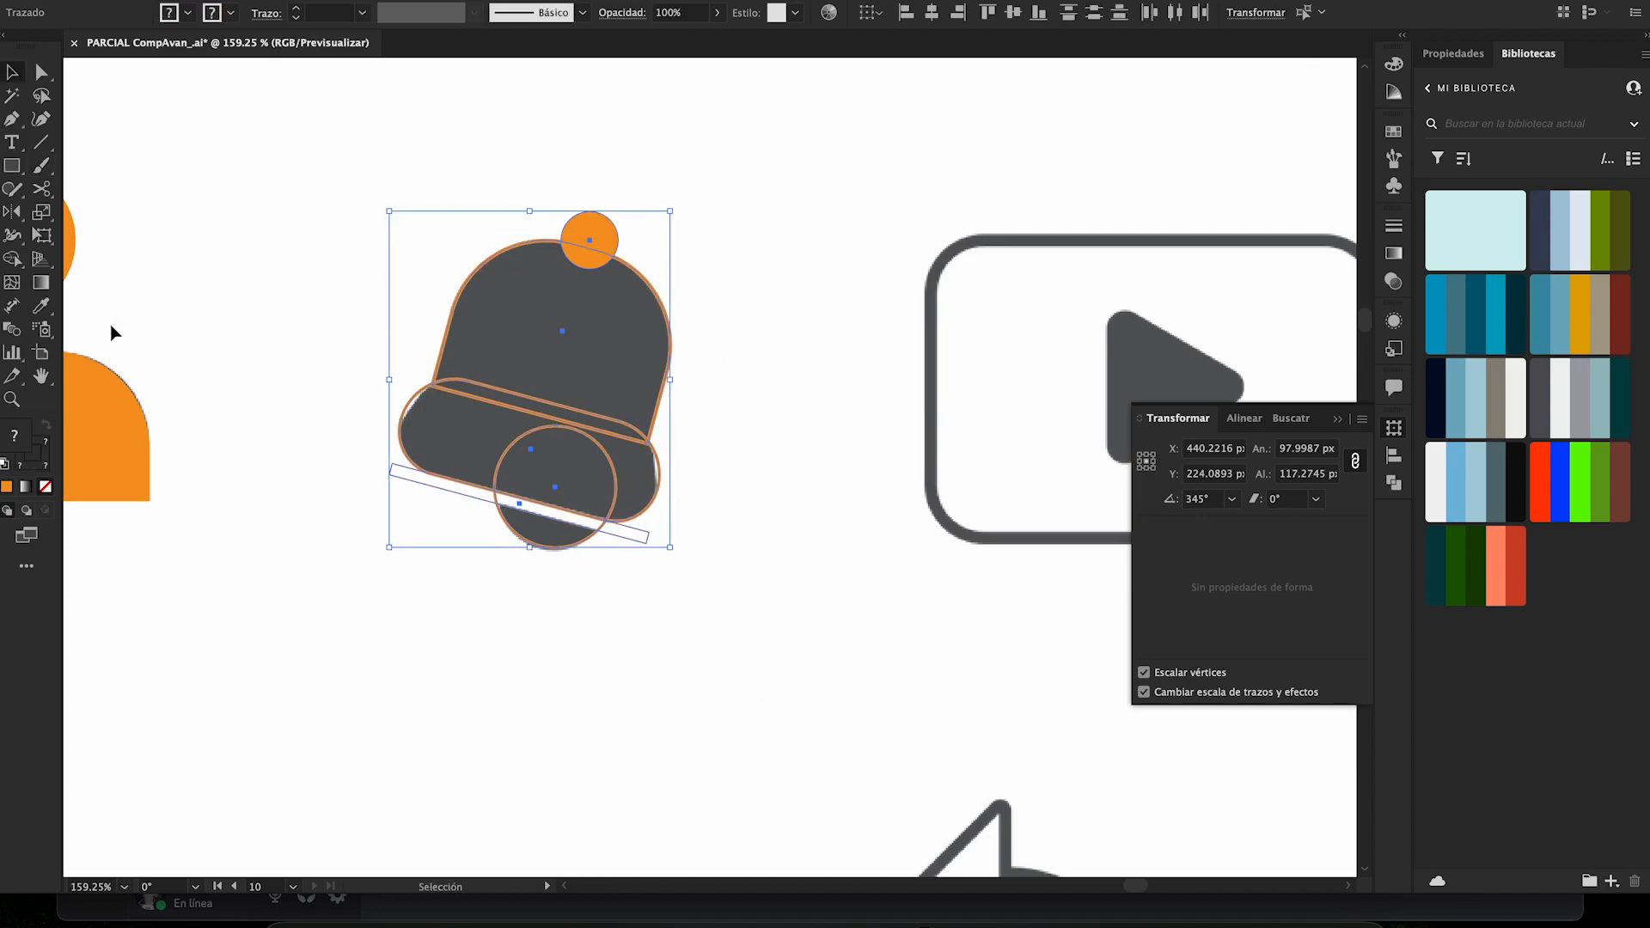
key("shift+m")
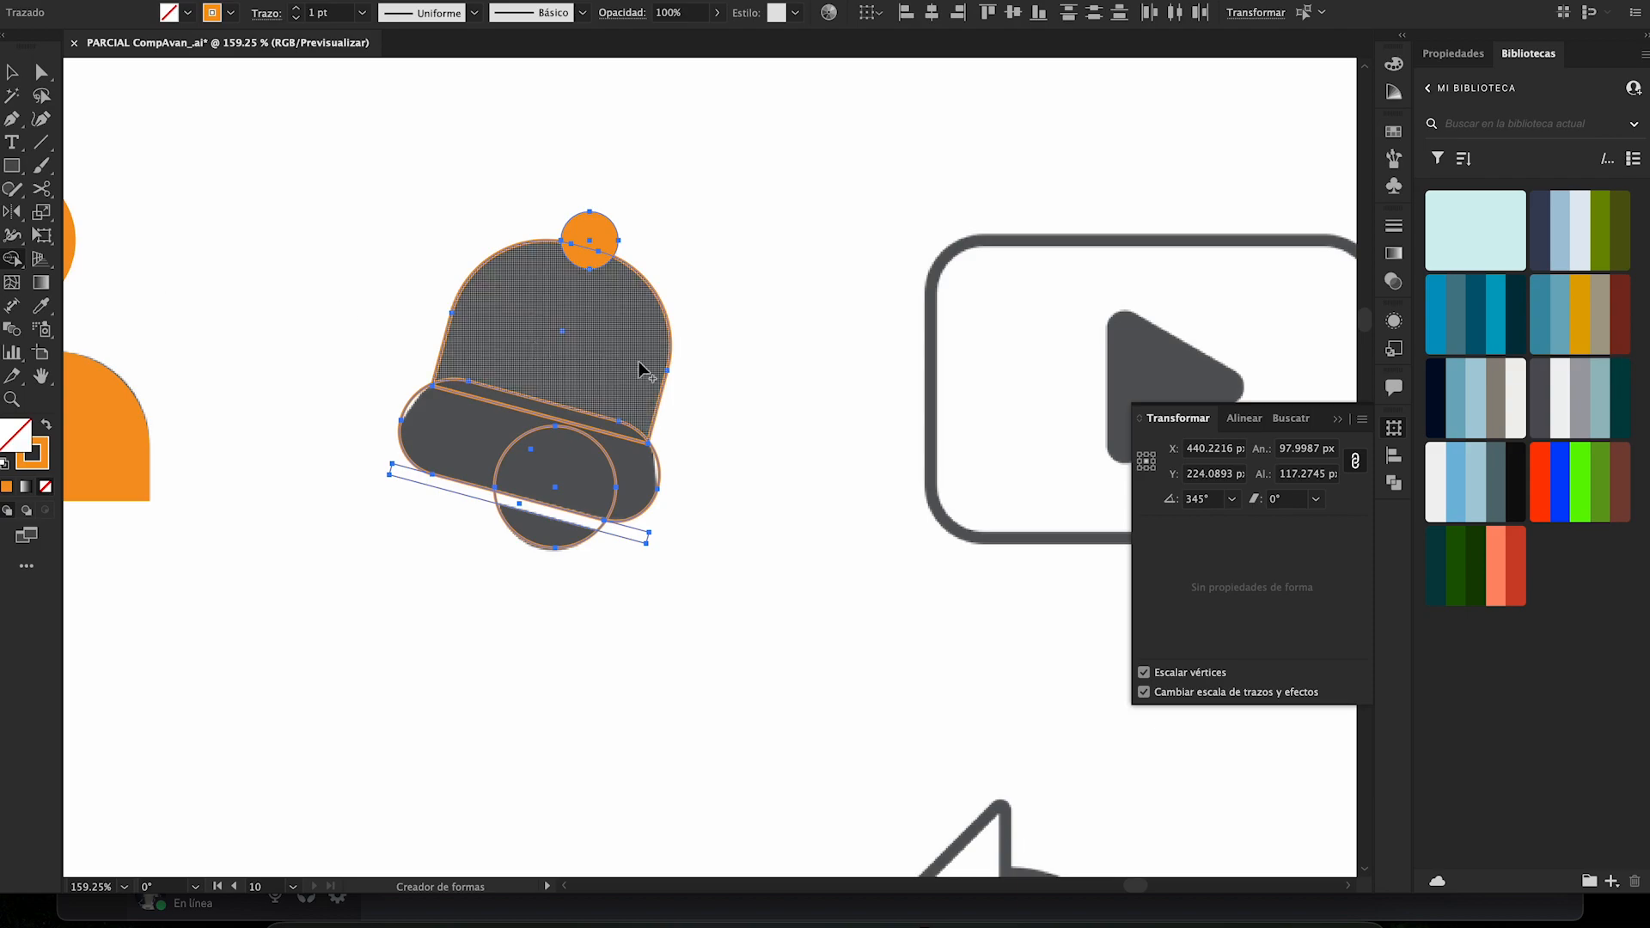
left_click_drag(589, 234, 576, 301)
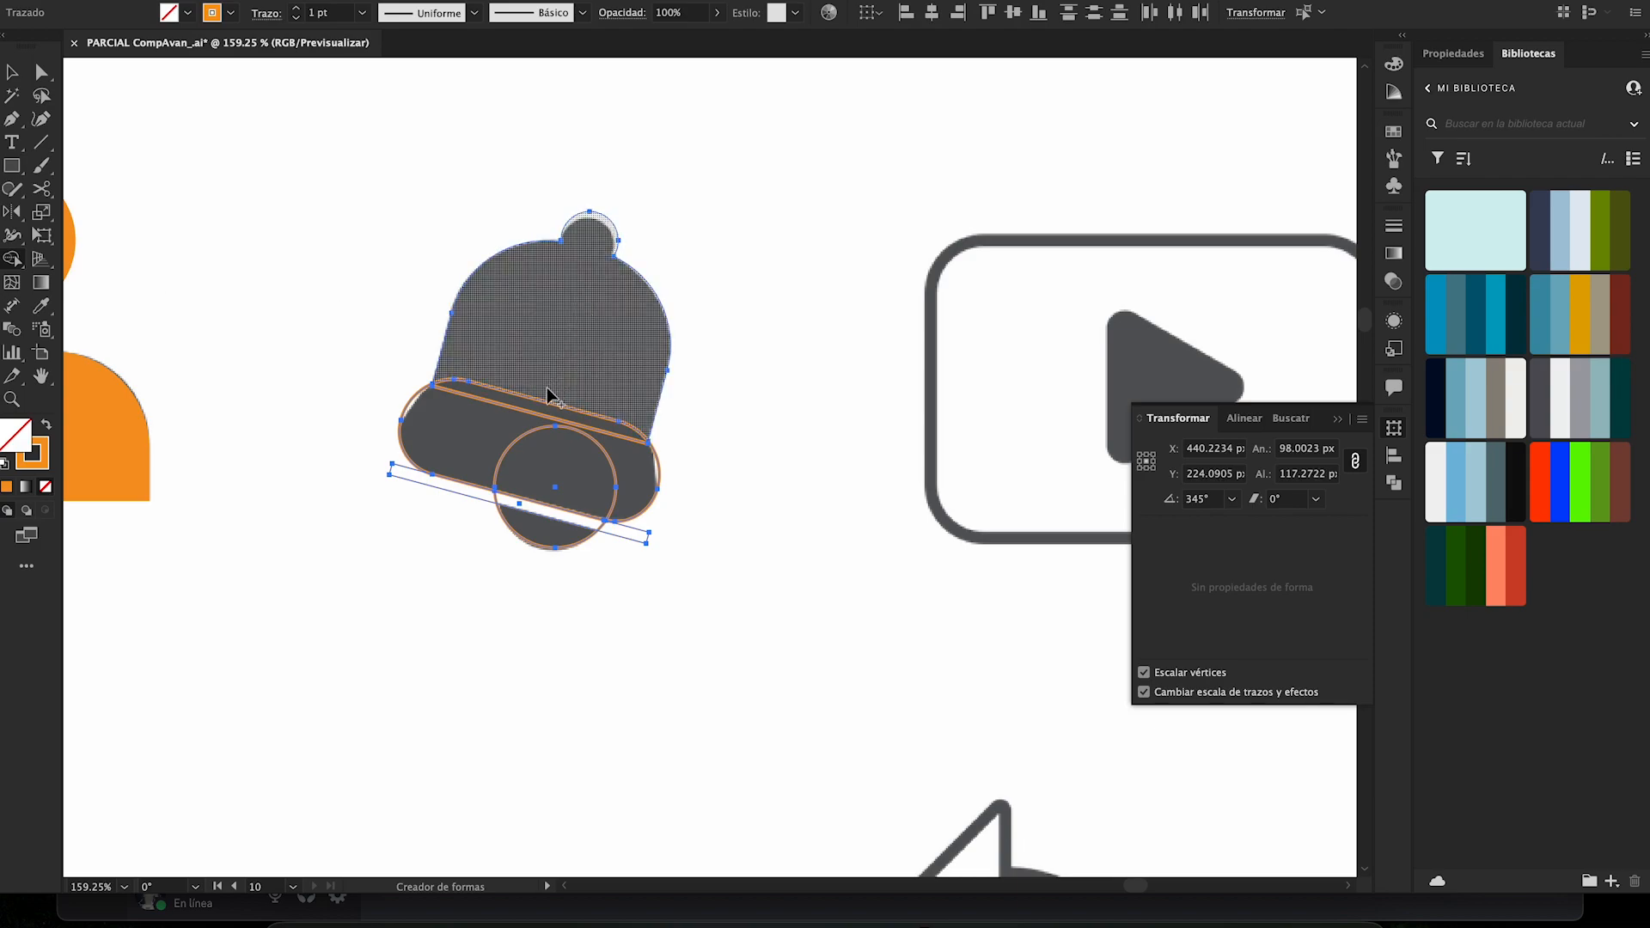
mouse_move(538, 390)
left_mouse_down()
mouse_move(544, 453)
mouse_move(478, 499)
mouse_move(512, 502)
left_mouse_up()
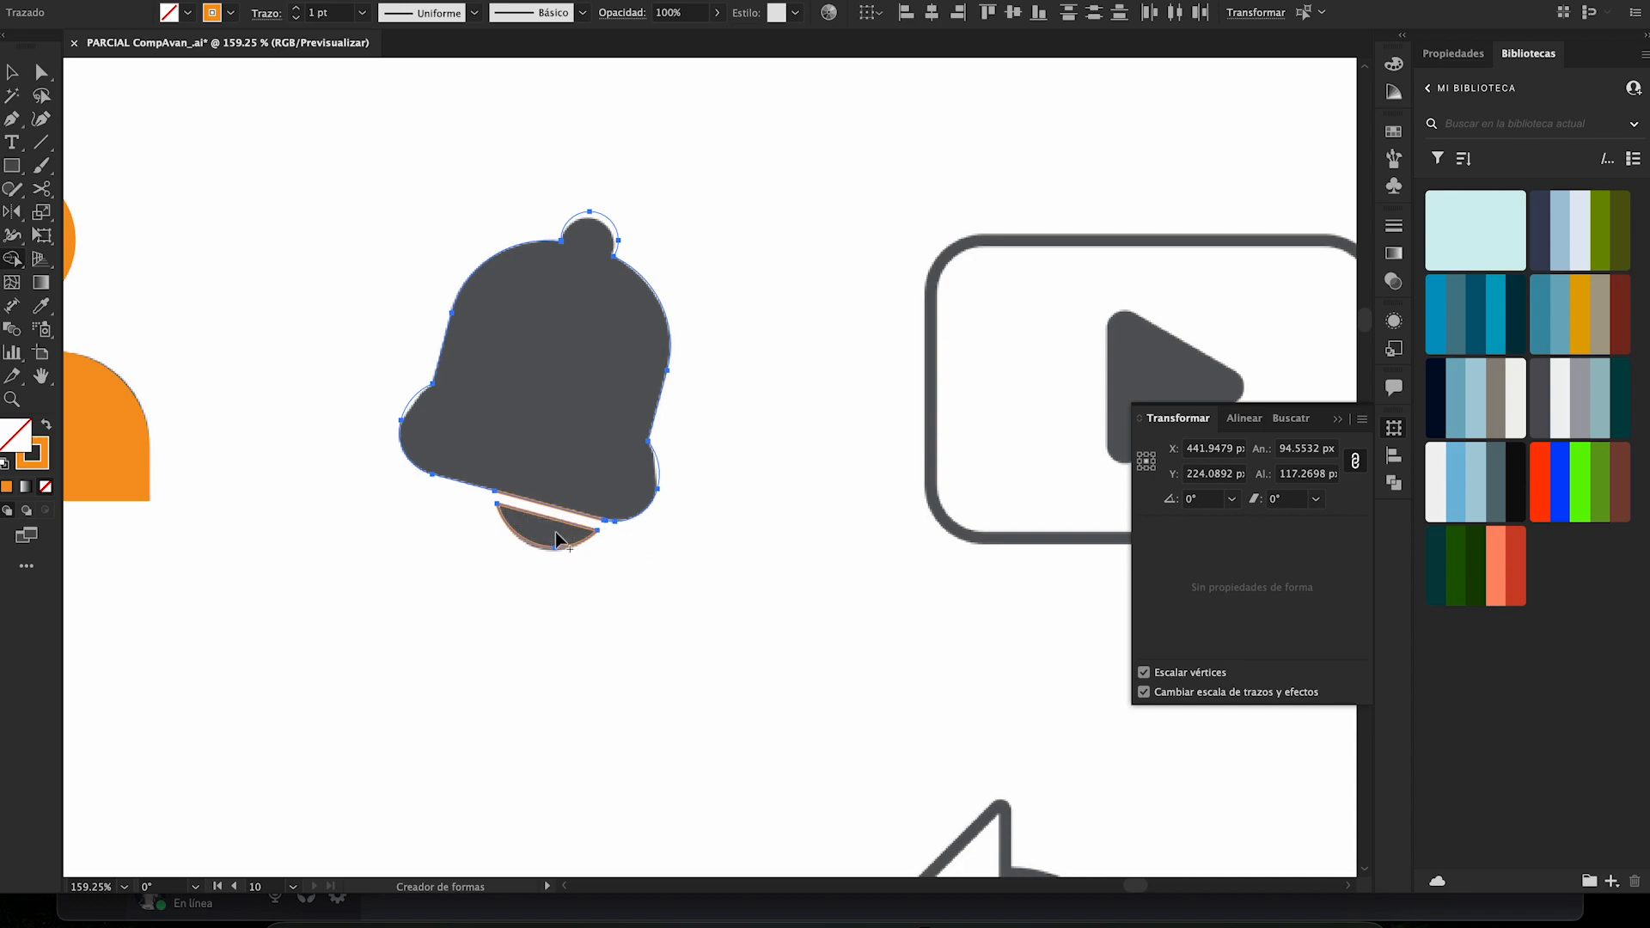
- Fill the merged bell and its clapper with the people icon's orange, without a stroke, using the Eyedropper
key("i")
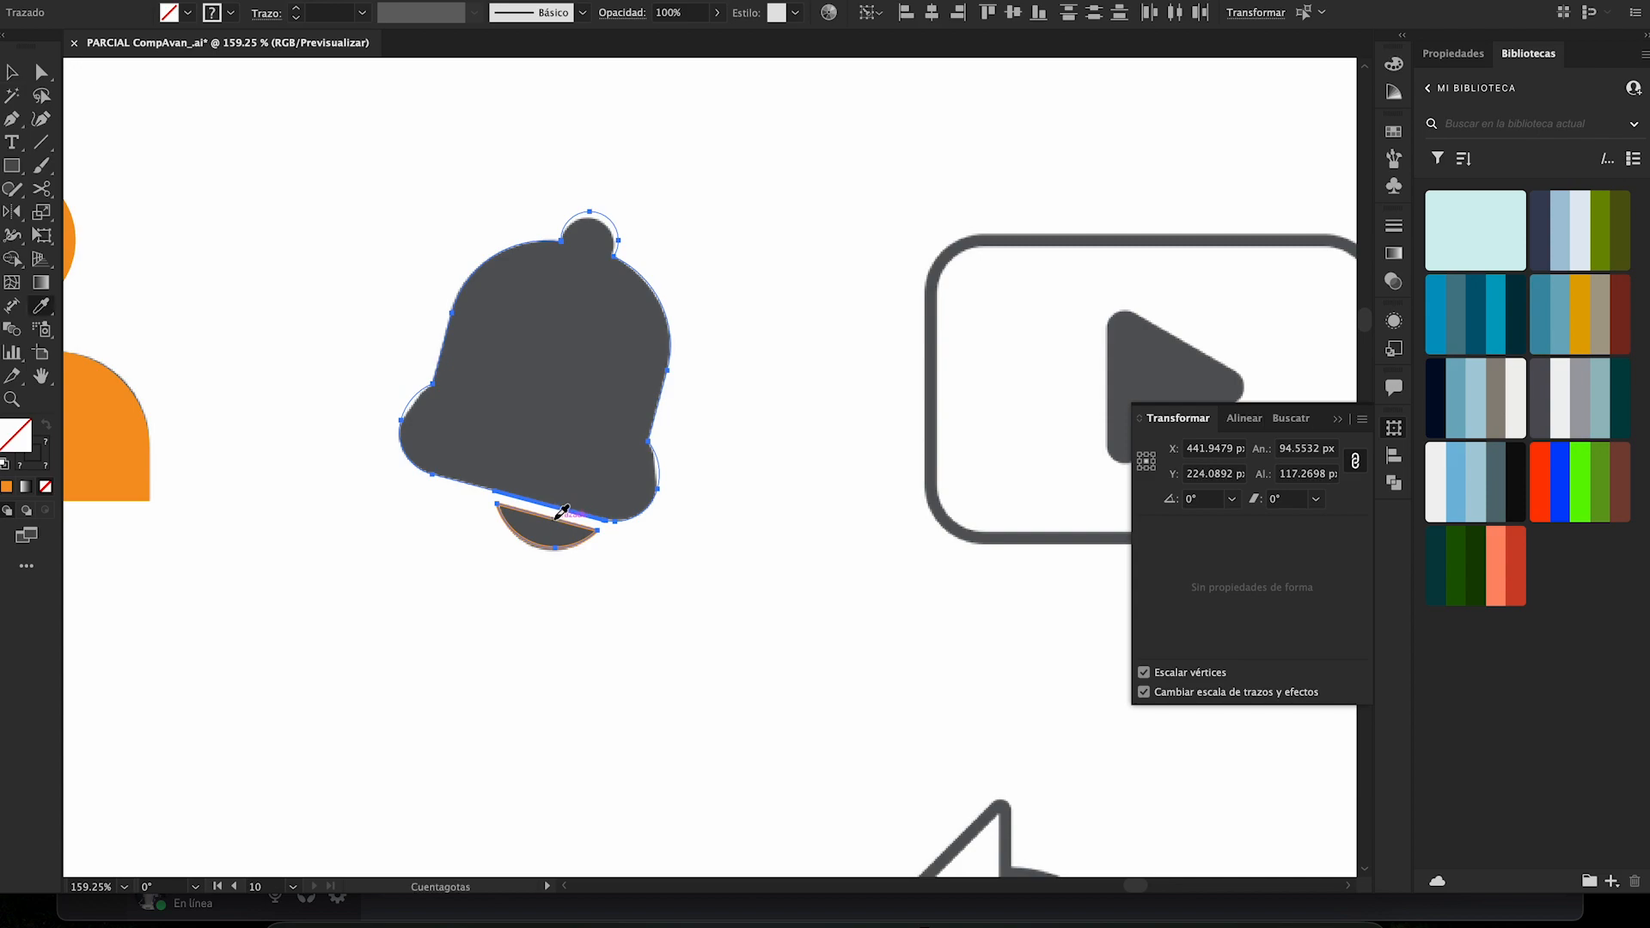
left_click(558, 516)
left_click(143, 449)
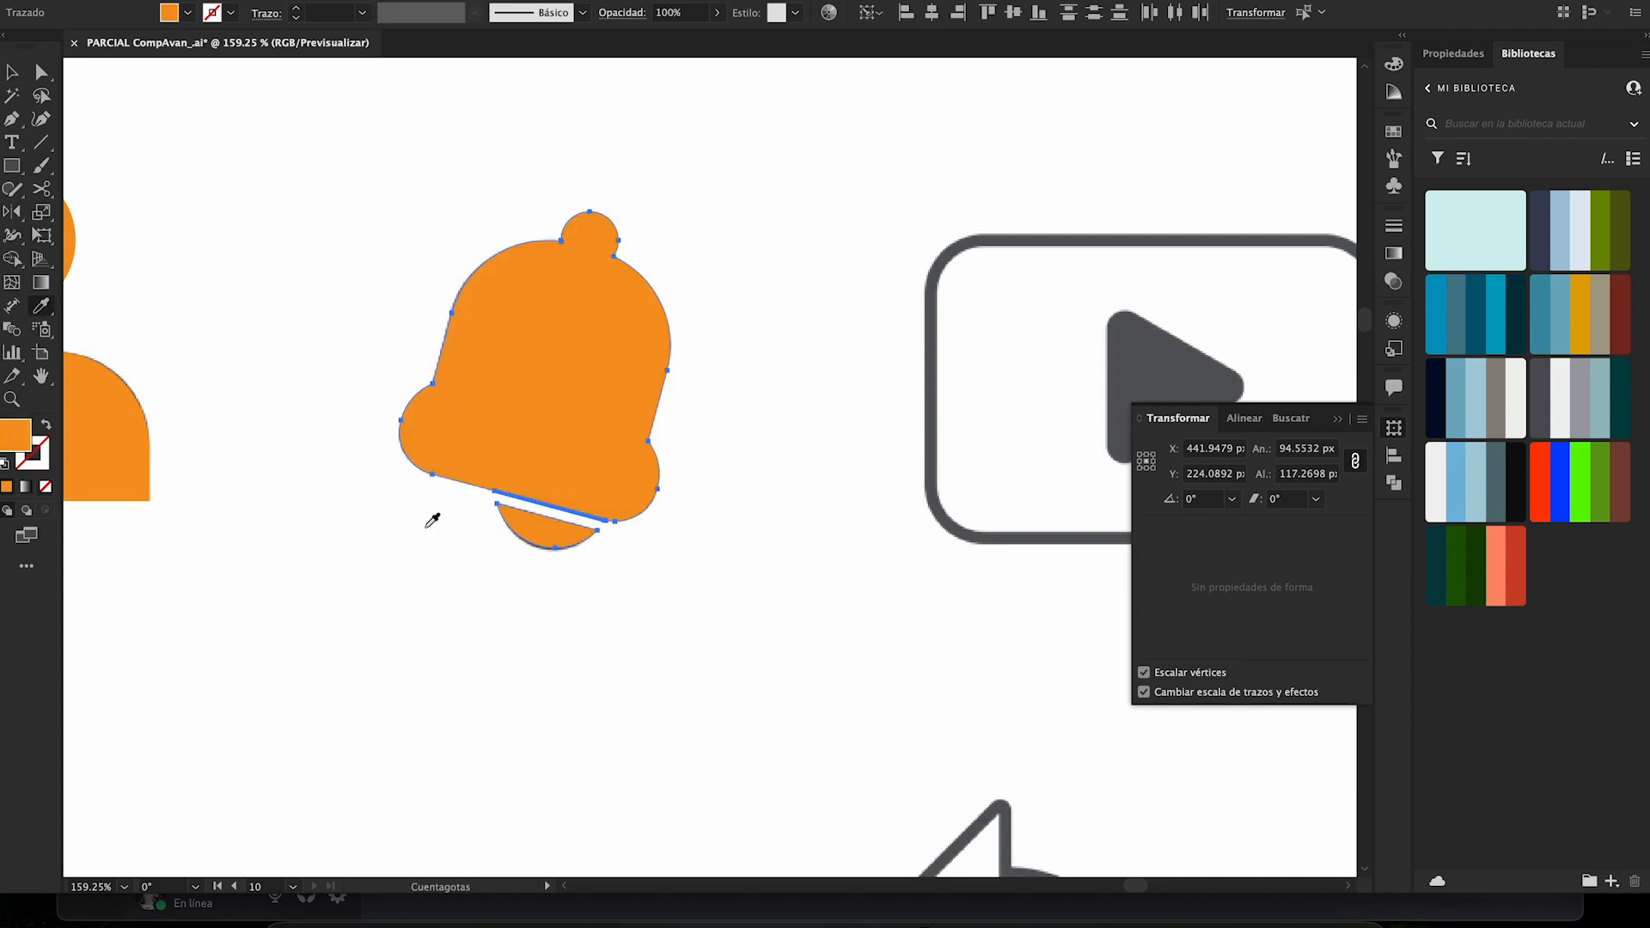
left_click(588, 588, "ctrl")
- Clear the stray sliver behind the bell's base, moving the bell body aside and back over the grey icon
key("z")
left_click_drag(512, 425, 722, 491)
key("a")
left_click(614, 580)
key("super+z")
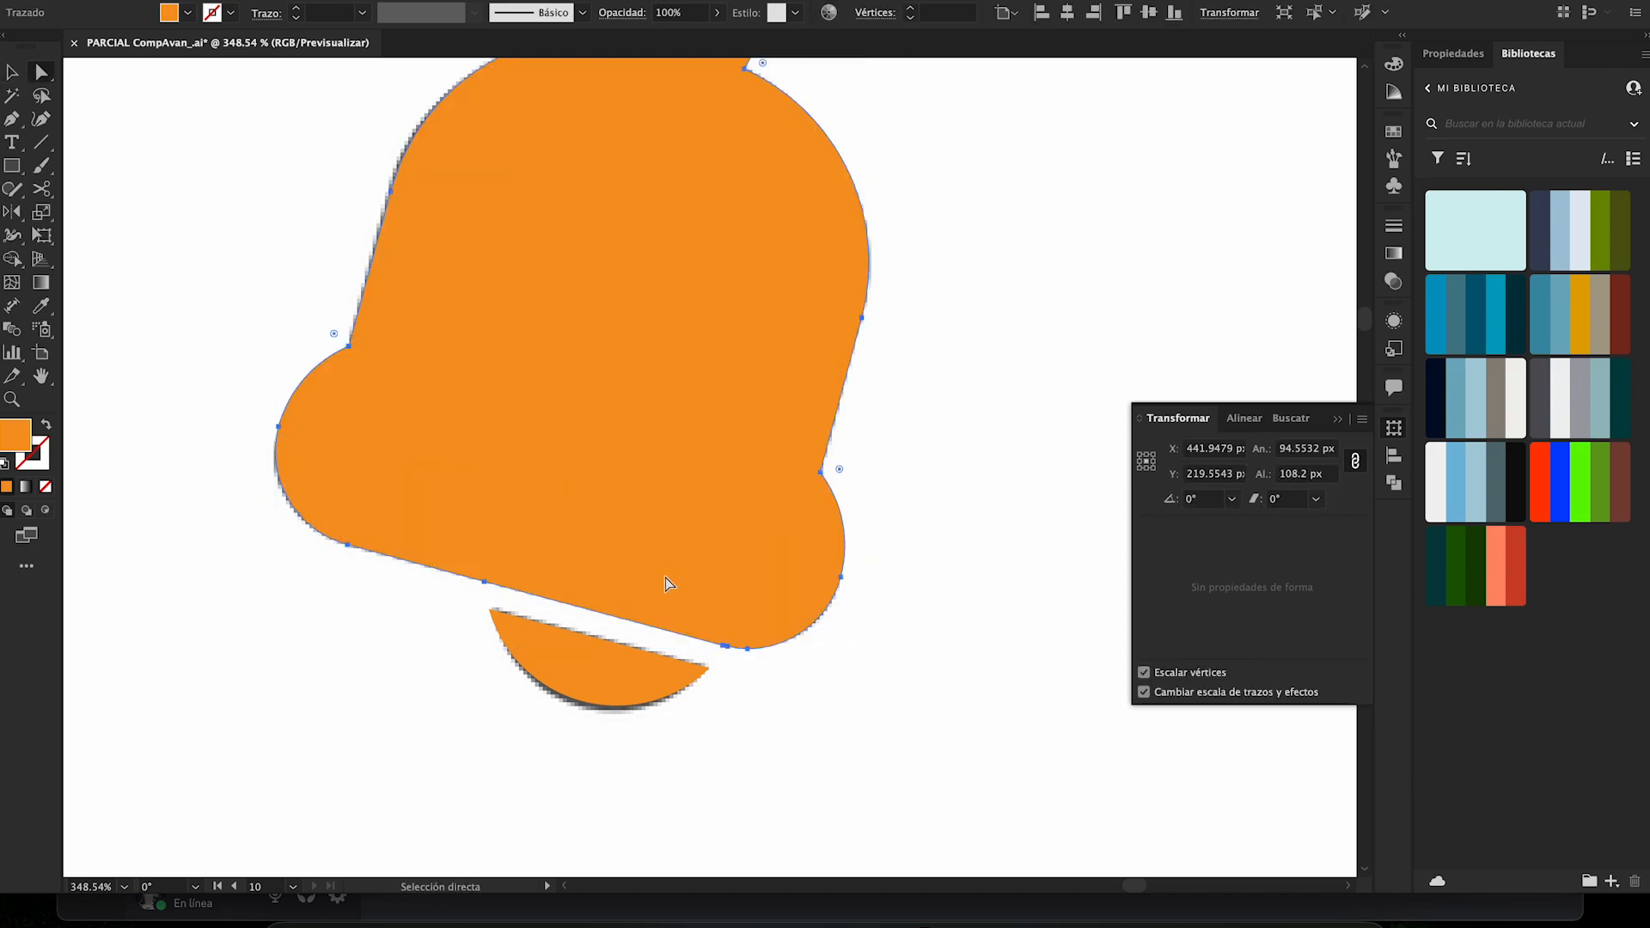
left_click_drag(645, 606, 678, 556)
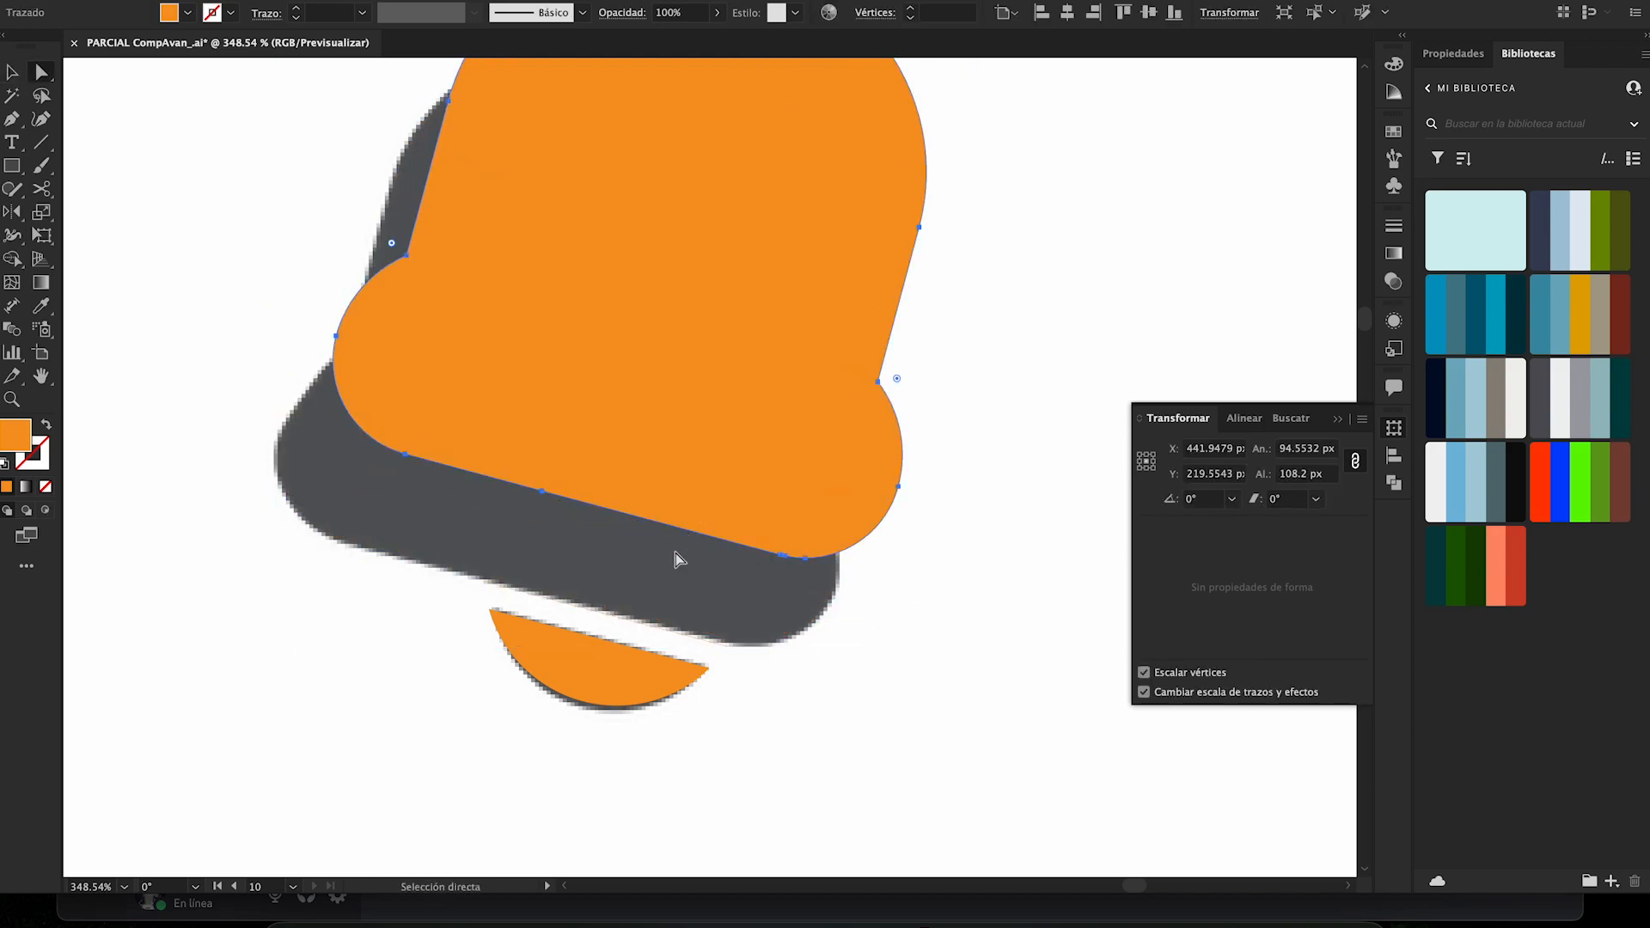
left_click(647, 633)
key("super+shift+a")
key("v")
left_click_drag(727, 493, 674, 575)
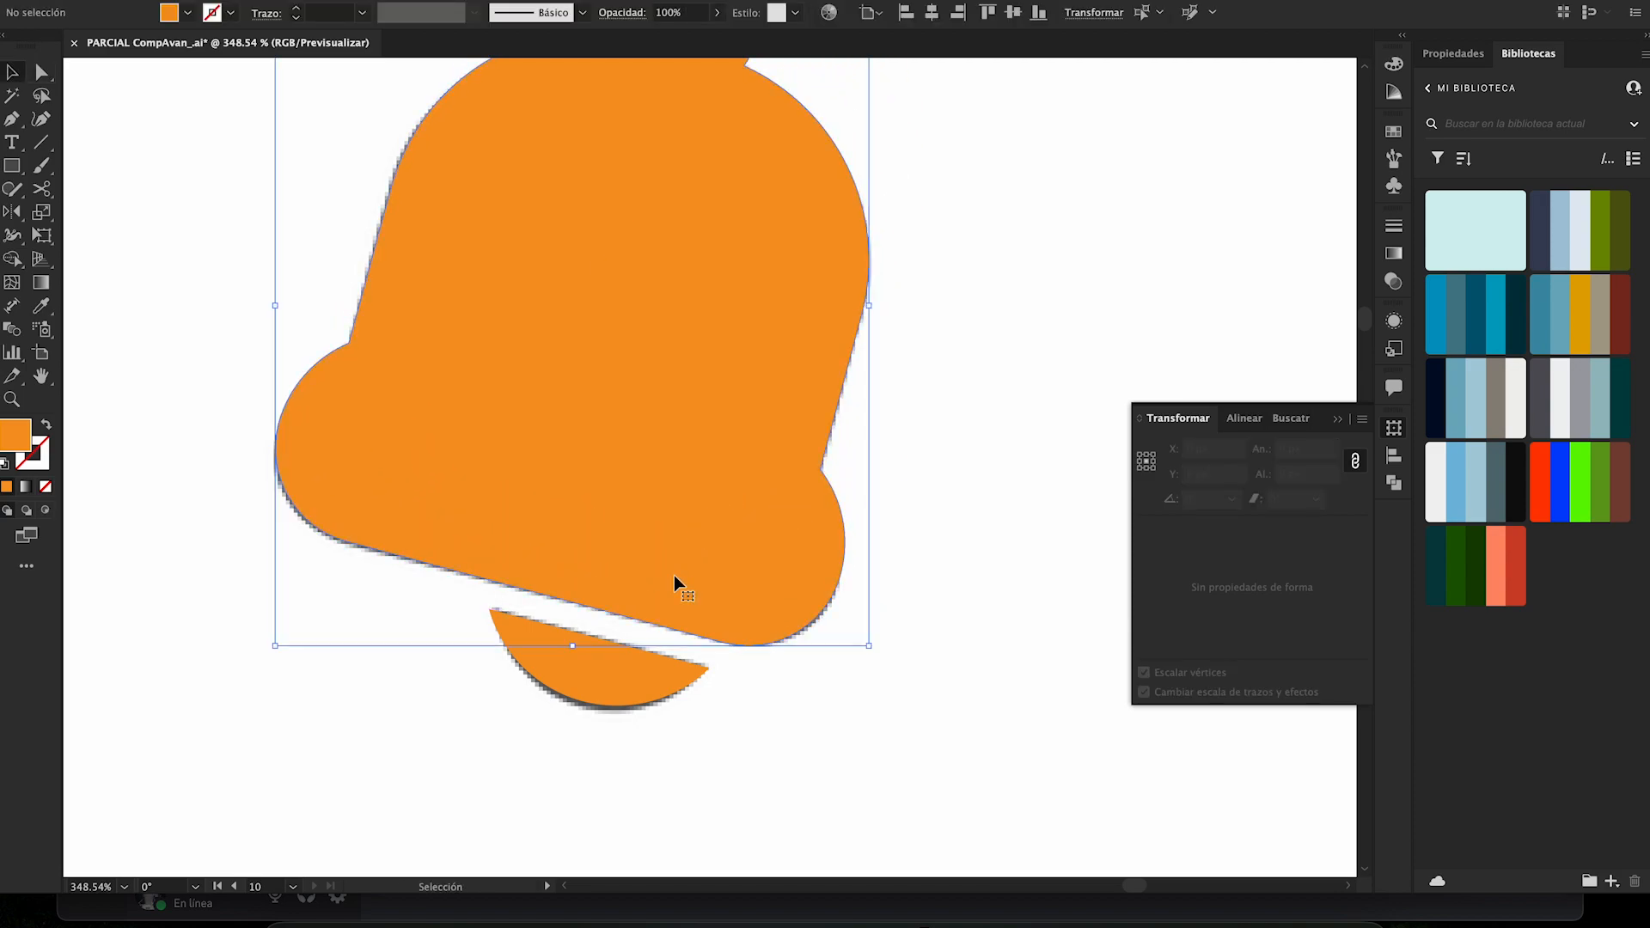
- Adjust the bell's clapper to fit the grey one beneath it, at about 35 × 15 px
mouse_move(619, 693)
left_mouse_down()
mouse_move(599, 765)
mouse_move(622, 673)
left_mouse_up()
key("super+shift+a")
left_click_drag(802, 681, 751, 665)
left_click_drag(610, 619, 401, 557)
- Draw a rectangle about 33 × 61 px over the thumbs-up icon's cuff, with an orange stroke and no fill
left_click_drag(702, 567, 628, 230)
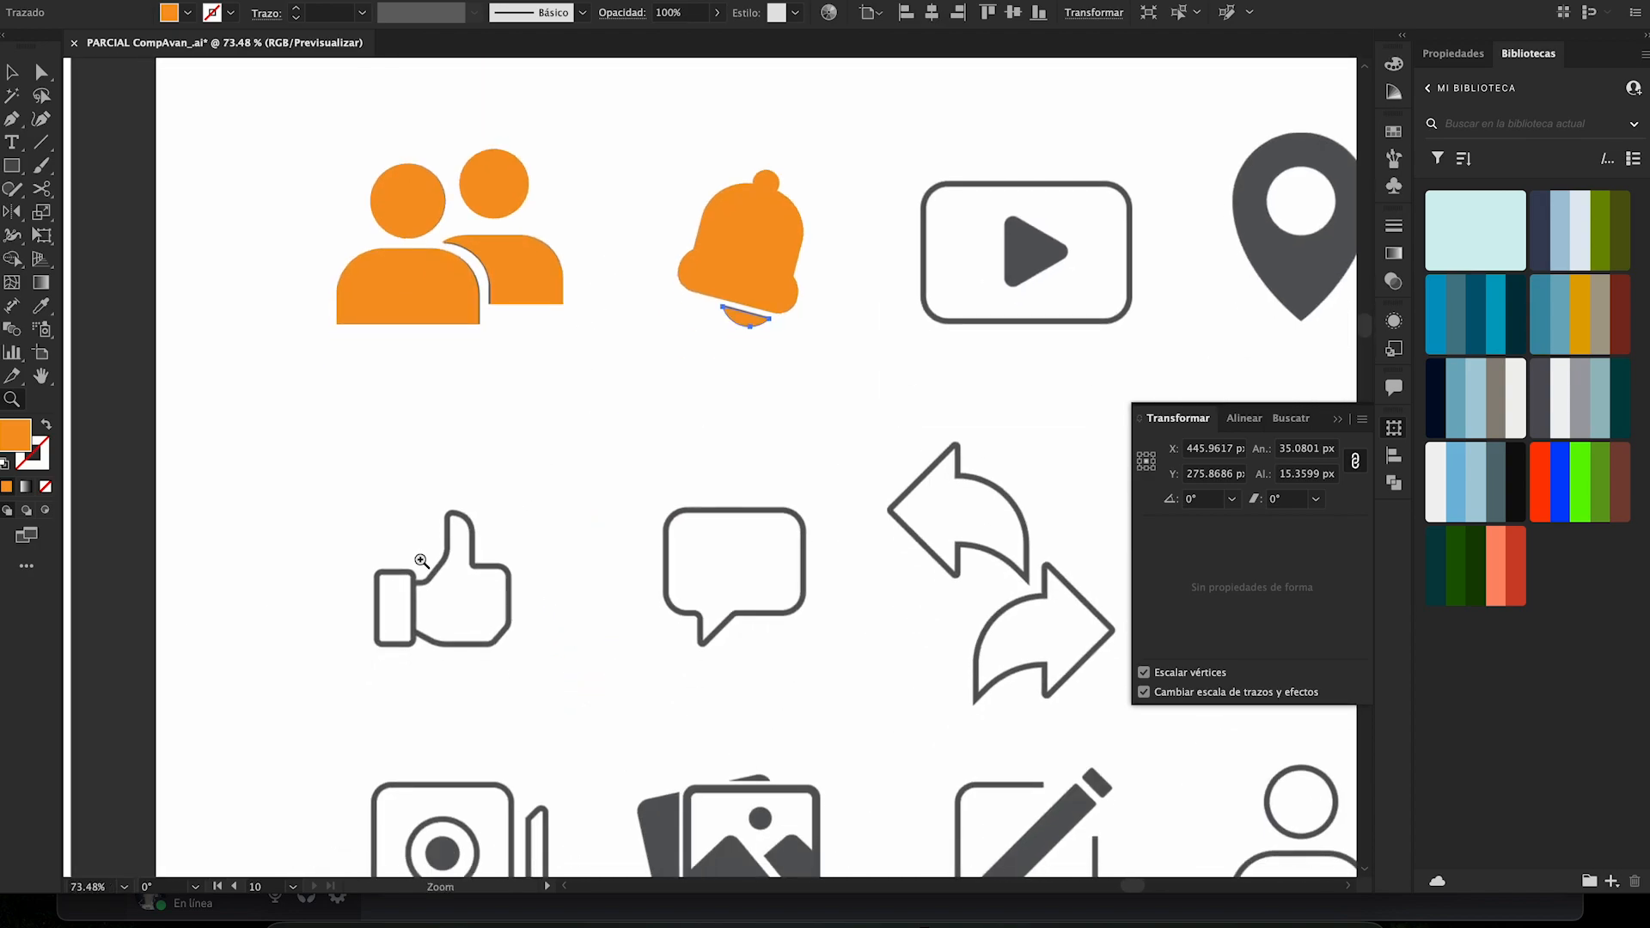
left_click_drag(379, 569, 541, 341)
key("m")
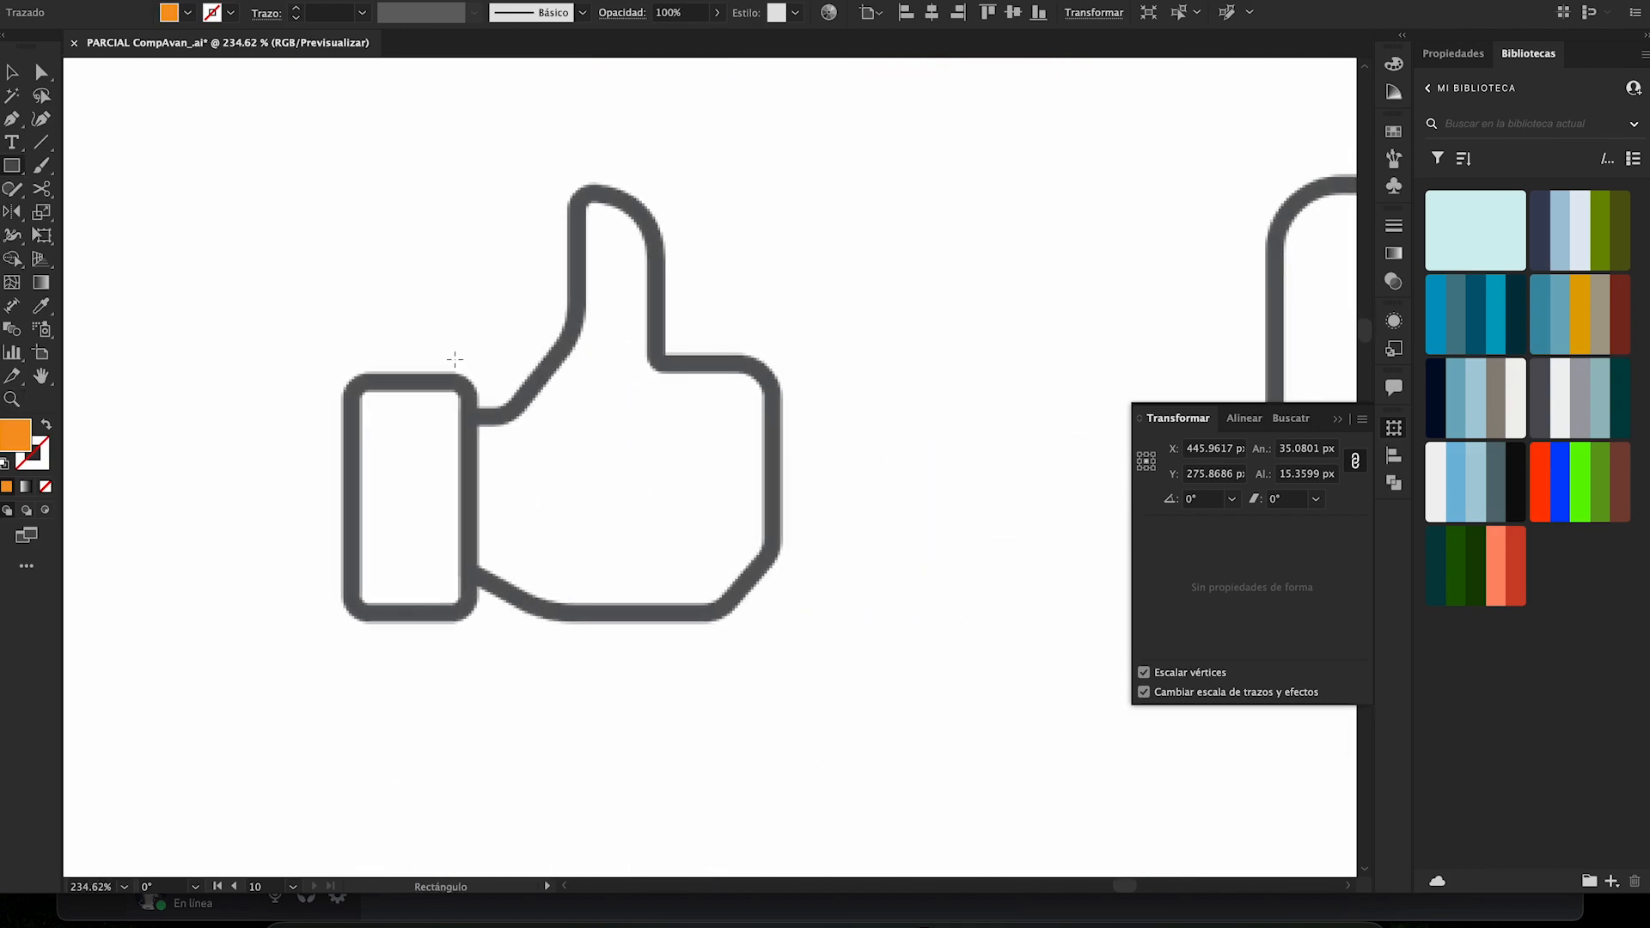
left_click_drag(343, 371, 480, 630)
key("shift+x")
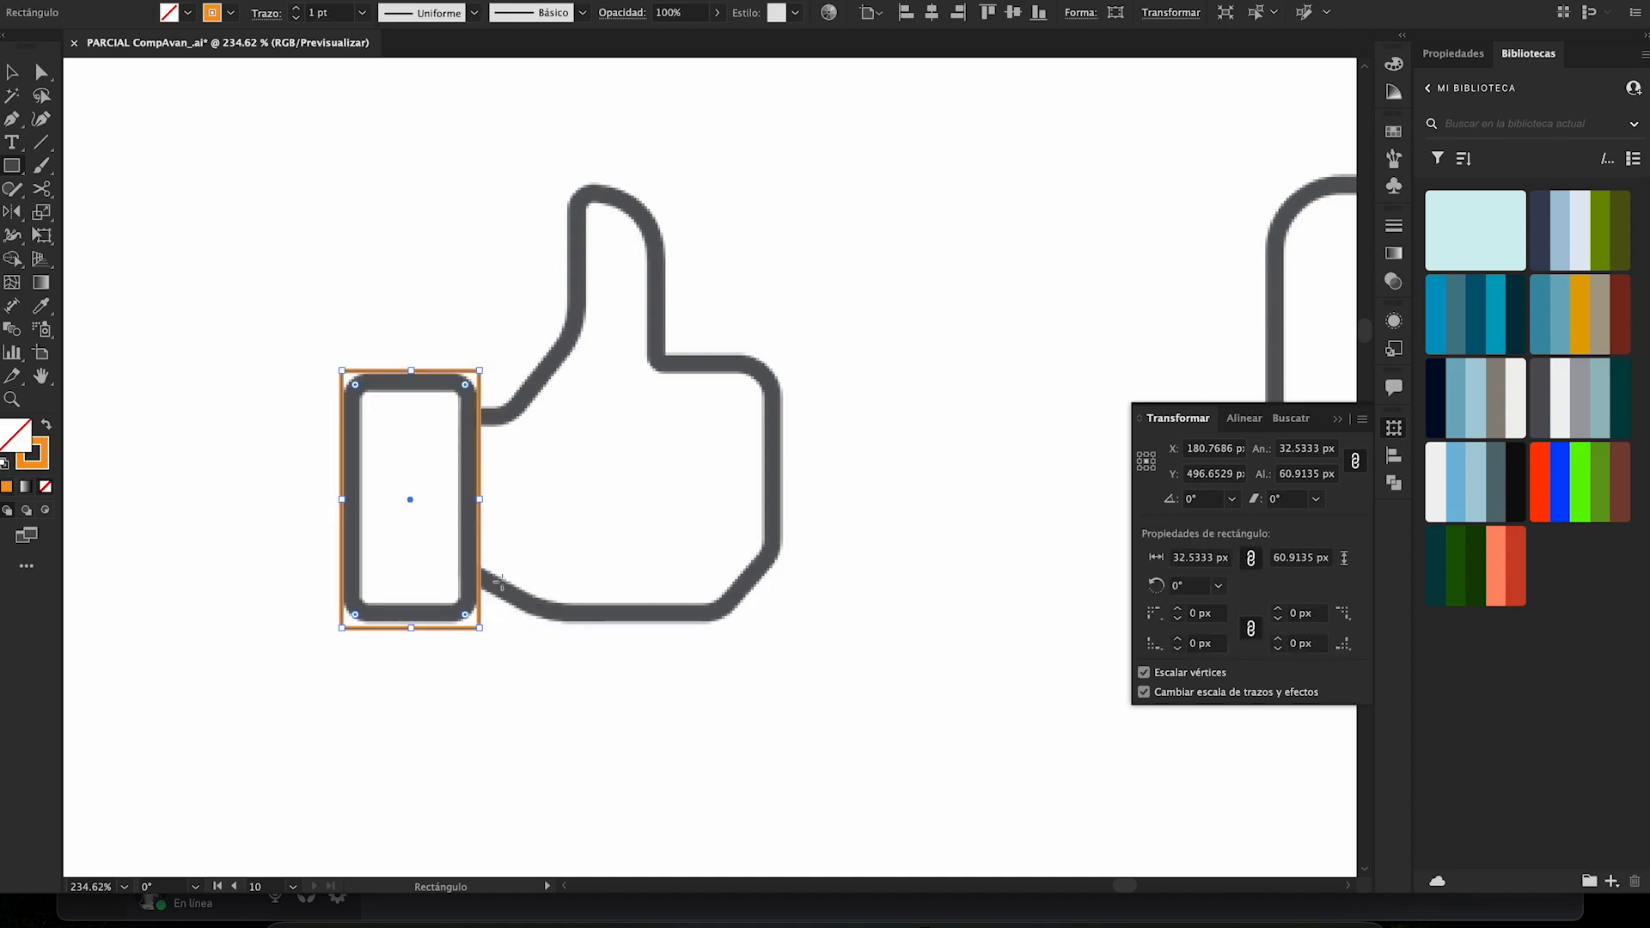
- Draw a rectangle about 71 × 49 px over the hand's palm and another about 21 × 68 px over the thumb
left_click(546, 492)
left_click(886, 473)
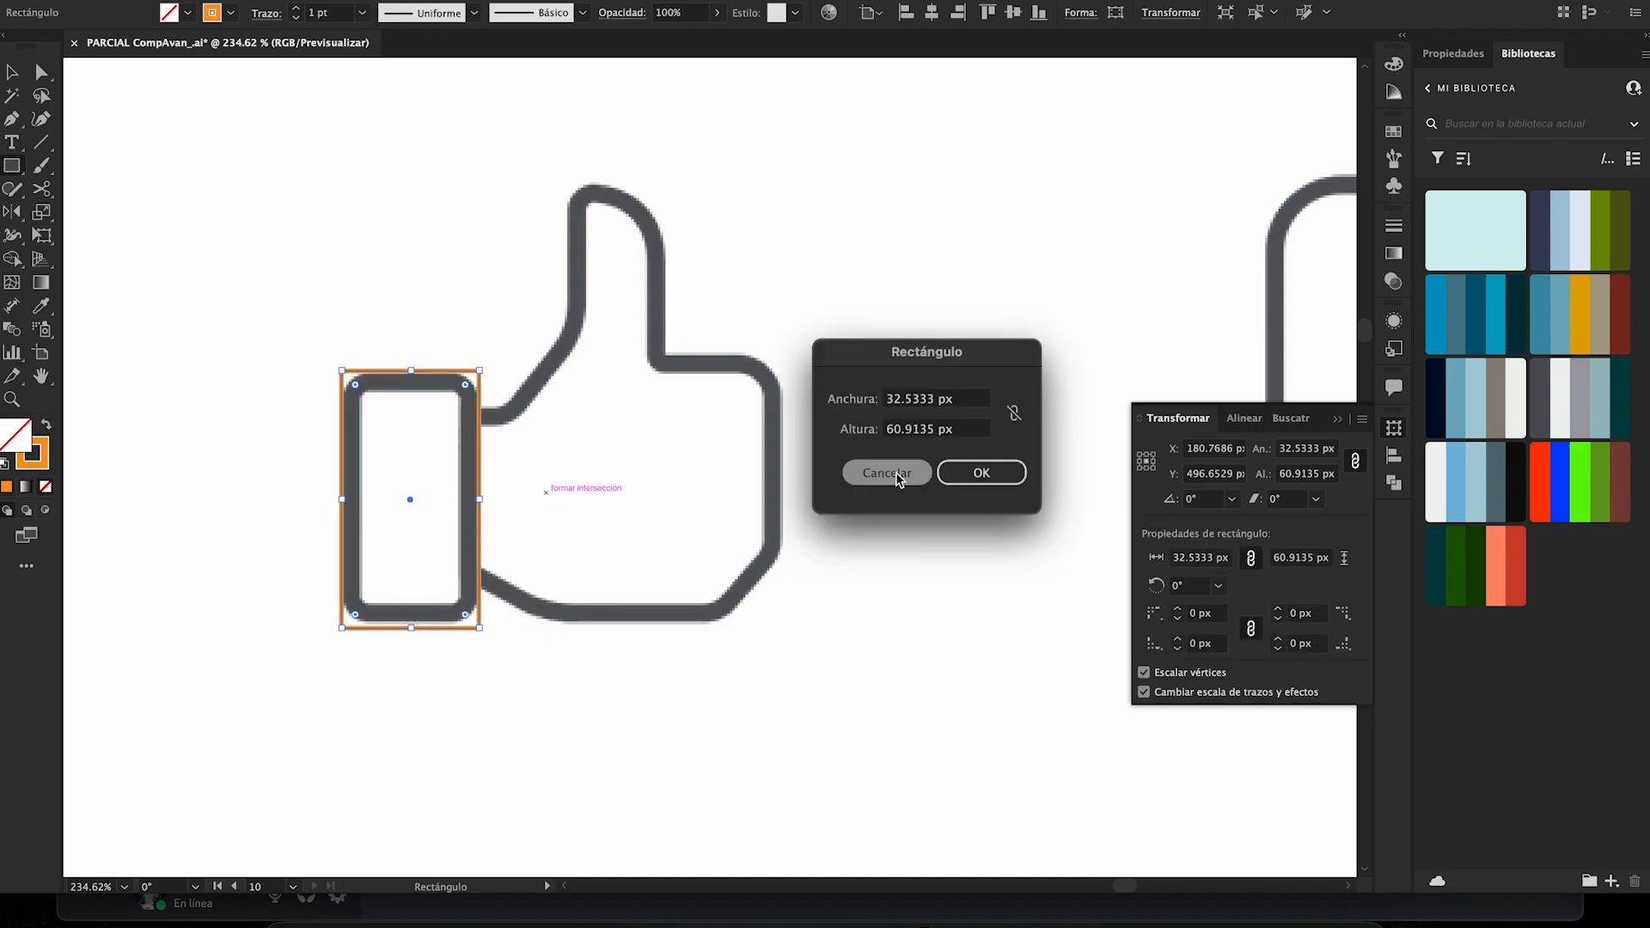
left_click_drag(479, 413, 781, 618)
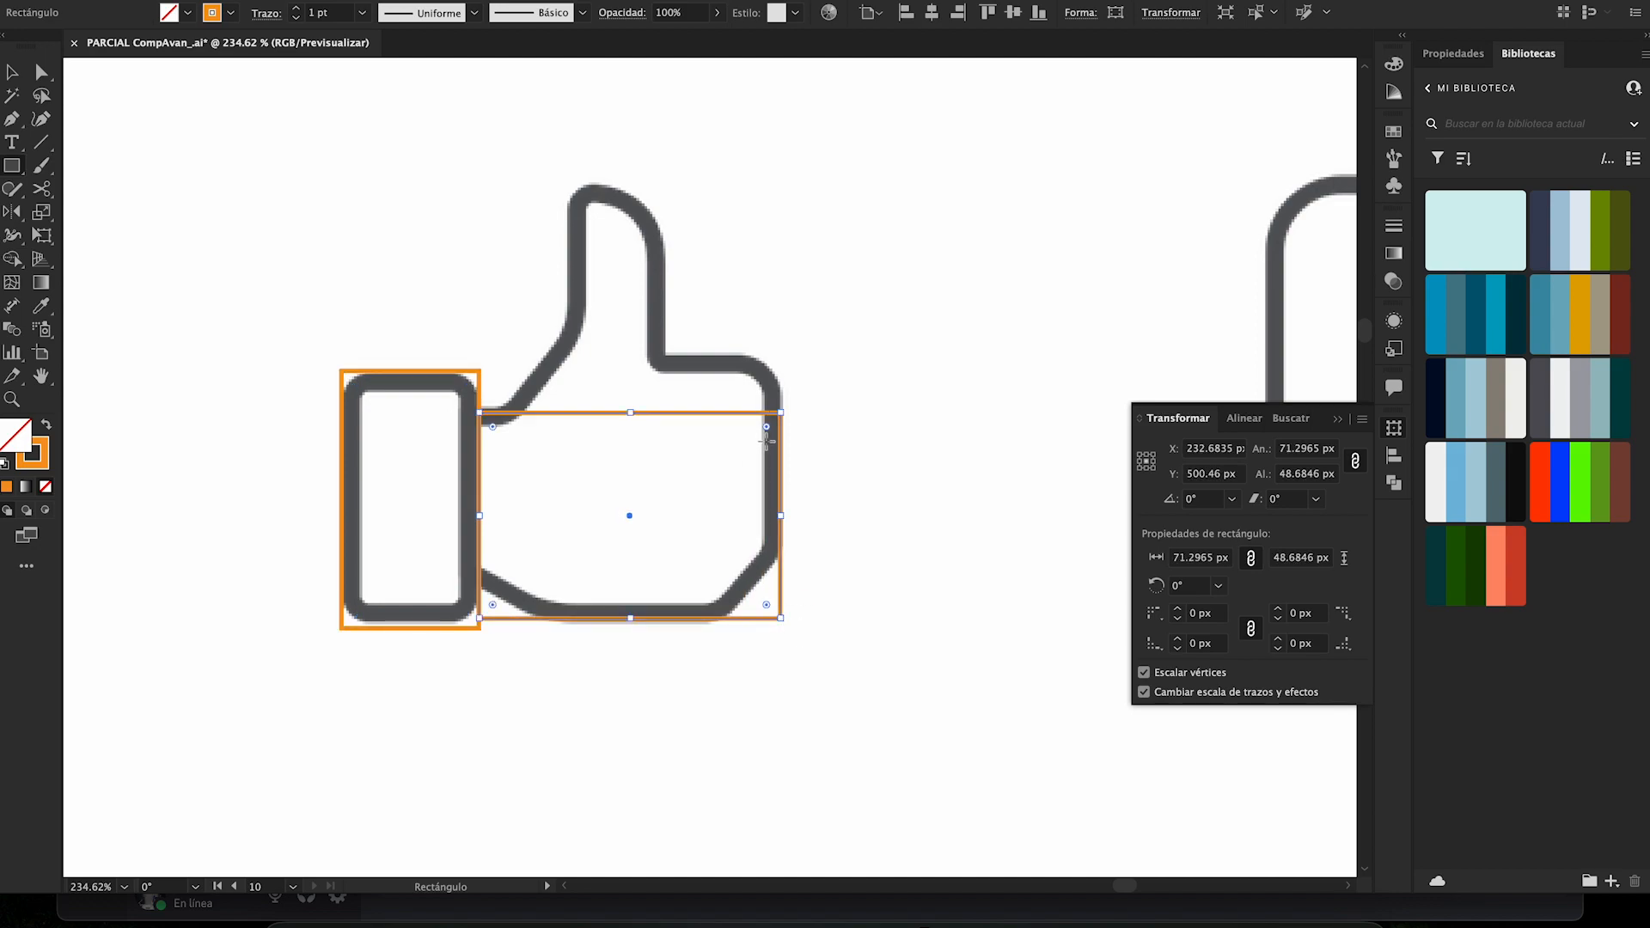
left_click(716, 246, "super")
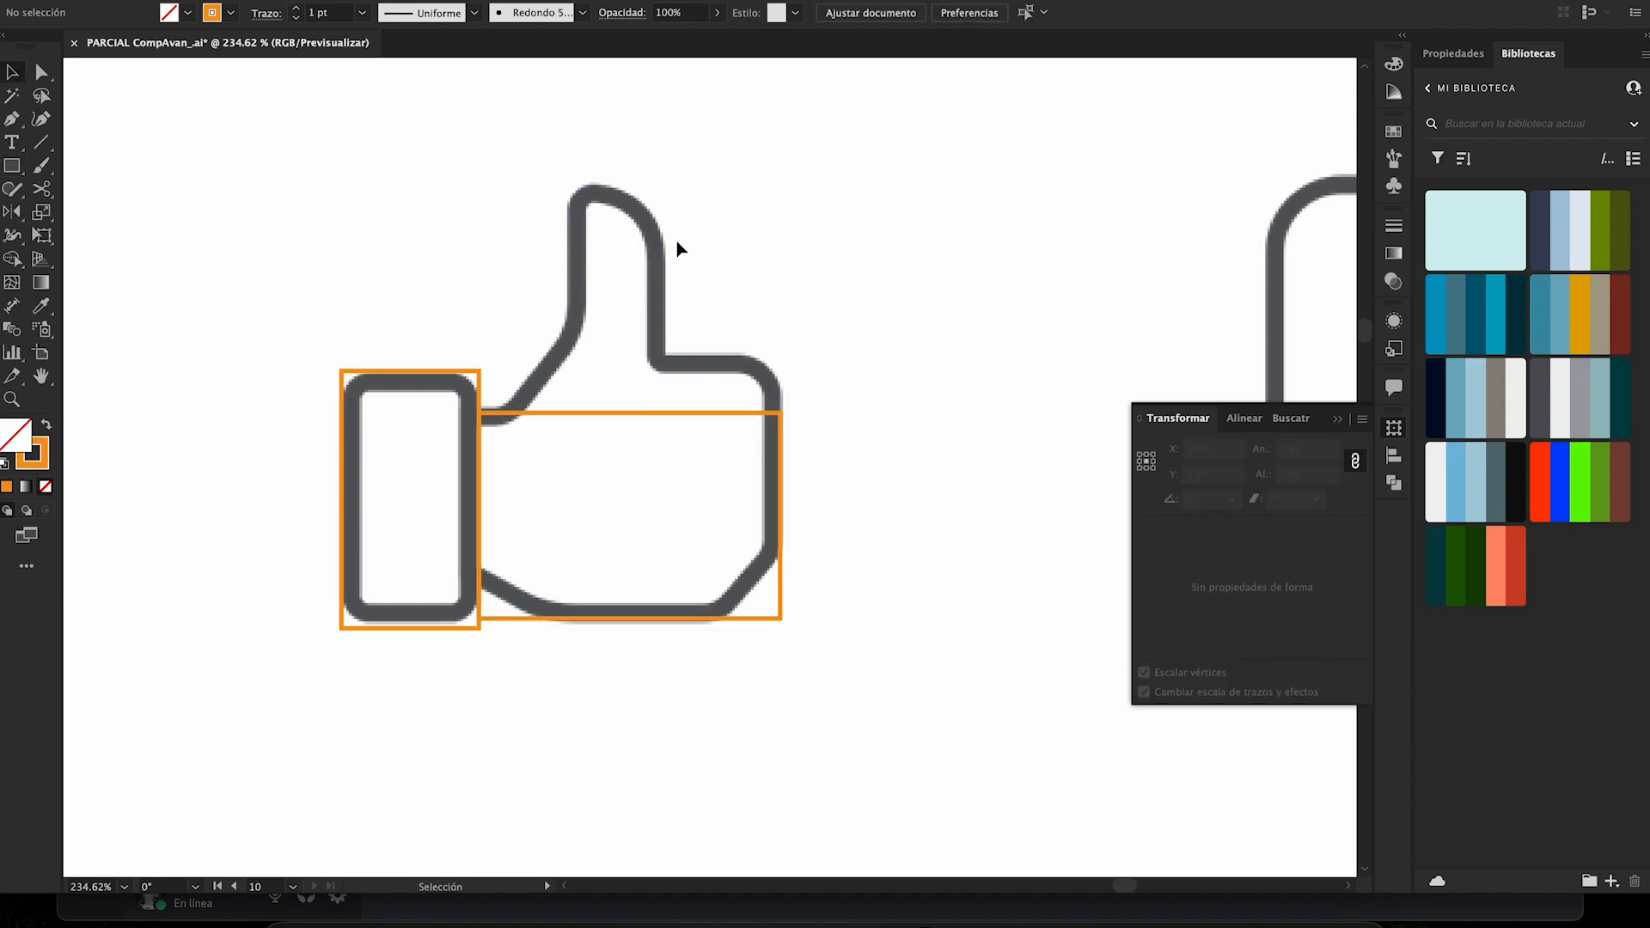
left_click_drag(571, 191, 661, 481)
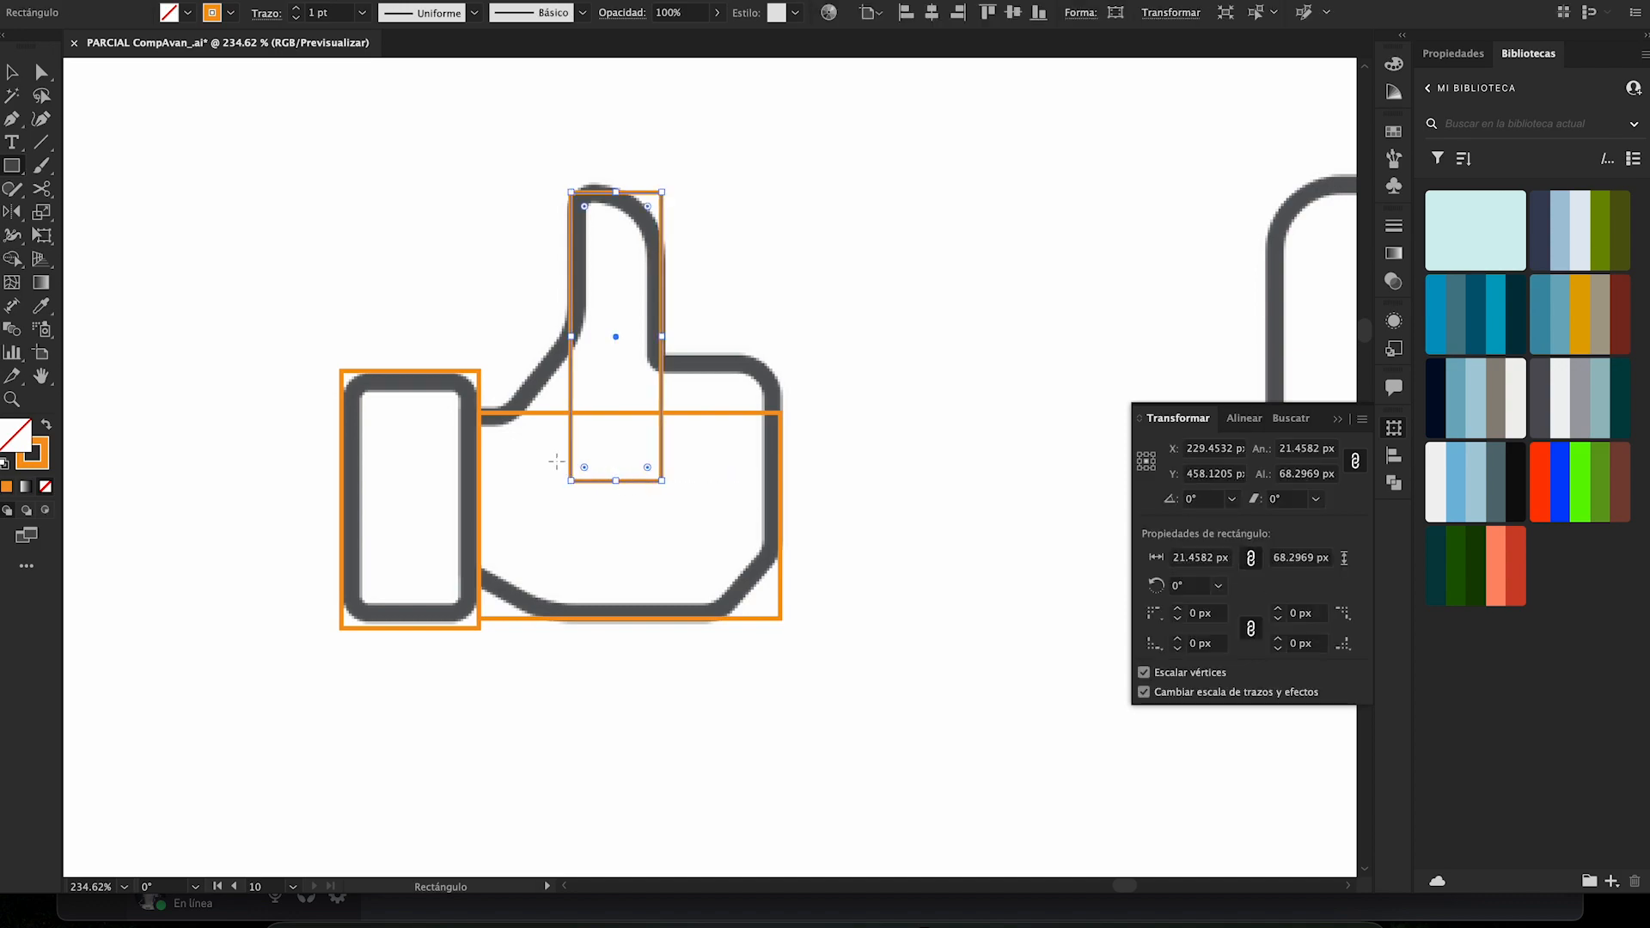
- Draw a rectangle about 59 × 15 px across the hand above the palm and slant its left side to follow the thumb's slope
left_click_drag(778, 420, 530, 353)
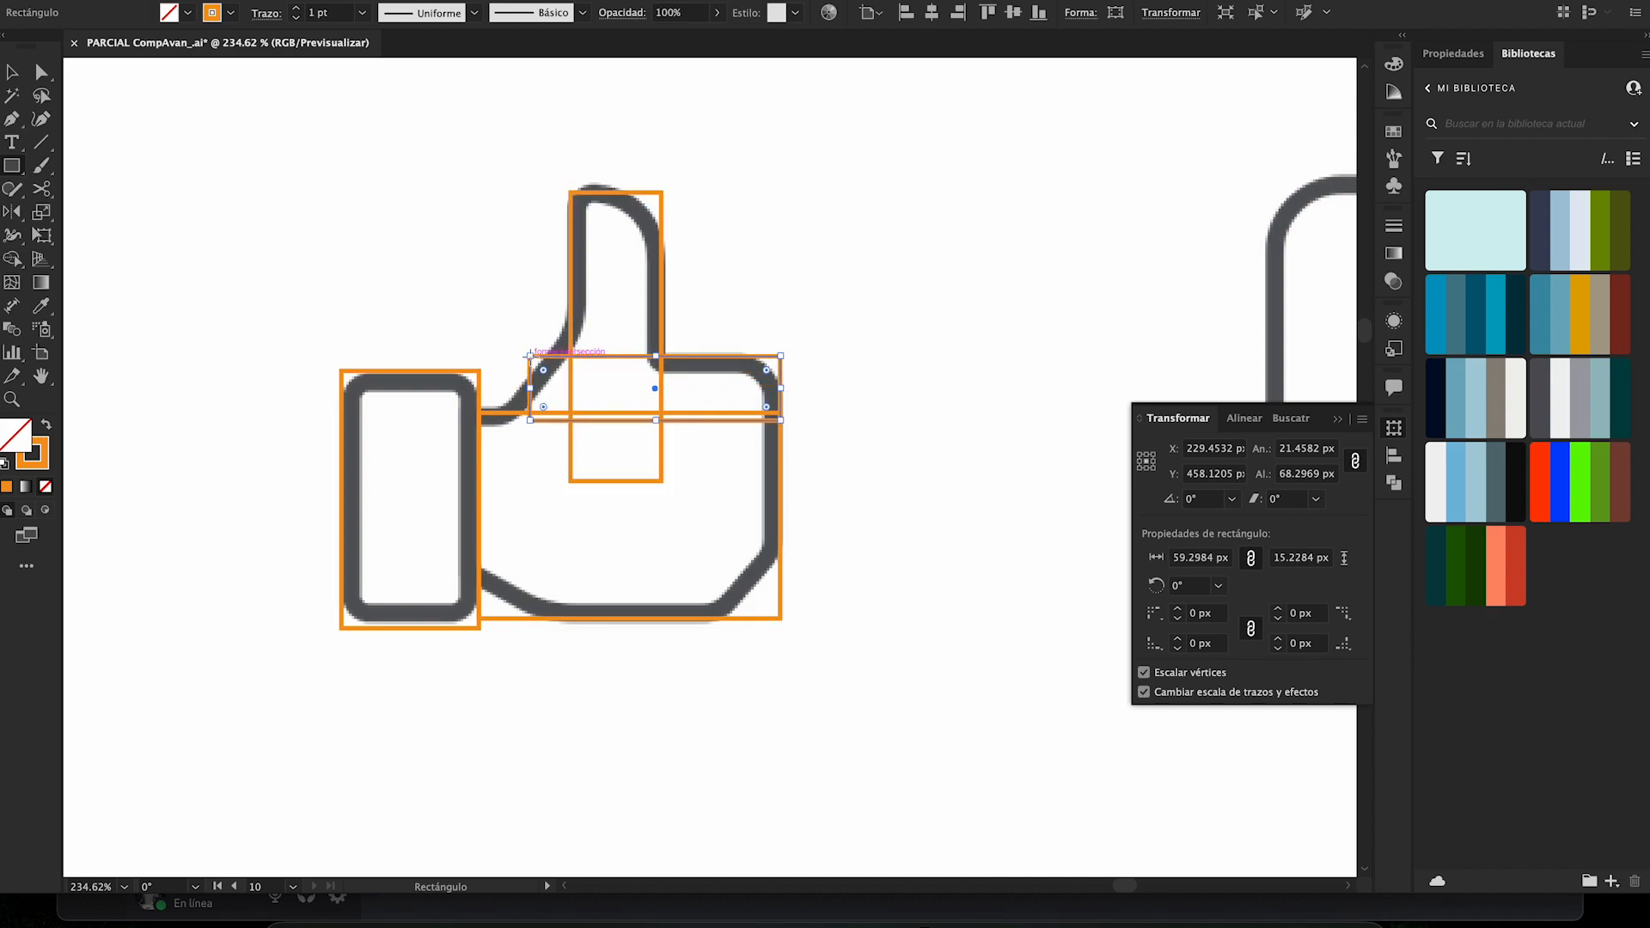
key("a")
left_click(528, 420)
left_click_drag(523, 423, 509, 422)
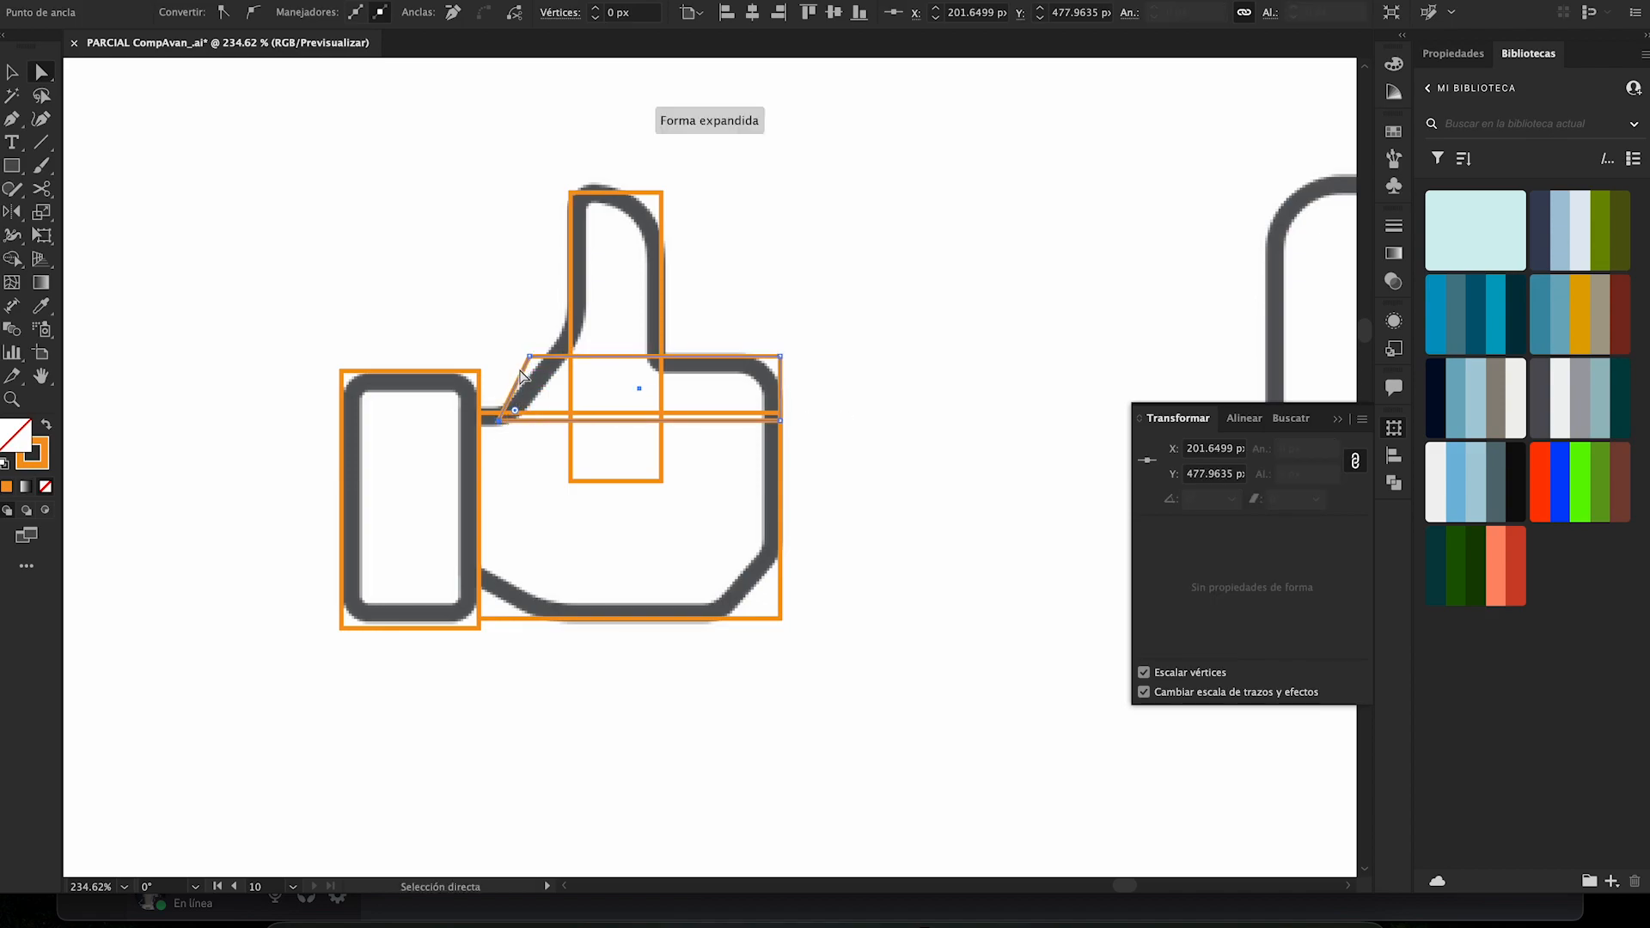
mouse_move(530, 359)
left_mouse_down()
mouse_move(566, 339)
mouse_move(561, 355)
left_mouse_up()
left_click(501, 421)
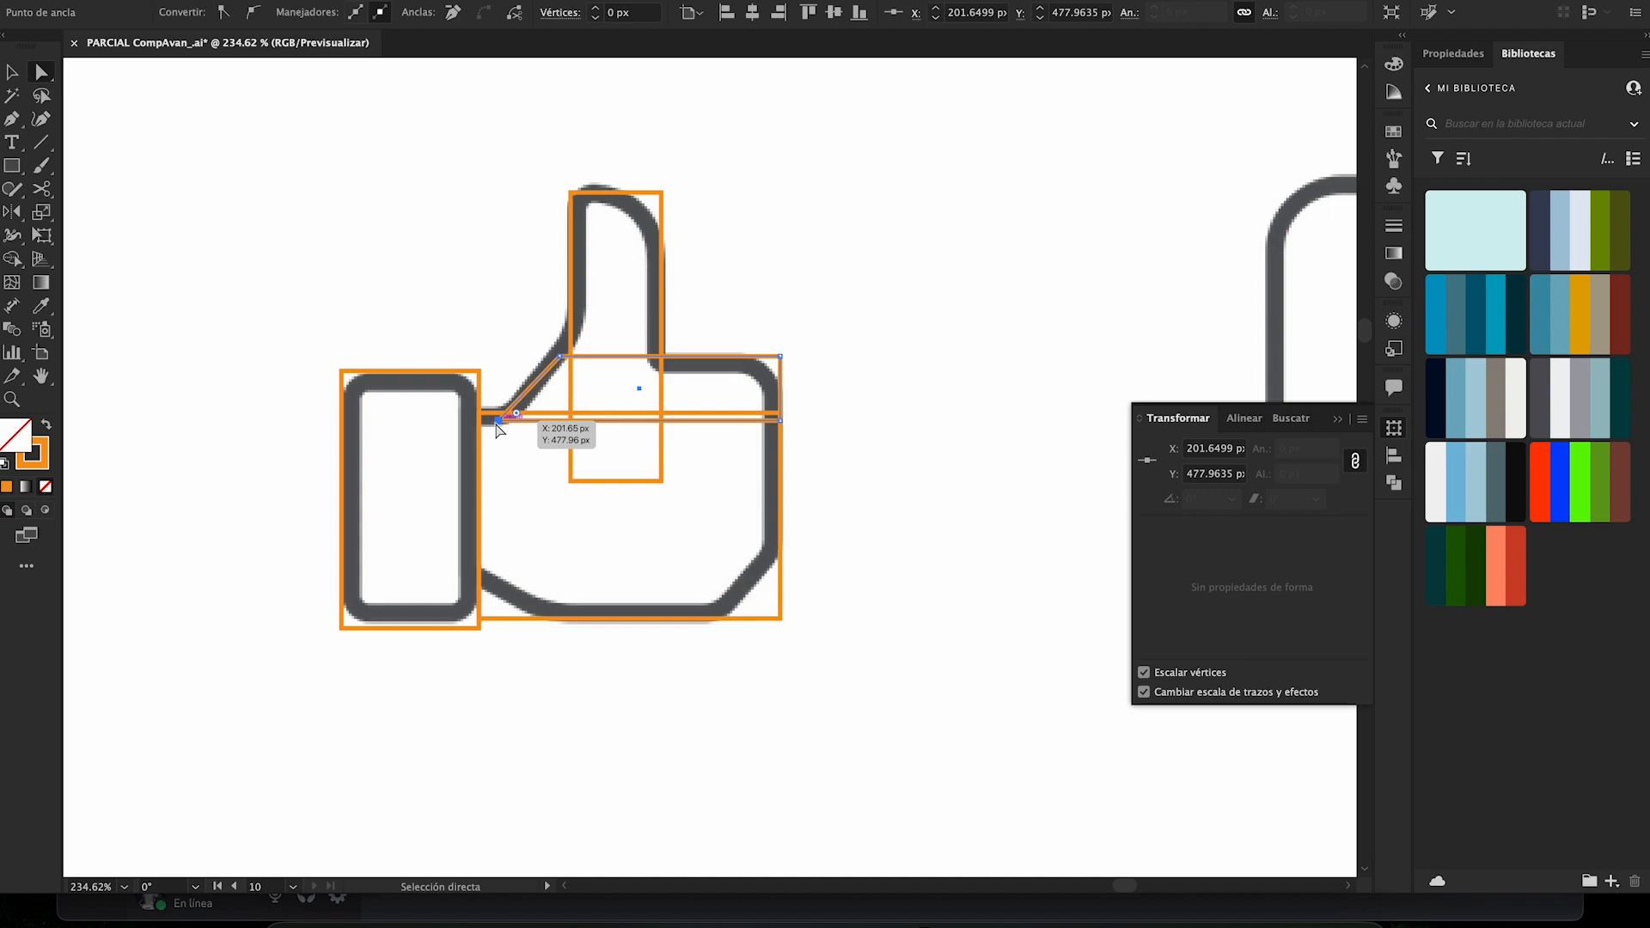
right_click(500, 423)
left_click(435, 362)
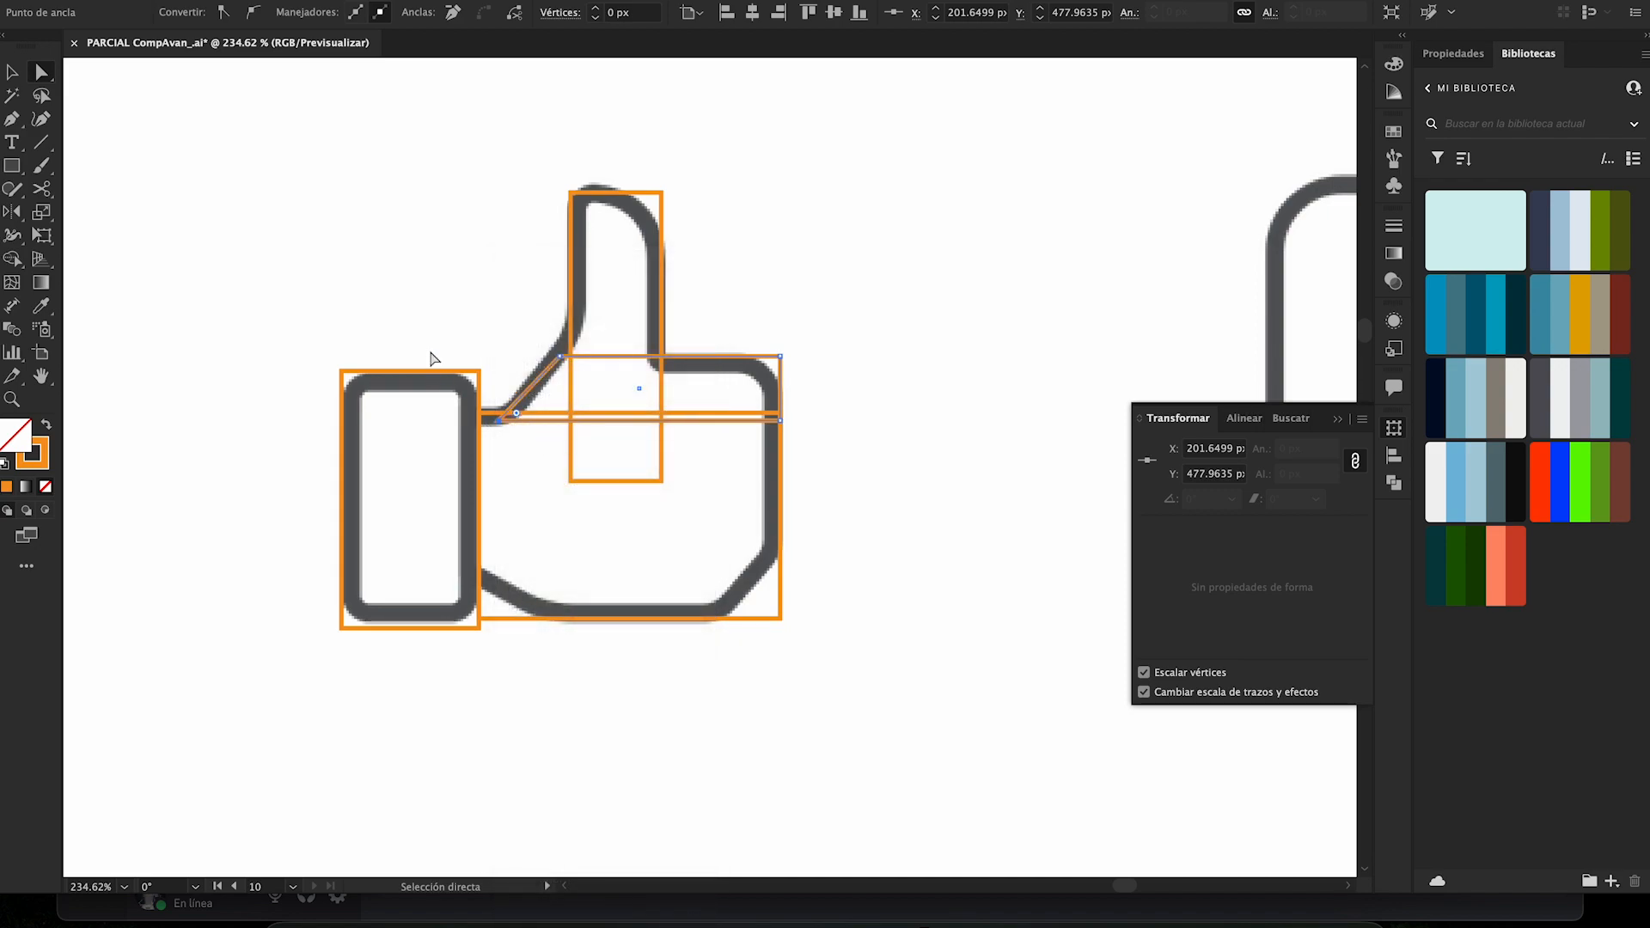
left_click_drag(494, 418, 512, 421)
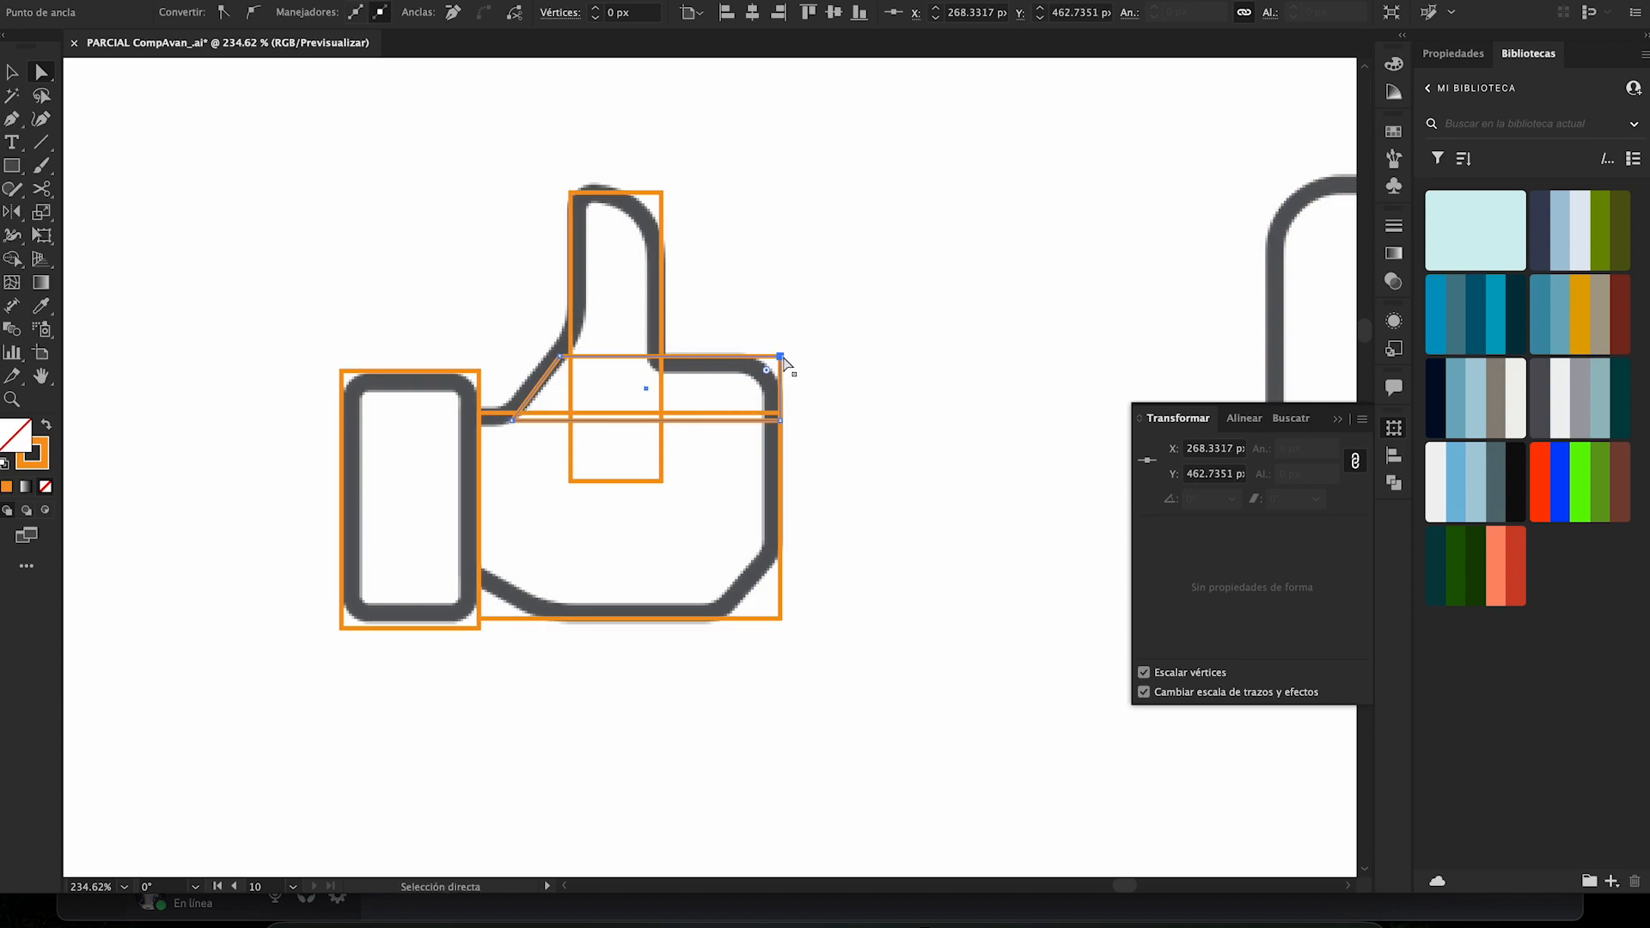
- Round the hand's upper-right corner to about 8.8 px and bevel the palm rectangle's lower-right corner to about 13.2 px
left_click_drag(767, 369, 755, 425)
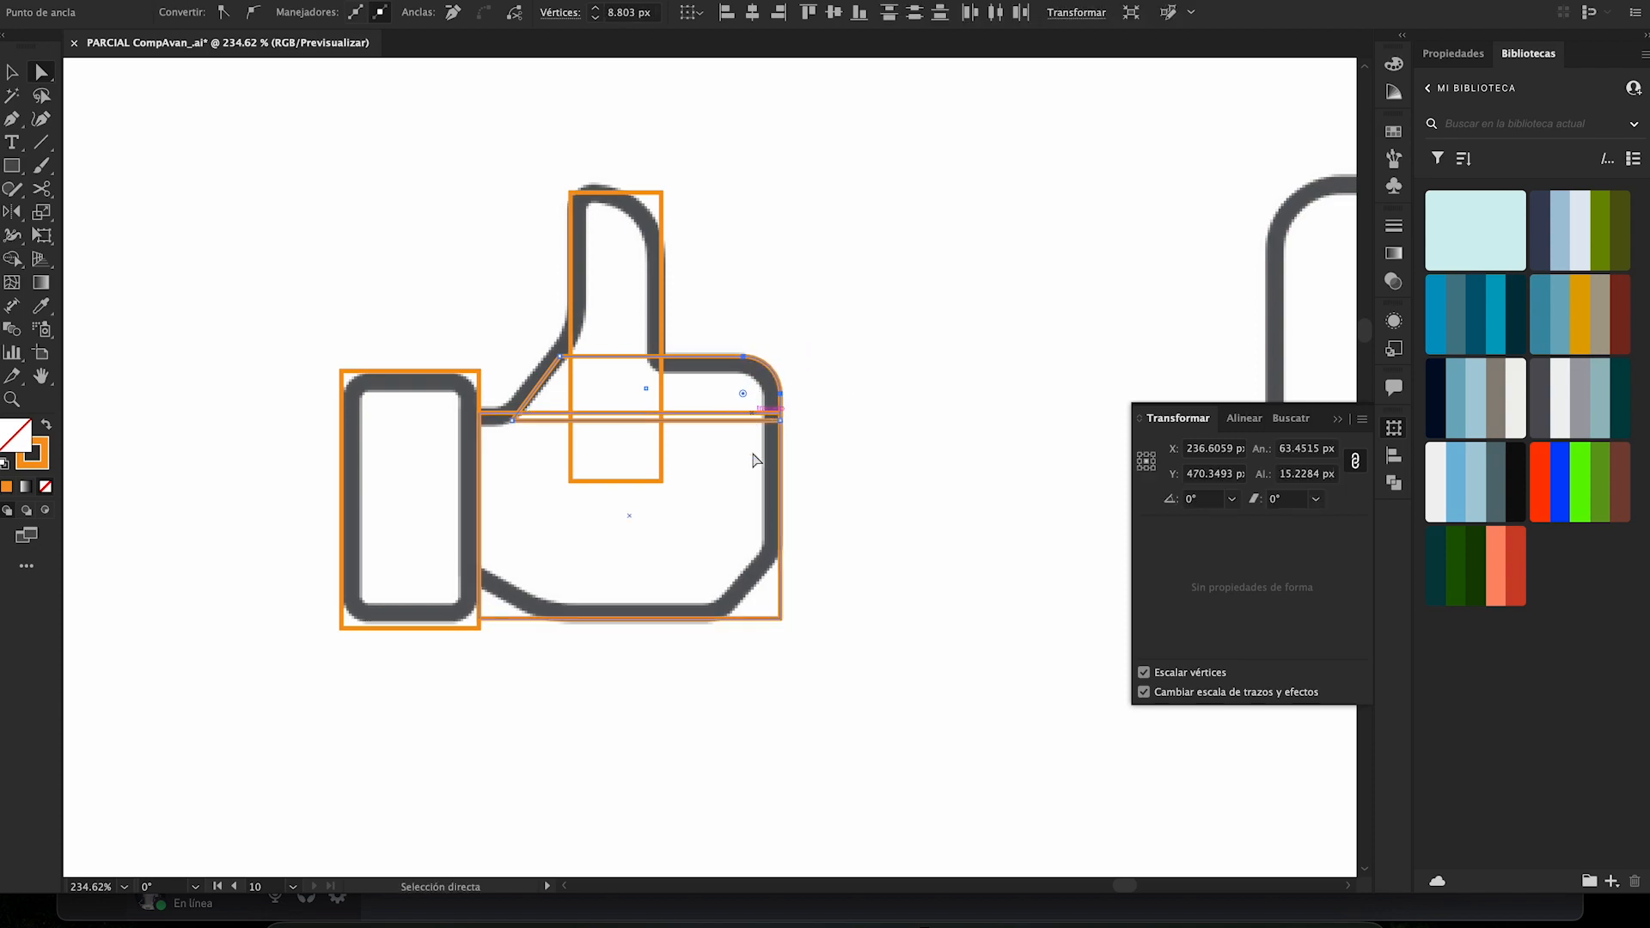
left_click(779, 618)
left_click_drag(779, 619, 734, 566)
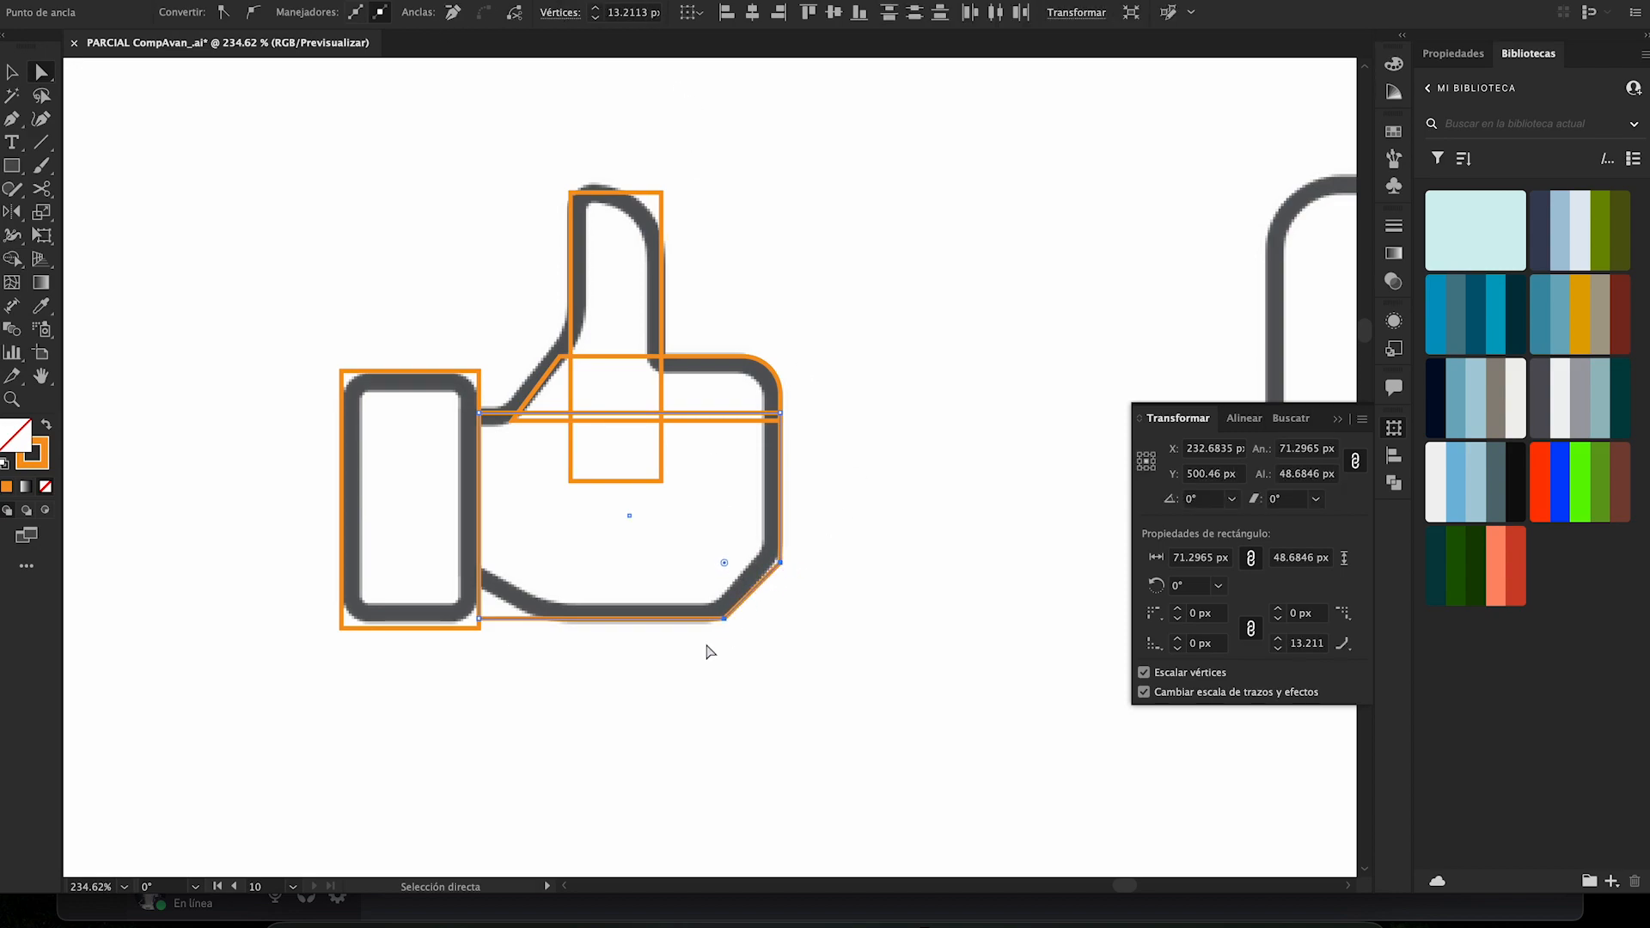
- Bevel the palm rectangle's lower-left corner to about 8.5 px and try shifting the bevel's end point along the bottom edge
left_click(480, 620)
left_click_drag(487, 613, 533, 622)
left_click(527, 641)
key("super+z")
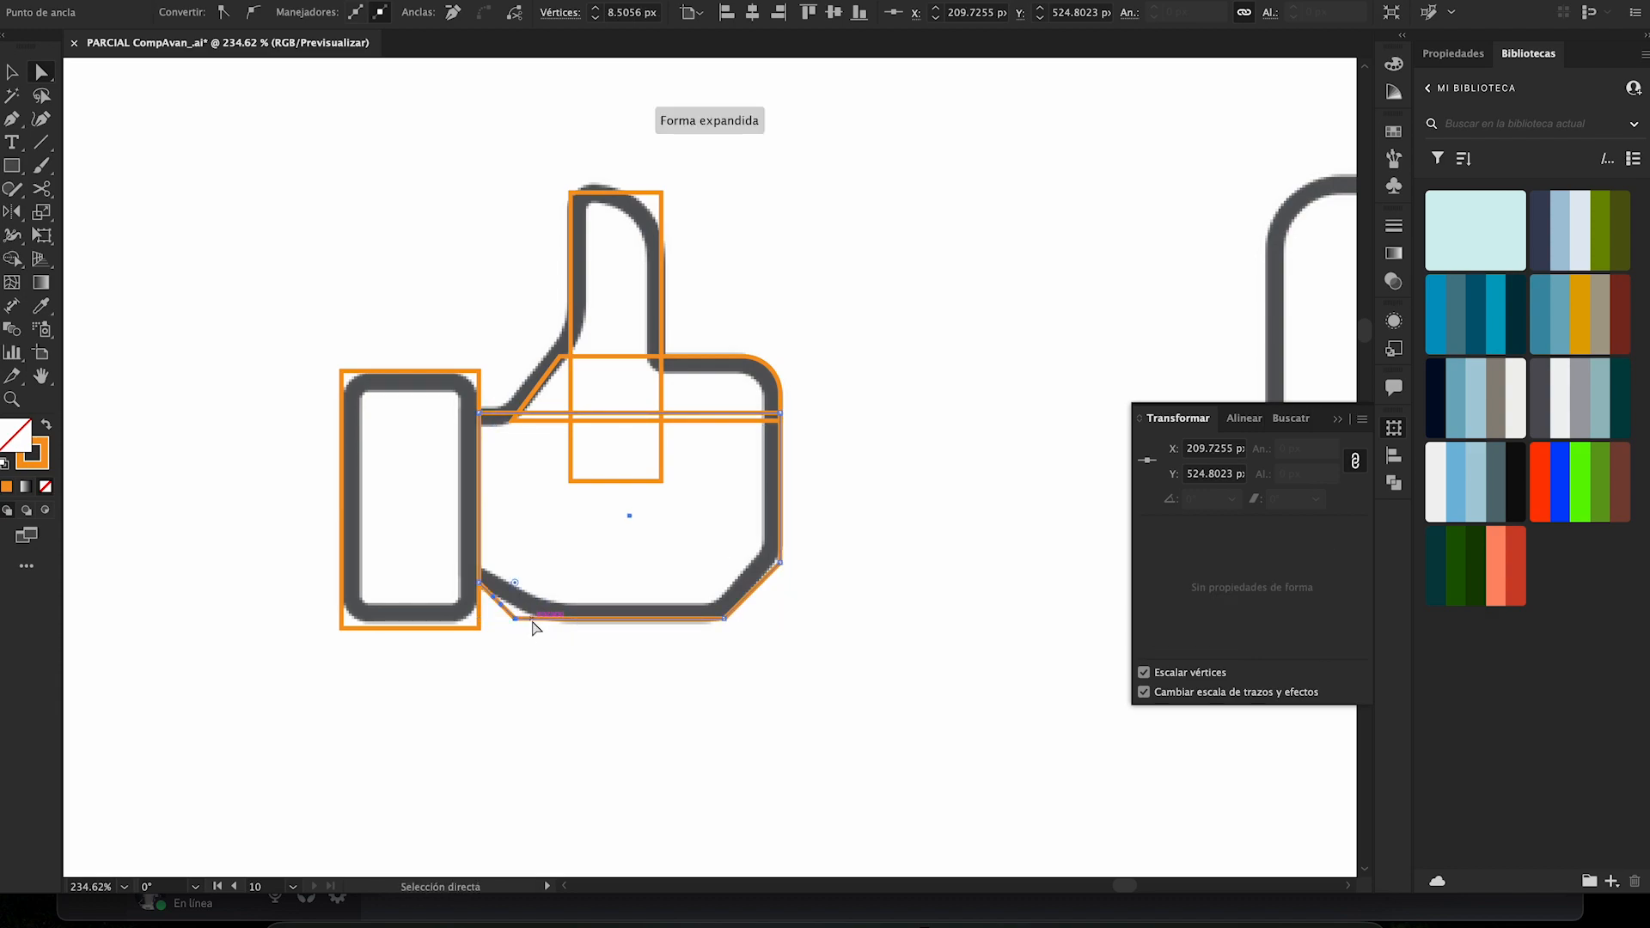
left_click_drag(550, 646, 501, 595)
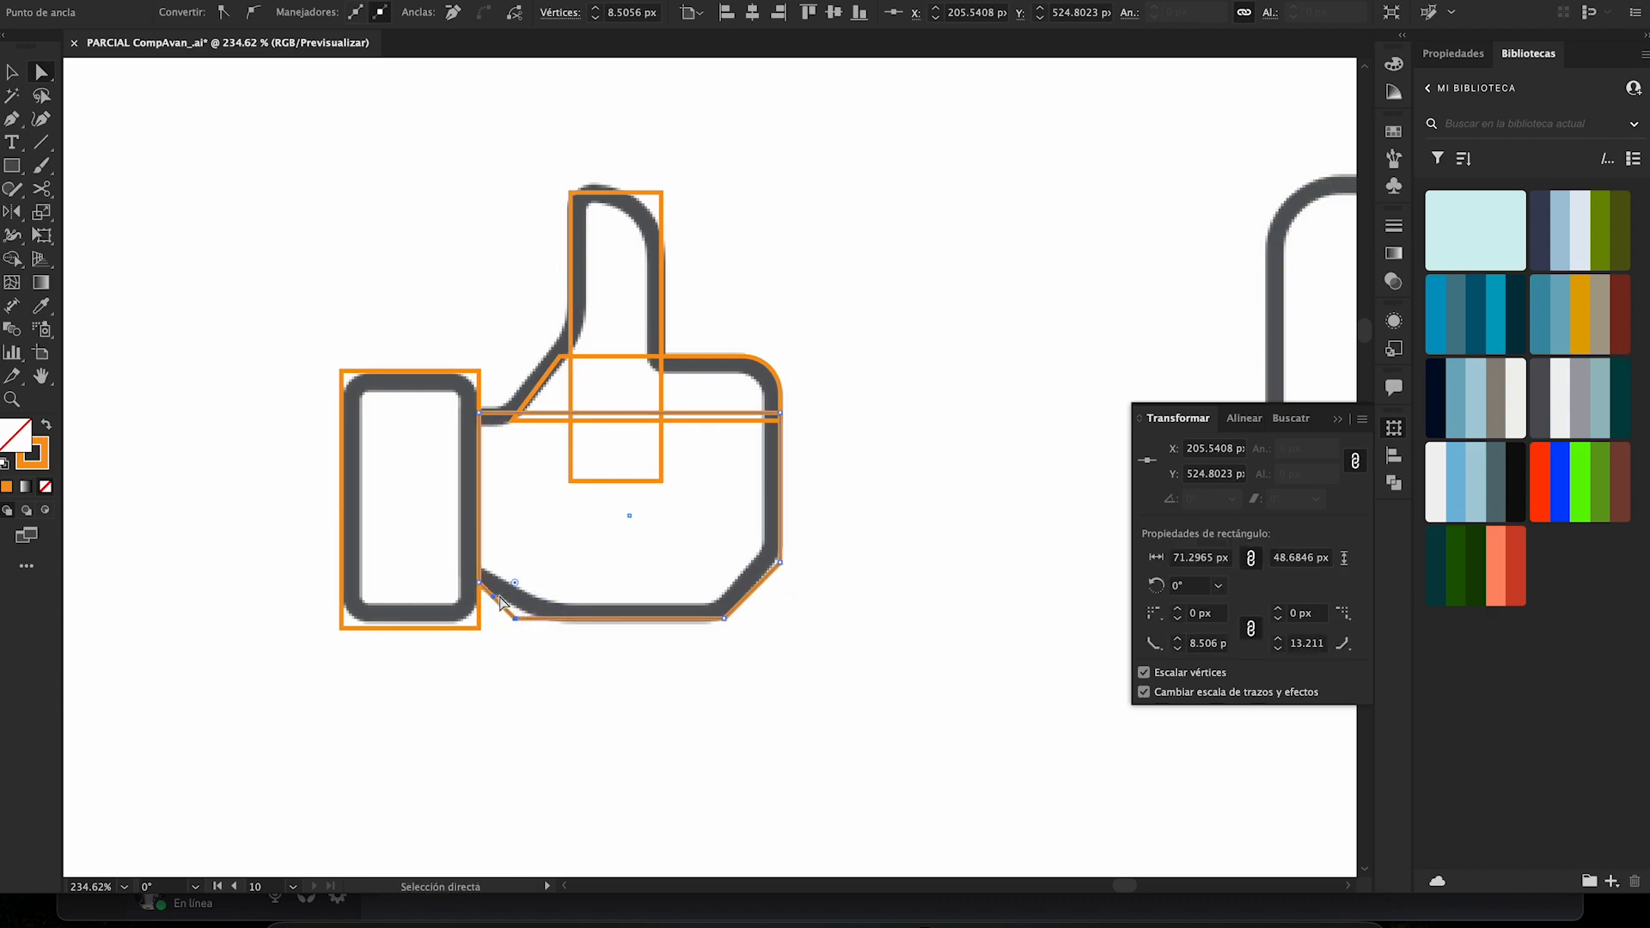
- Round the thumb rectangle's upper-right corner to about 13.3 px and upper-left to about 5.3 px, and nudge the slanted shape's top point toward the thumb
left_click(575, 546)
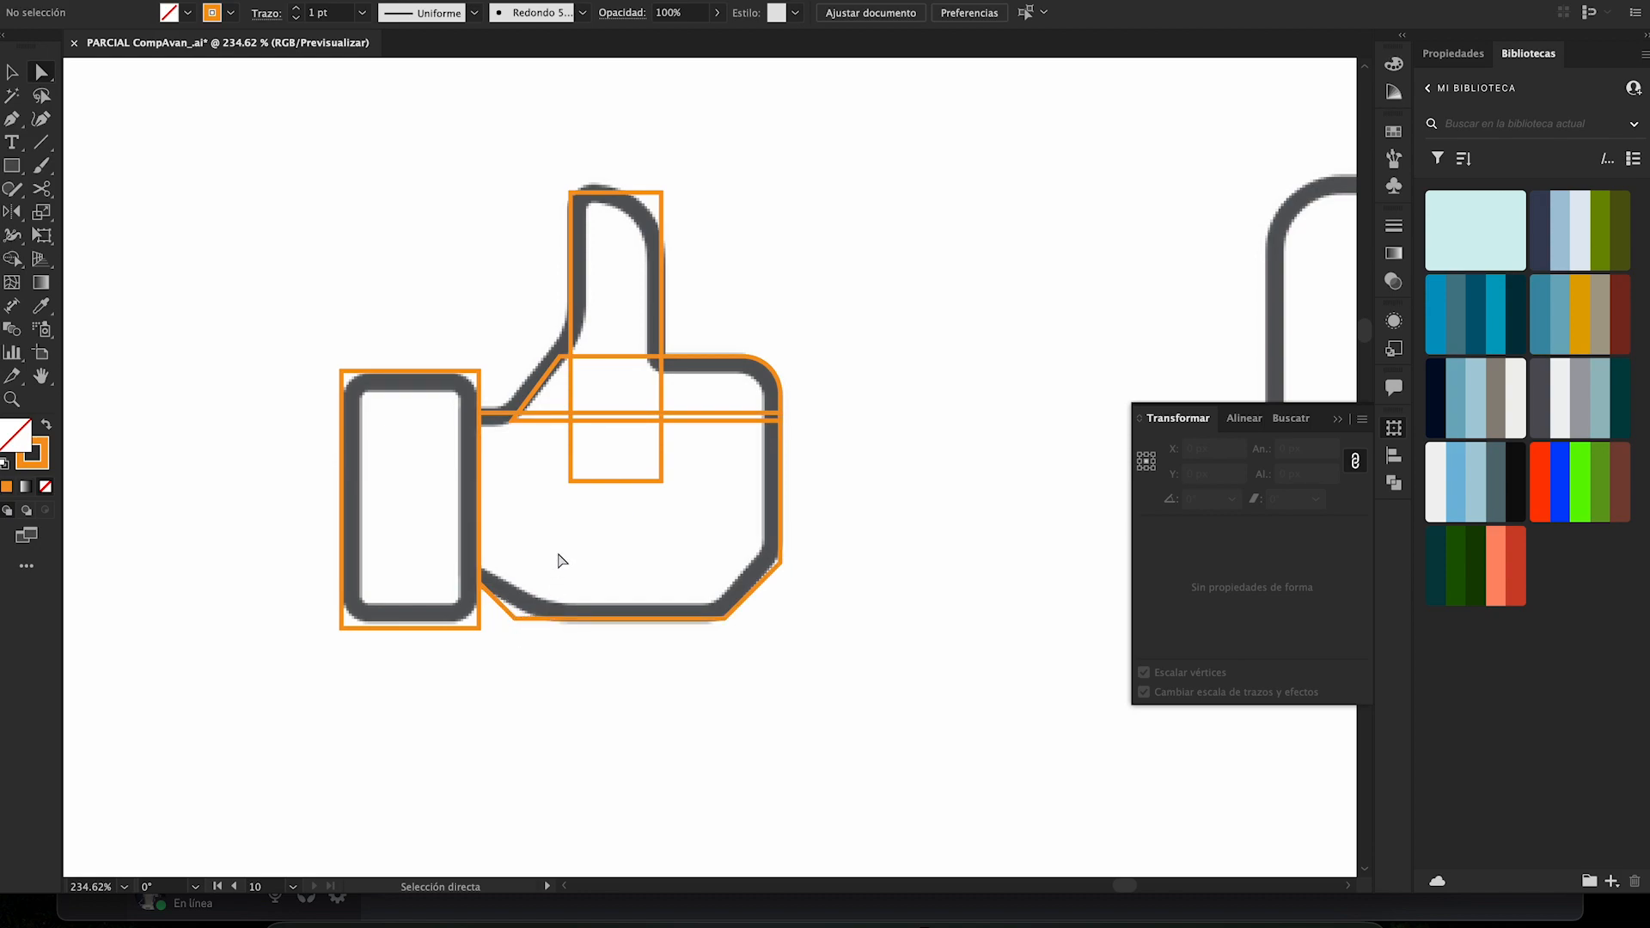
left_click(663, 192)
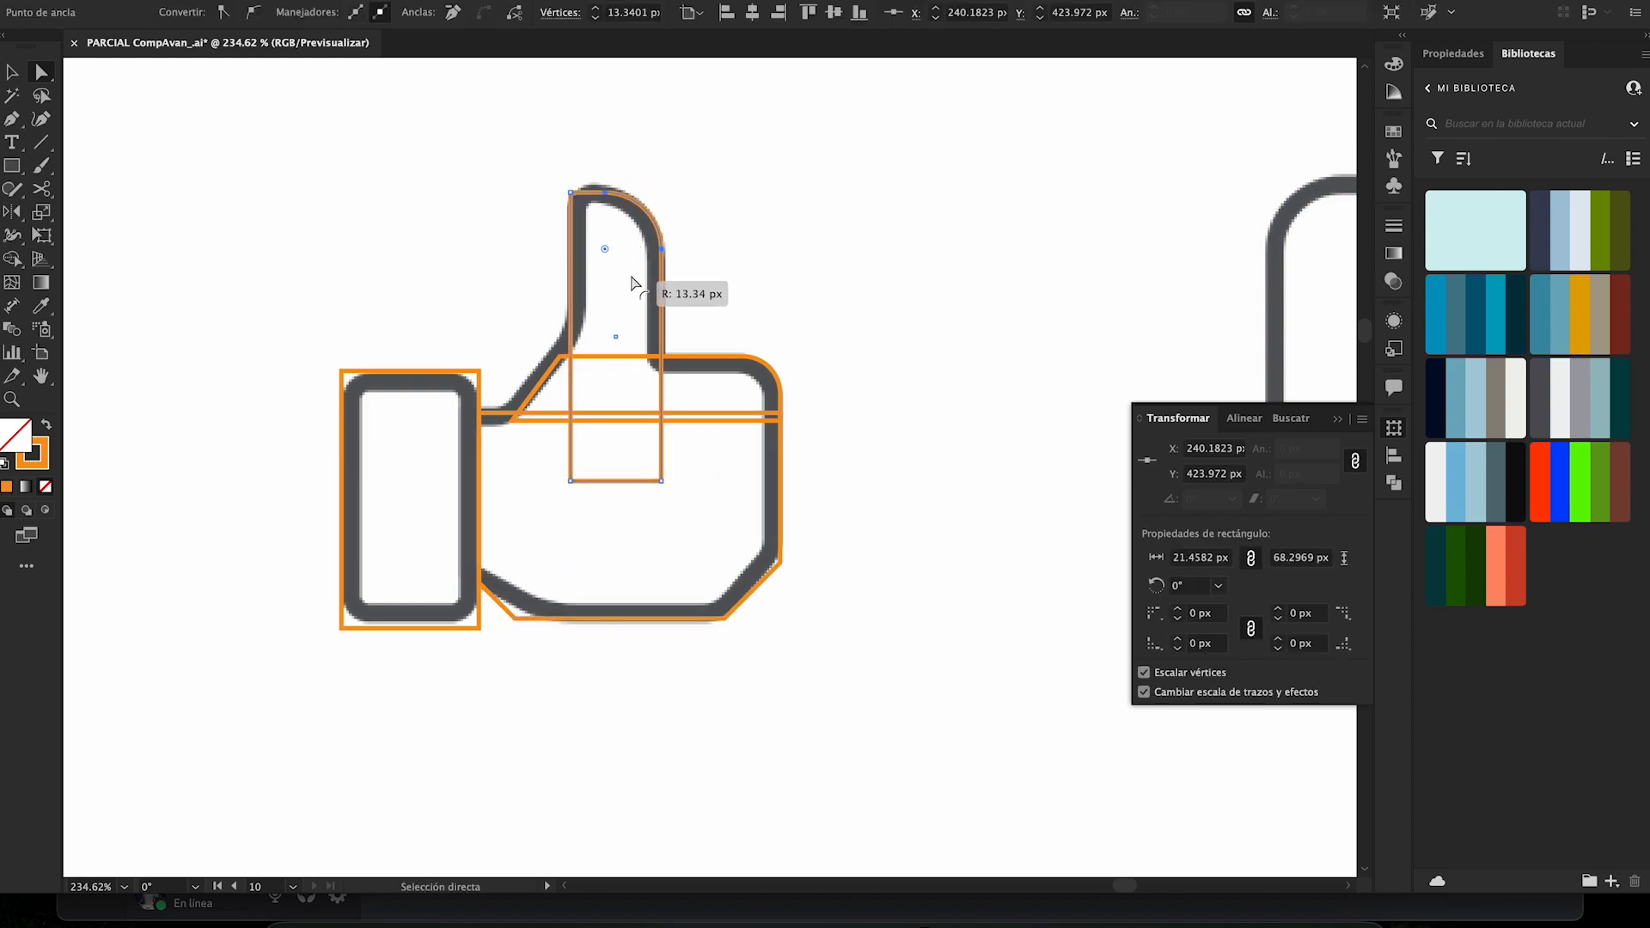
left_click(571, 193)
left_click_drag(586, 208, 596, 221)
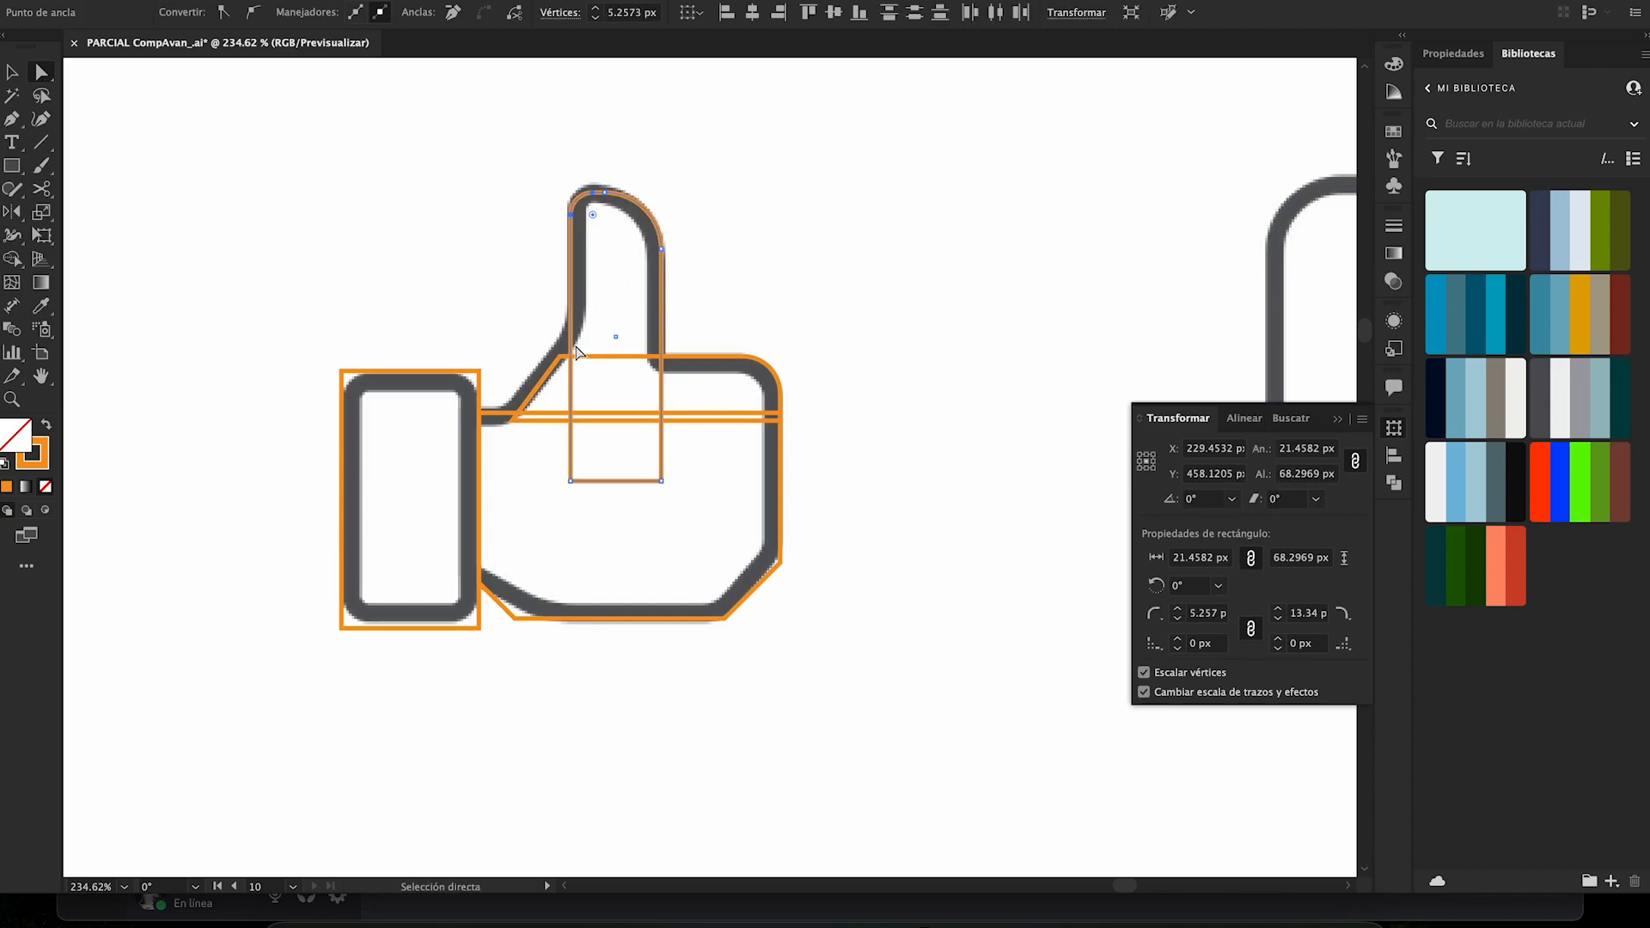
left_click_drag(563, 357, 574, 360)
left_click(601, 331)
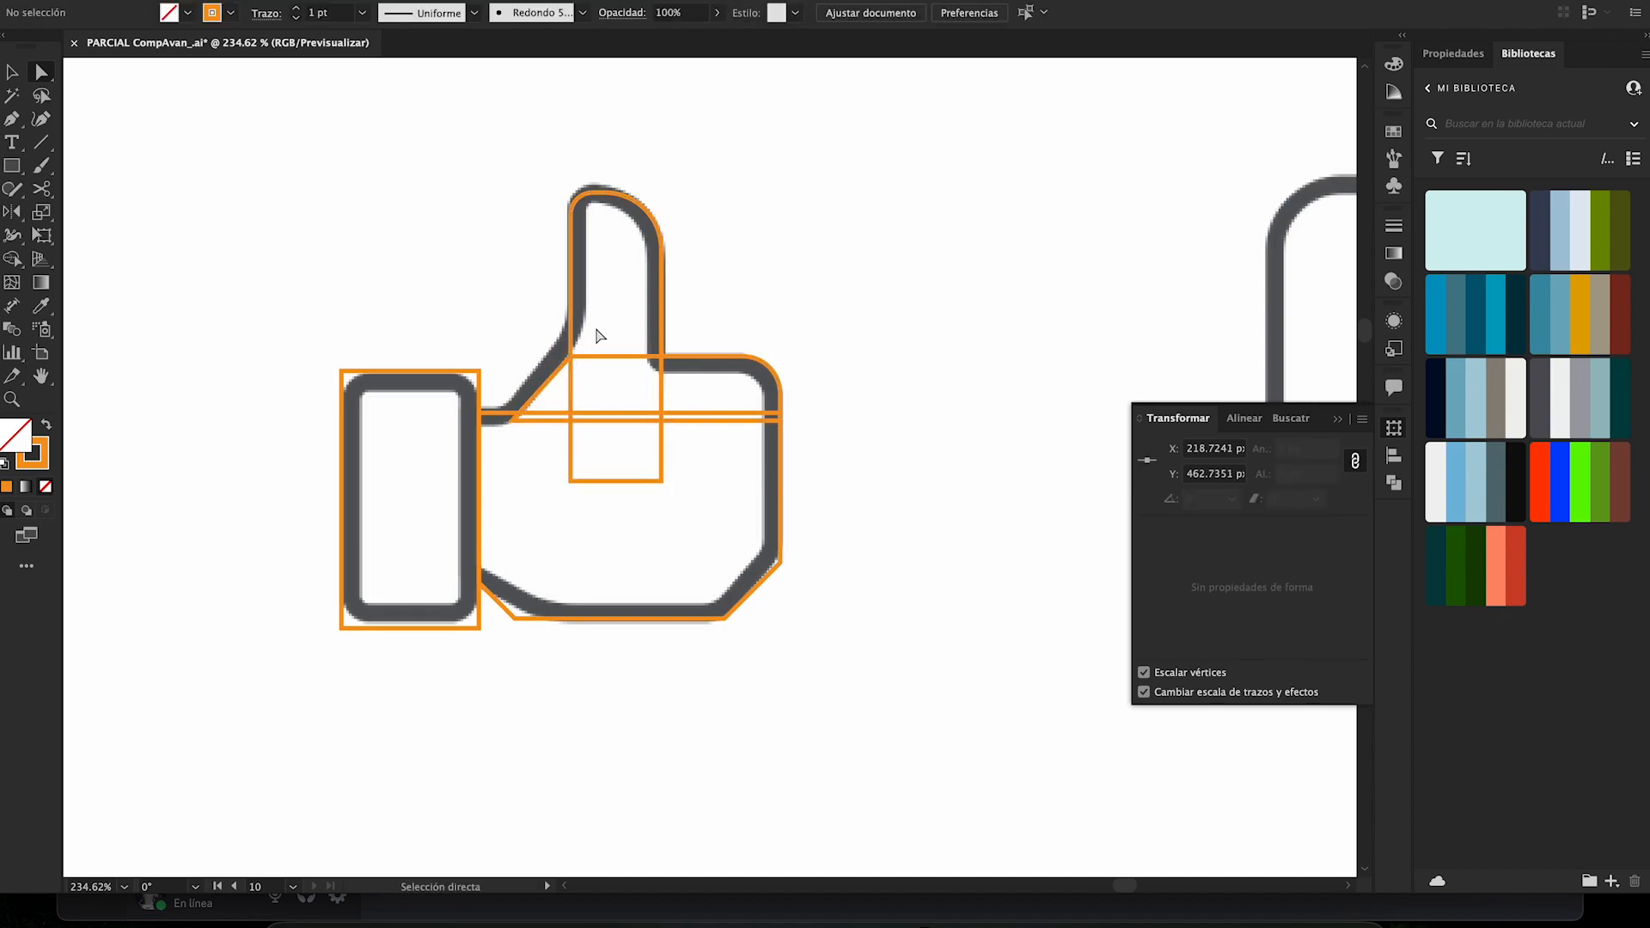
- Round all four corners of the cuff rectangle to about 7.4 px and raise its bottom edge slightly to match the grey icon
left_click(471, 378)
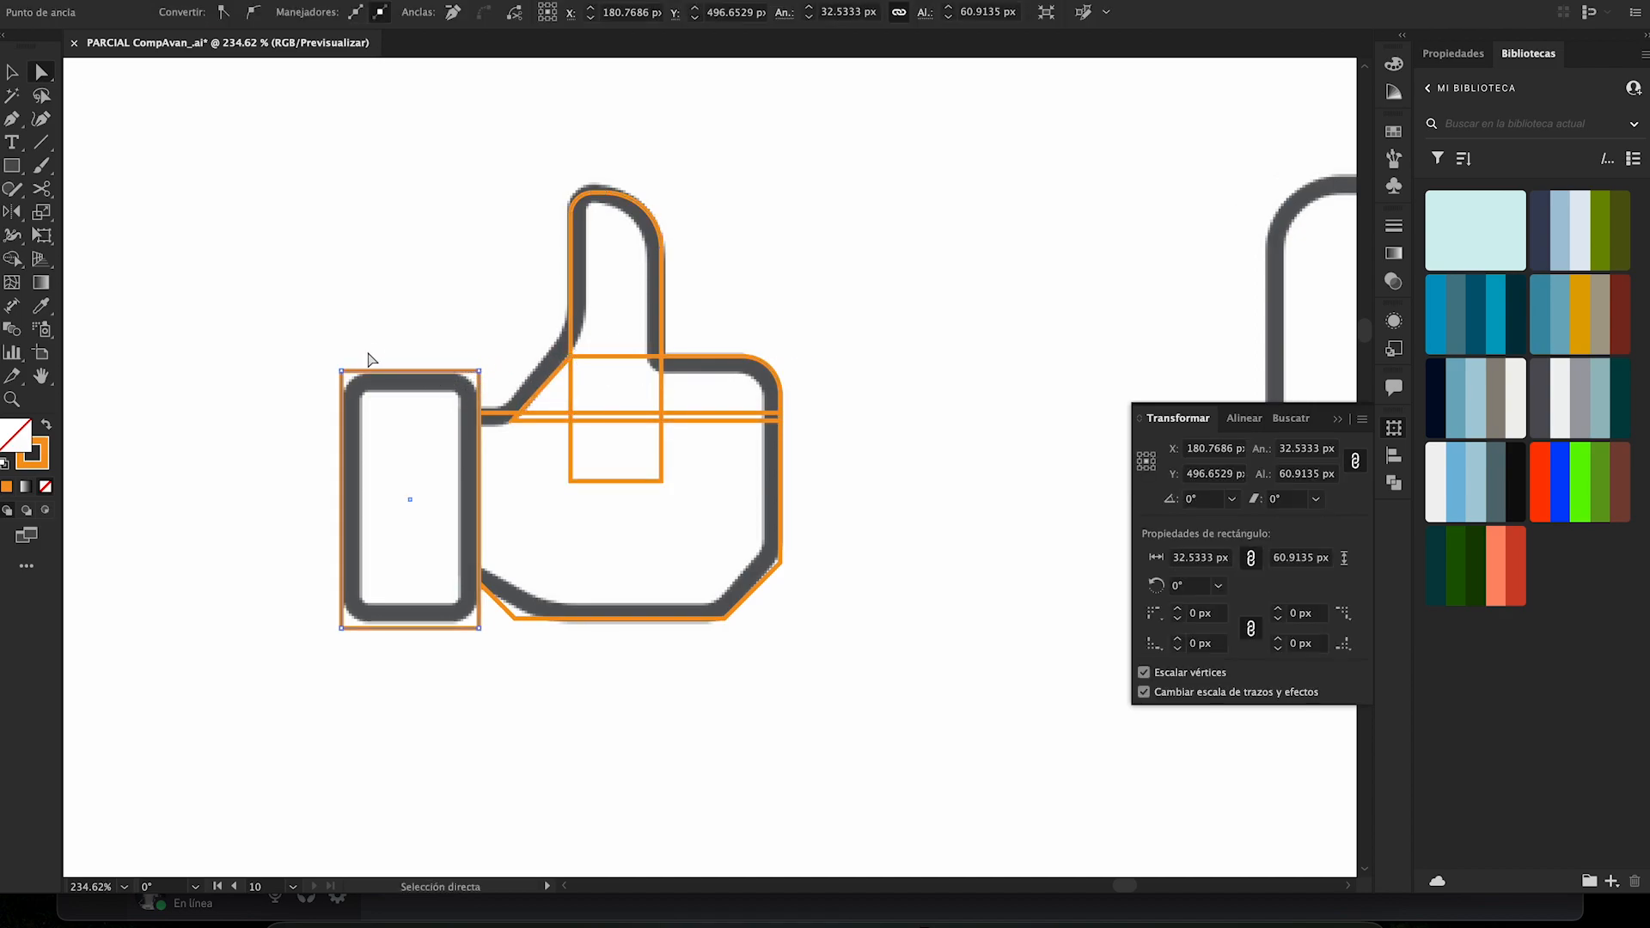
key("v")
left_click_drag(354, 385, 371, 414)
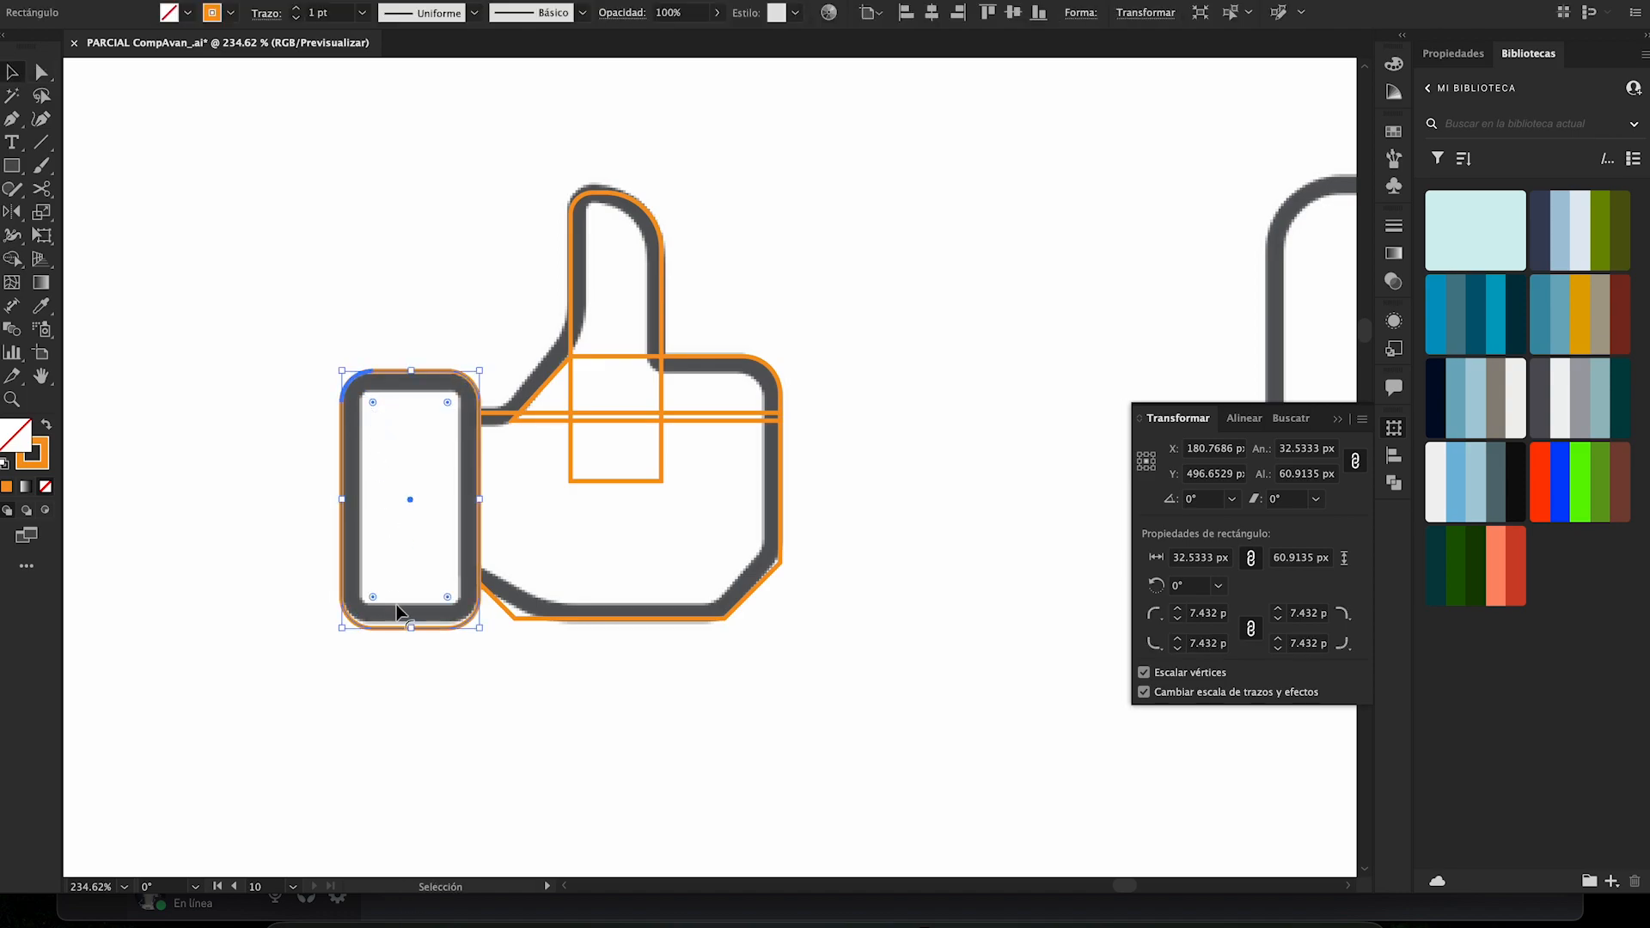
left_click_drag(414, 631, 414, 624)
- Unite the cuff, thumb, palm and slanted shapes into a single thumbs-up outline with Pathfinder
left_click_drag(359, 182, 808, 685)
left_click(1394, 482)
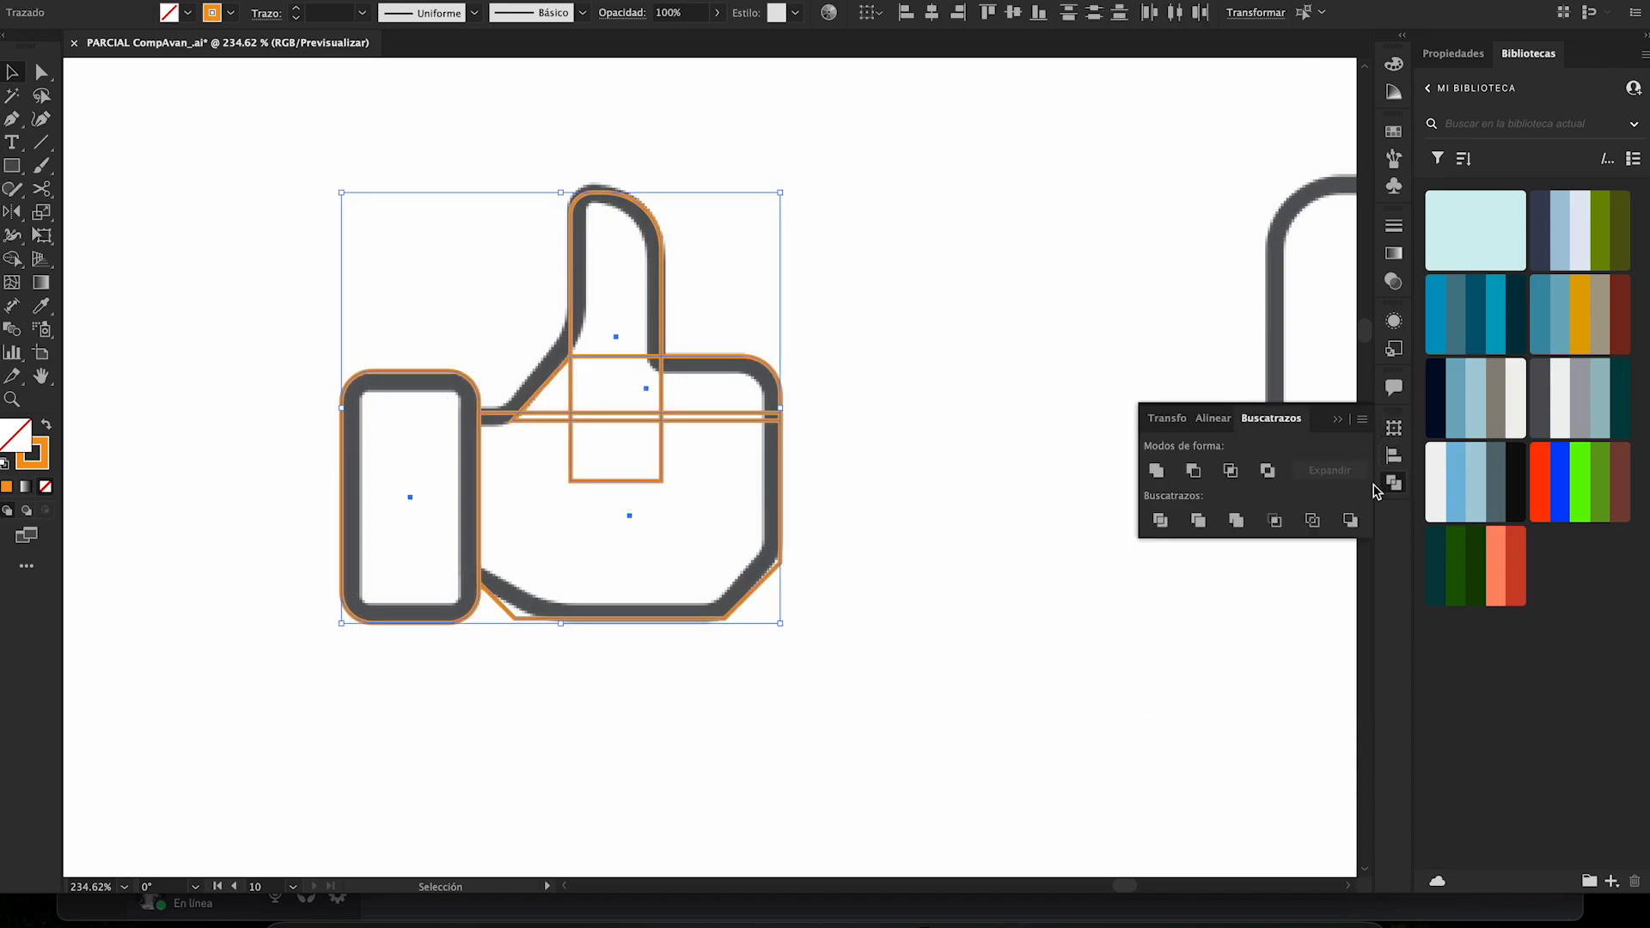
left_click(1157, 470)
left_click(936, 363)
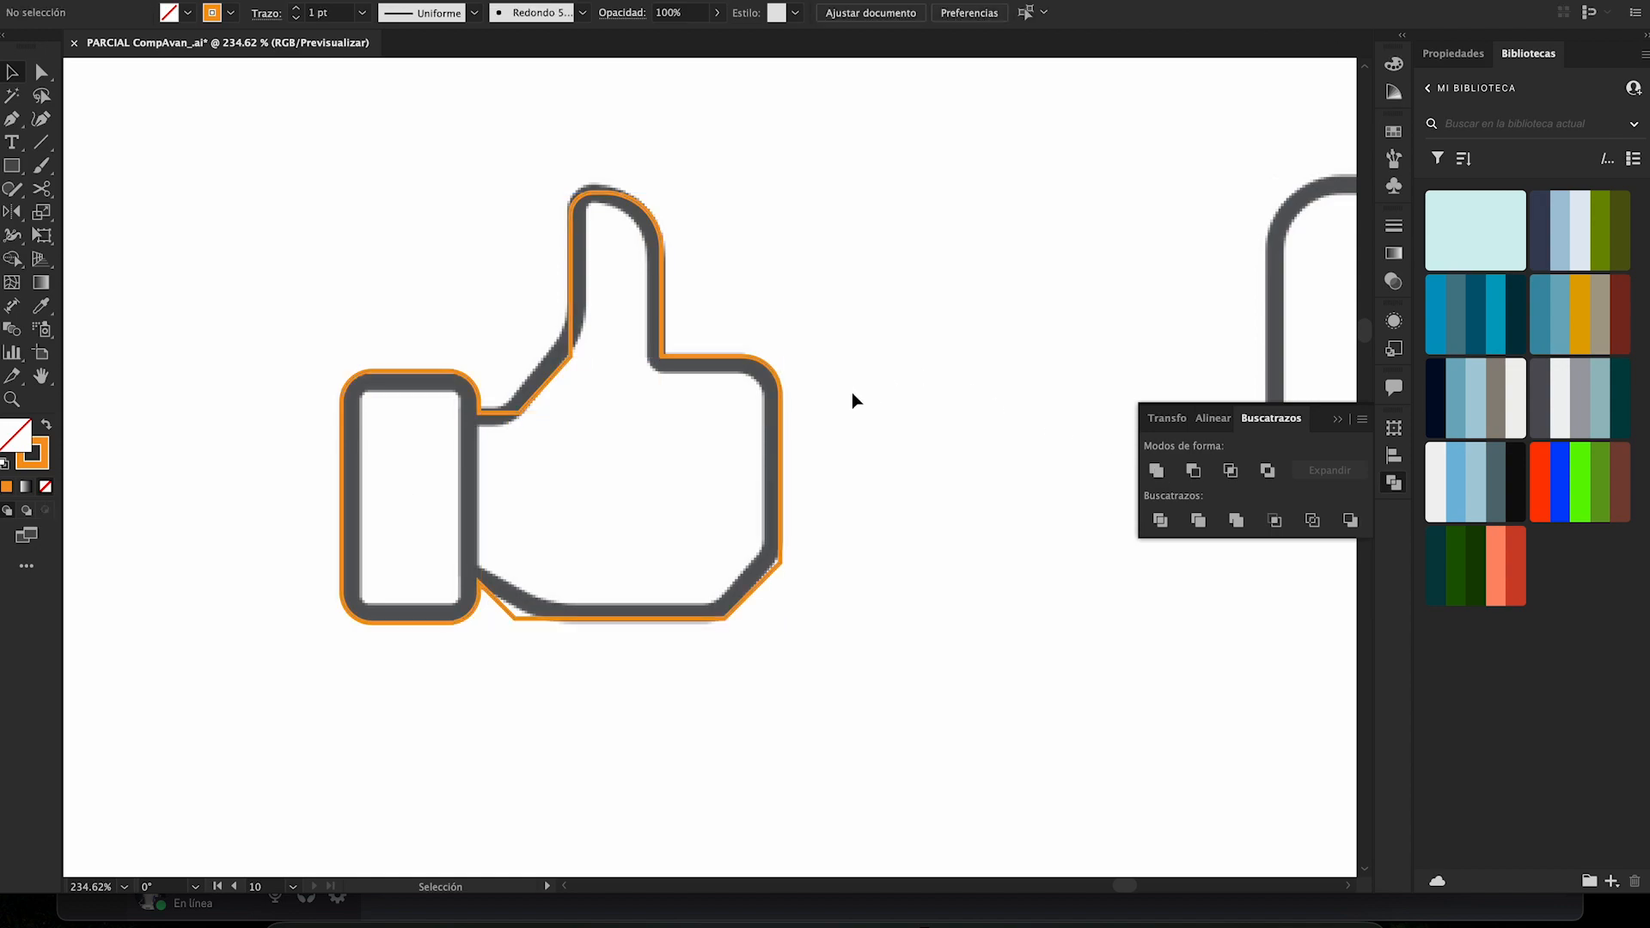
- Round the united outline's lower-left palm corner beside the cuff so it follows the grey icon's curve
key("a")
left_click_drag(516, 623, 534, 619)
key("super+z")
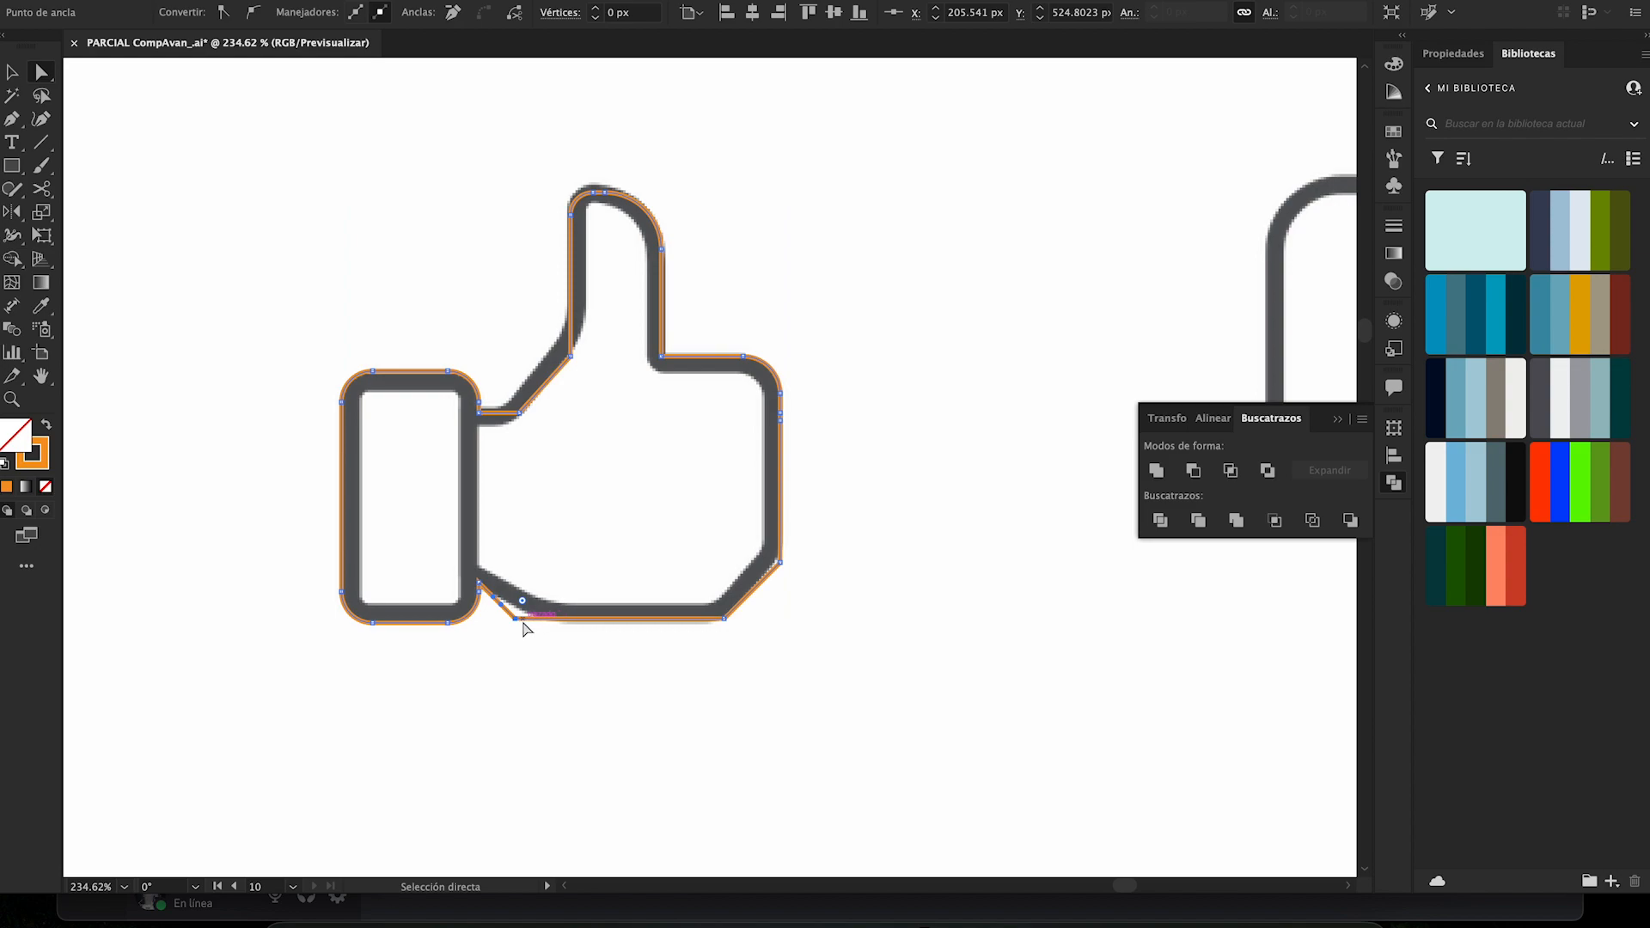
left_click(520, 647)
left_click(516, 620)
left_click_drag(524, 602, 550, 578)
left_click(584, 465)
- Swap the thumbs-up outline's fill and stroke so the shape is solid orange without an outline
key("v")
left_click(551, 385)
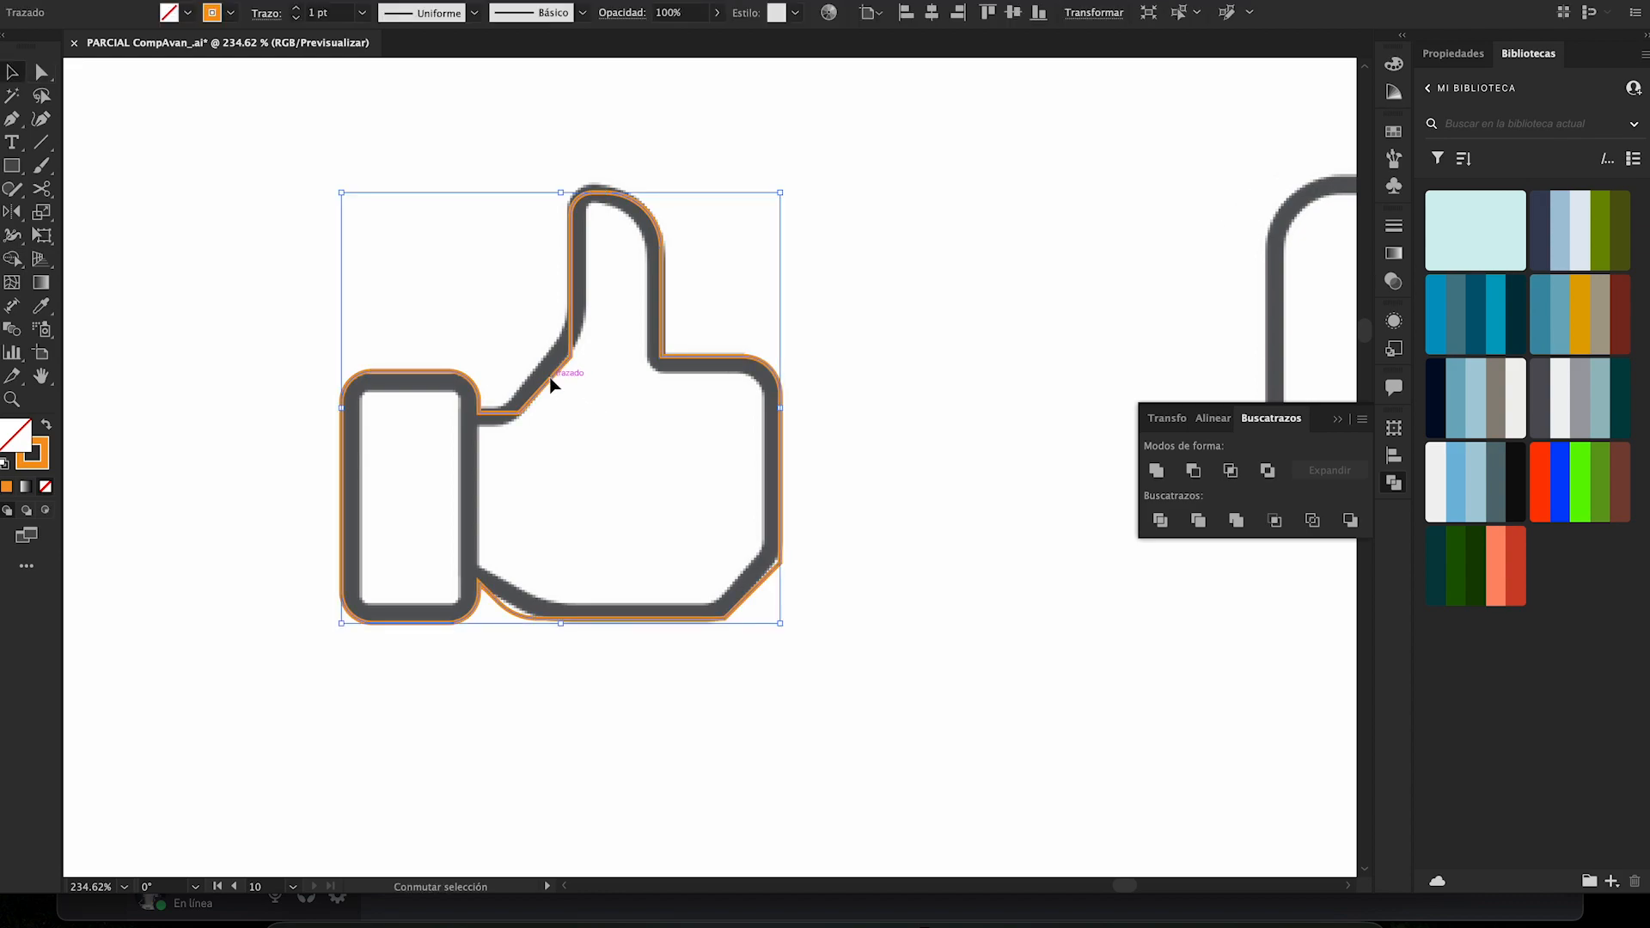
key("shift+x")
left_click(843, 202)
- Try moving the filled thumbs-up off the grey original, and undo the move
key("z")
left_click(792, 315, "alt")
key("v")
left_click_drag(662, 313, 435, 416)
key("ctrl+z")
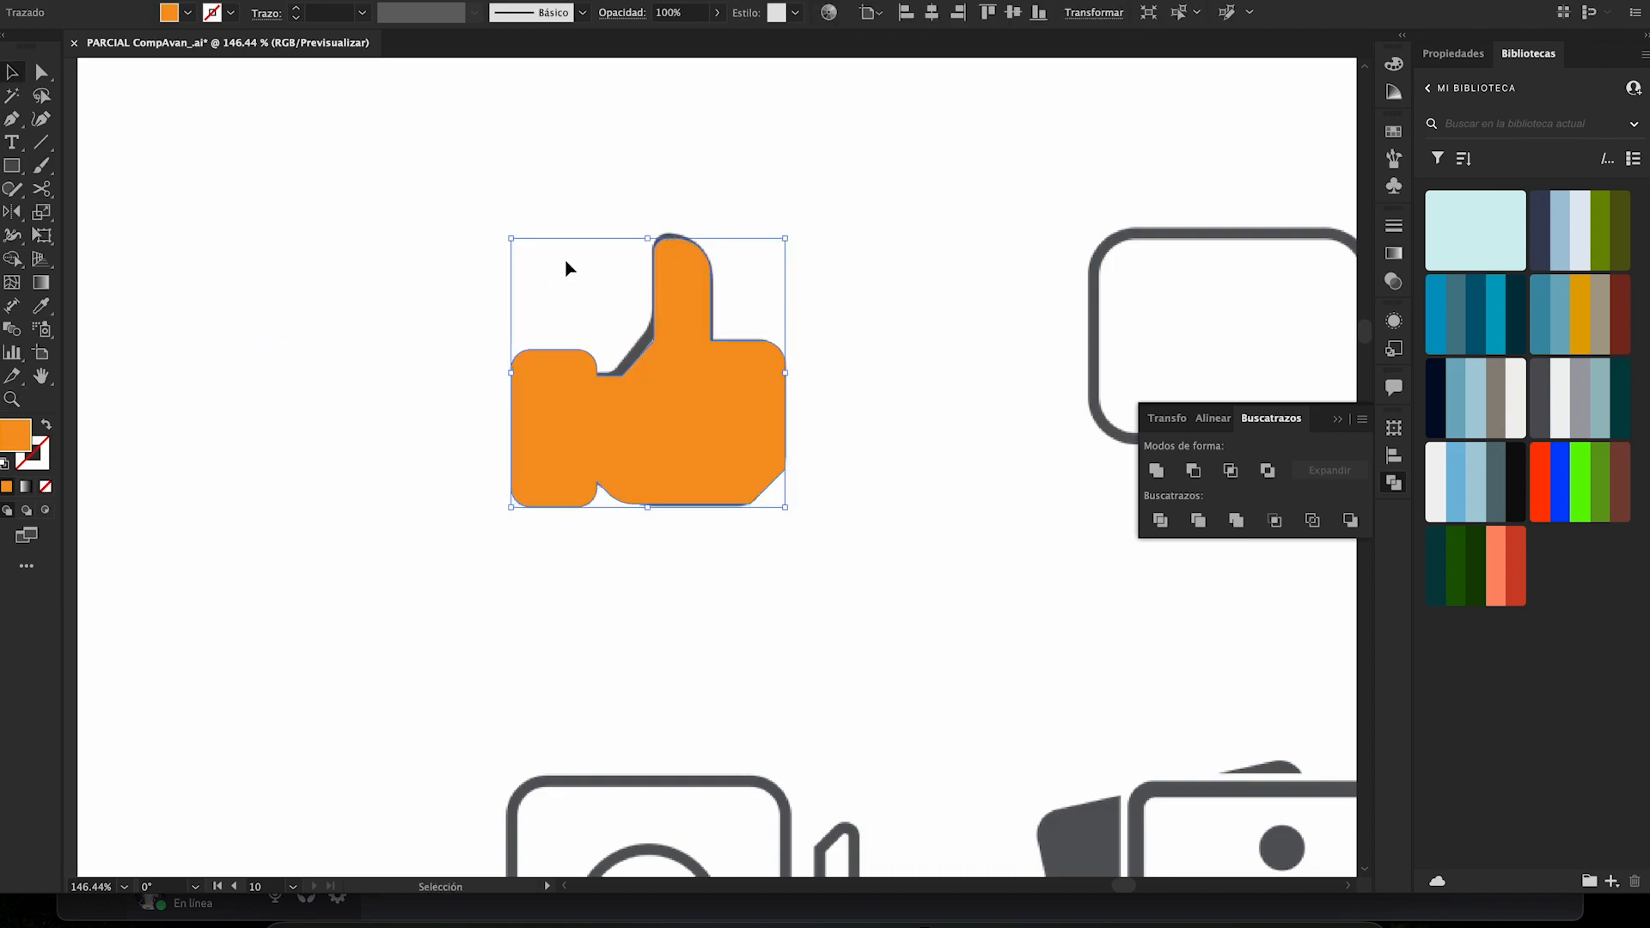
left_click(565, 287)
- Examine the whole icon sheet, comparing the rebuilt orange icons with the remaining grey ones
key("z")
left_click(550, 318, "alt")
left_click(563, 345, "alt")
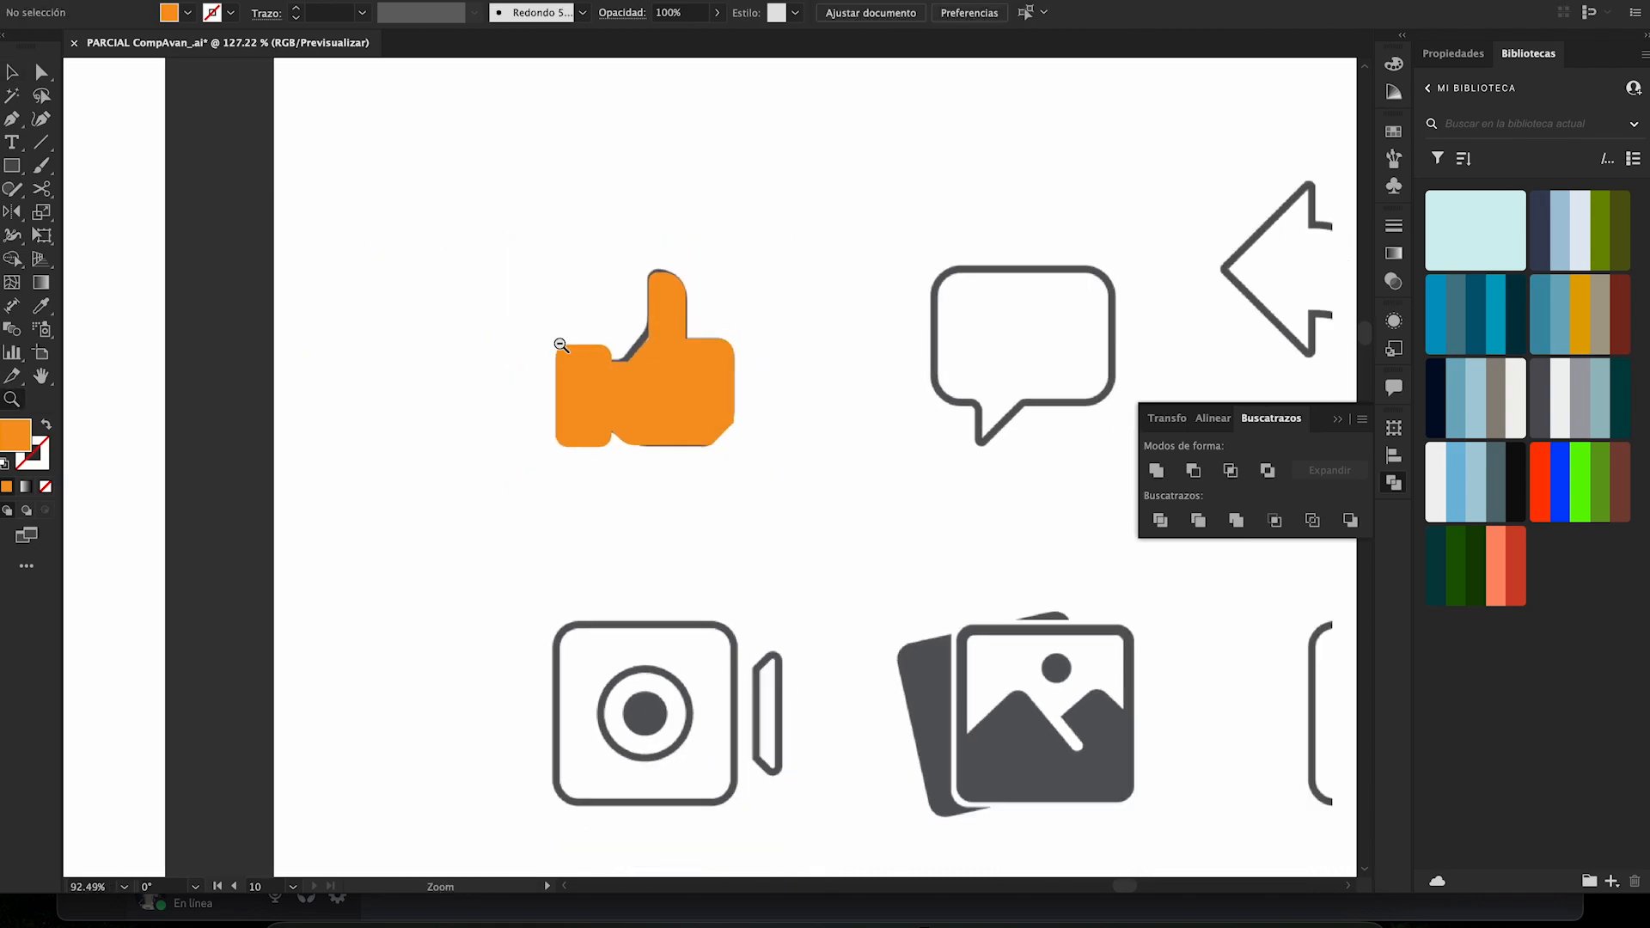
left_click(479, 342, "alt")
left_click_drag(479, 342, 324, 519)
key("v")
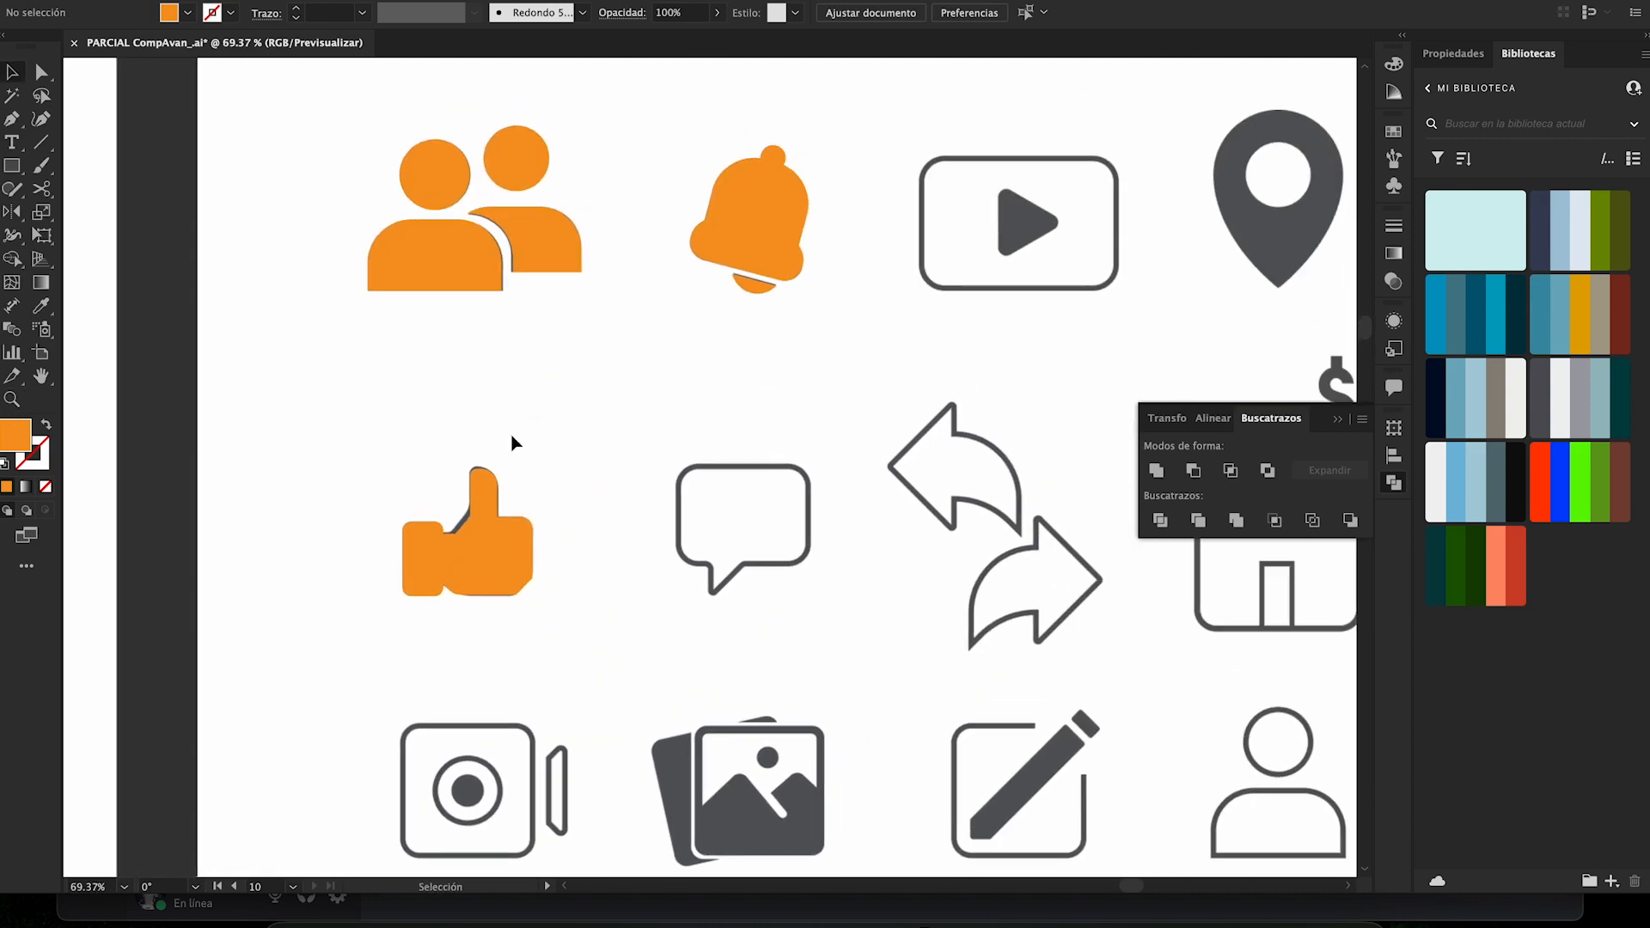
key("z")
left_click_drag(661, 353, 361, 334)
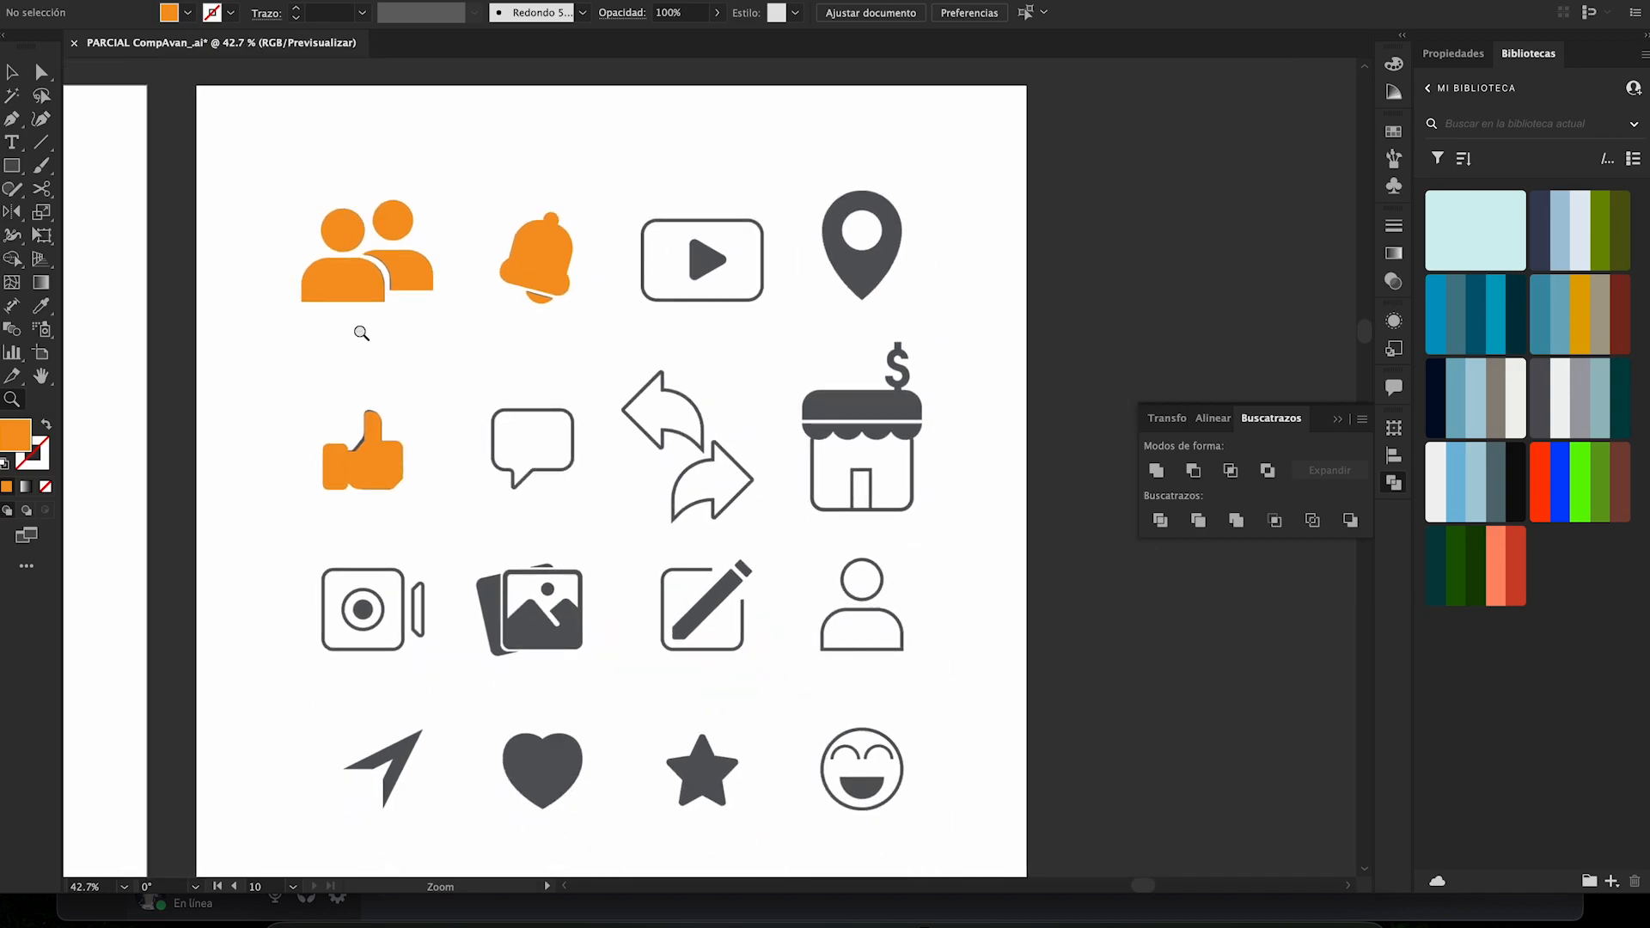
left_click_drag(361, 334, 359, 440)
left_click_drag(681, 403, 831, 440)
left_click_drag(637, 493, 810, 337)
key("v")
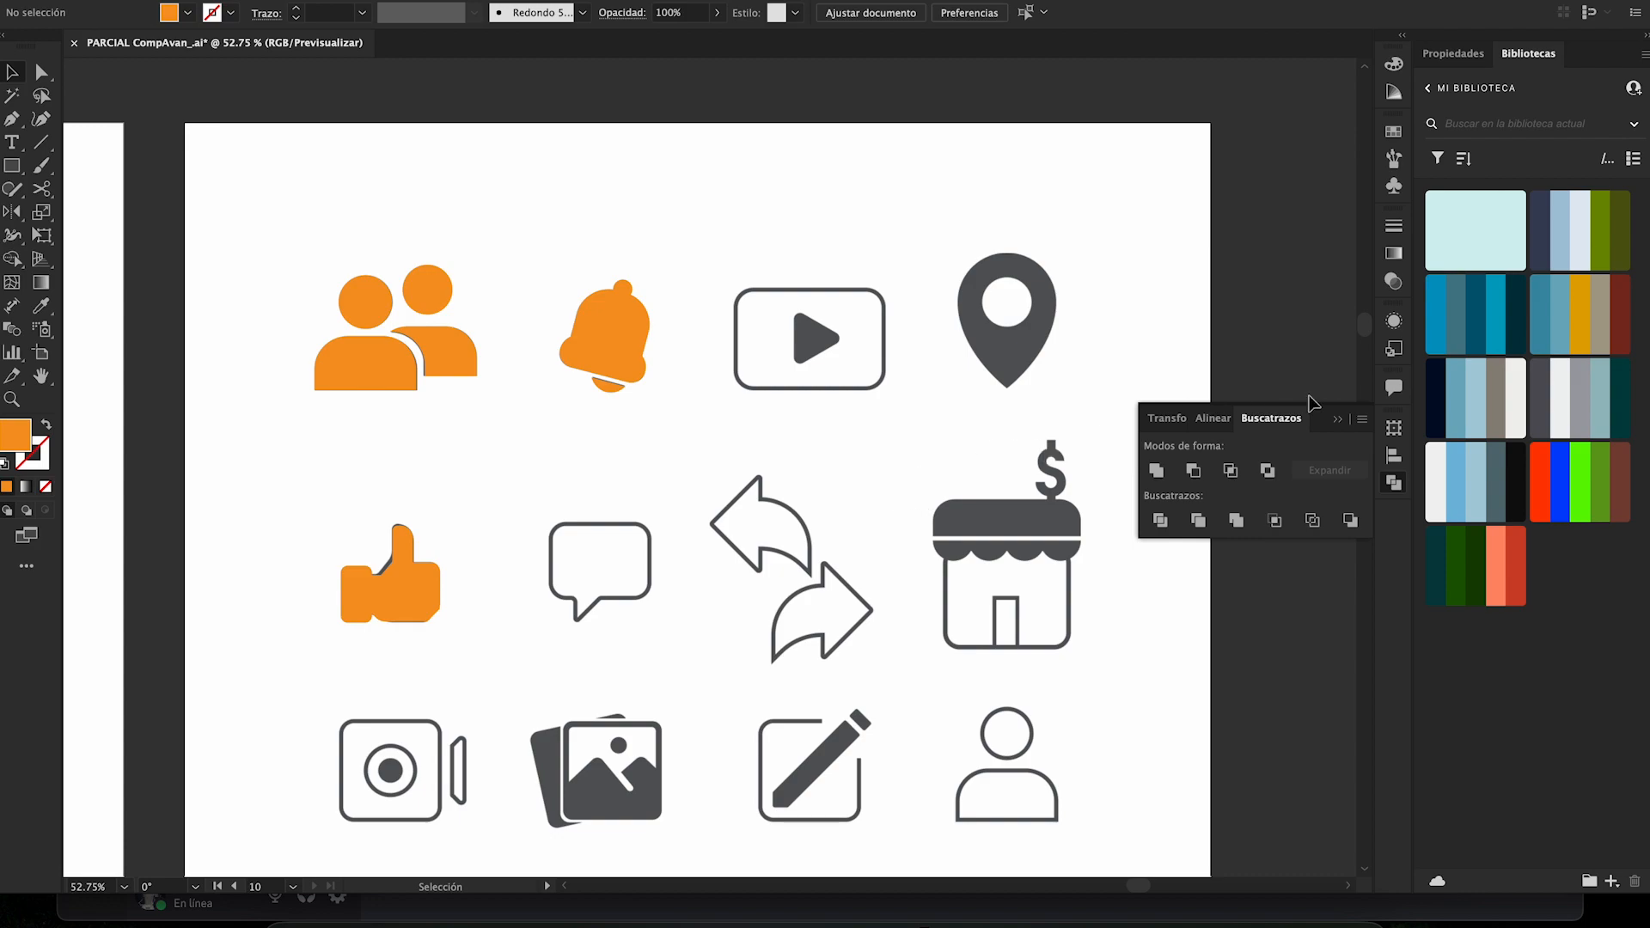
- Collapse the floating Pathfinder panel to clear the area around the icon sheet
left_click(1337, 418)
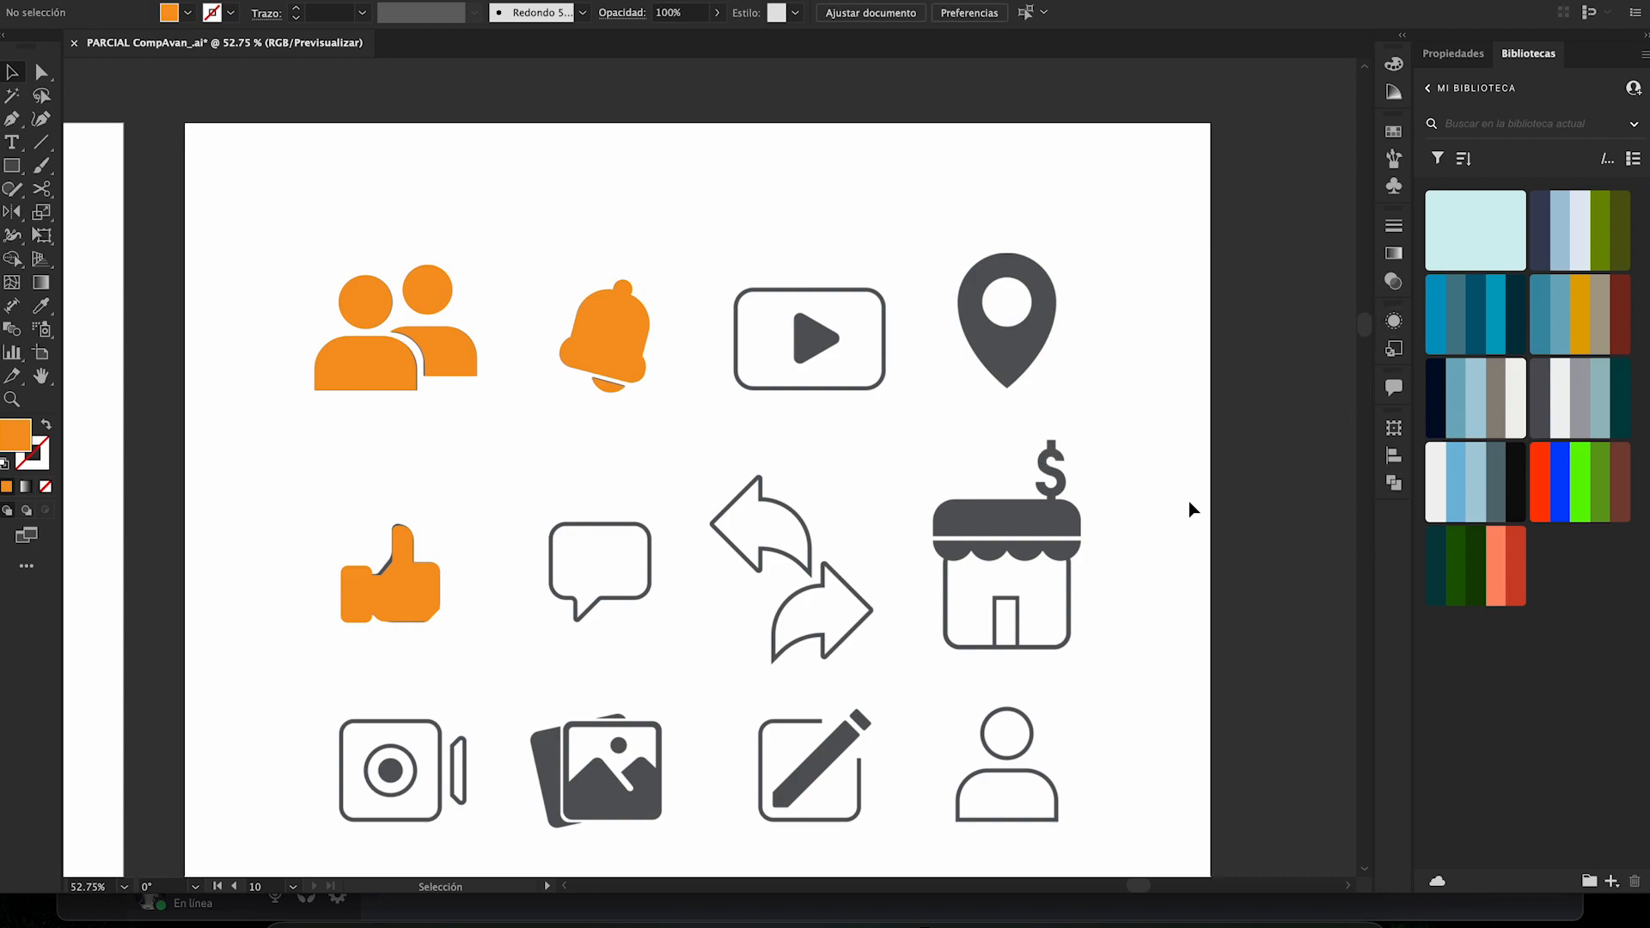
left_click_drag(1126, 208, 832, 581)
left_click_drag(695, 164, 865, 616)
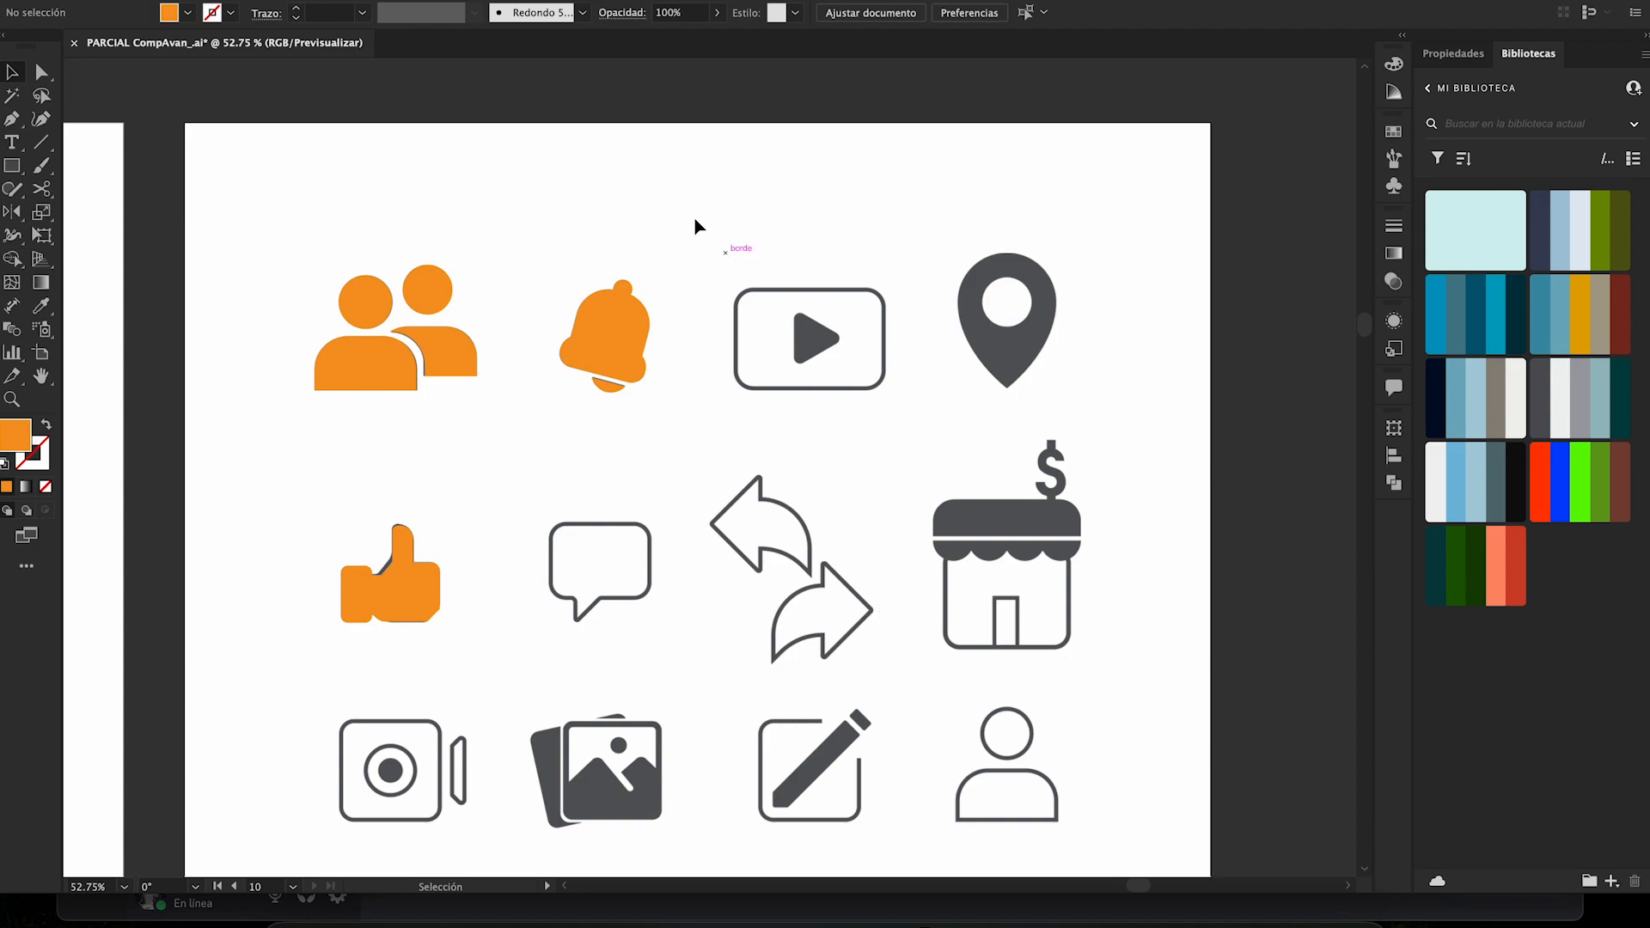